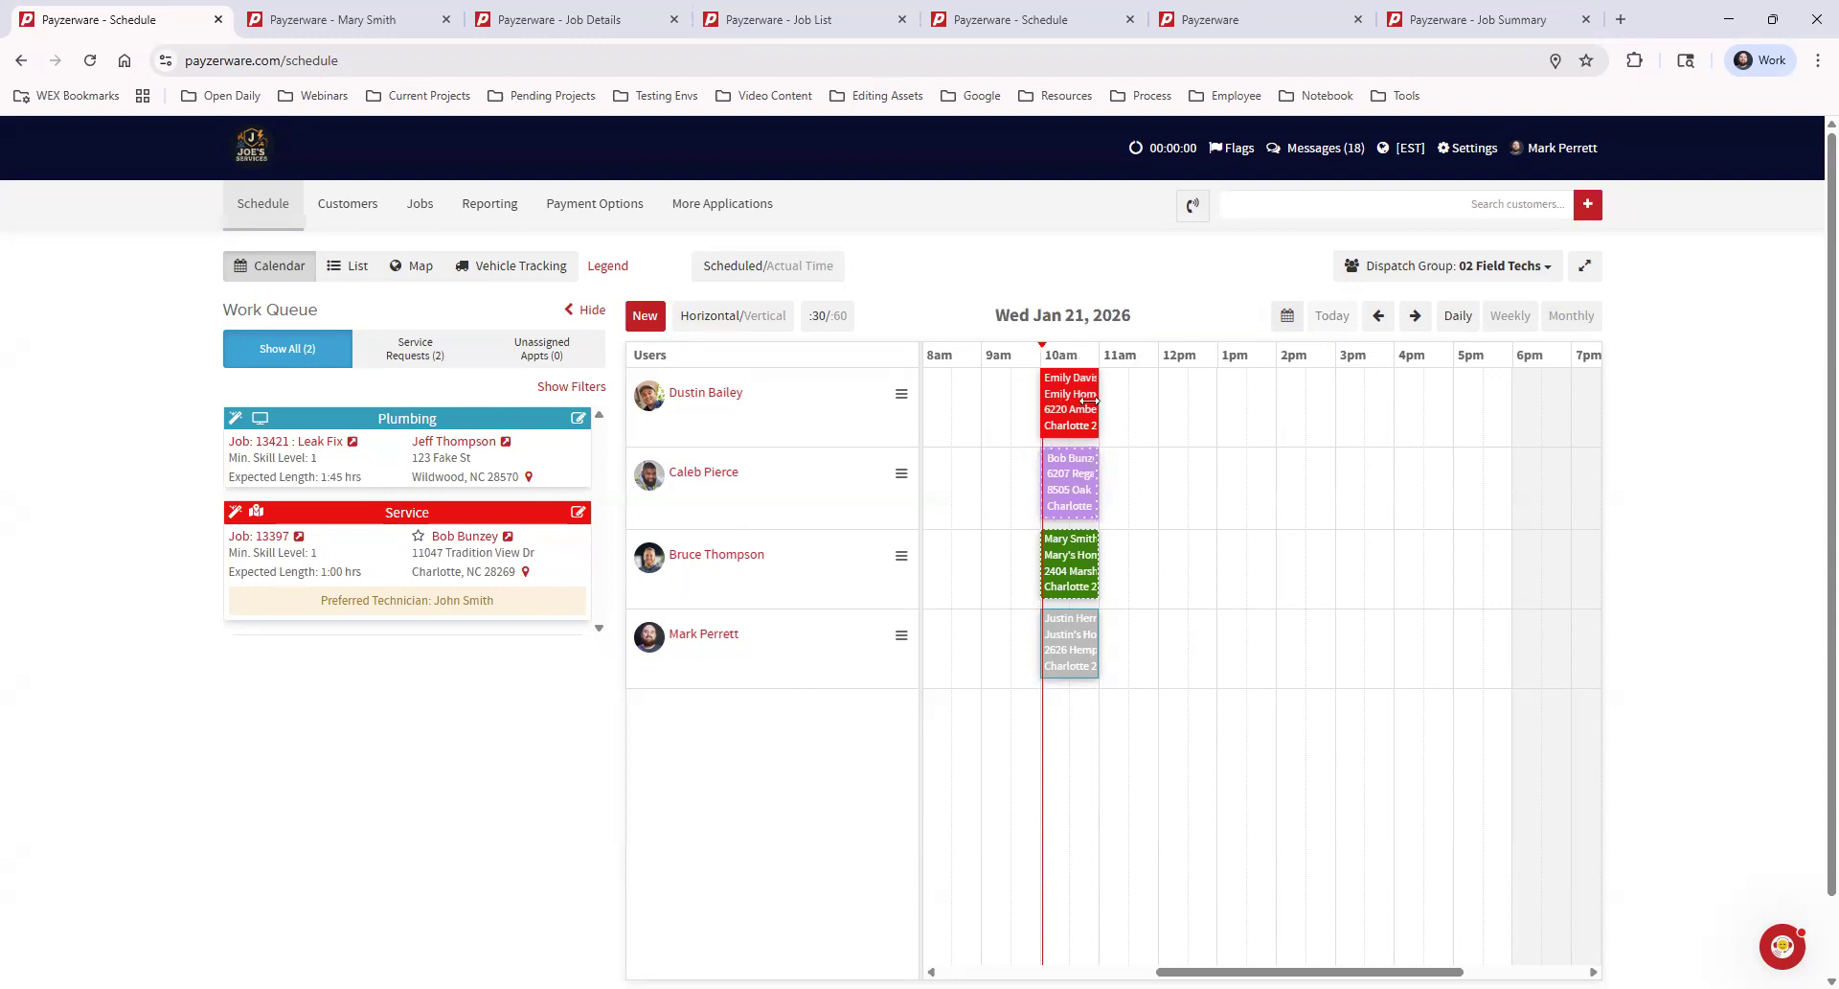
Search for the customer by full name and switch to that customer's record
mouse_move(1066, 403)
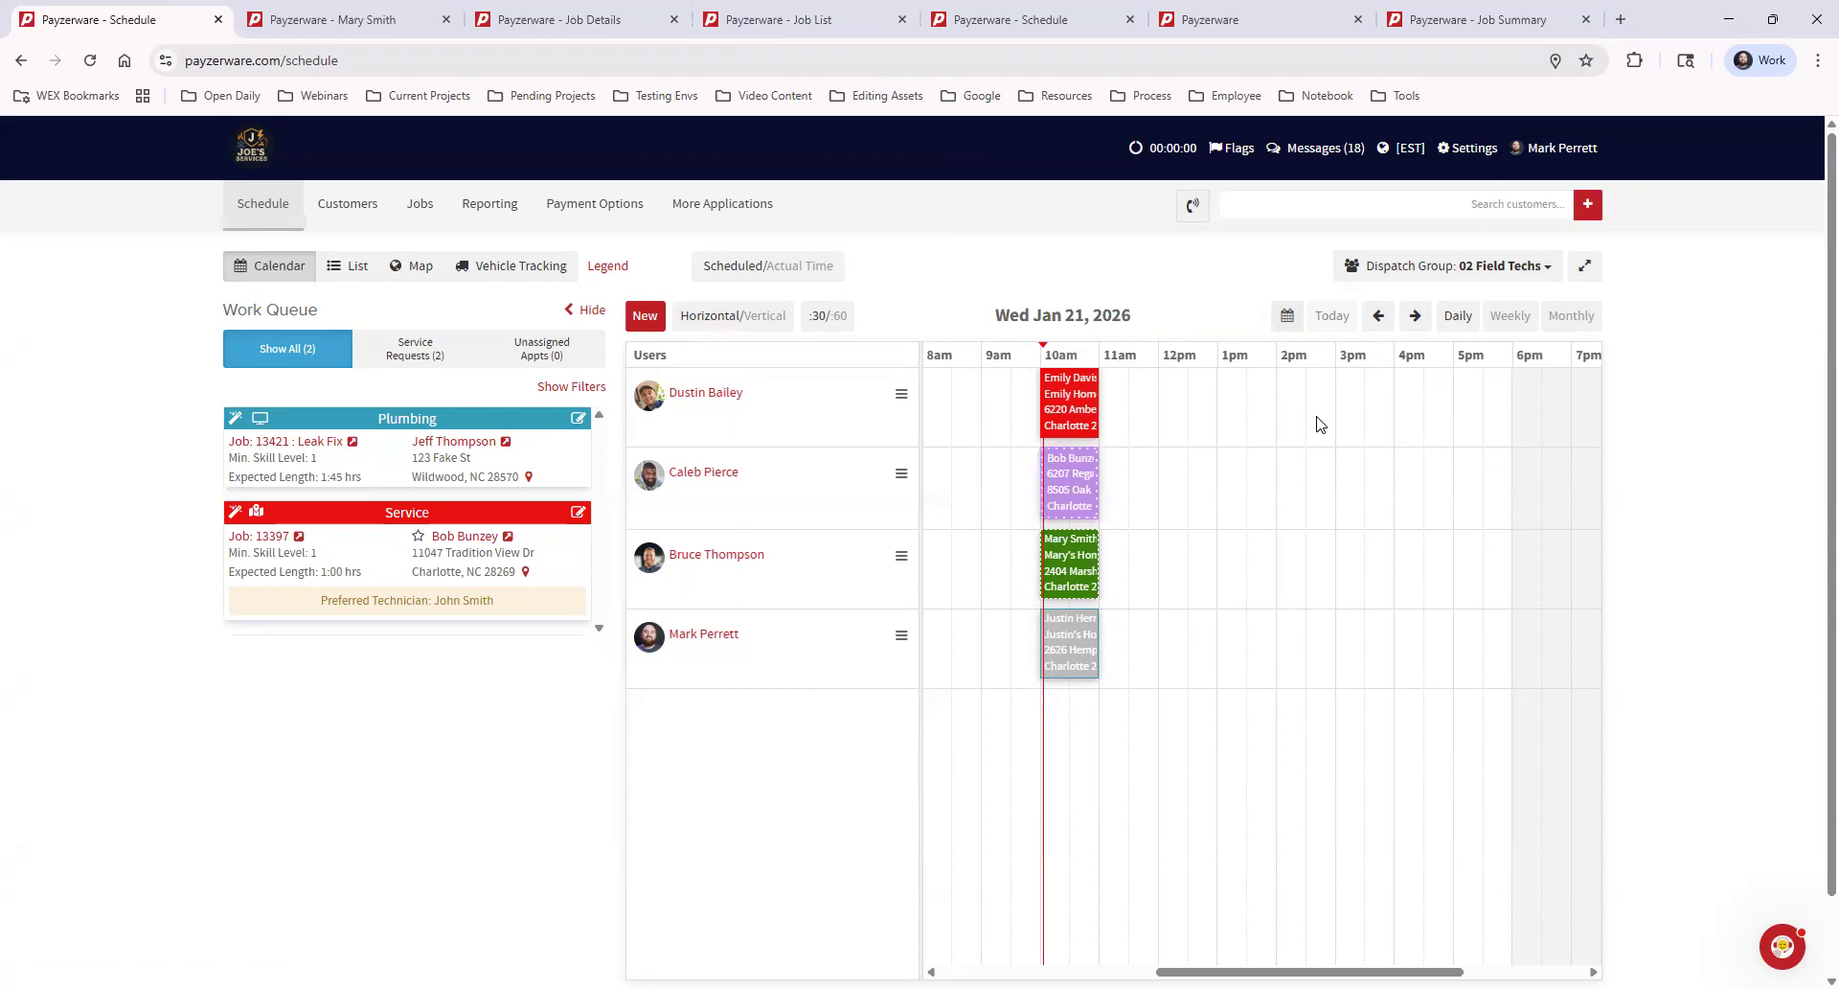
left_click(1482, 204)
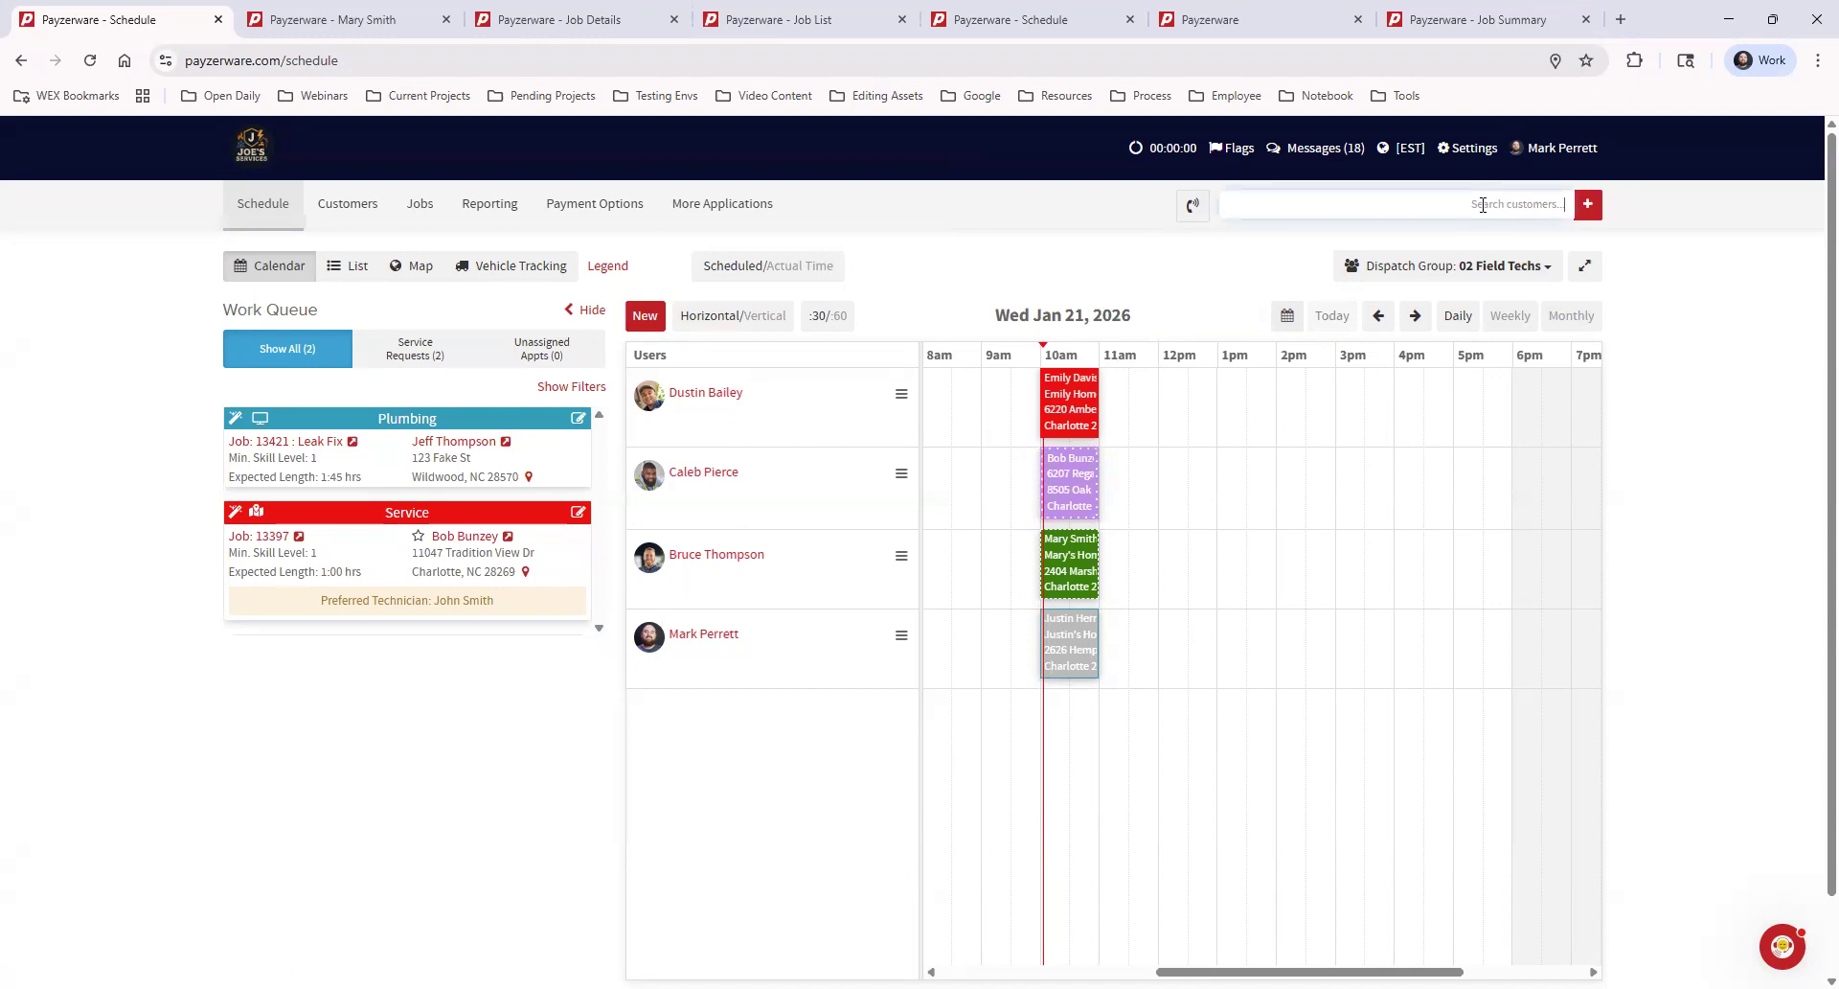
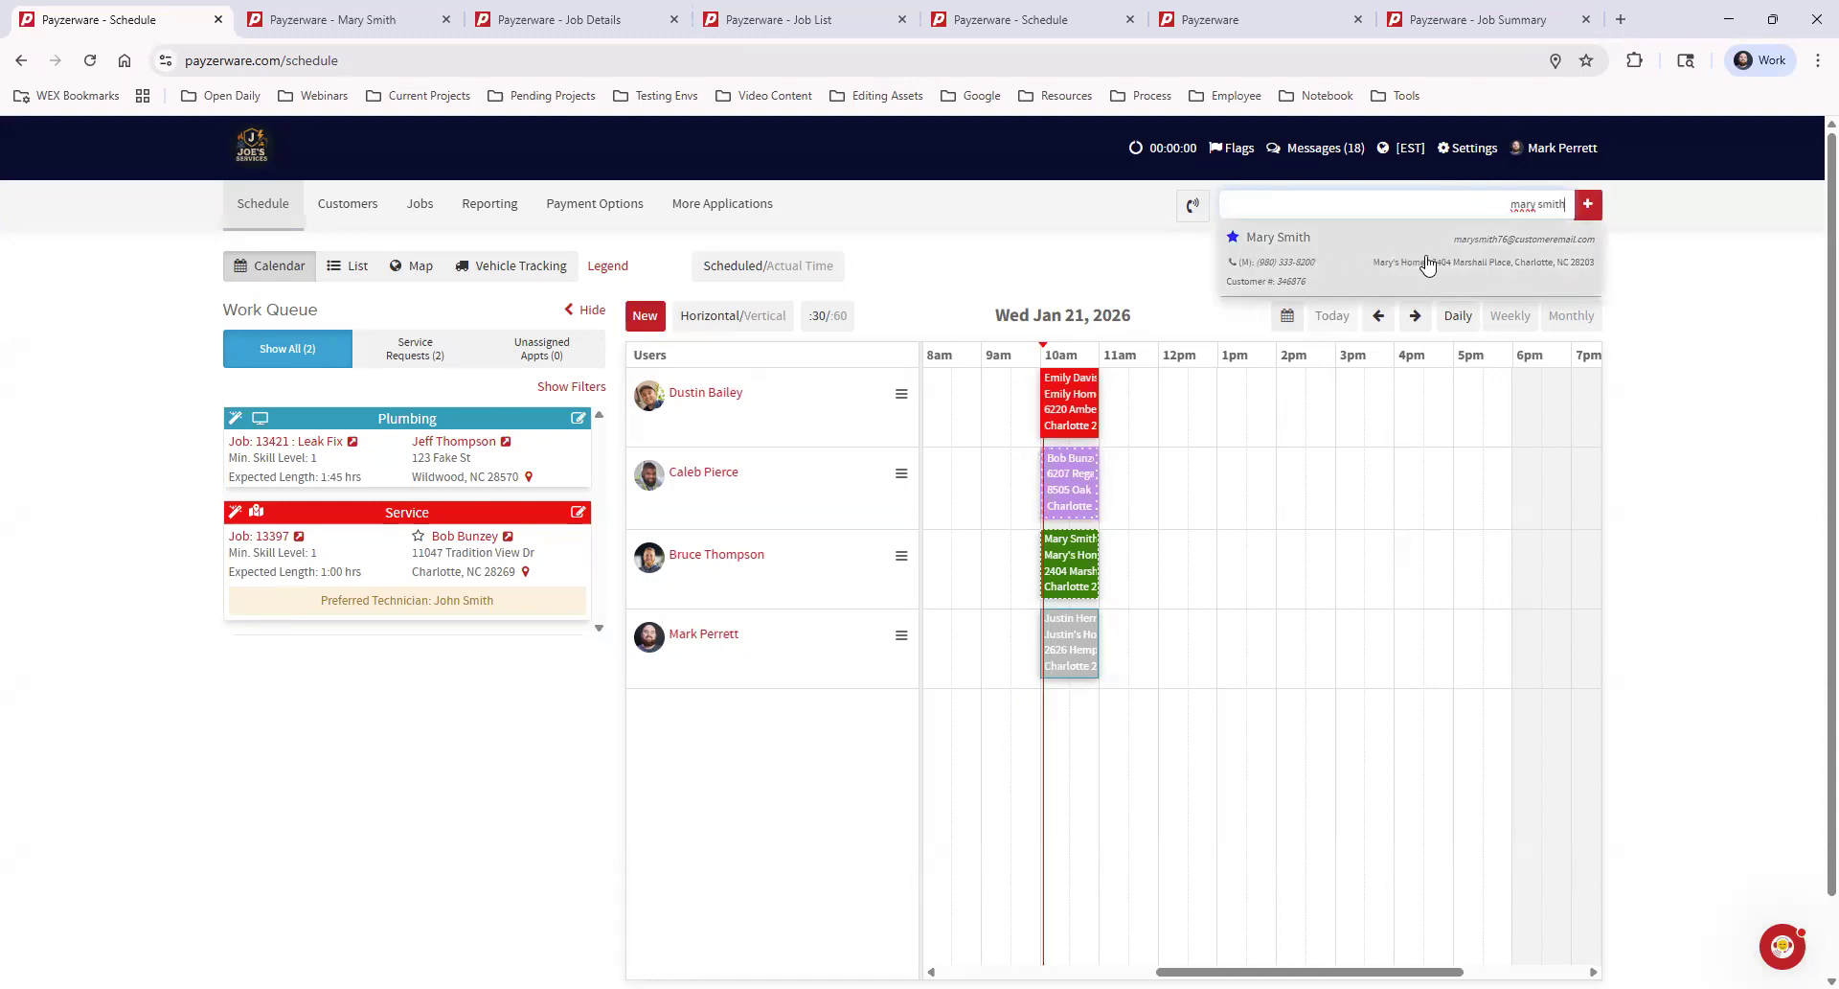
left_click(354, 25)
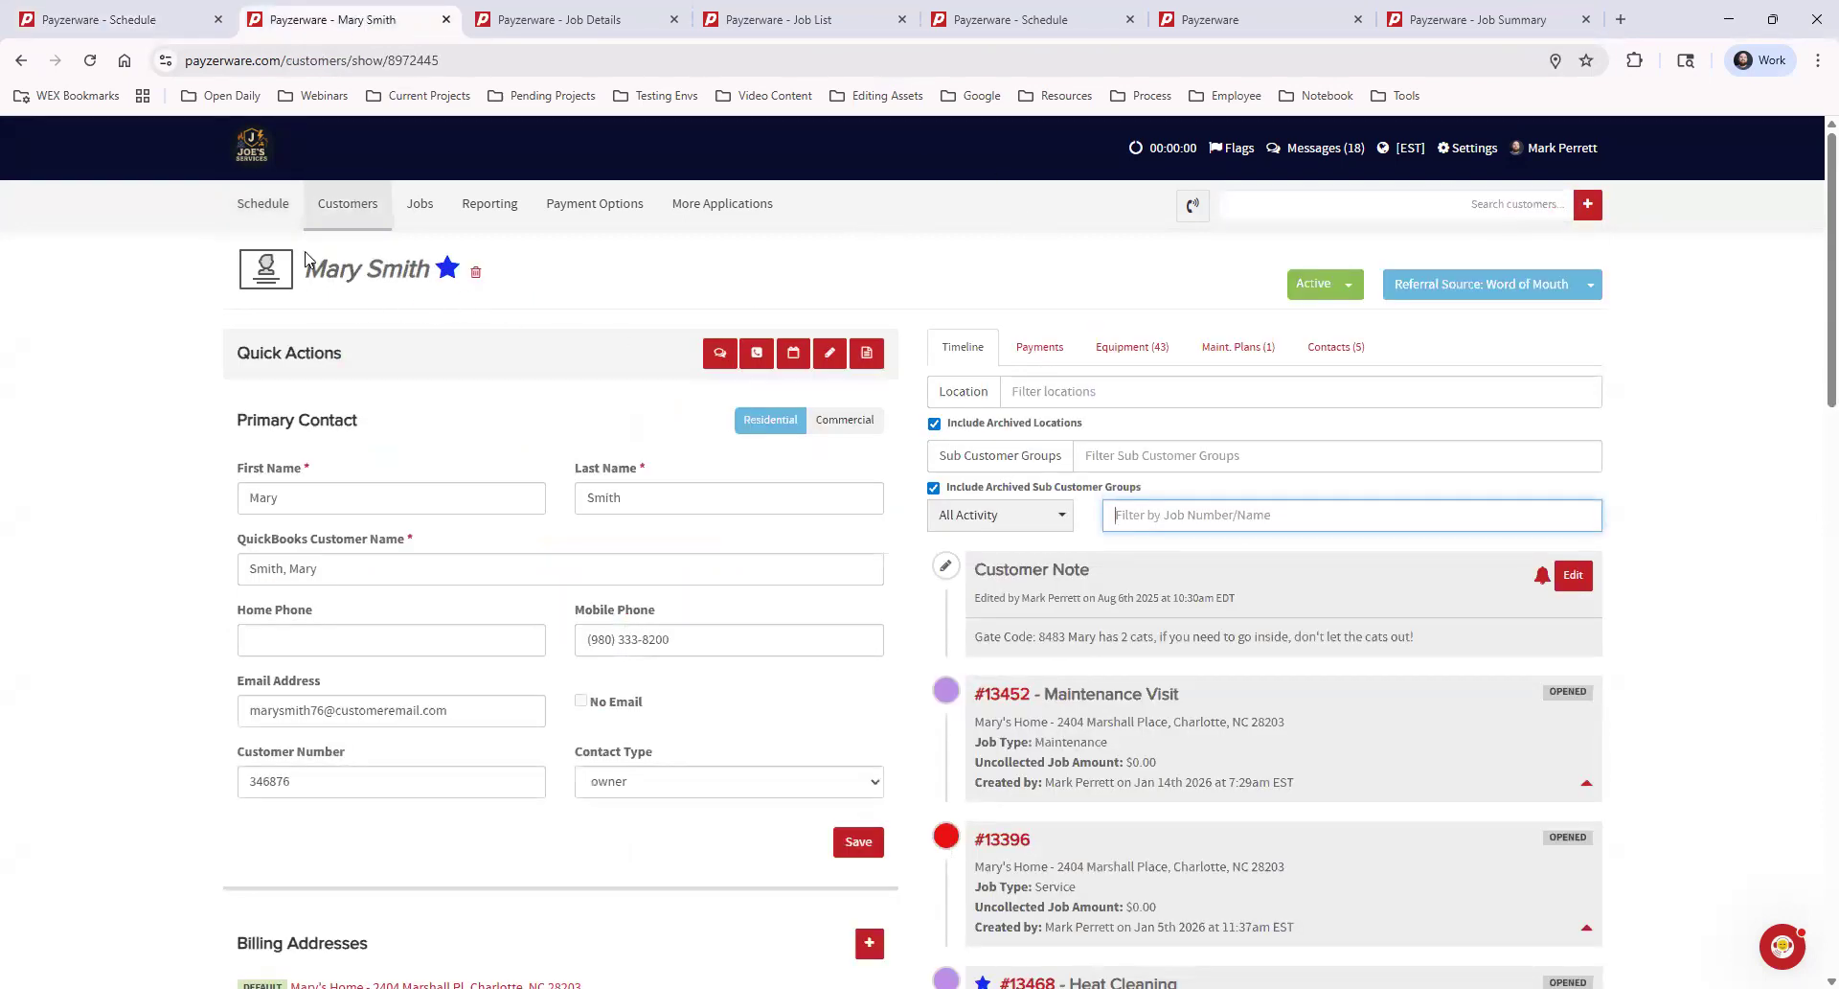
View the new job form from the customer's quick actions and close it without creating a job
left_click(866, 355)
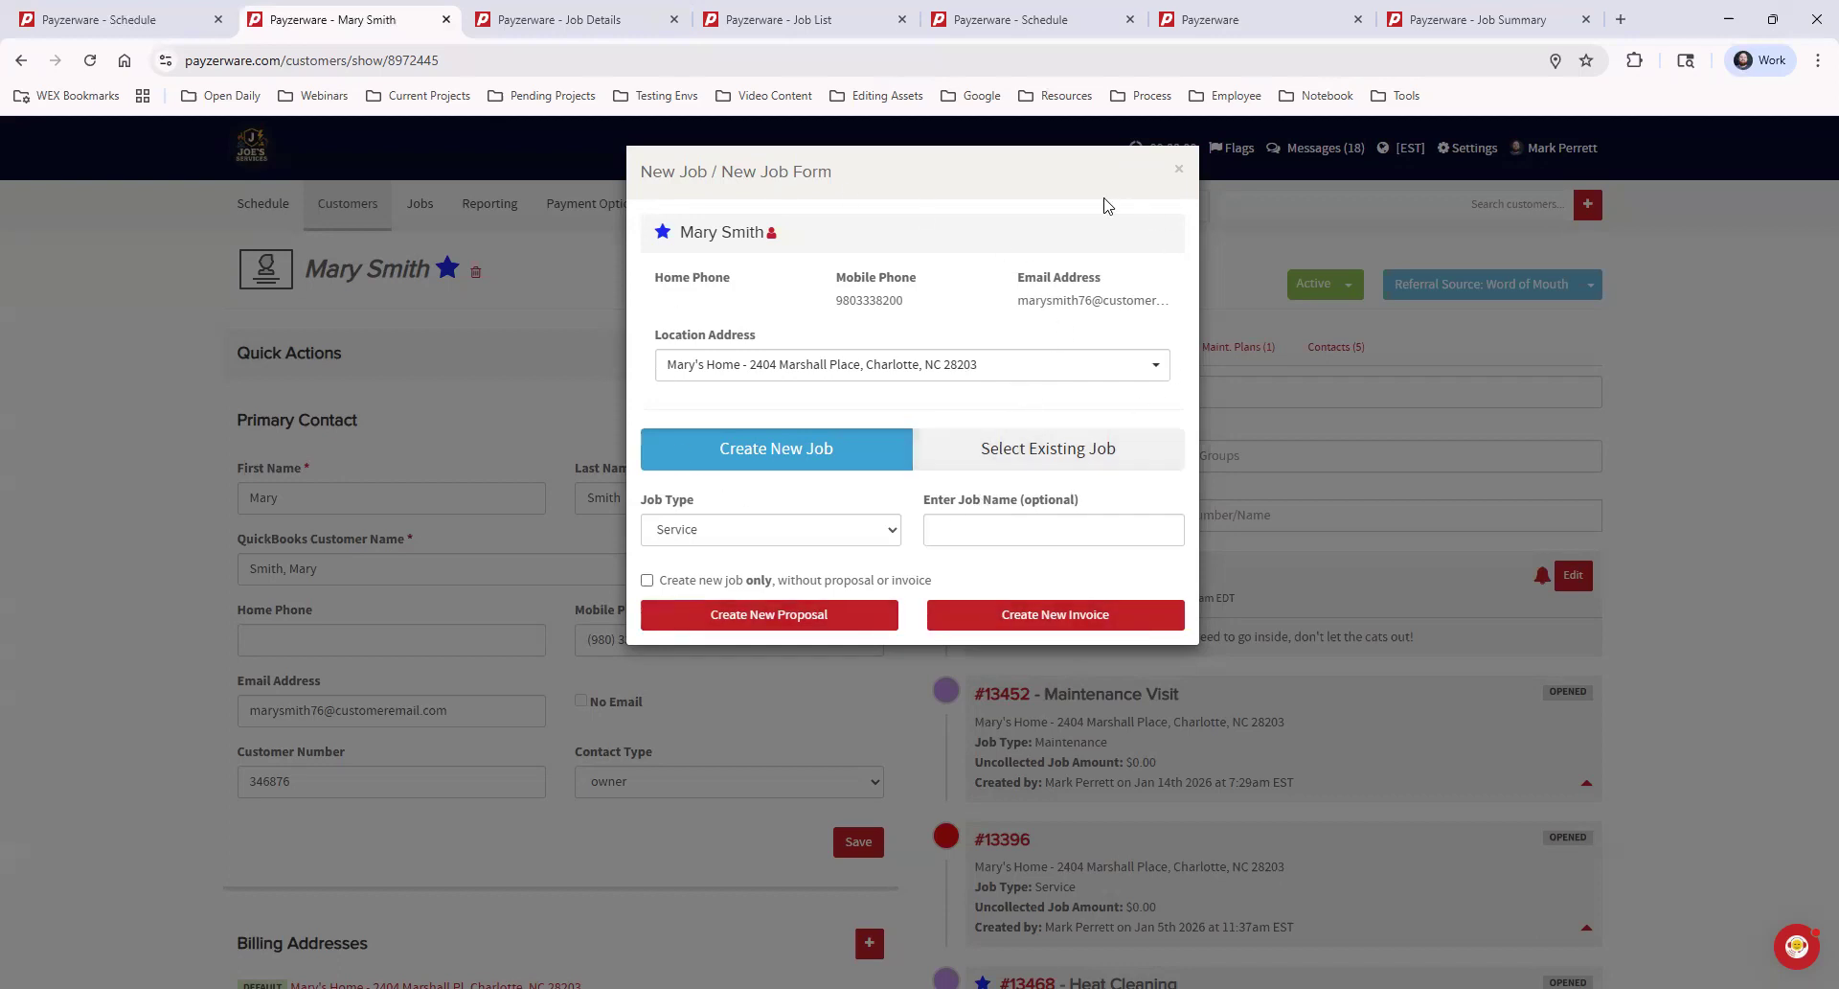
left_click(1180, 174)
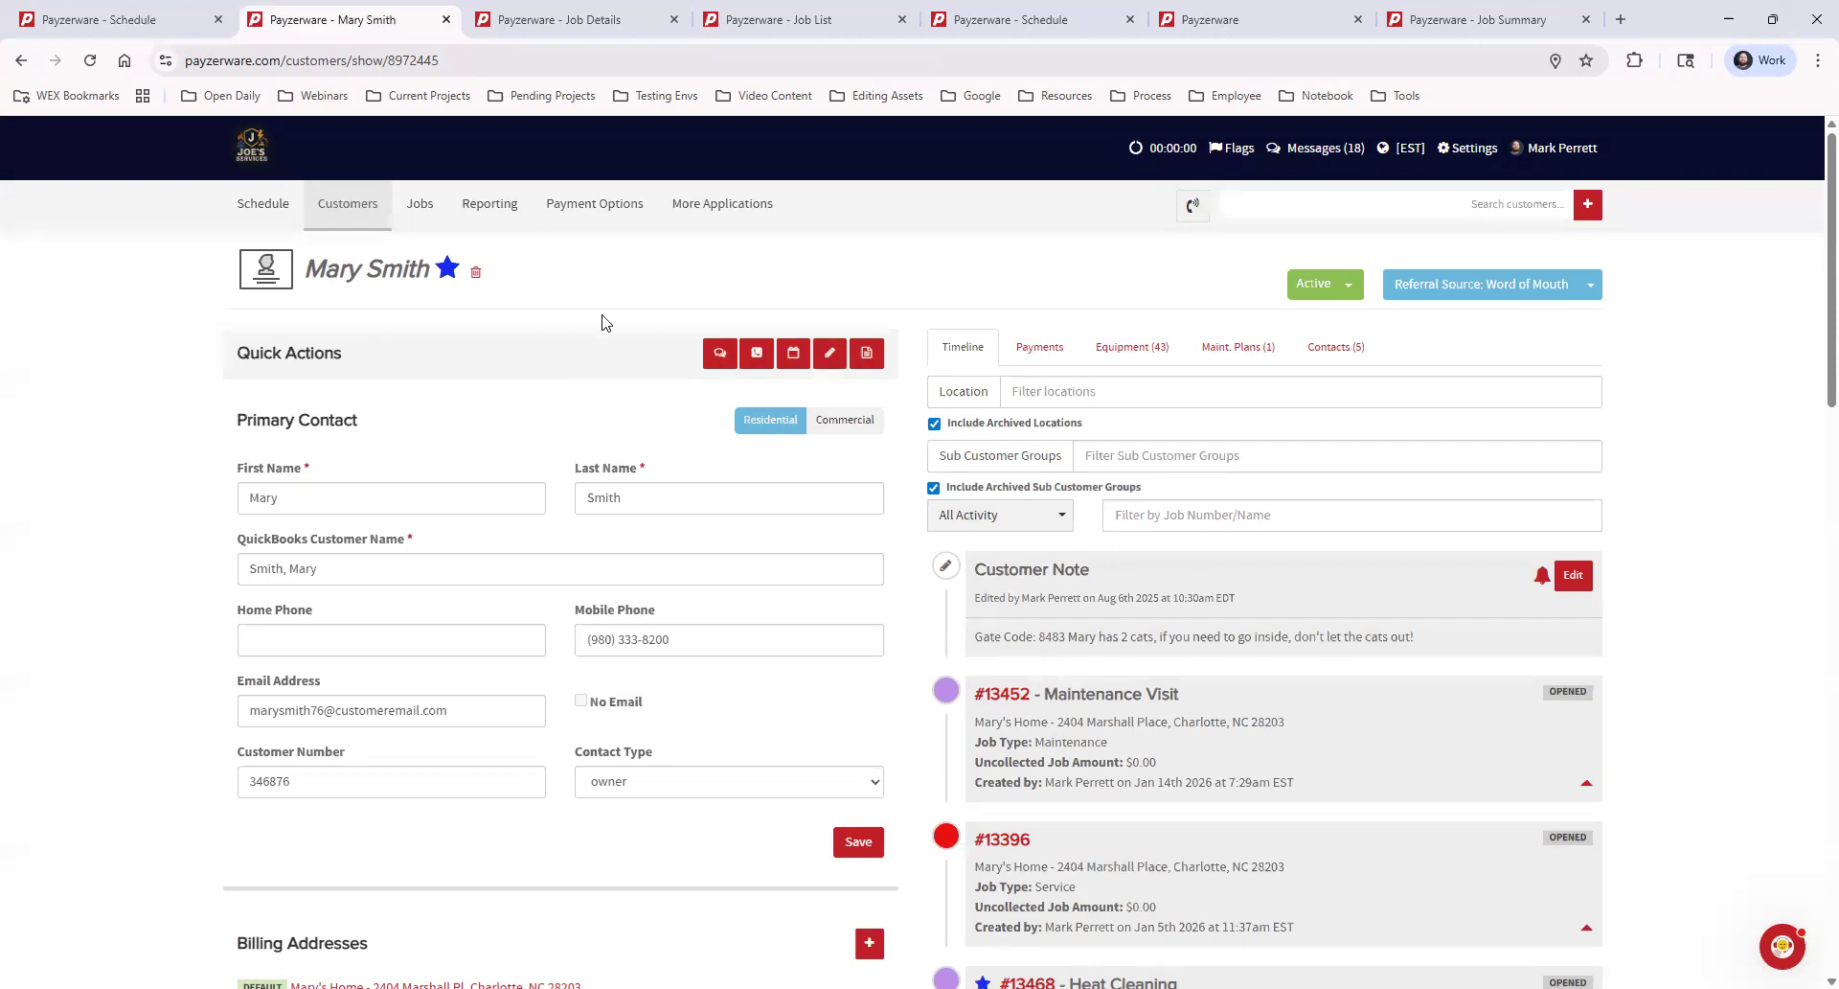
Expand the appointment details of the Maintenance Visit job and the unnamed Service job in the customer's timeline
scroll(1229, 754, "down", 1)
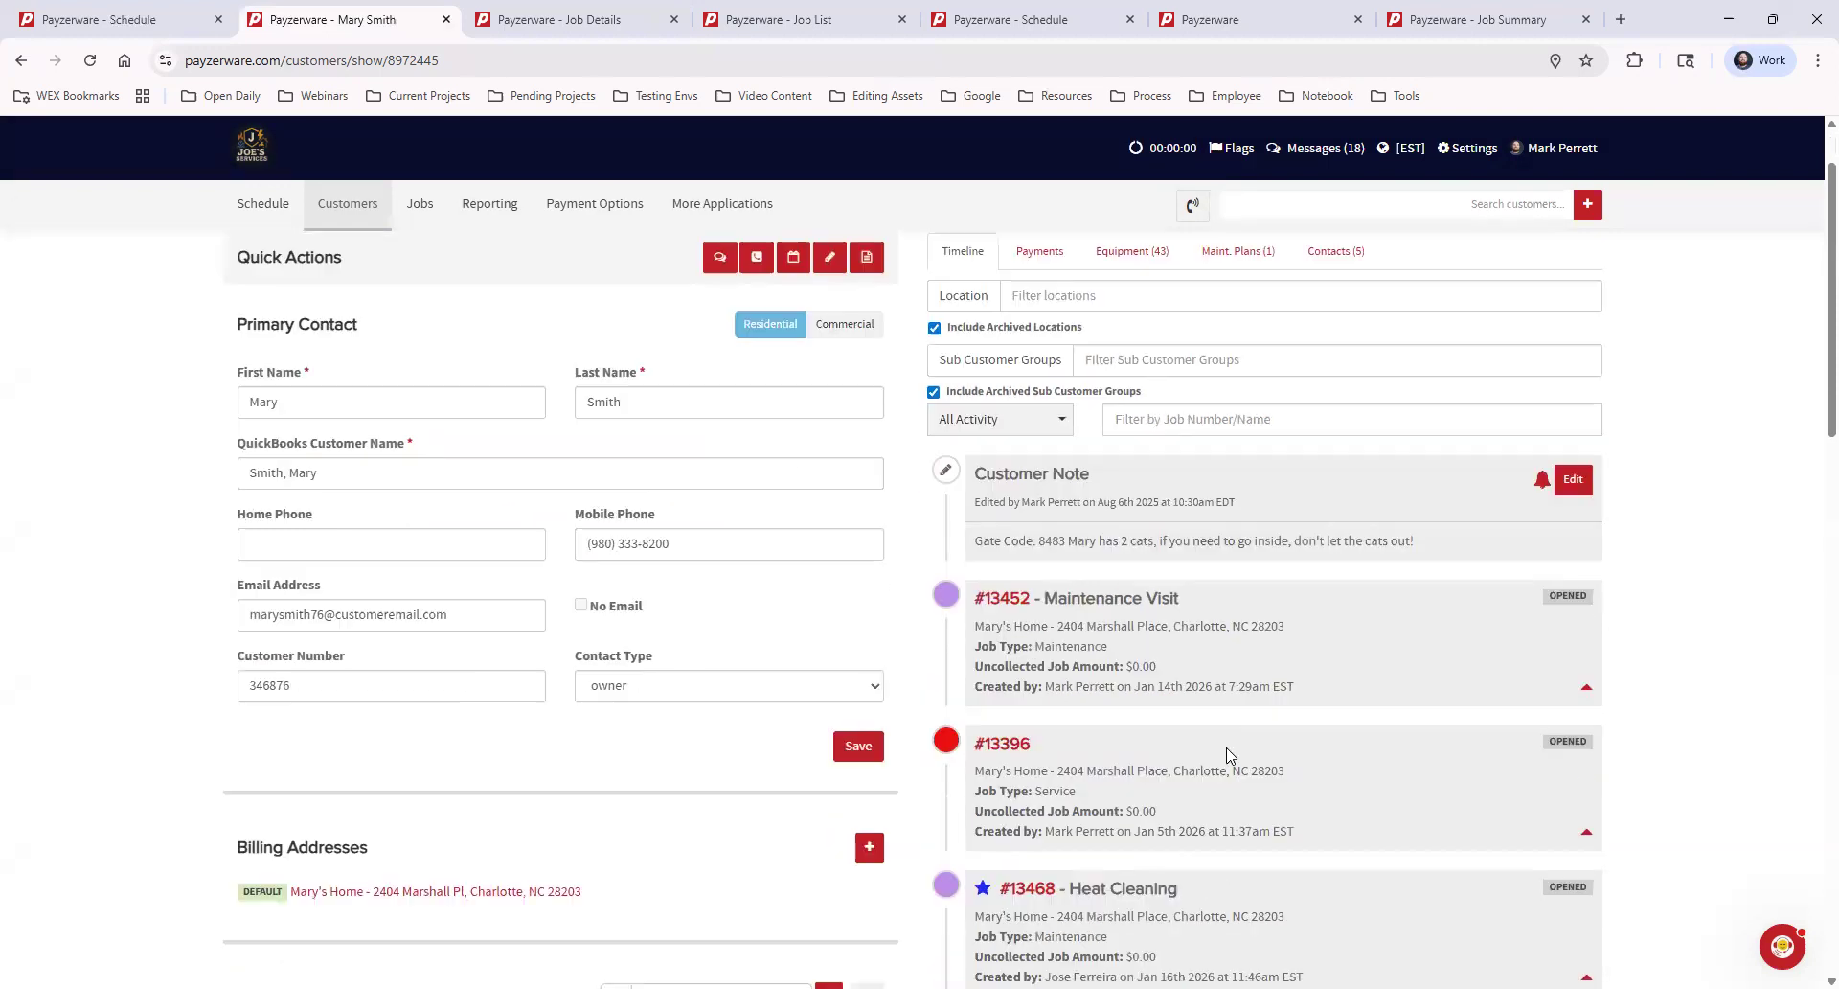
scroll(1229, 754, "down", 2)
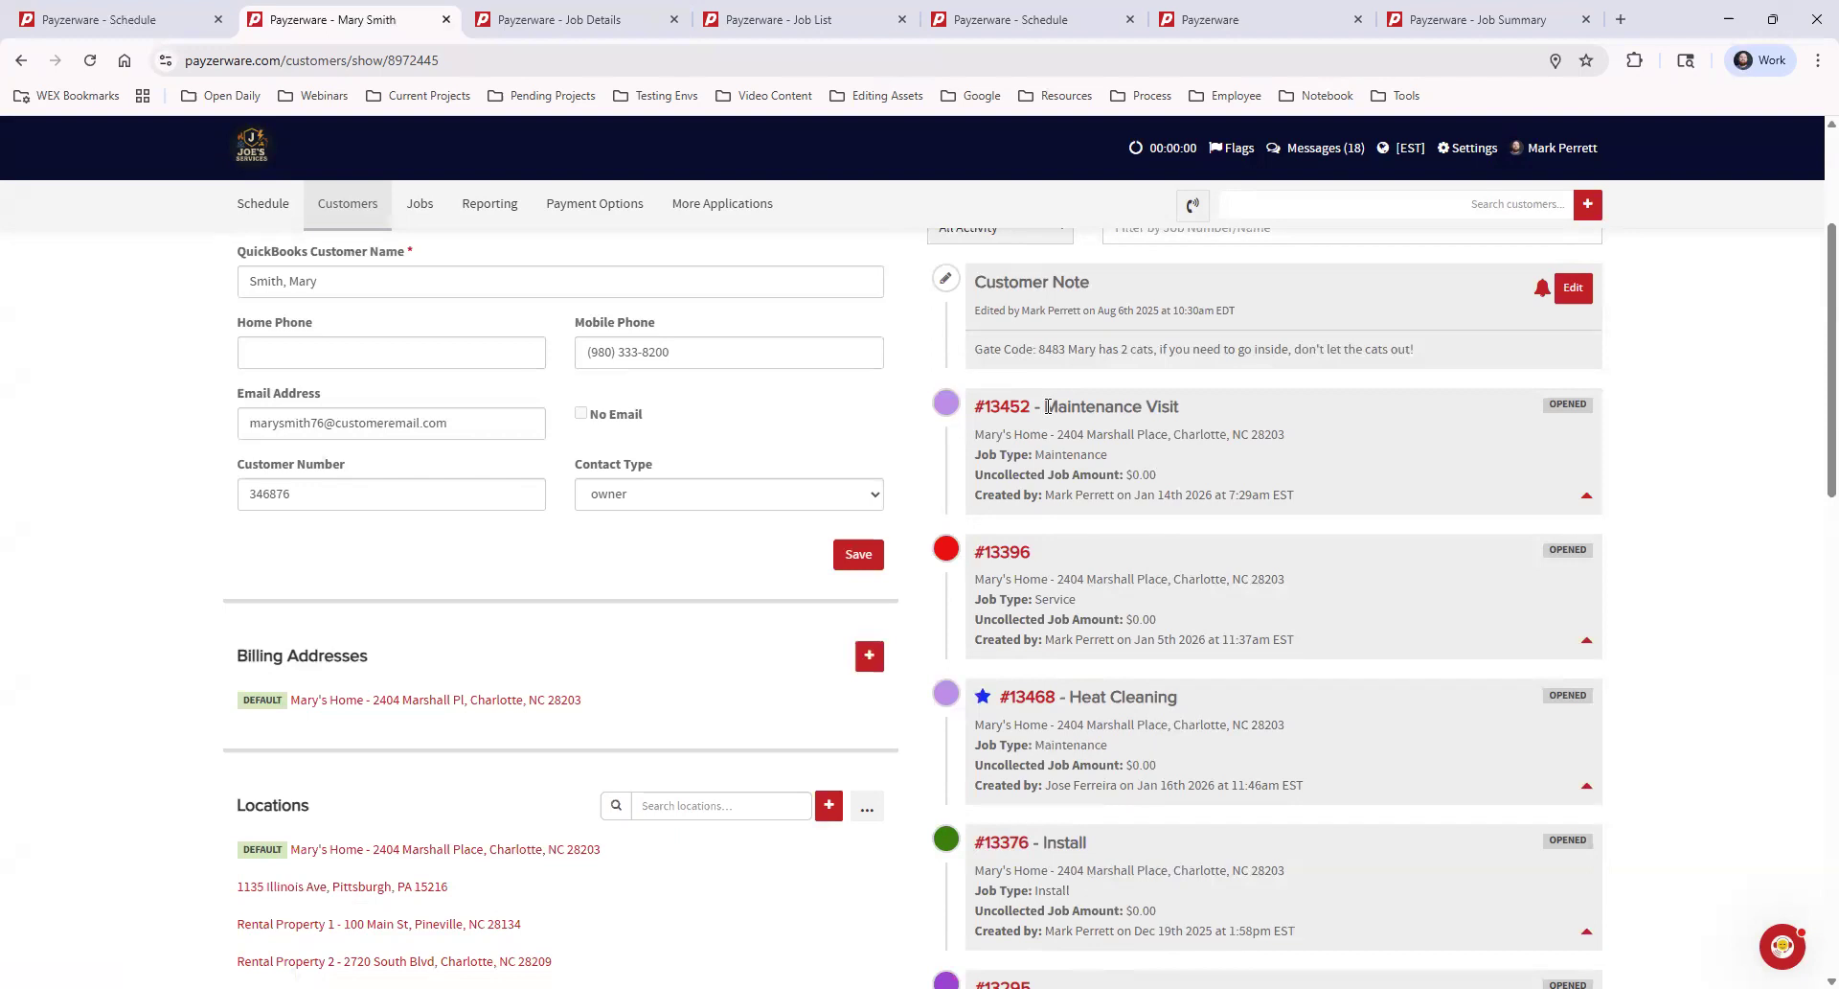
left_click_drag(1050, 406, 1191, 410)
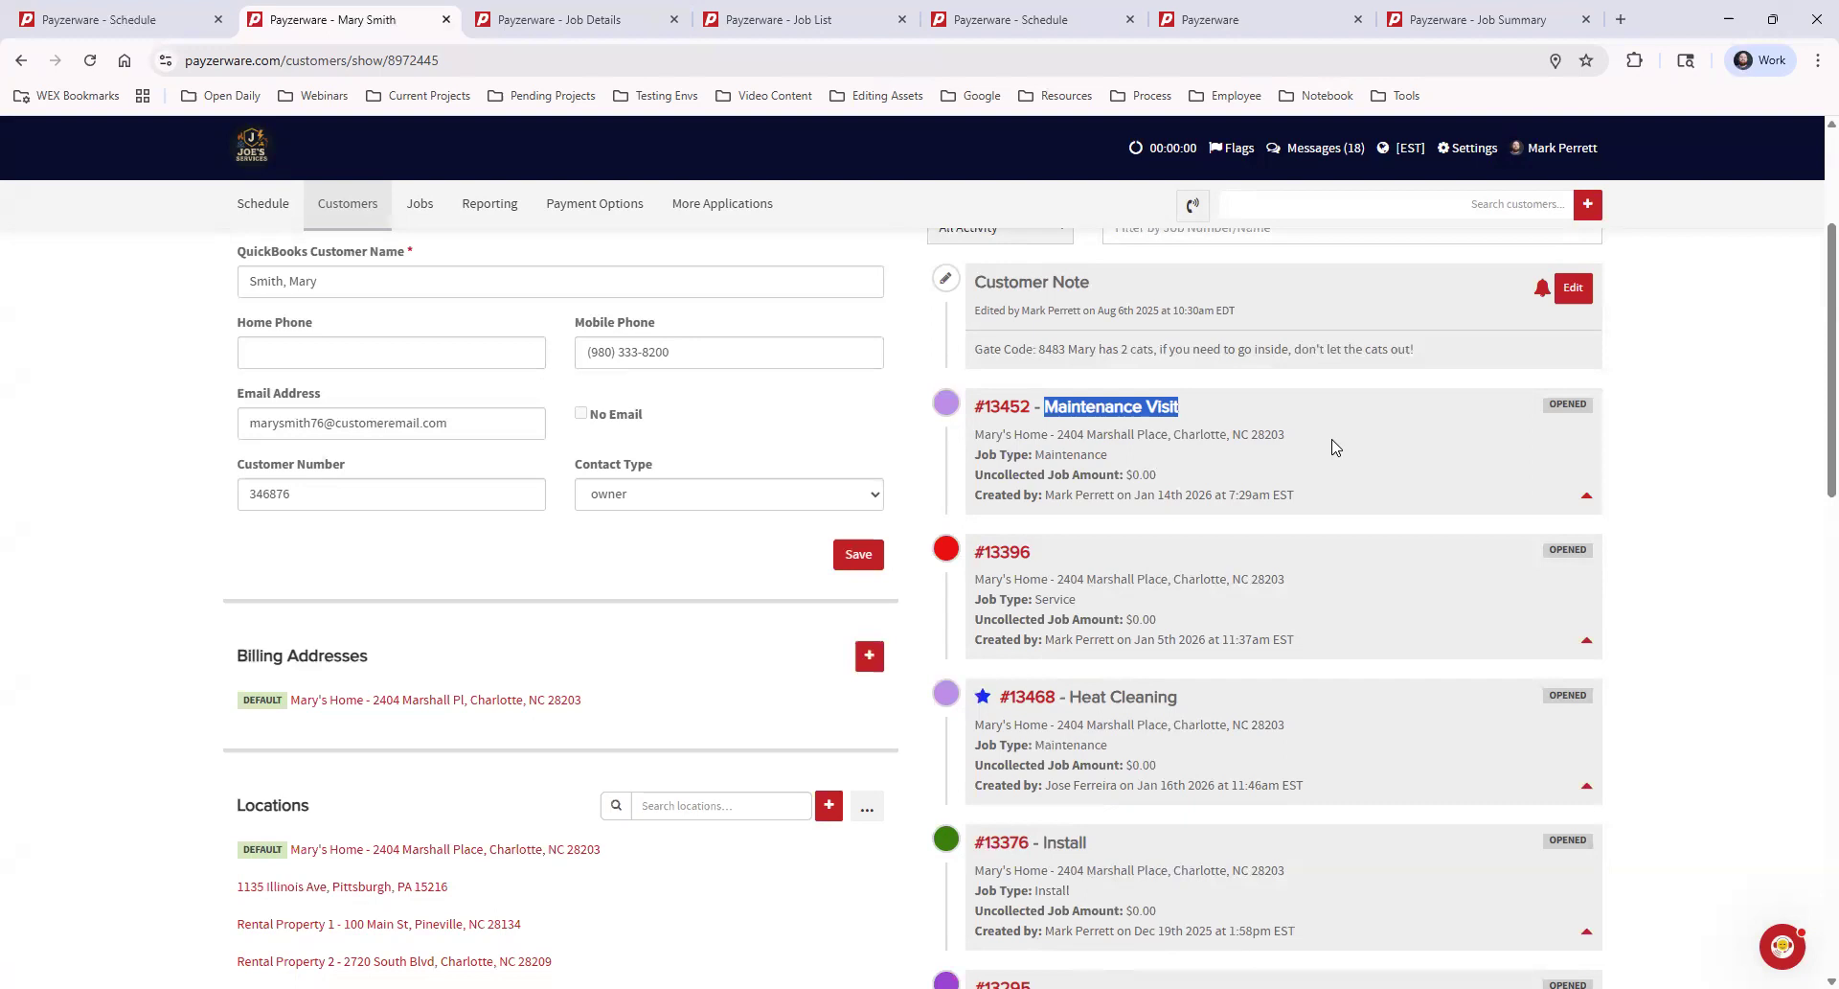
left_click(1095, 408)
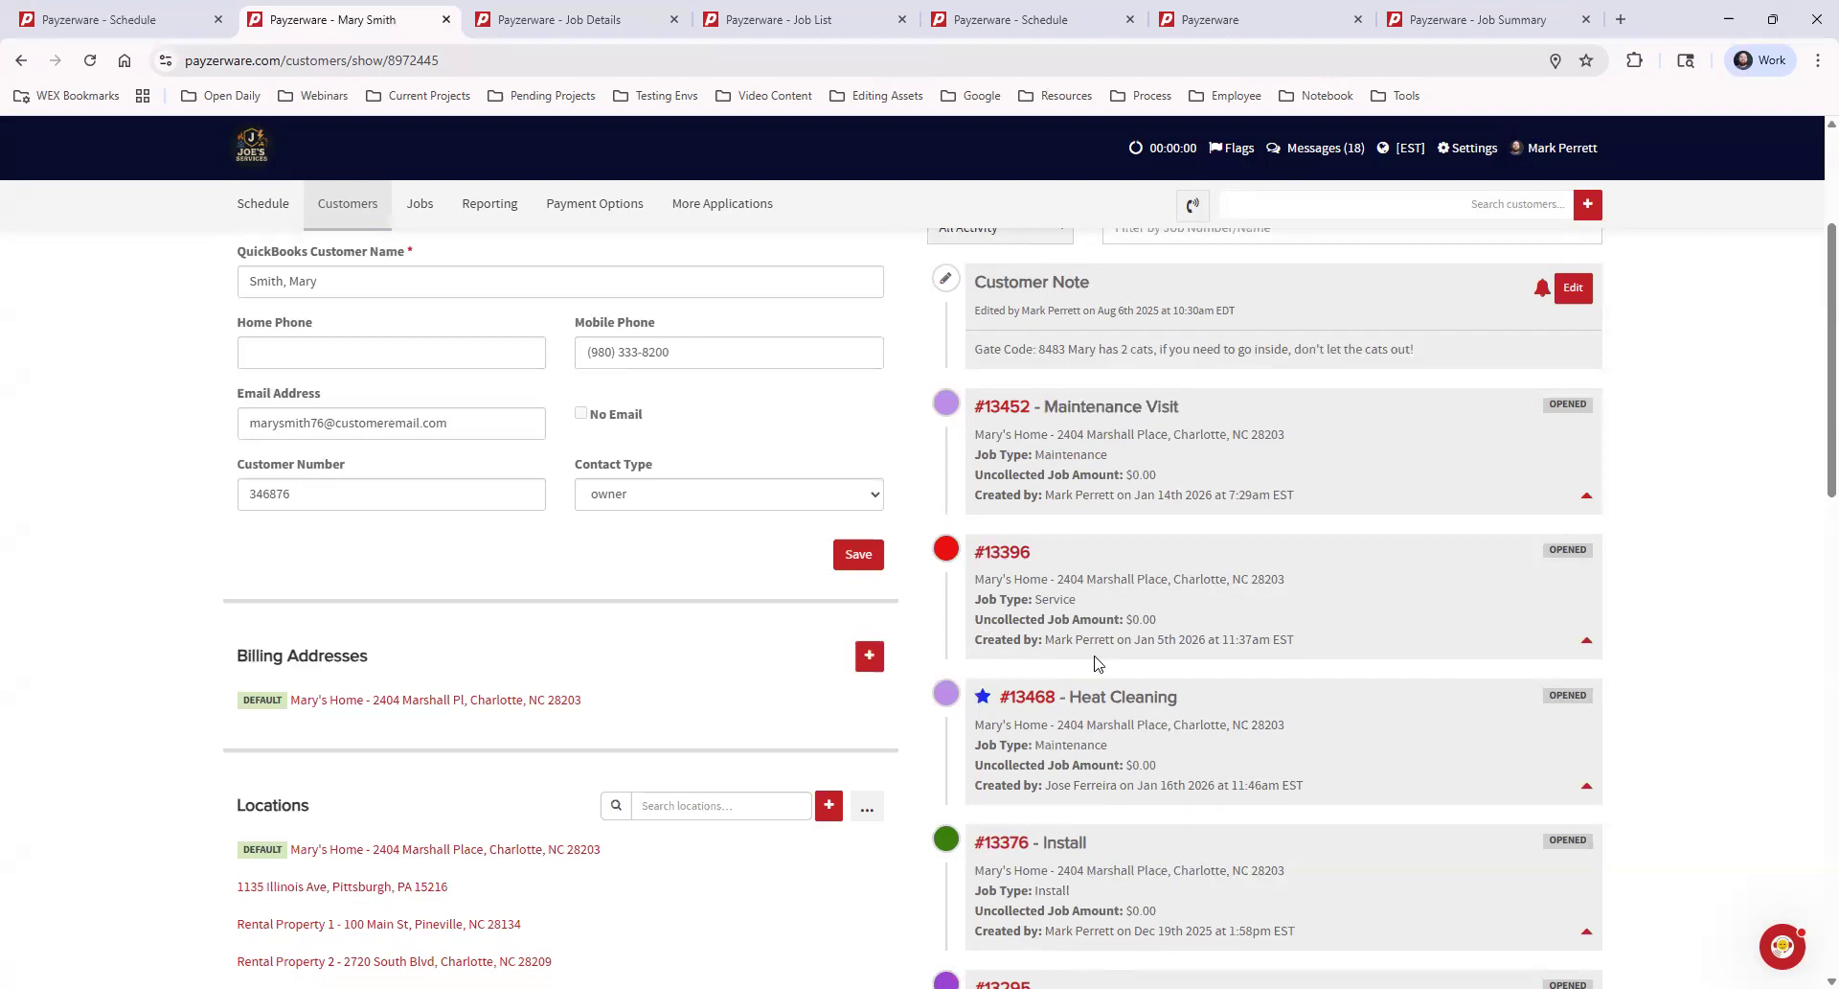
left_click(1586, 499)
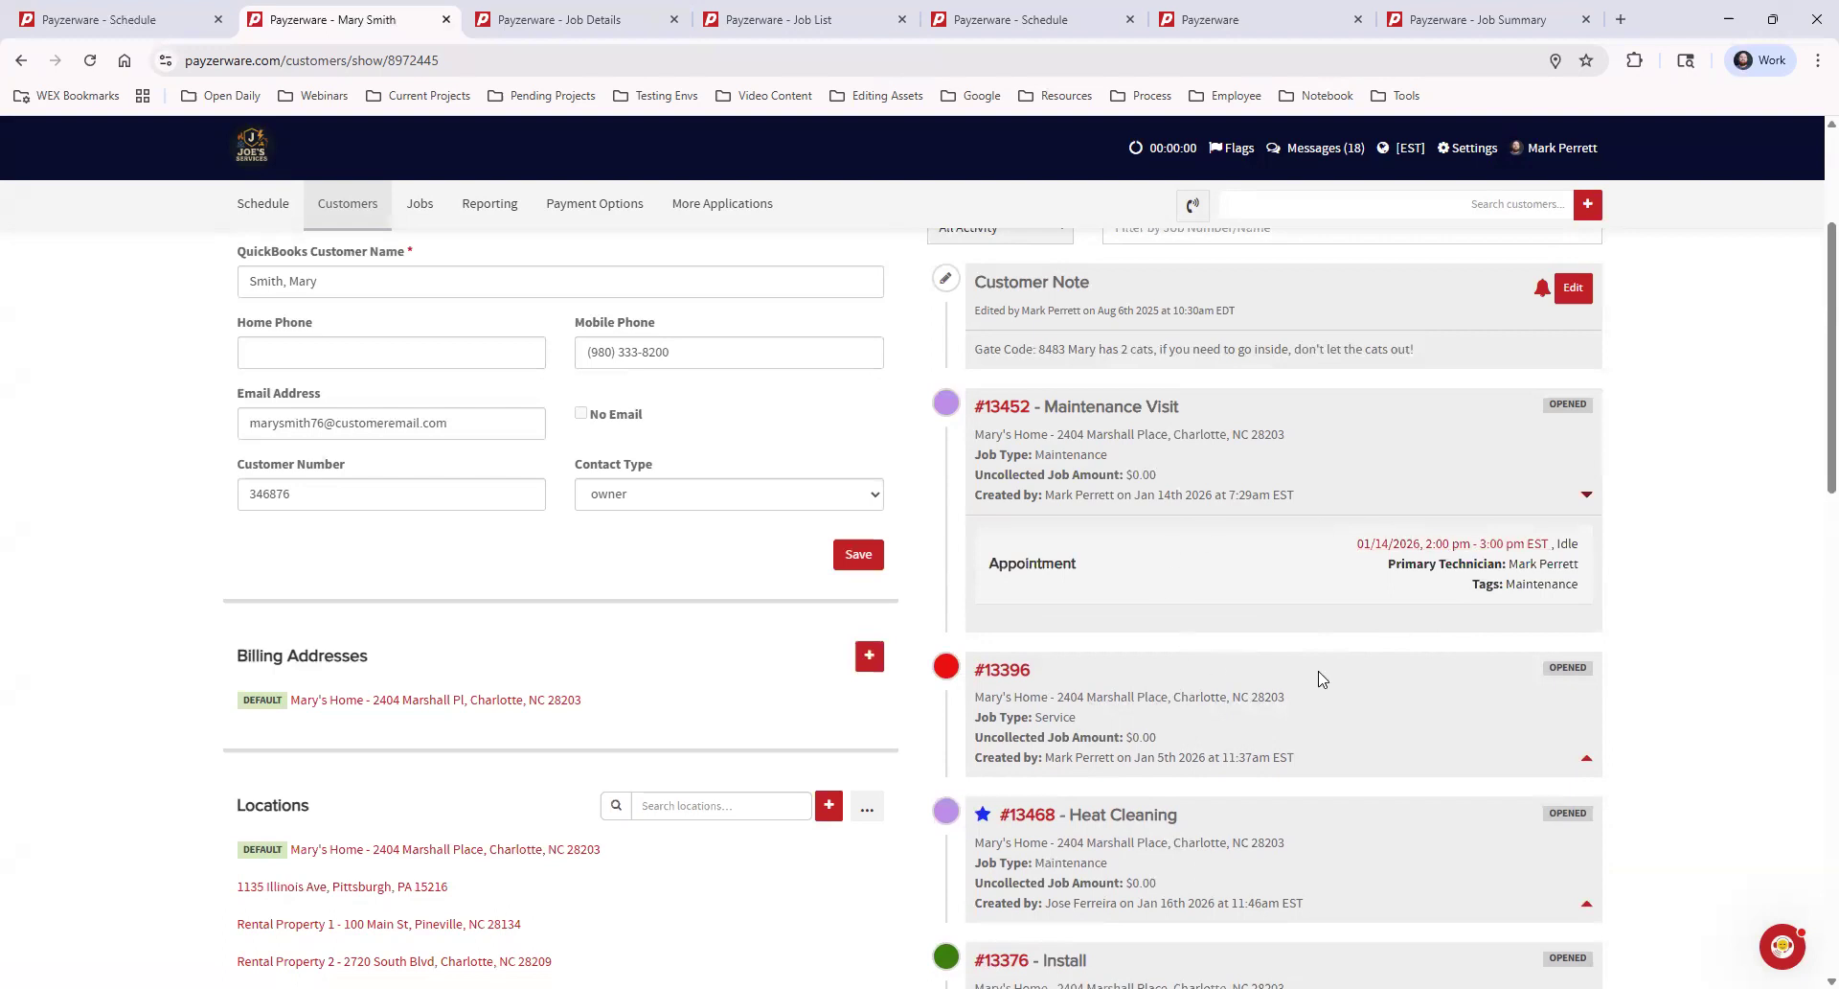
left_click(1586, 760)
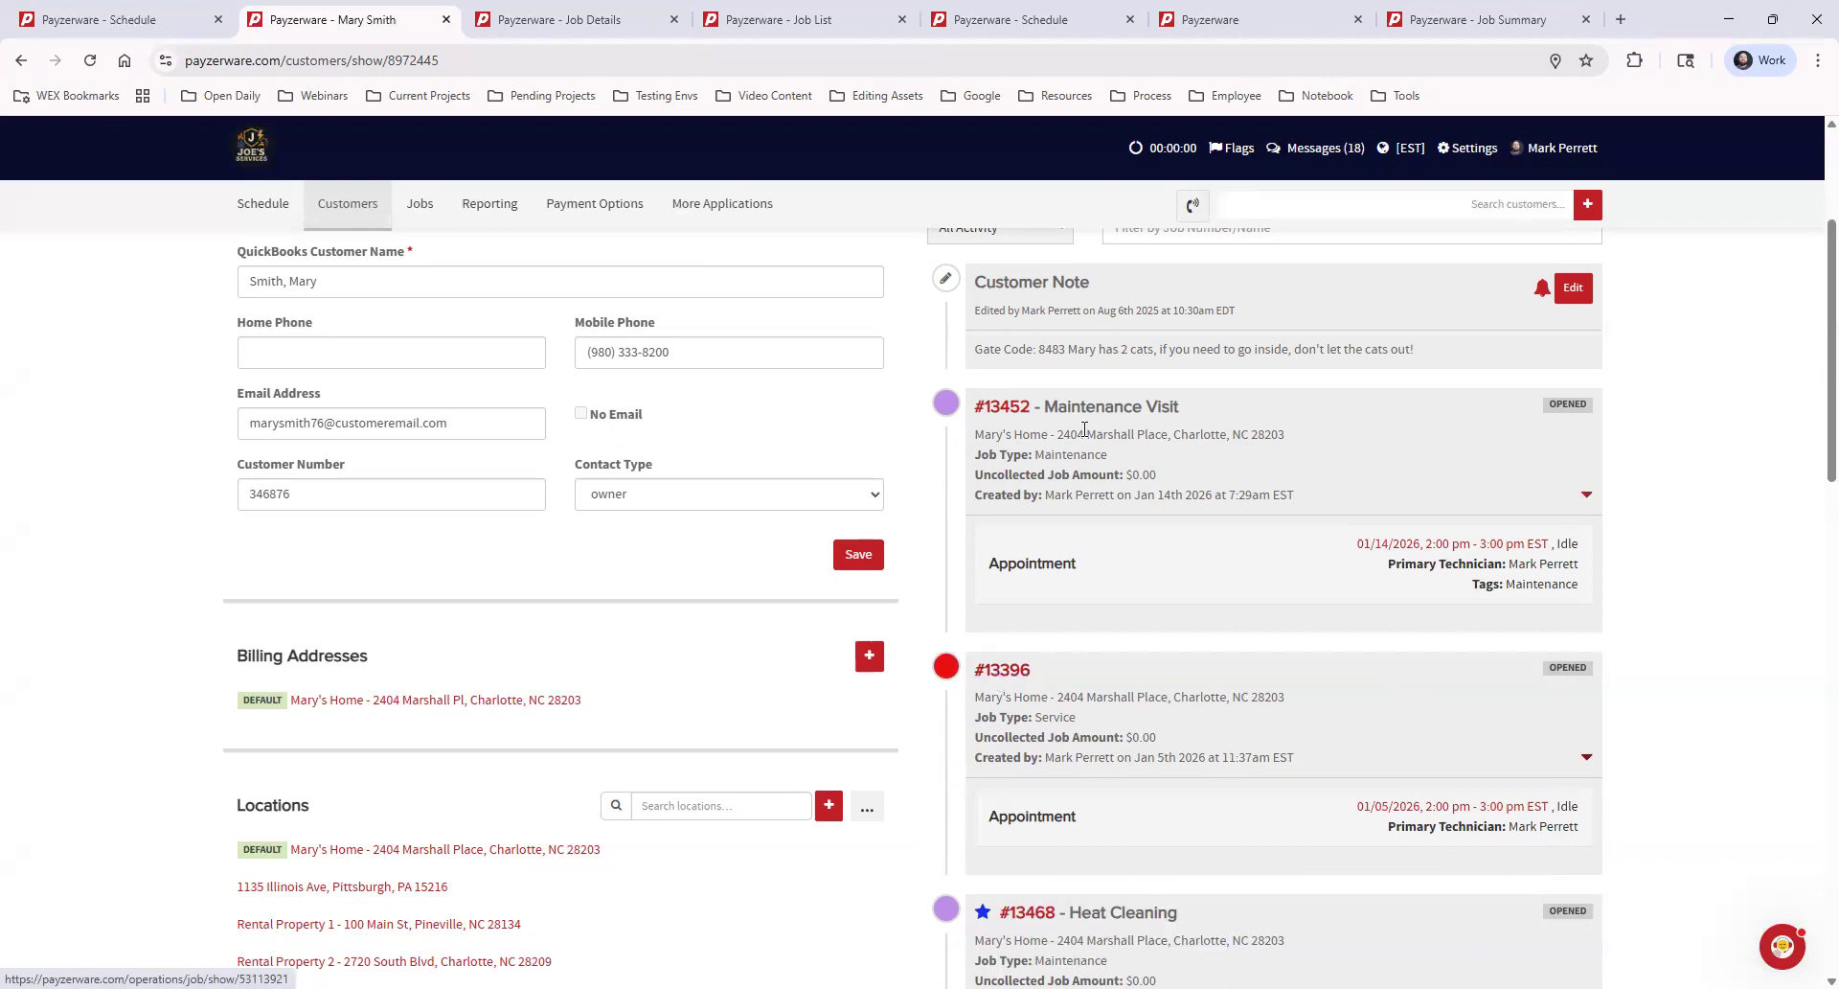
left_click_drag(1044, 408, 1222, 415)
left_click(1143, 416)
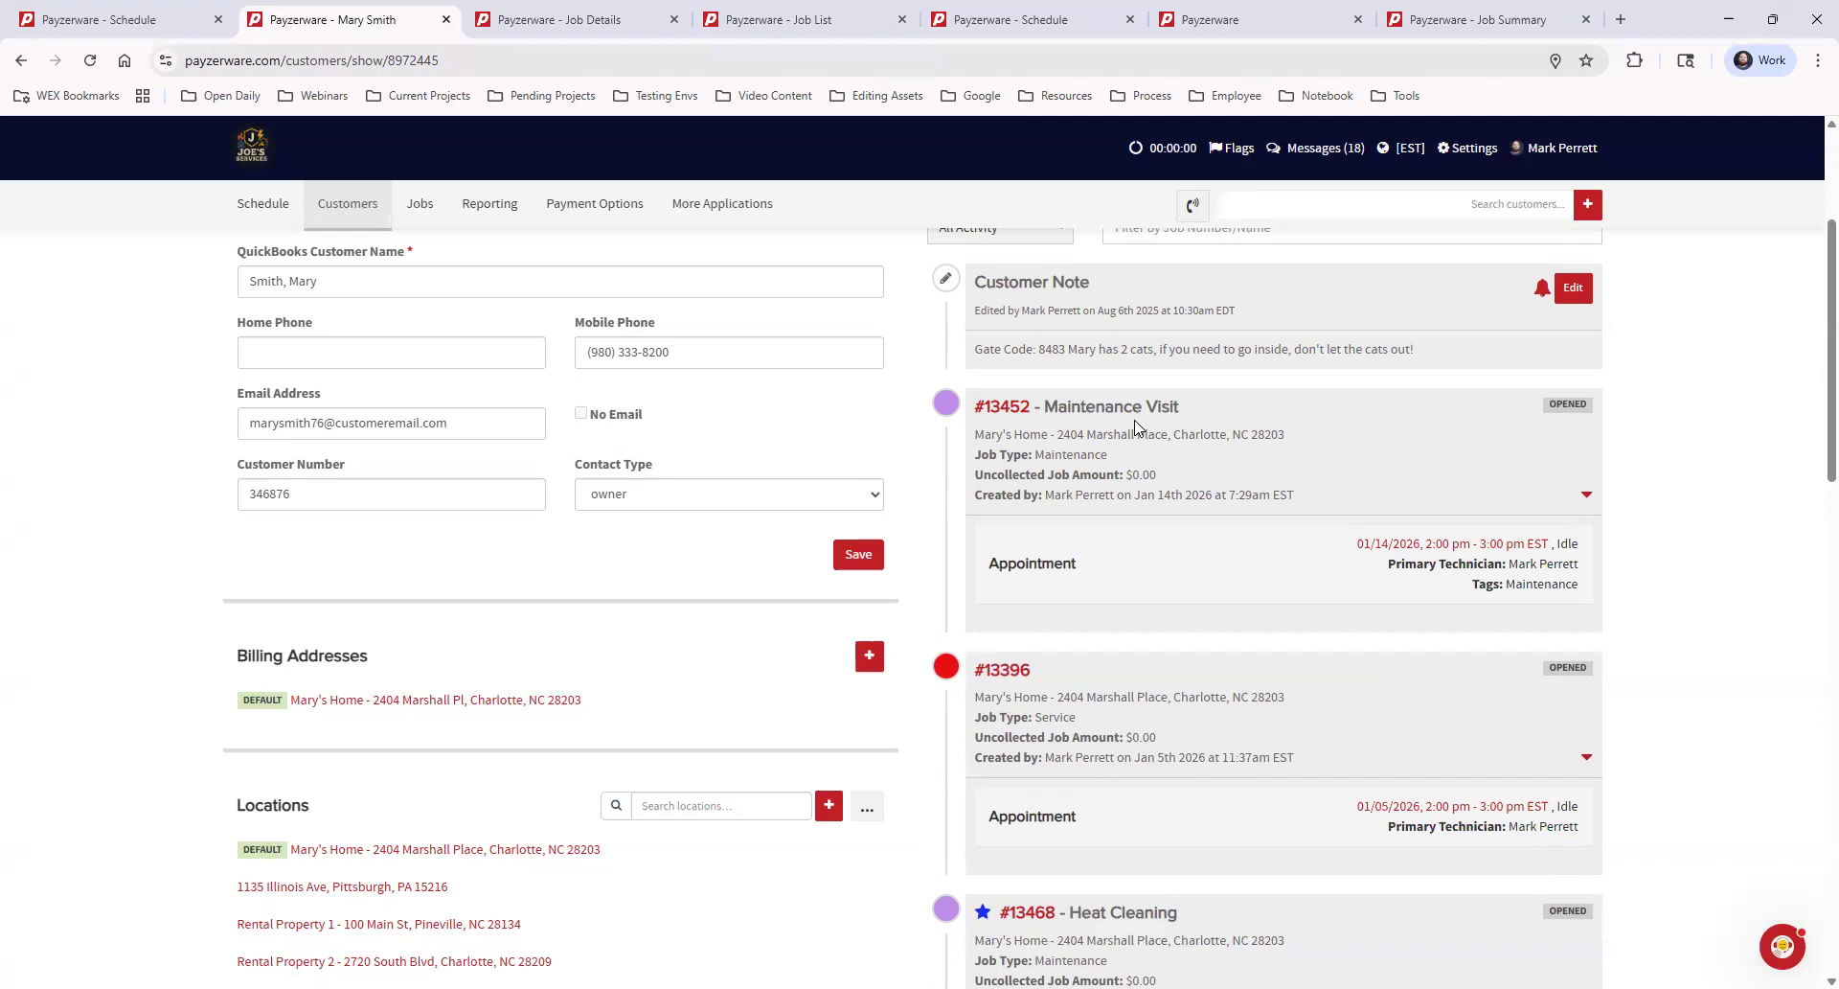
Examine the names and types of the remaining jobs in the customer's timeline, including the Heat Cleaning job
scroll(1236, 497, "down", 4)
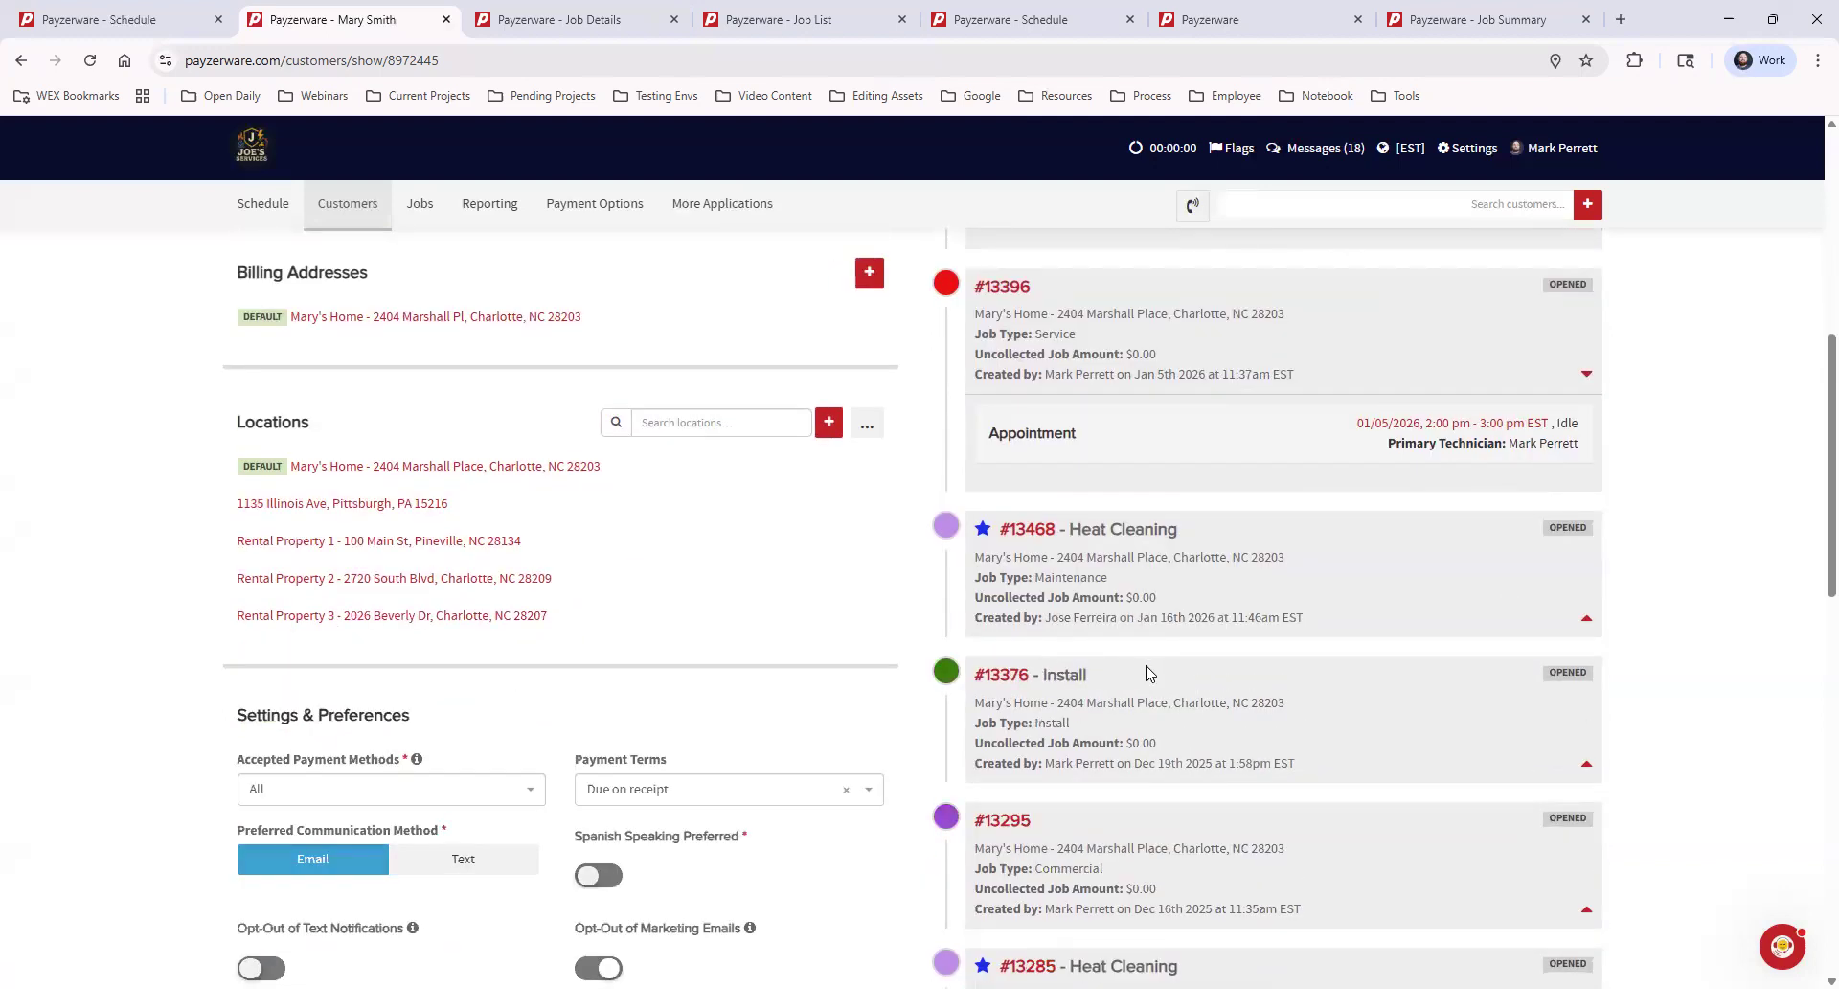
scroll(1144, 684, "down", 1)
scroll(1111, 613, "up", 1)
left_click_drag(1069, 529, 1236, 541)
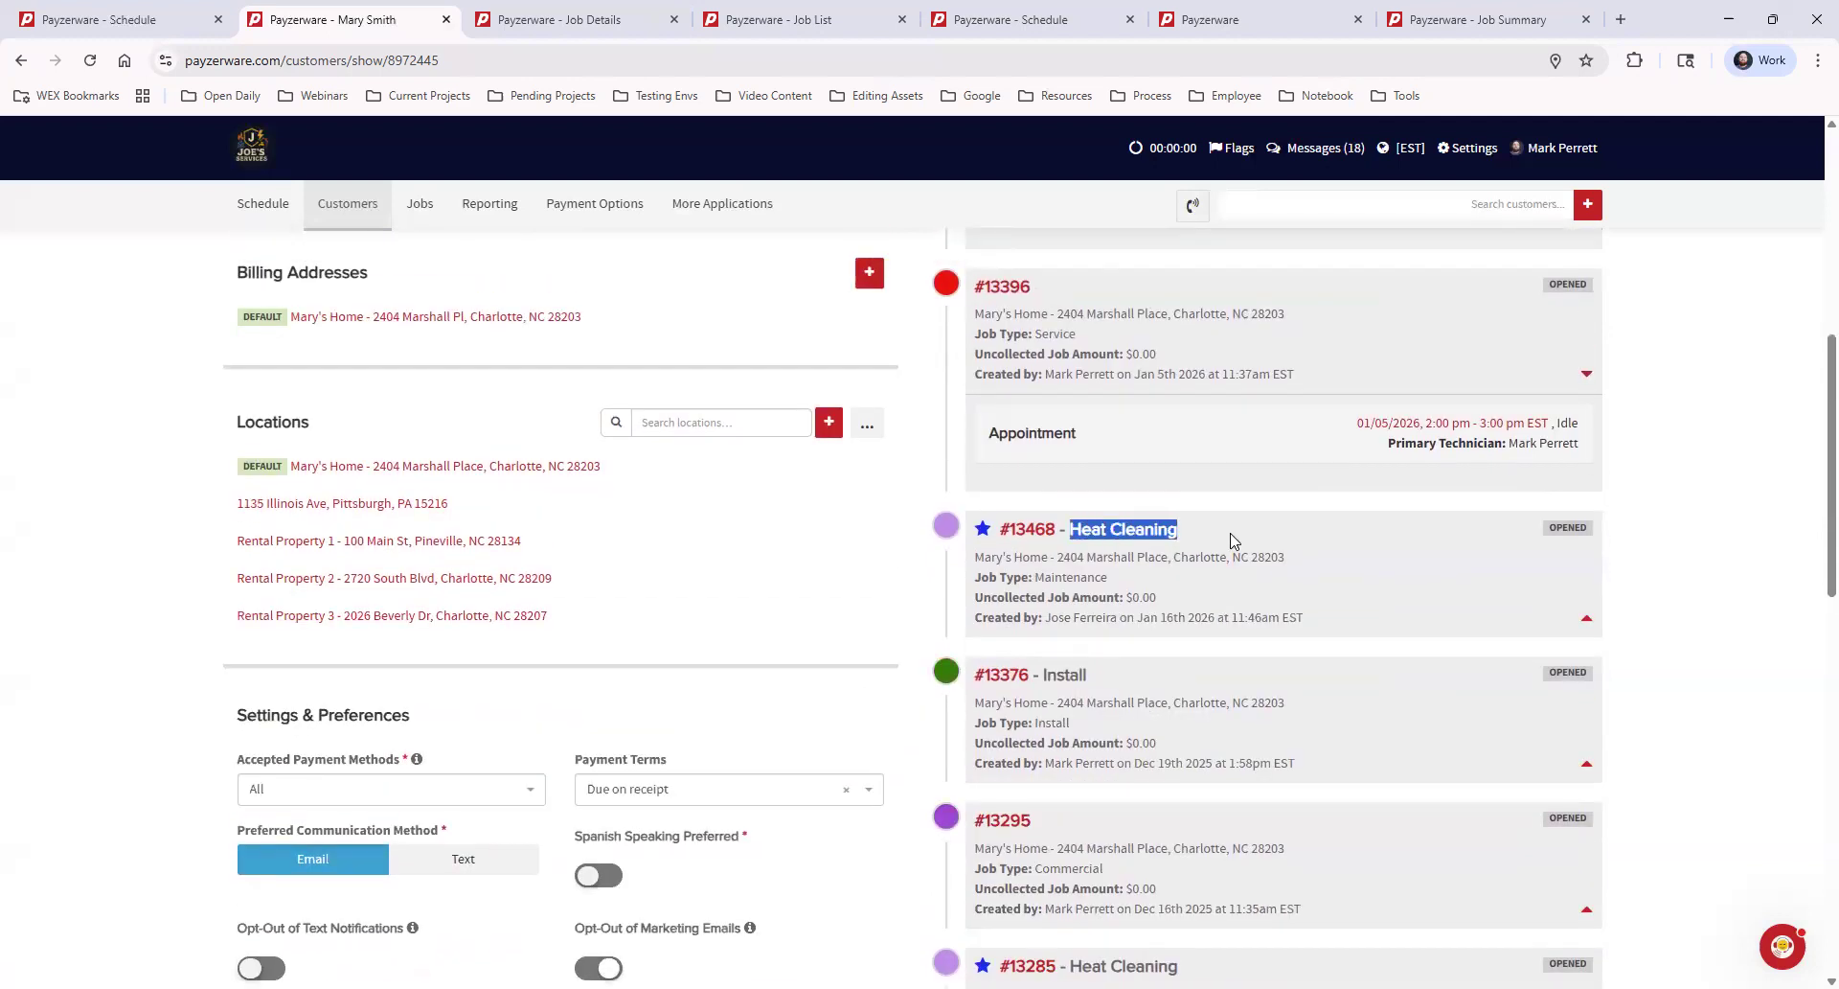
left_click(1215, 541)
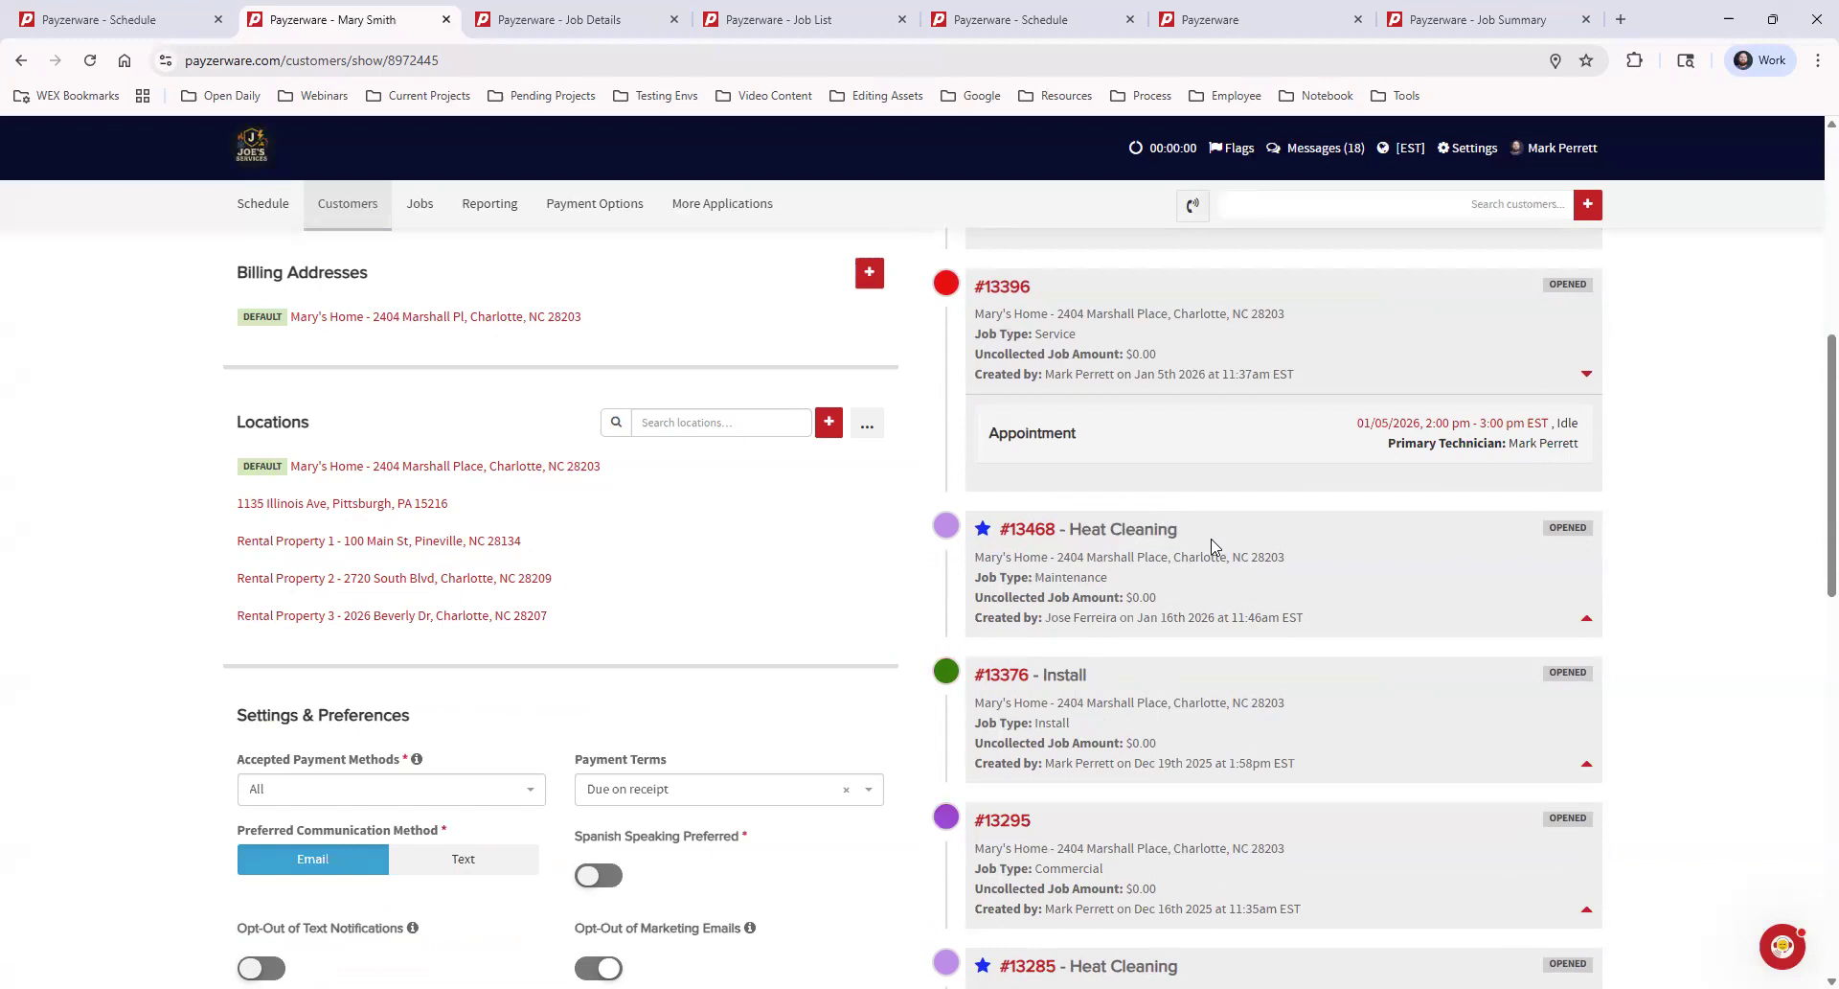
scroll(1243, 674, "down", 4)
scroll(1245, 709, "up", 7)
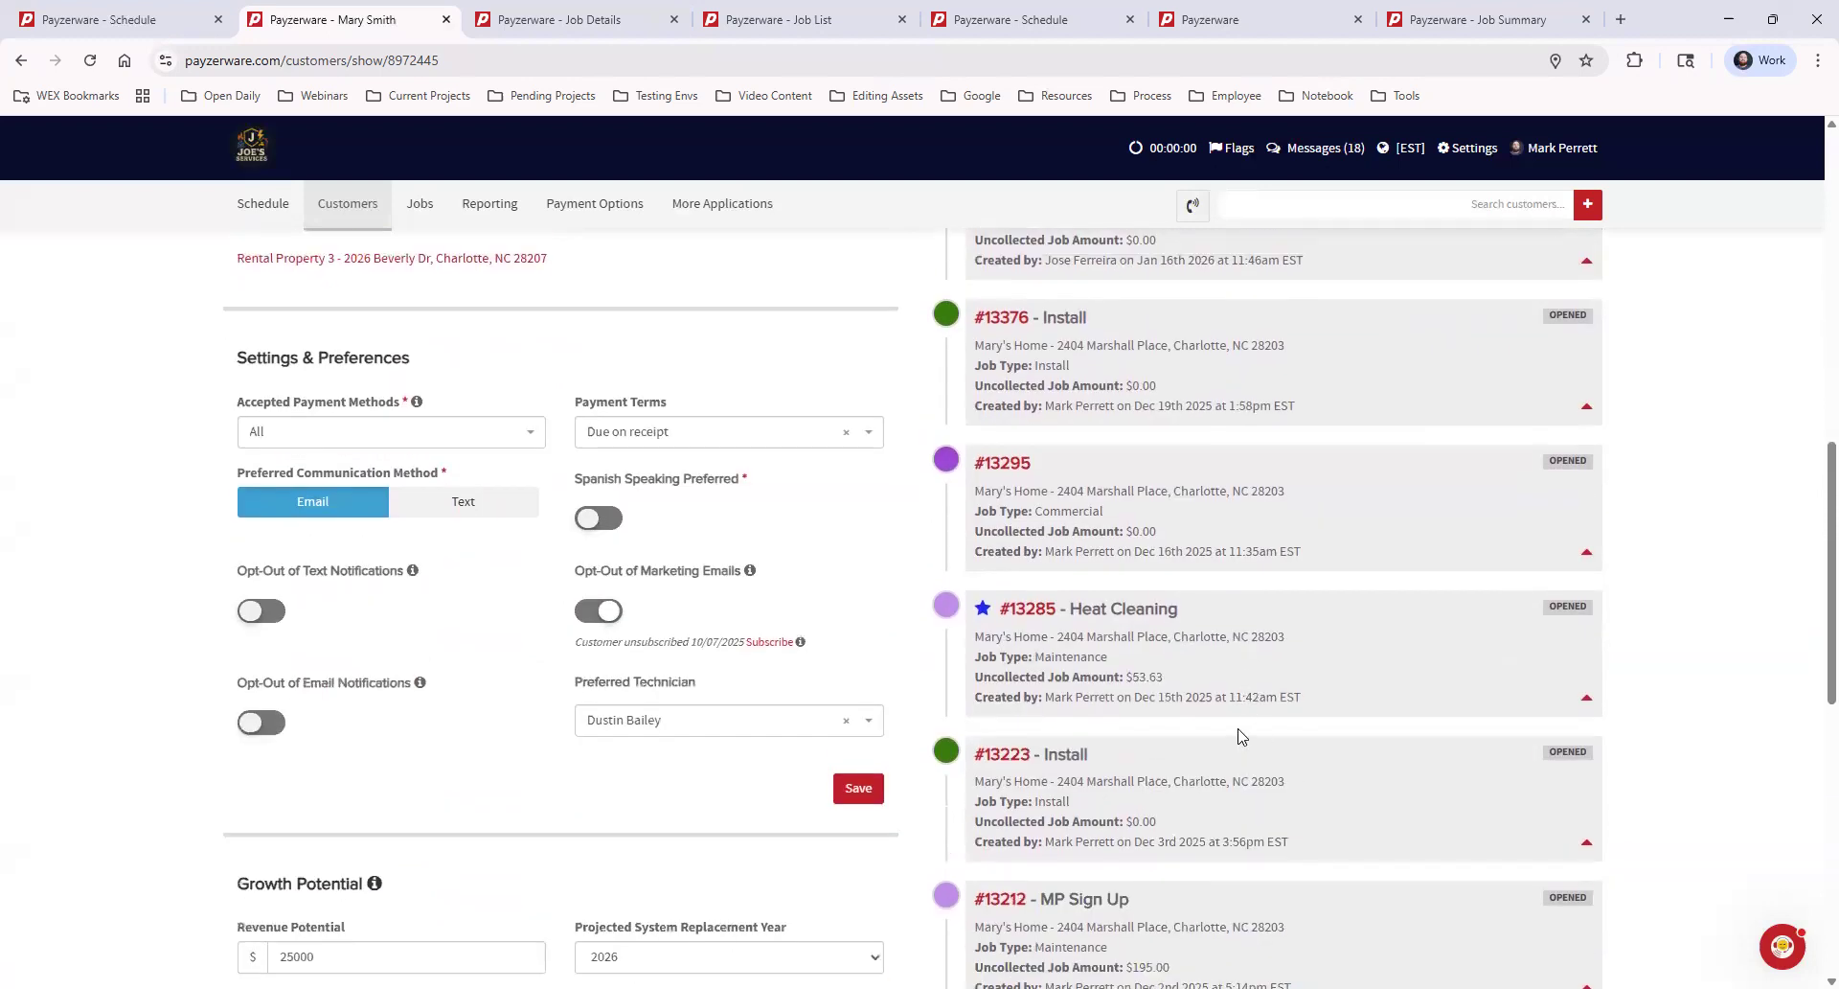
scroll(1243, 736, "up", 4)
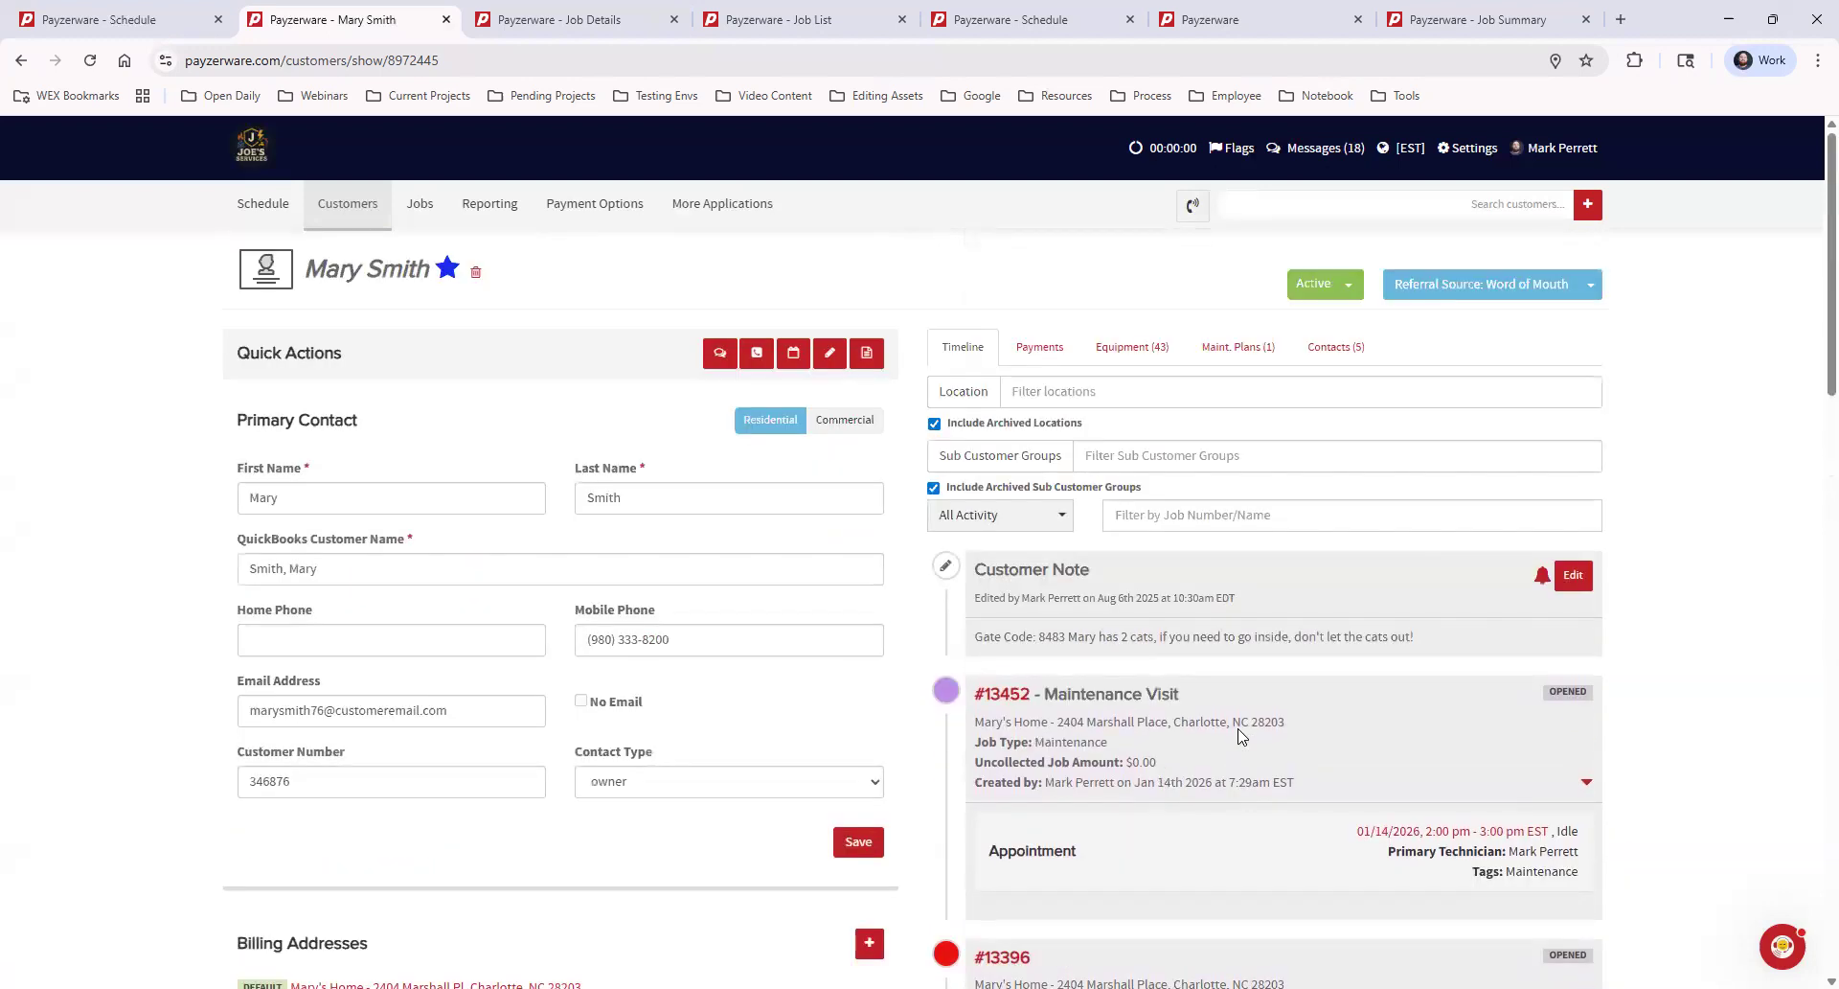
Filter the customer's timeline by job number and switch to the details page of the Job Page Example job
left_click(1199, 515)
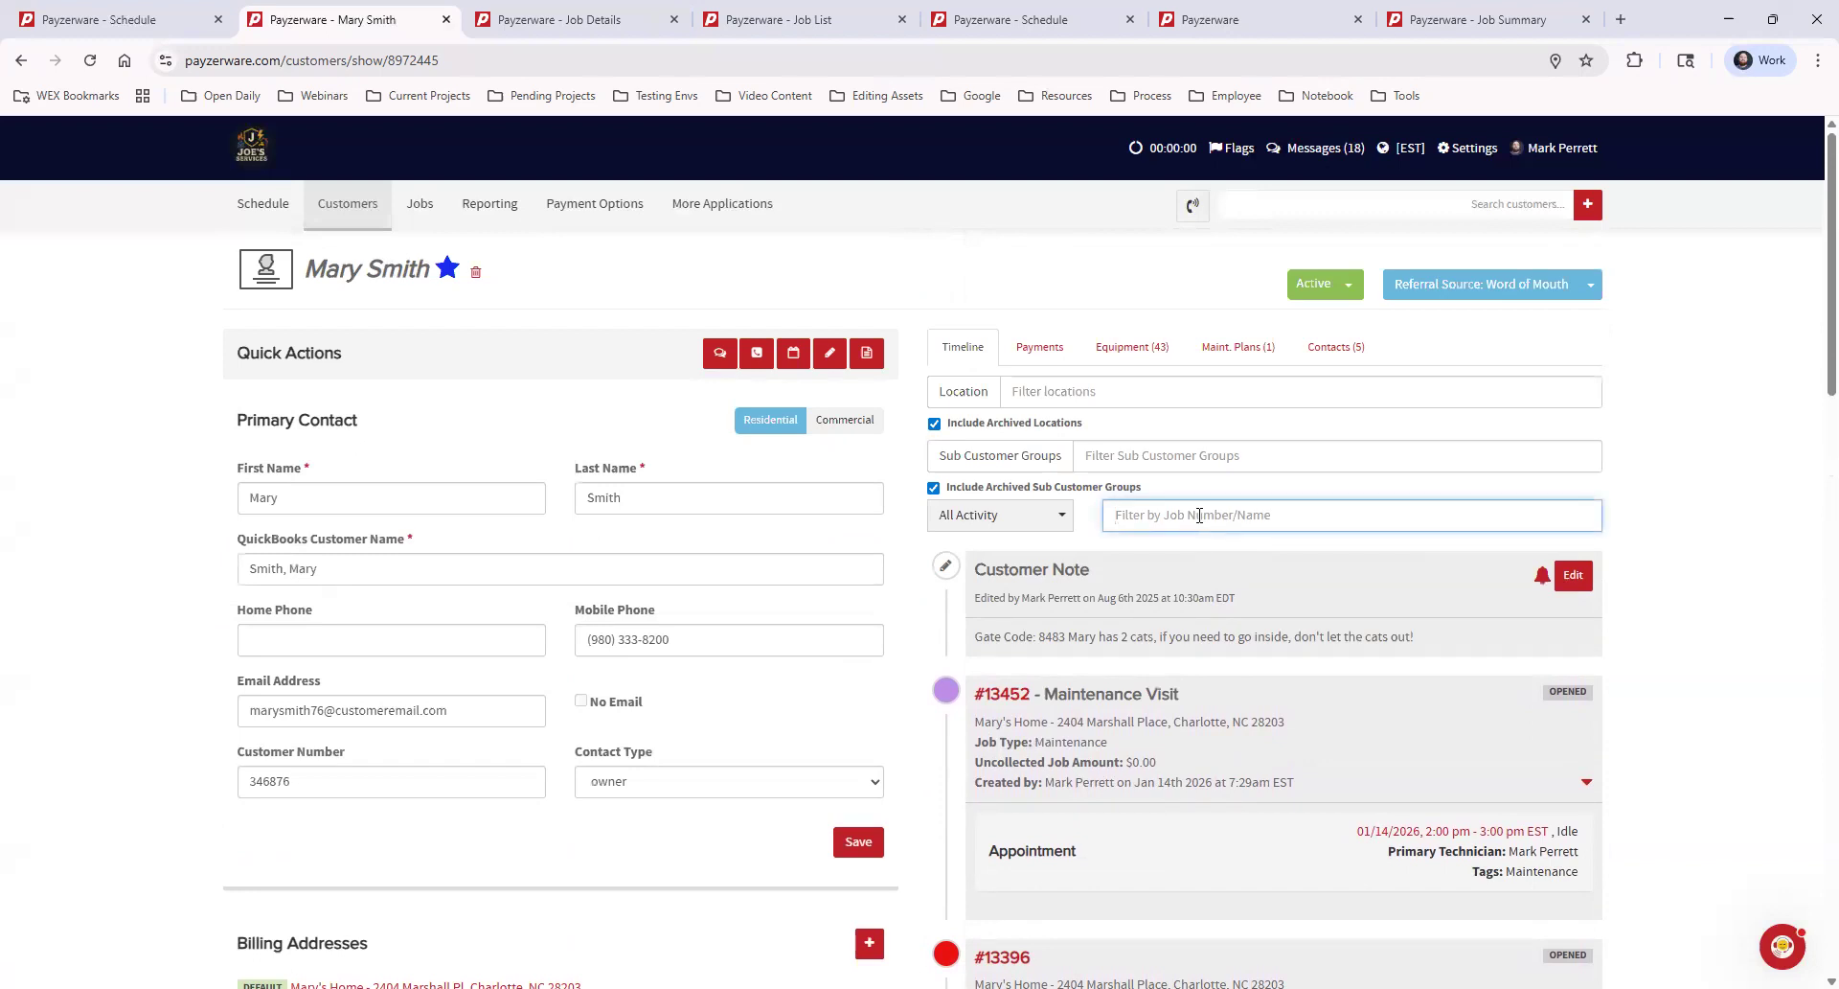
type("11918")
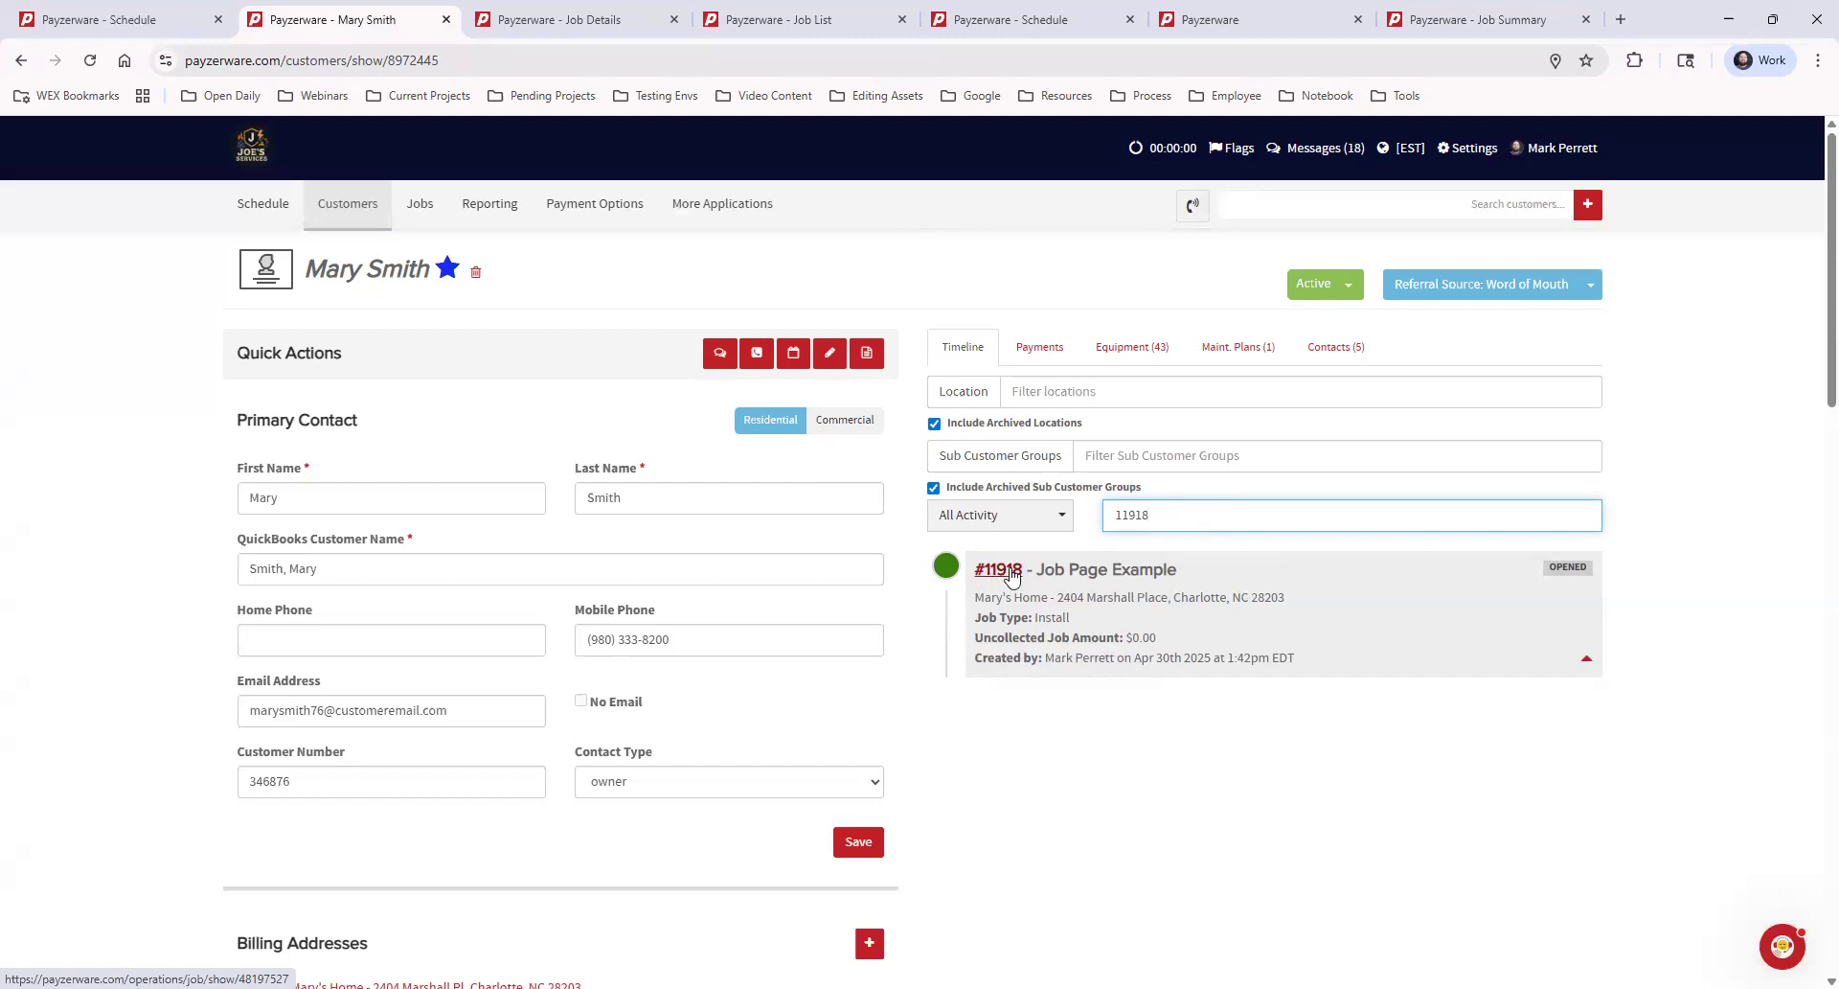
left_click(578, 14)
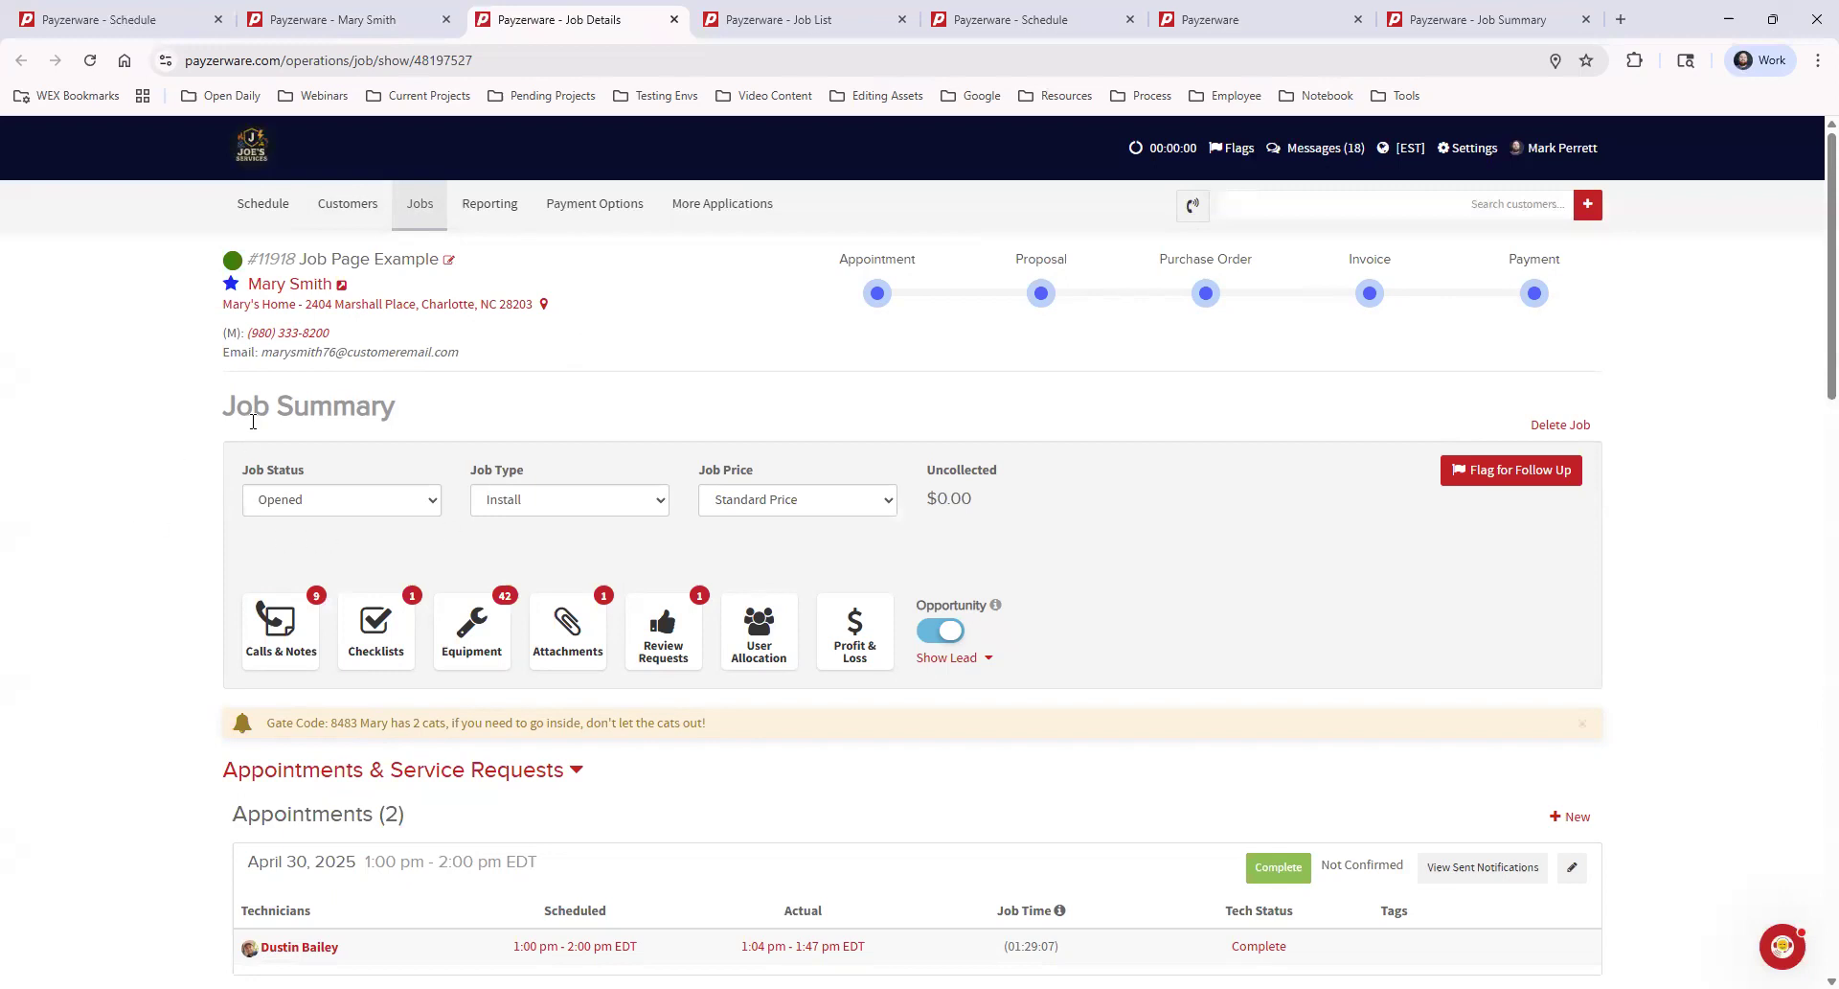
Review the available job status and job type options for the job without changing either one
left_click(340, 507)
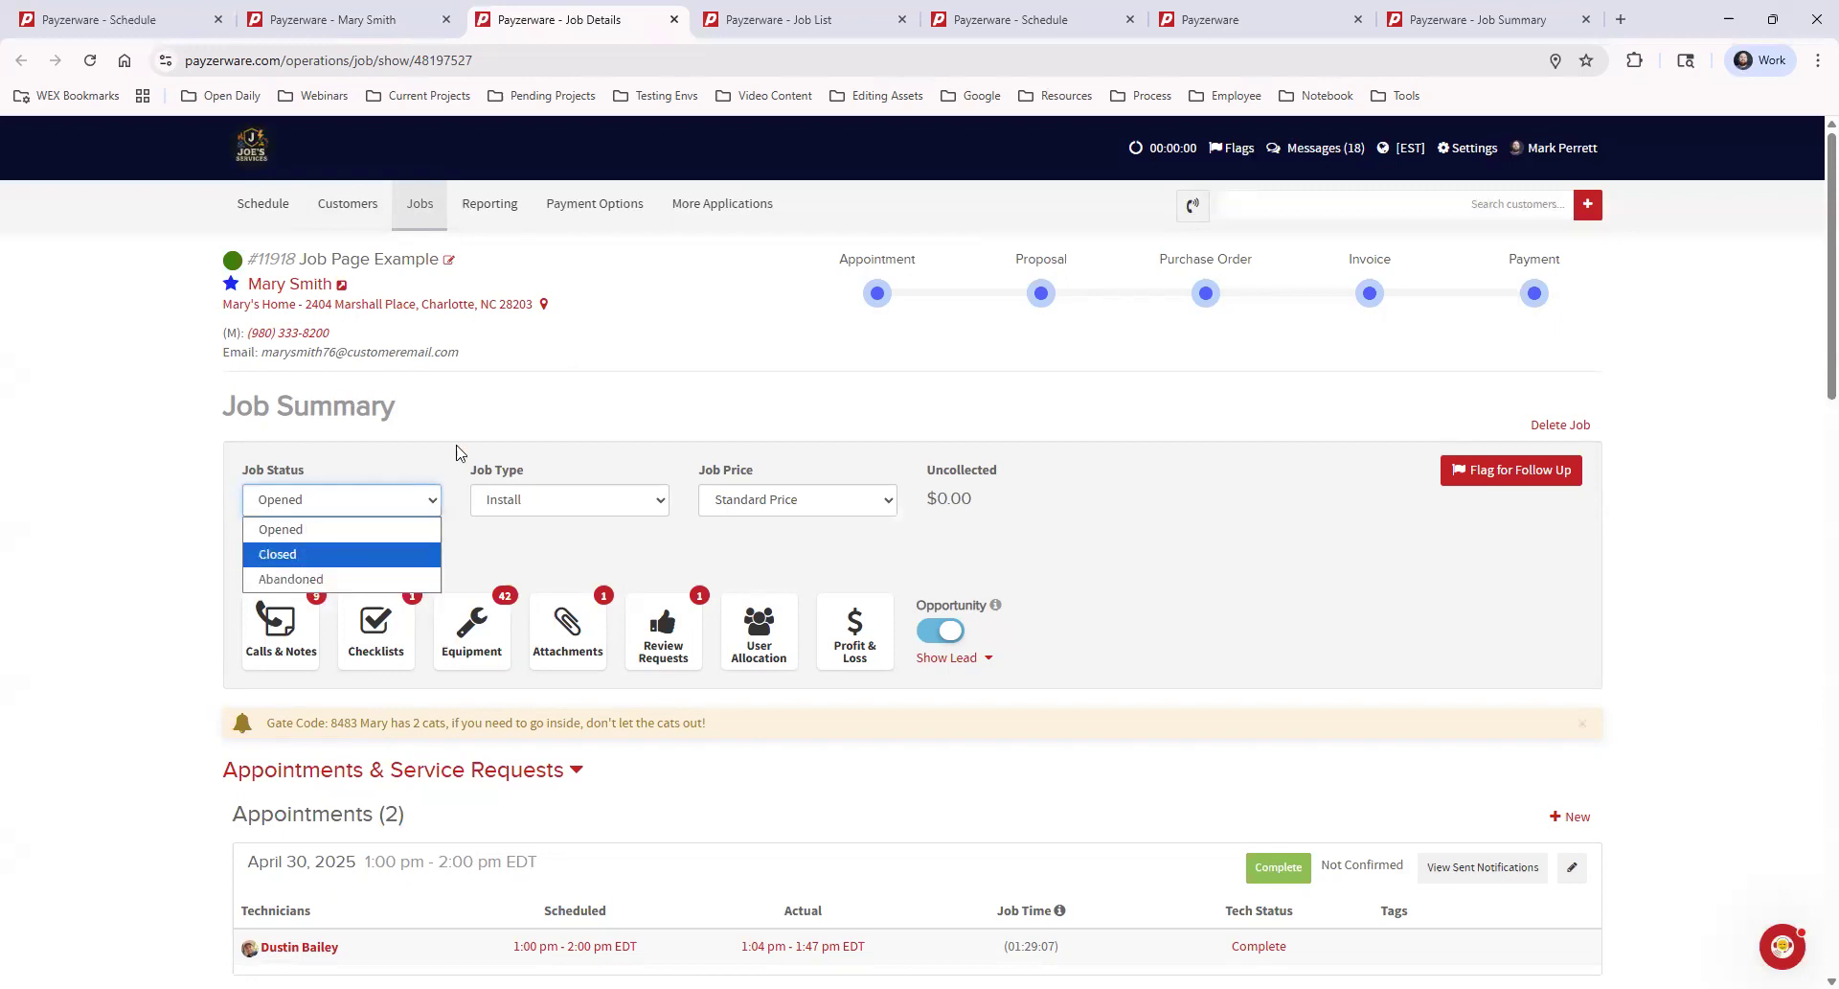
left_click(571, 479)
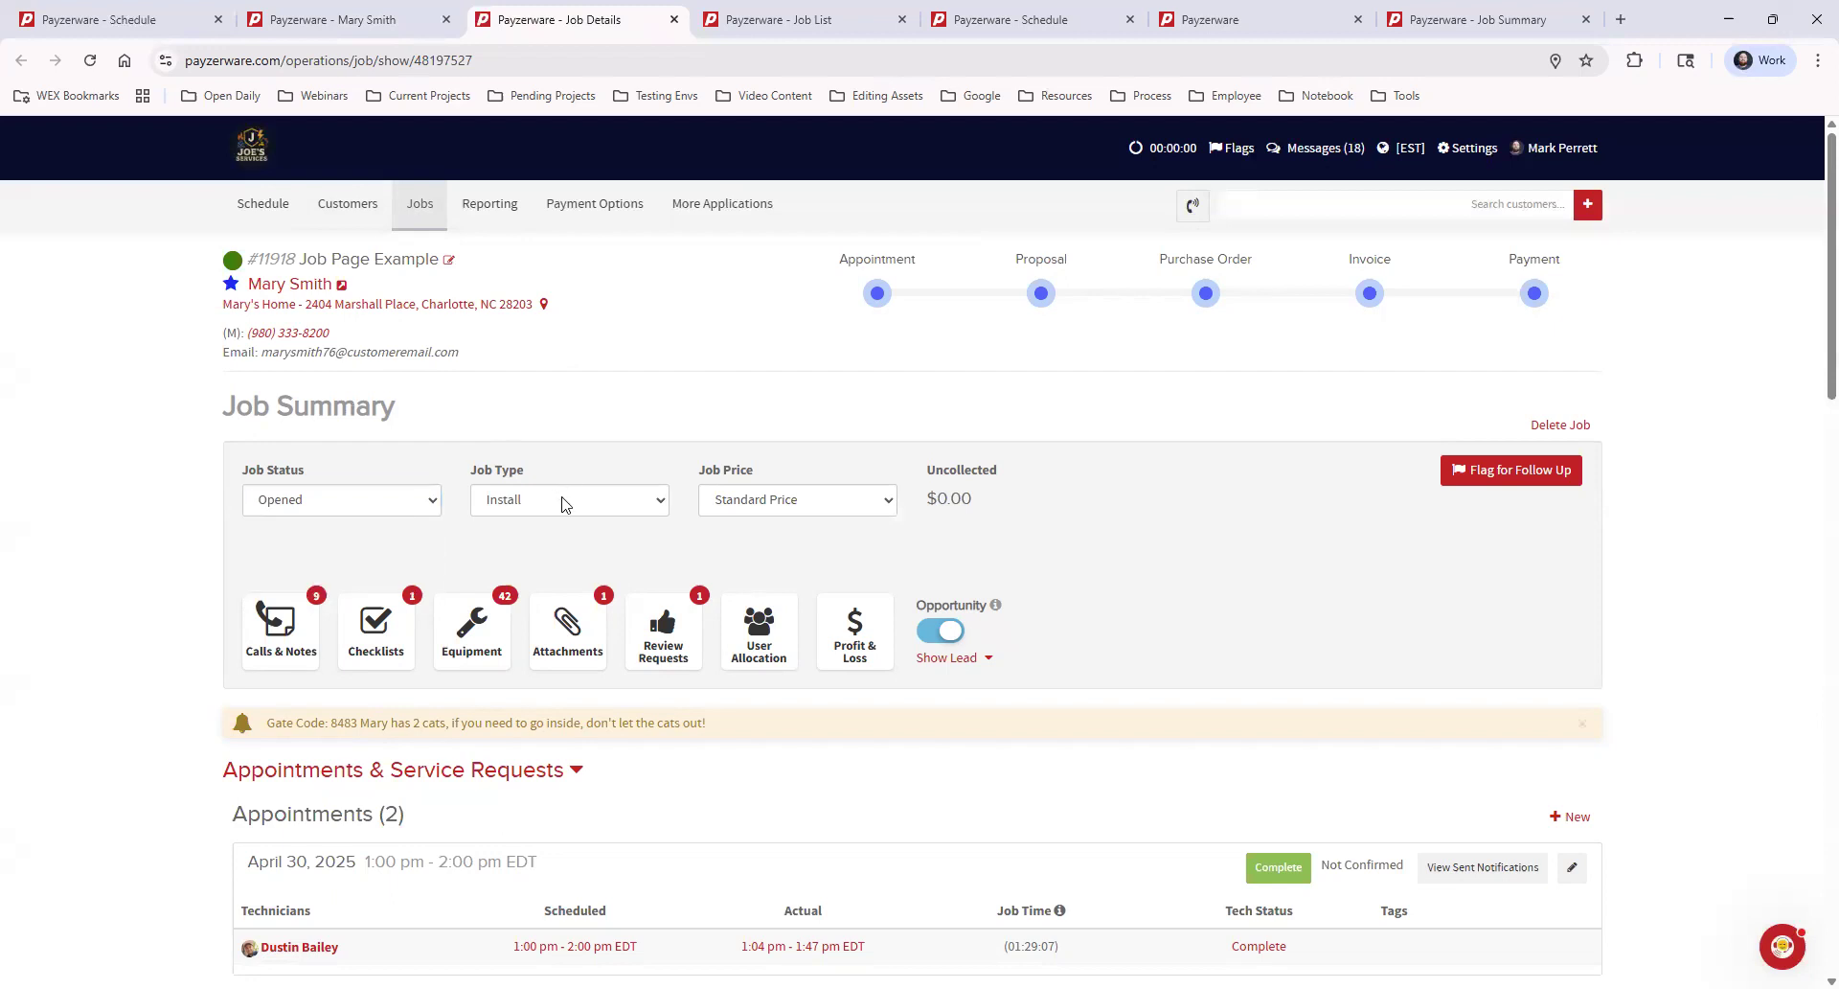
left_click(565, 496)
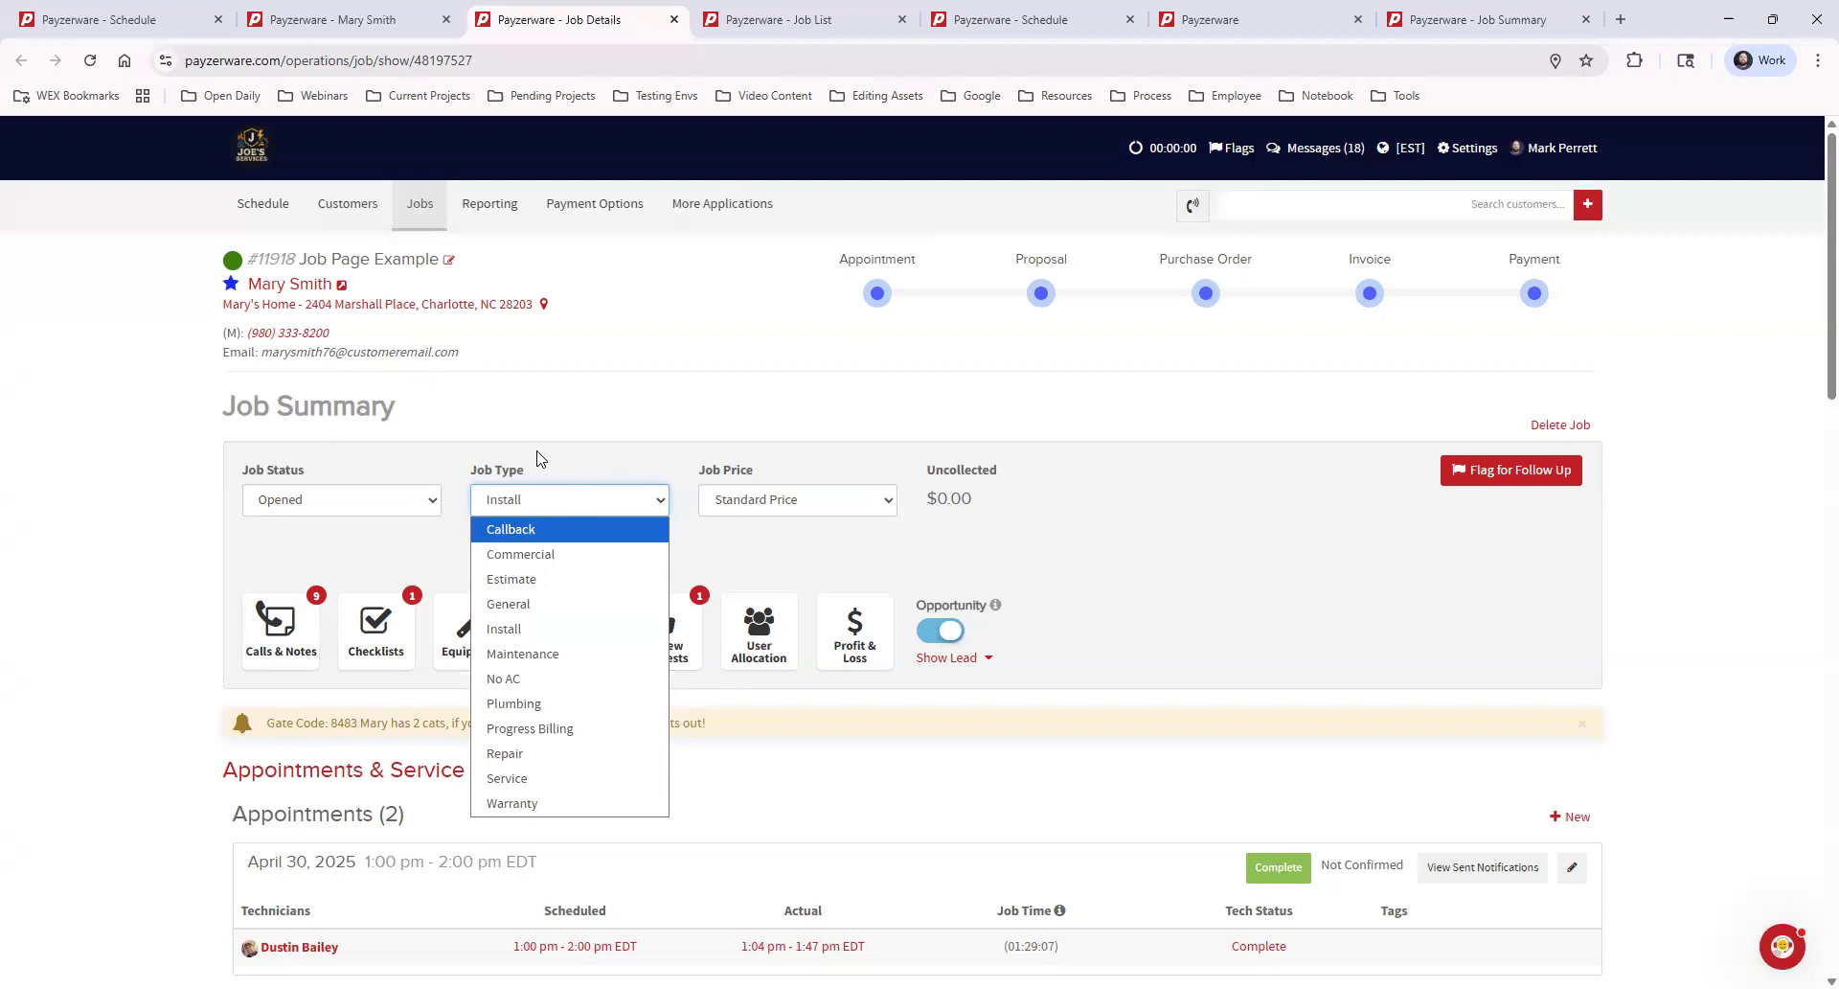
left_click(538, 459)
left_click(538, 459)
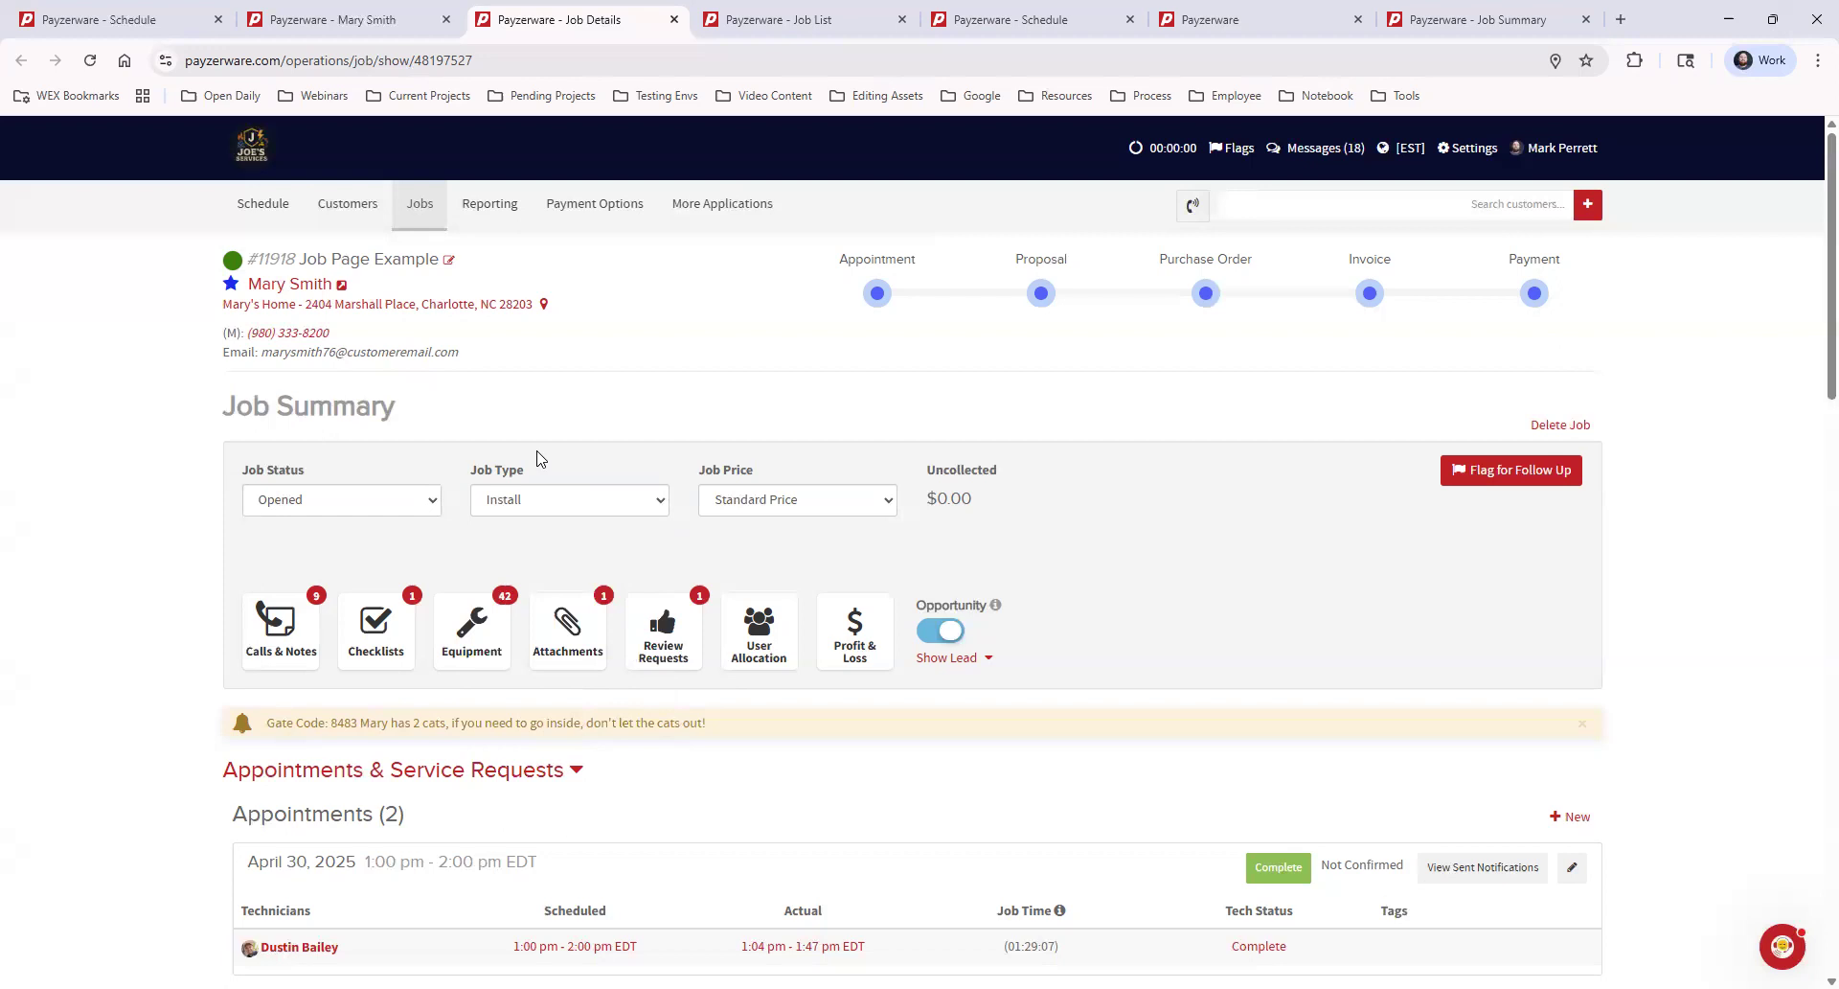
Set the job type to Service in the job summary
left_click(594, 505)
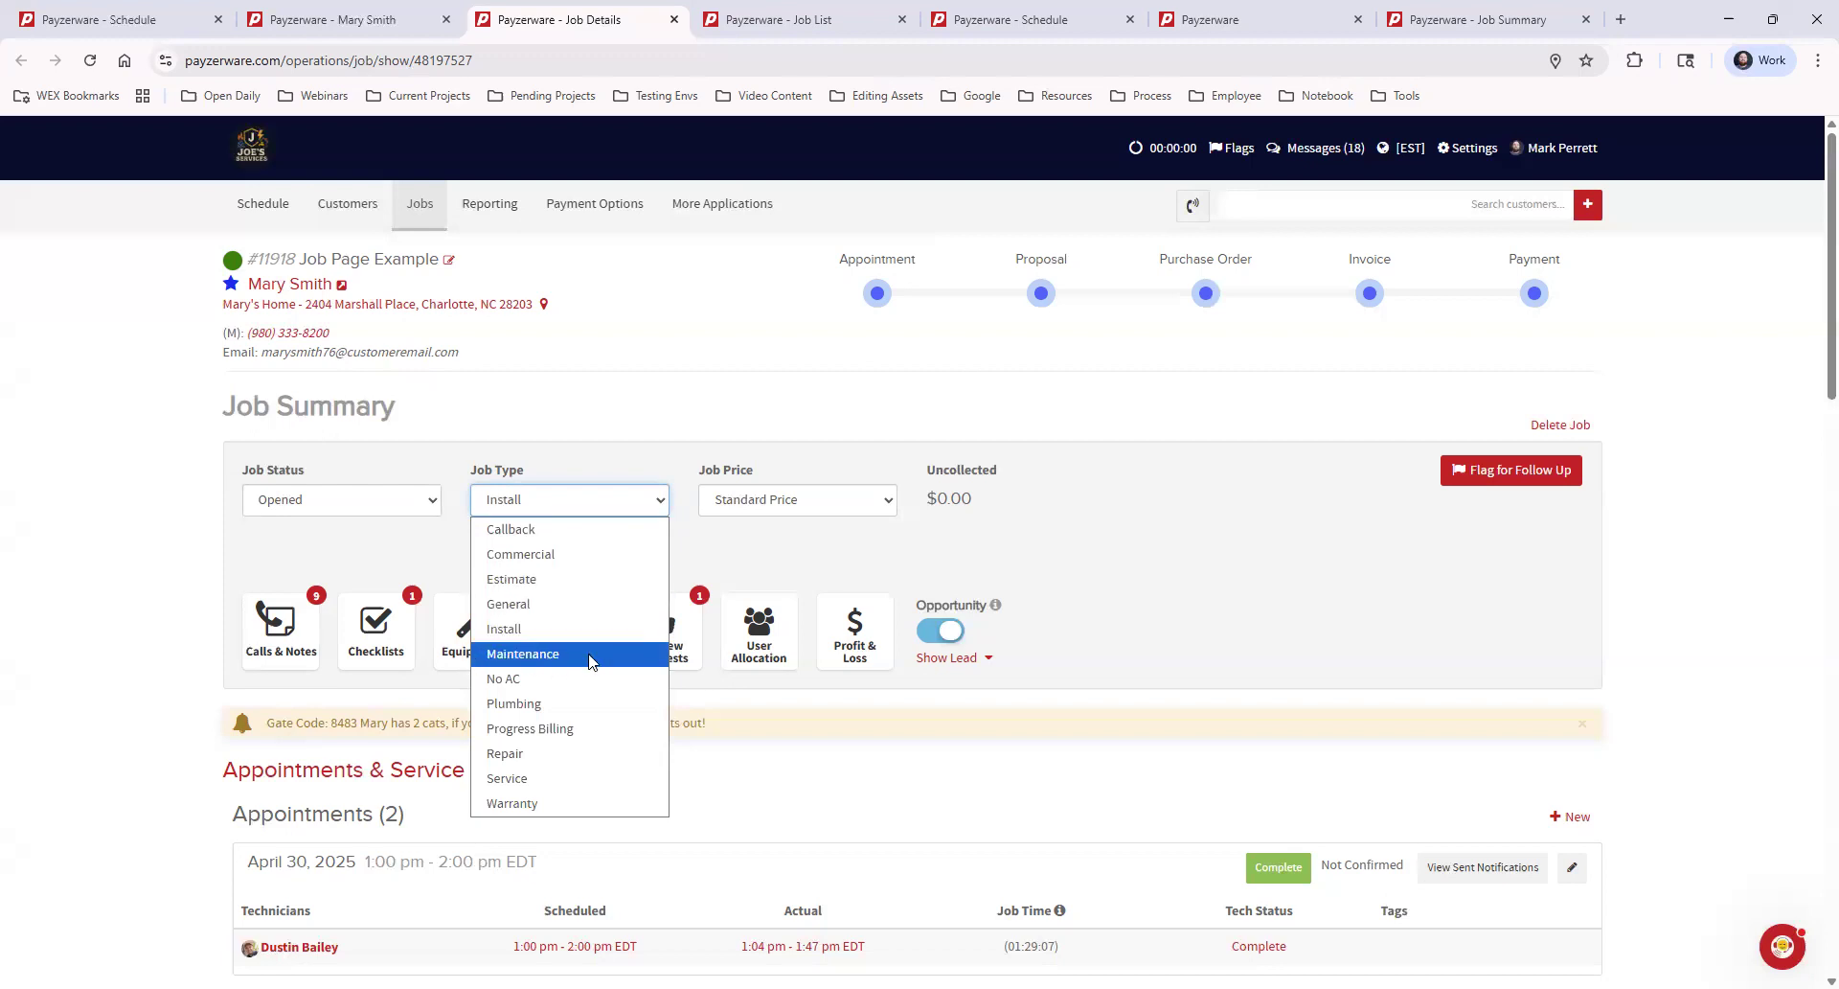
left_click(566, 778)
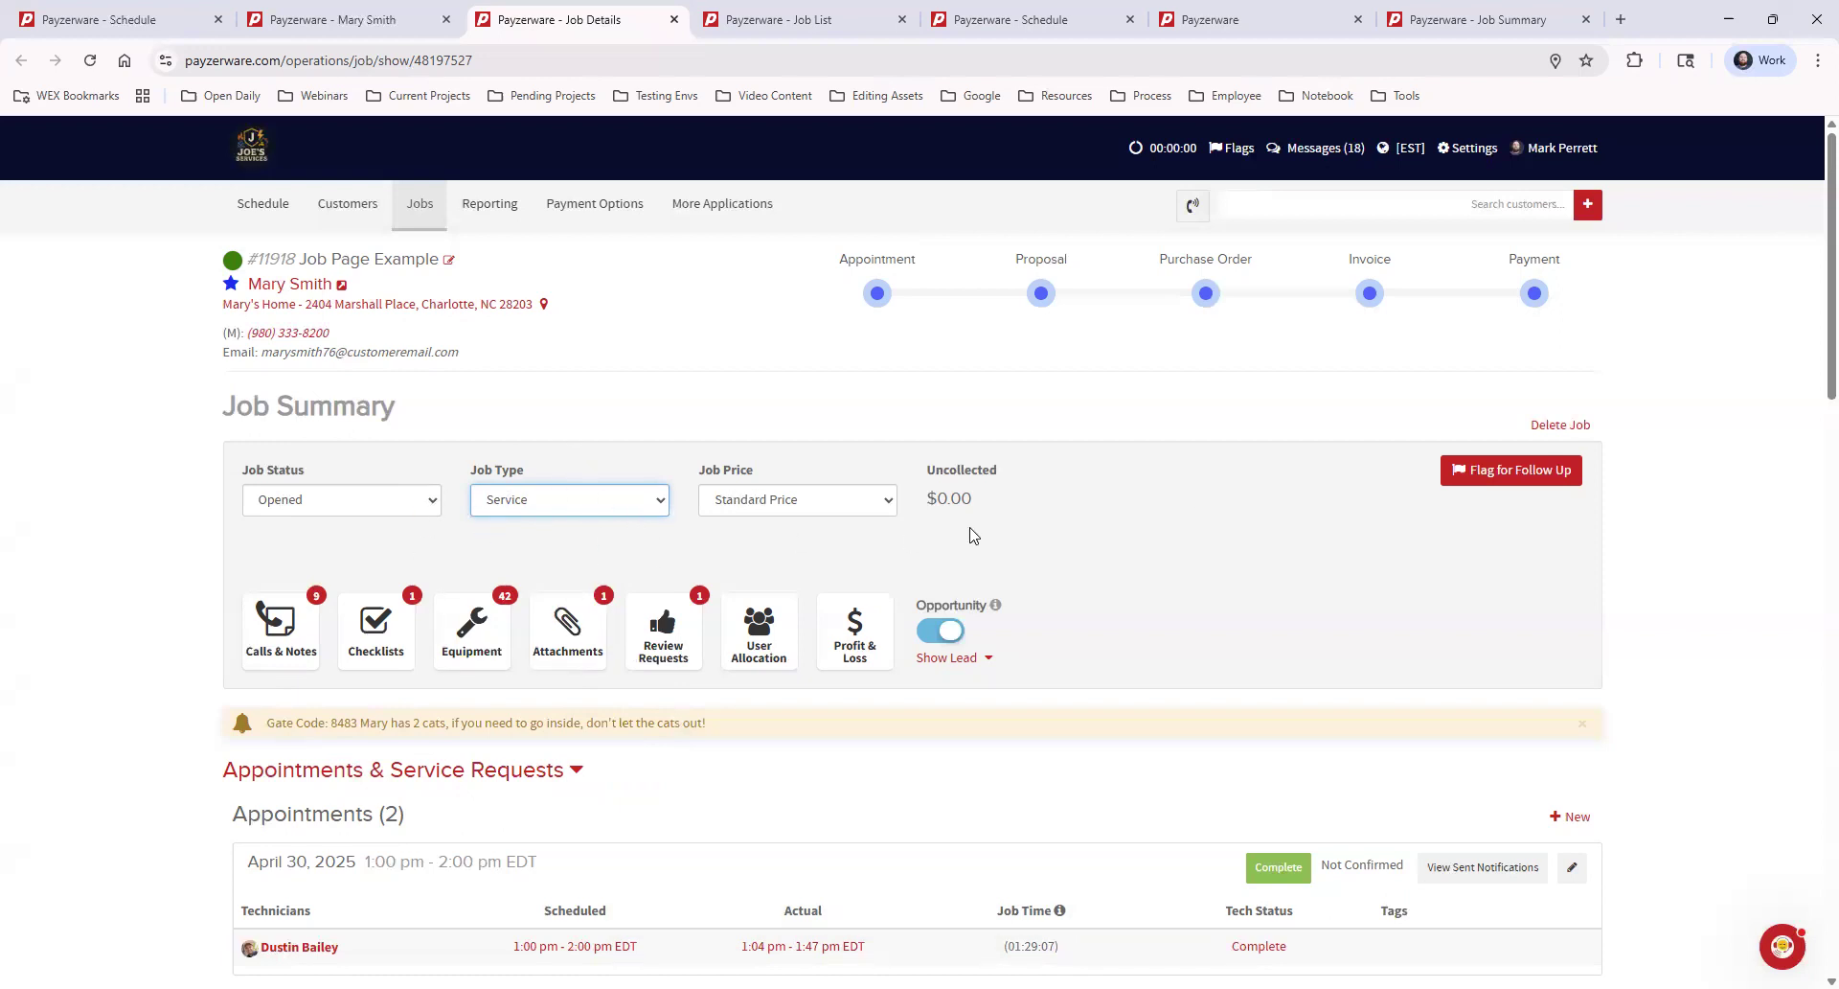
left_click(1135, 570)
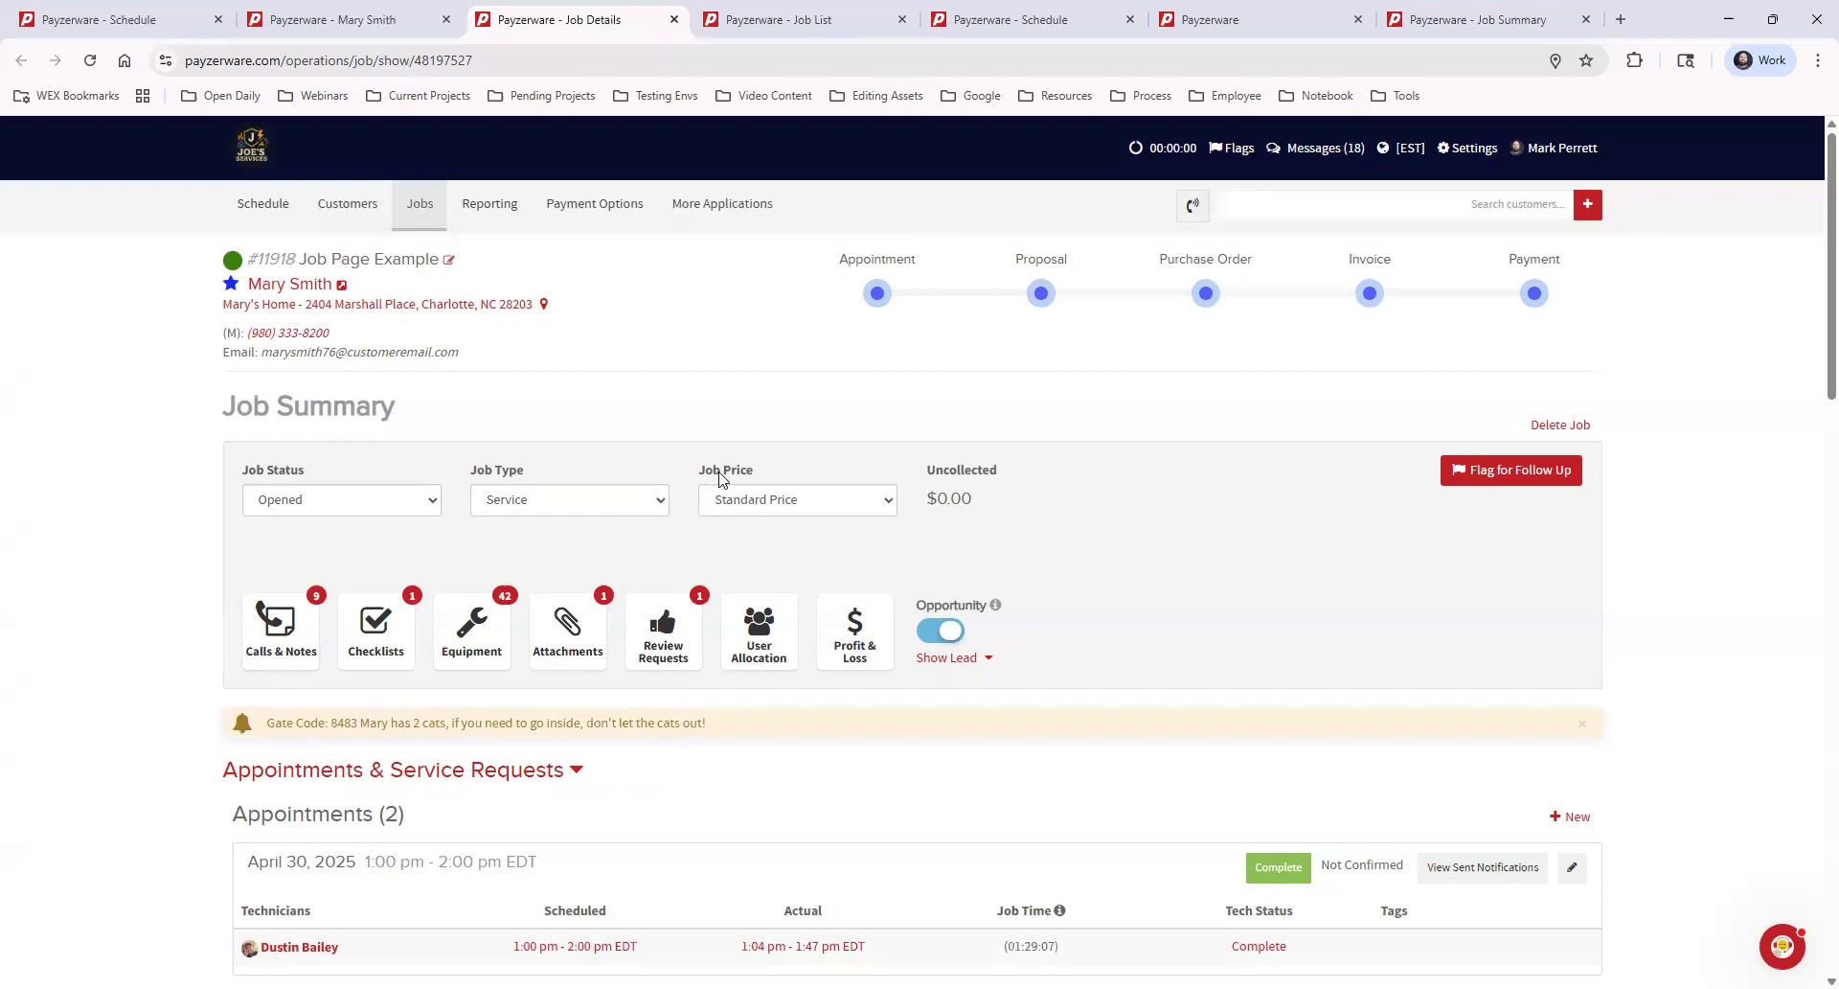
Set the job price to Friends & Family in the job summary
left_click(850, 508)
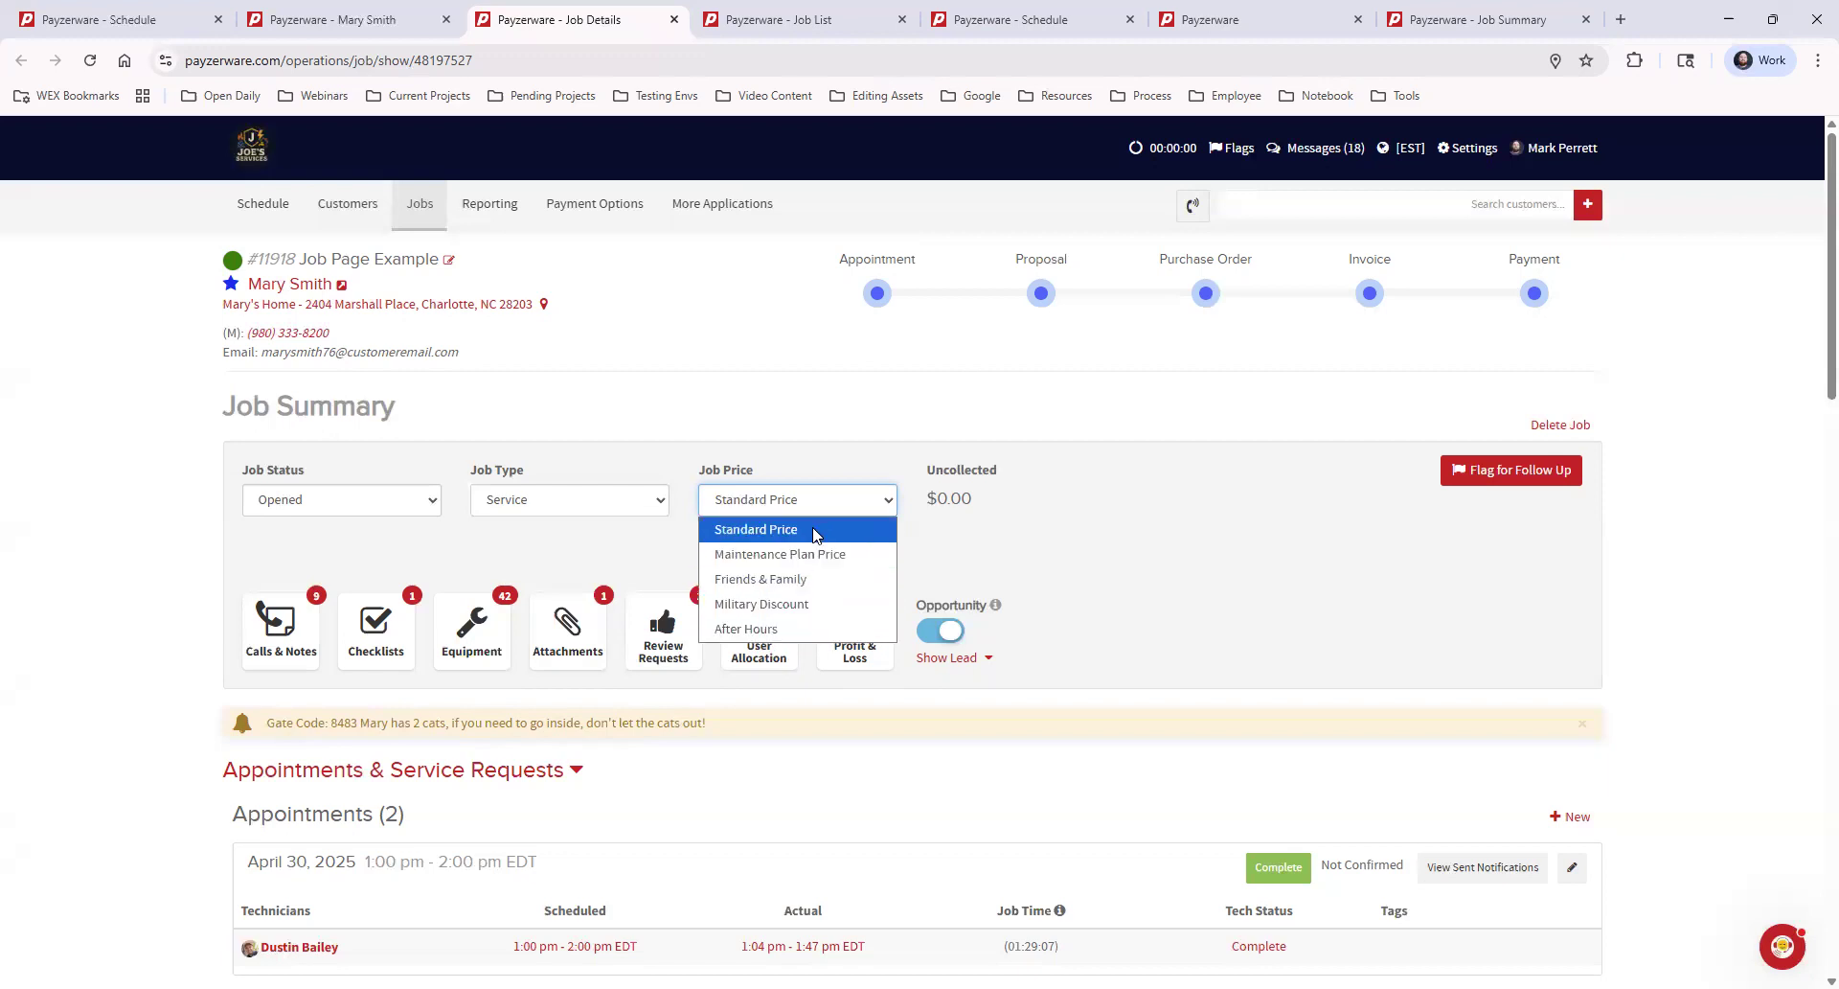
left_click(826, 587)
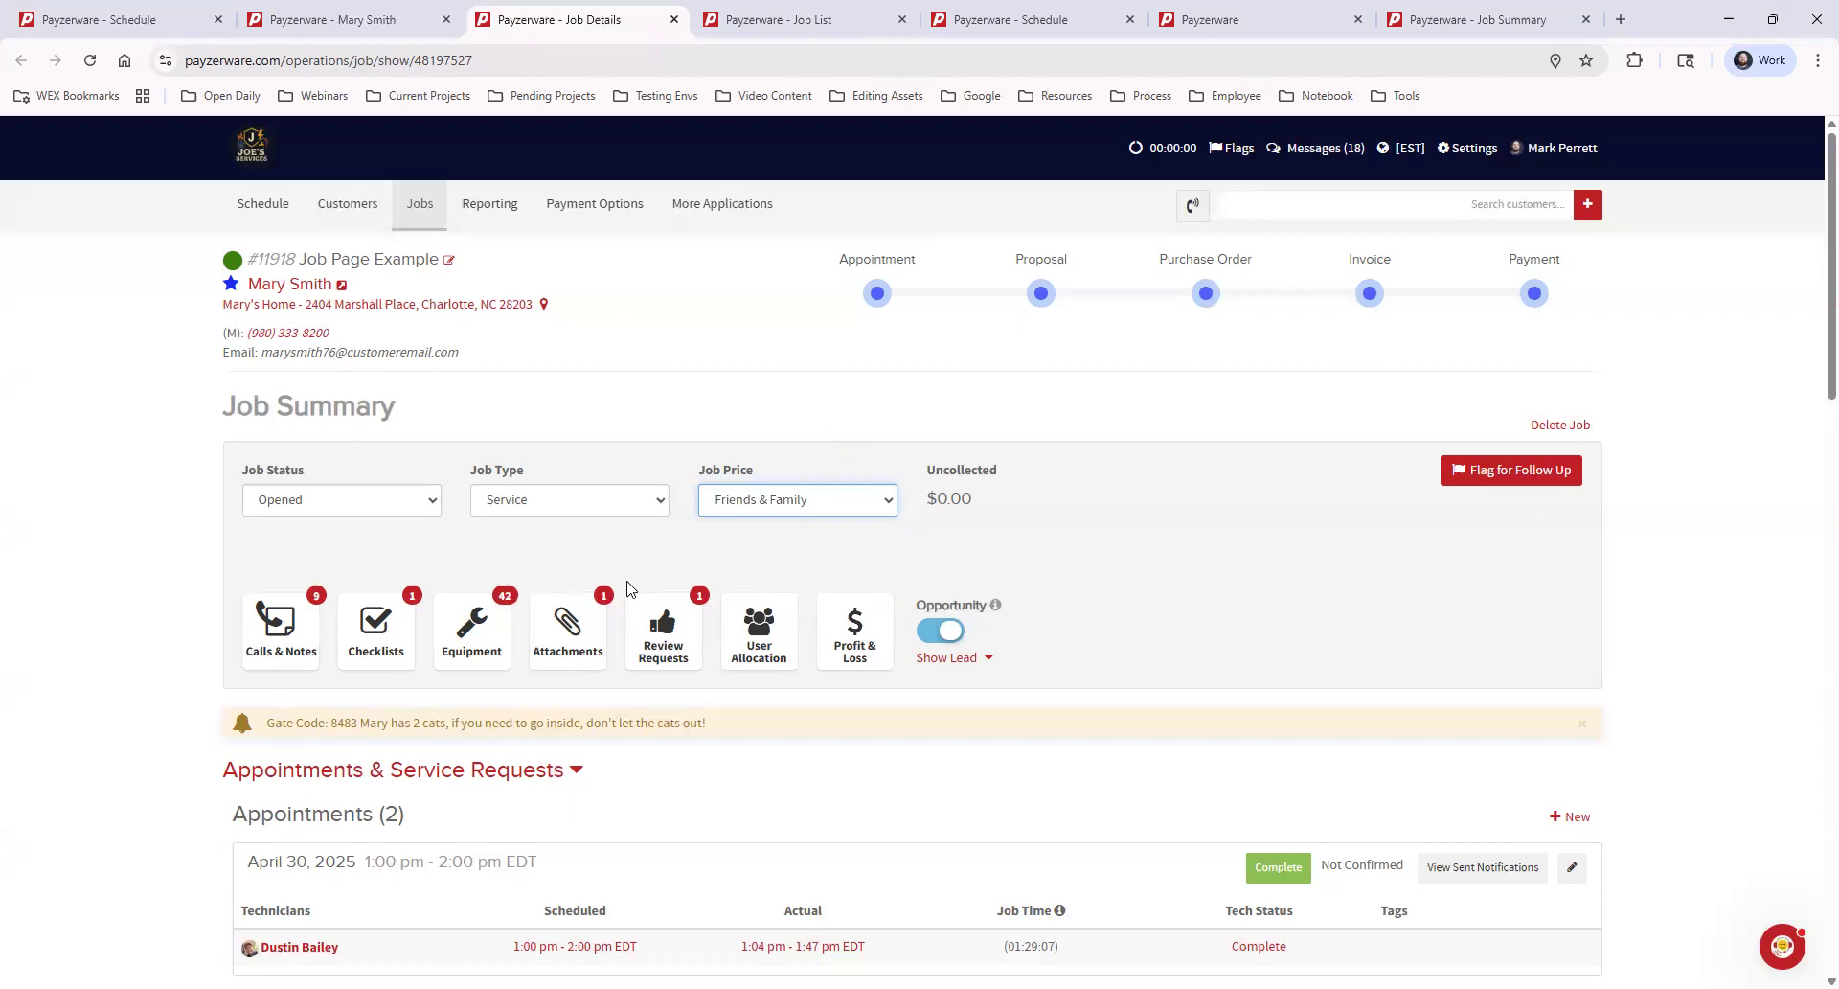
left_click(755, 565)
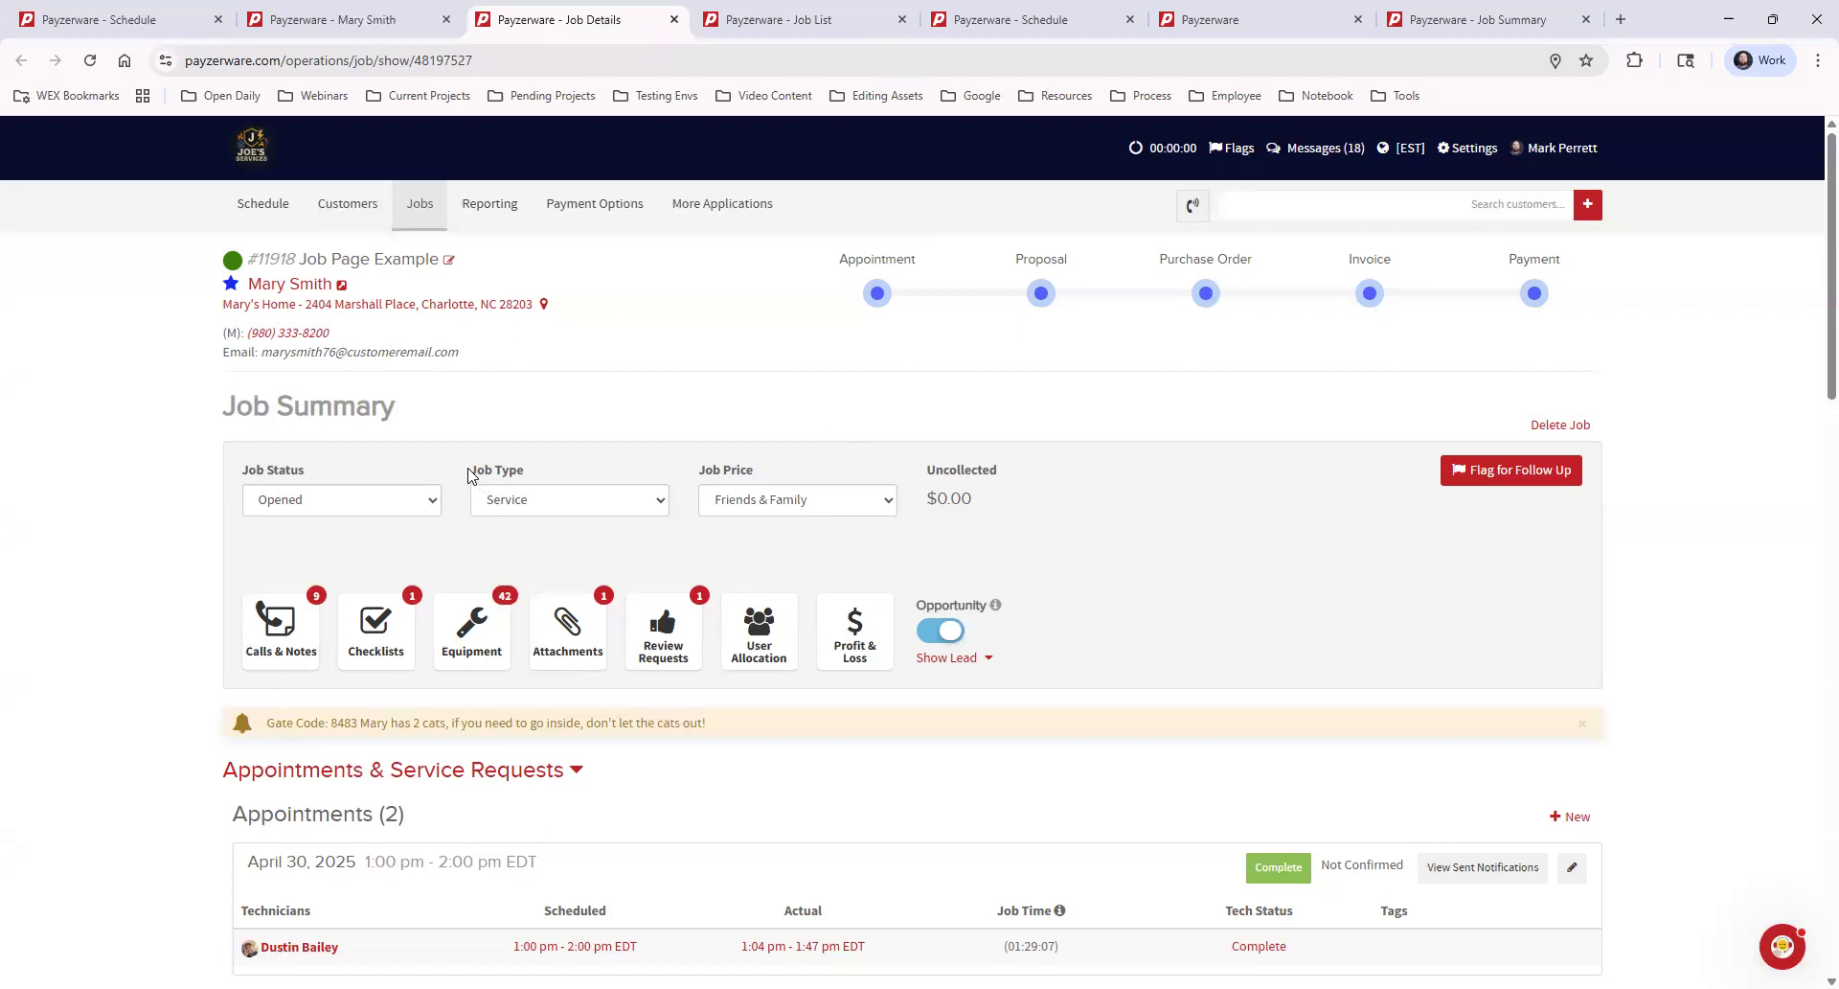
Review the Job Type and Job Price fields and look through the list of available job types again
left_click_drag(474, 468, 833, 479)
left_click(620, 467)
left_click(832, 476)
left_click(591, 511)
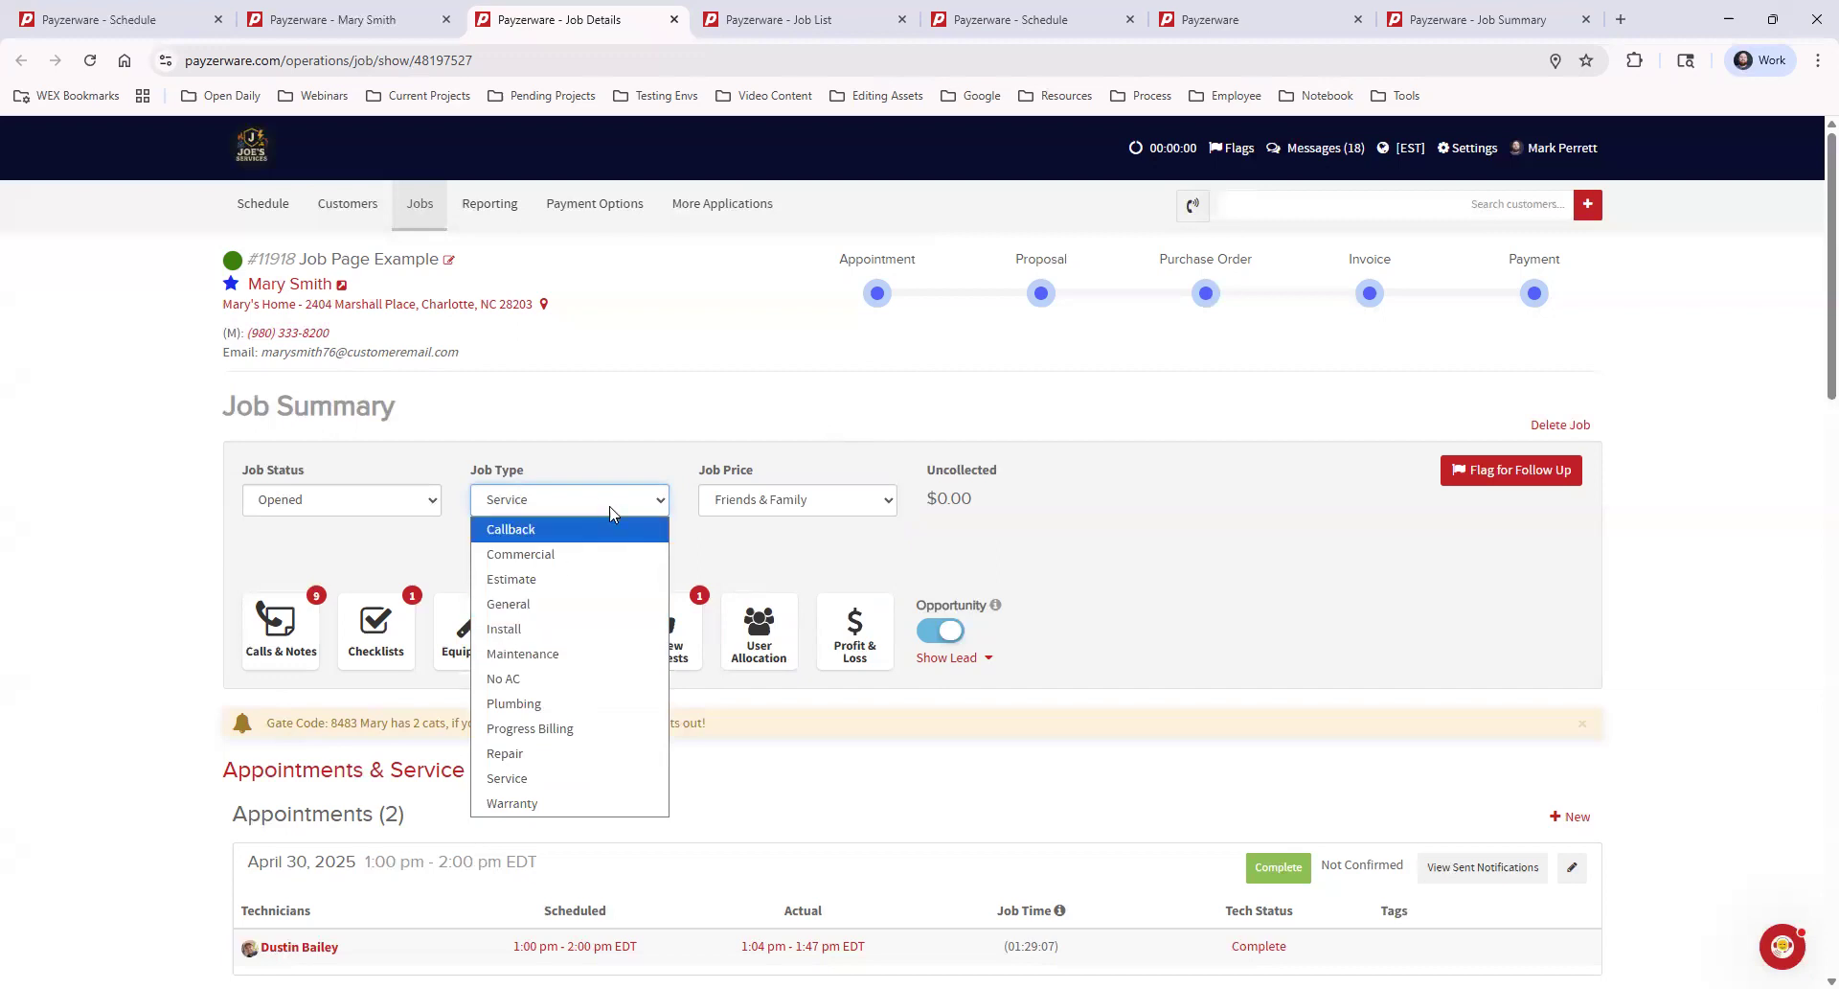
left_click(505, 476)
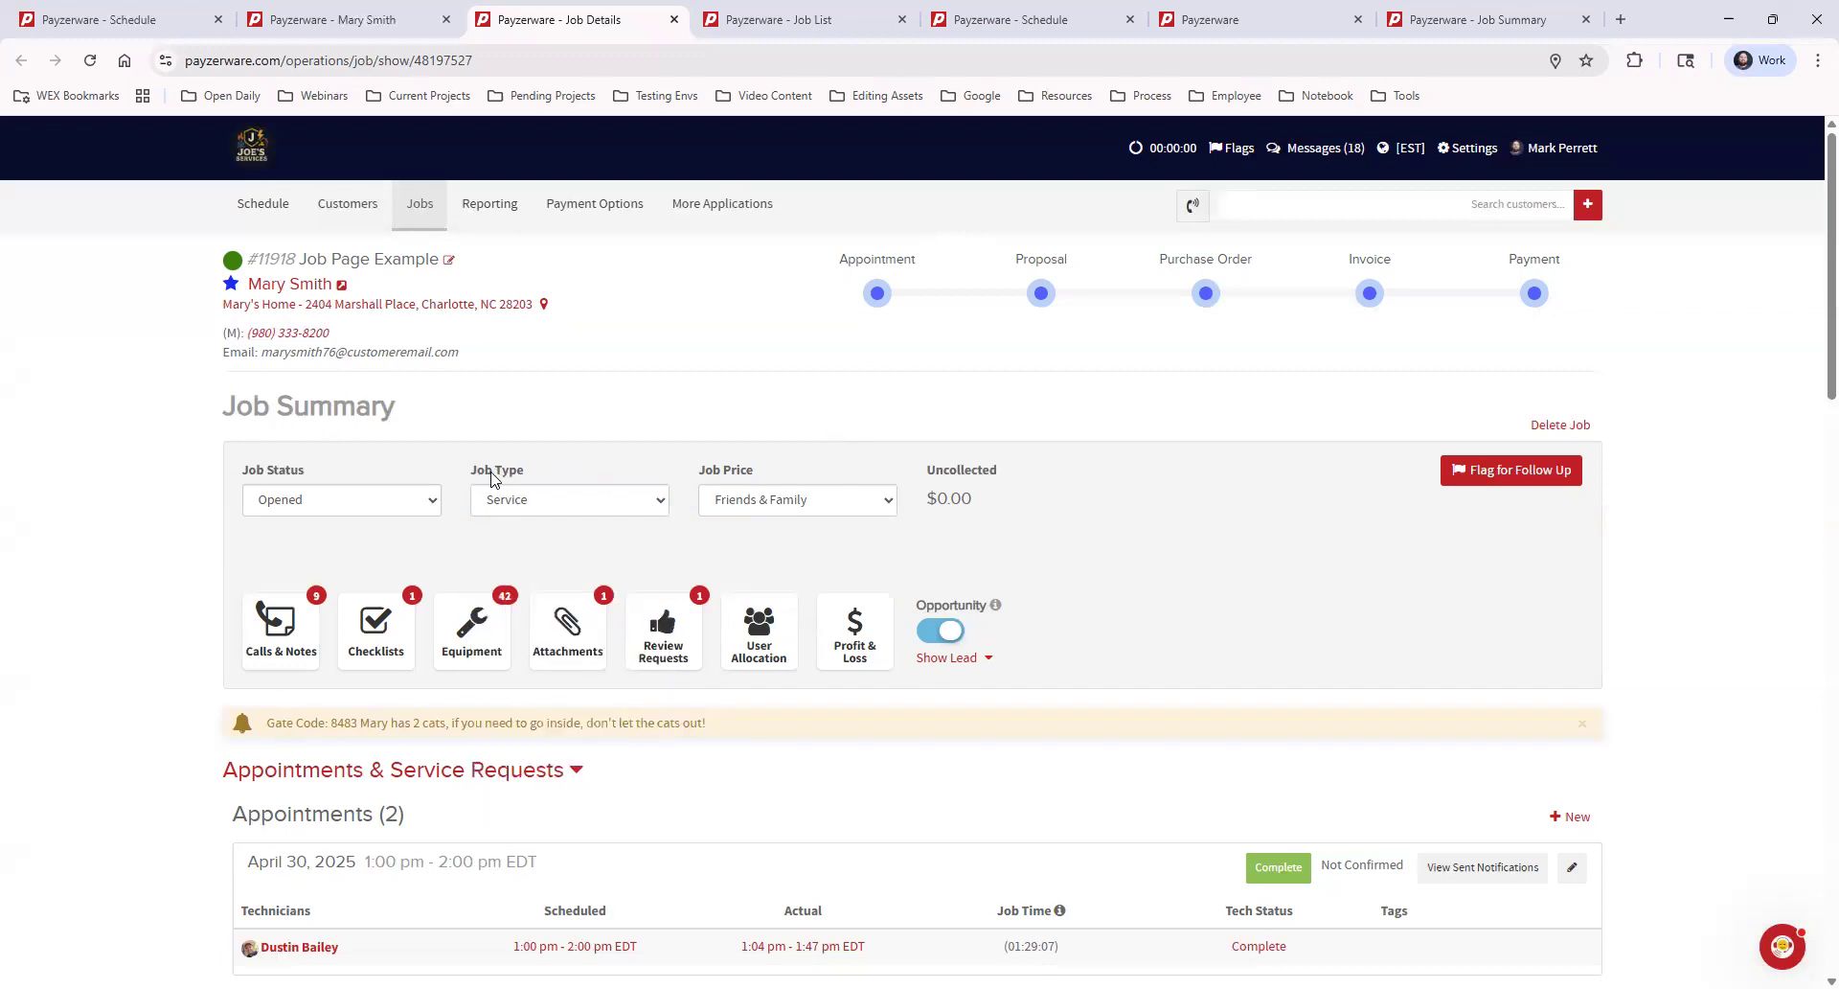
Review the Job Types settings in a separate tab, then check the job type options back on the job without changing the selection
left_click(1471, 151)
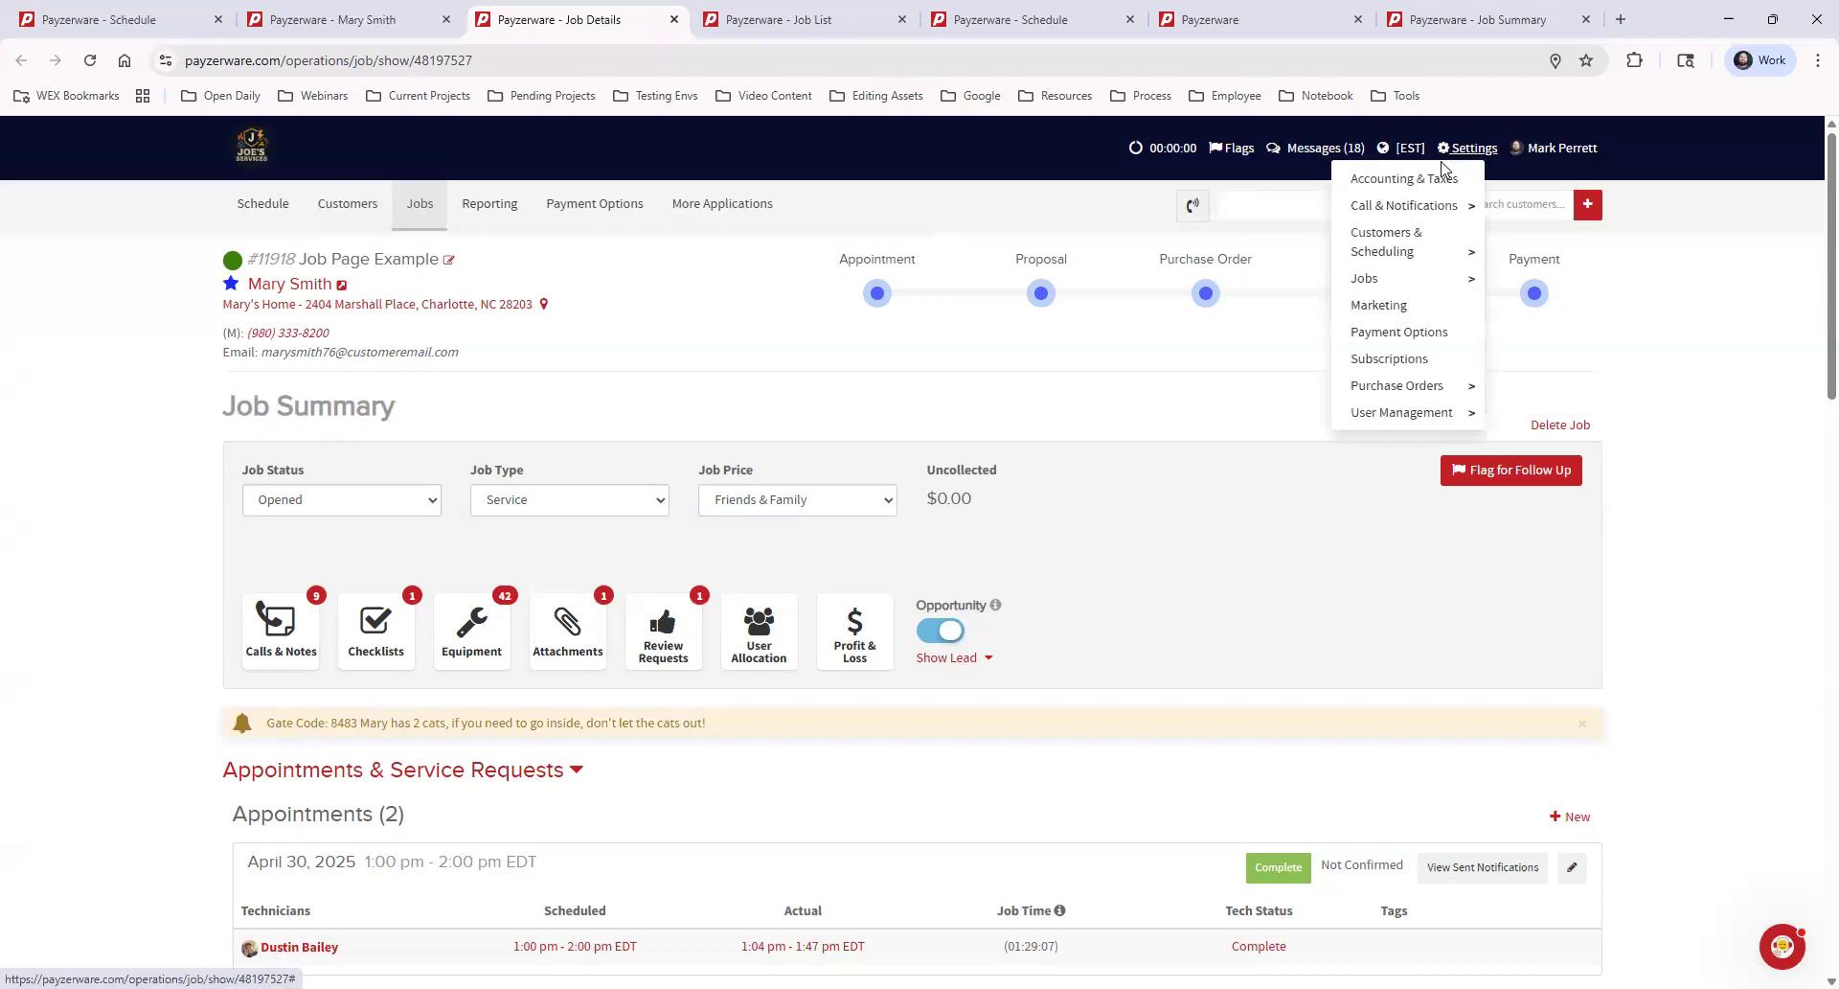
mouse_move(1425, 283)
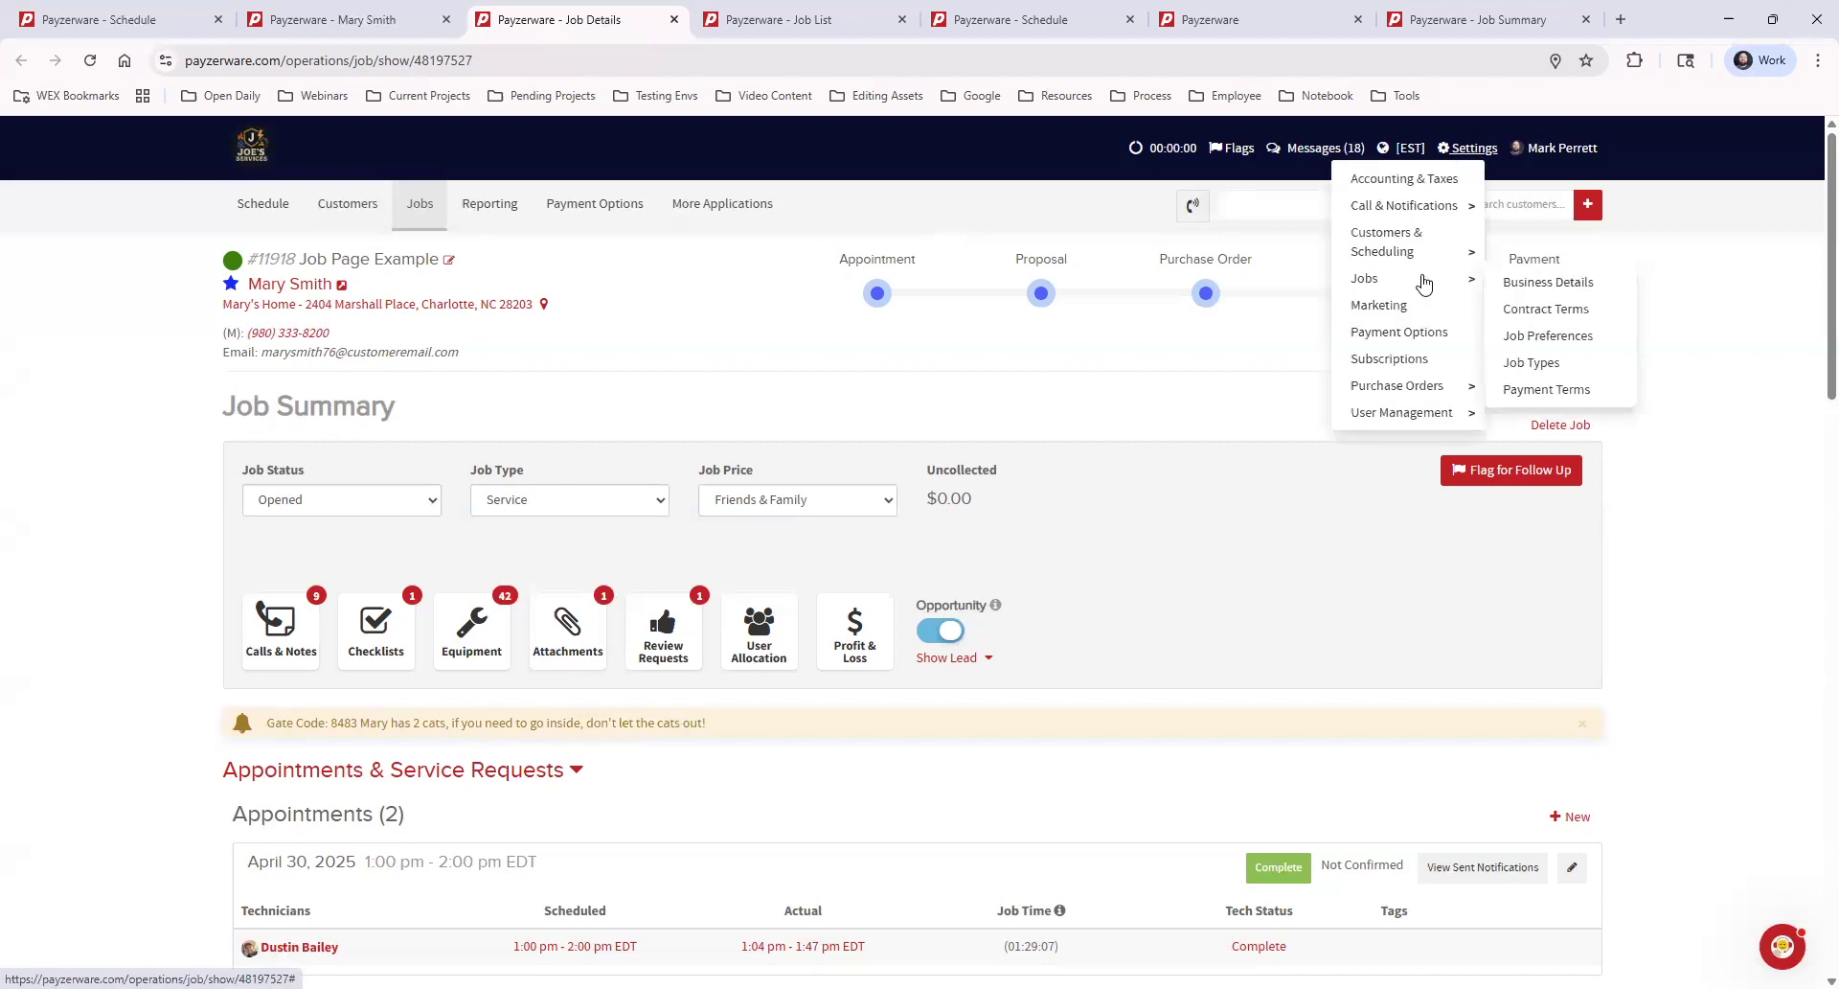
middle_click(1531, 362)
left_click(715, 15)
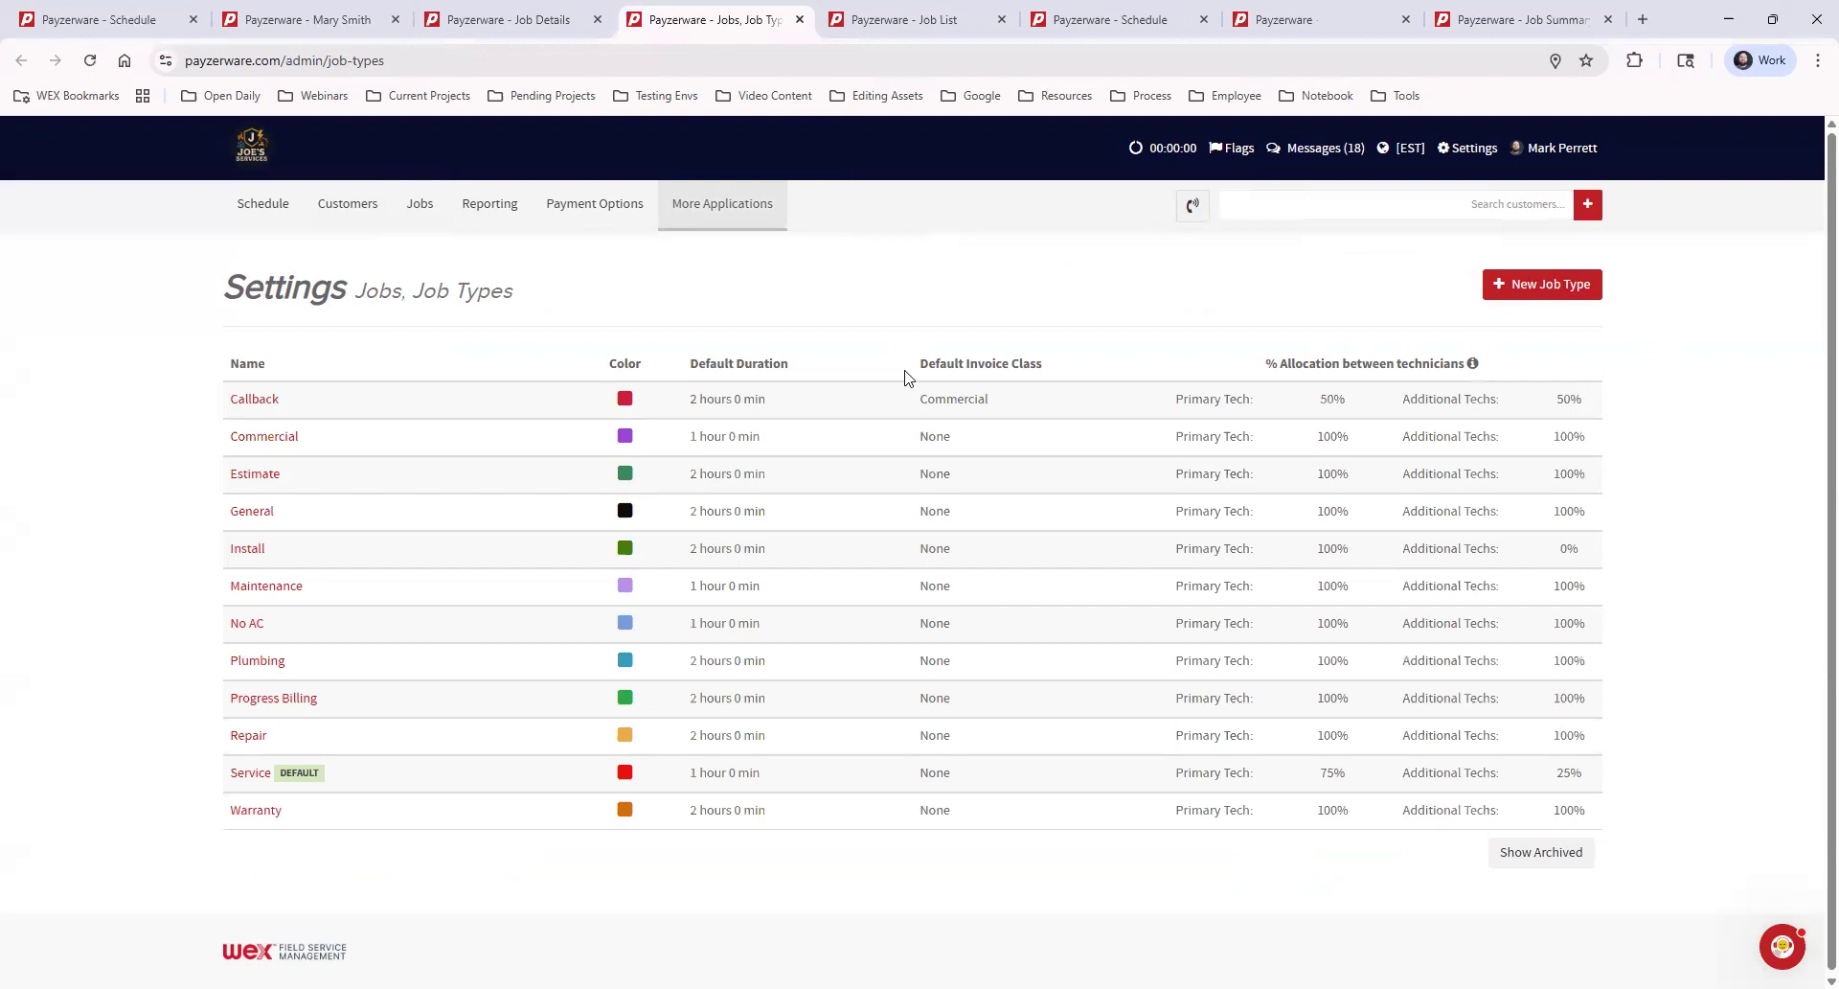
left_click(506, 19)
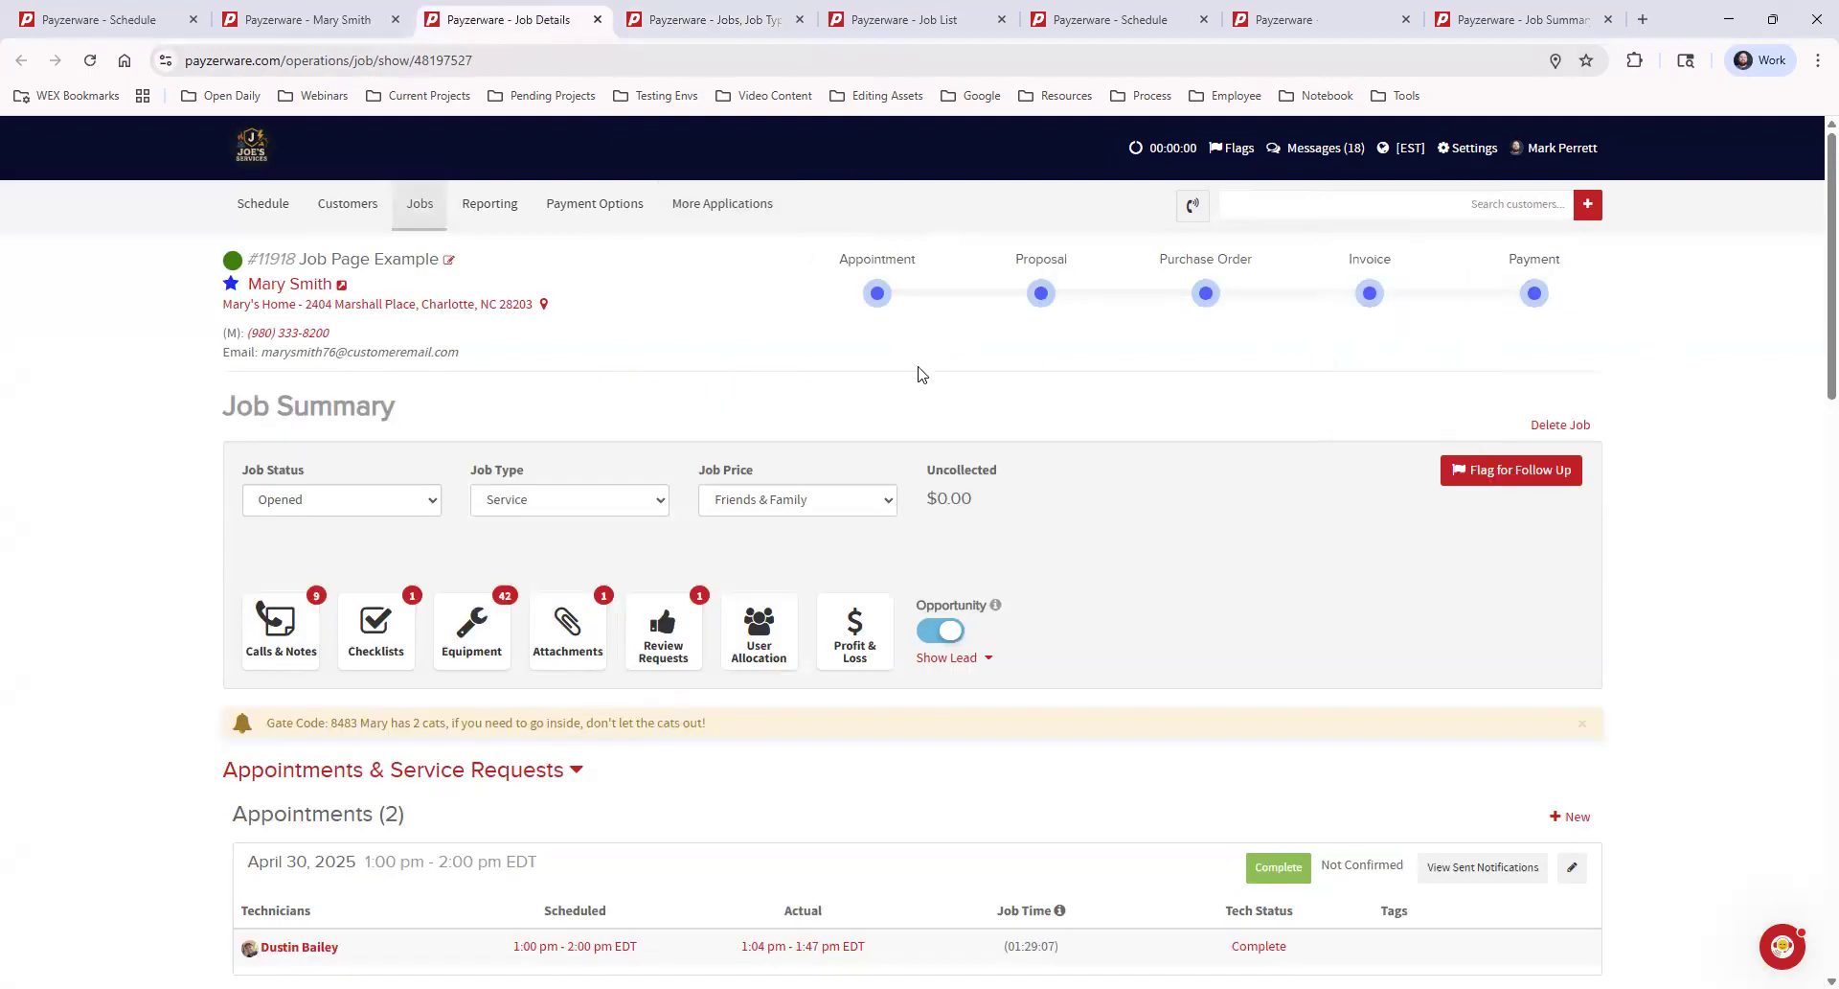
left_click(534, 501)
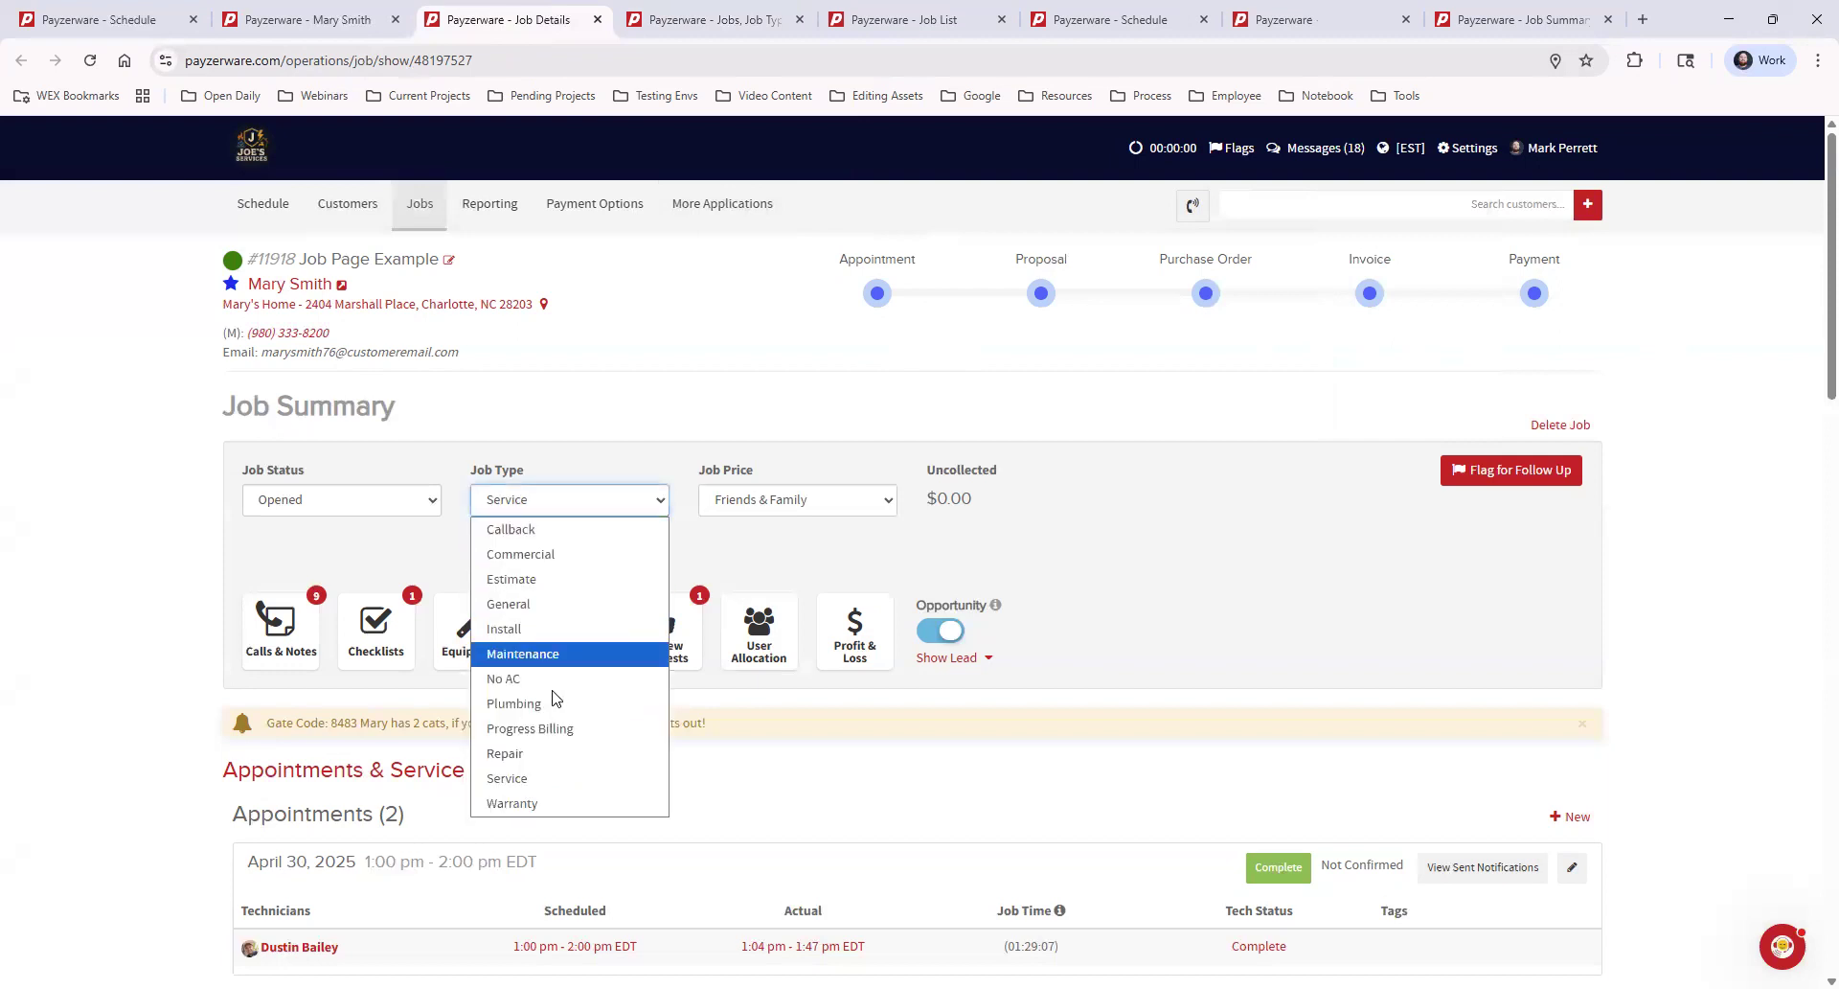
left_click(840, 461)
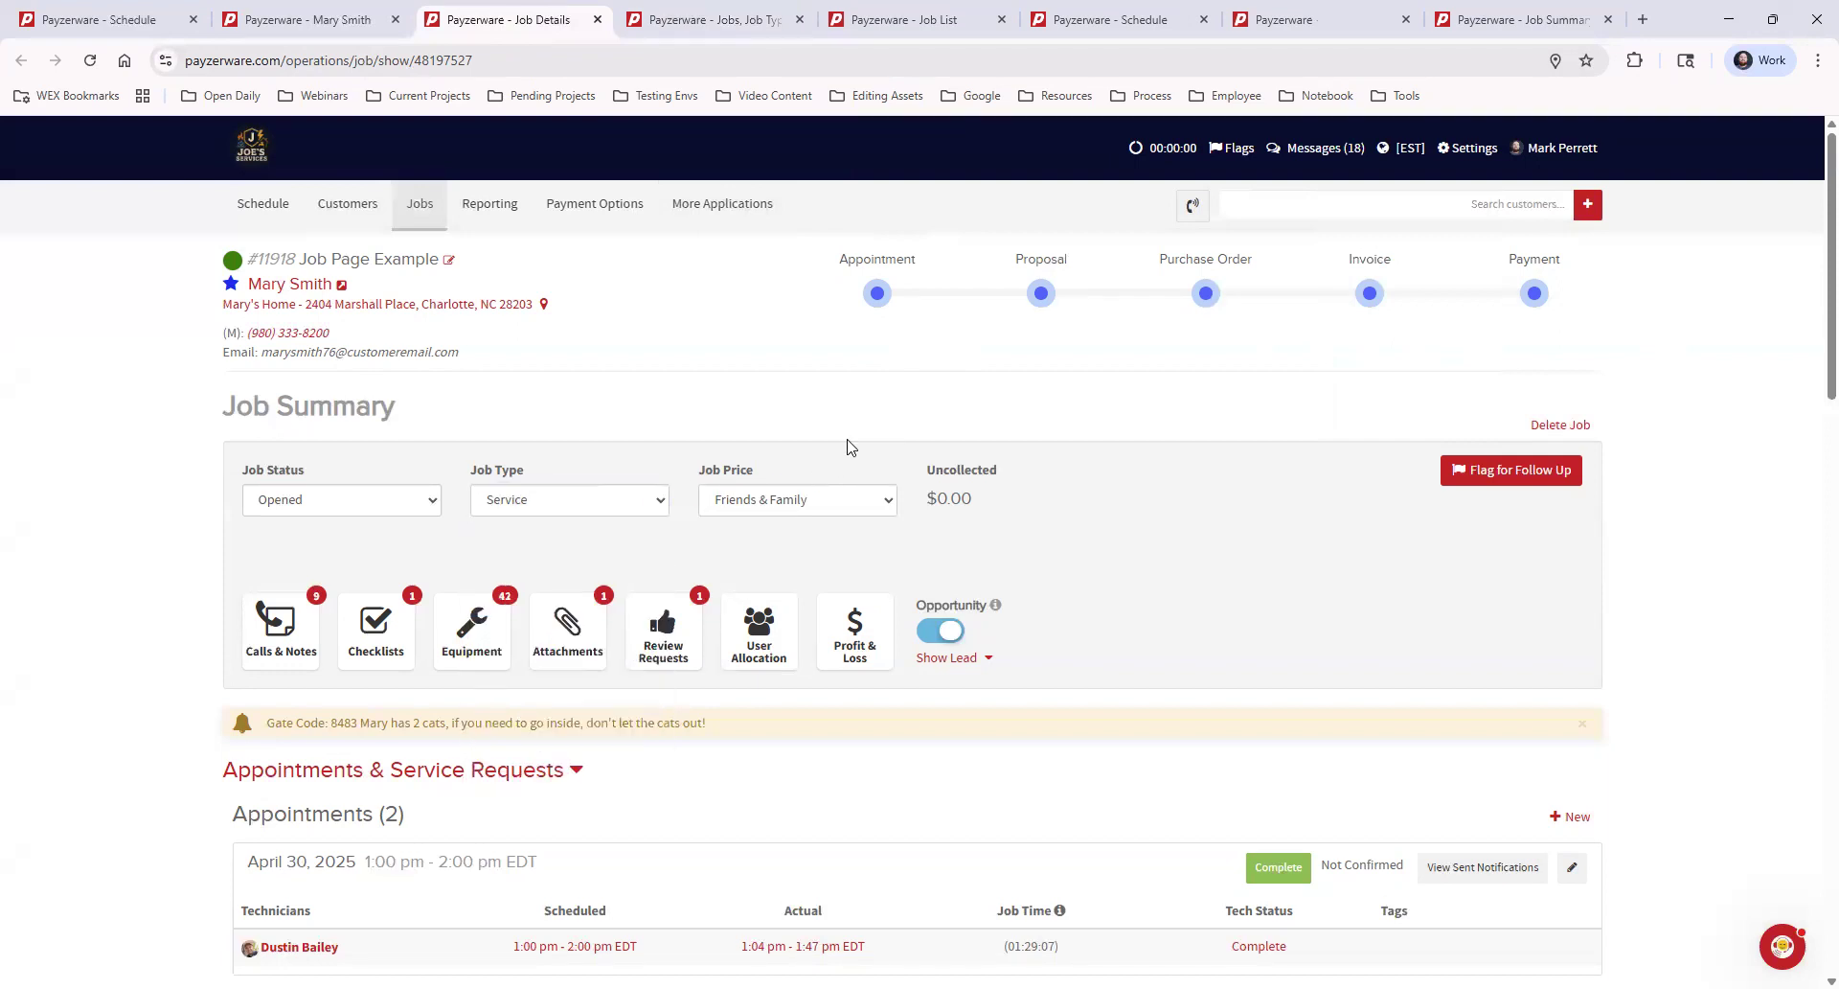
Open the price book's Pricing Defaults in a separate tab and examine the Friends & Family and After Hours percentage changes against the standard price
mouse_move(712, 212)
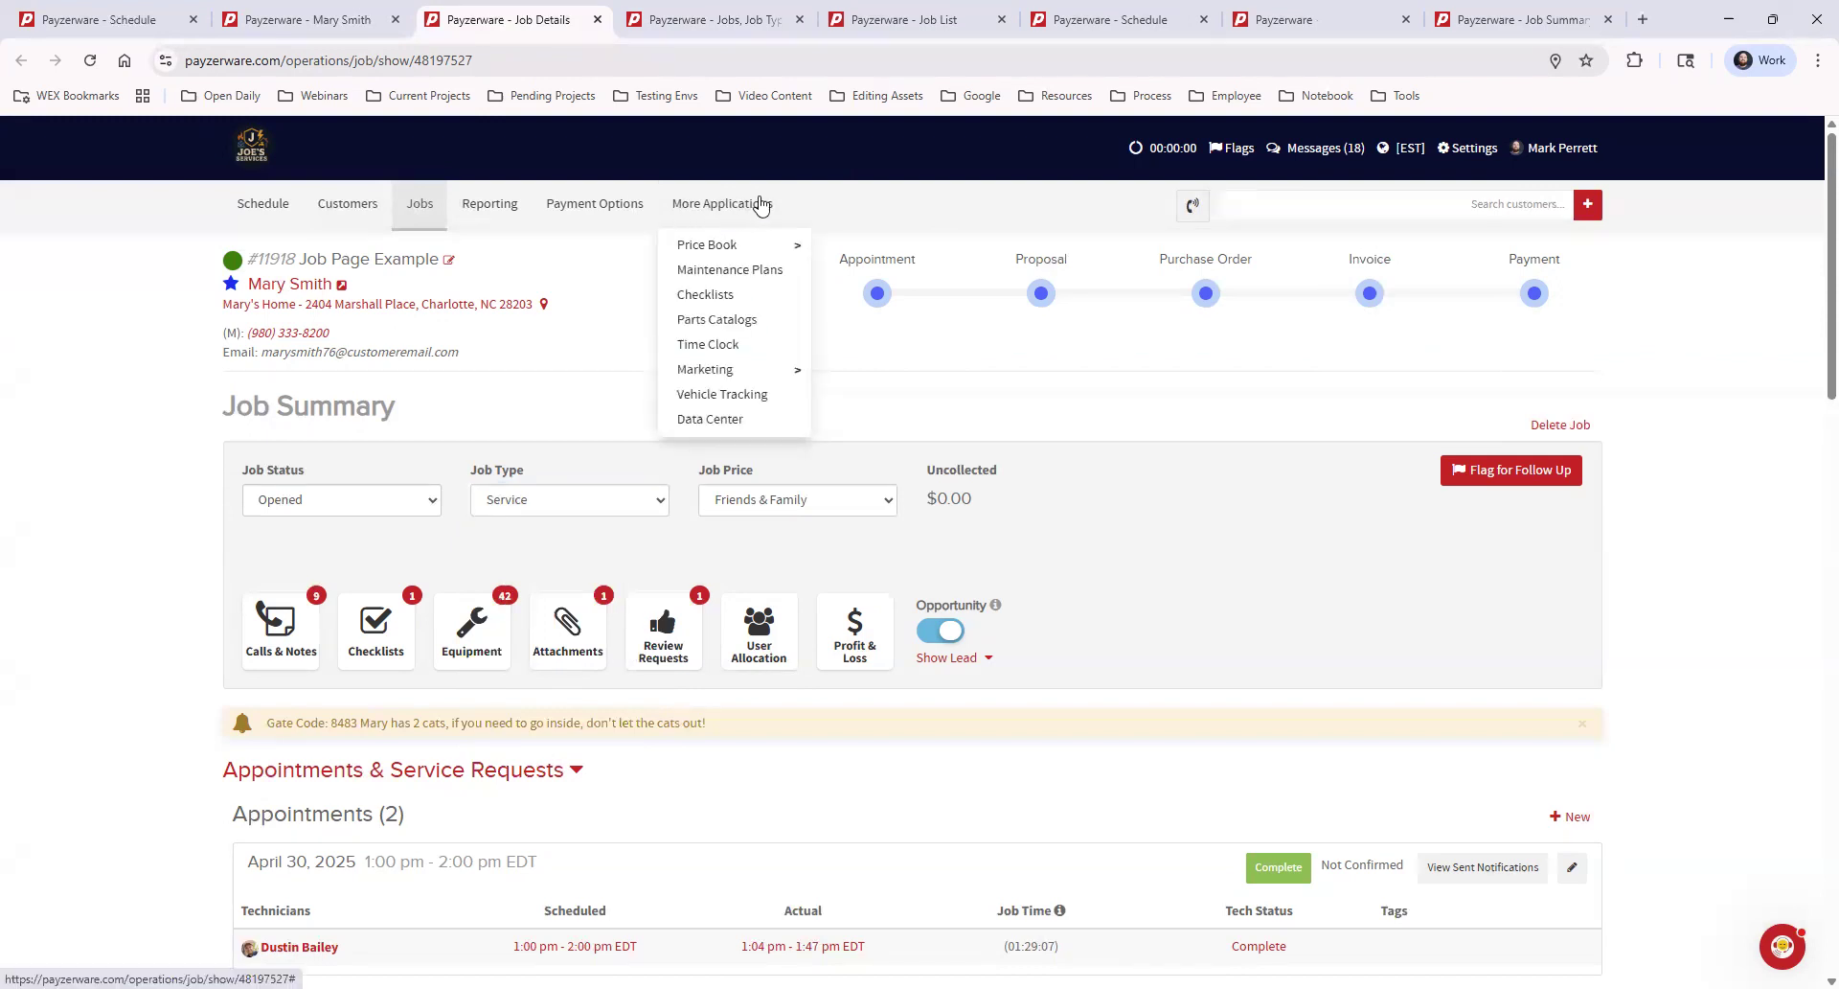
mouse_move(773, 247)
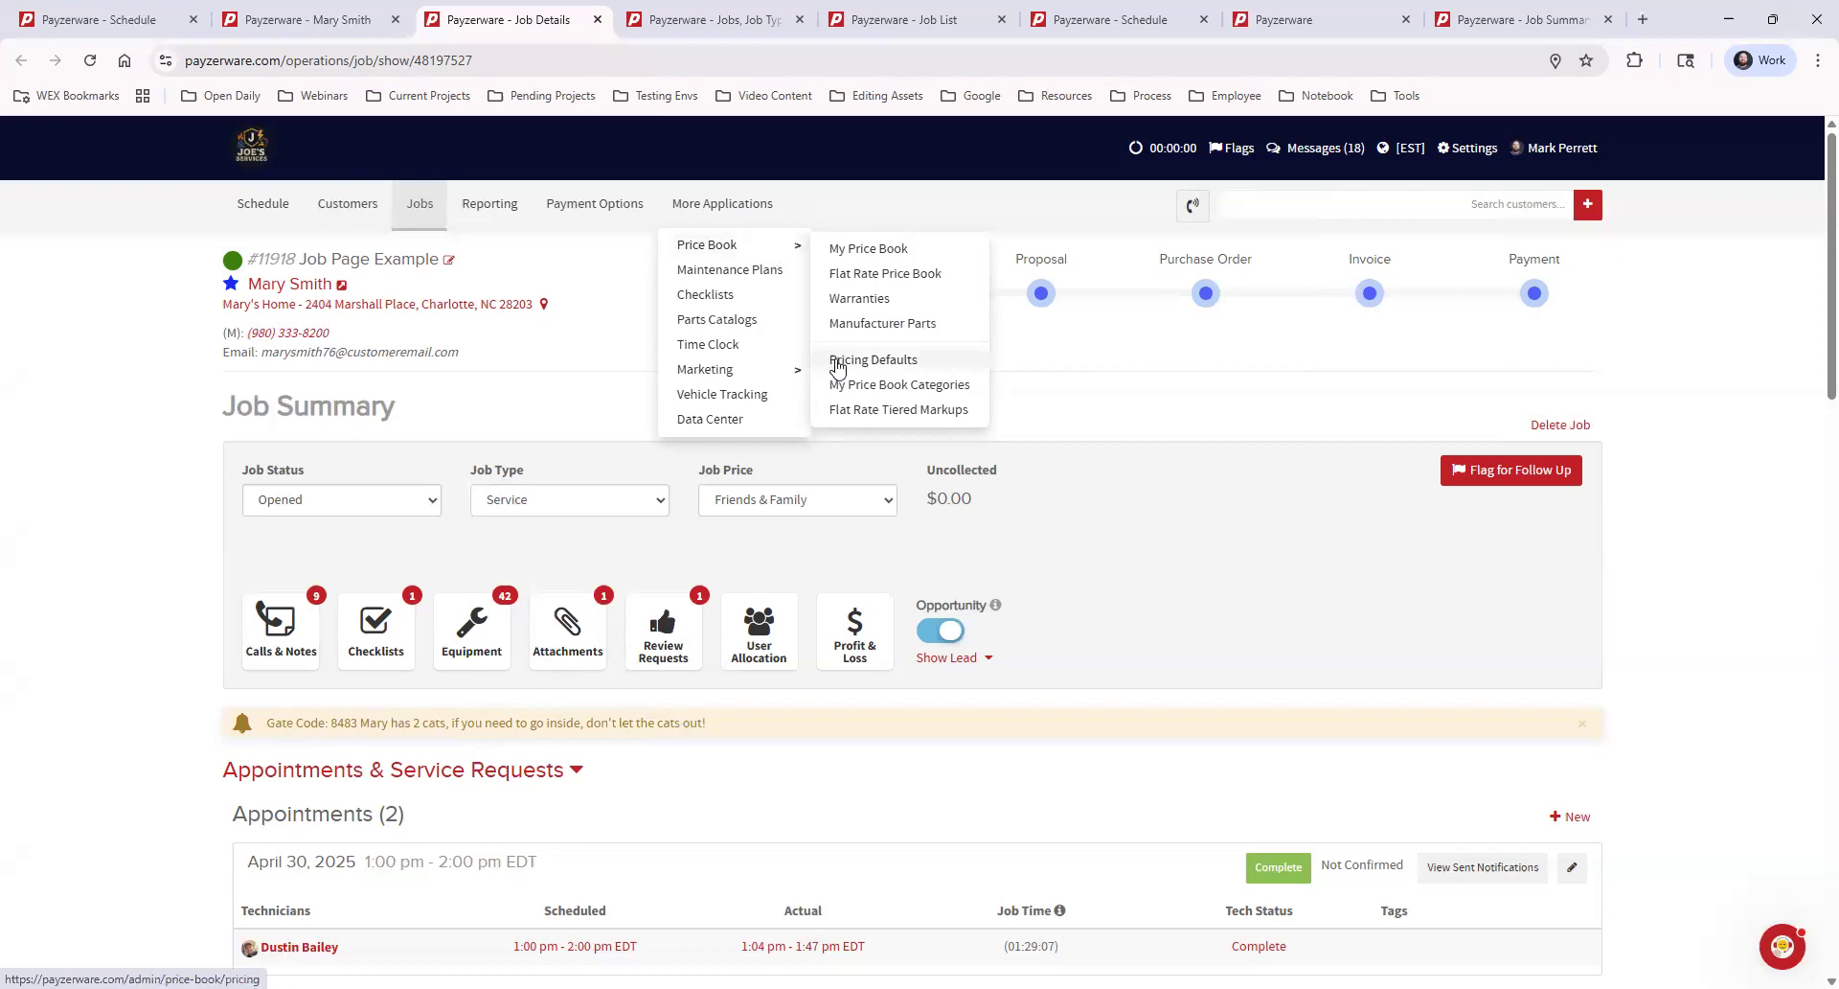
middle_click(889, 364)
left_click(801, 23)
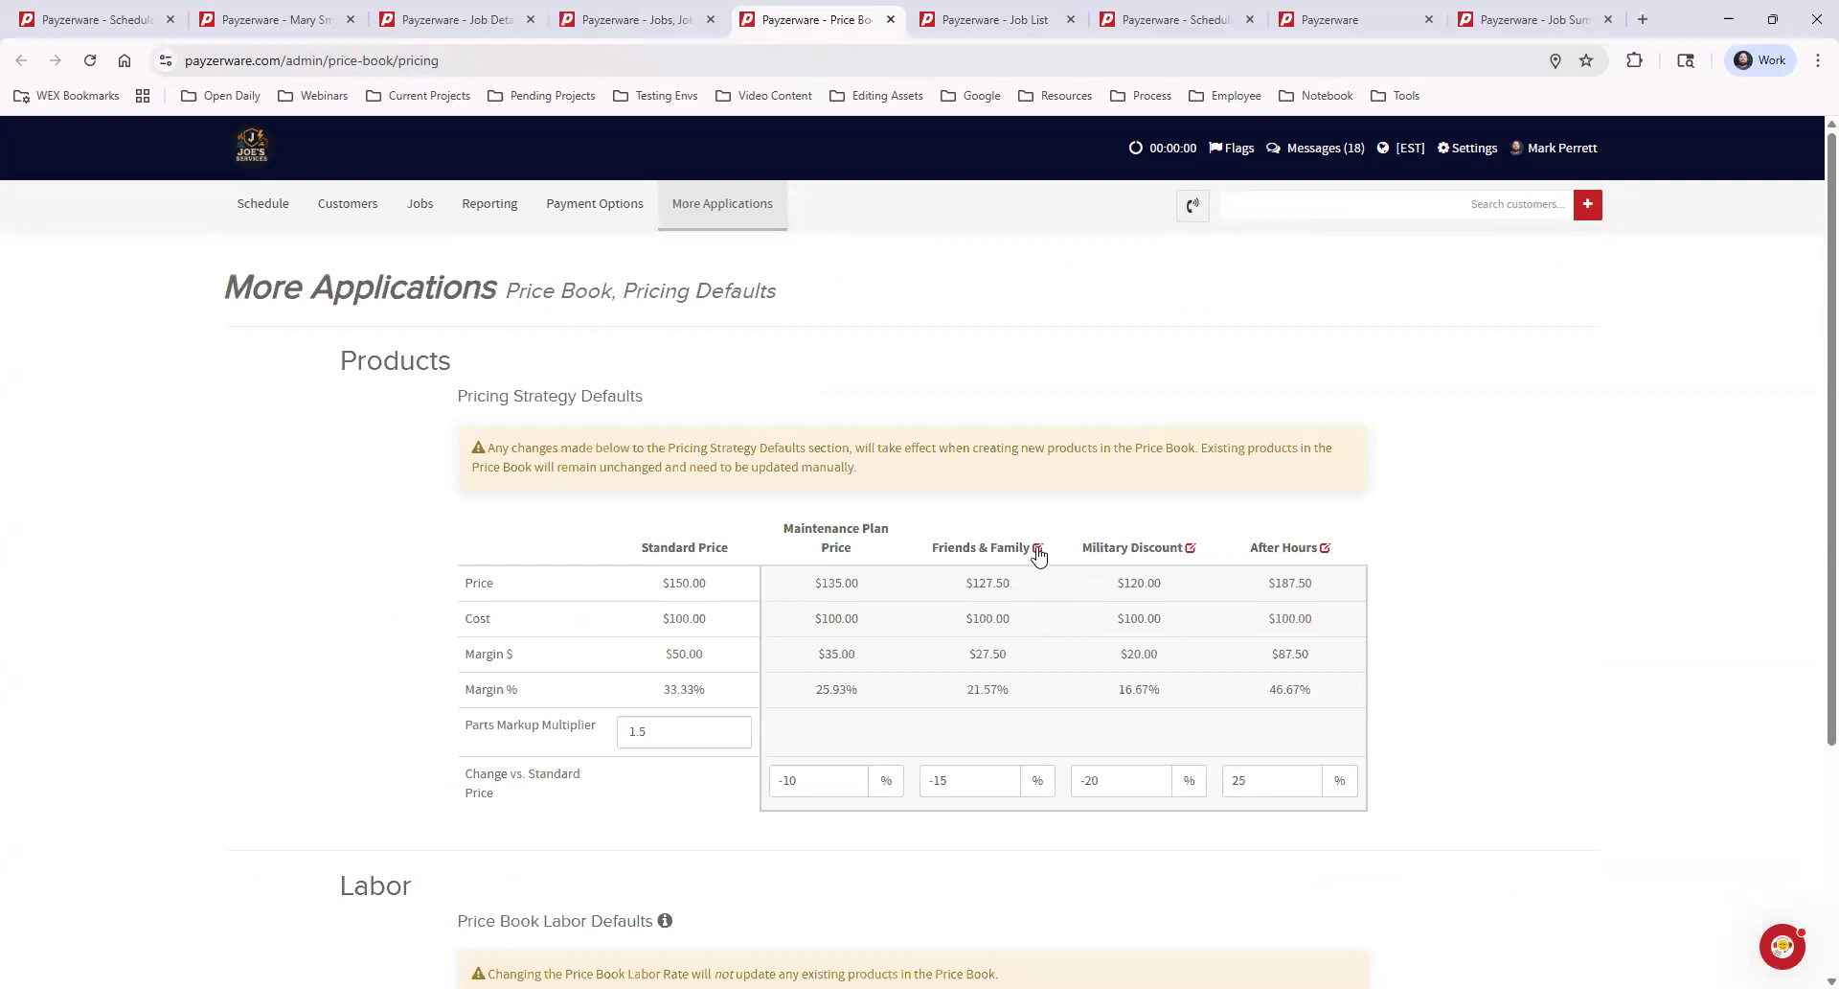
left_click(954, 778)
double_click(927, 774)
left_click(956, 867)
double_click(1274, 779)
left_click(1212, 886)
Close the Job Types settings and Pricing Defaults tabs to return to the job details
left_click(651, 24)
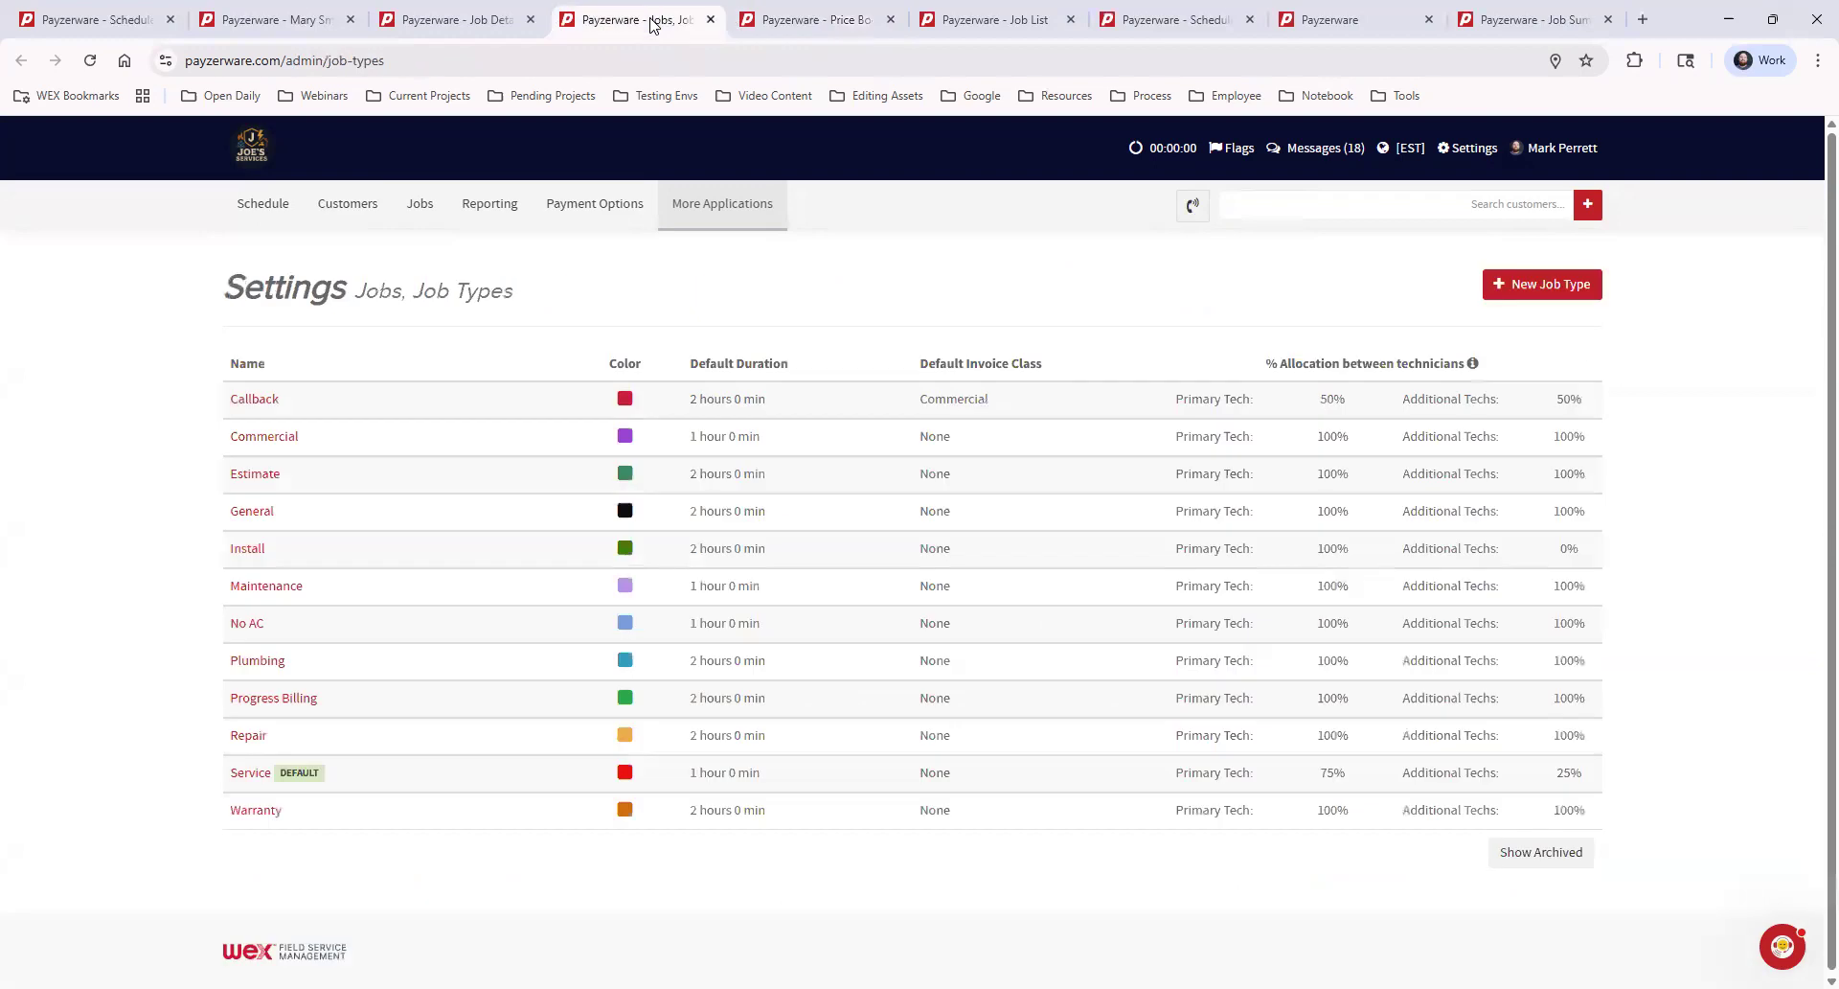
left_click(711, 20)
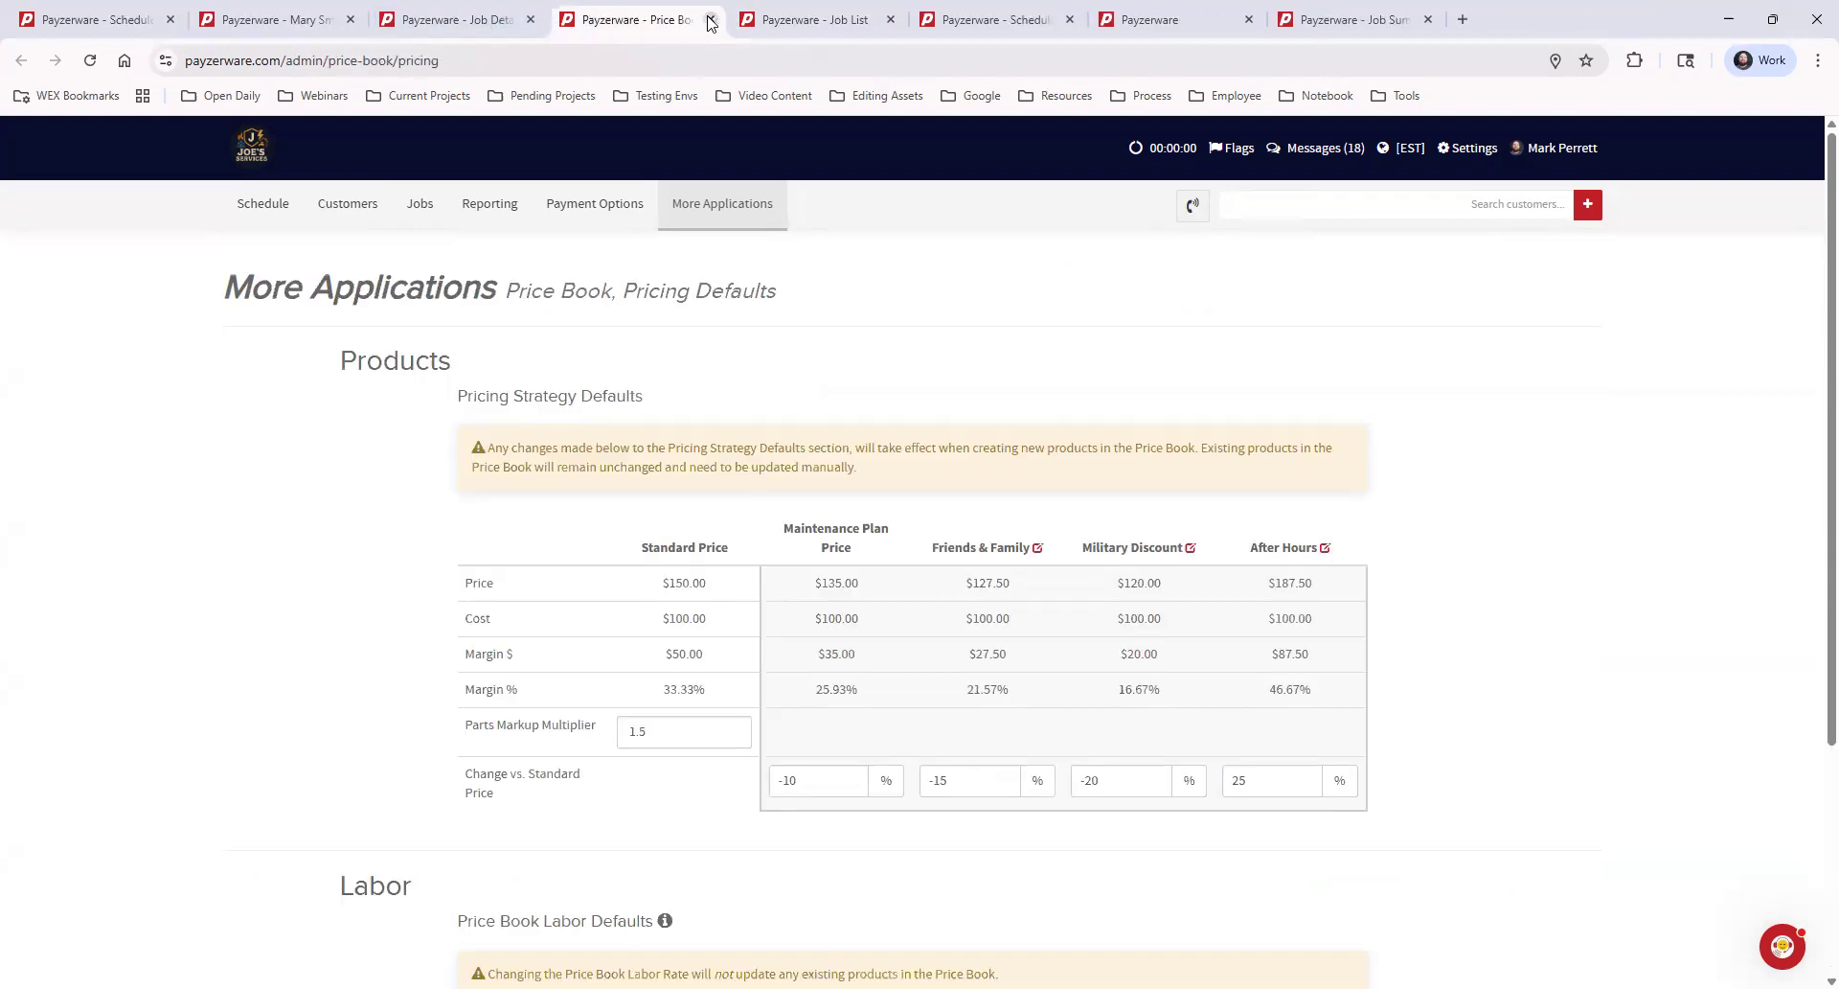
left_click(711, 20)
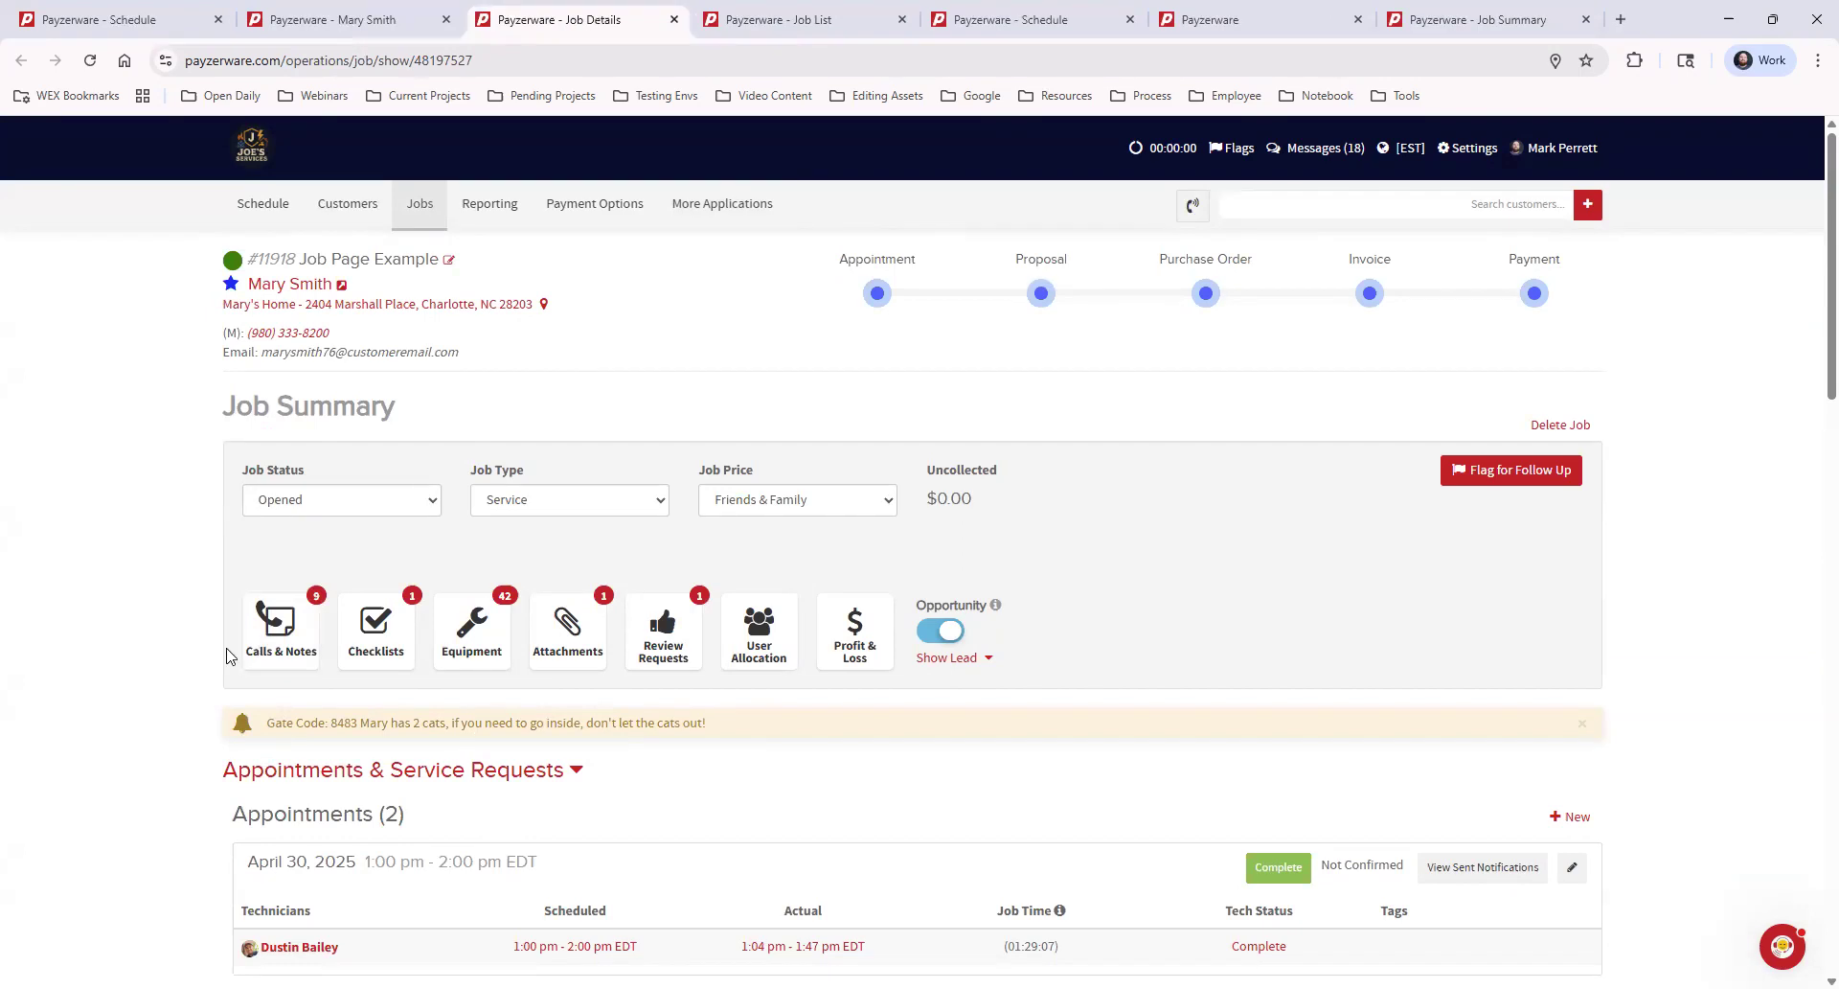
Review the job's calls and notes, and examine the completed items and status of its checklist
left_click(277, 640)
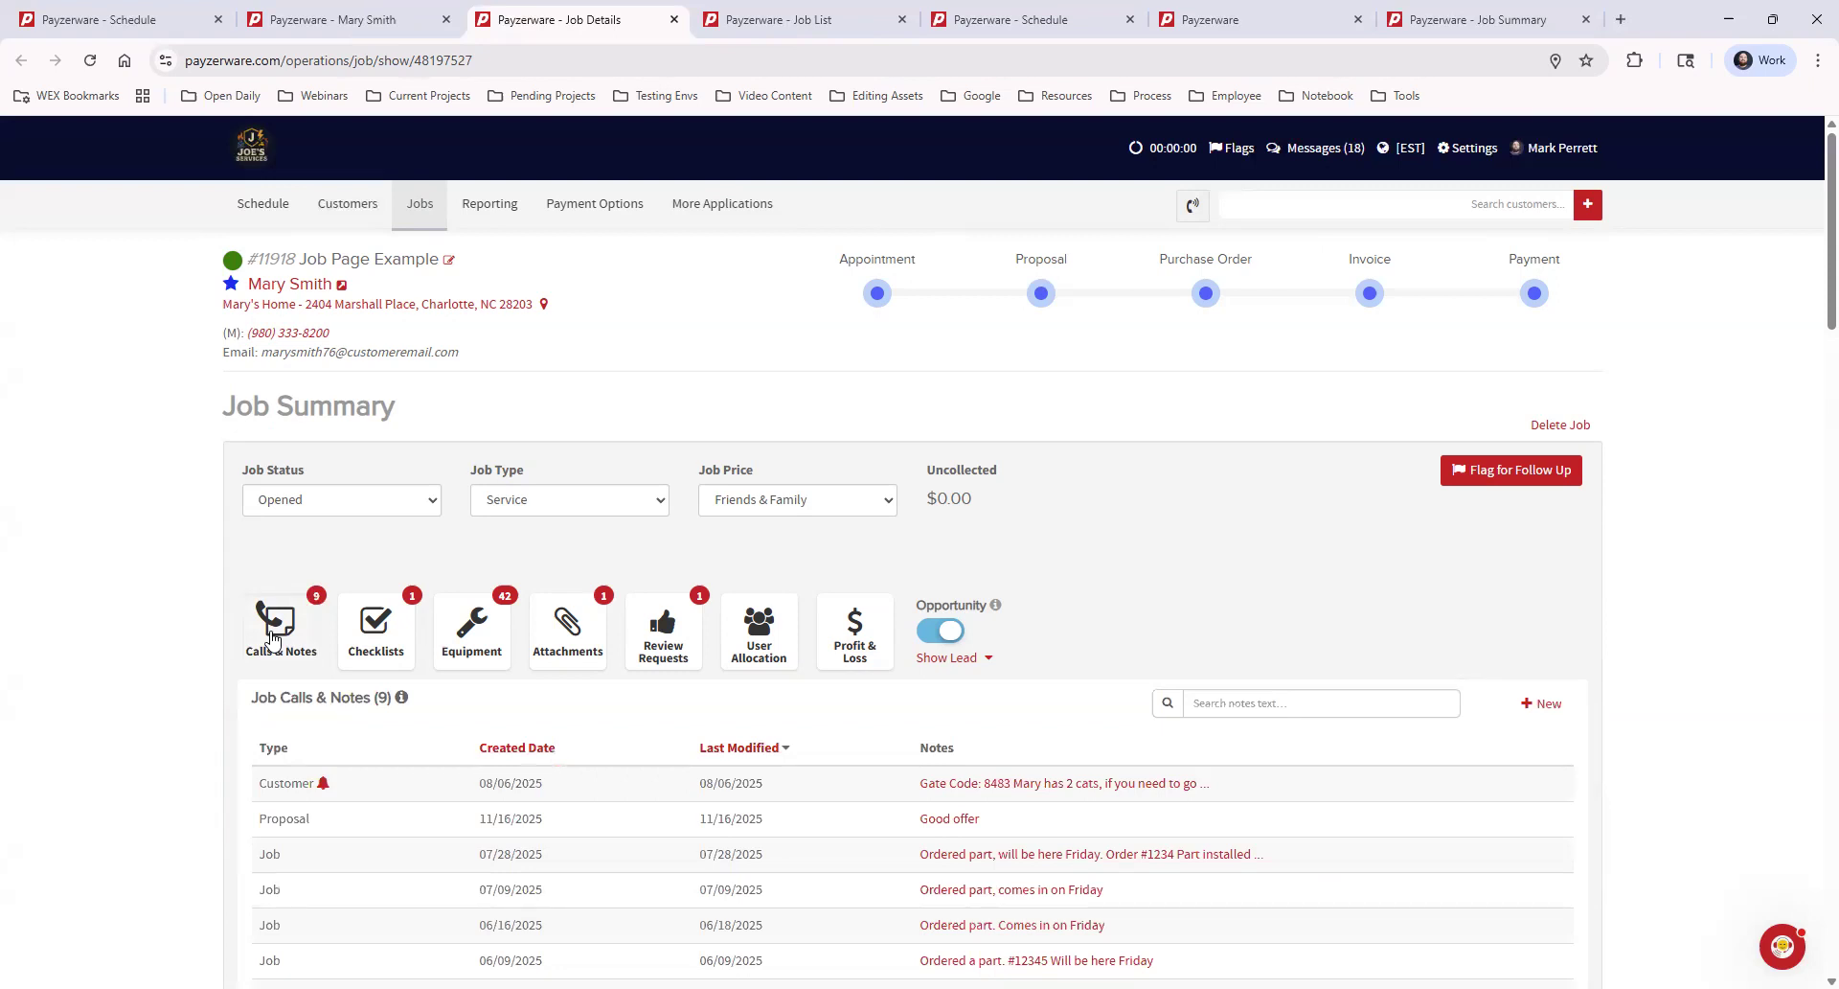
left_click(368, 622)
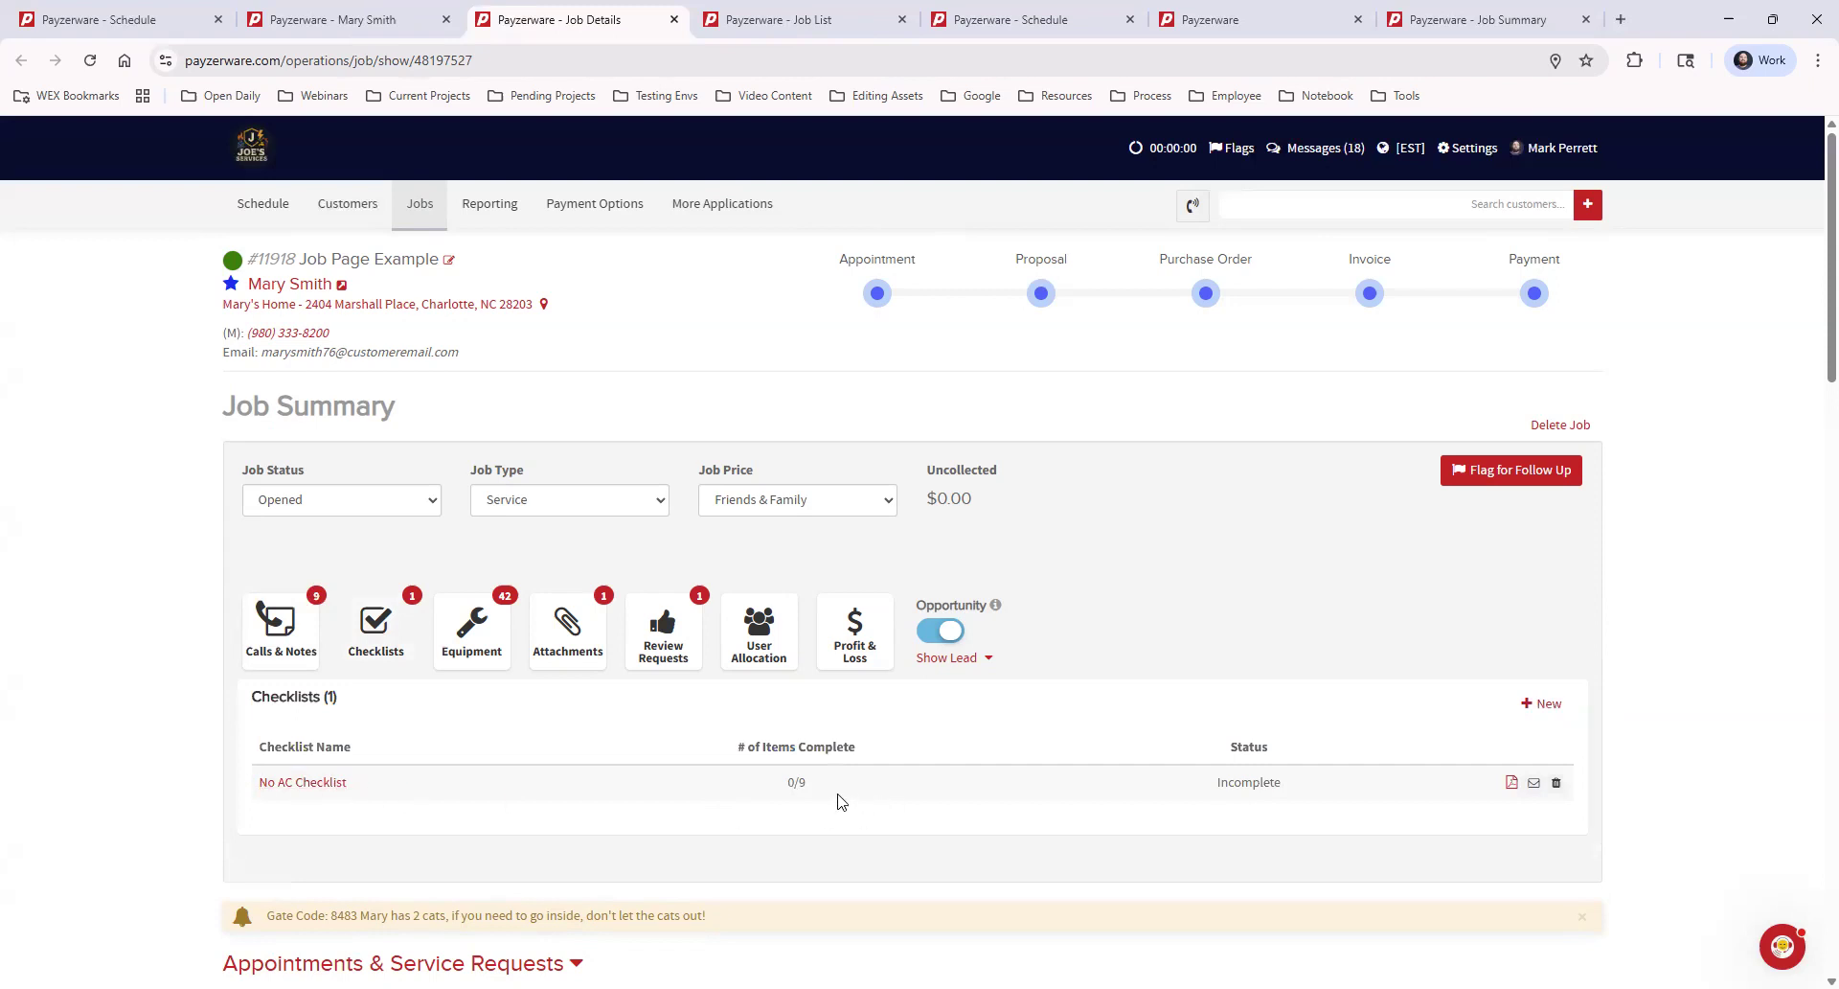
left_click_drag(735, 747, 1047, 782)
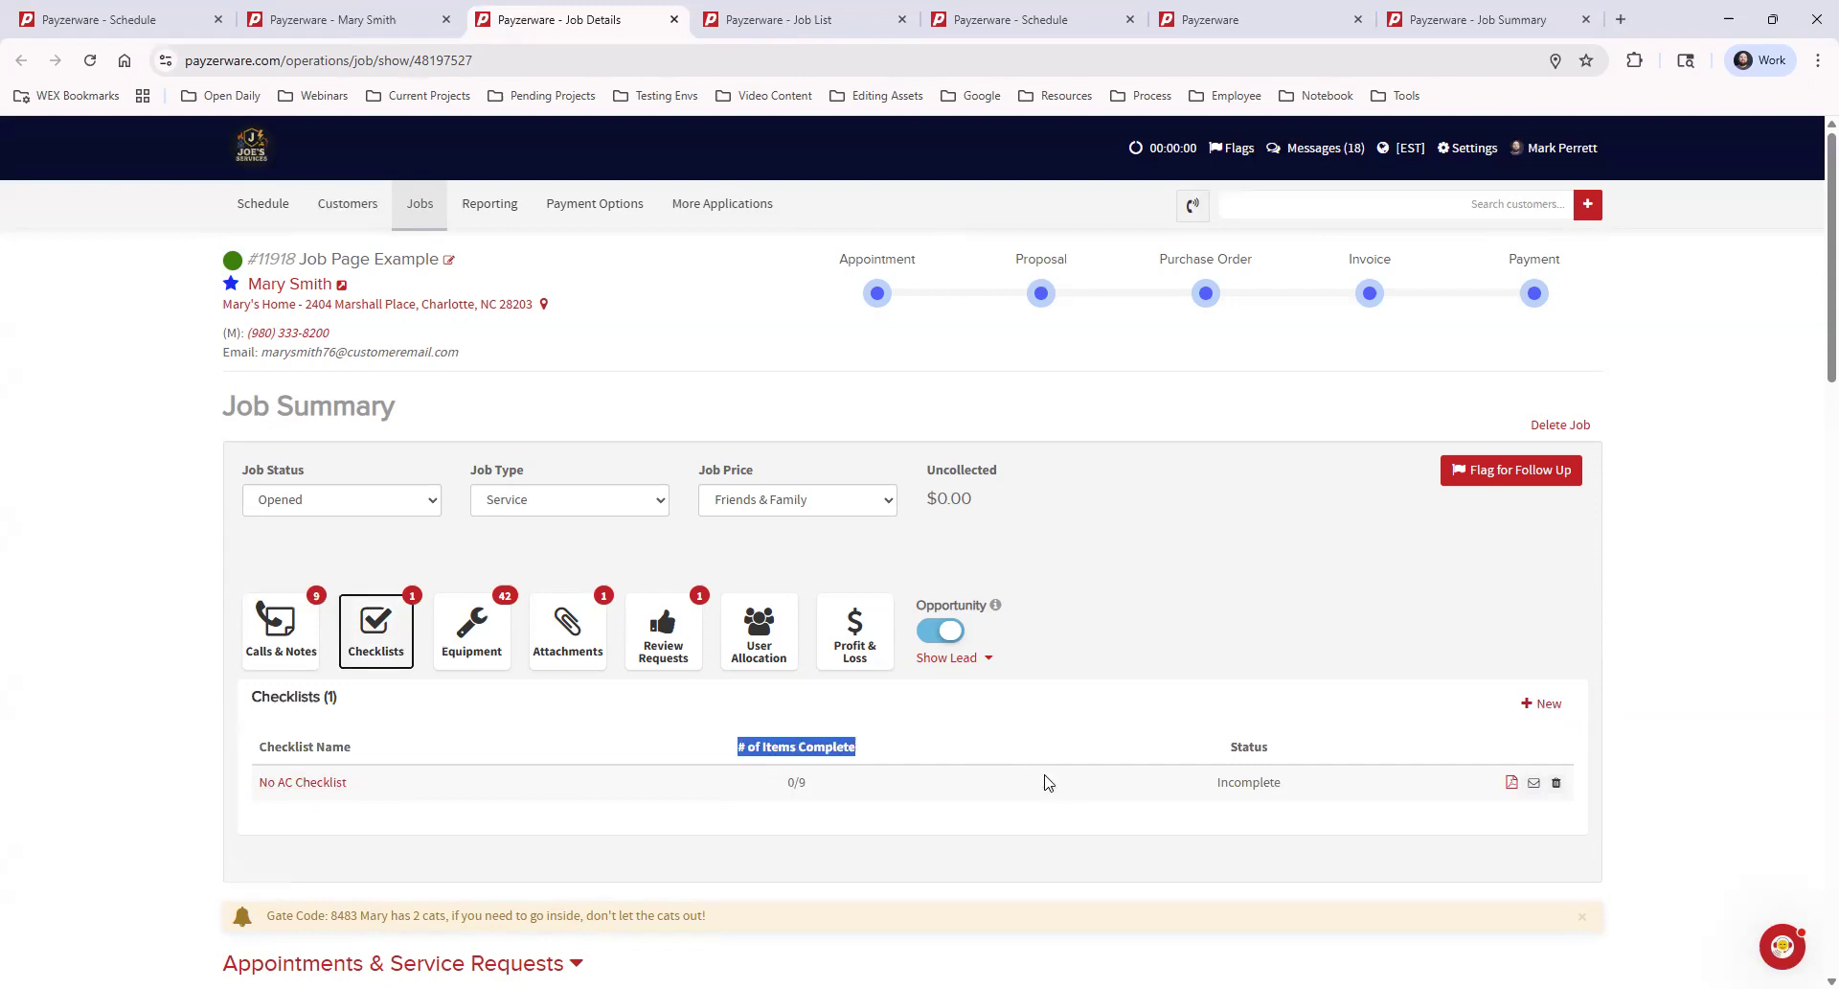
left_click(1234, 751)
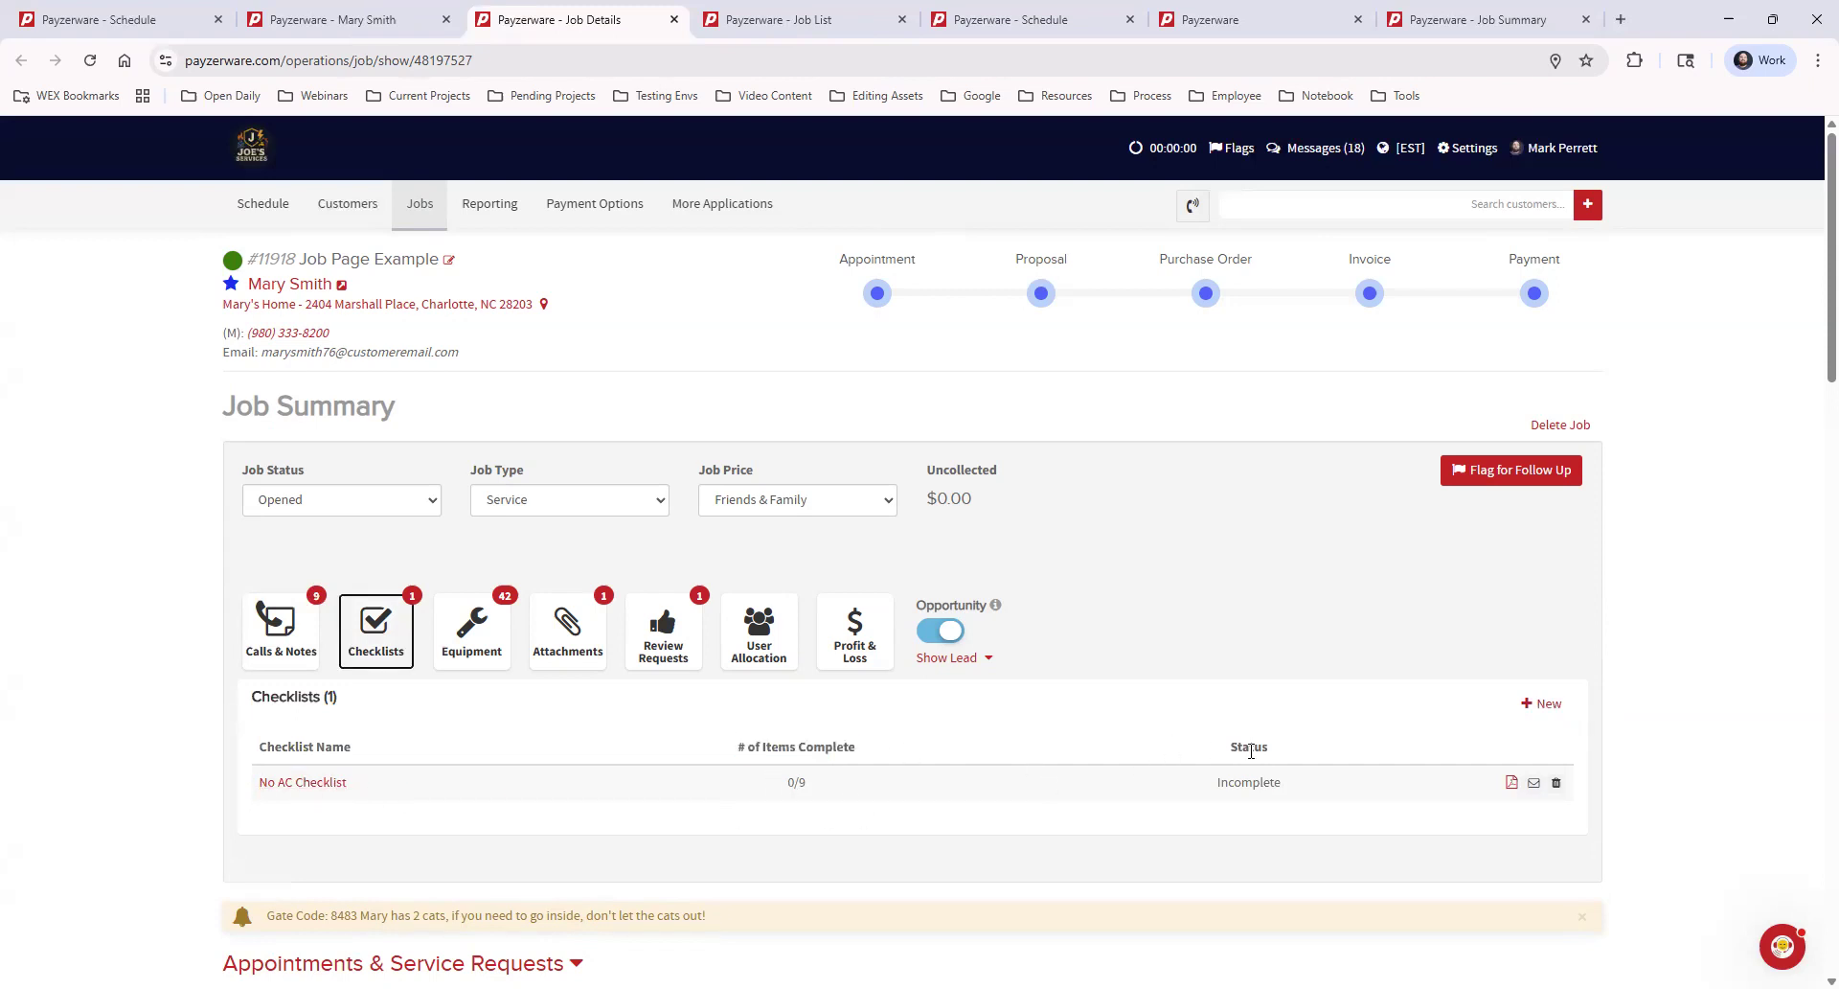
Preview the No AC Checklist as a PDF and close the preview
left_click(1511, 783)
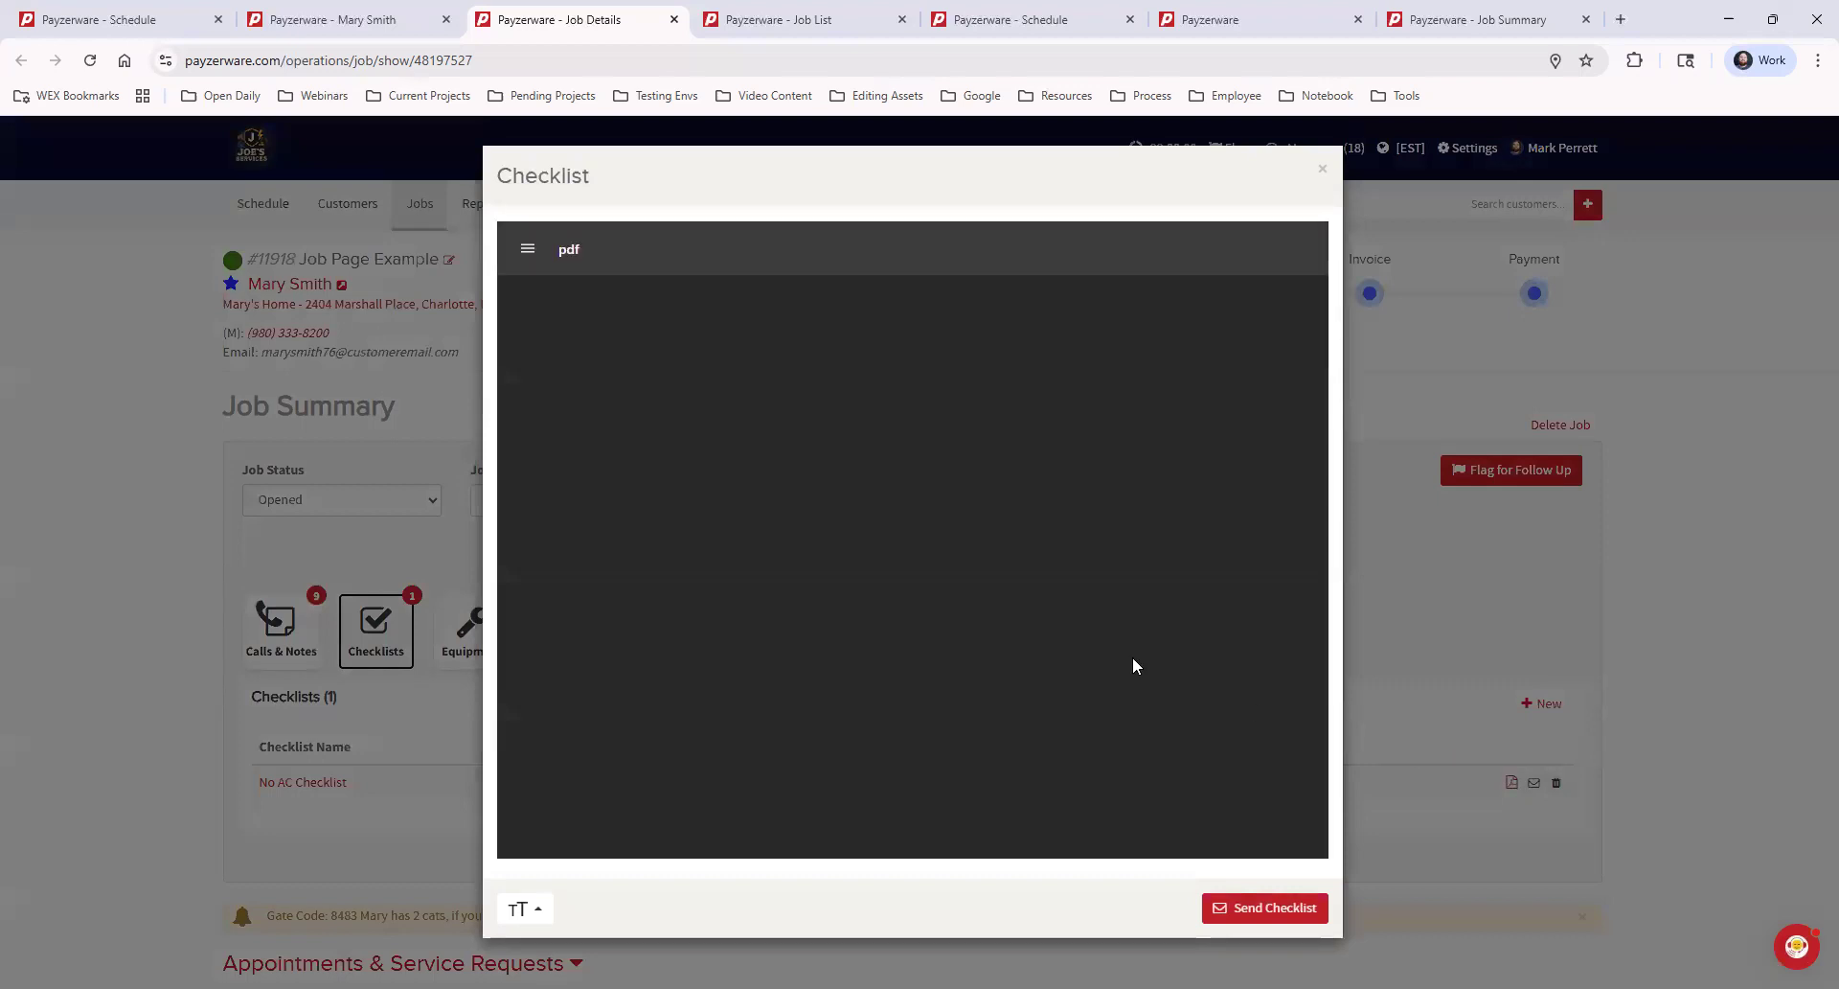
mouse_move(1323, 426)
left_mouse_down()
mouse_move(1323, 669)
mouse_move(1323, 420)
left_mouse_up()
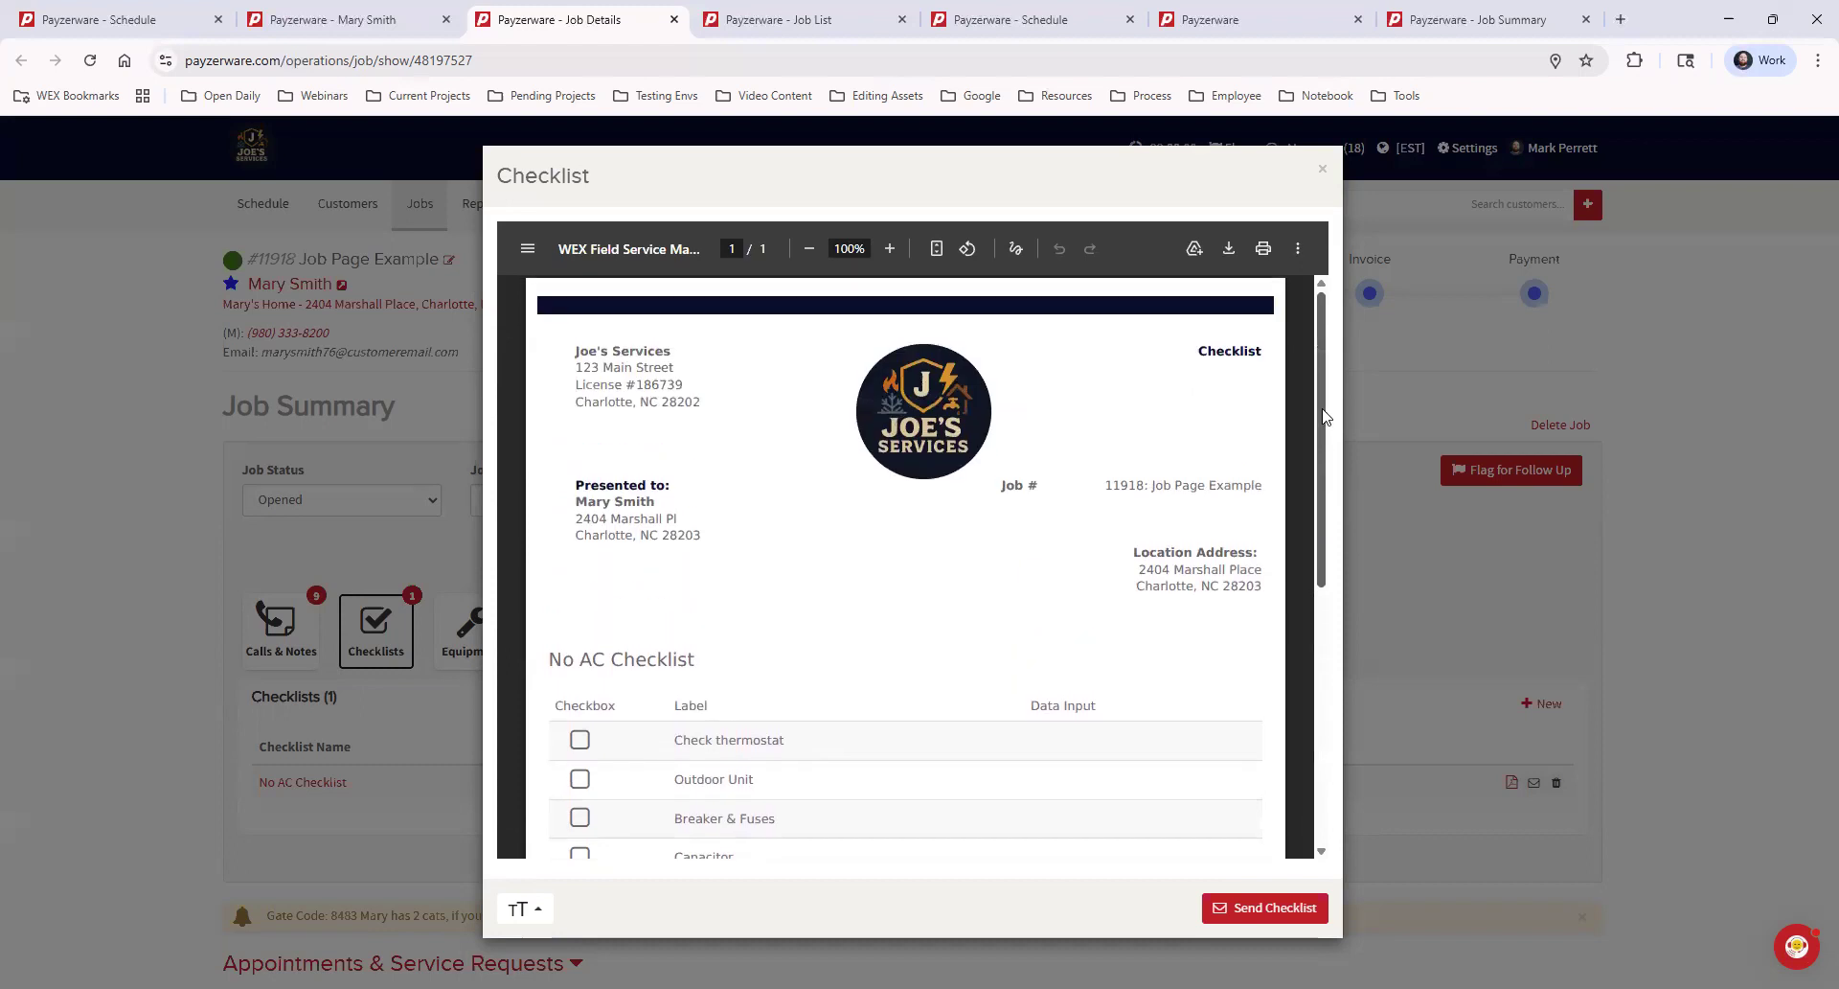
left_click(1324, 172)
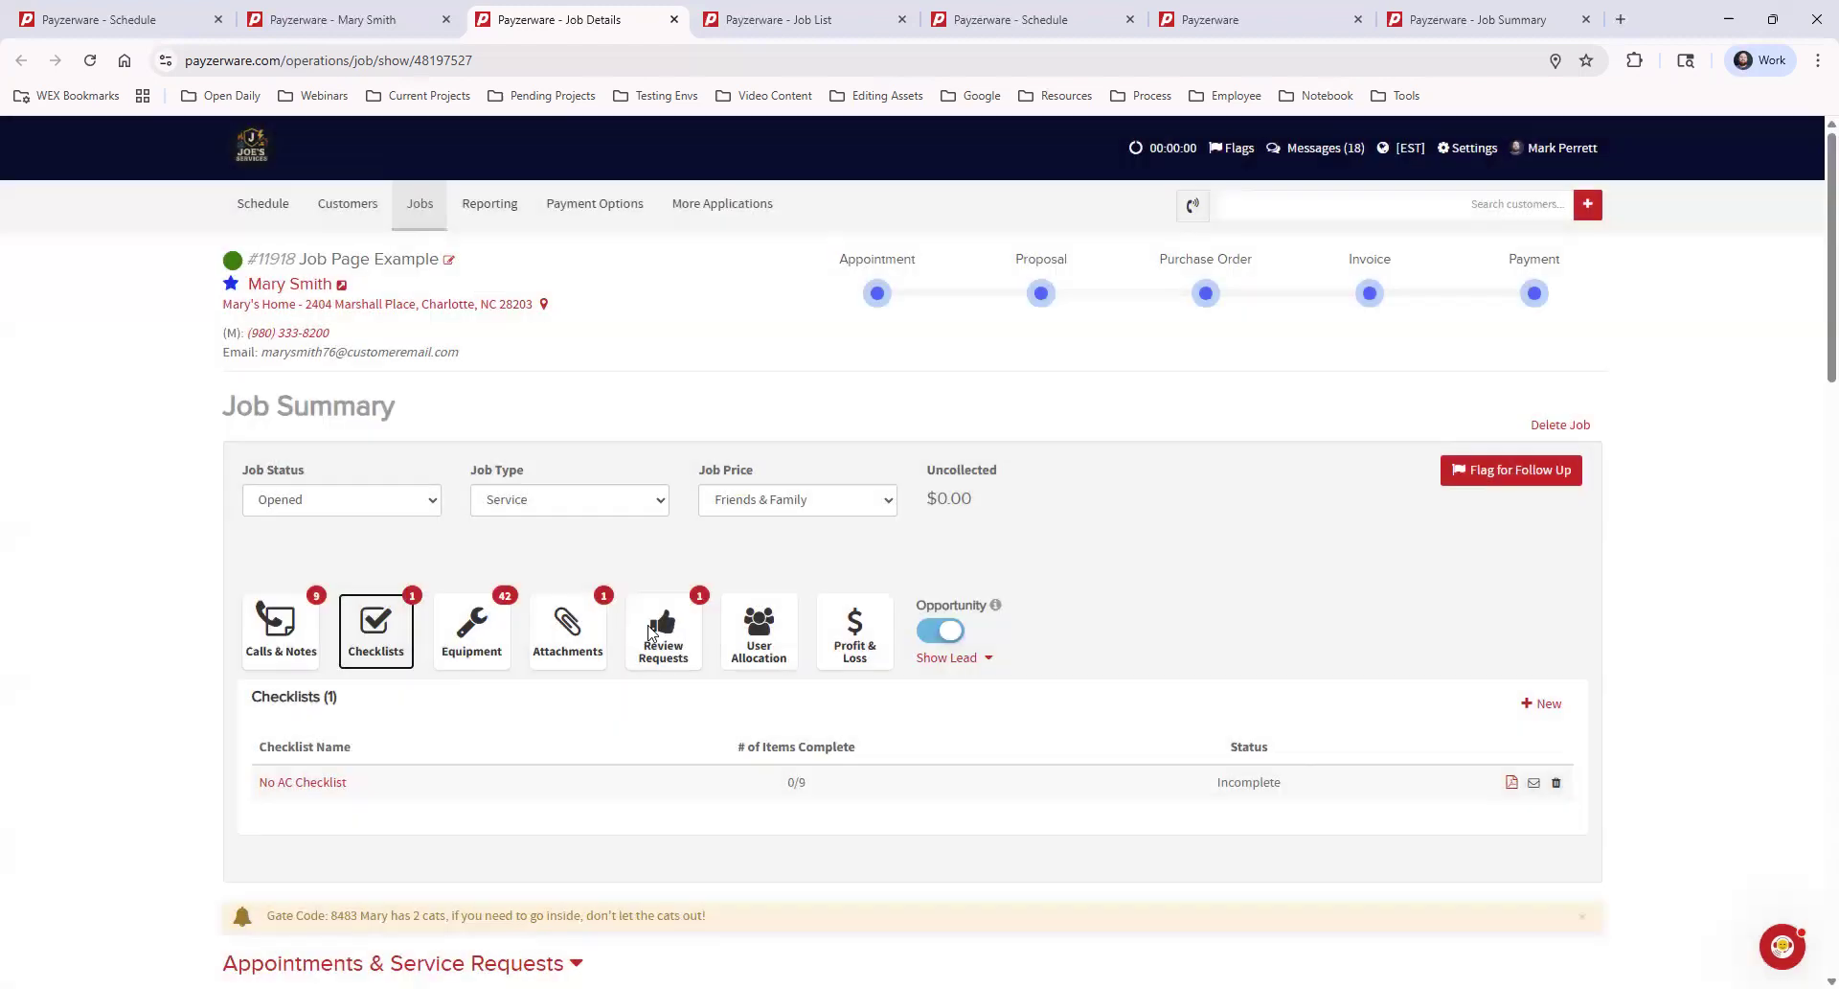
Review the equipment listed for the job, including manufacturers, model numbers and serial numbers
left_click(472, 632)
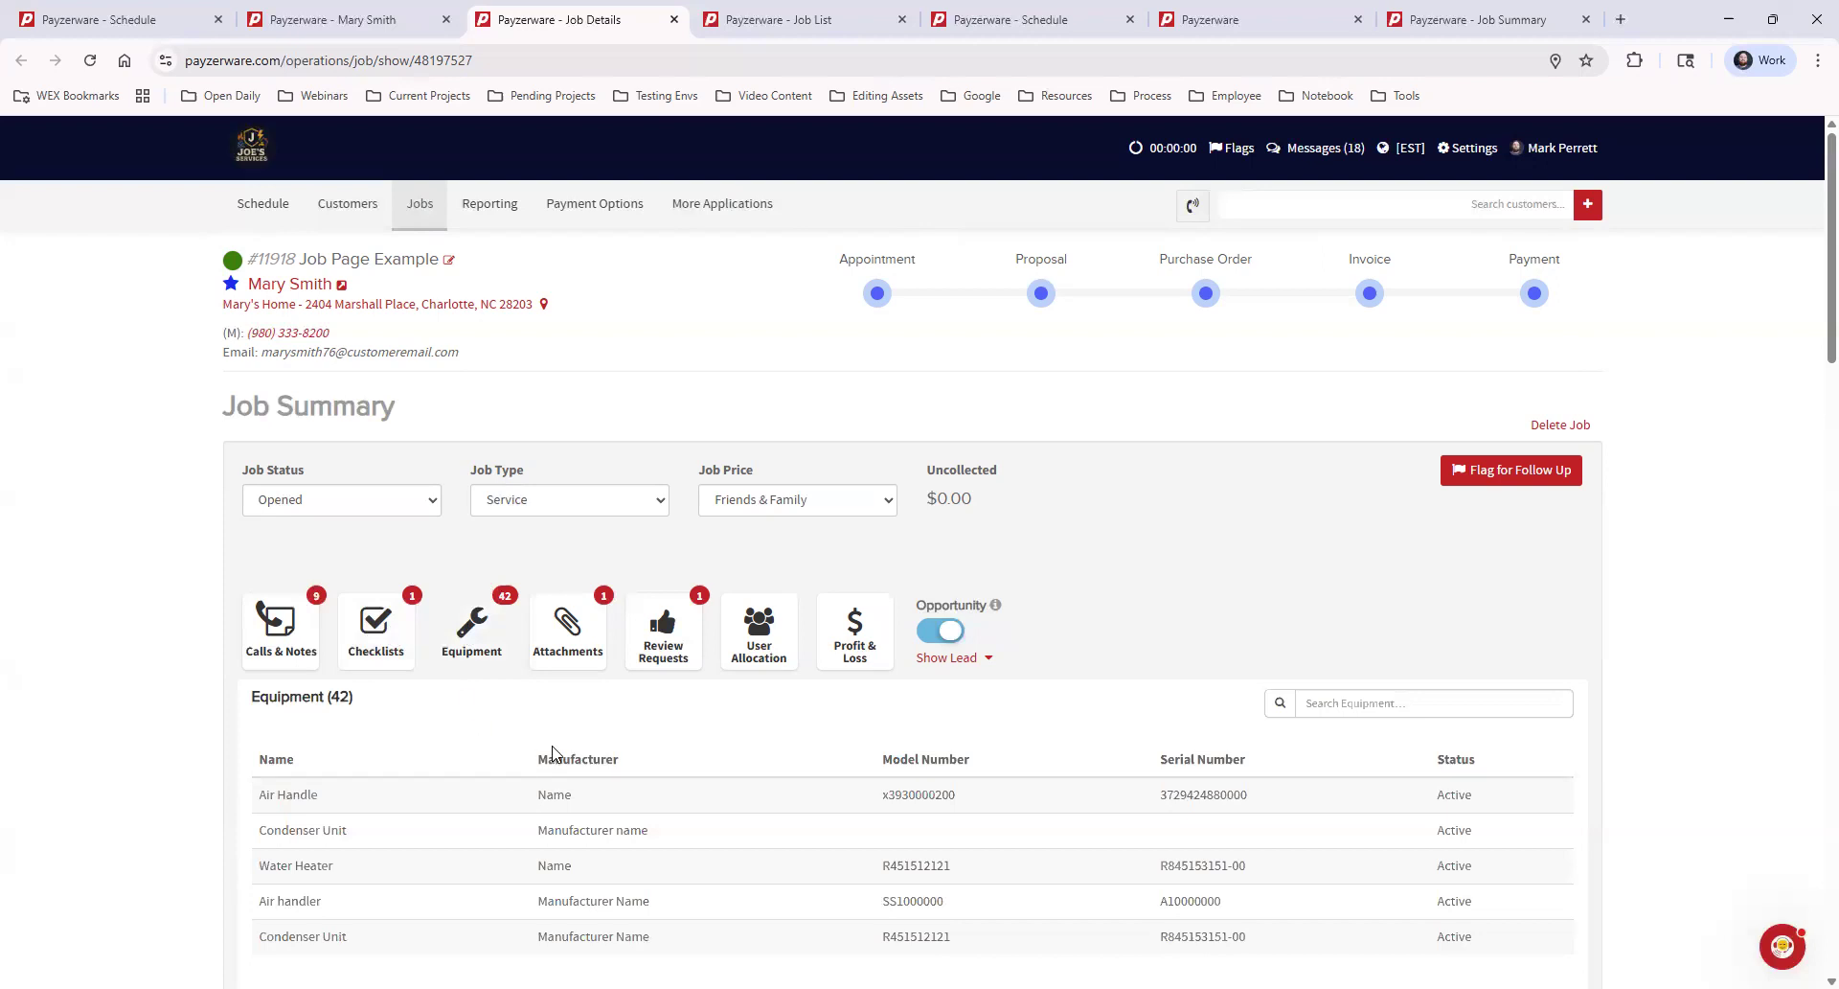
scroll(557, 753, "down", 1)
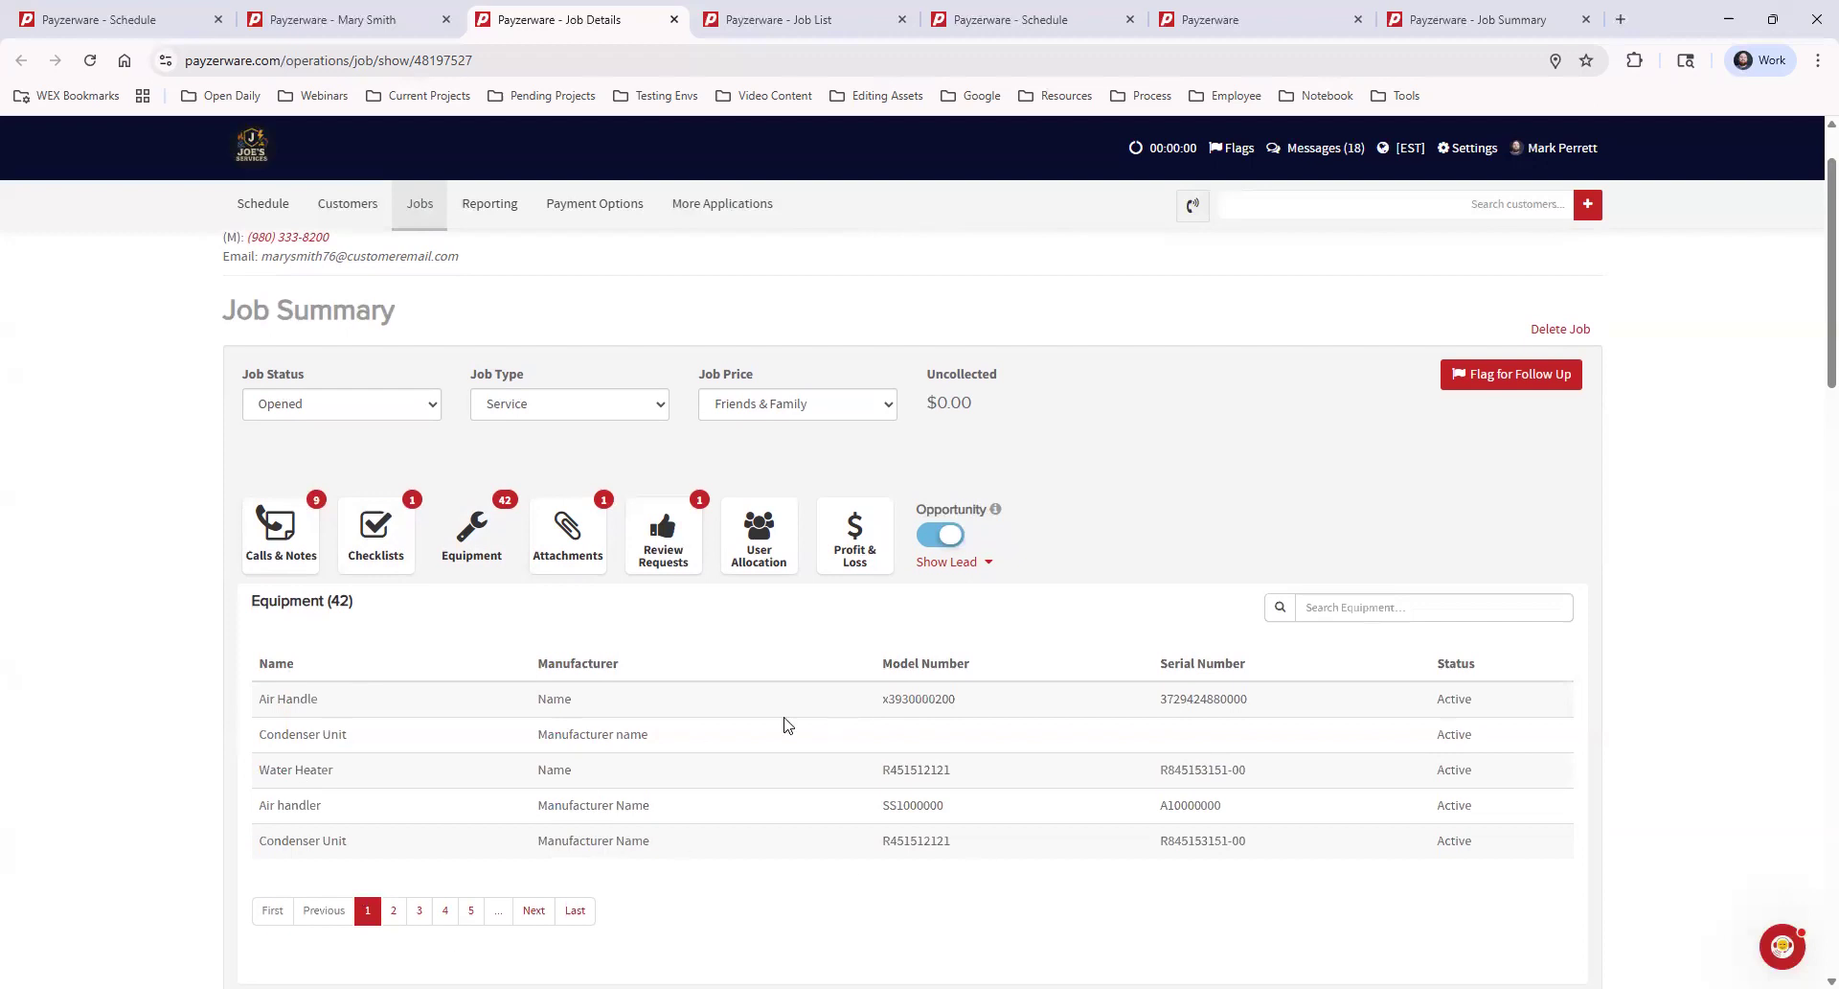
left_click_drag(243, 706, 738, 786)
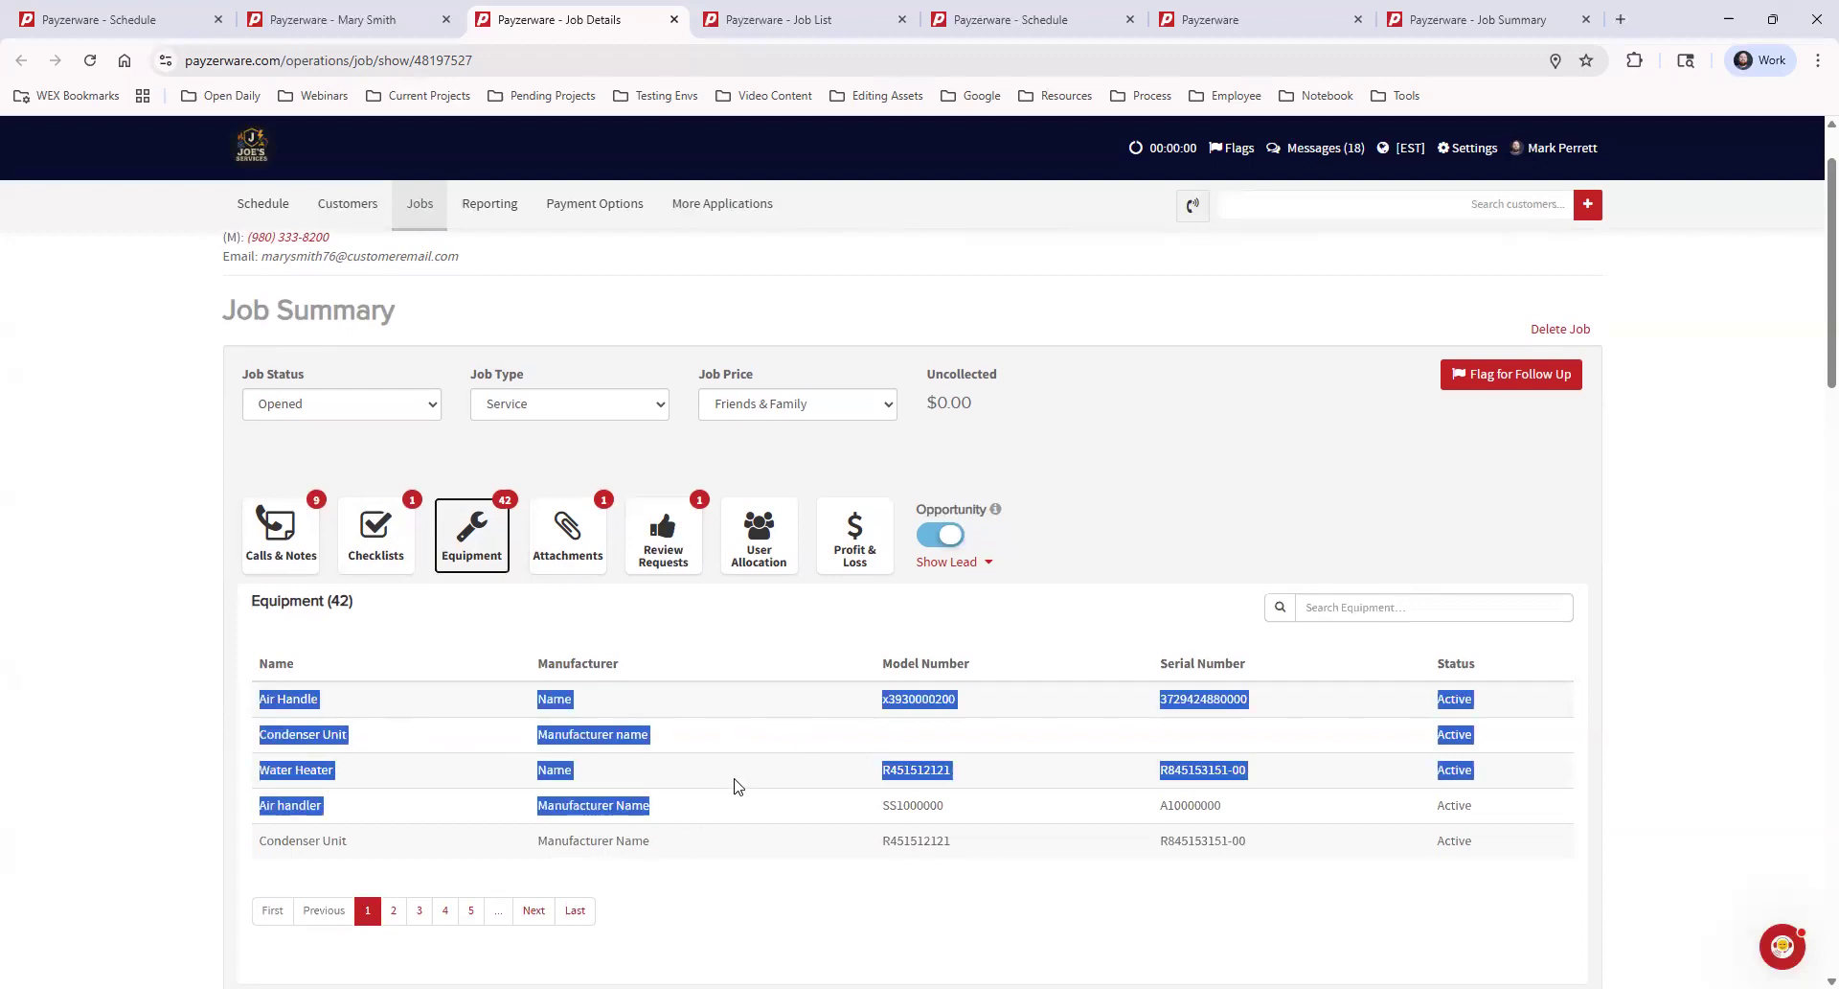
left_click(737, 786)
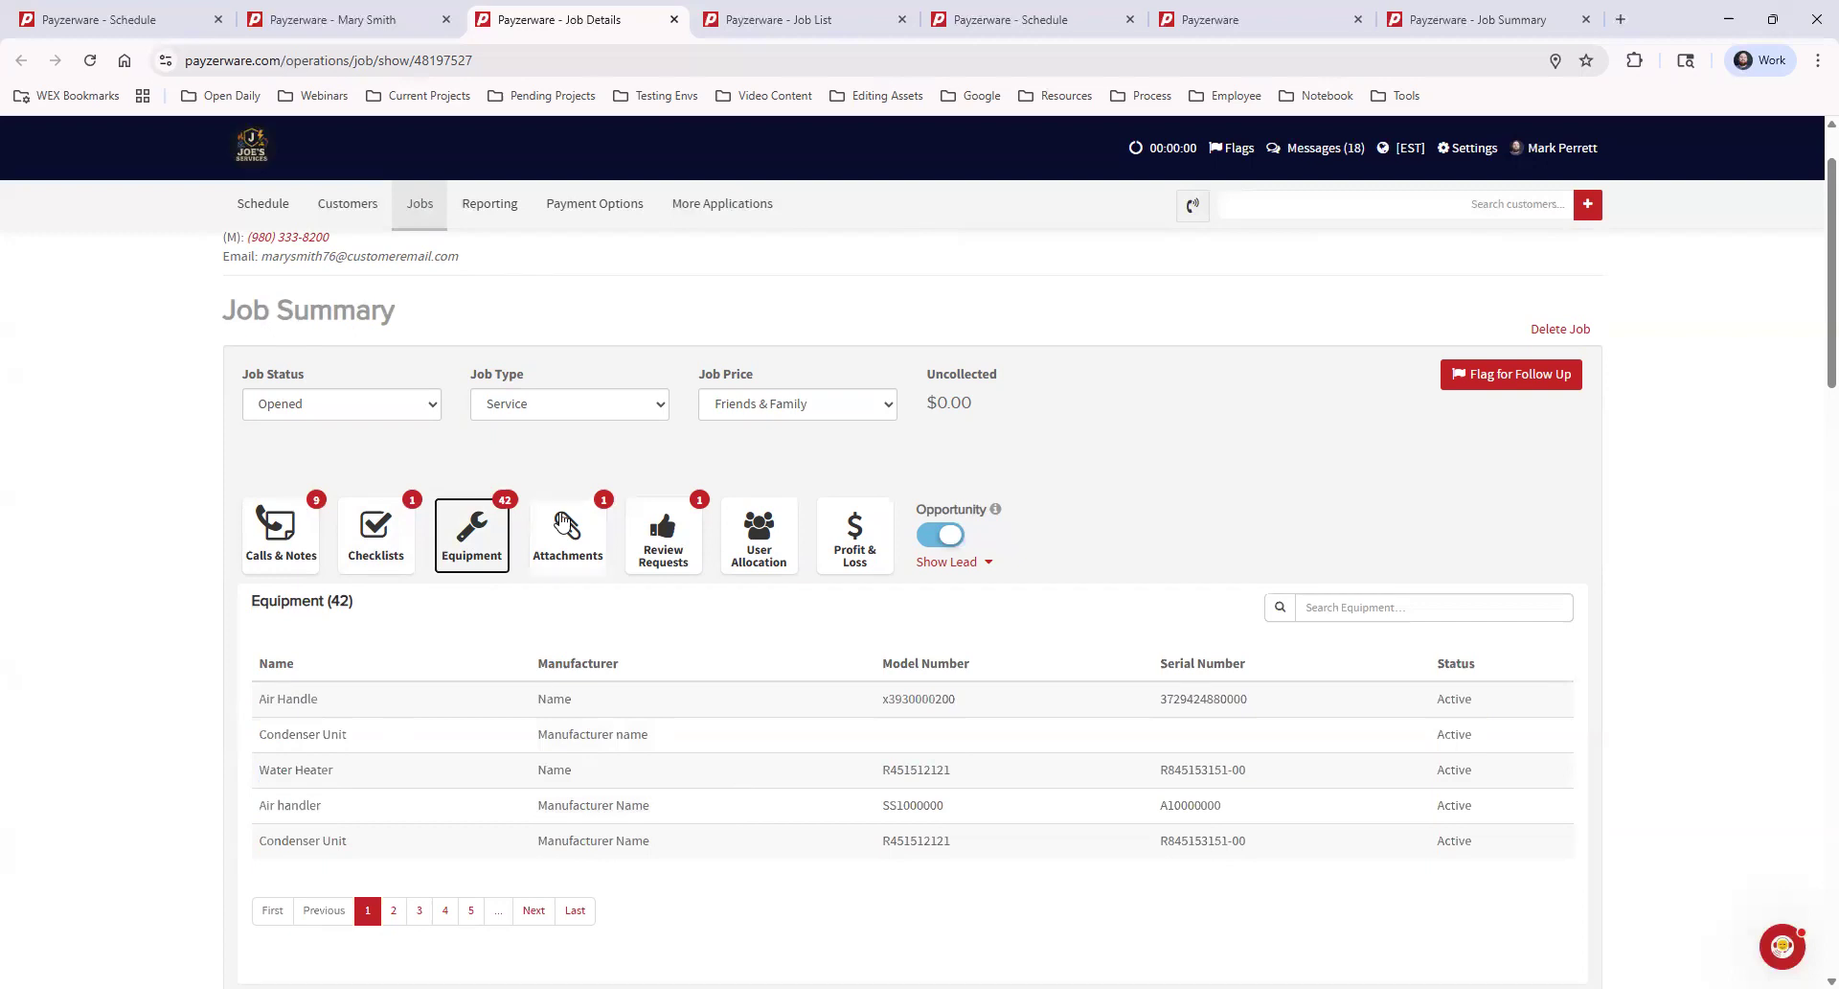
Look through the job's attachments, review requests and user allocation in the job summary
left_click(565, 525)
left_click(663, 529)
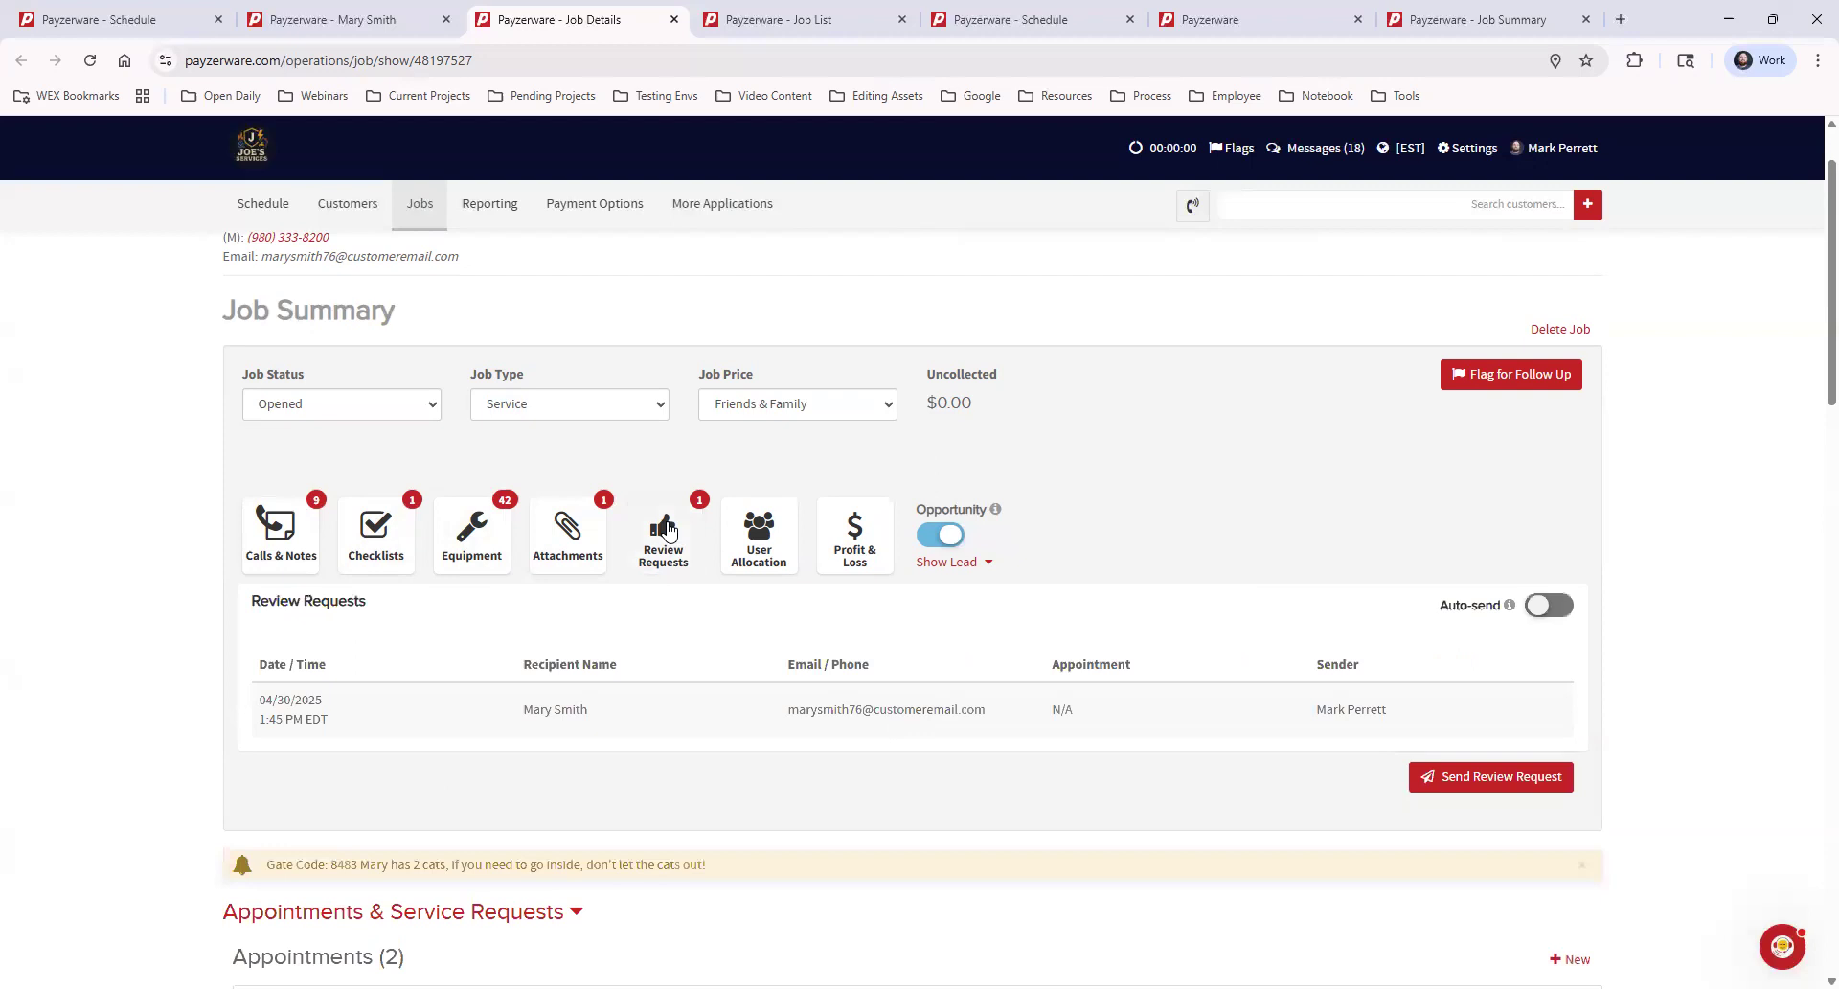
left_click(772, 538)
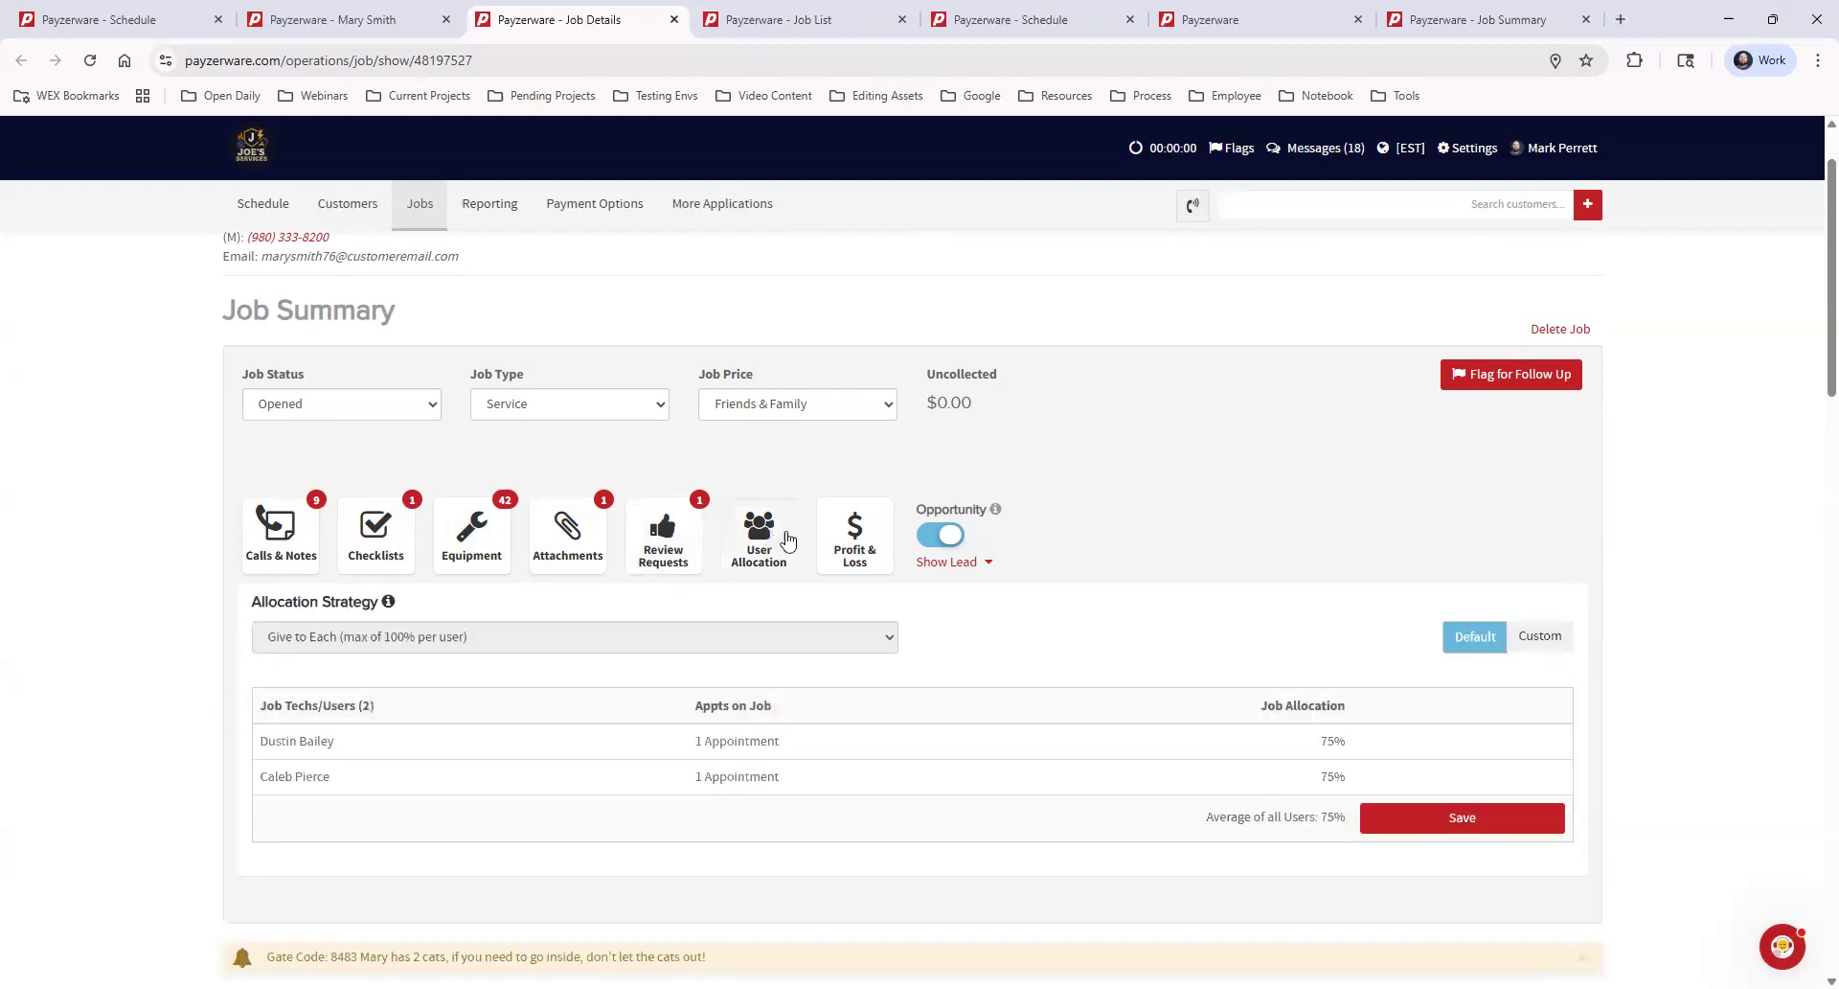
Examine the job's Profit & Loss breakdown, focusing on profit, product cost and labor cost
left_click(861, 547)
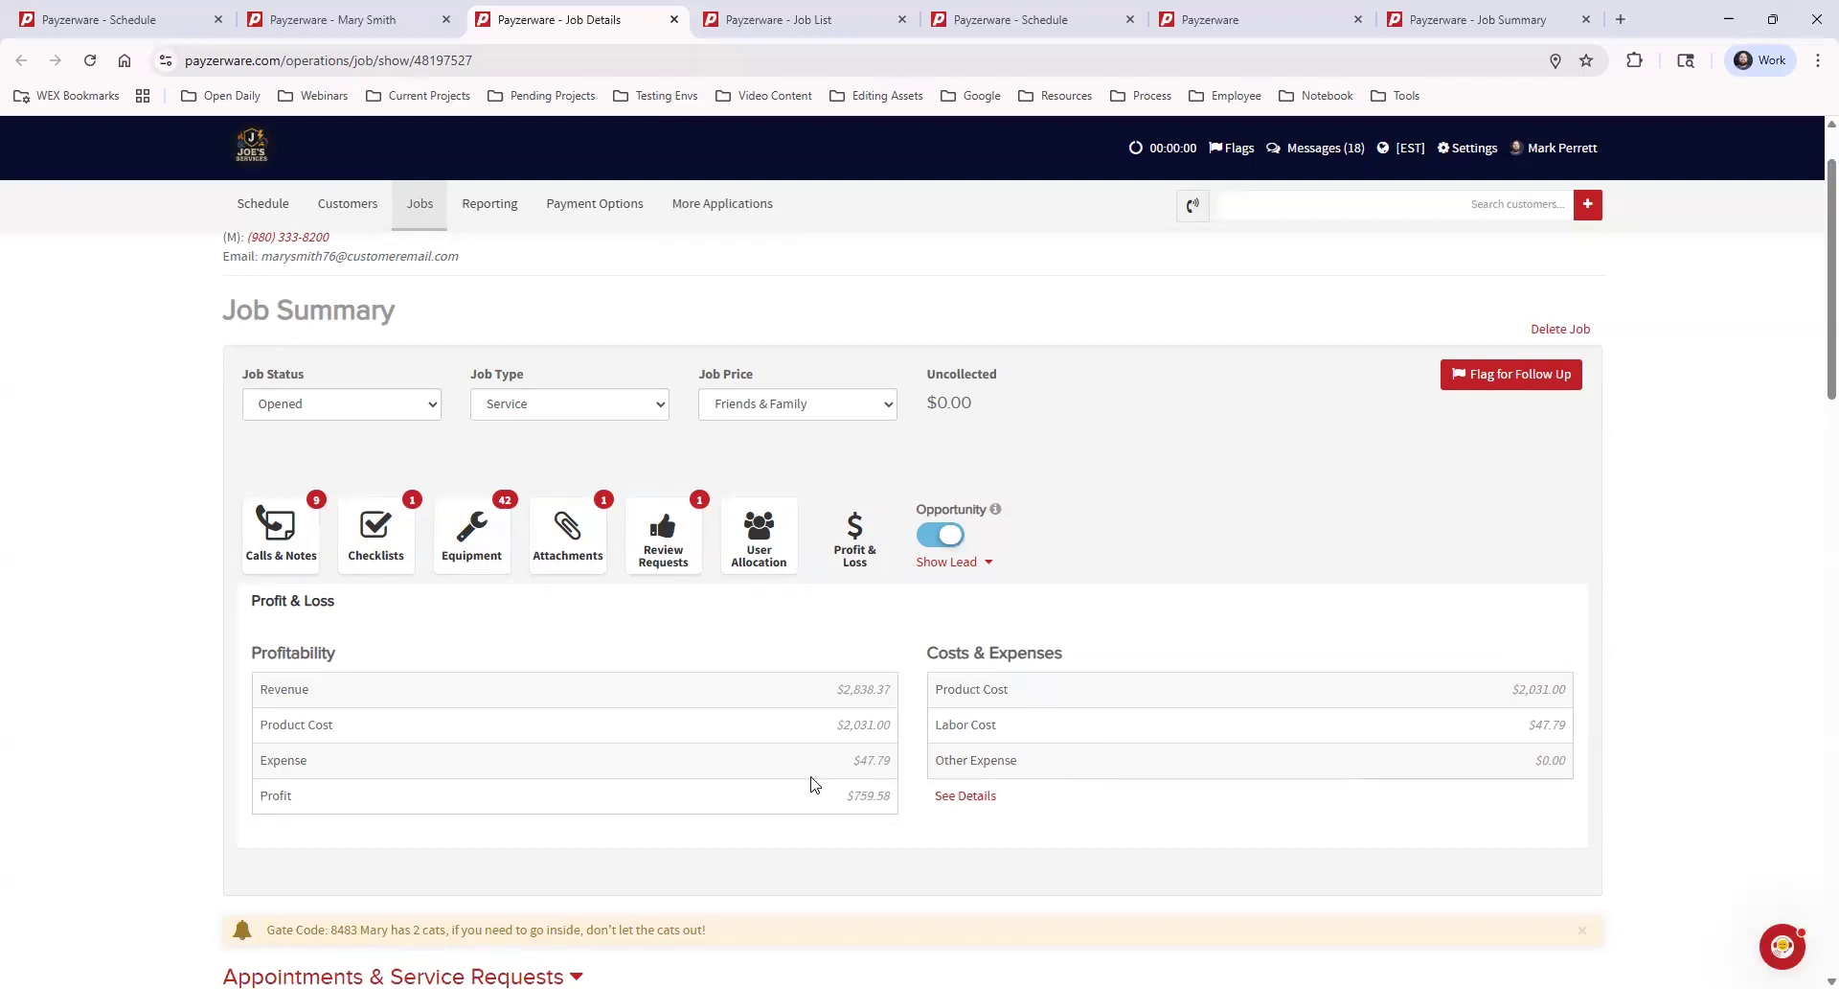
key("Escape")
left_click_drag(856, 794, 891, 795)
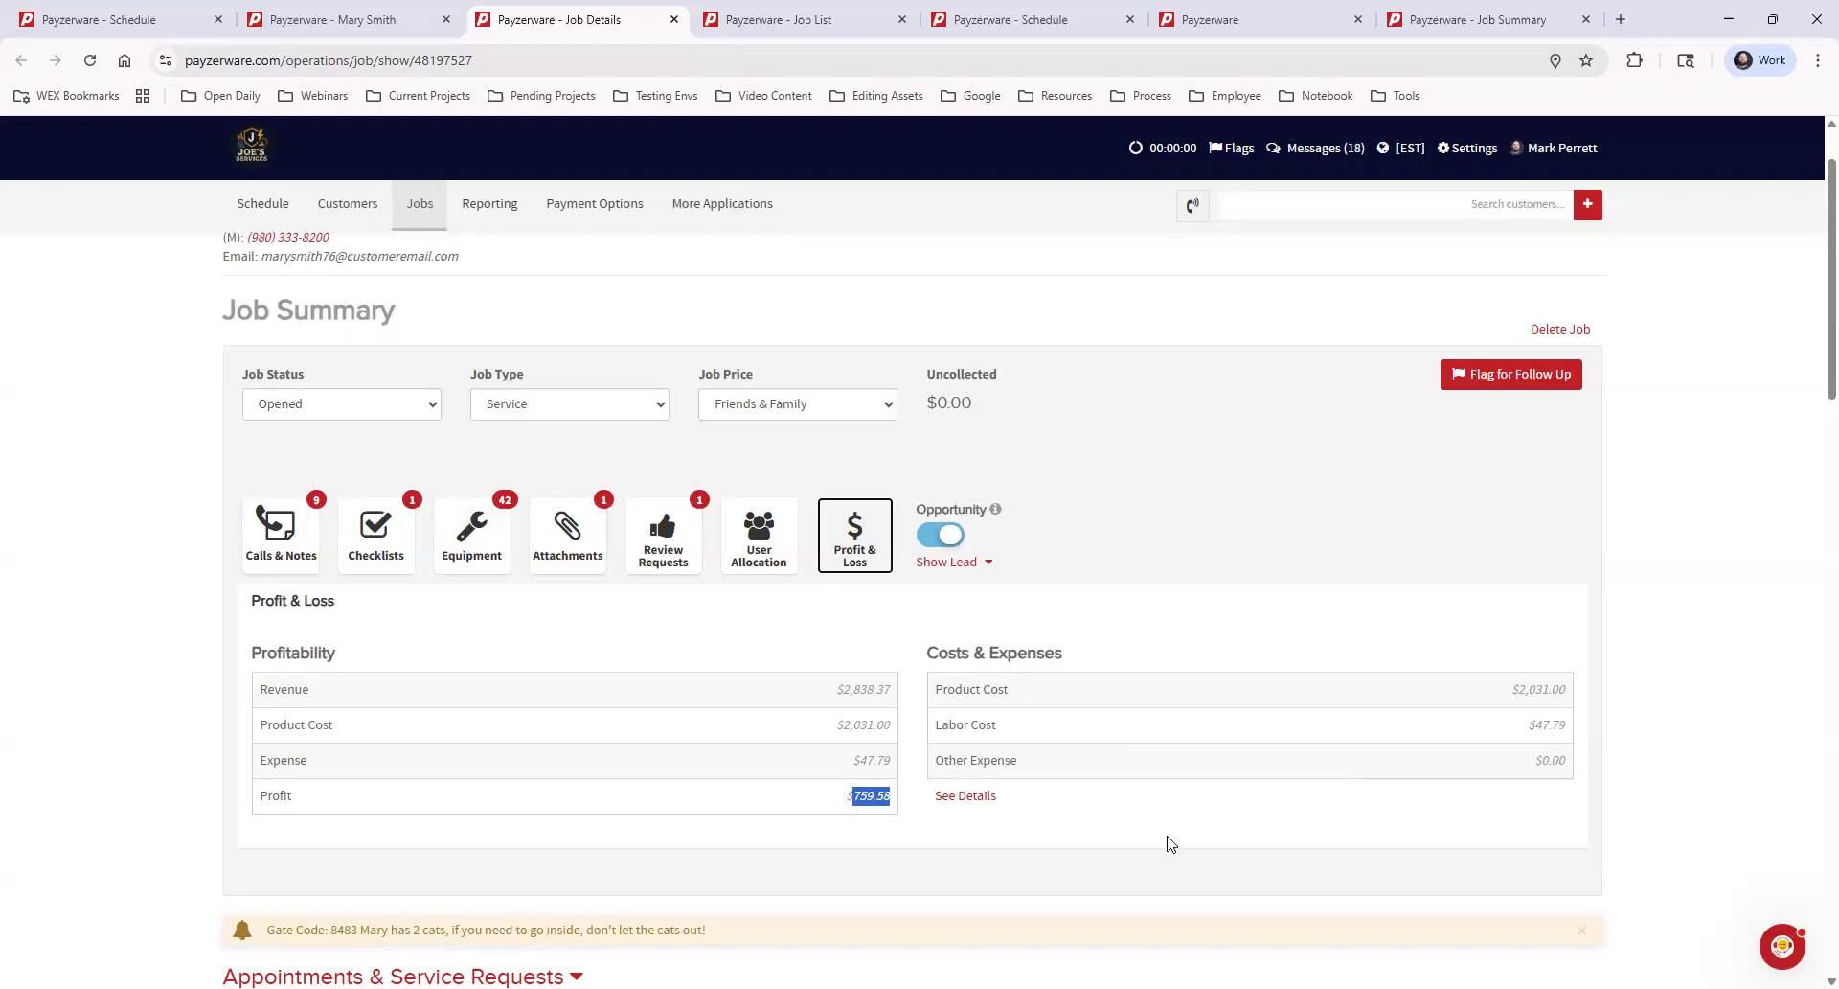
left_click(719, 801)
left_click_drag(851, 795, 968, 816)
left_click(1359, 824)
left_click_drag(933, 692, 1051, 692)
left_click_drag(934, 725, 1116, 730)
left_click(1117, 733)
Open My Price Book in a separate tab and open General Part 1 from the 1 Parts category for editing
left_click(699, 205)
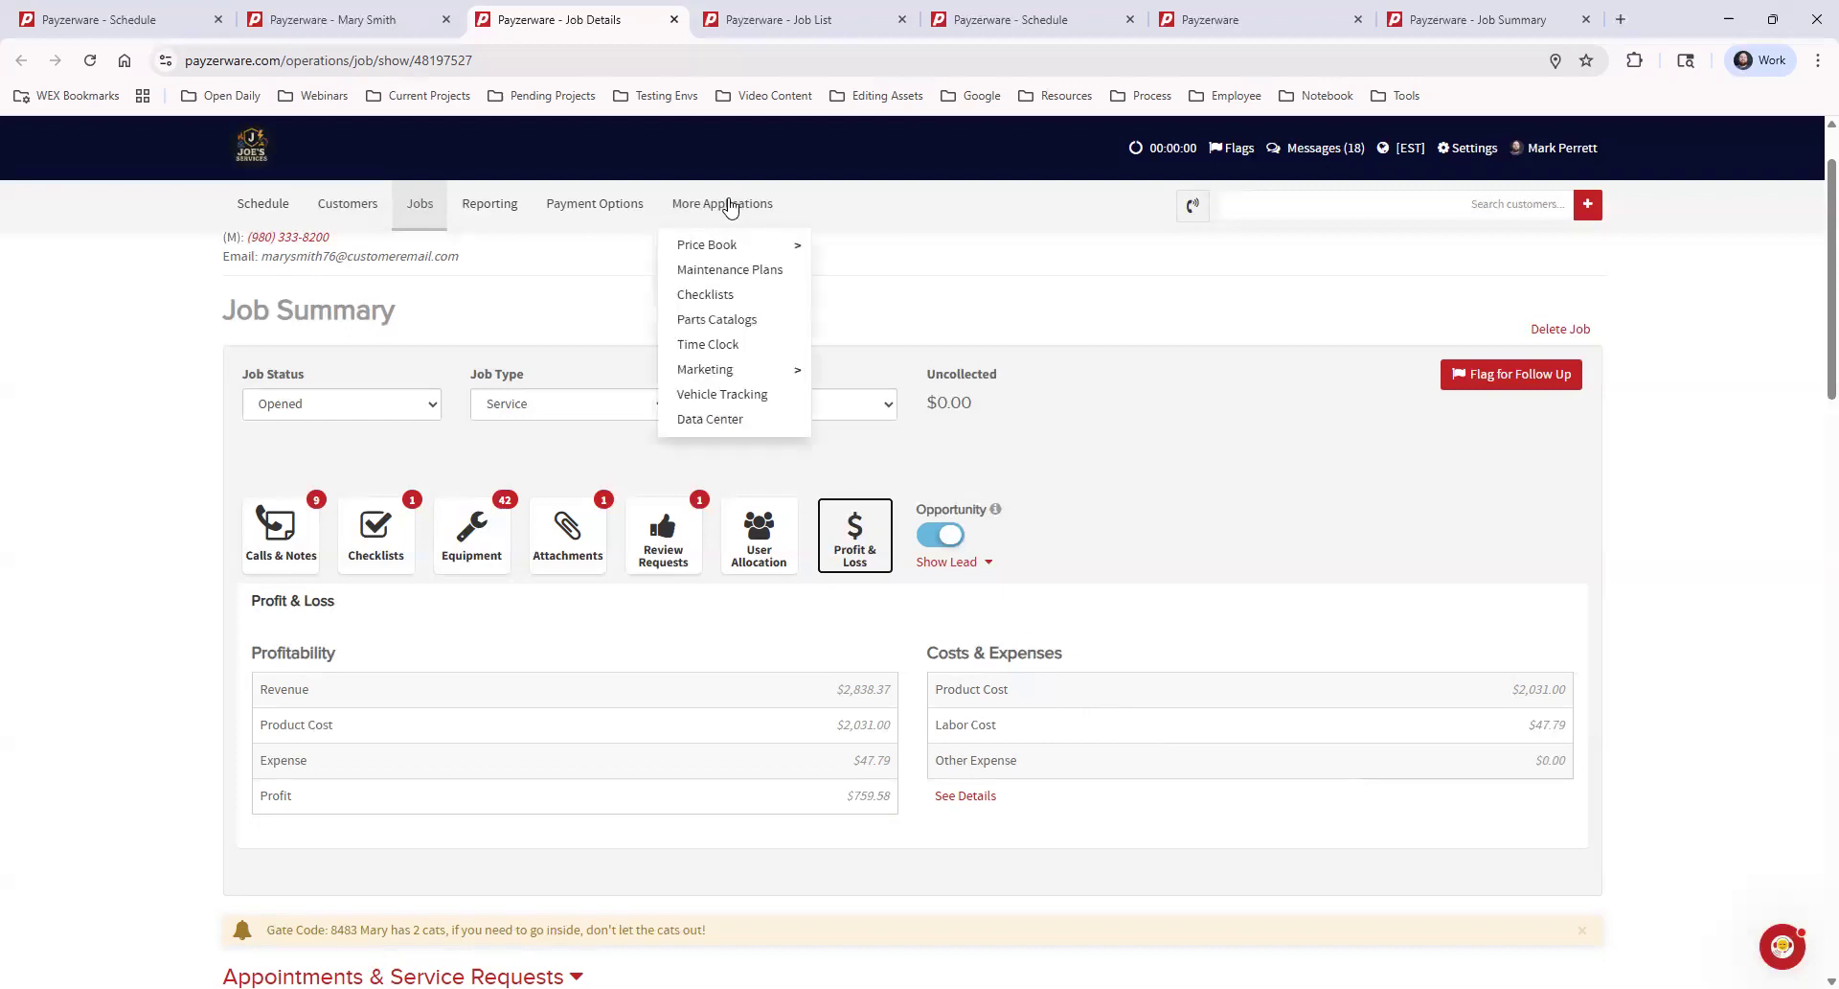
mouse_move(733, 249)
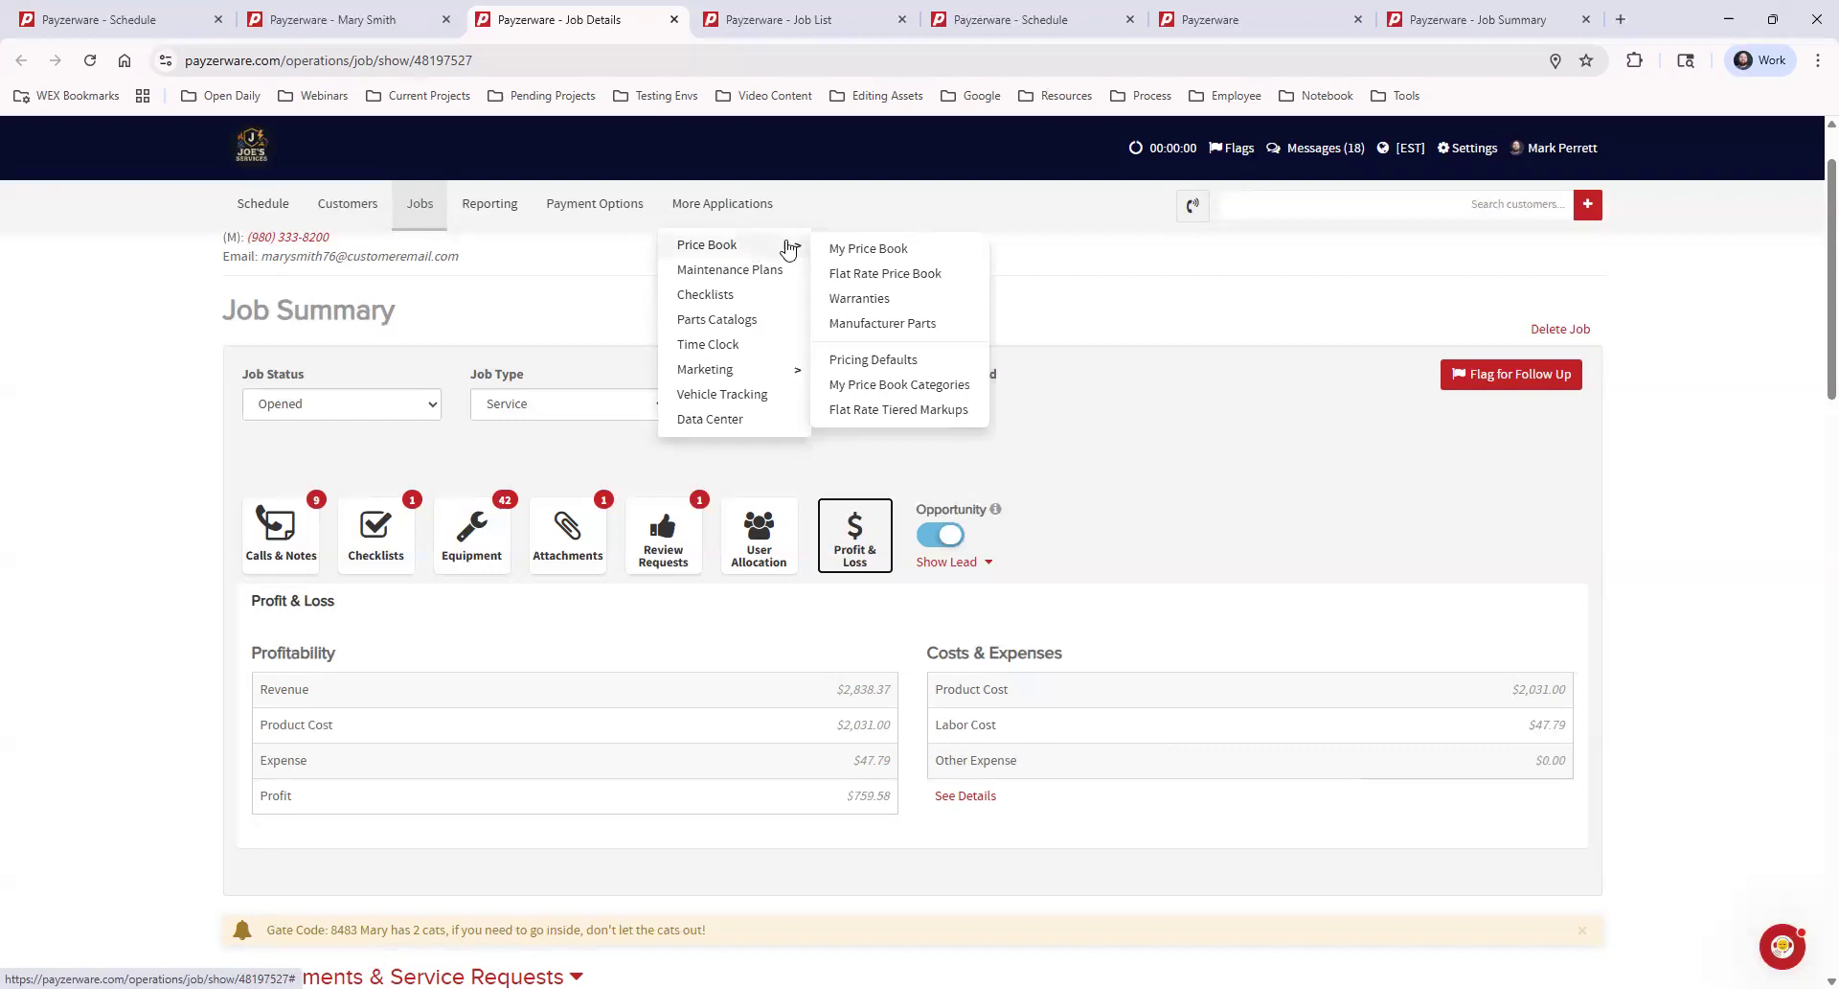
left_click(892, 251, "ctrl")
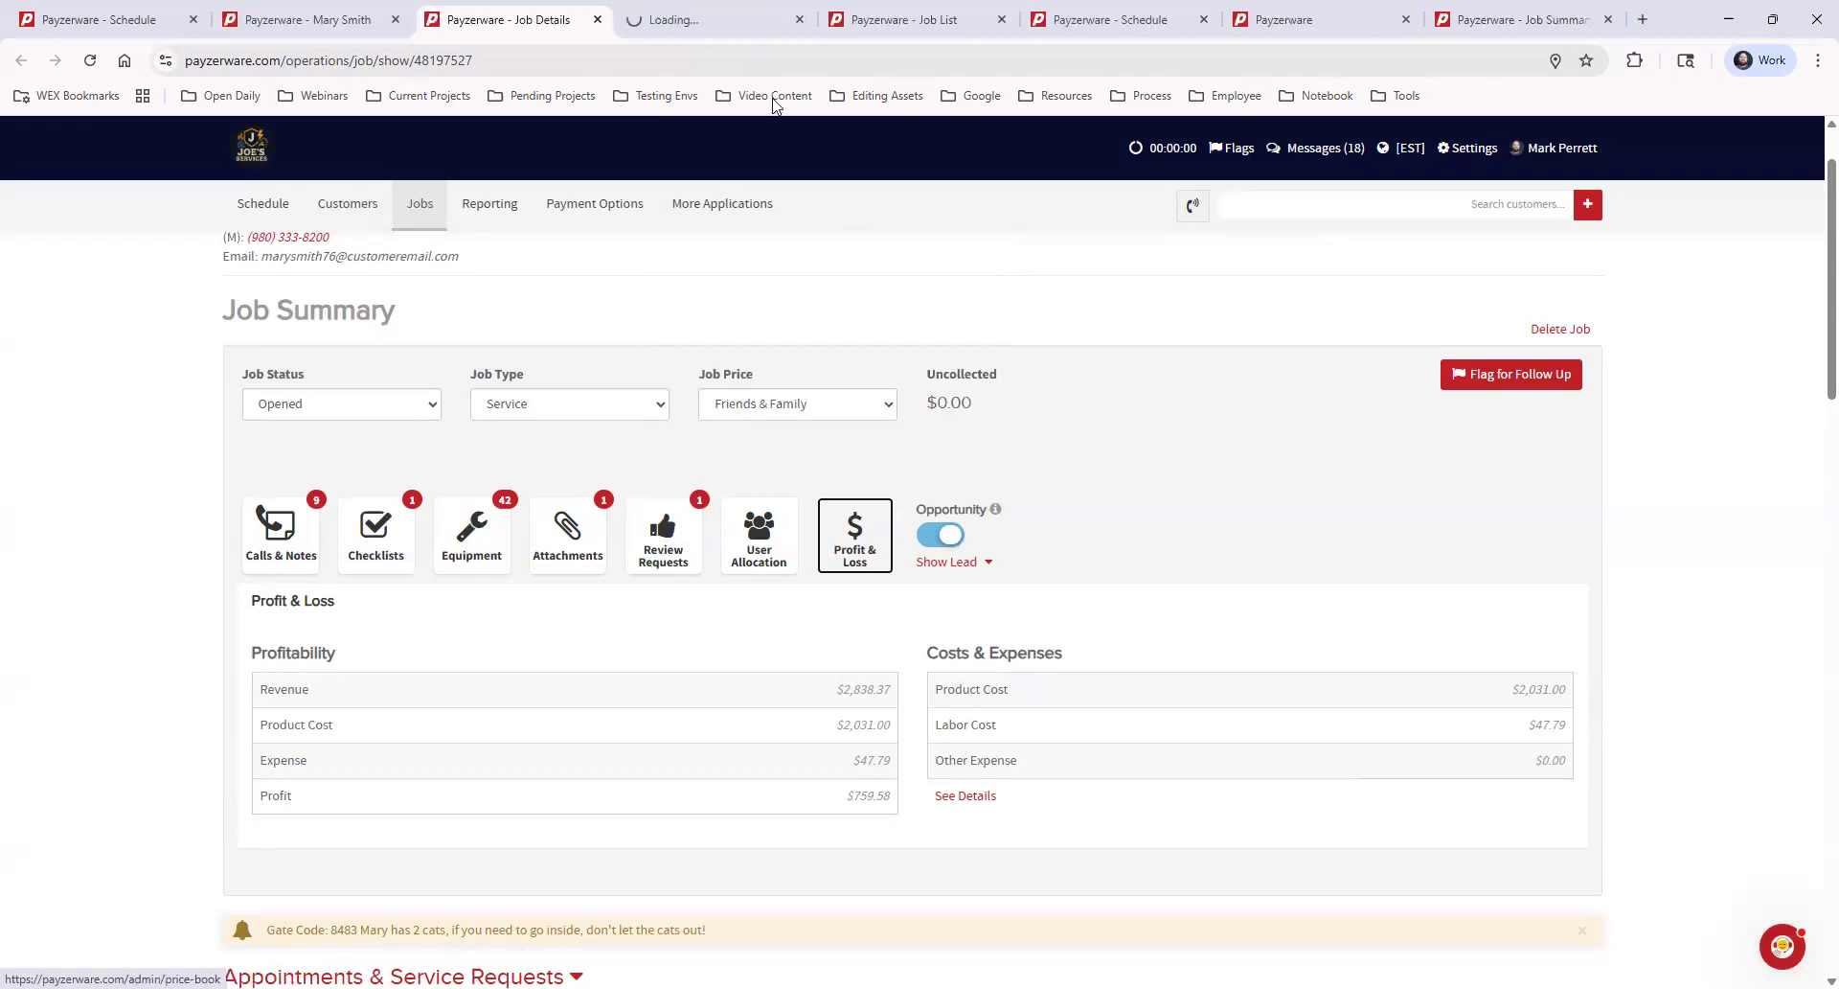
left_click(724, 23)
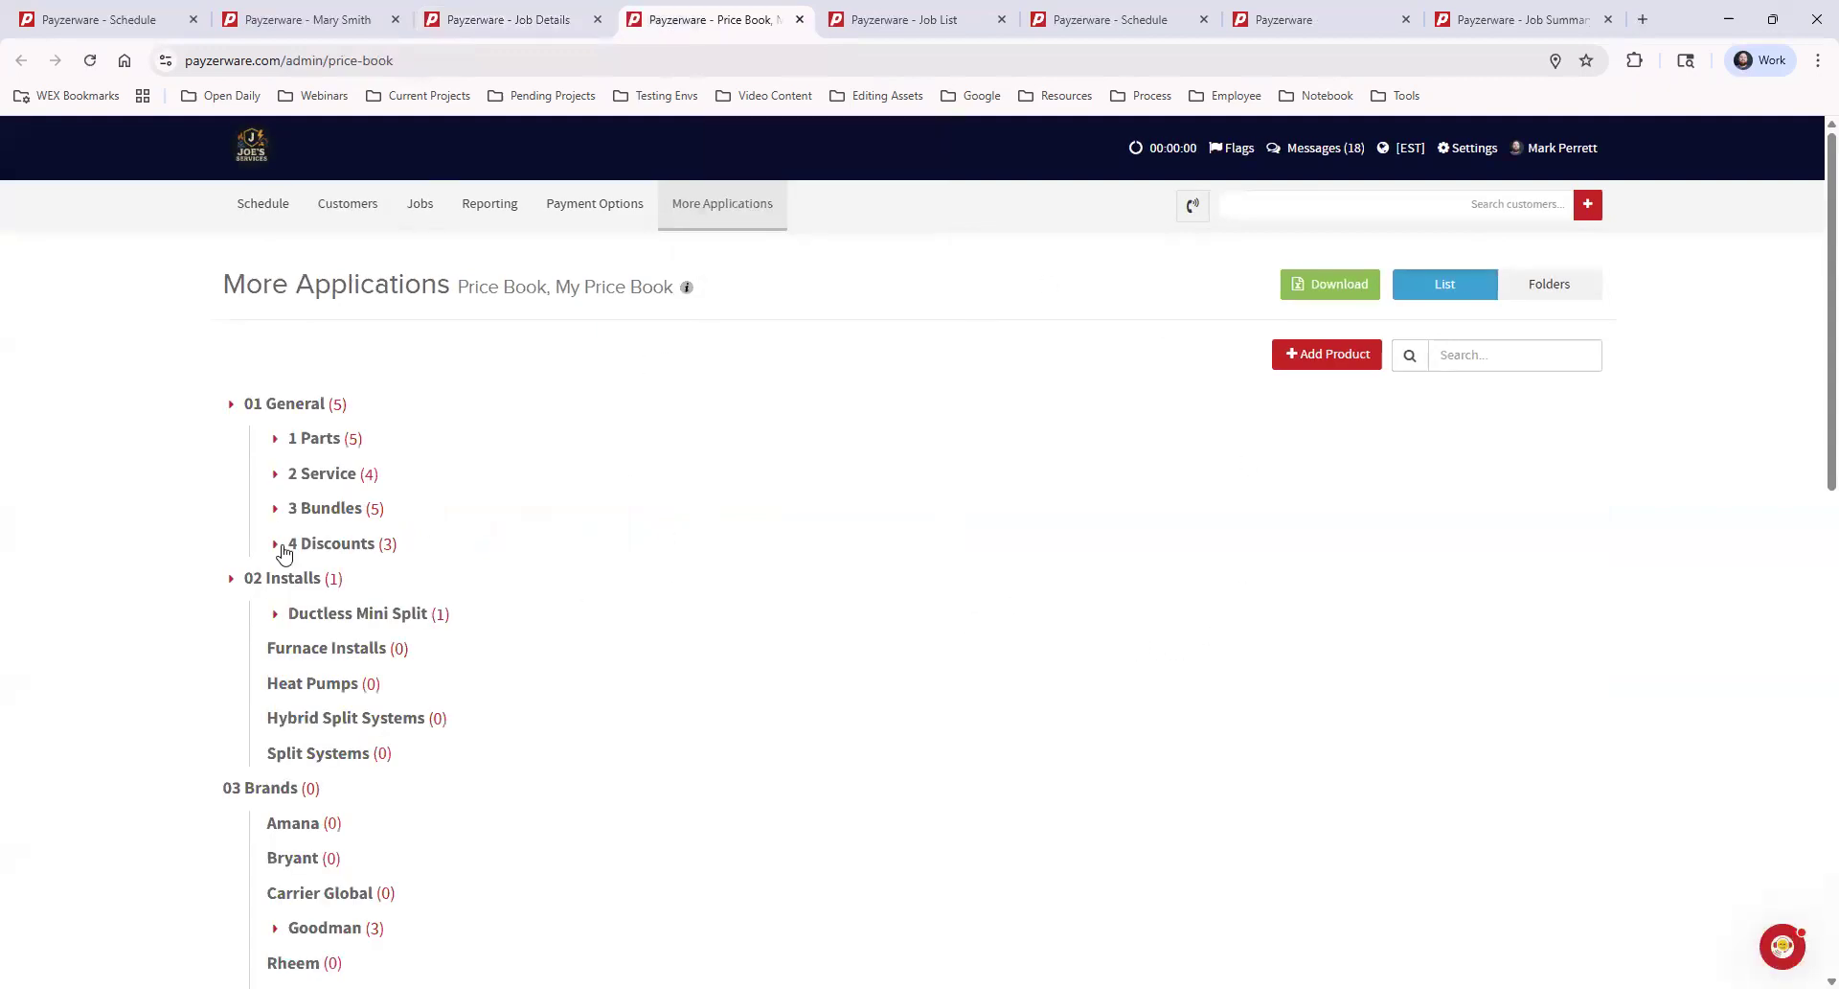
left_click(275, 441)
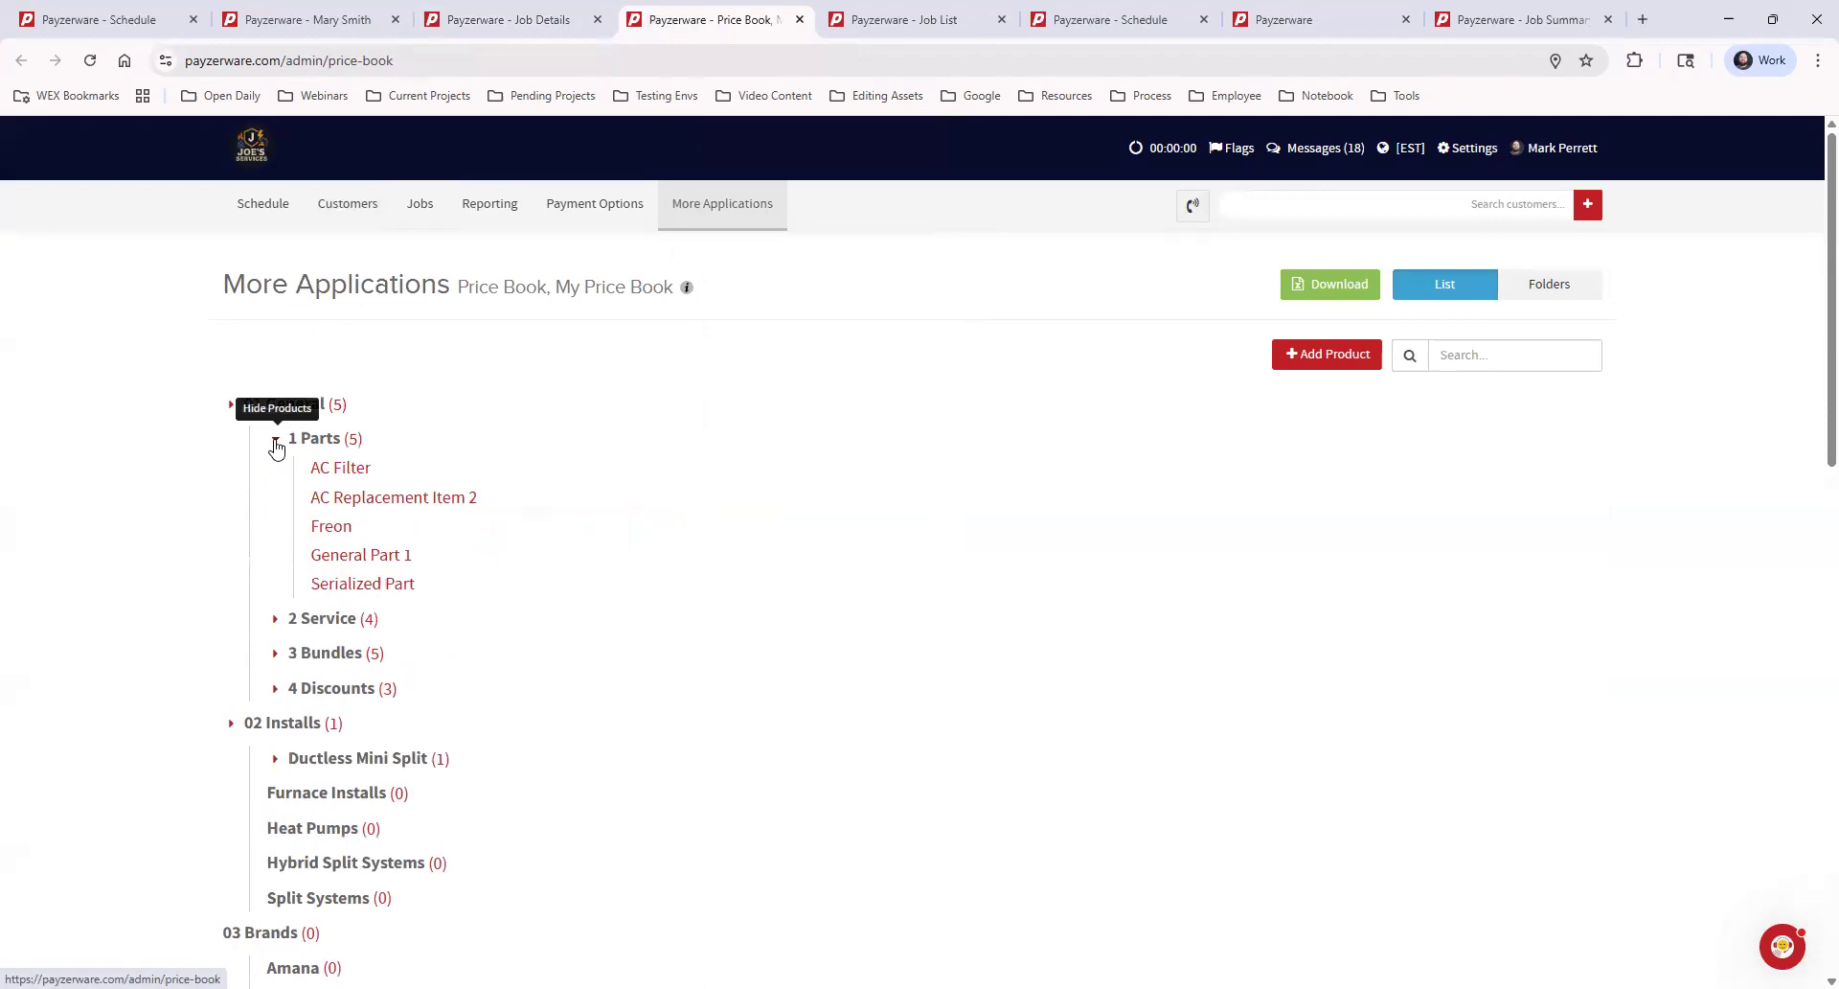
left_click(381, 557)
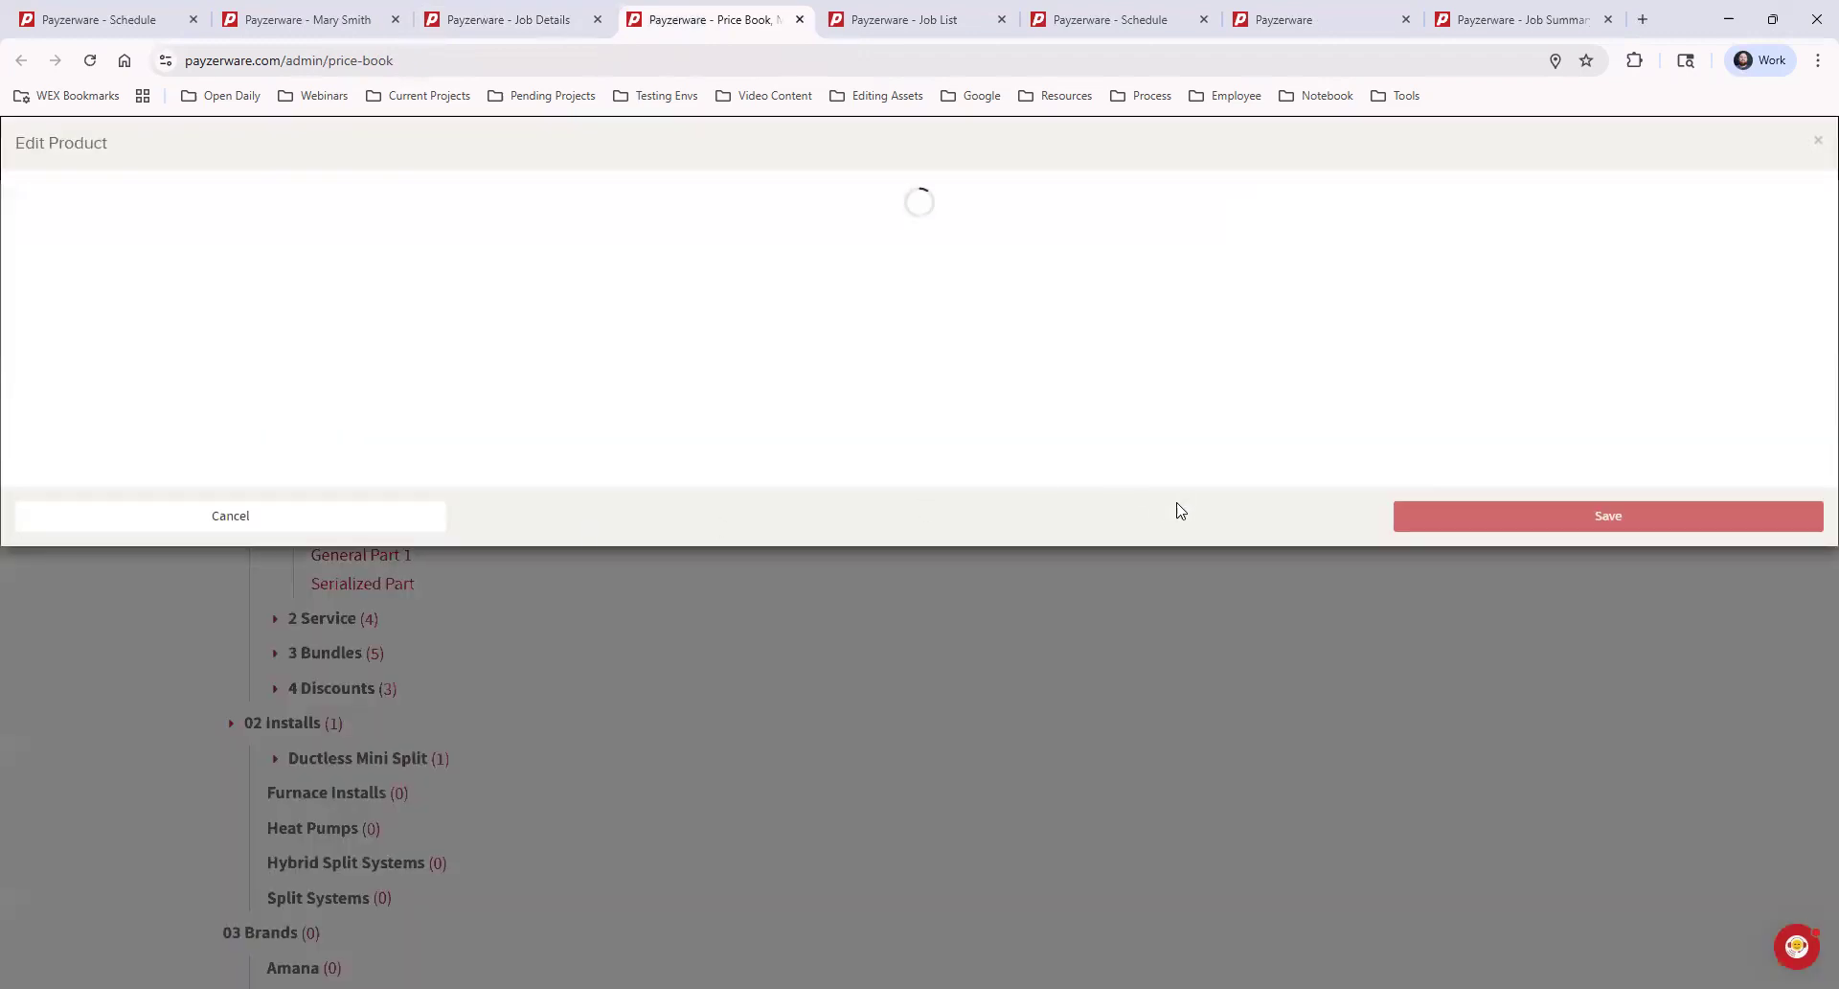
Look through the other open Payzerware tabs, including the Job List and the Job Summary report
left_click(1112, 20)
left_click(961, 26)
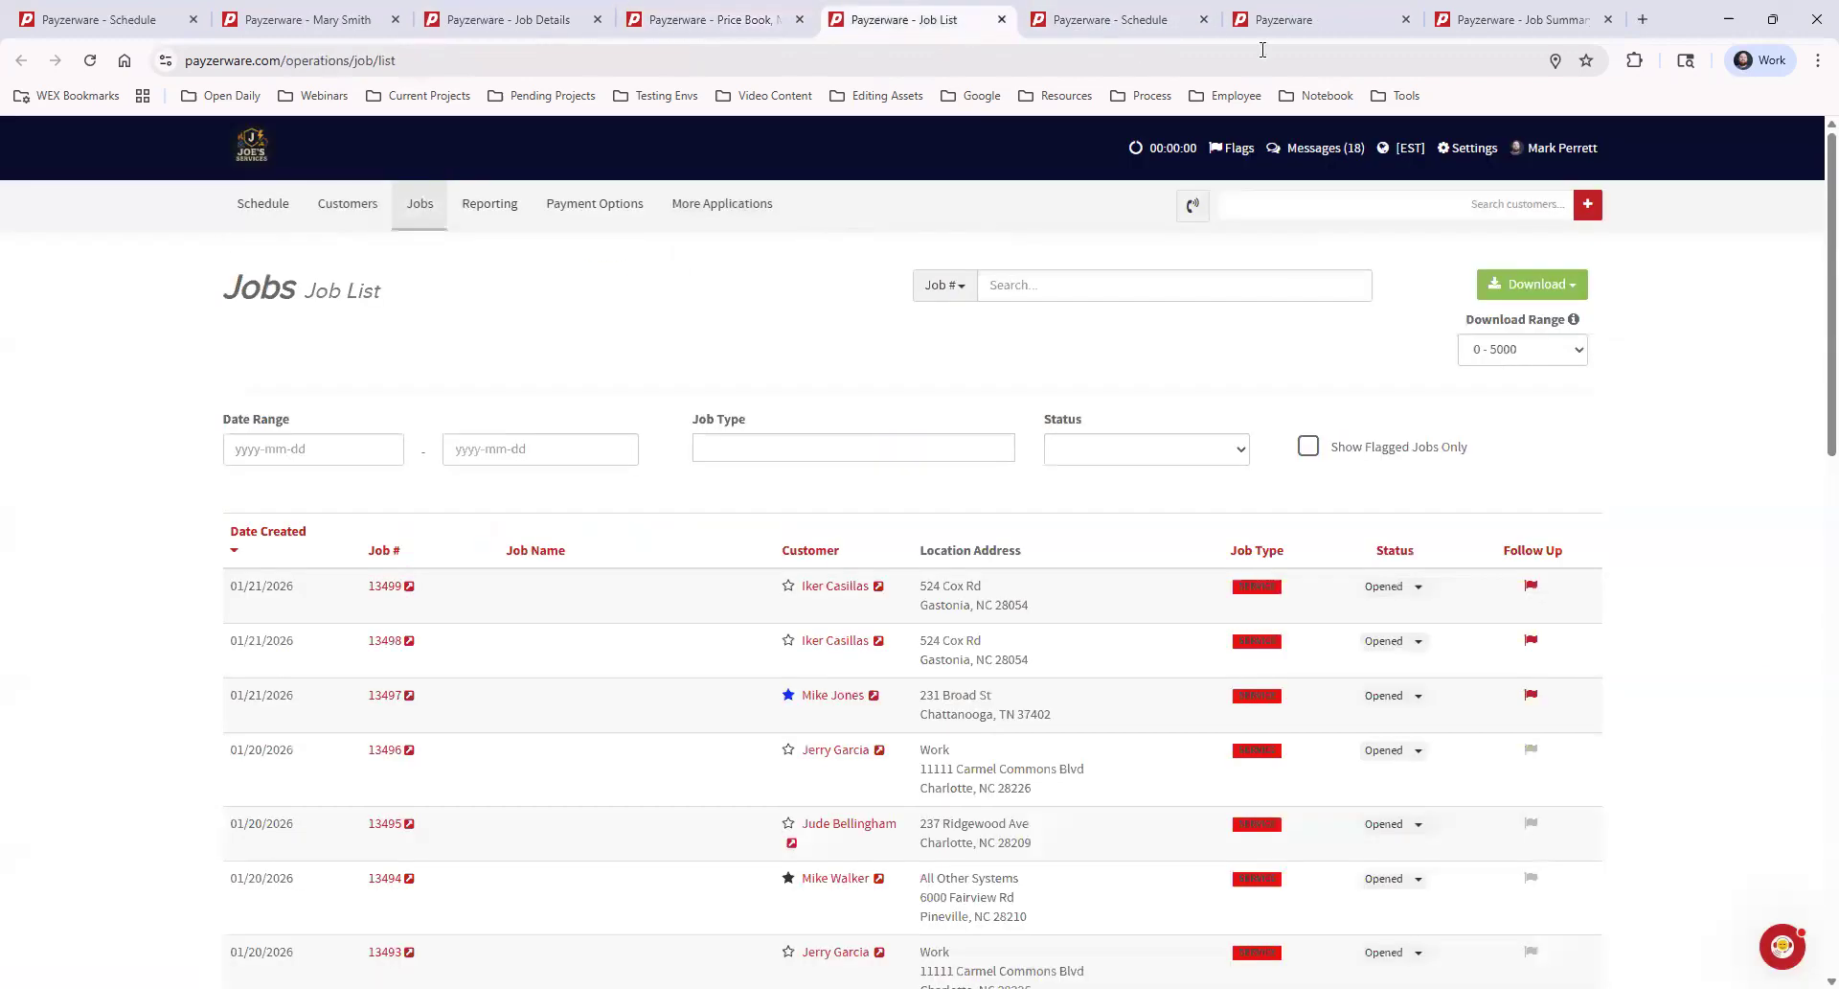
left_click(1317, 15)
left_click(1489, 21)
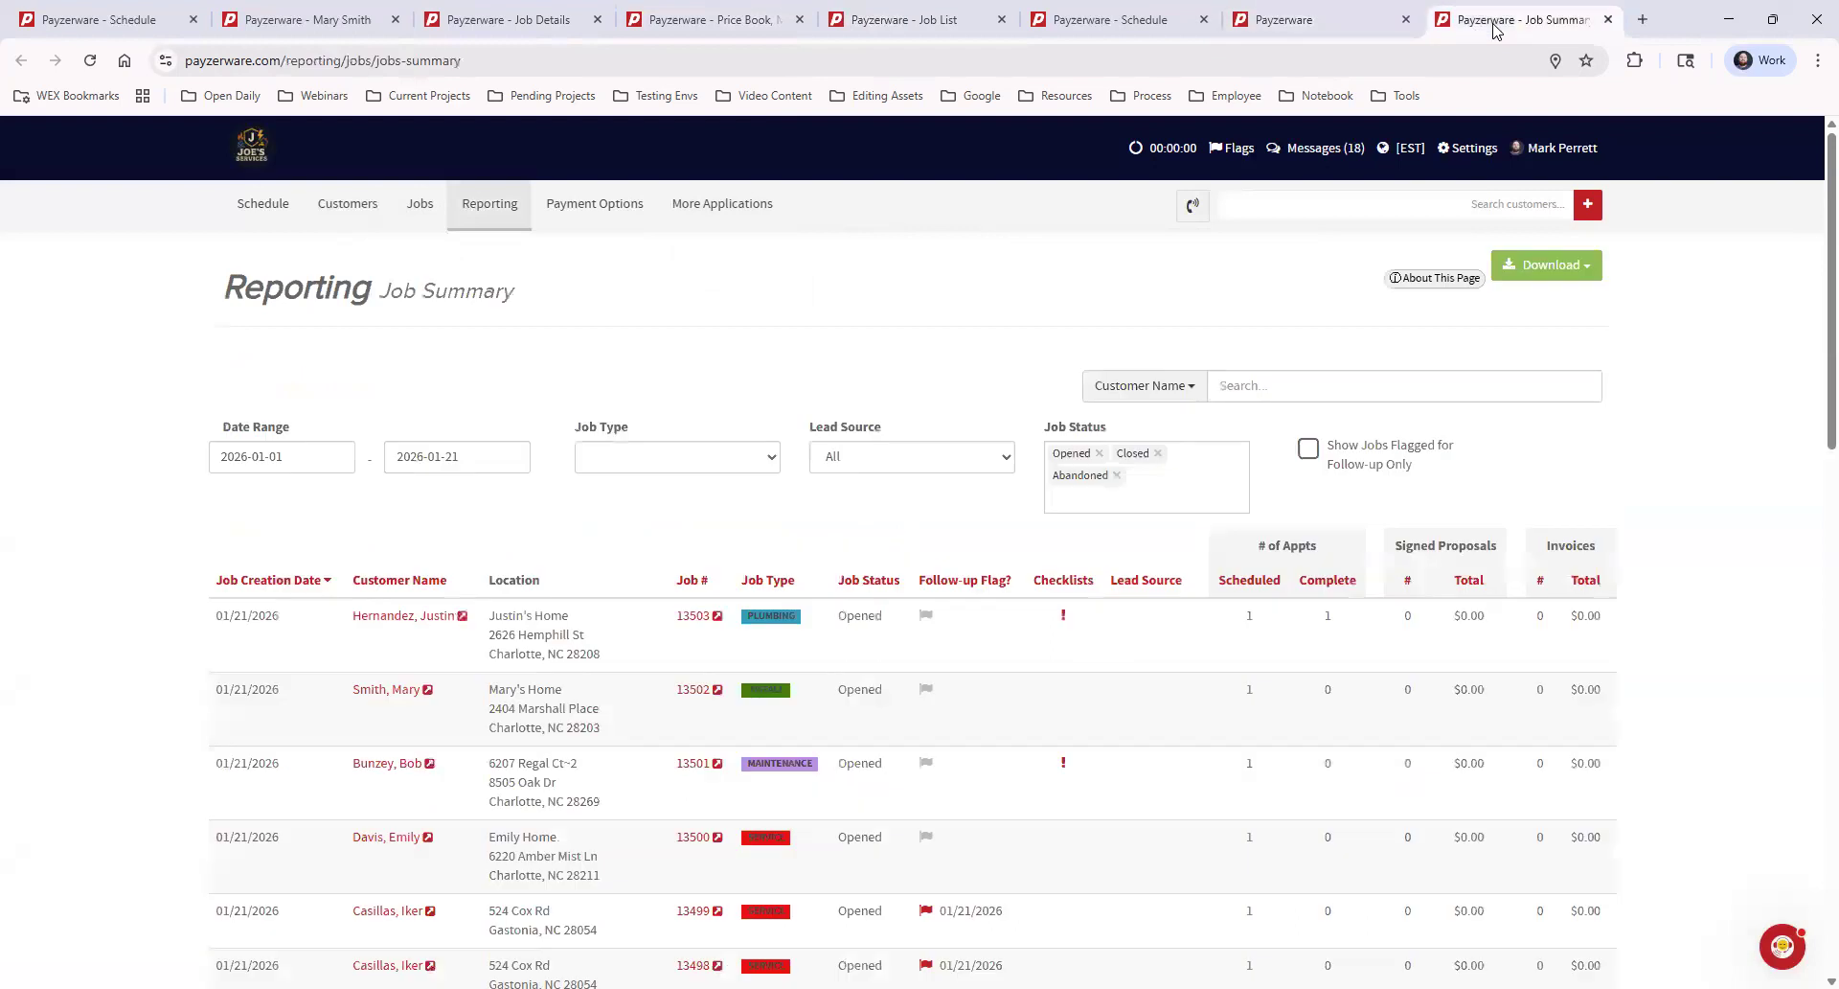
Check the Cost field of General Part 1 in the open price book product editor
left_click(505, 18)
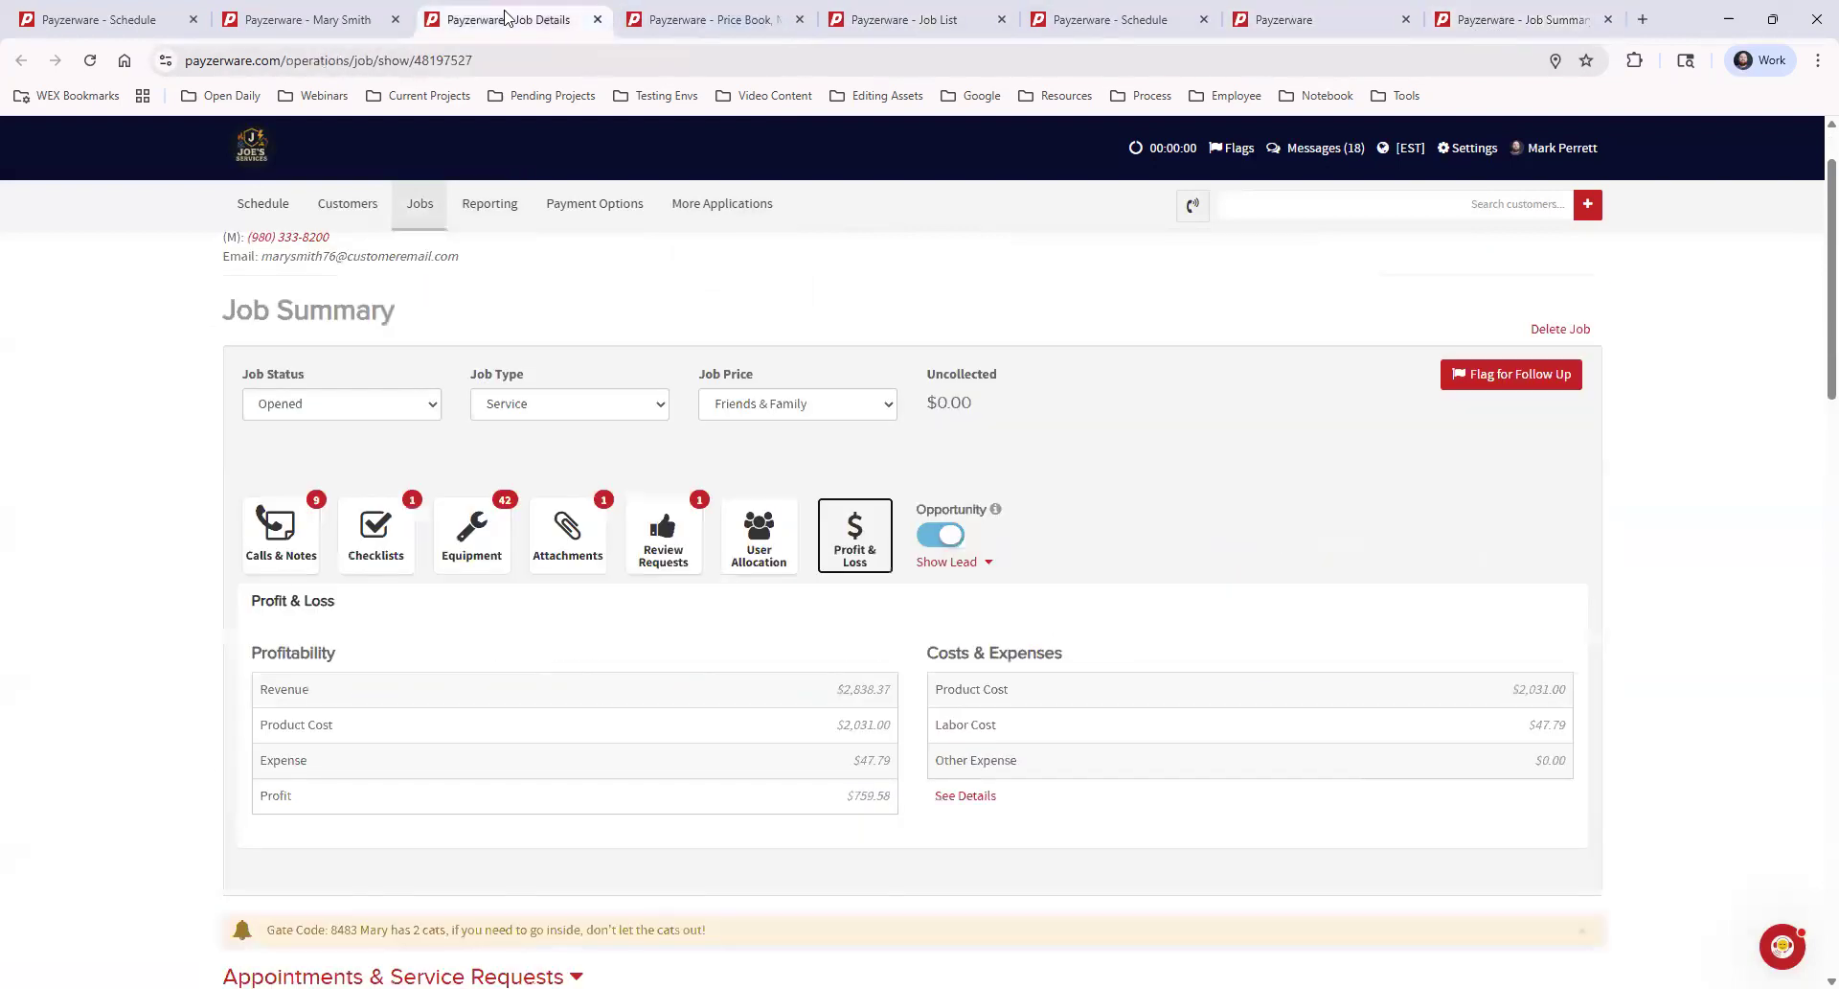
left_click(725, 21)
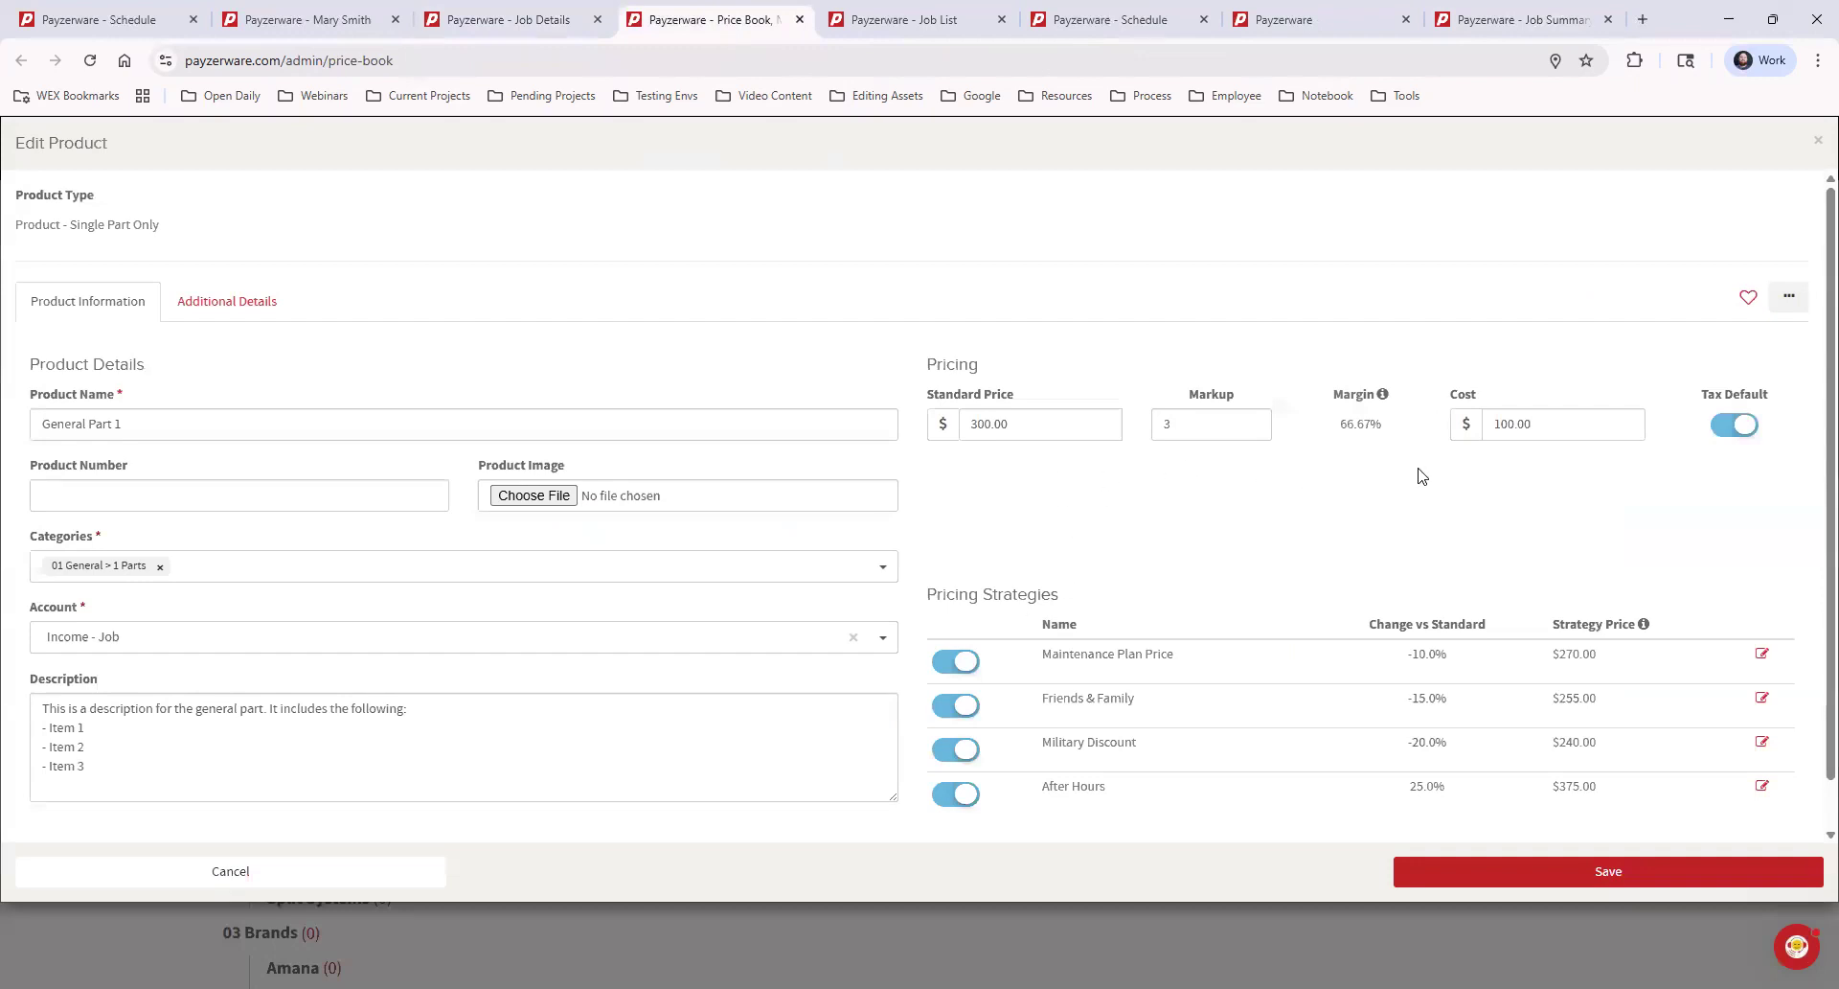
left_click_drag(1552, 424, 1489, 424)
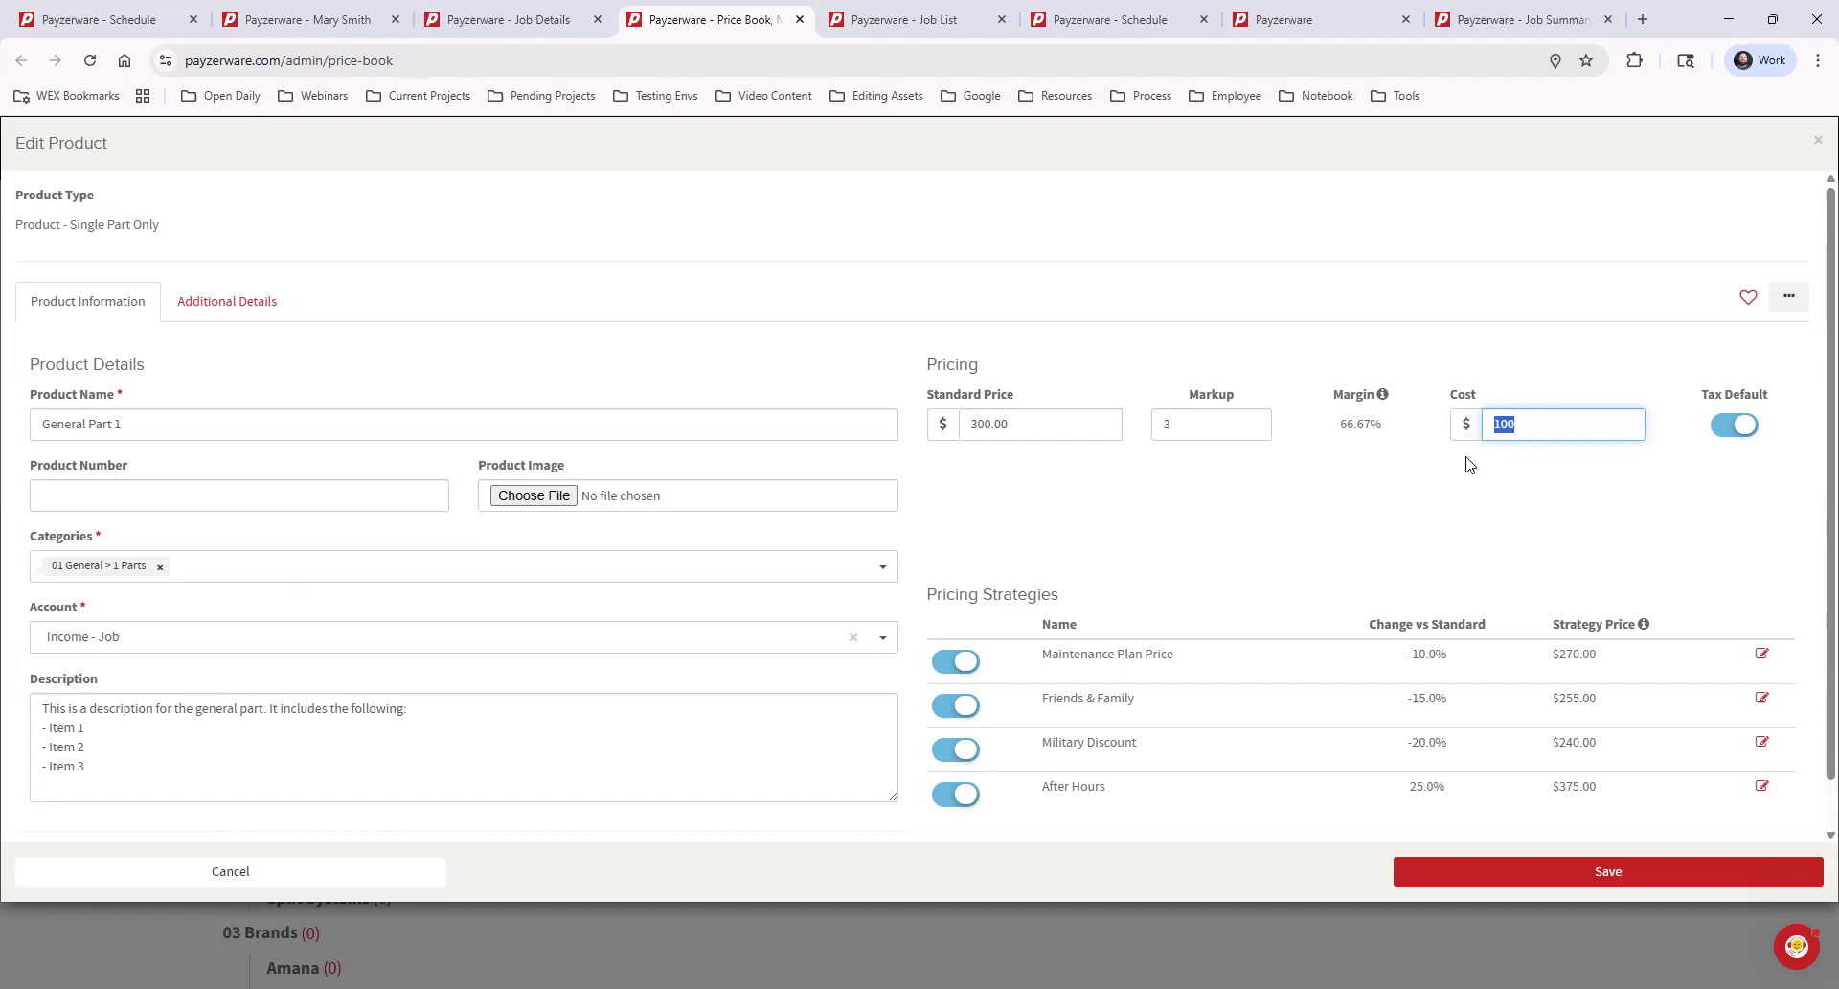
Return to the job details and examine the Product Cost and Labor Cost entries under Costs & Expenses
left_click(517, 19)
left_click_drag(932, 689, 1070, 699)
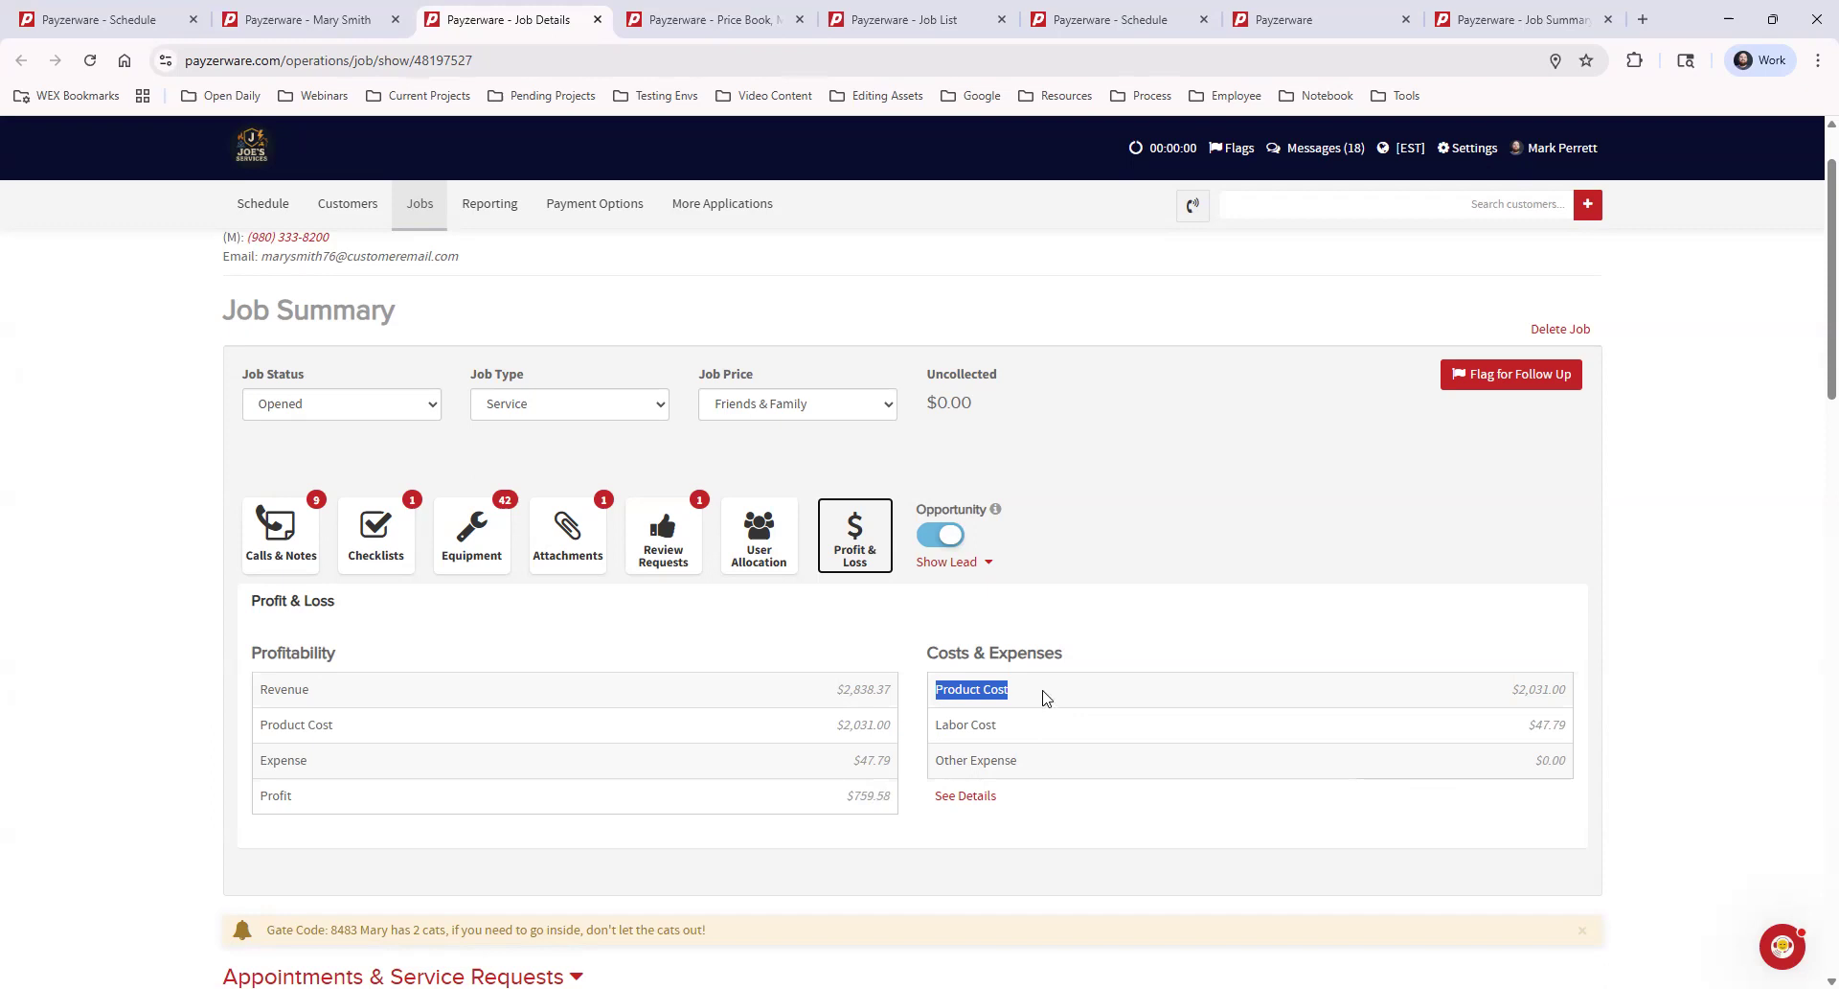
left_click_drag(1006, 725, 939, 724)
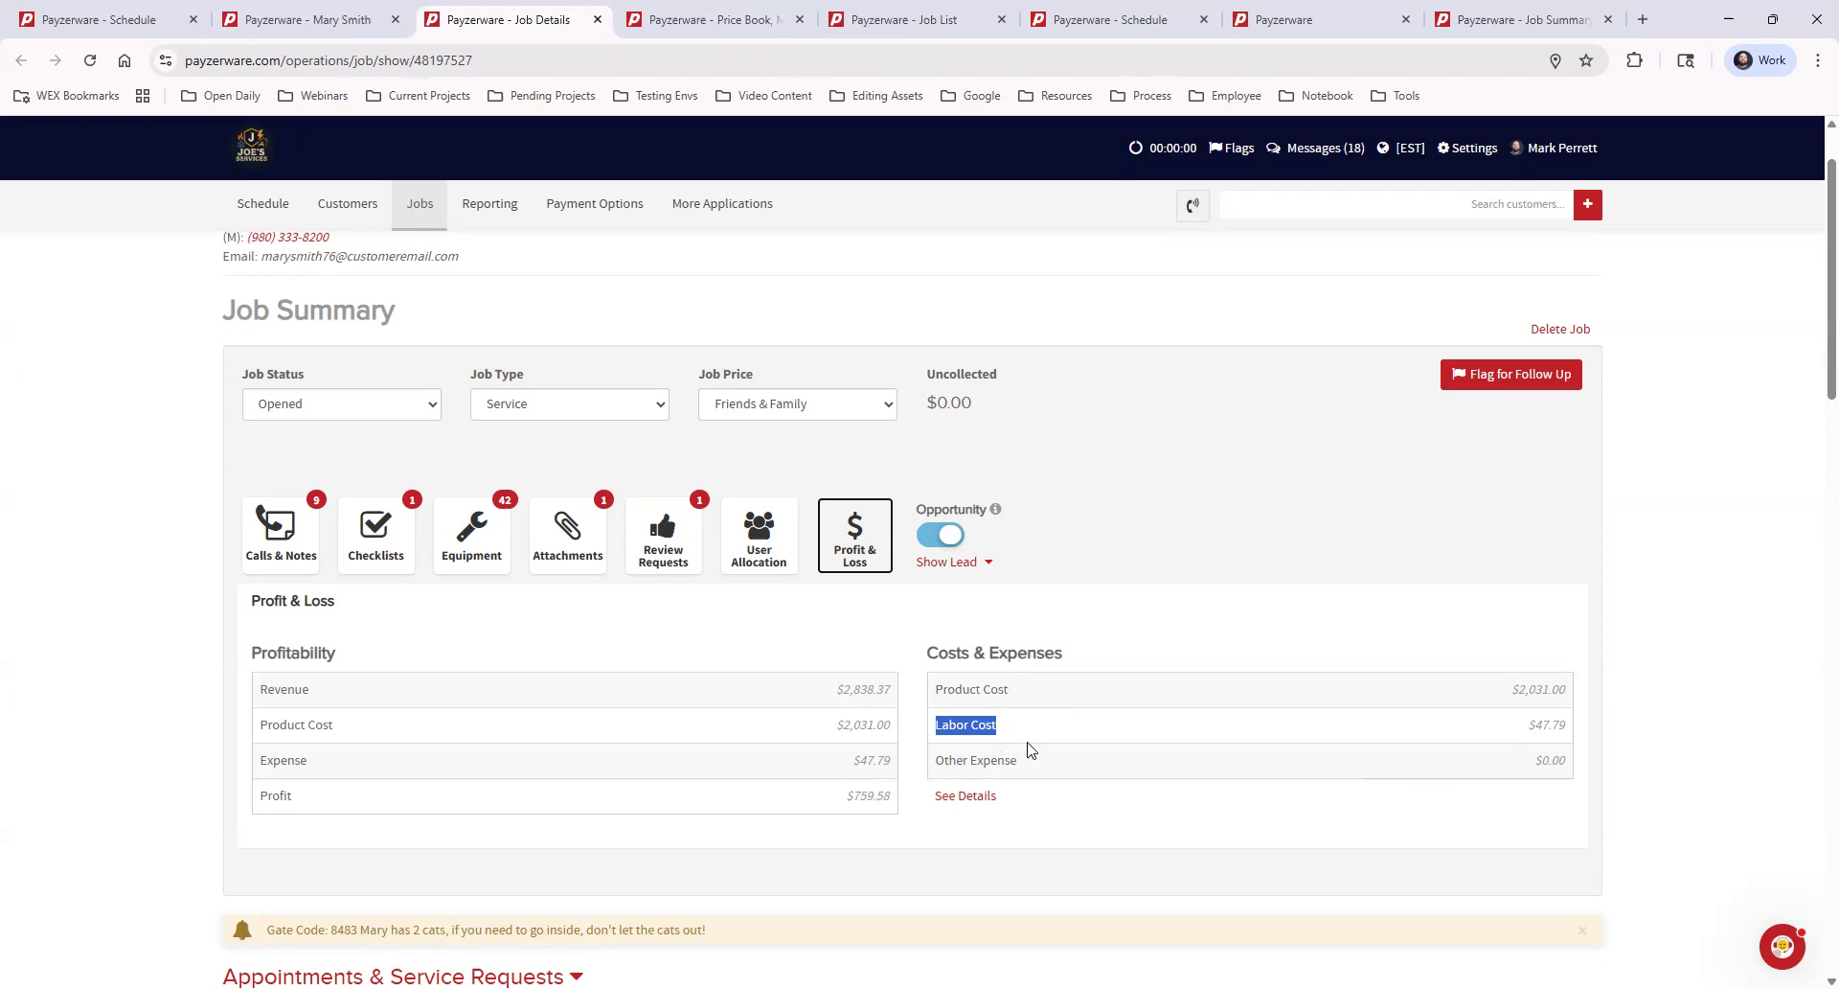
Open the first field technician's details from the User Management users list and check the Labor Cost / Hr. field
left_click(1467, 152)
mouse_move(1419, 401)
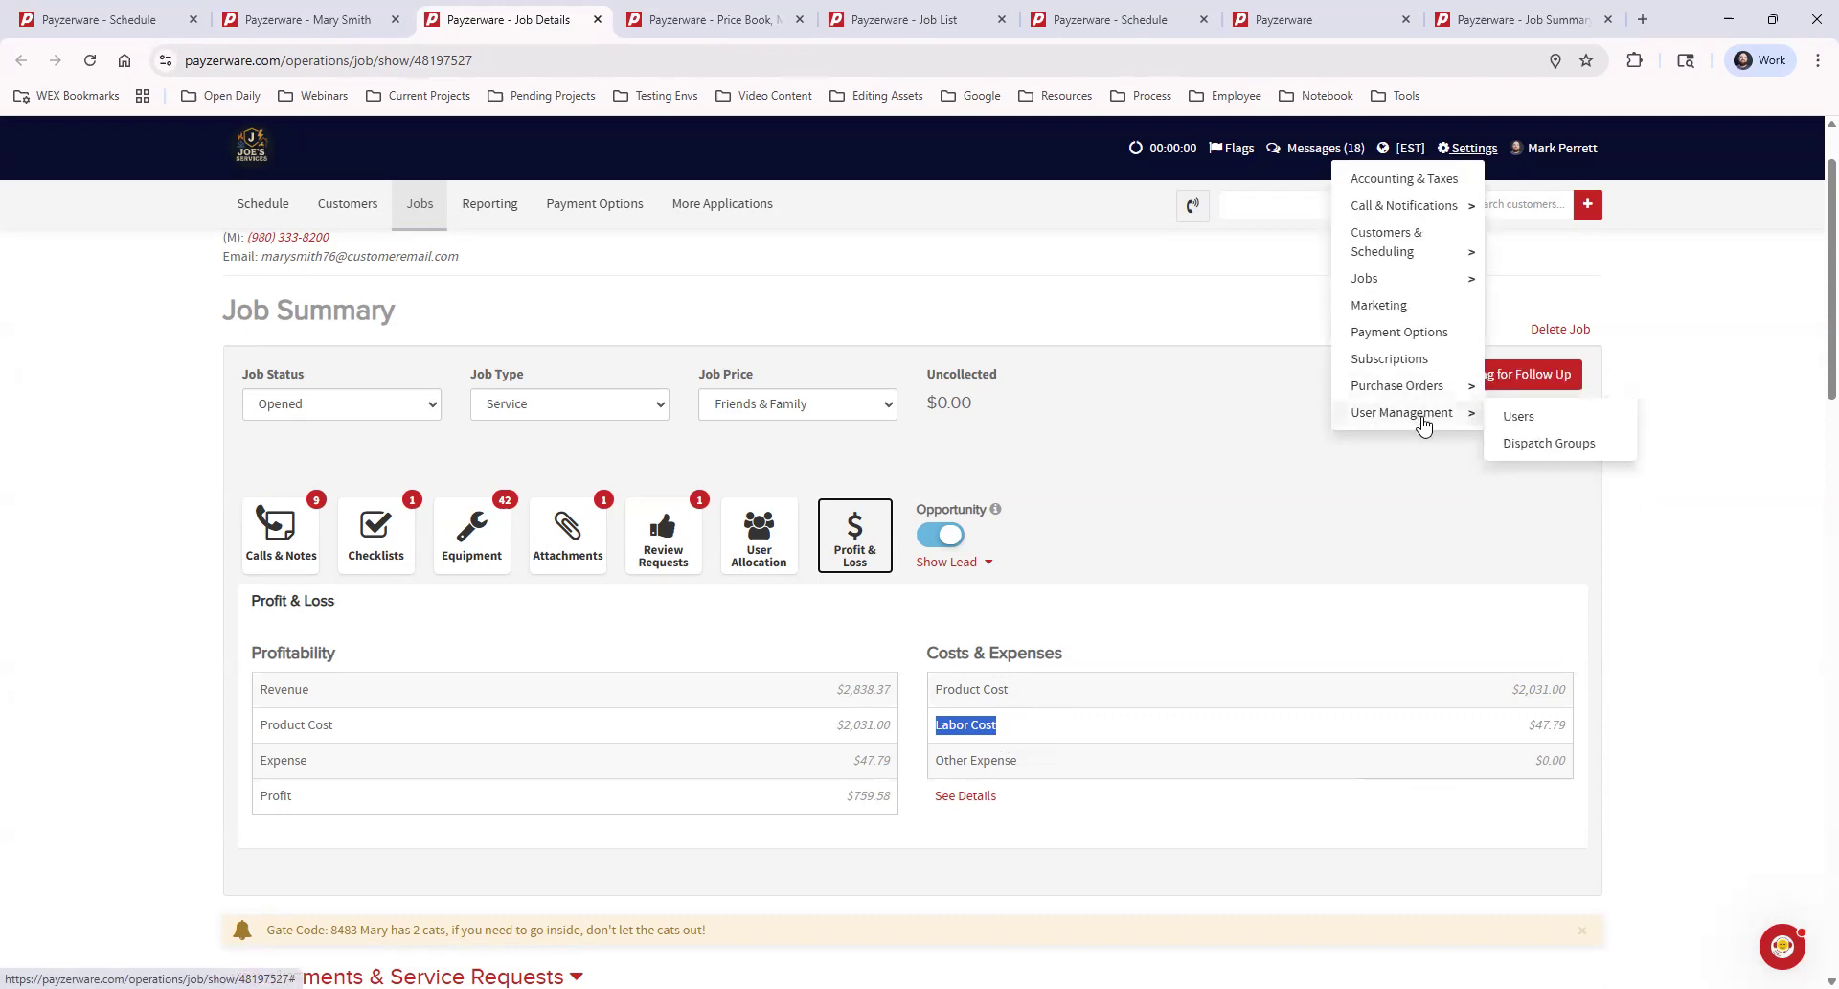
left_click(1566, 419)
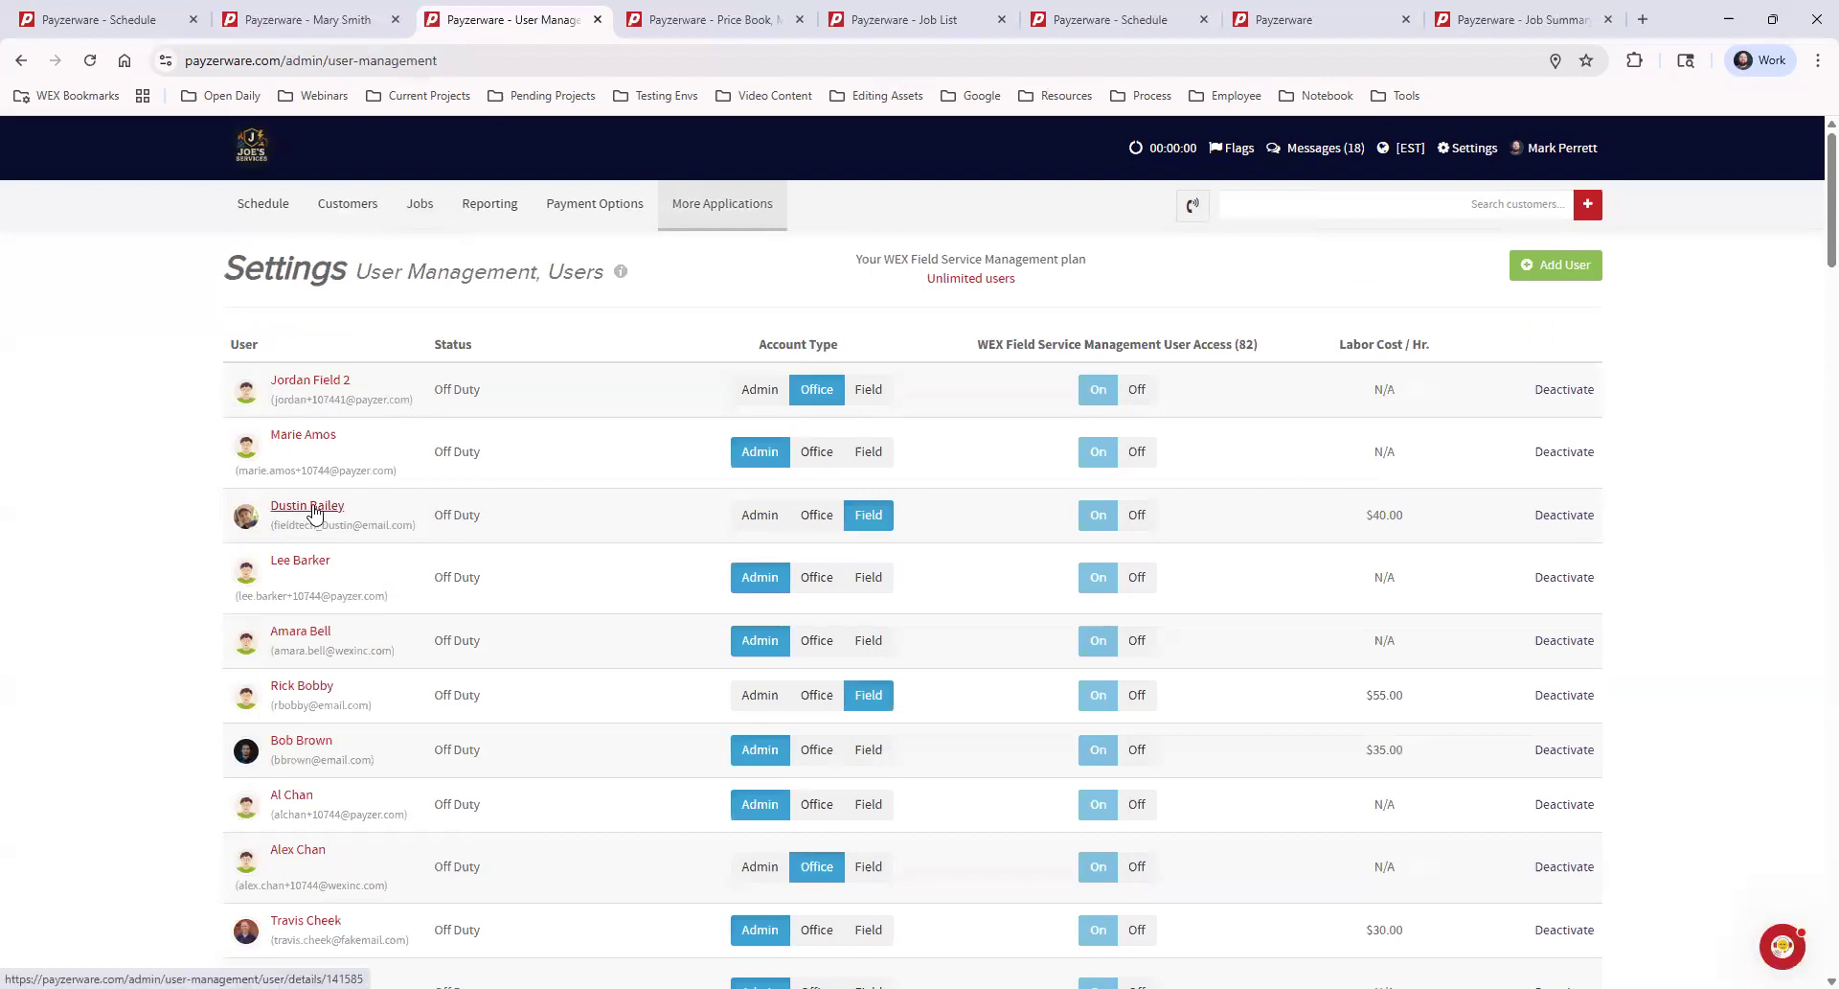
left_click(307, 506)
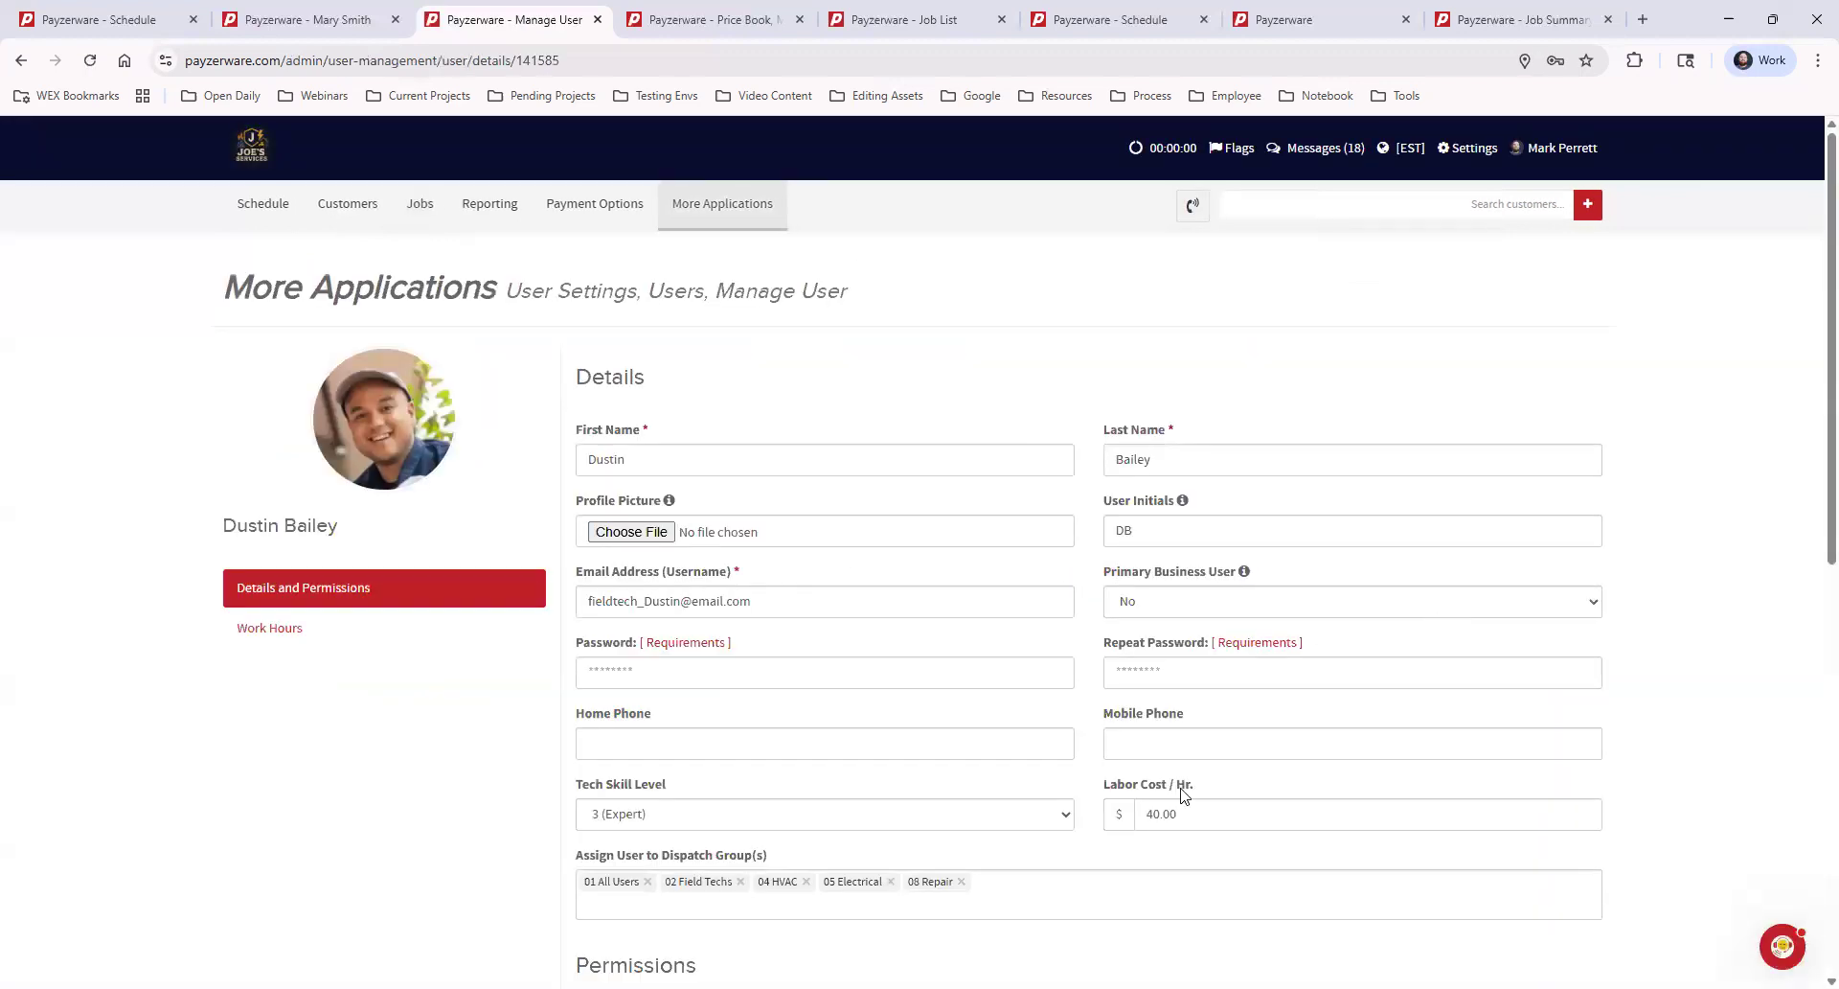
left_click_drag(1104, 787, 1209, 787)
left_click(1201, 808)
Go back to the job details page and reopen its Profit & Loss breakdown
left_click(20, 60)
left_click(20, 60)
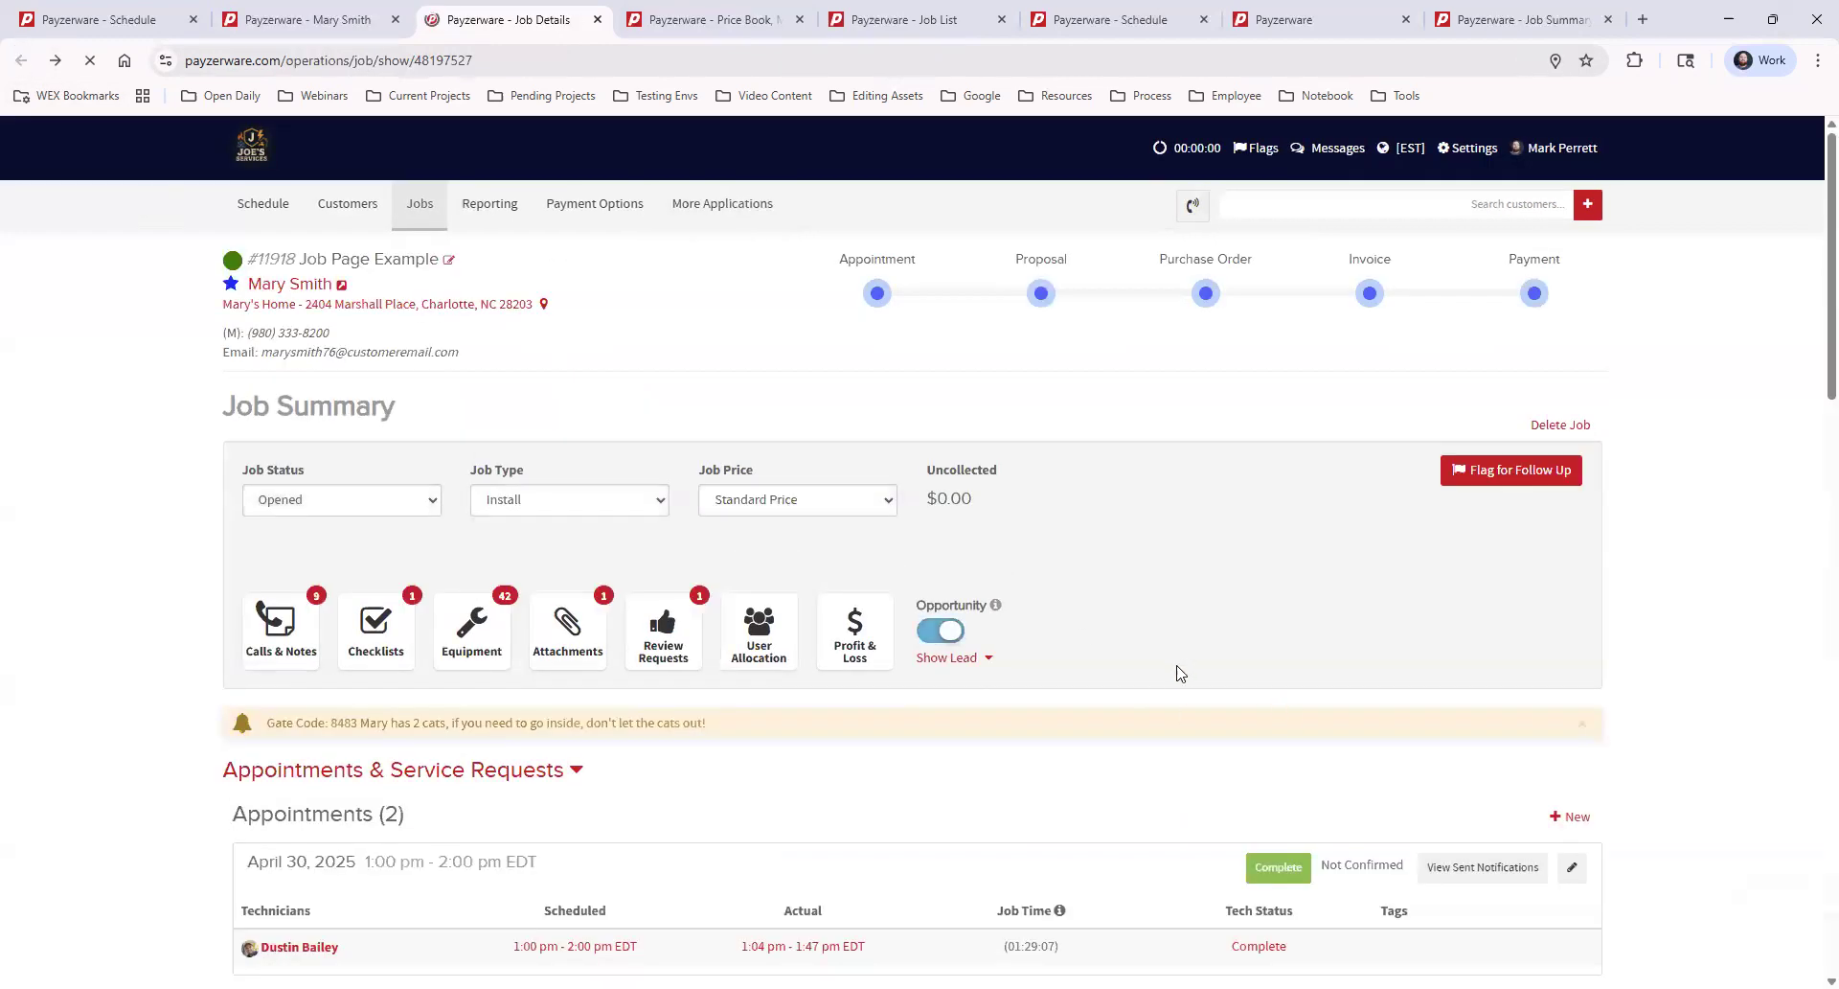
scroll(845, 342, "down", 4)
left_click(849, 270)
scroll(1130, 671, "up", 3)
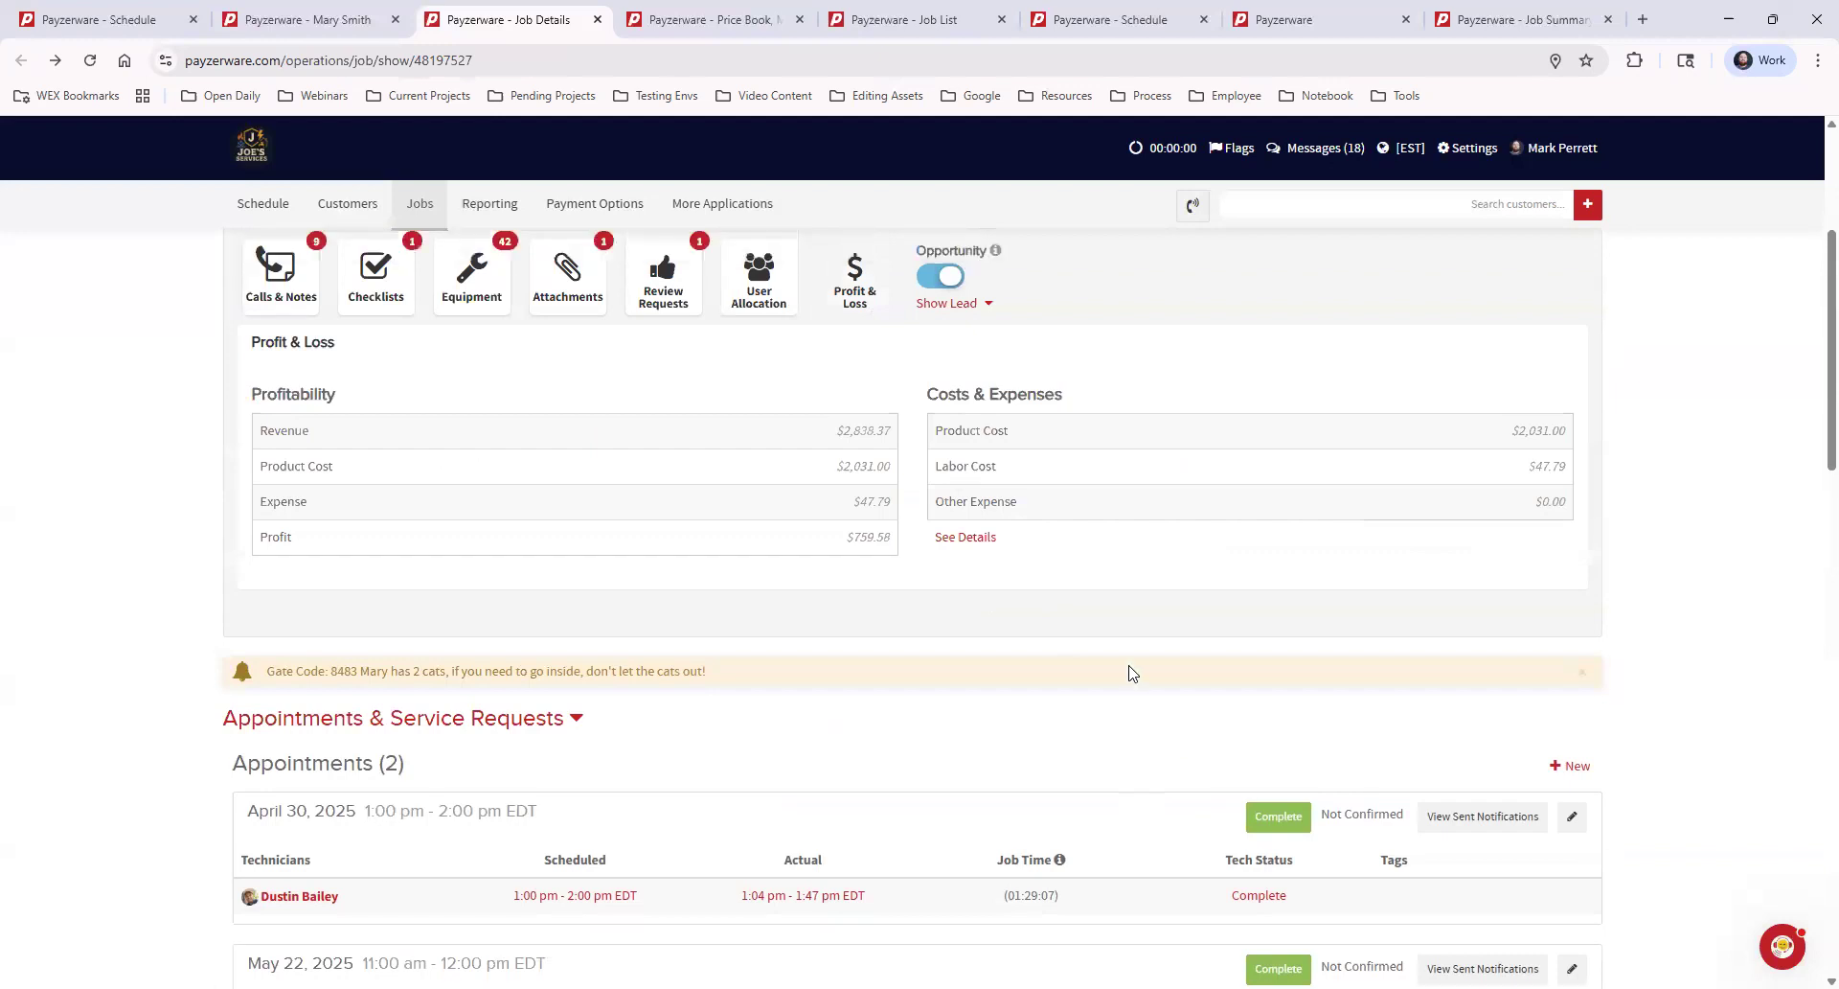
Examine the labor cost, revenue and profit in the Profit & Loss breakdown, and view the User Management settings options
left_click_drag(936, 724, 1146, 726)
left_click(1149, 720)
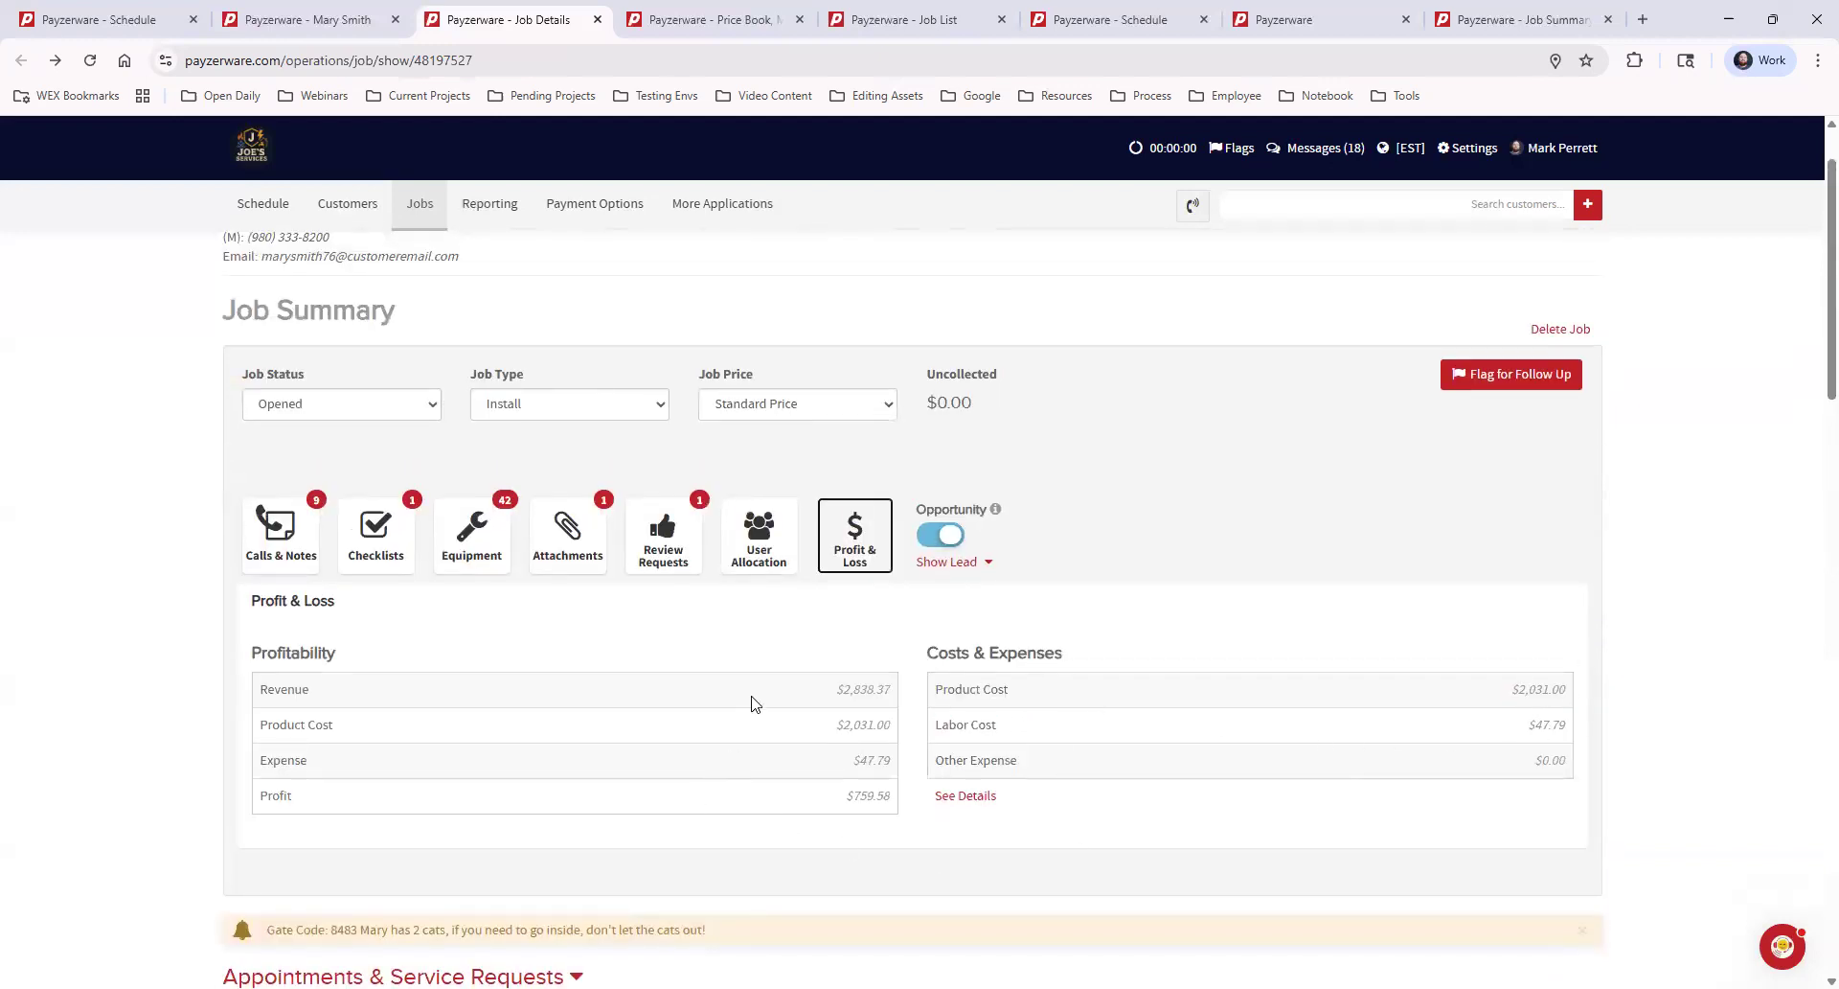
left_click_drag(832, 690, 1027, 730)
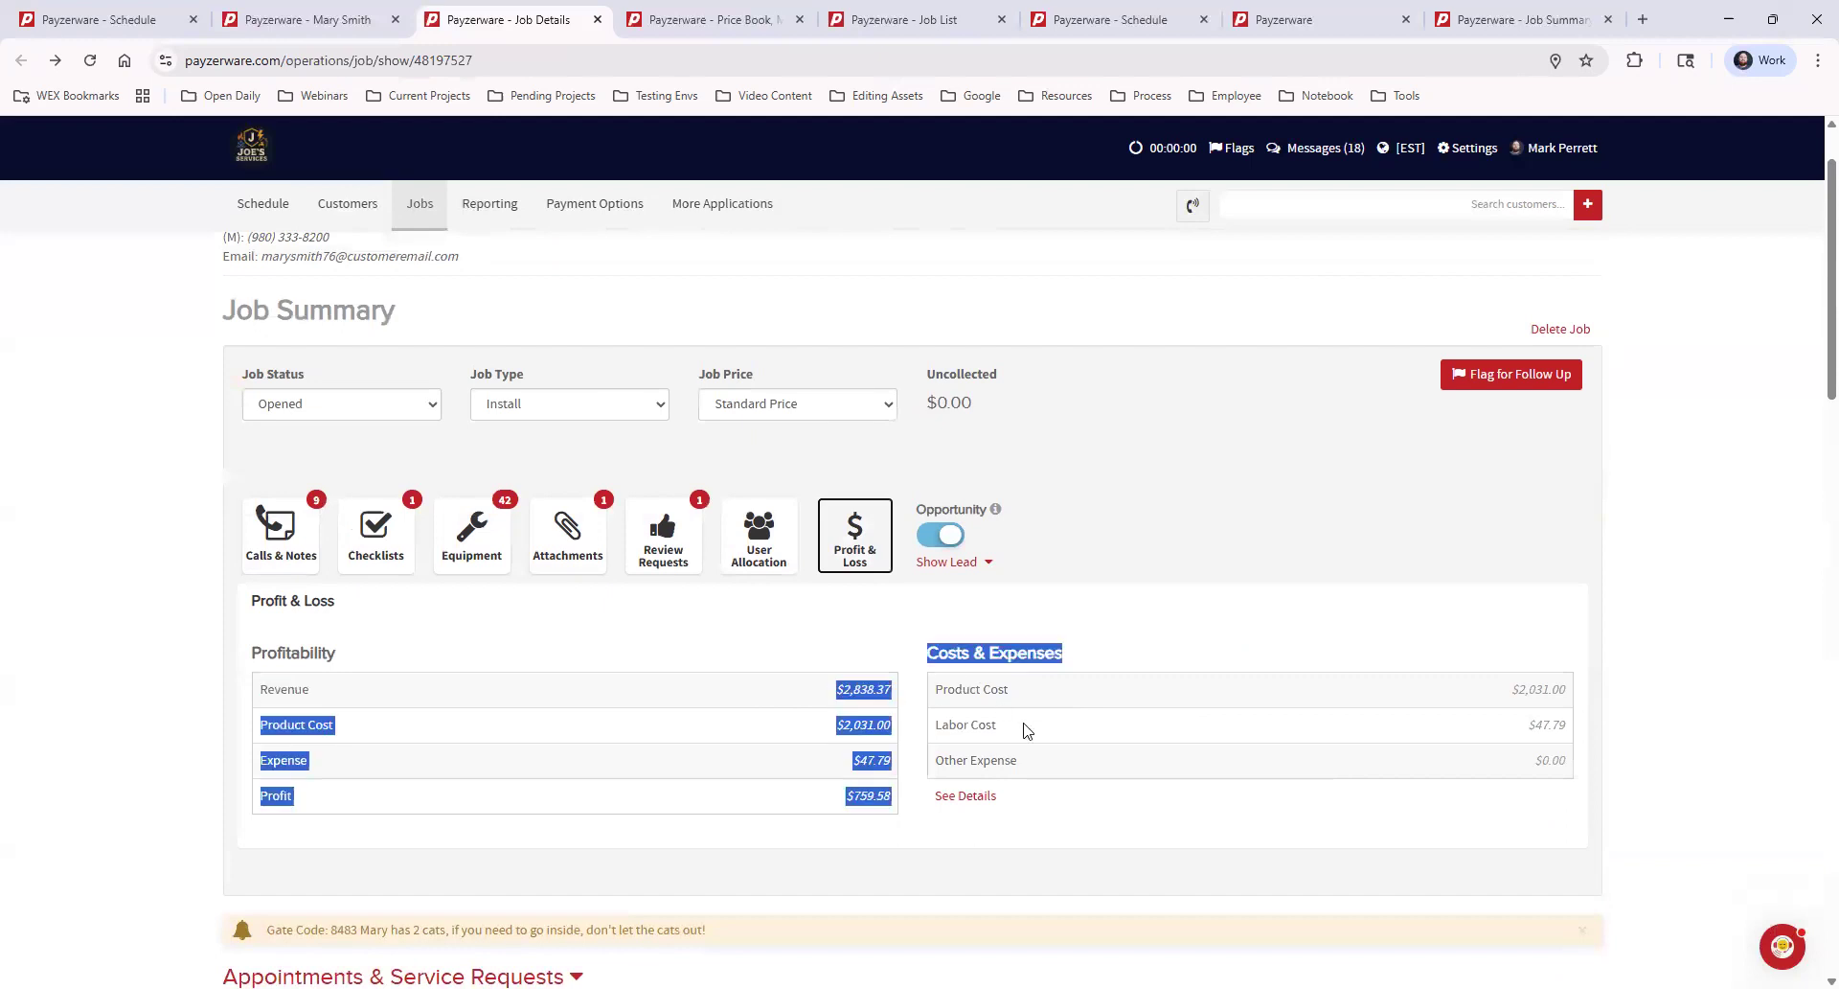
left_click_drag(845, 797, 903, 801)
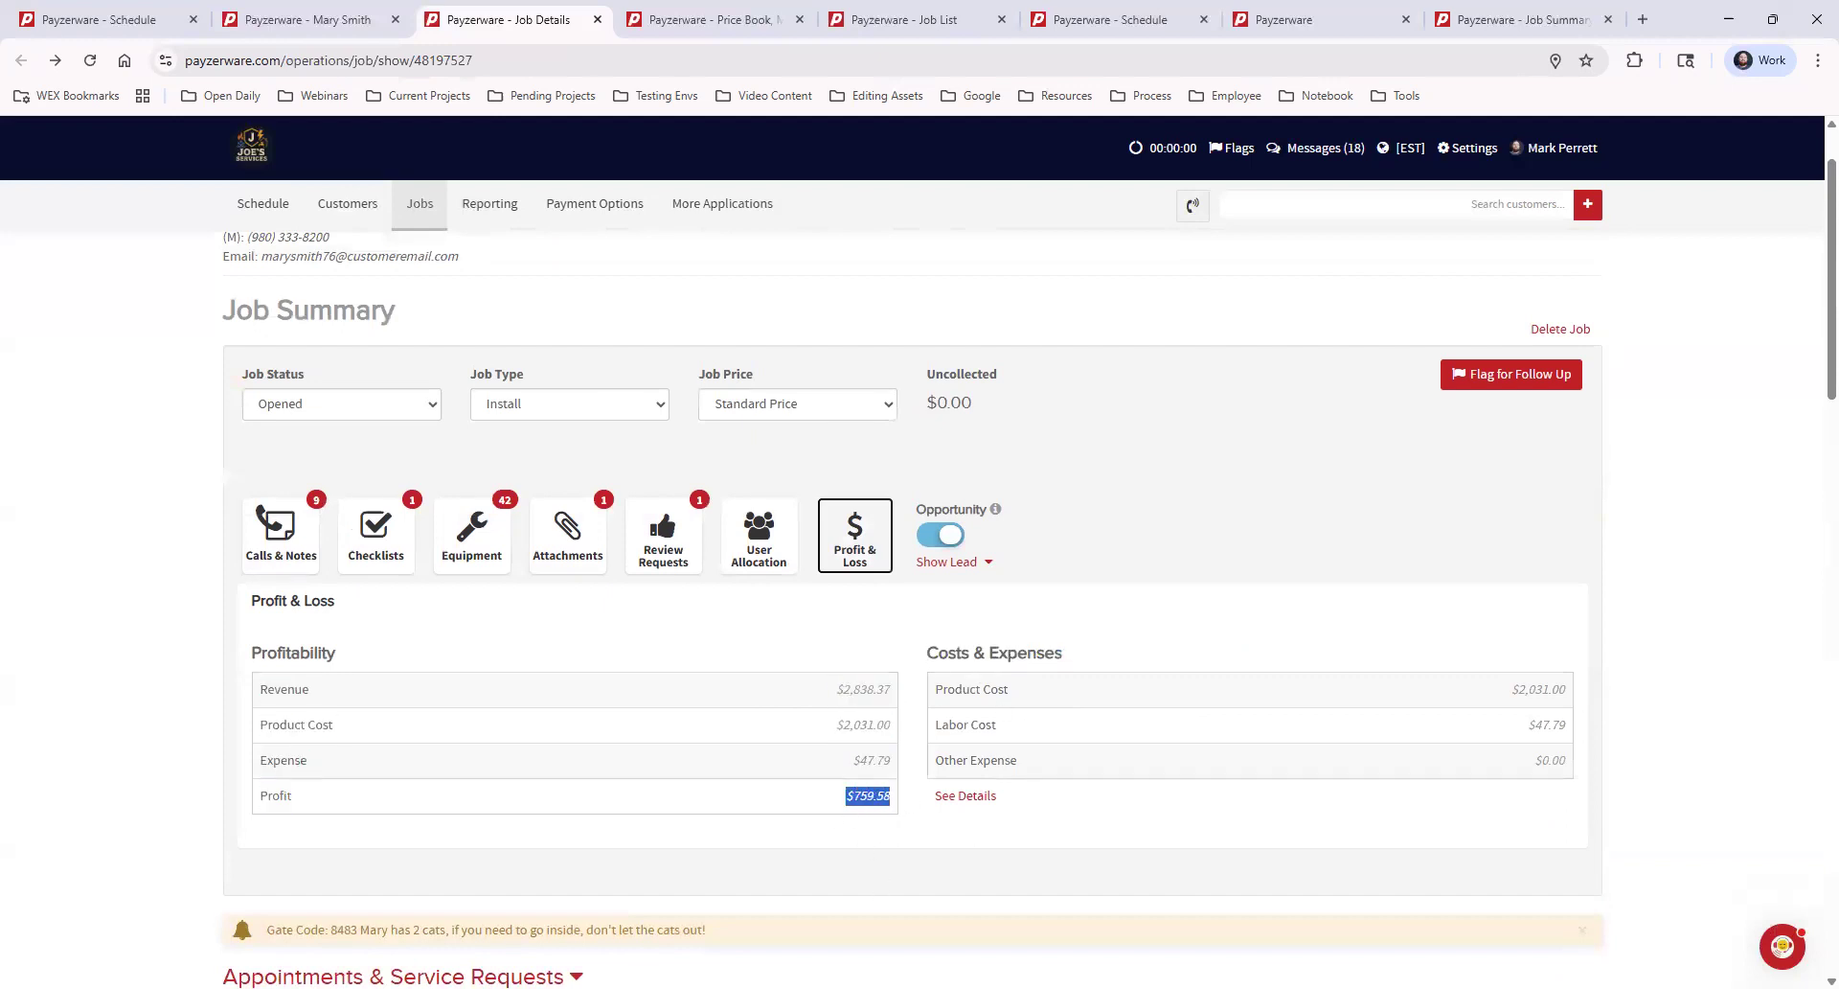
left_click(1119, 830)
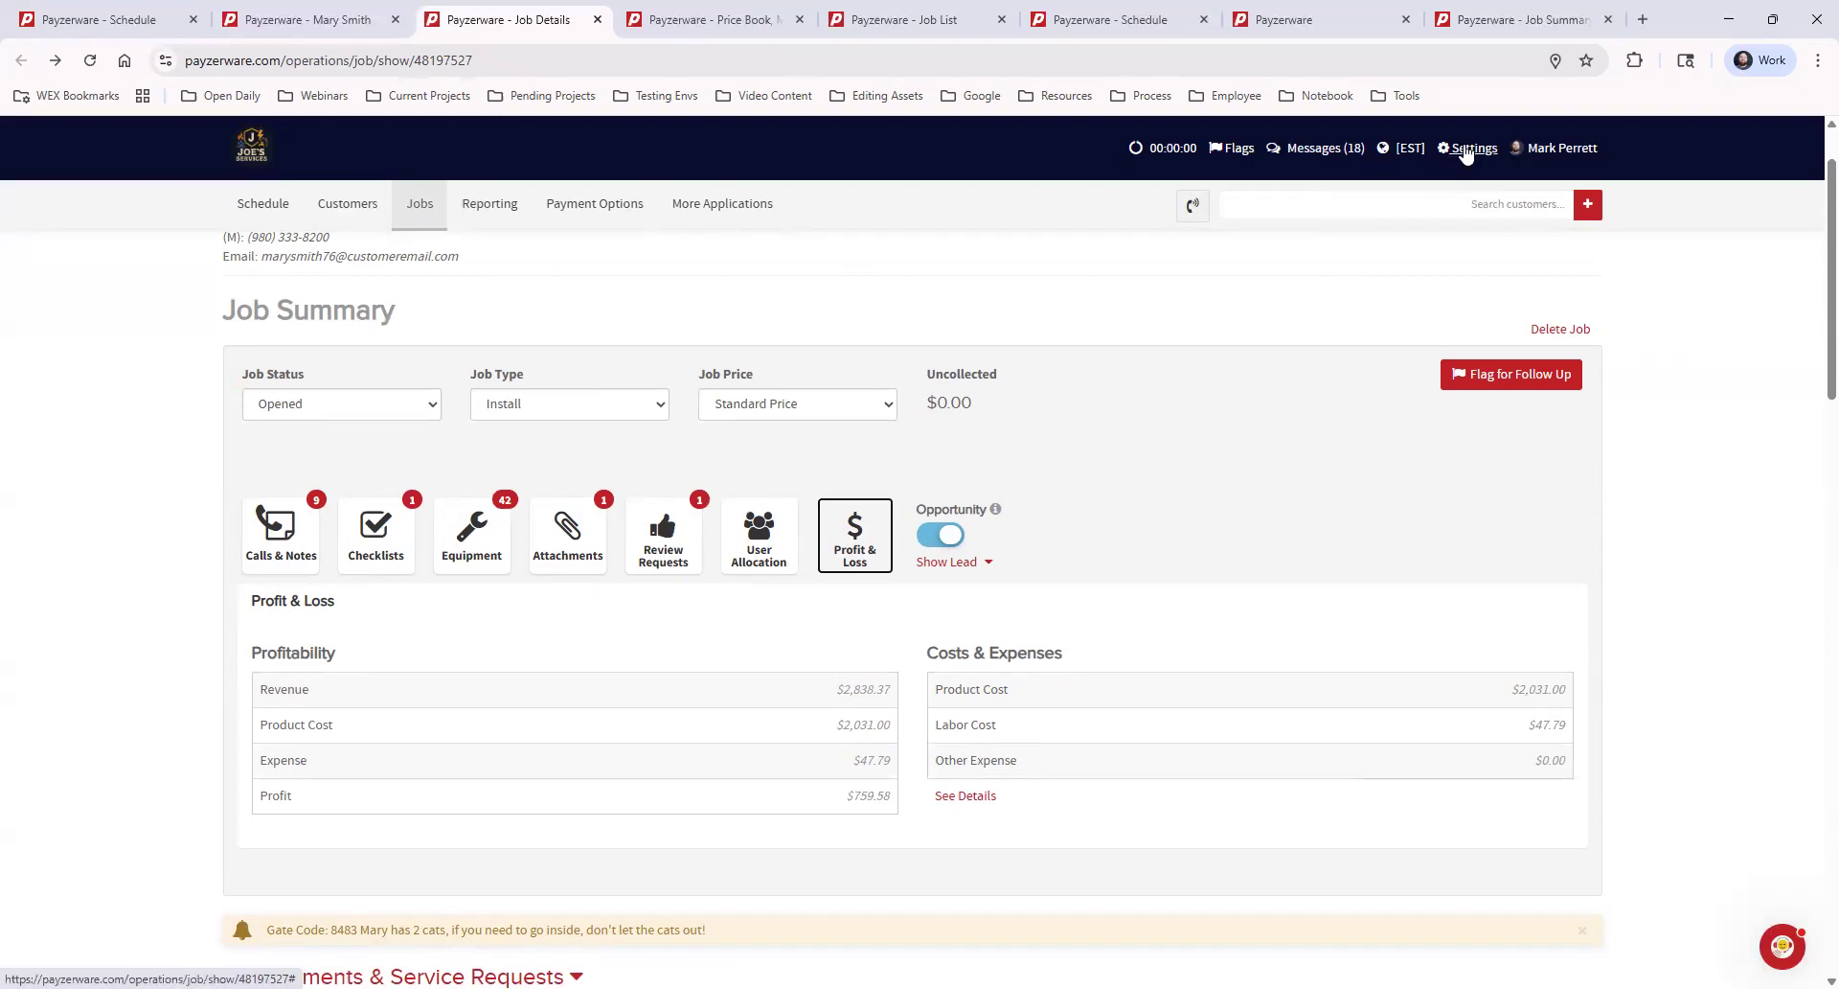
left_click(1461, 148)
mouse_move(1538, 420)
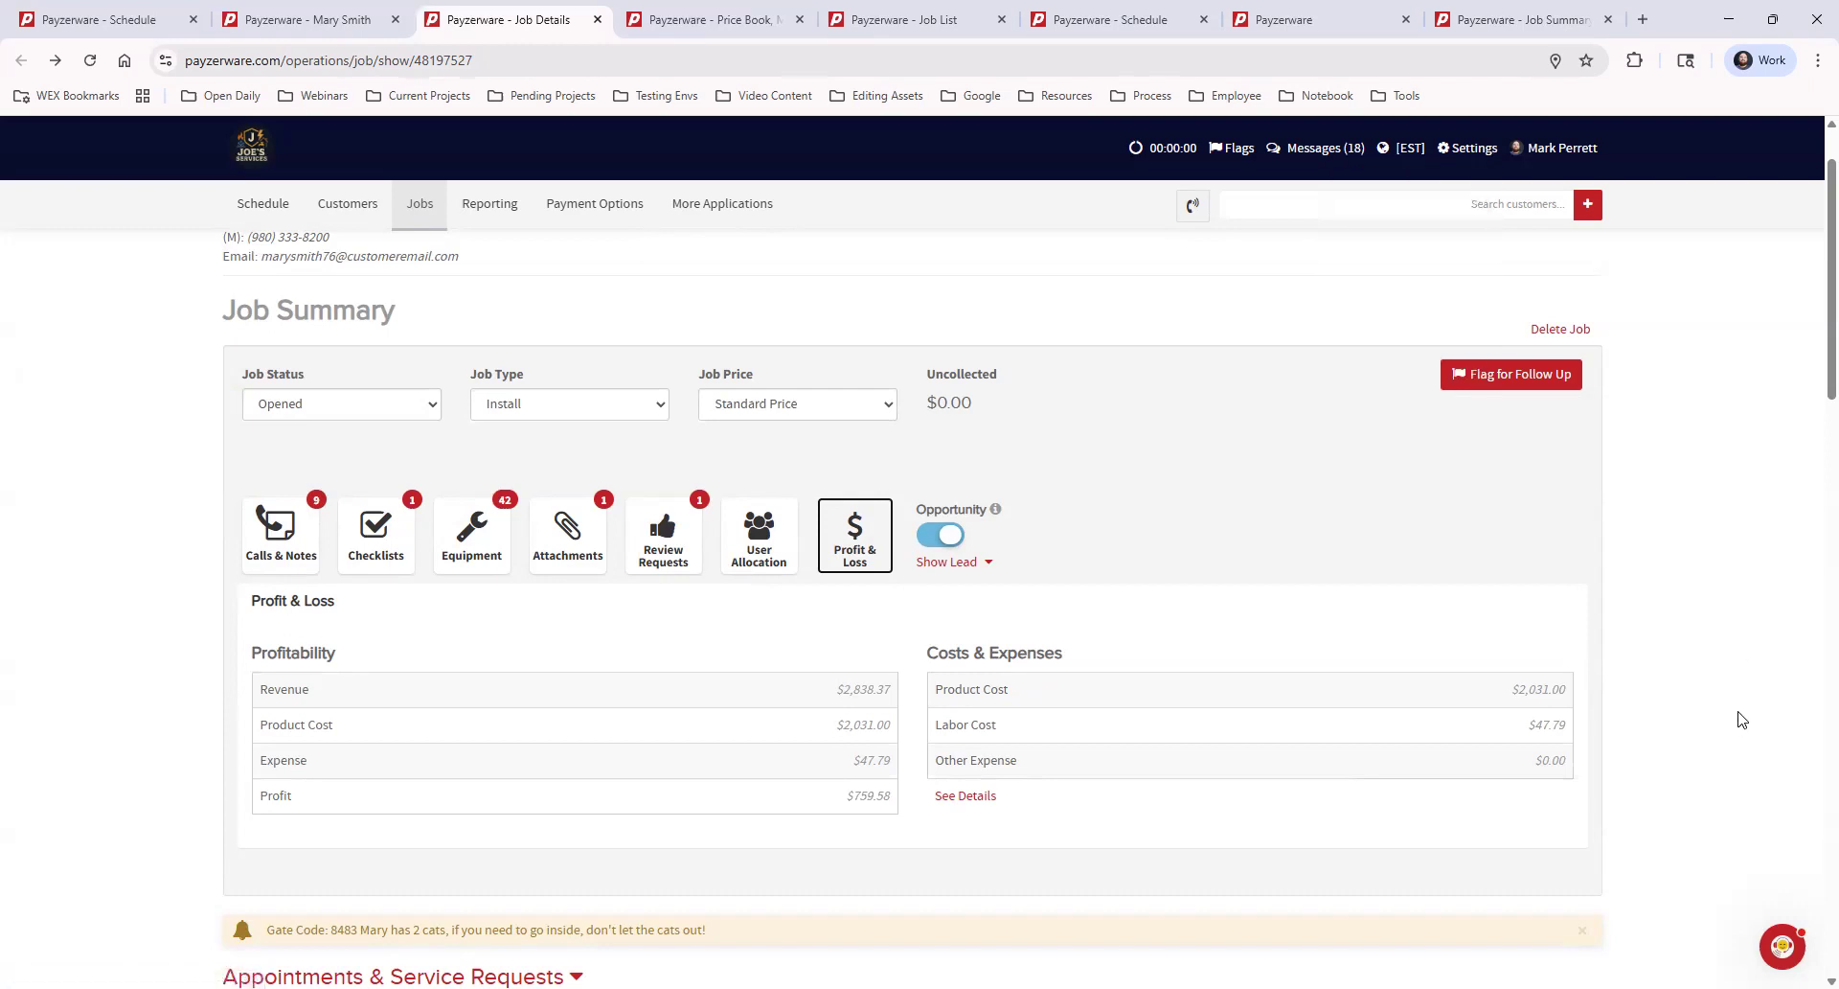
Collapse the Proposals & Financing, Purchase Orders and Invoices & Payments sections, leaving only Appointments & Service Requests expanded
scroll(1725, 719, "down", 2)
scroll(1714, 713, "down", 3)
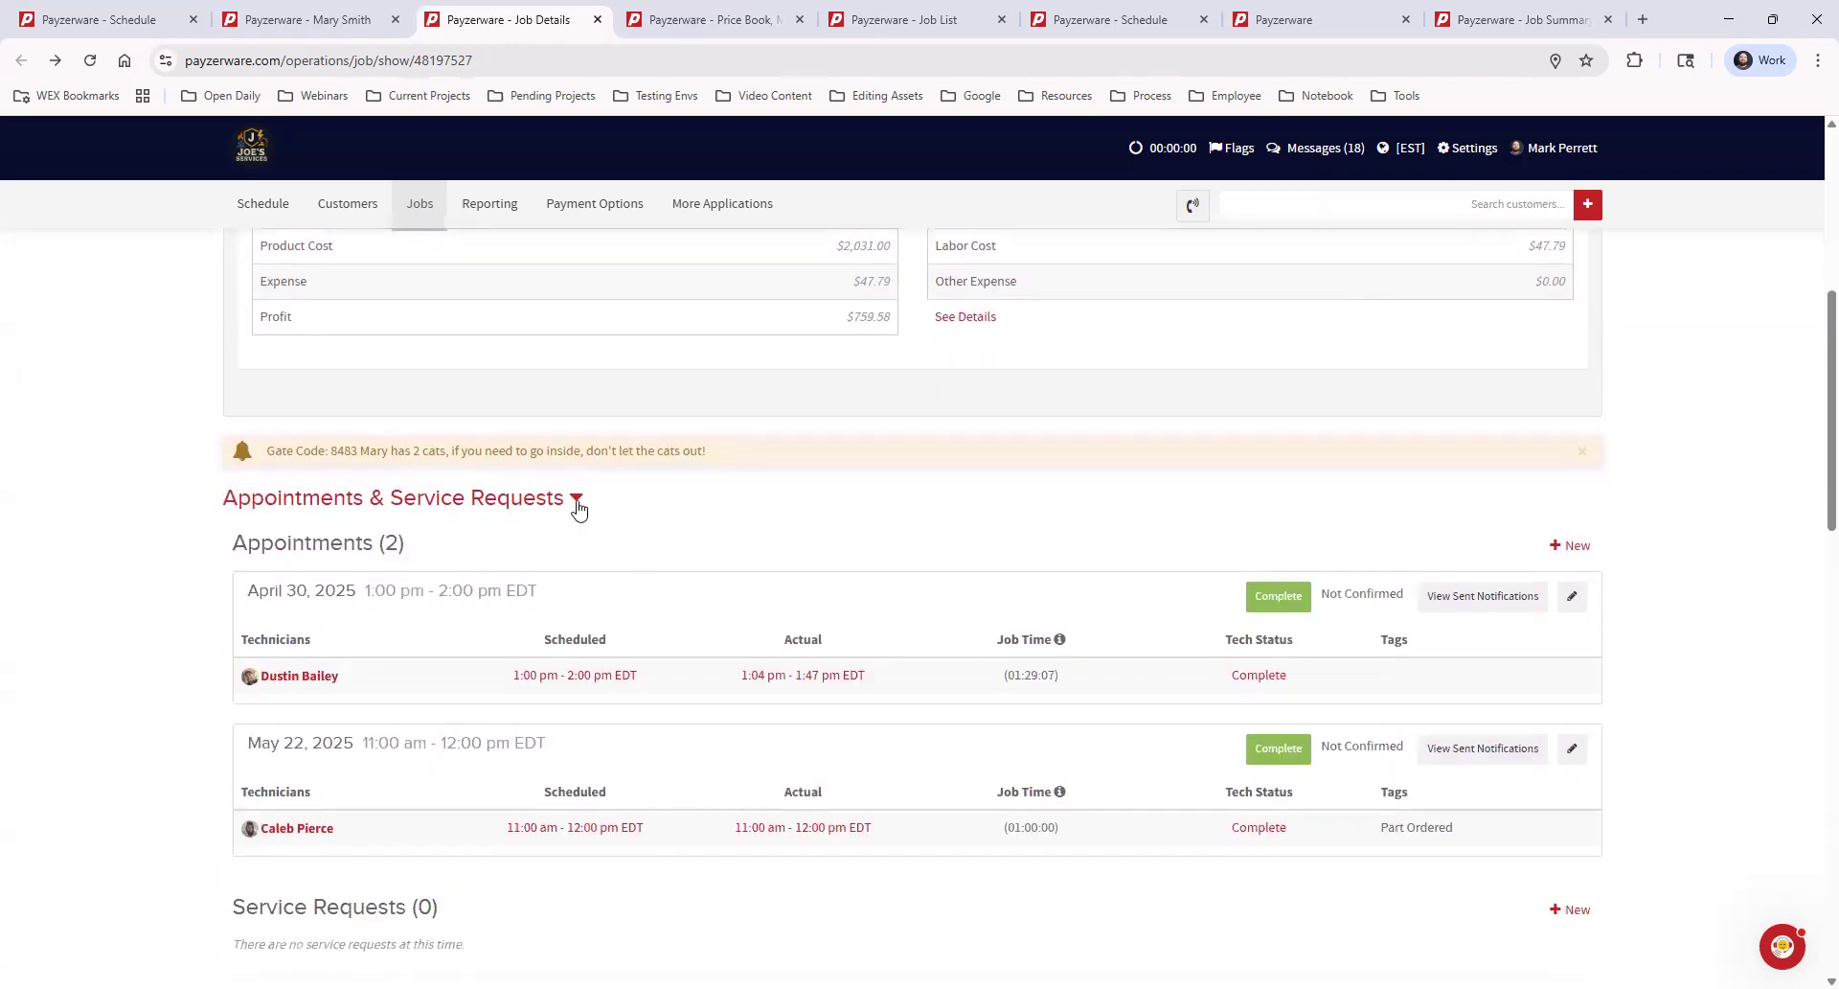
left_click(574, 501)
left_click(416, 547)
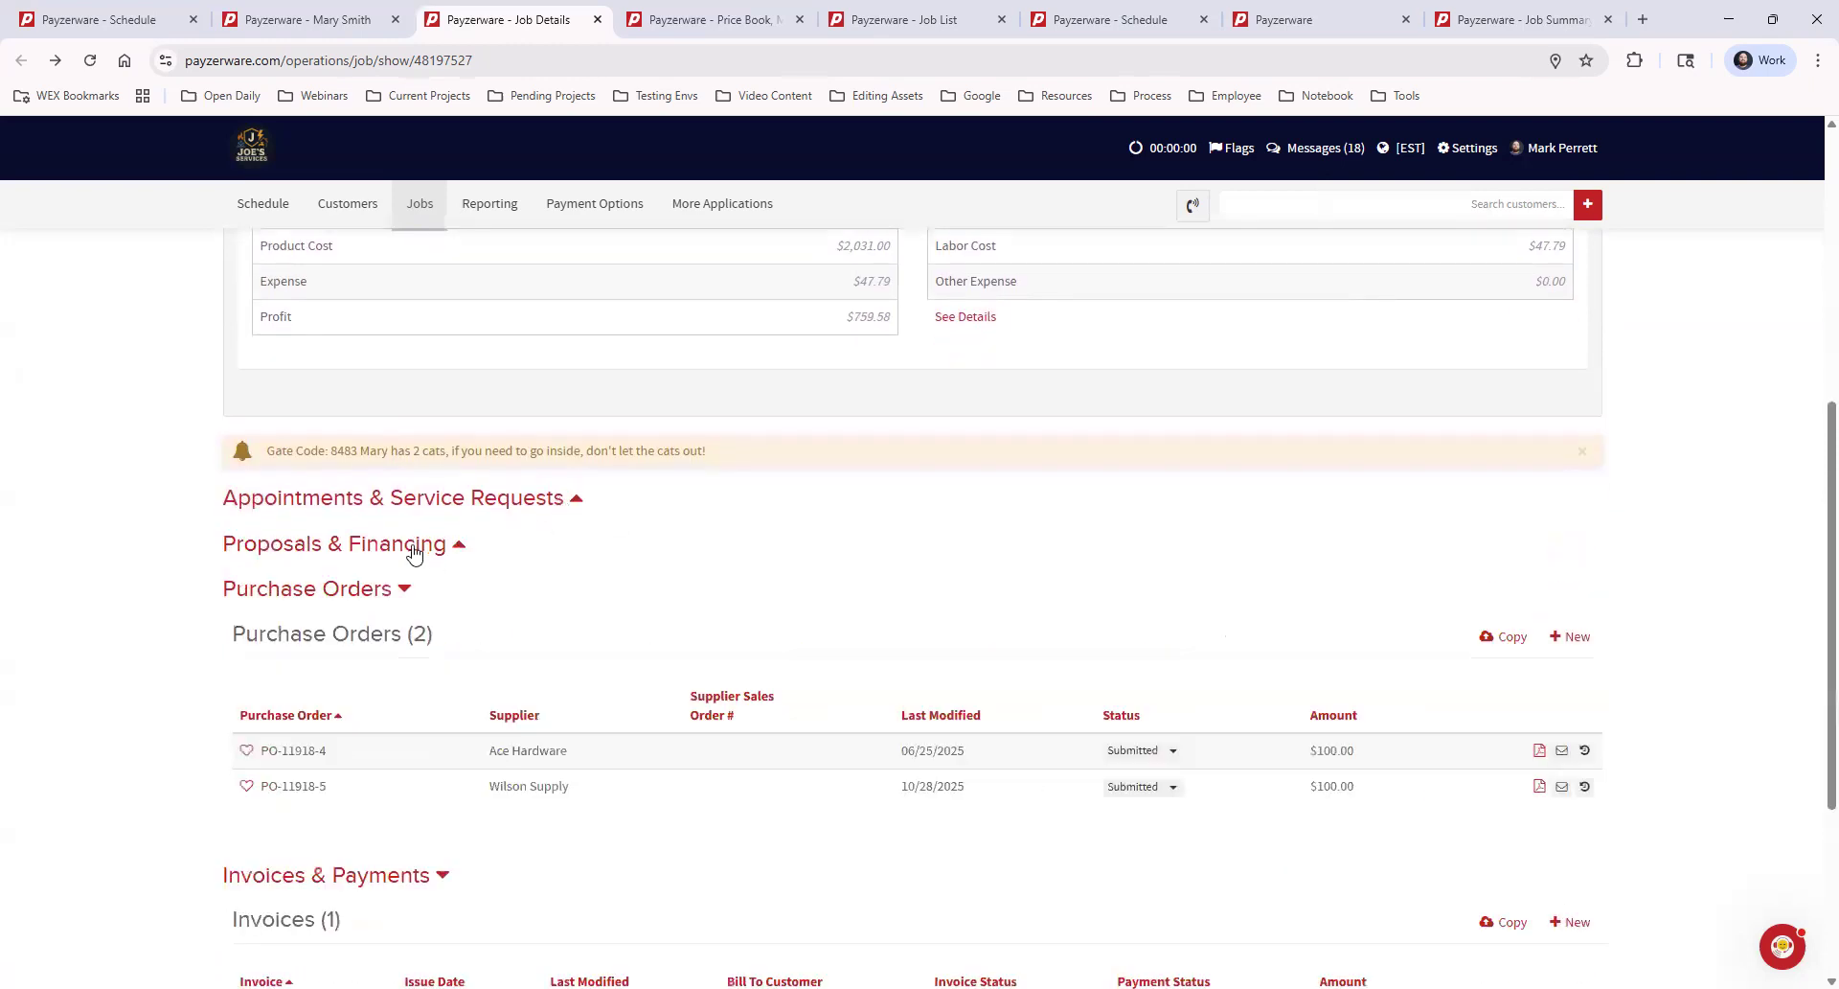
left_click(369, 596)
left_click(378, 634)
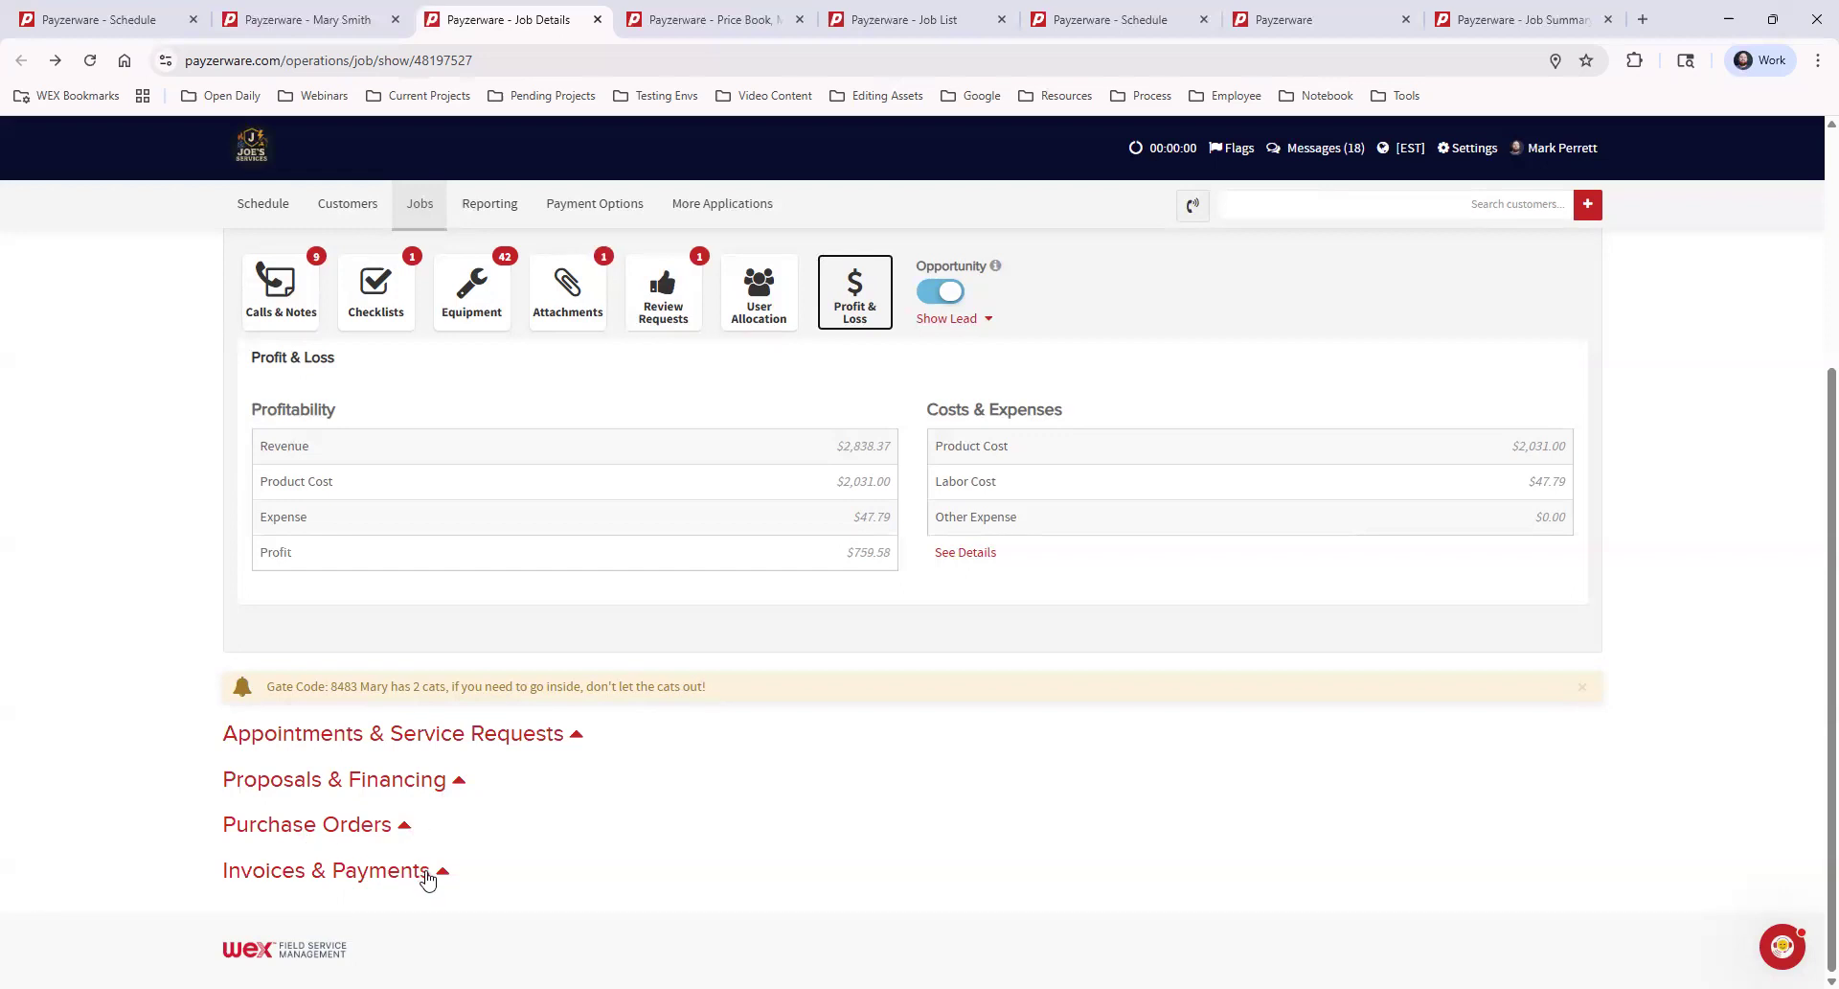
left_click(525, 736)
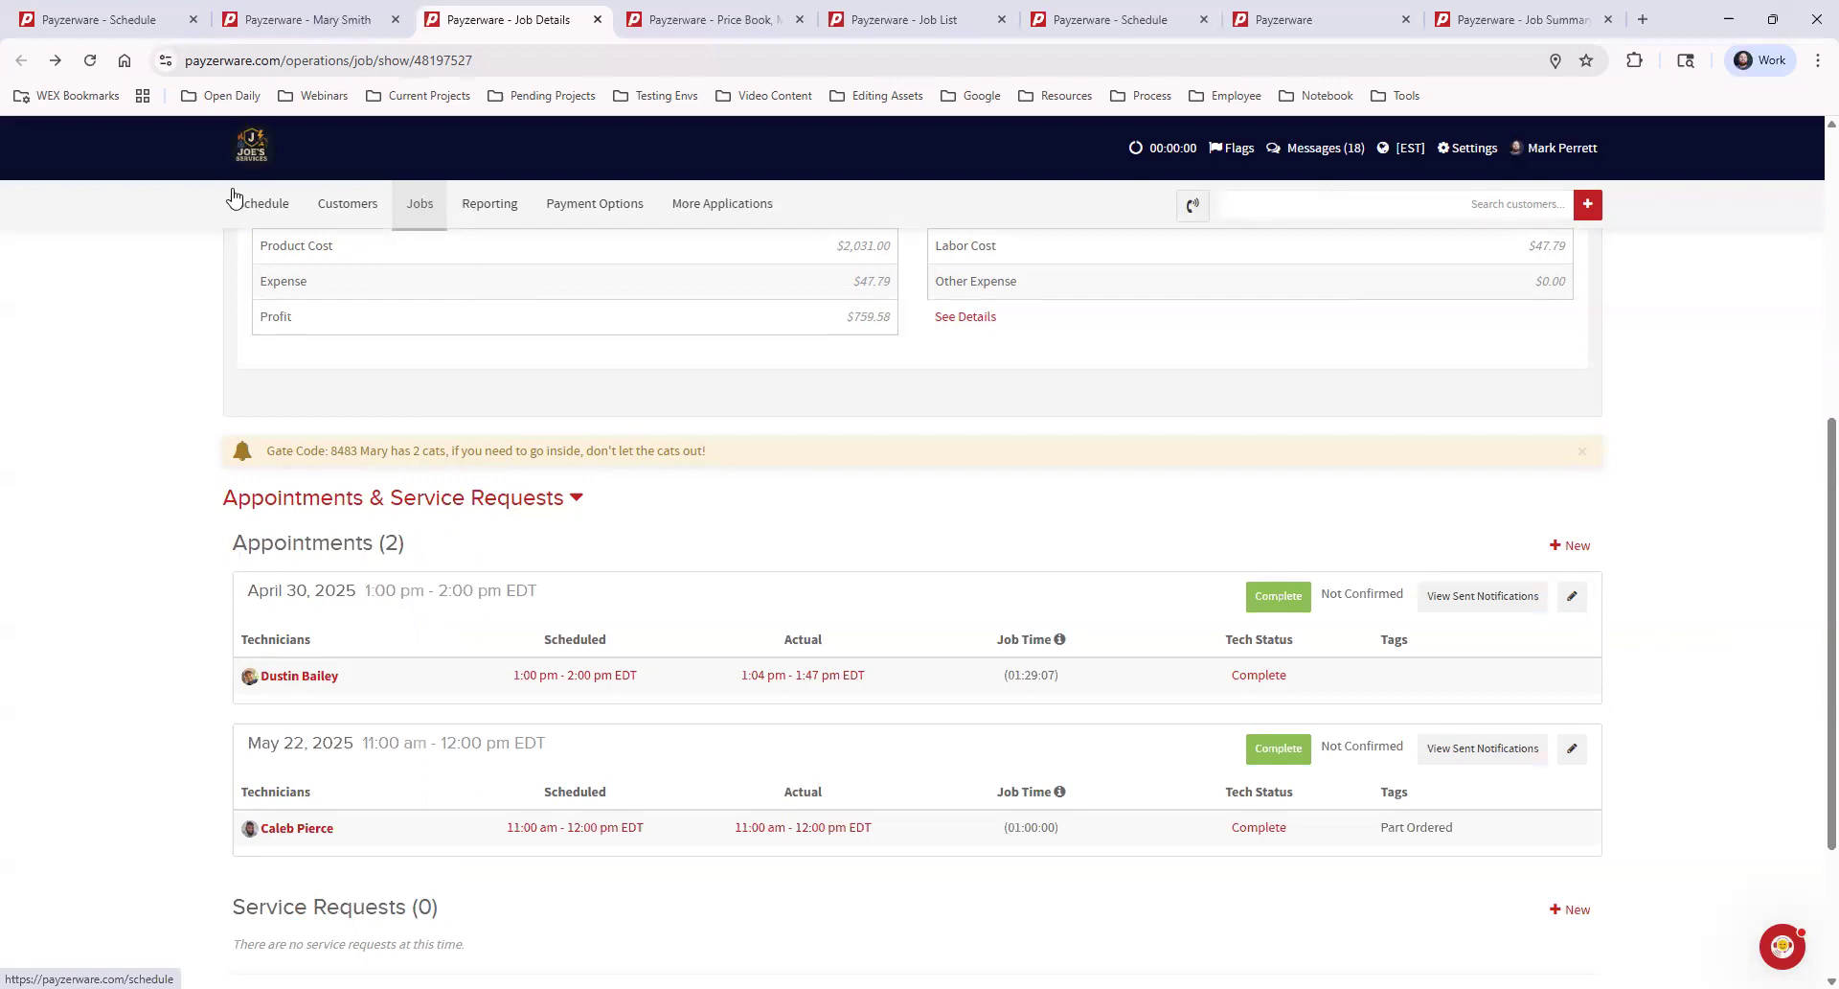
View the technicians' calendar in the Schedule tab, and close the customer's profile tab
left_click(117, 27)
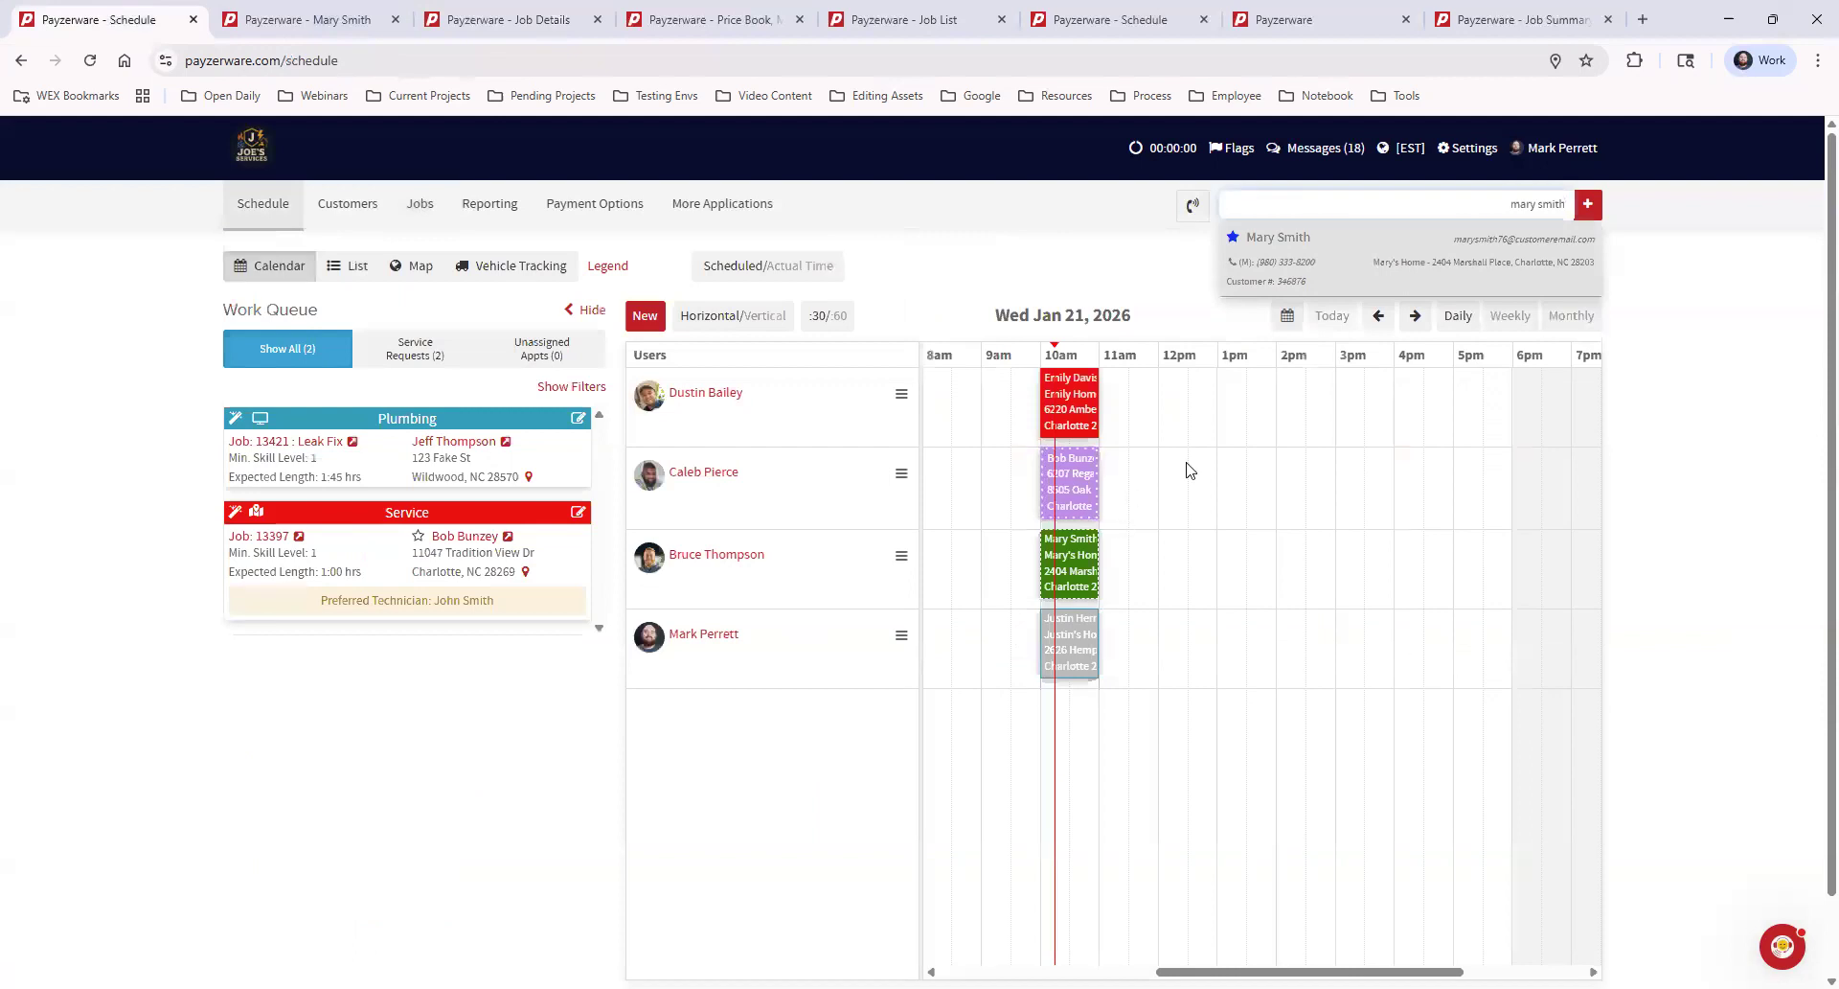
left_click(1700, 343)
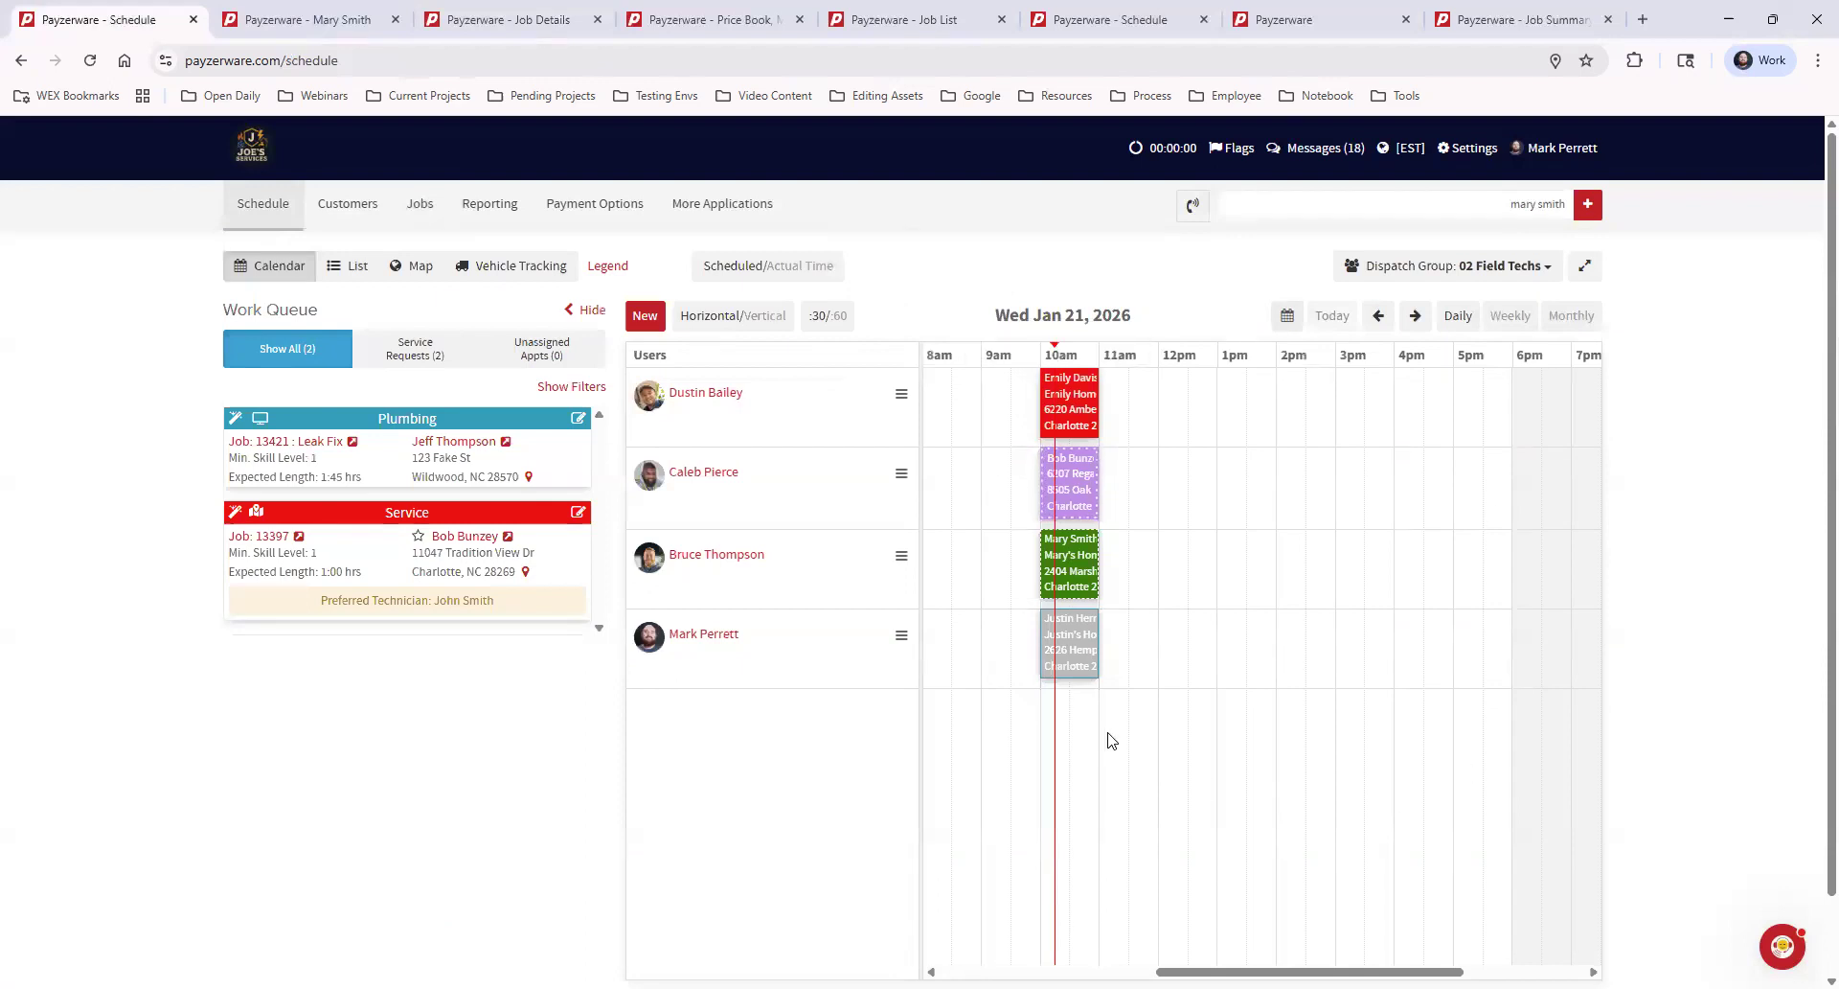
left_click(338, 21)
left_click(395, 20)
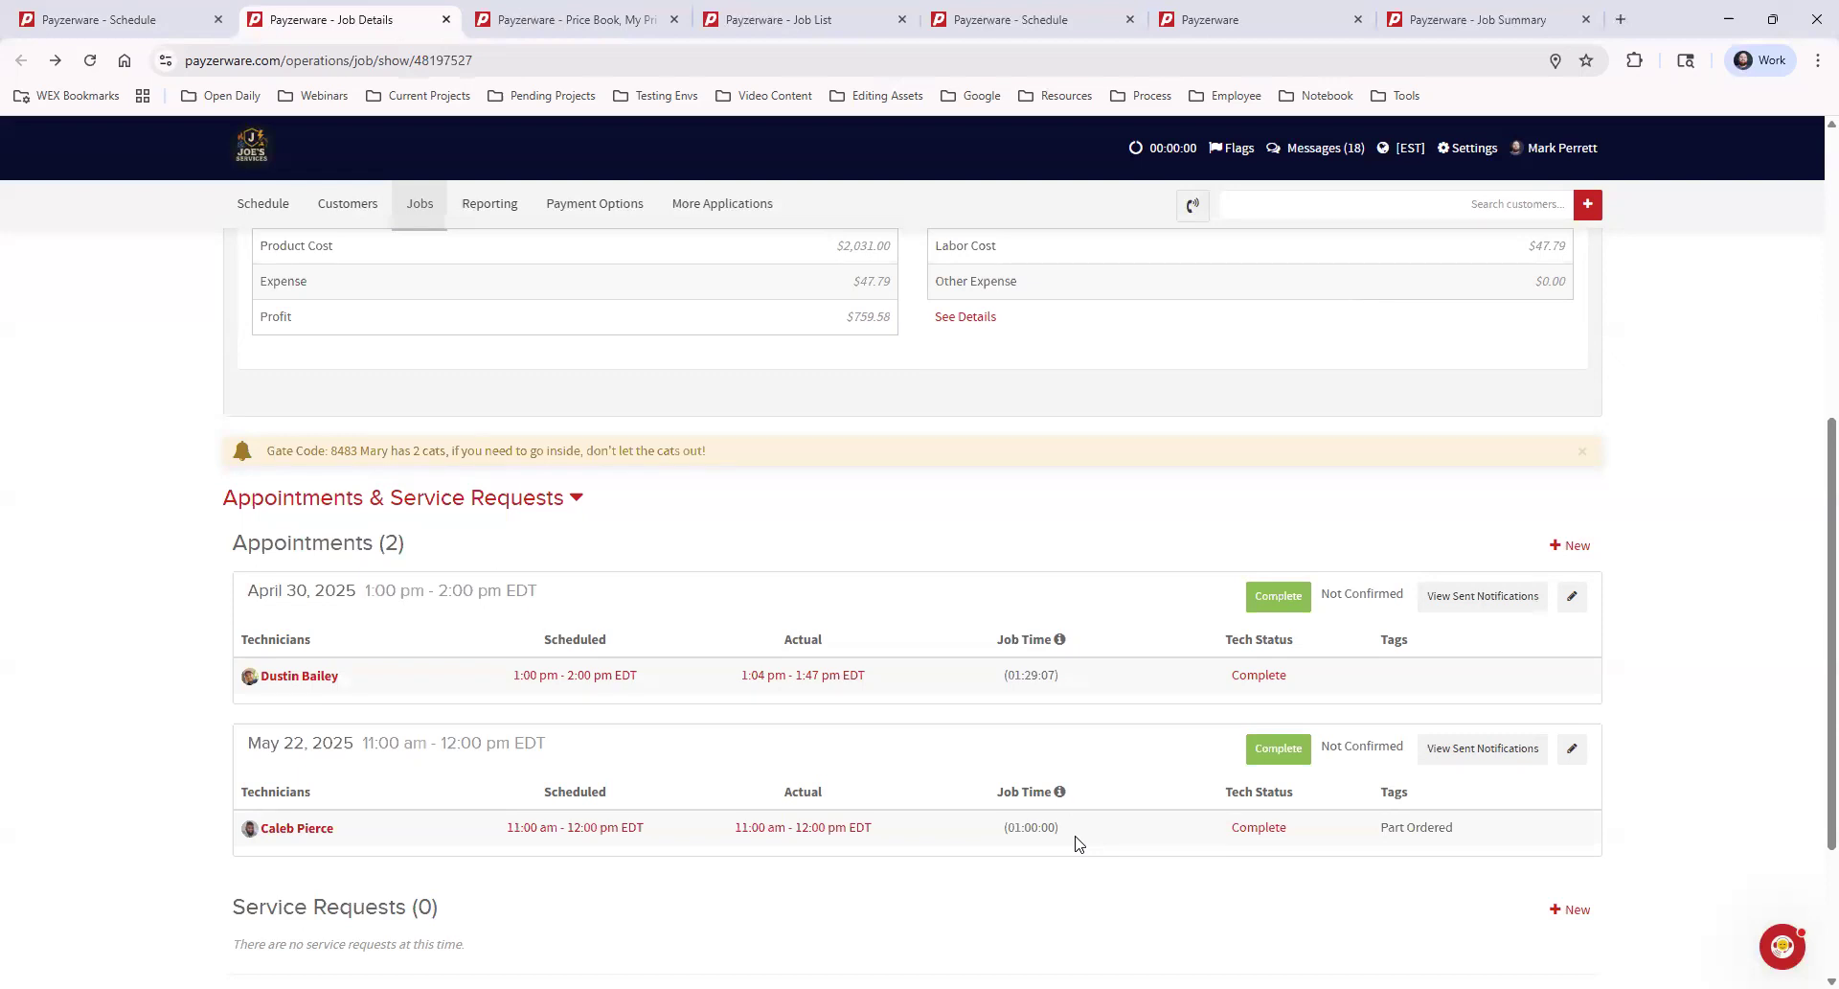
Compare the Tech Status of the job's two appointments with the available Job Status options
left_click_drag(1223, 640, 1300, 642)
scroll(1329, 681, "up", 5)
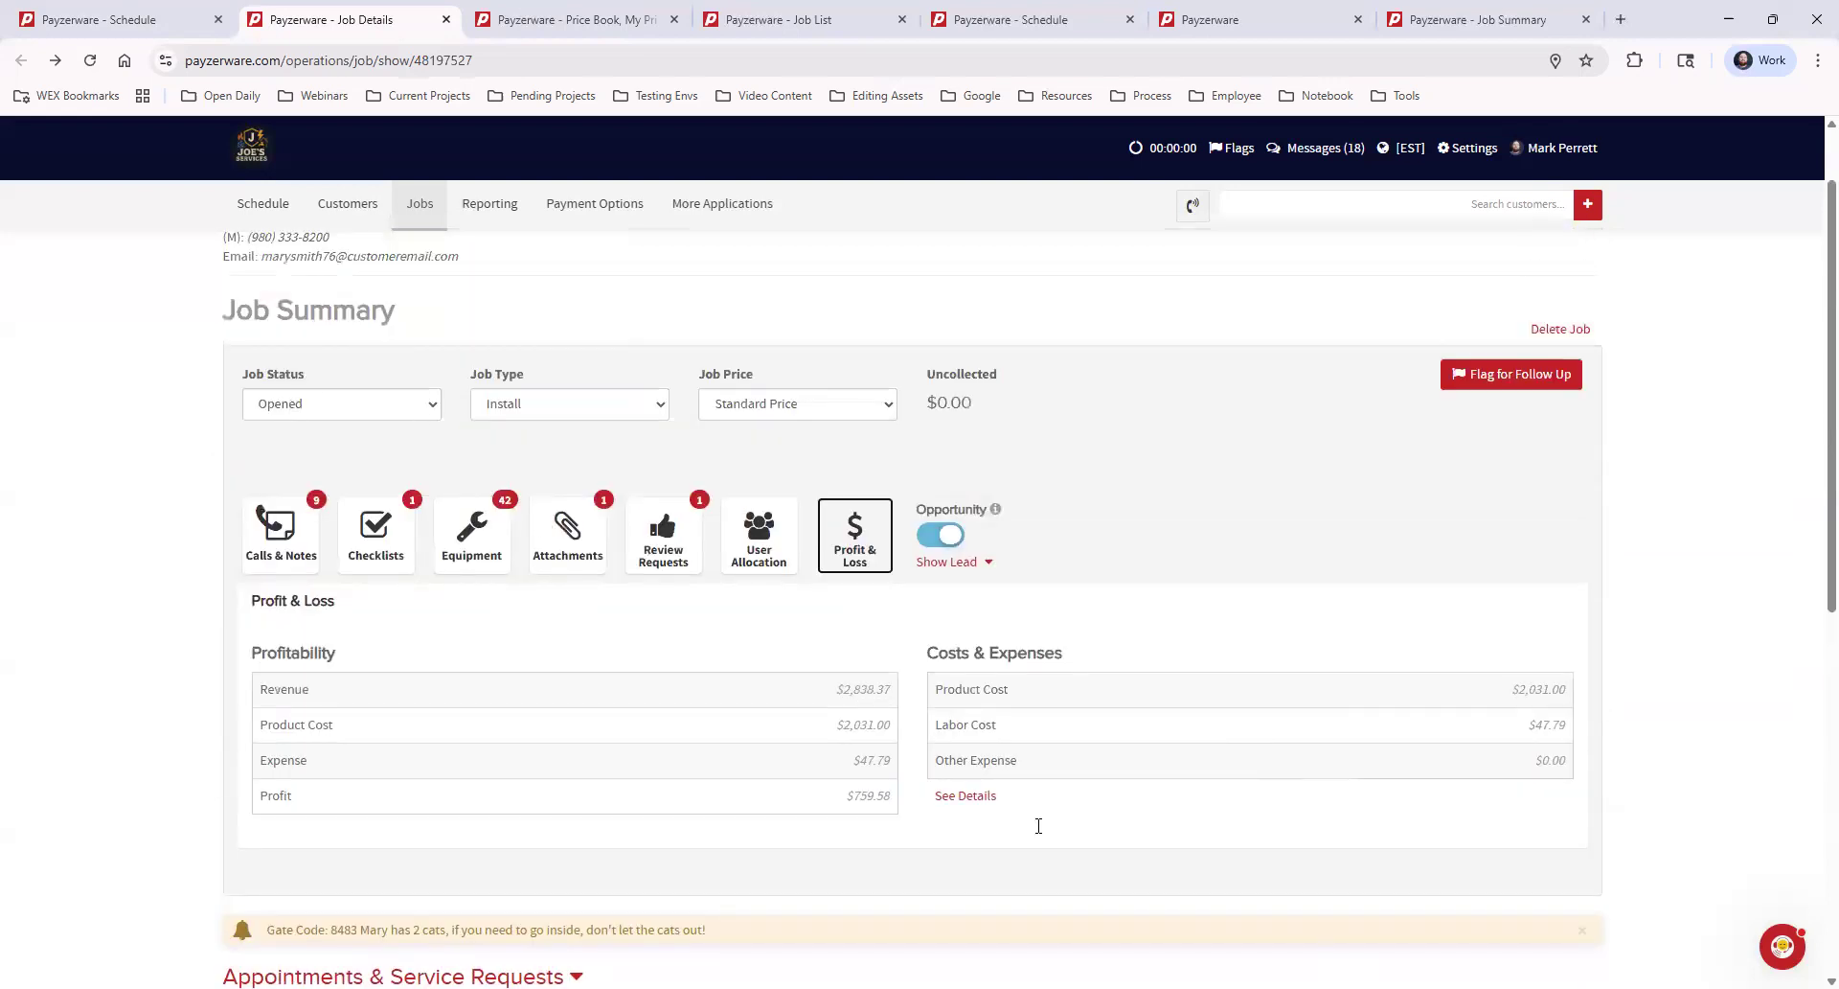
scroll(1039, 826, "down", 4)
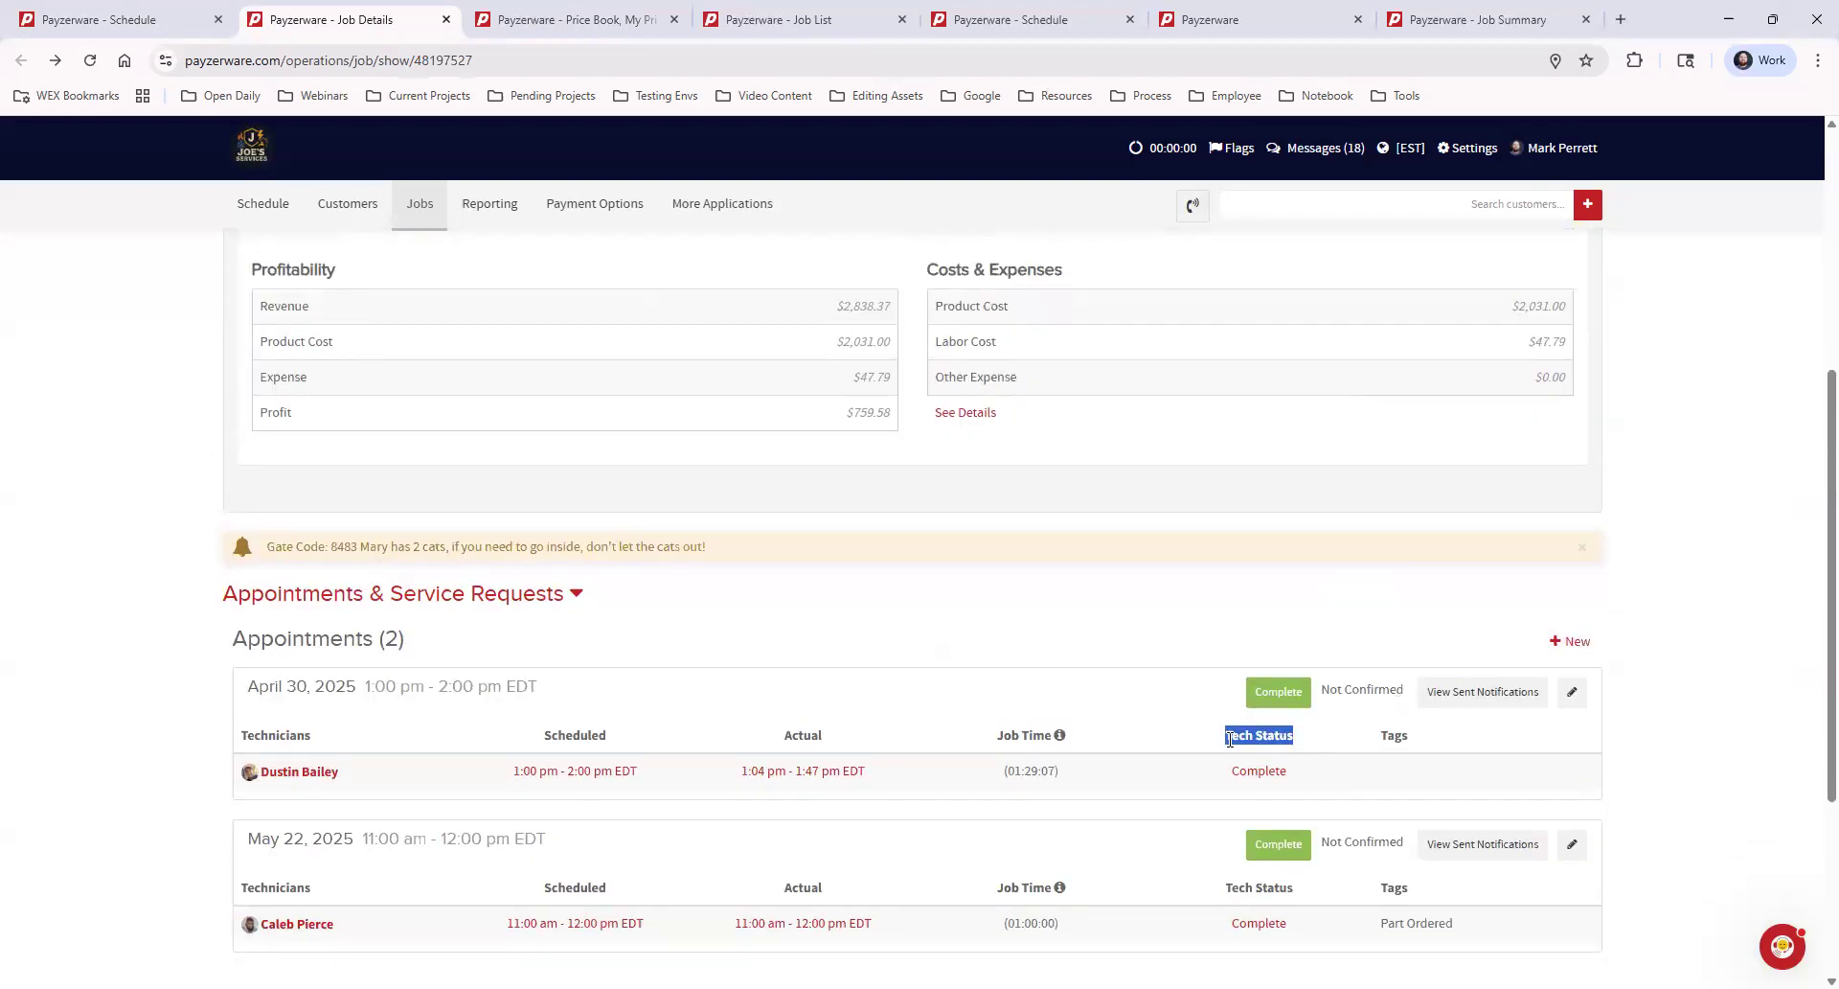
scroll(1261, 750, "up", 1)
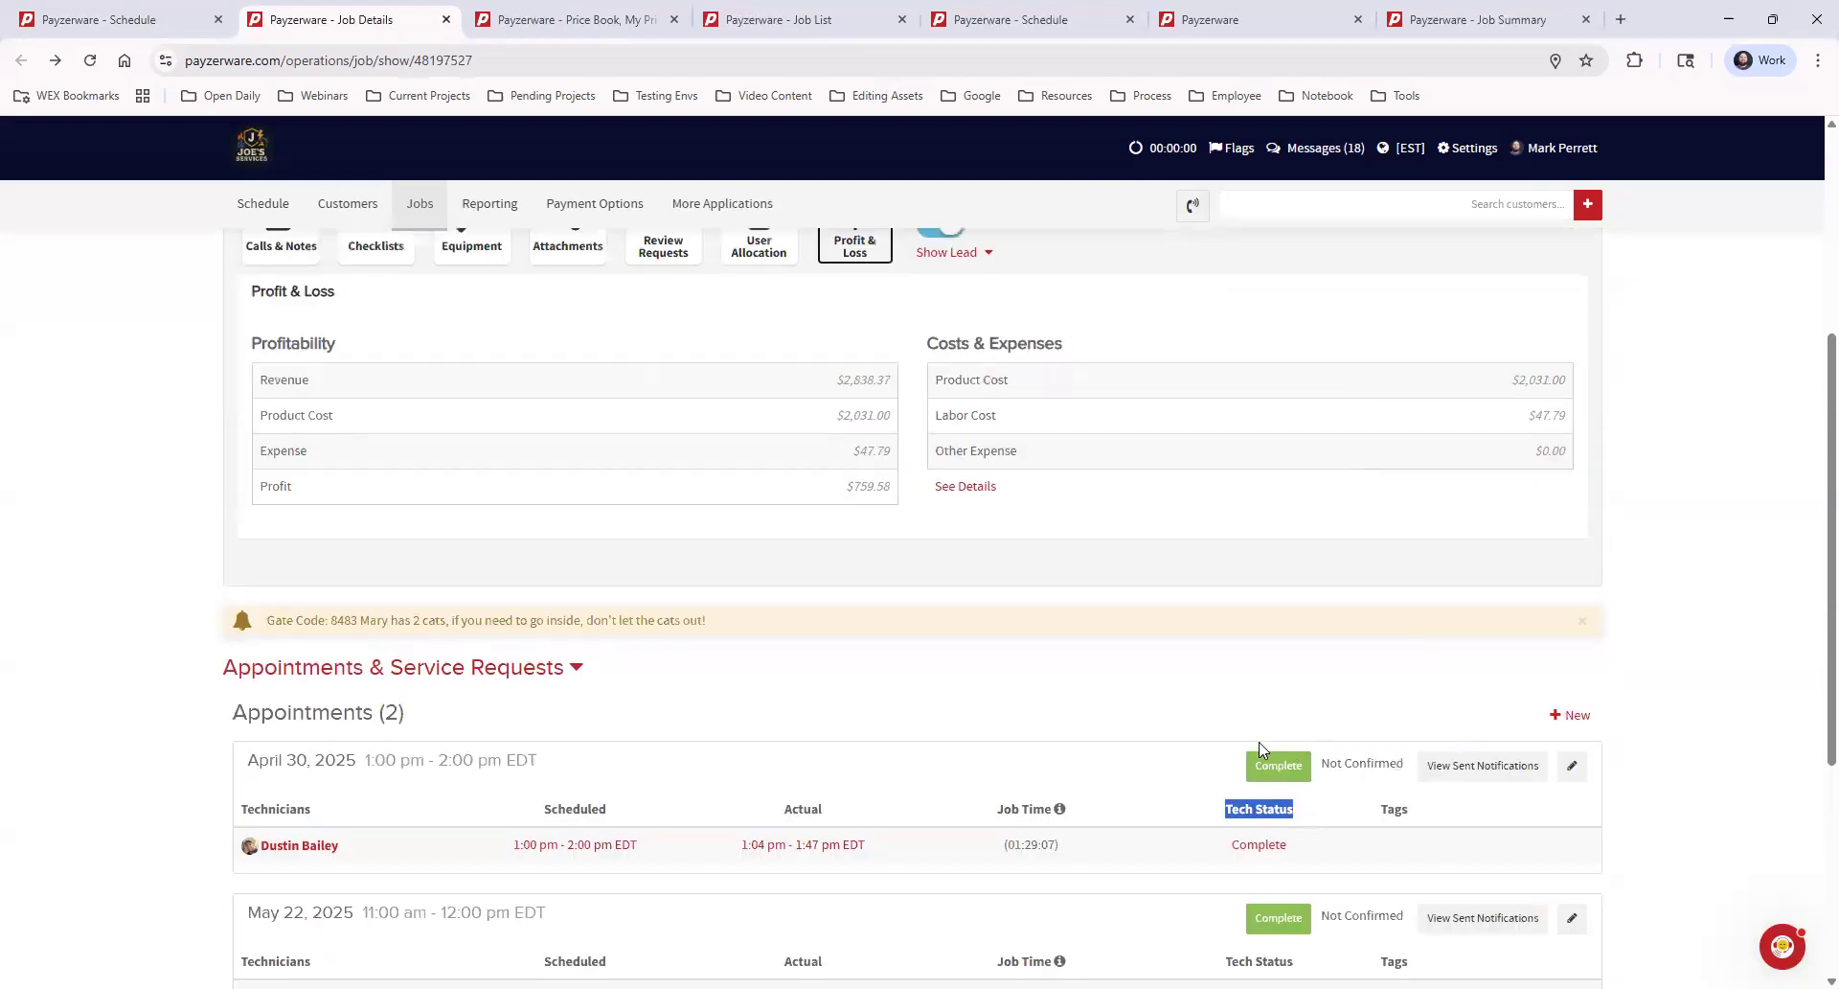
scroll(1261, 750, "up", 4)
left_click(308, 502)
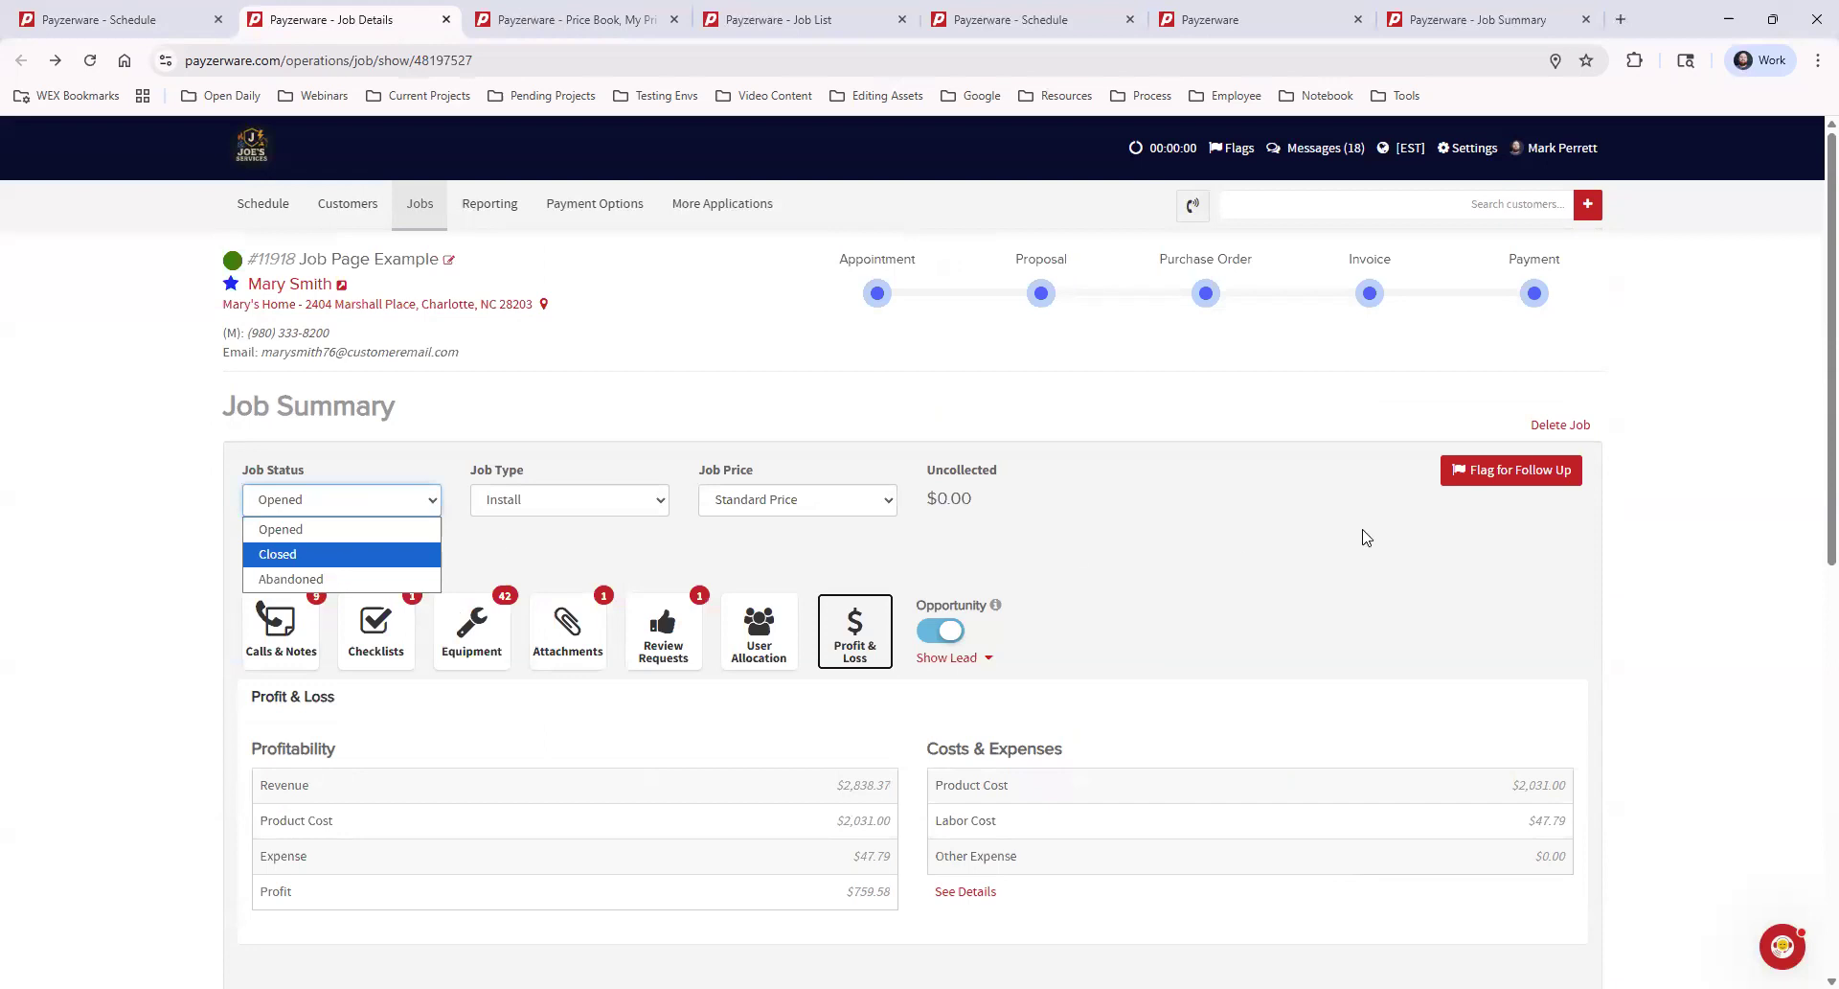
scroll(1354, 730, "down", 5)
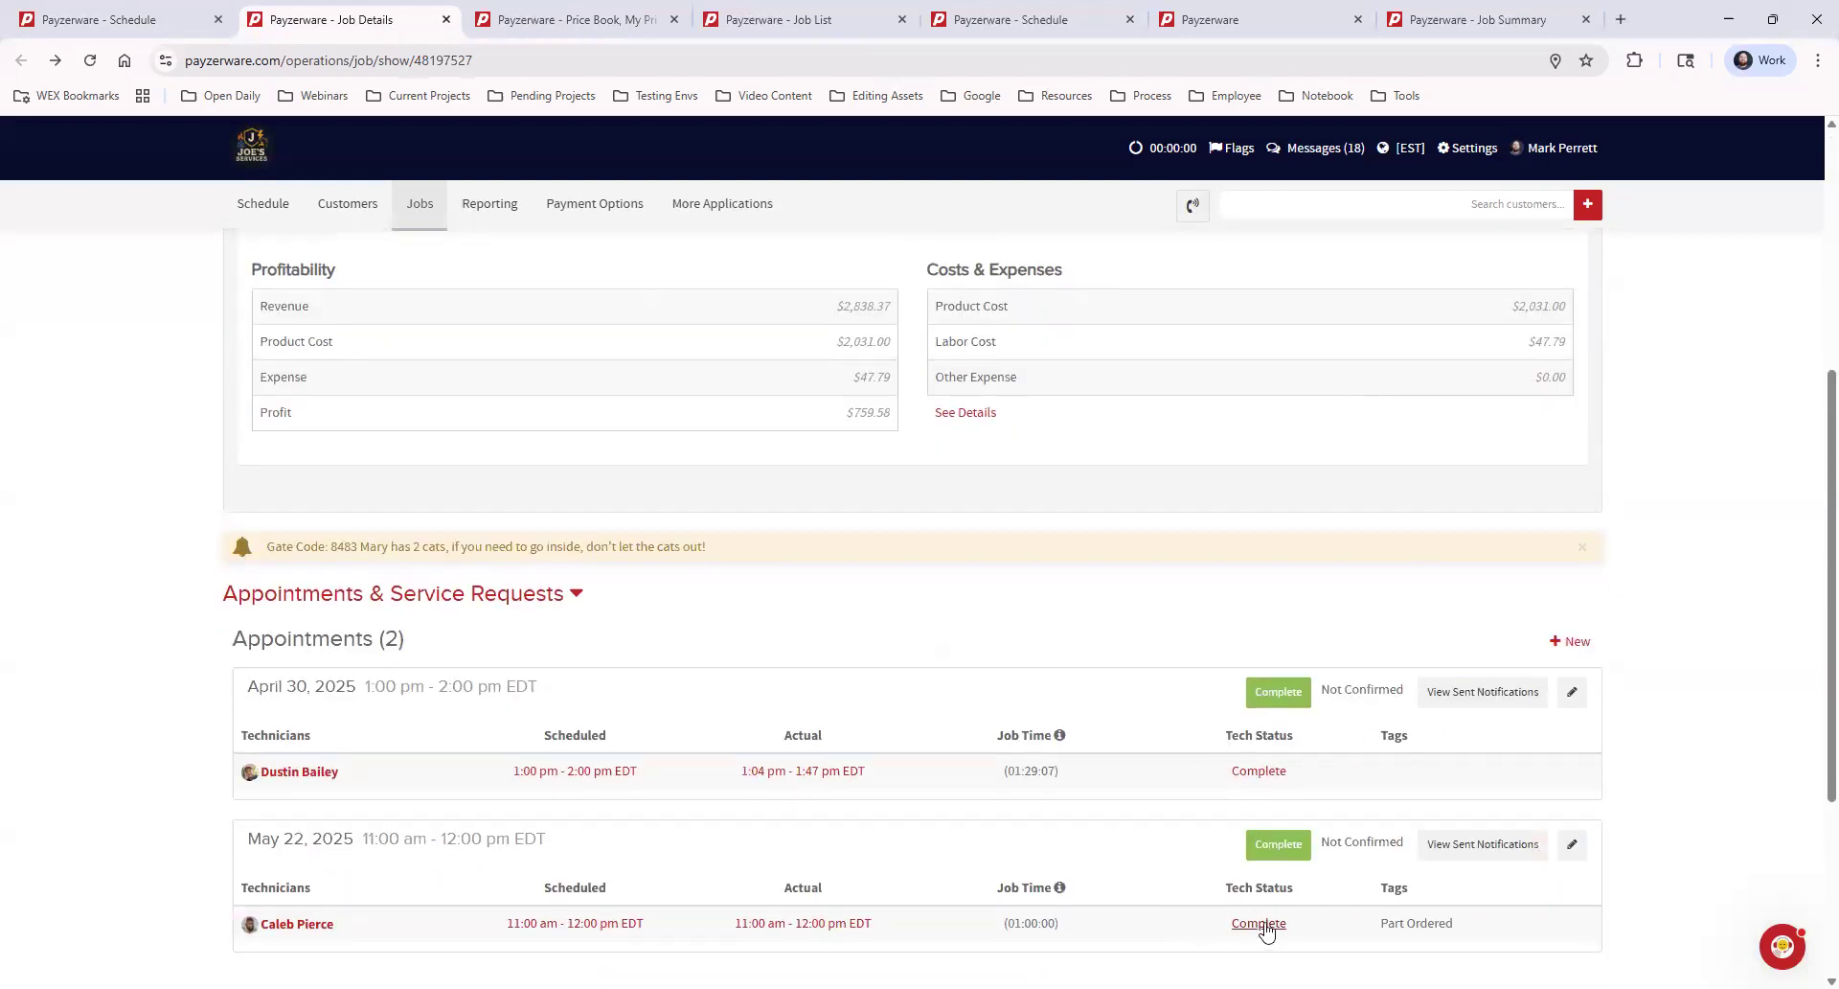
scroll(677, 657, "up", 5)
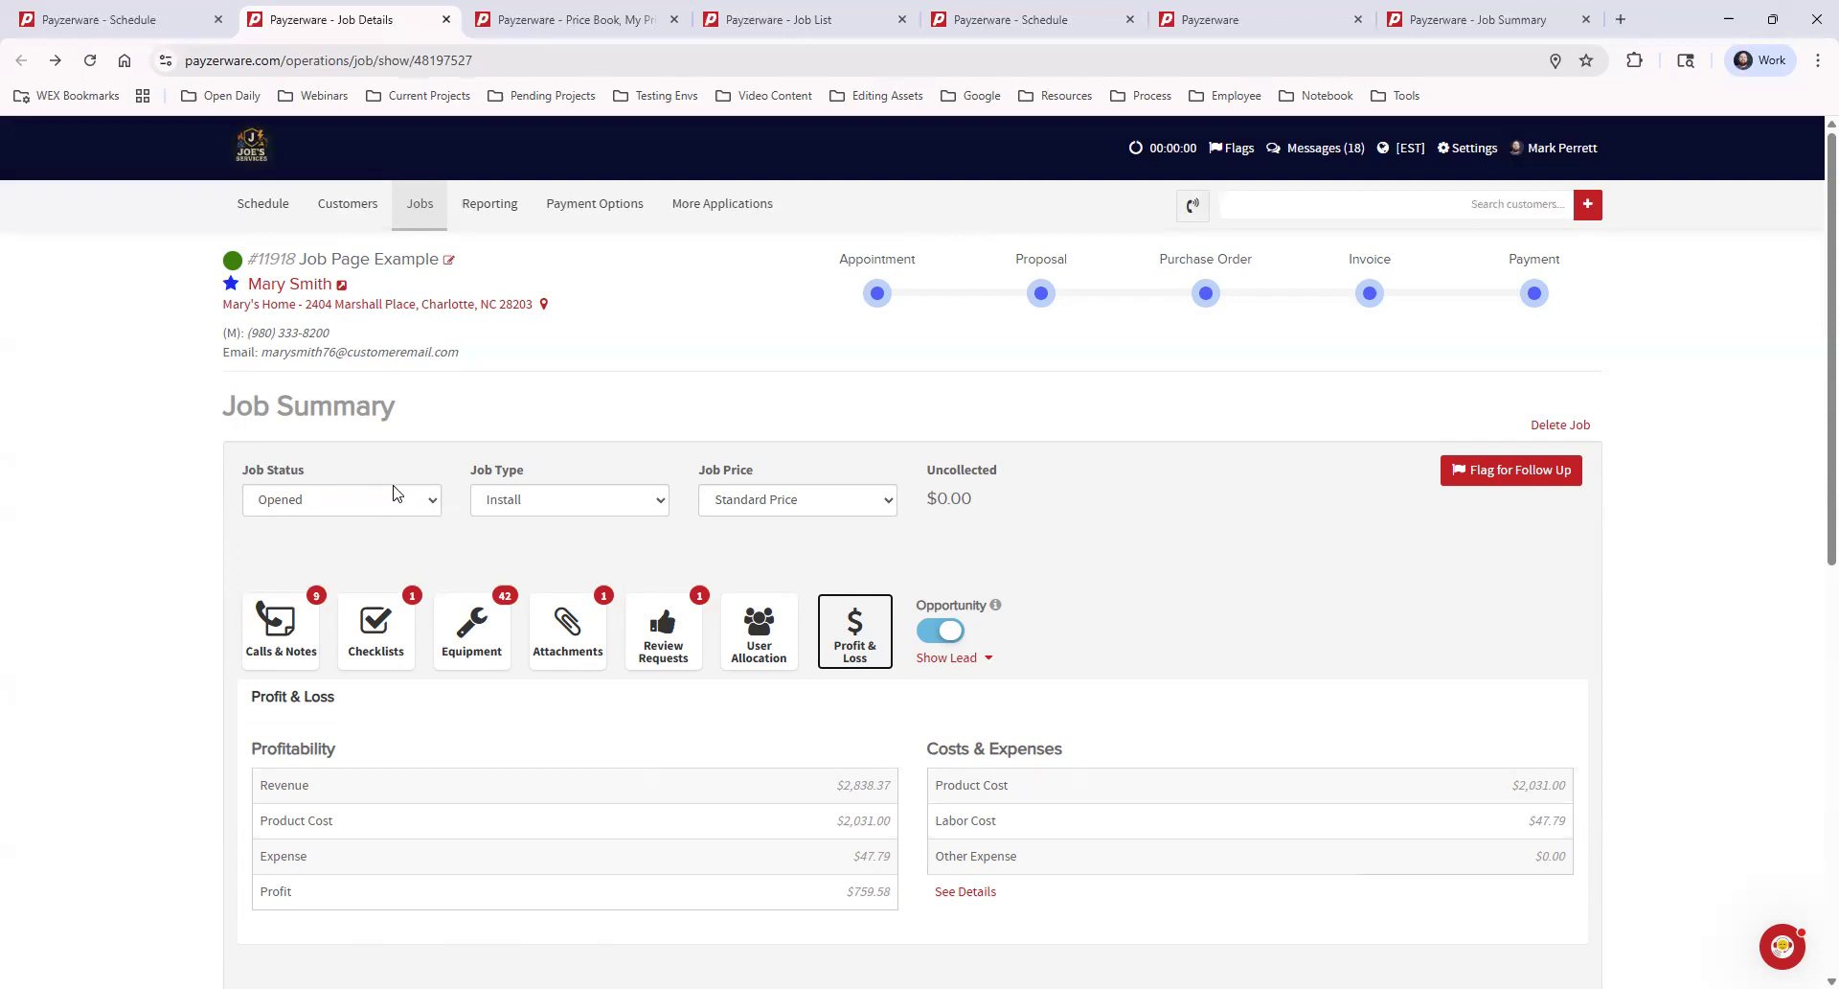
scroll(1159, 587, "down", 7)
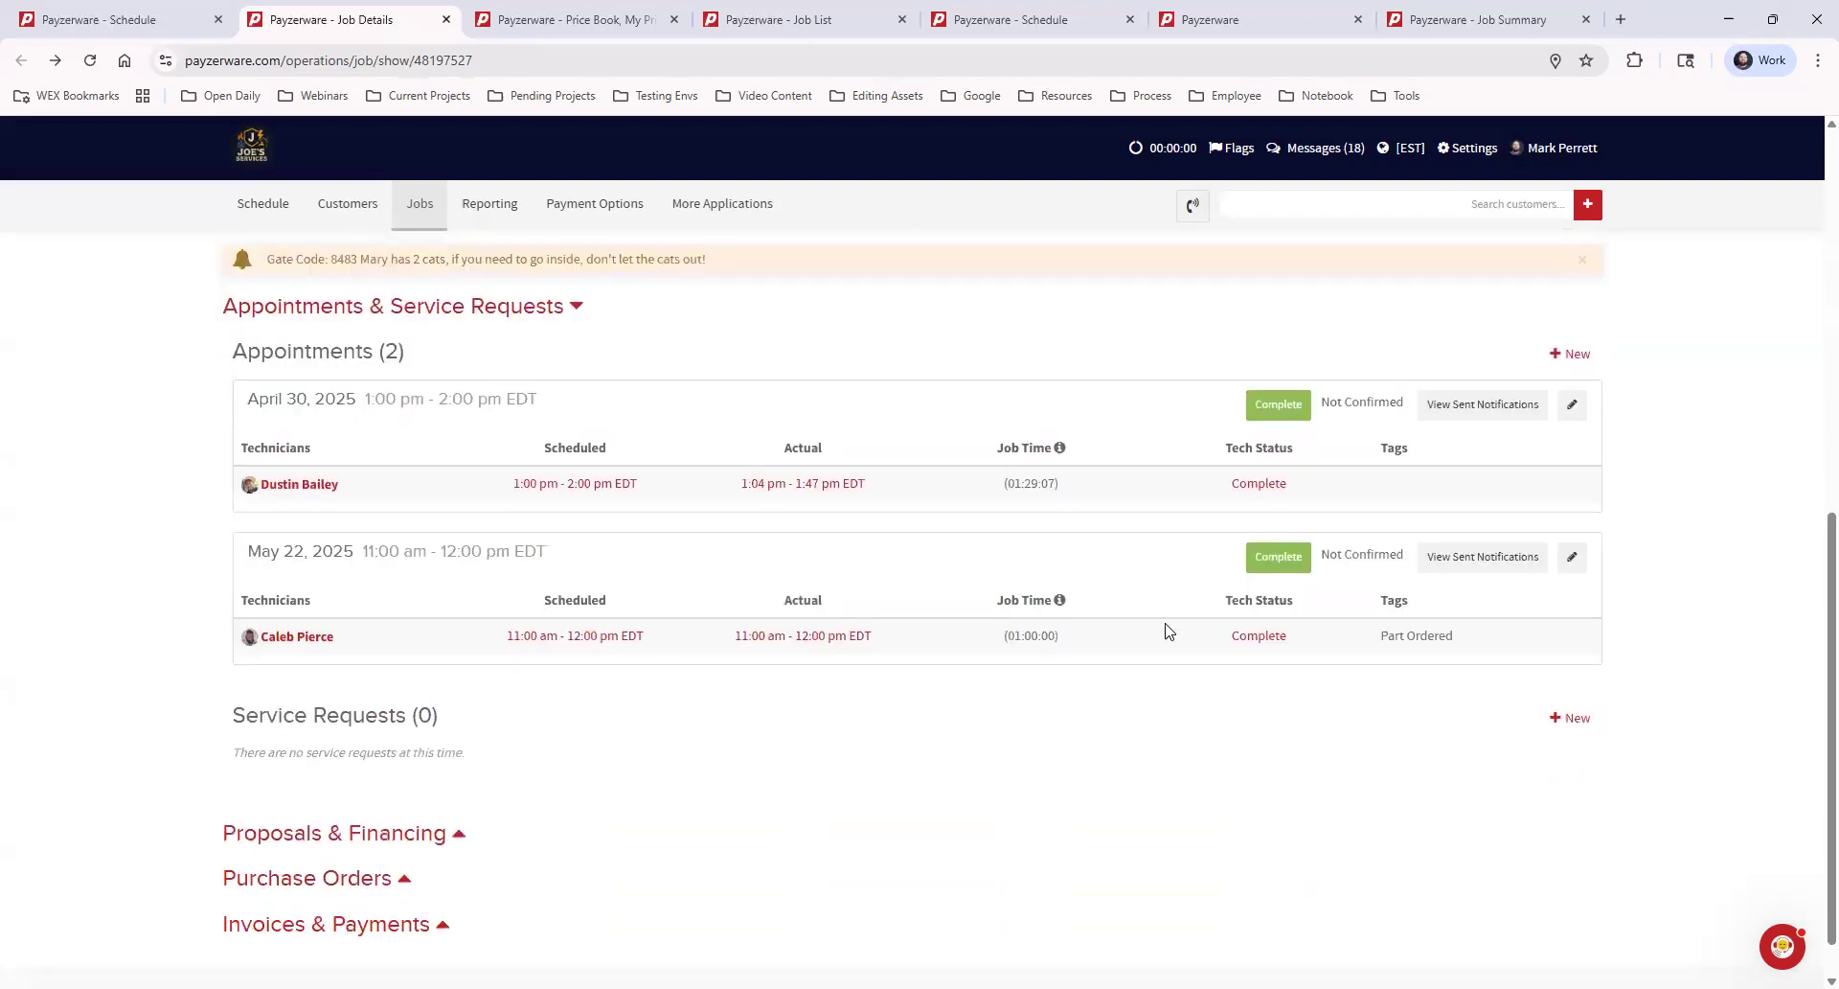
Open the New Appointment form from the job's Appointments section and close it without scheduling
scroll(1097, 690, "down", 1)
scroll(1102, 691, "up", 2)
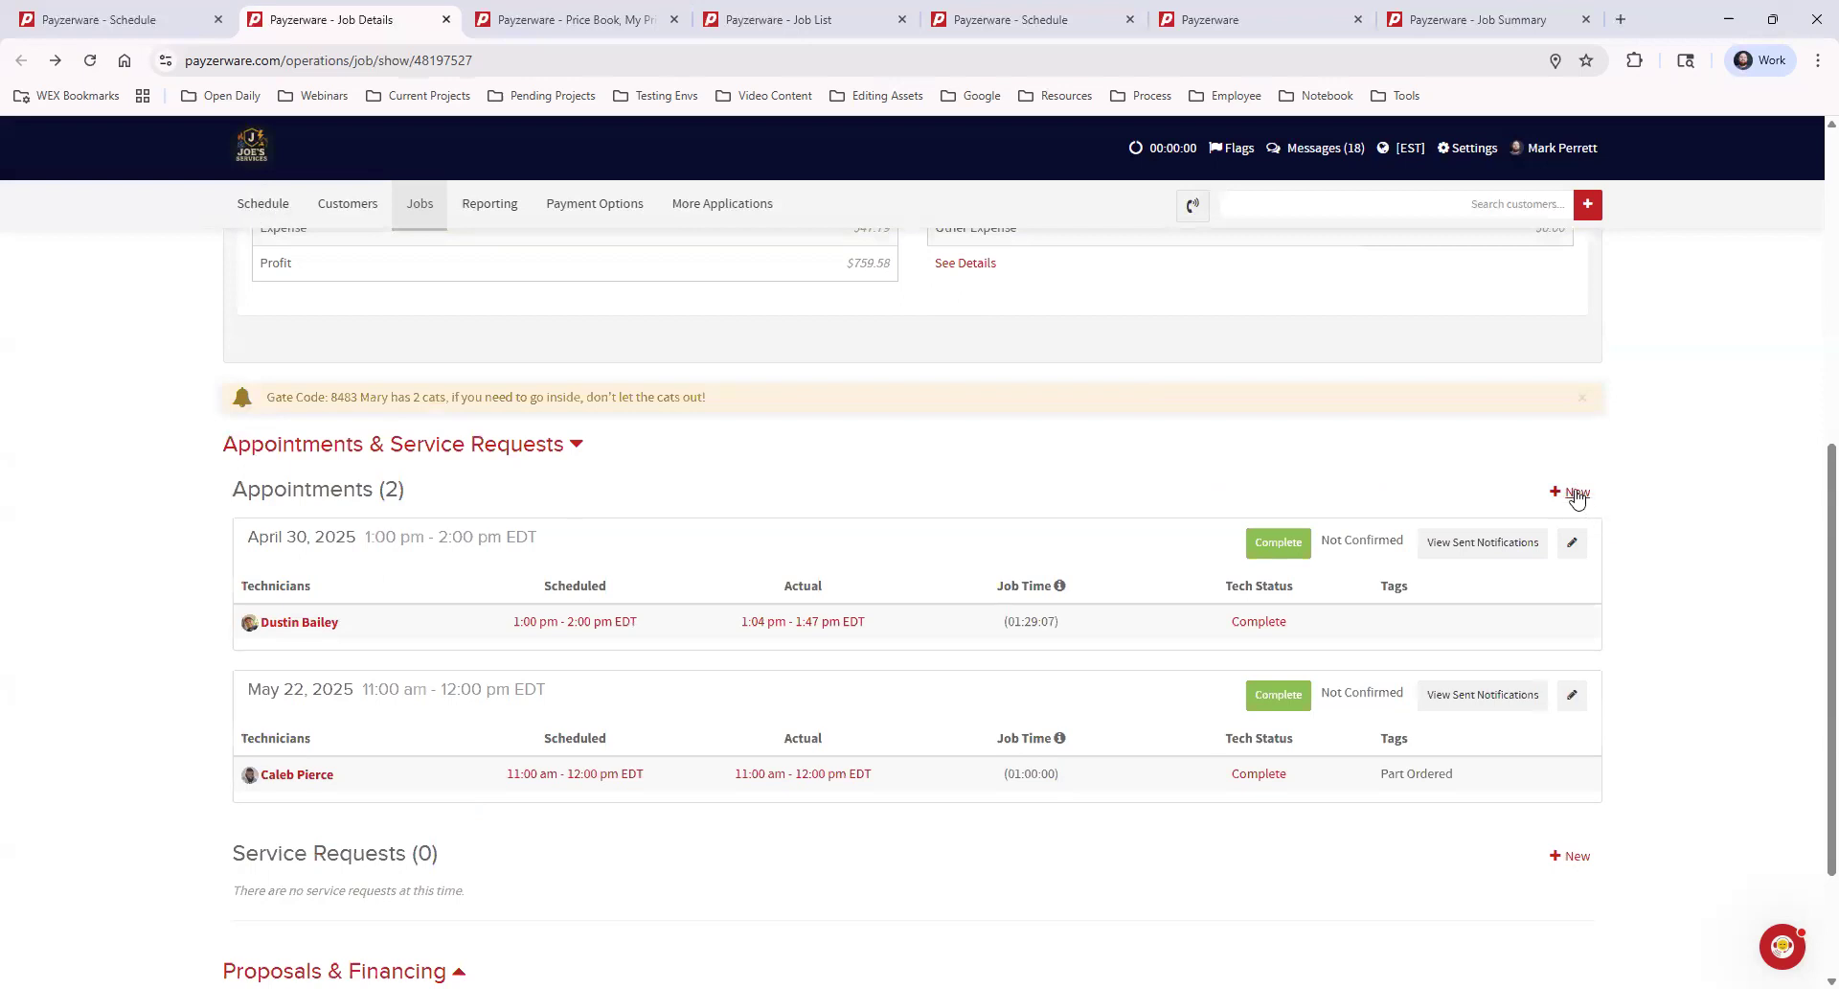
left_click(1578, 492)
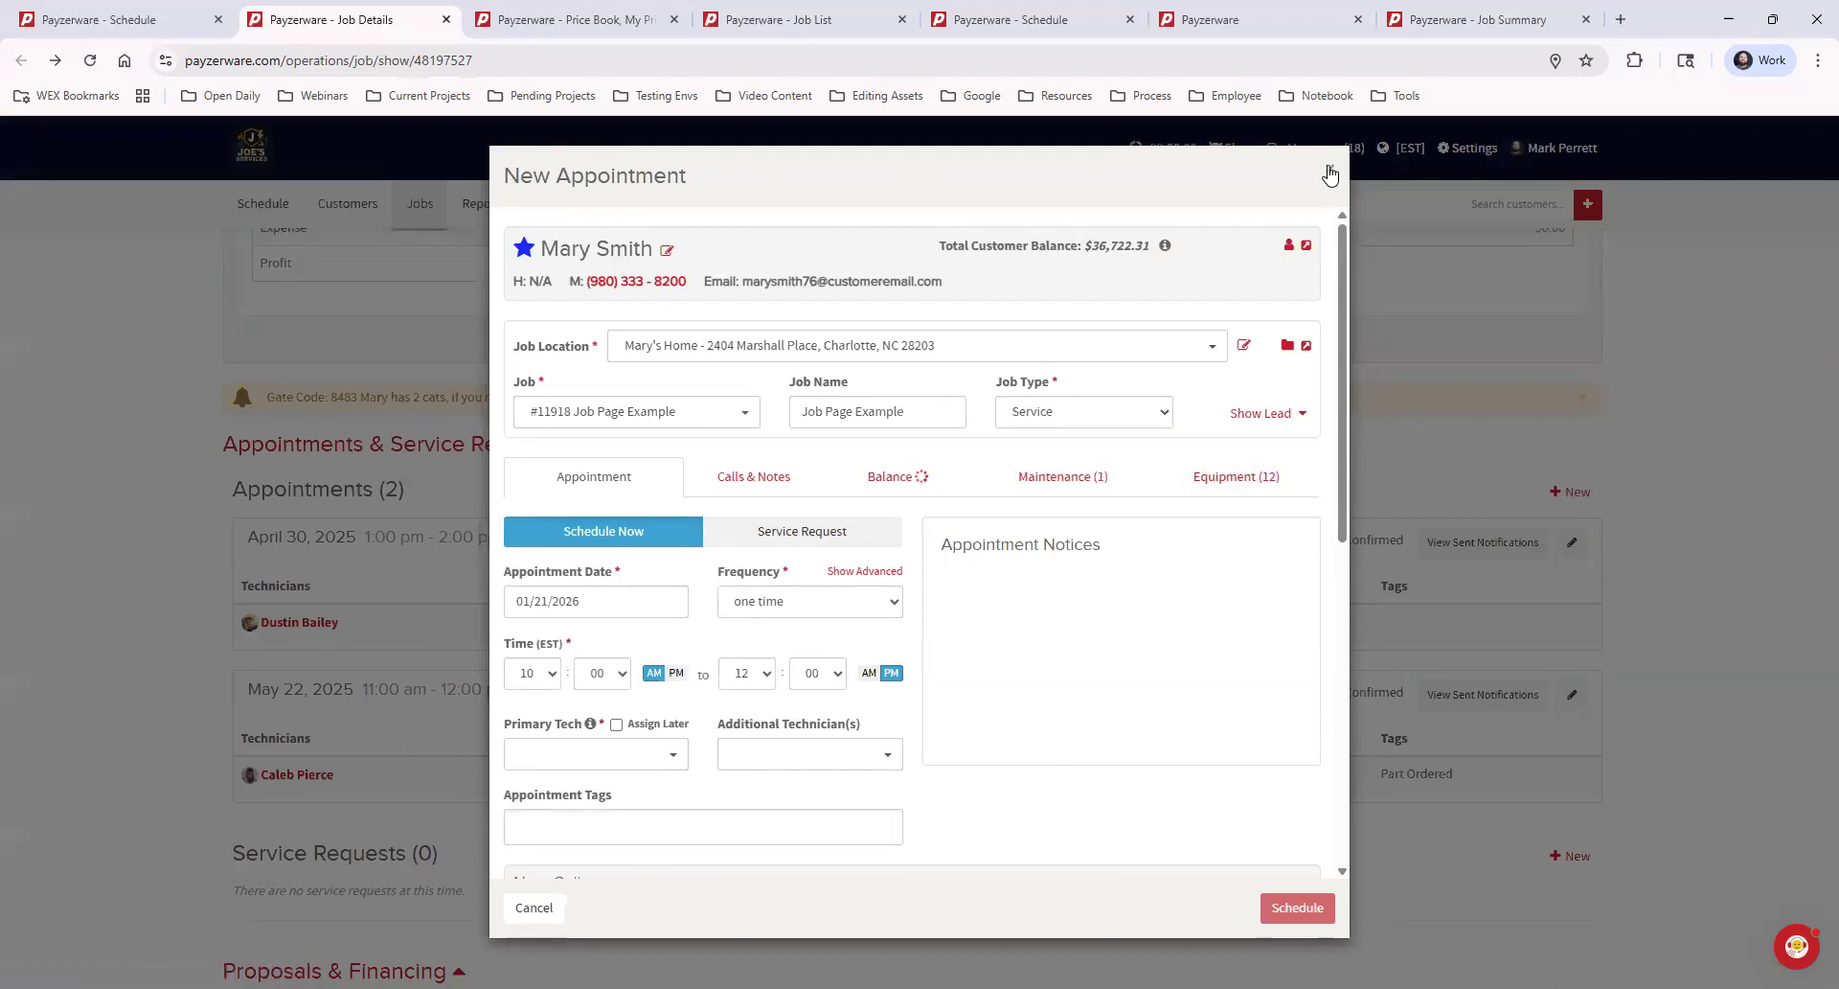
left_click(1329, 175)
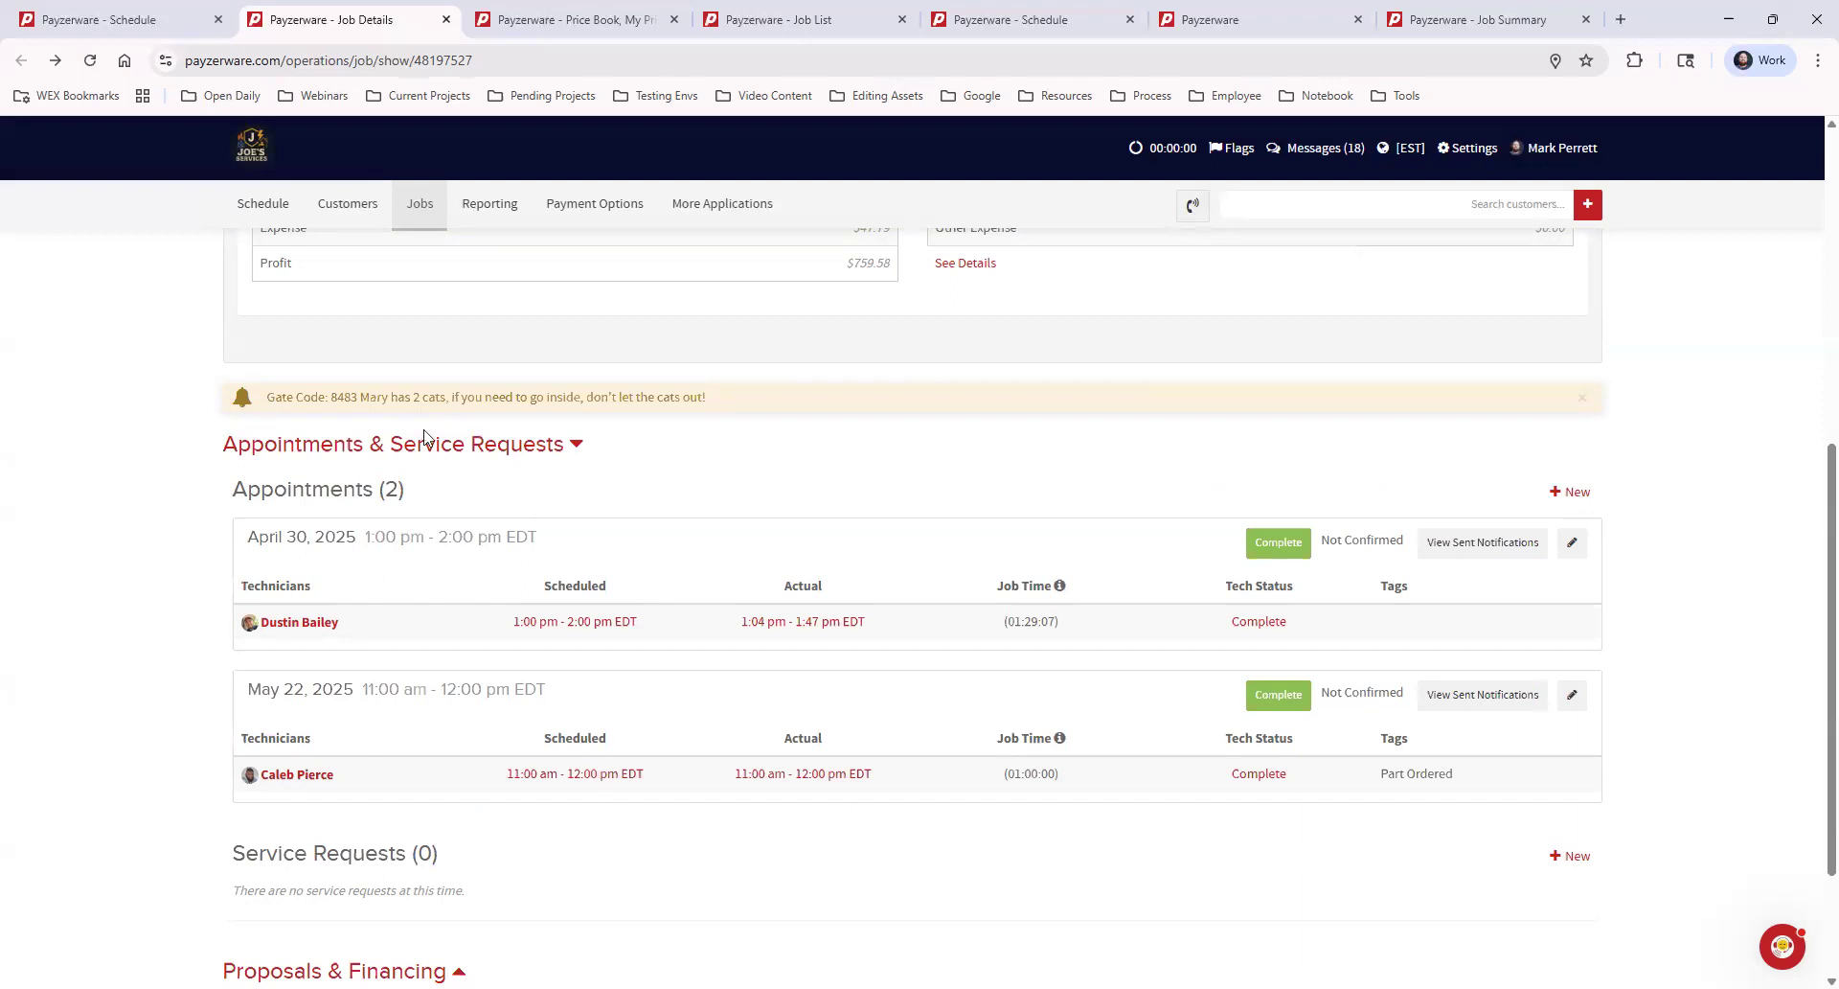
Read the site access alert above Appointments & Service Requests and return to the customer details in the job header
left_click_drag(269, 397, 740, 400)
left_click(802, 477)
left_click_drag(267, 396, 772, 395)
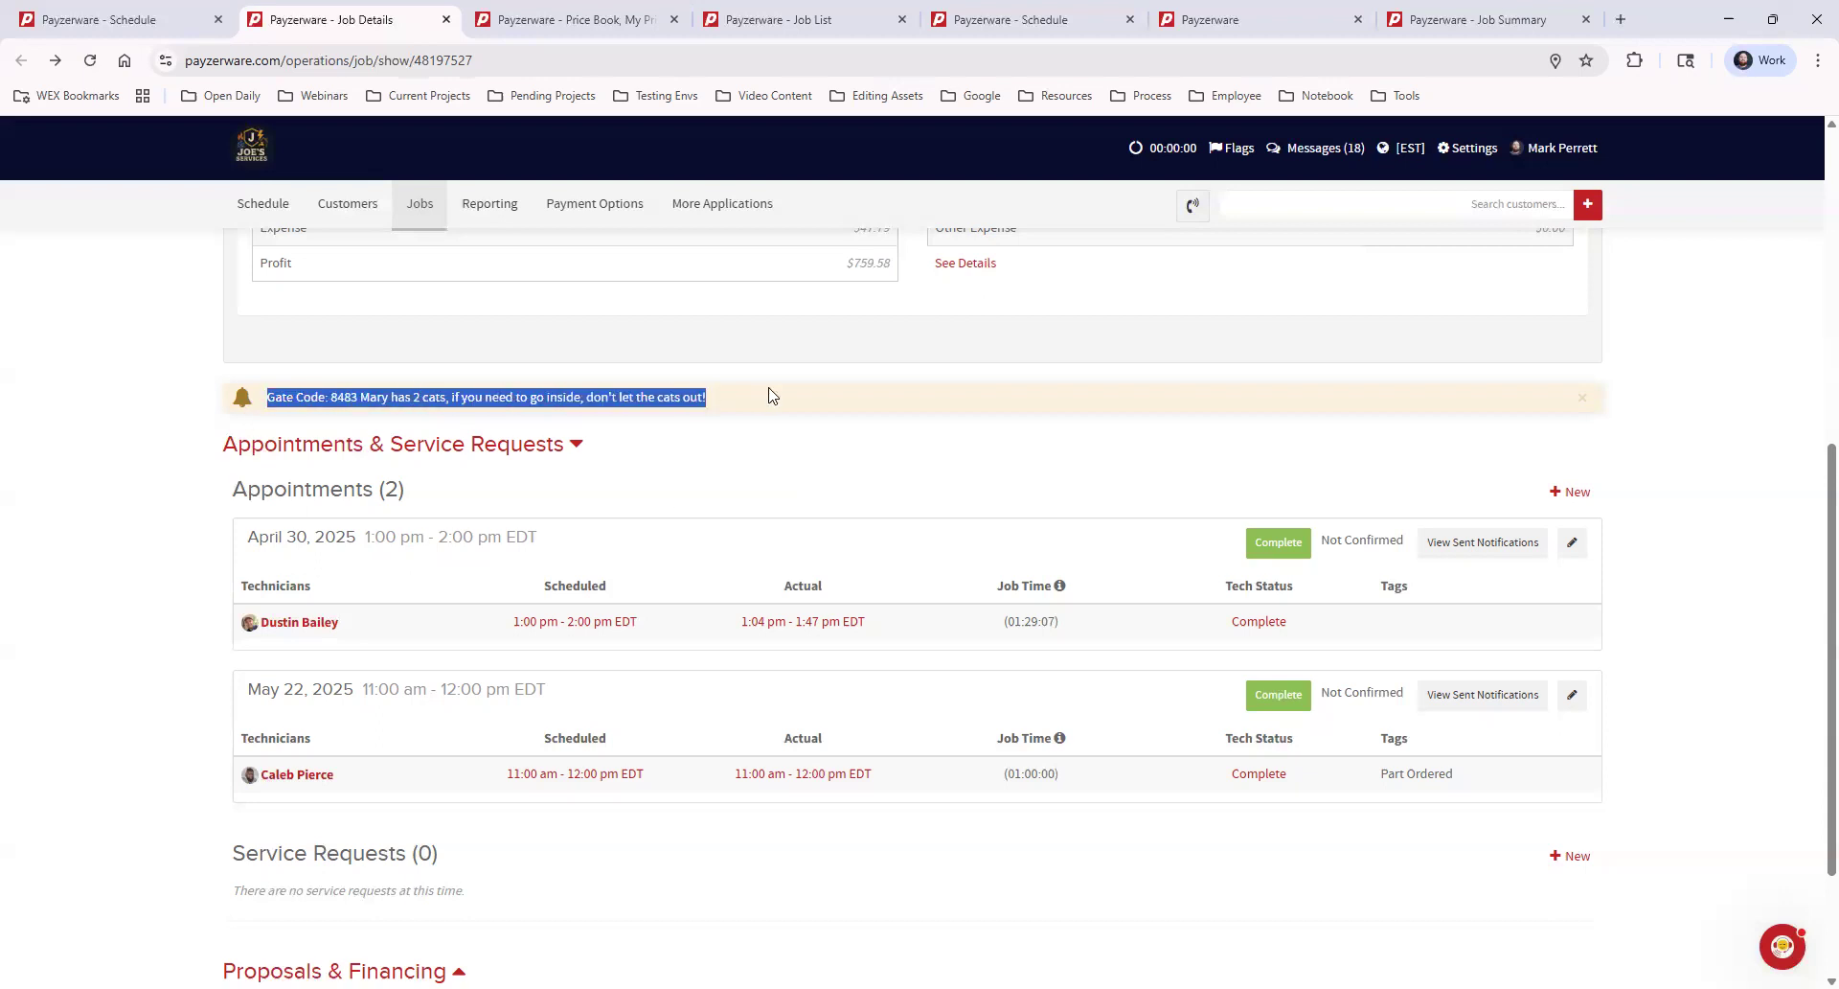
left_click(791, 464)
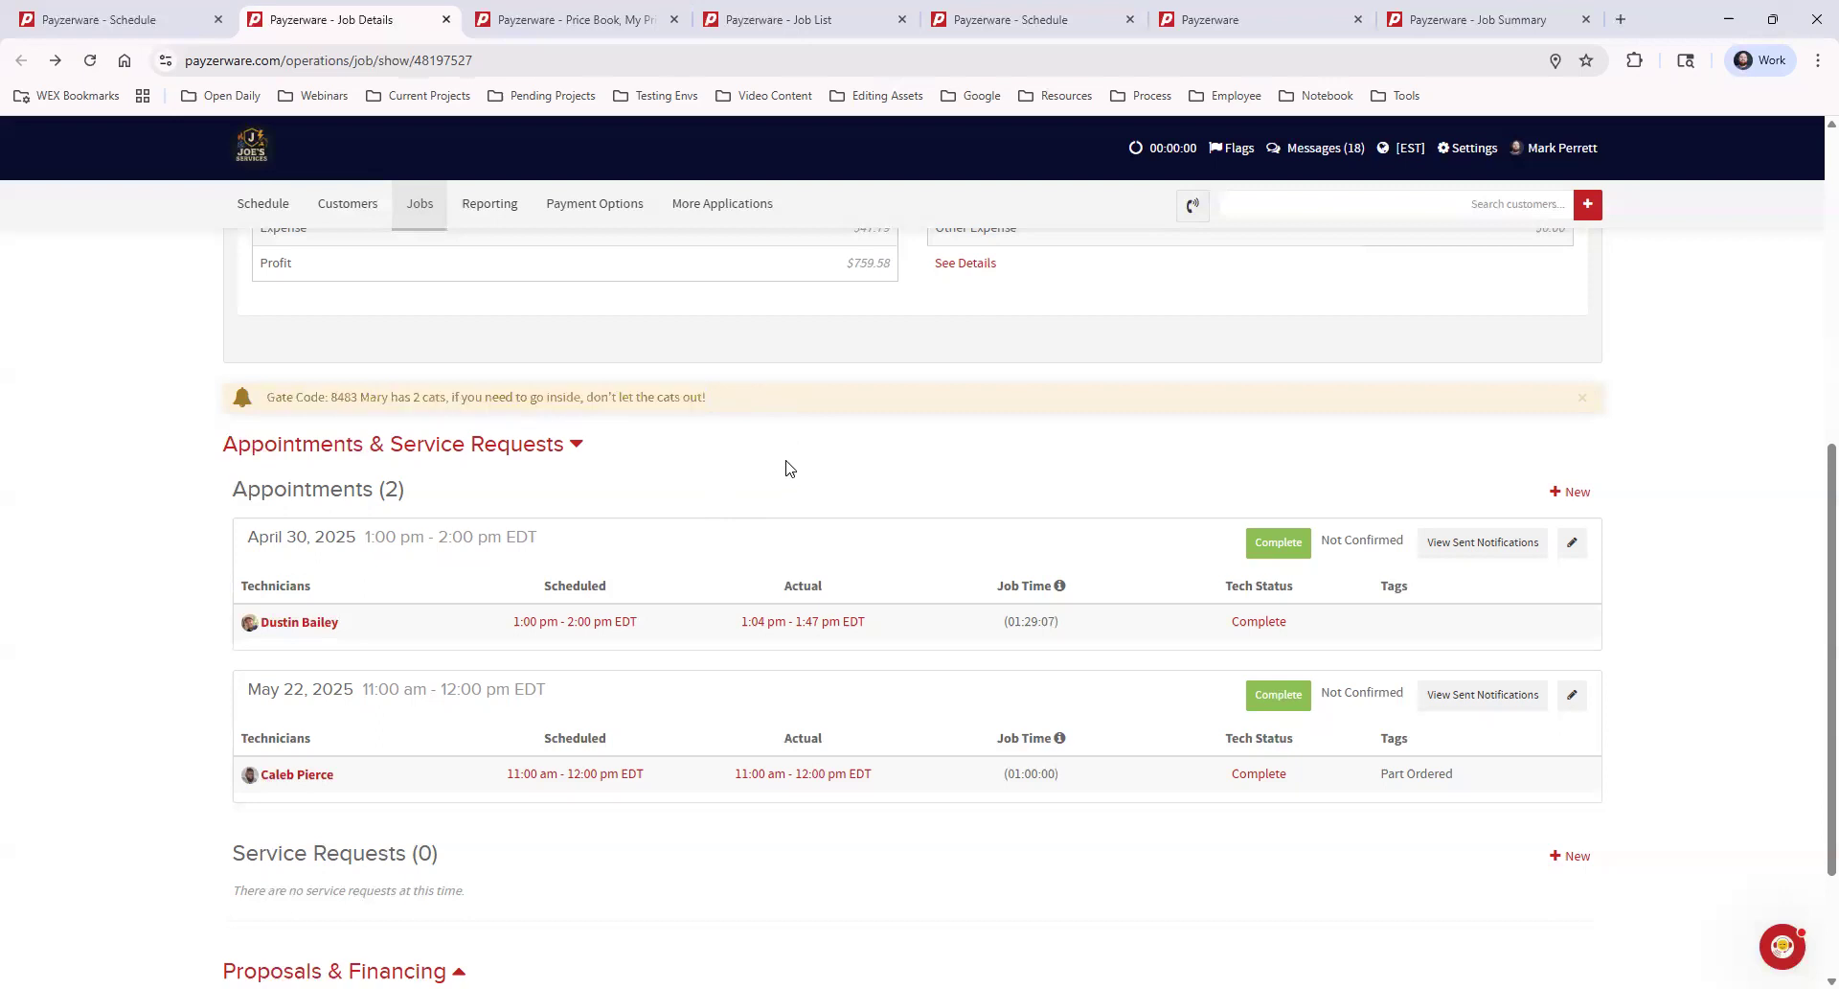
scroll(791, 464, "up", 5)
scroll(785, 465, "up", 2)
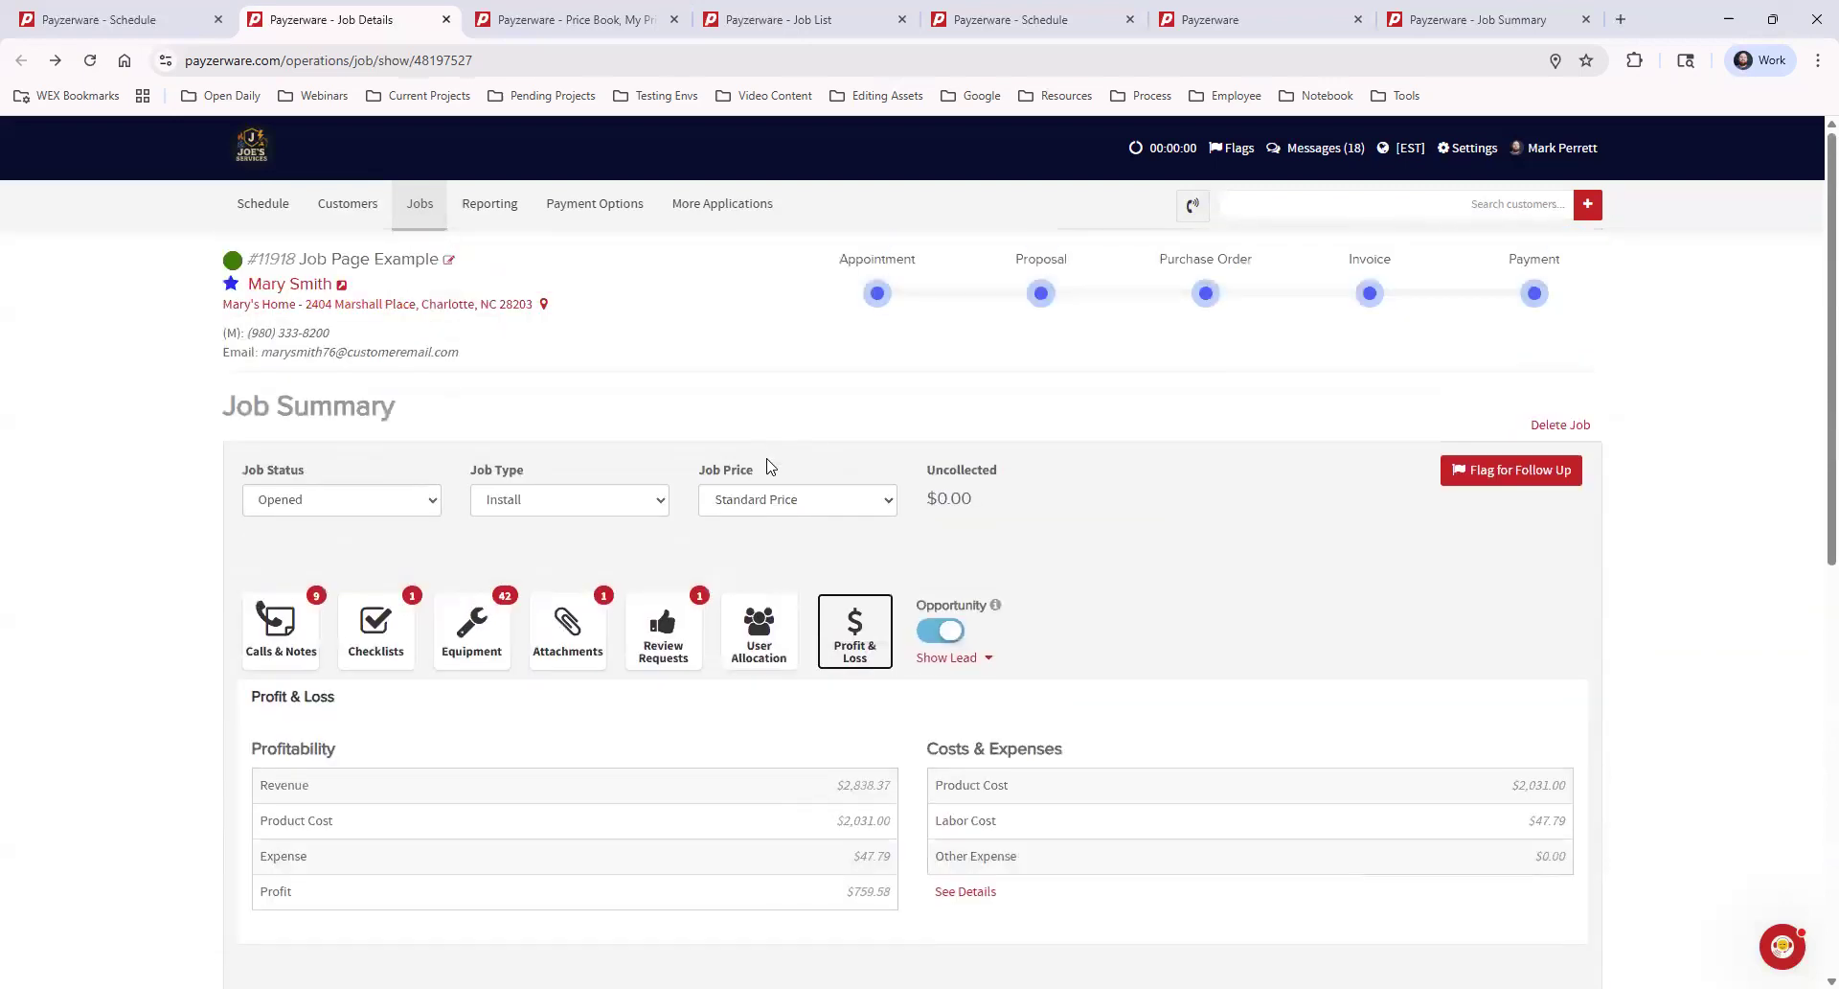
Open the customer's profile from the job header, check back on the job page, and return to the profile
left_click(342, 286)
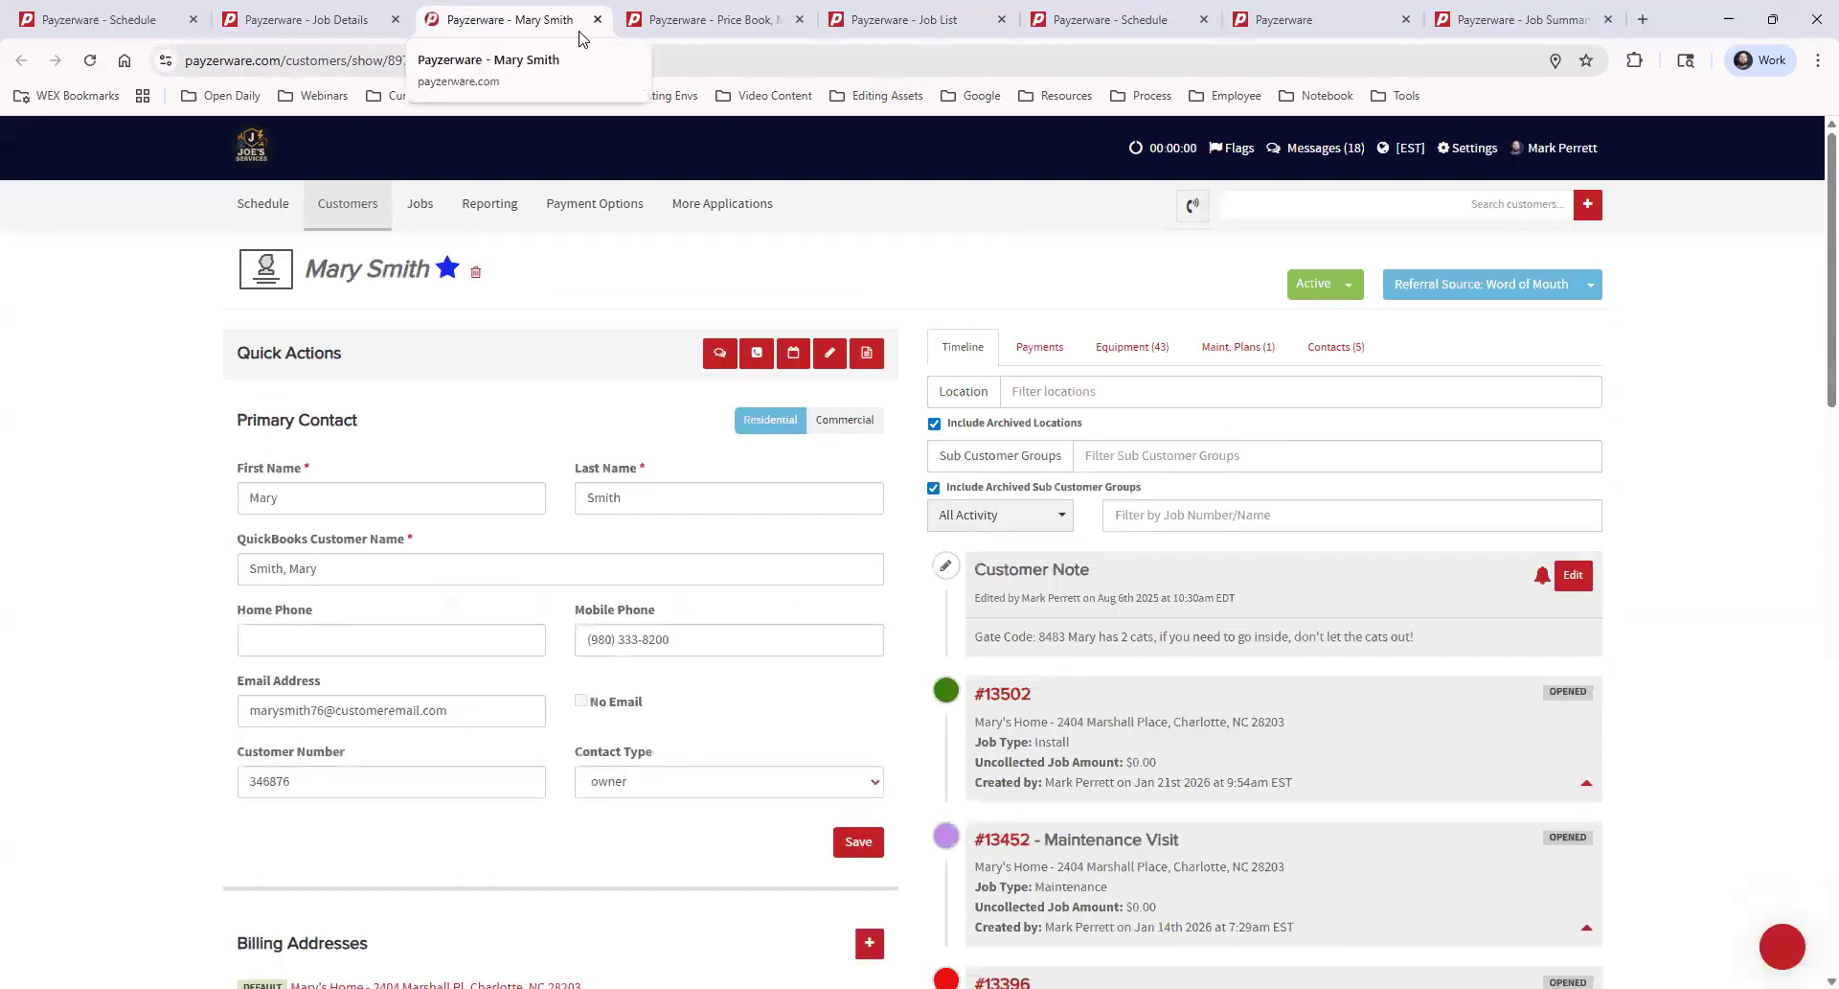
left_click(319, 25)
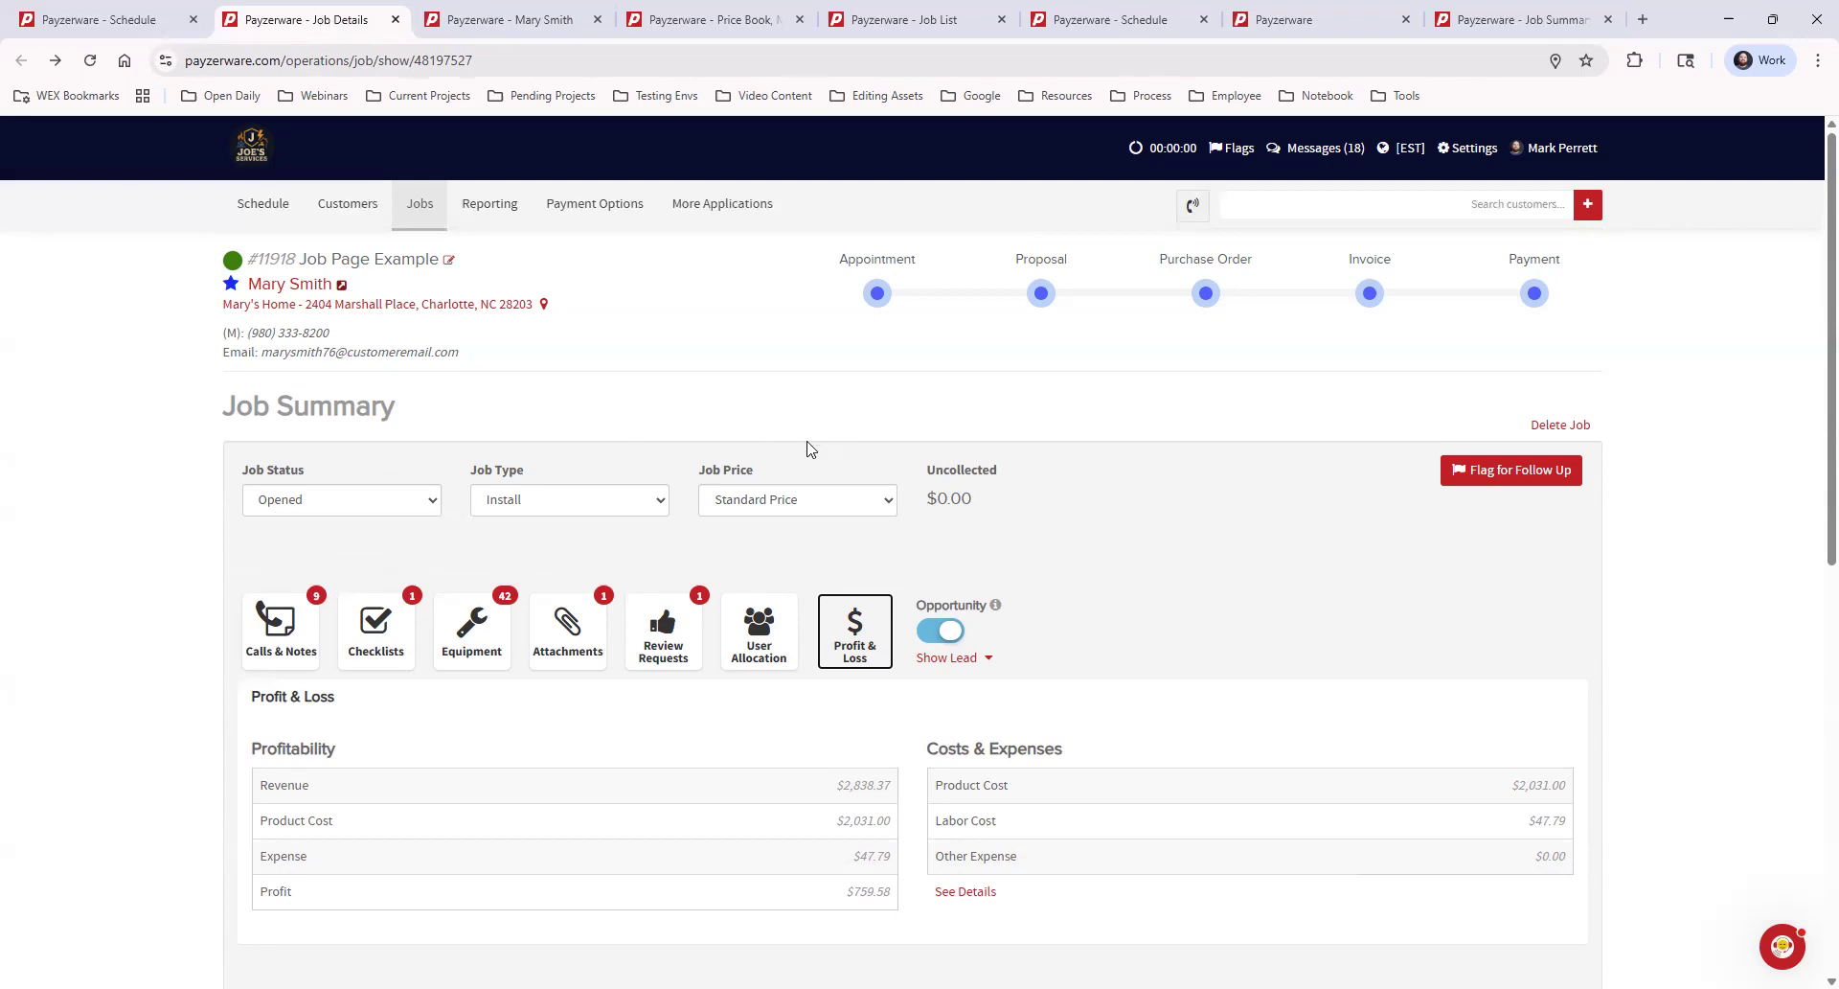
left_click(525, 22)
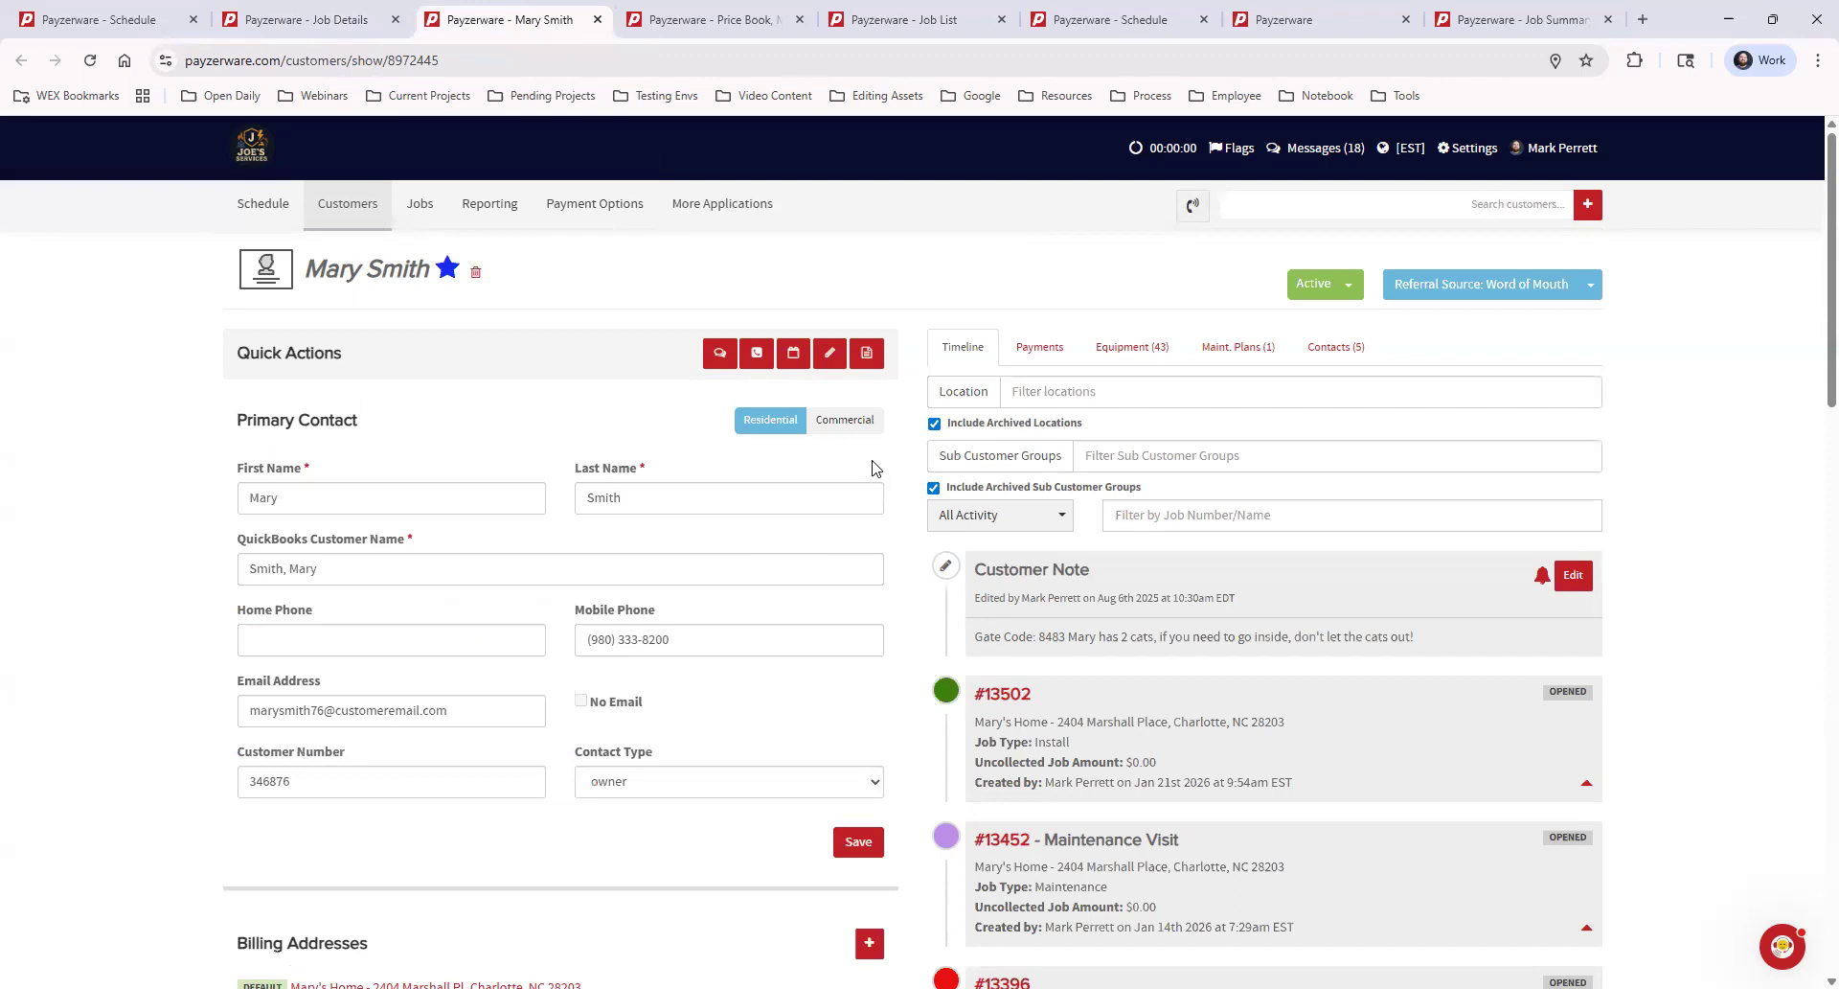
Draft a customer note with the gate code for the default home location, toggle its alert on and off, and close it unsaved
left_click(830, 354)
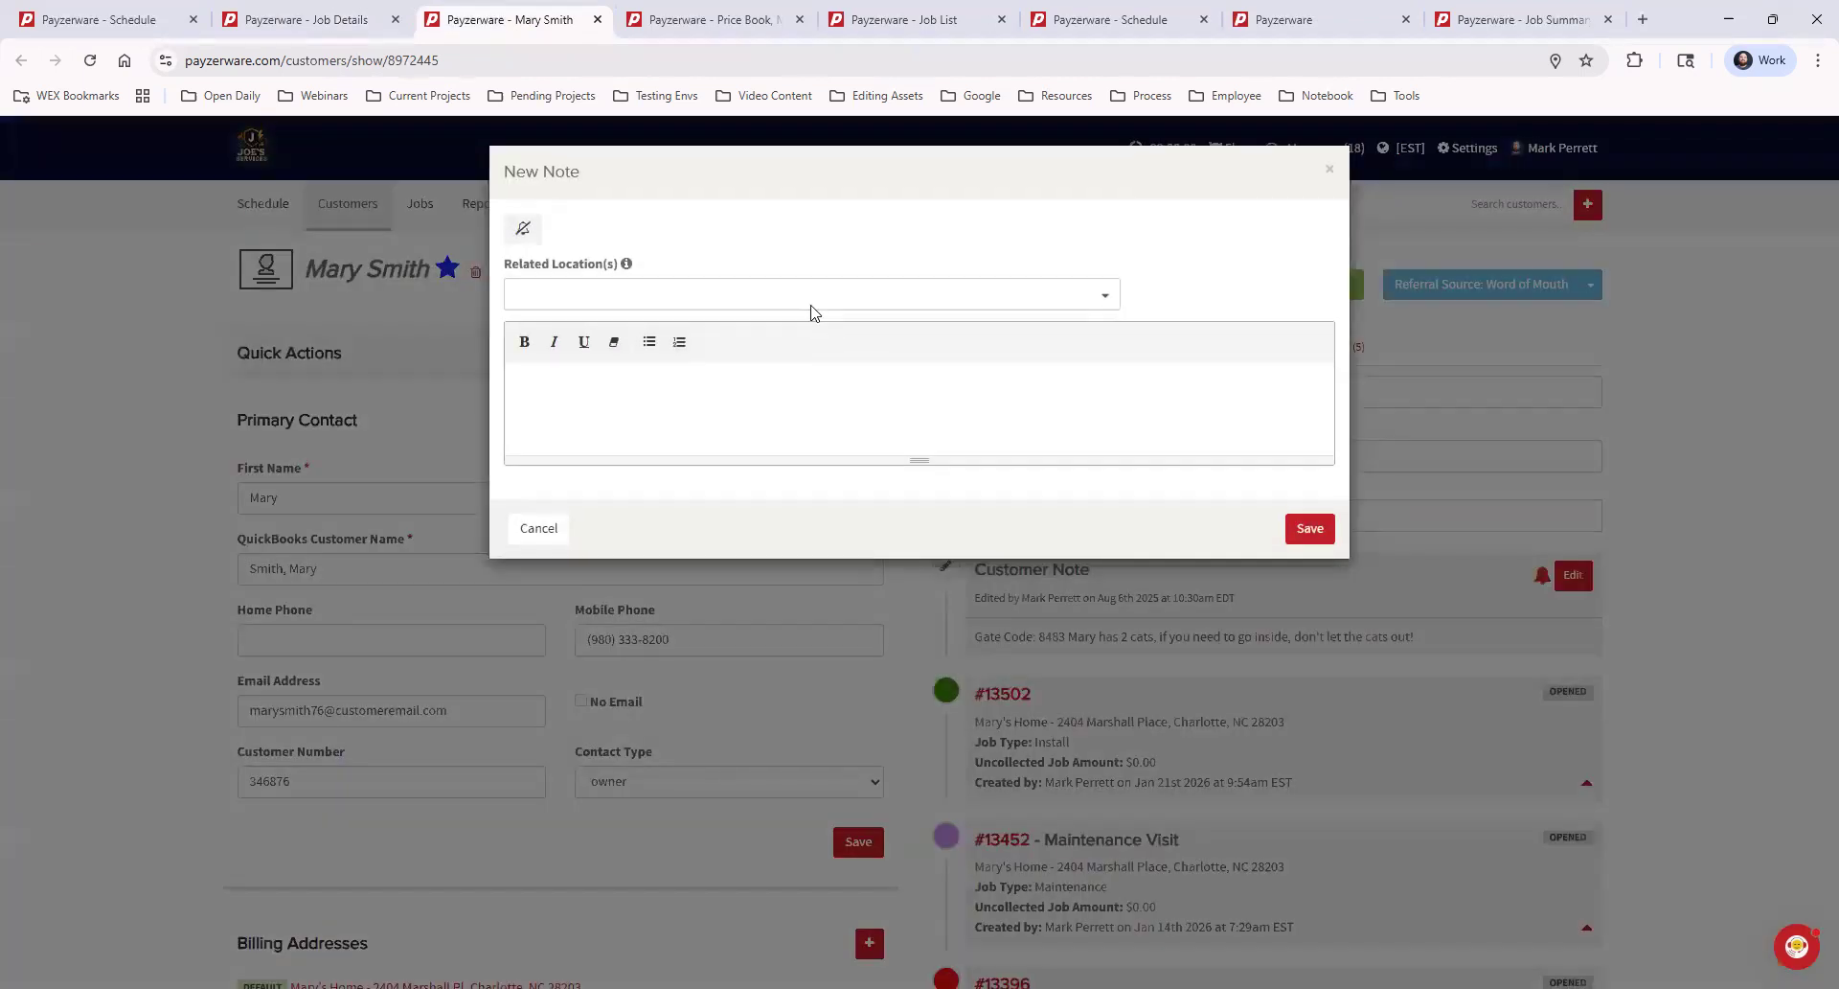
left_click(600, 290)
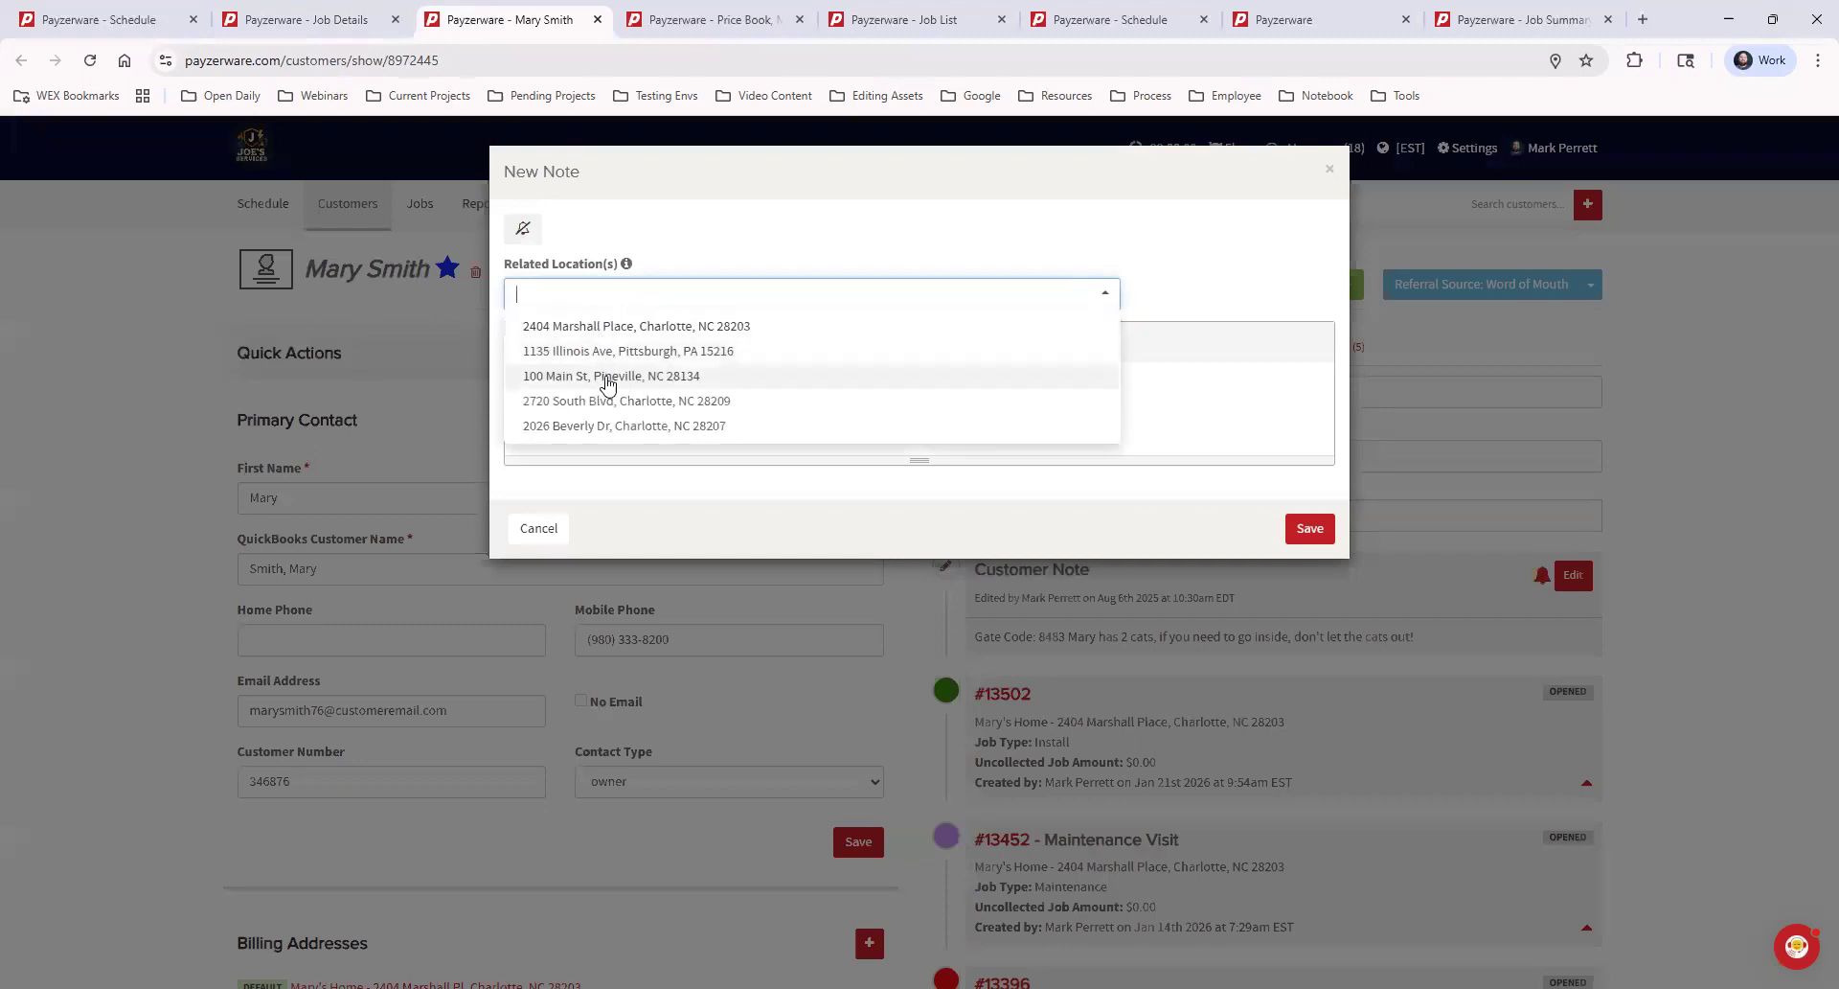
left_click(603, 326)
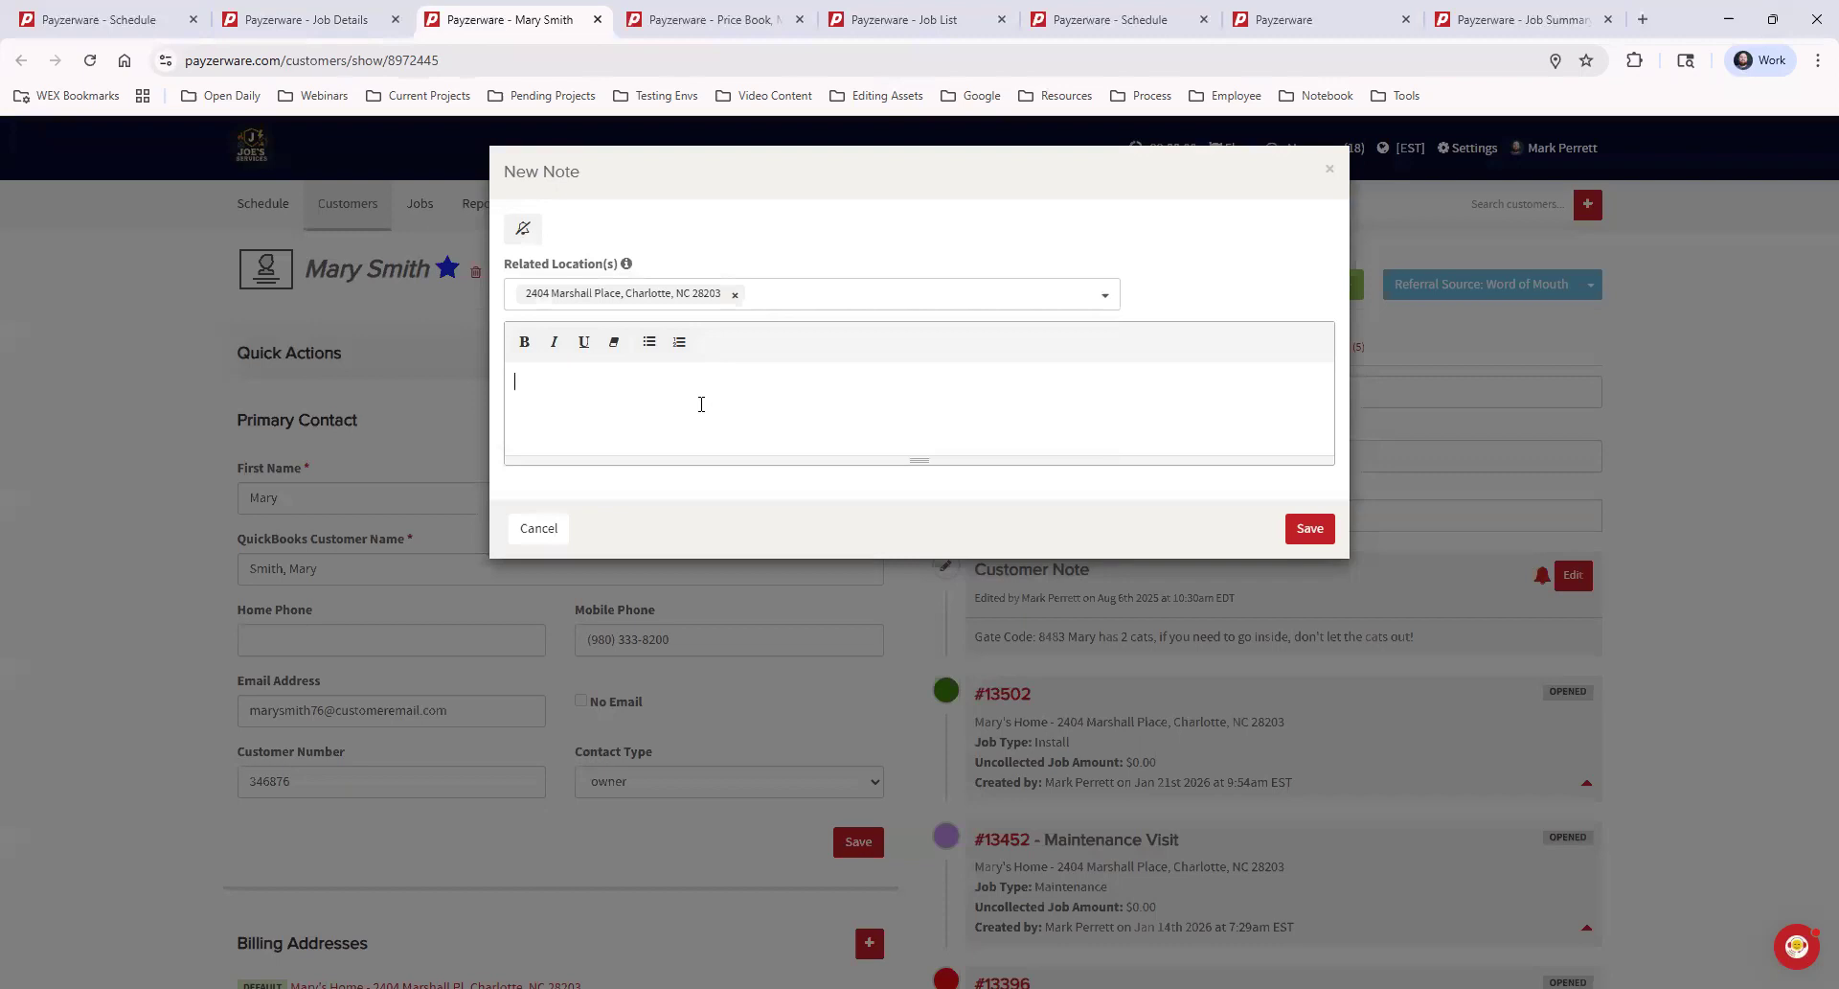
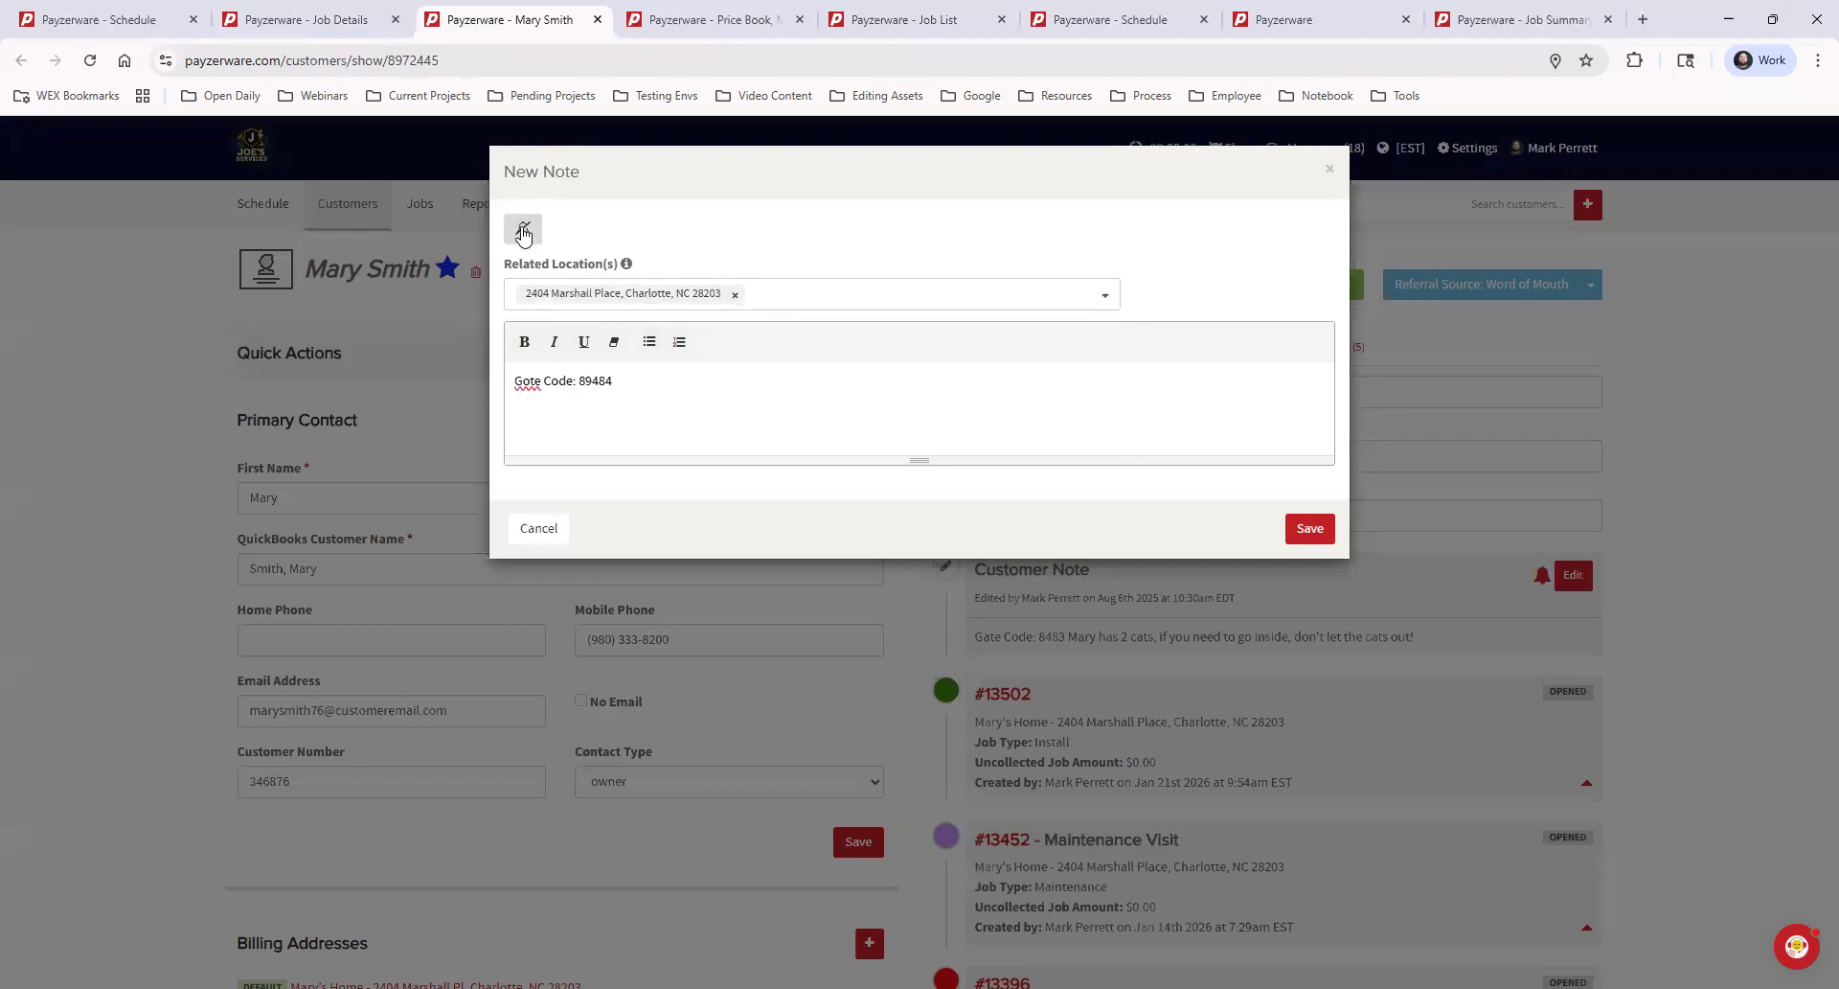
left_click(523, 230)
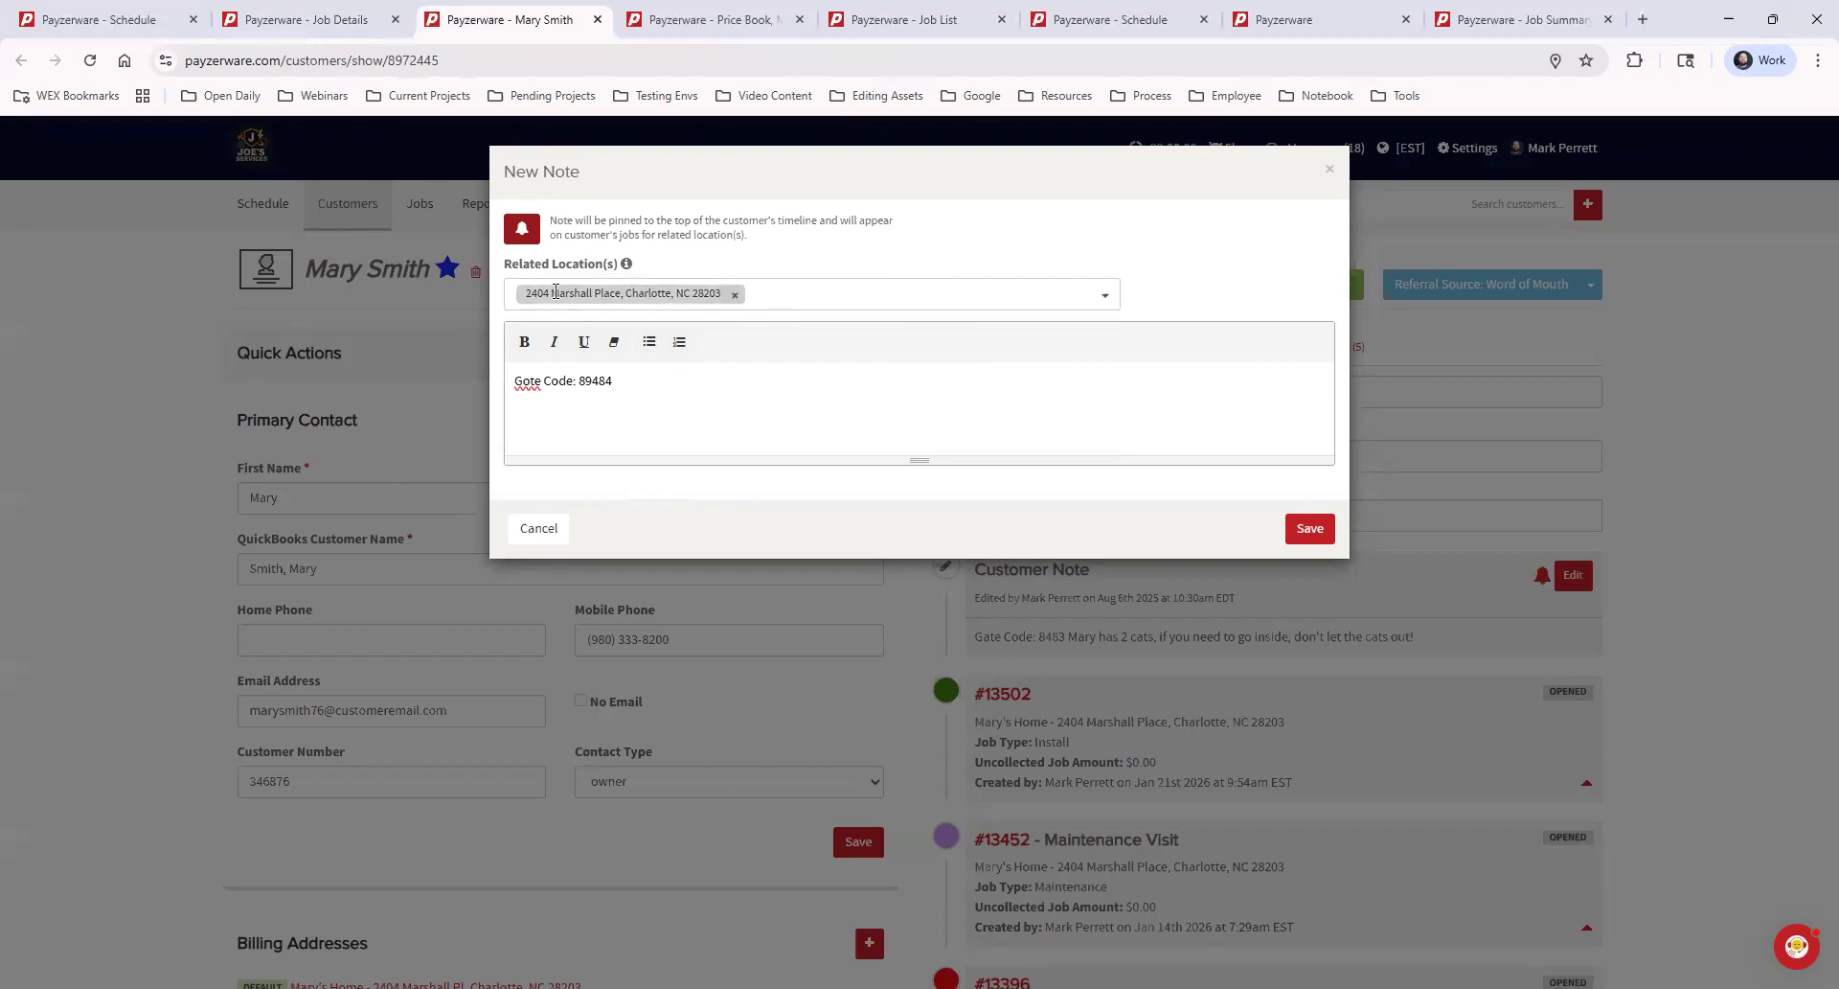
left_click(522, 229)
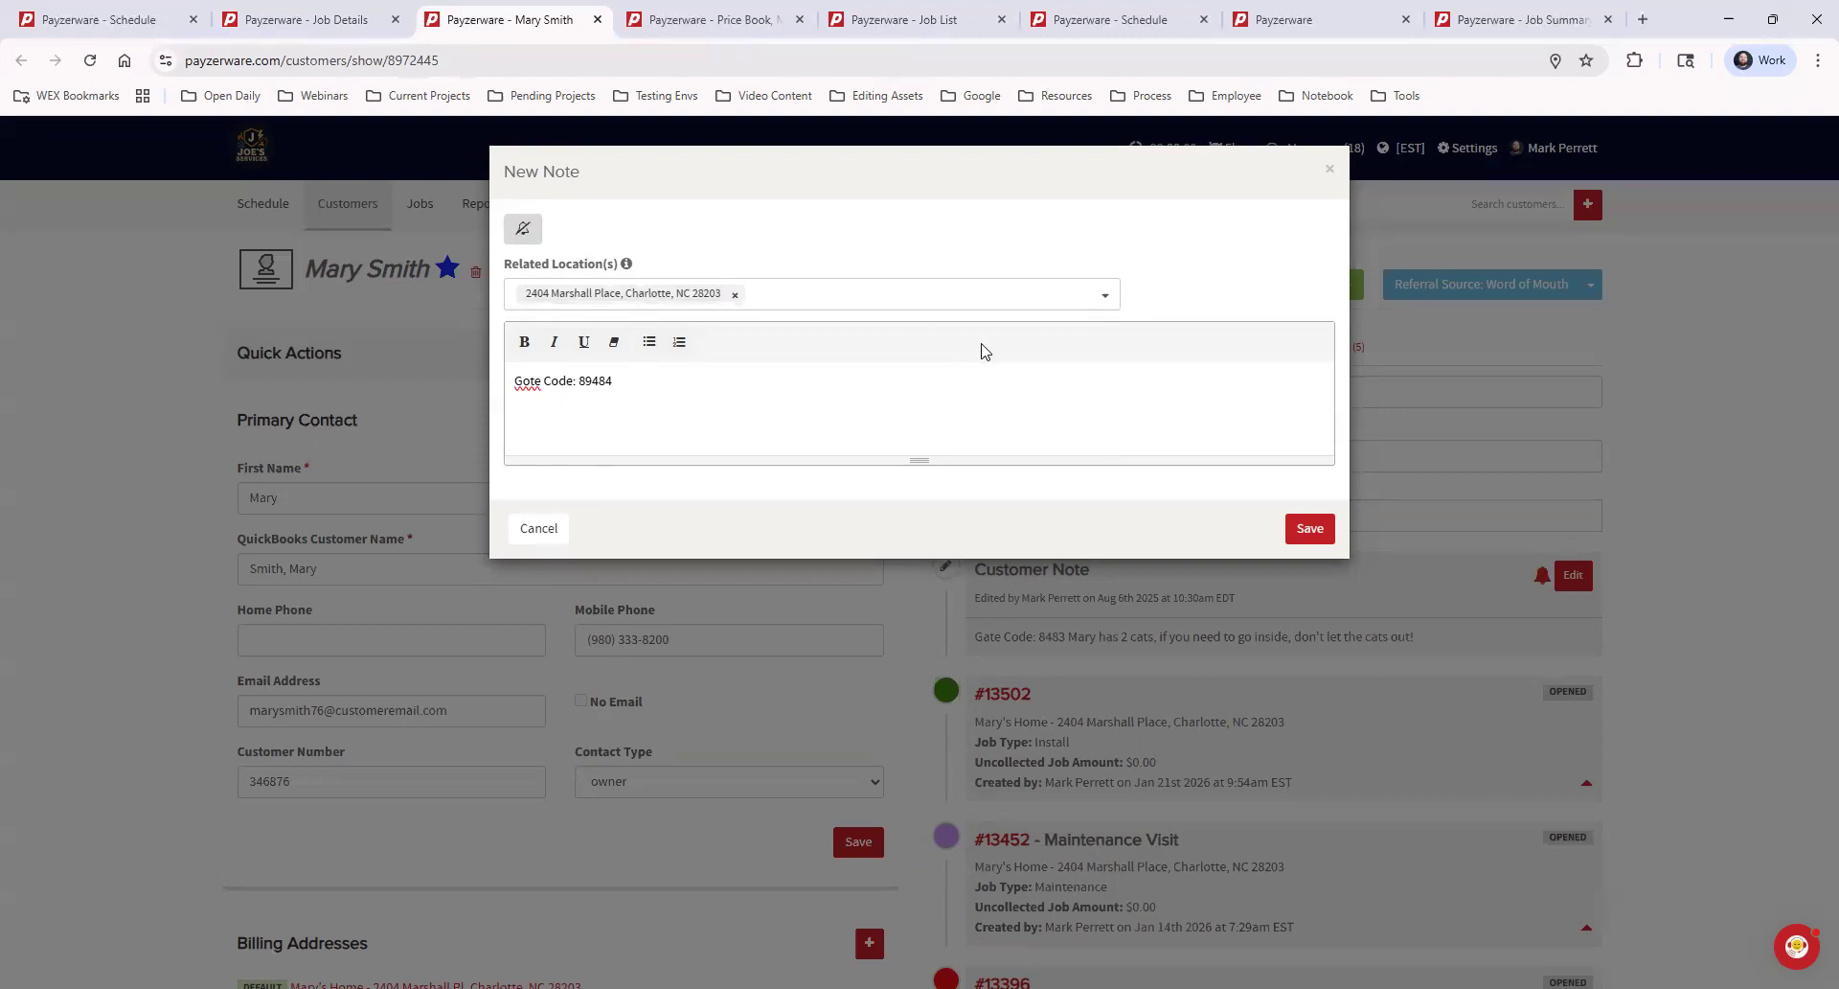
left_click(1332, 173)
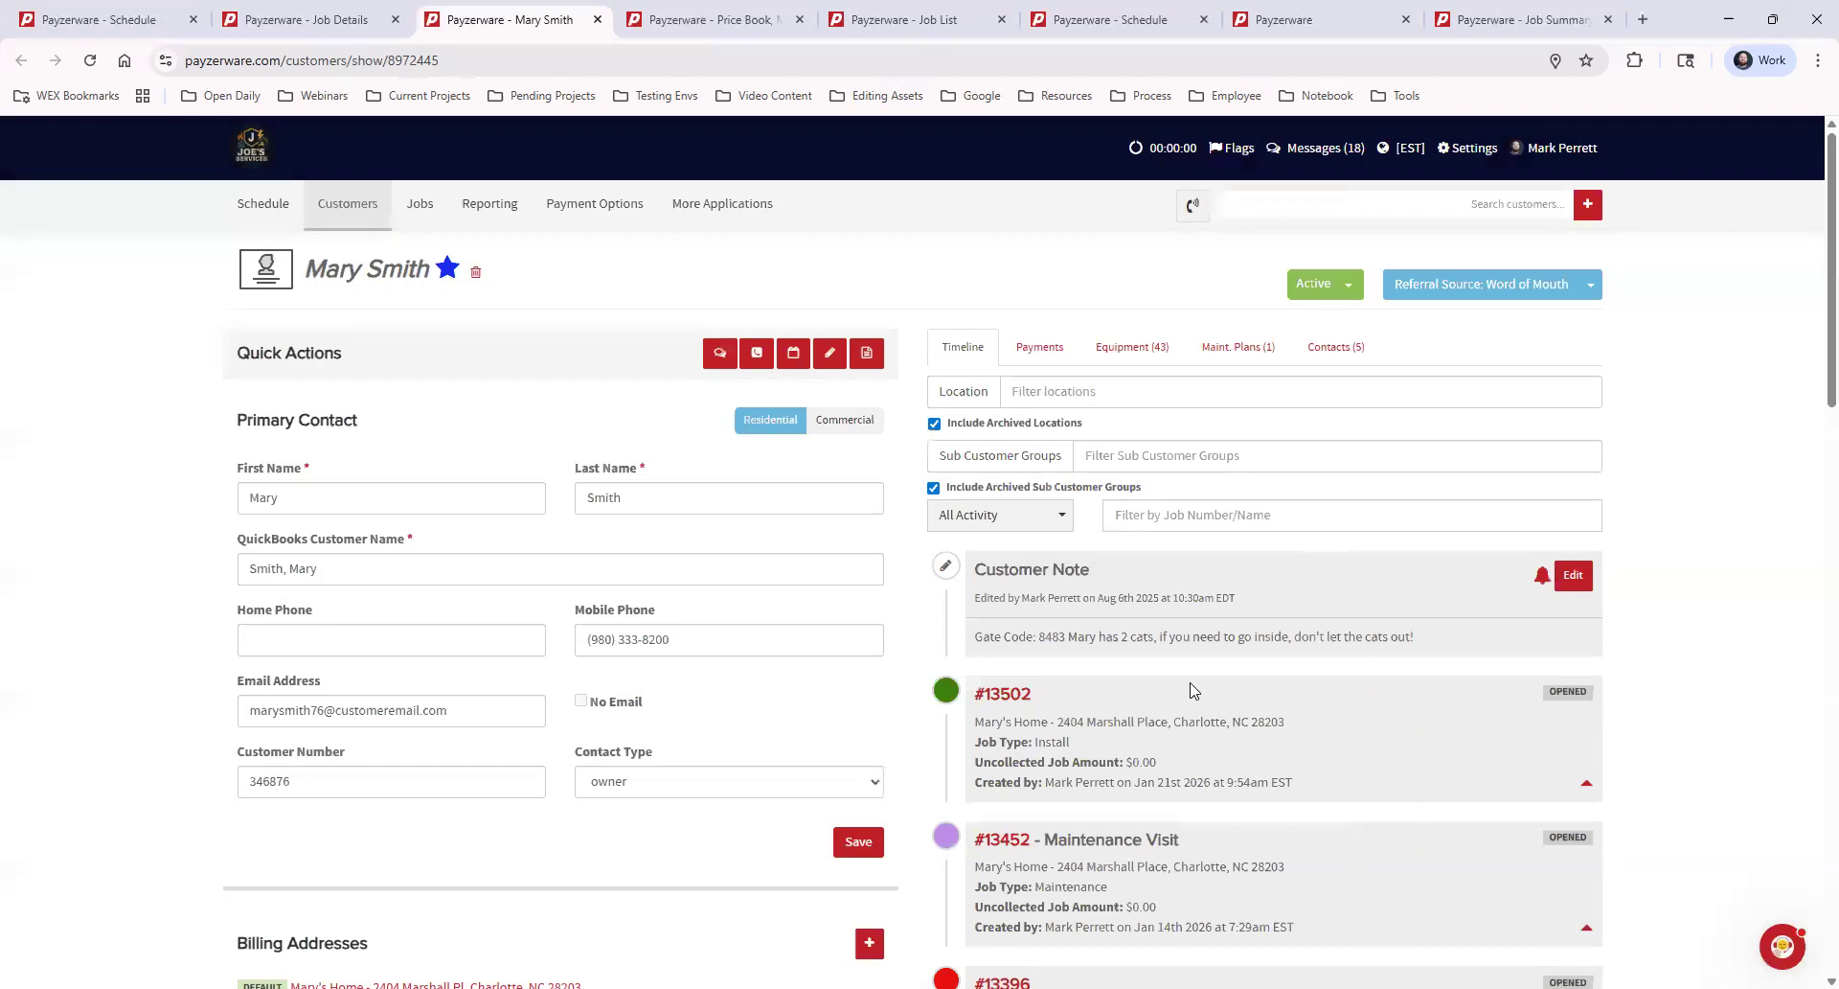
Browse the customer's timeline, filter it to Calls & Notes, and restore the All Activity filter
scroll(1430, 821, "down", 9)
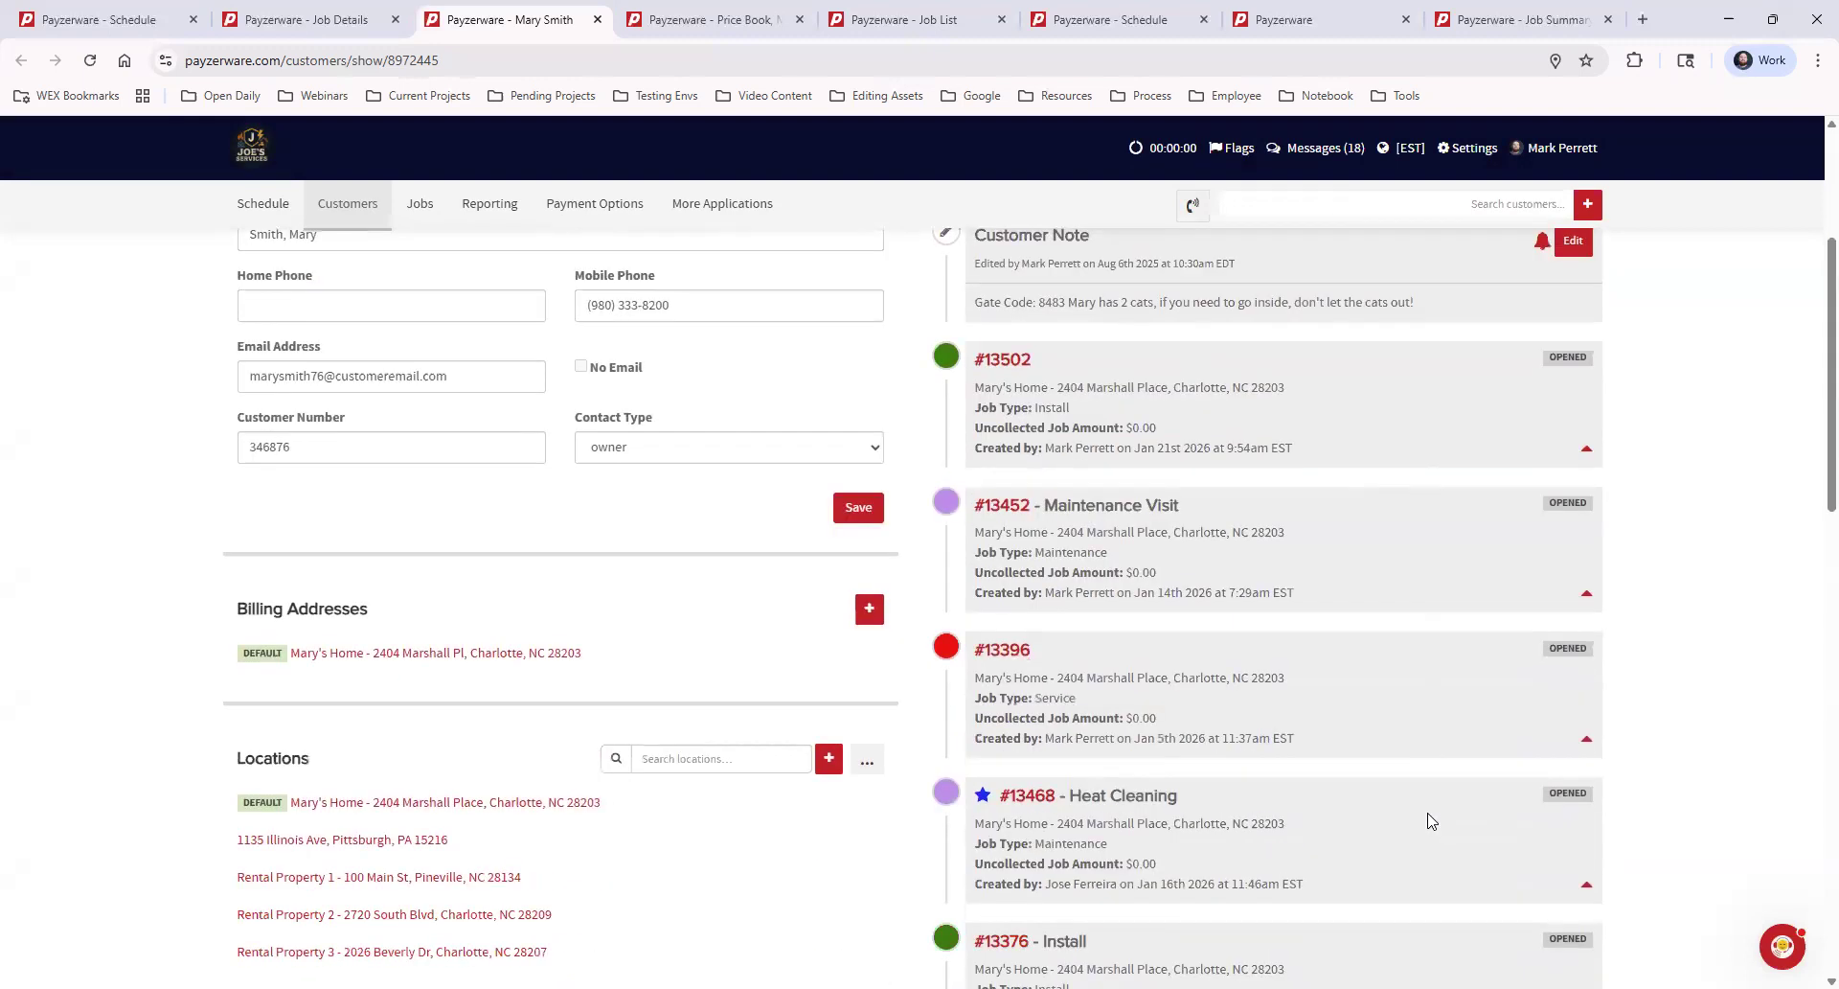
scroll(1423, 800, "down", 6)
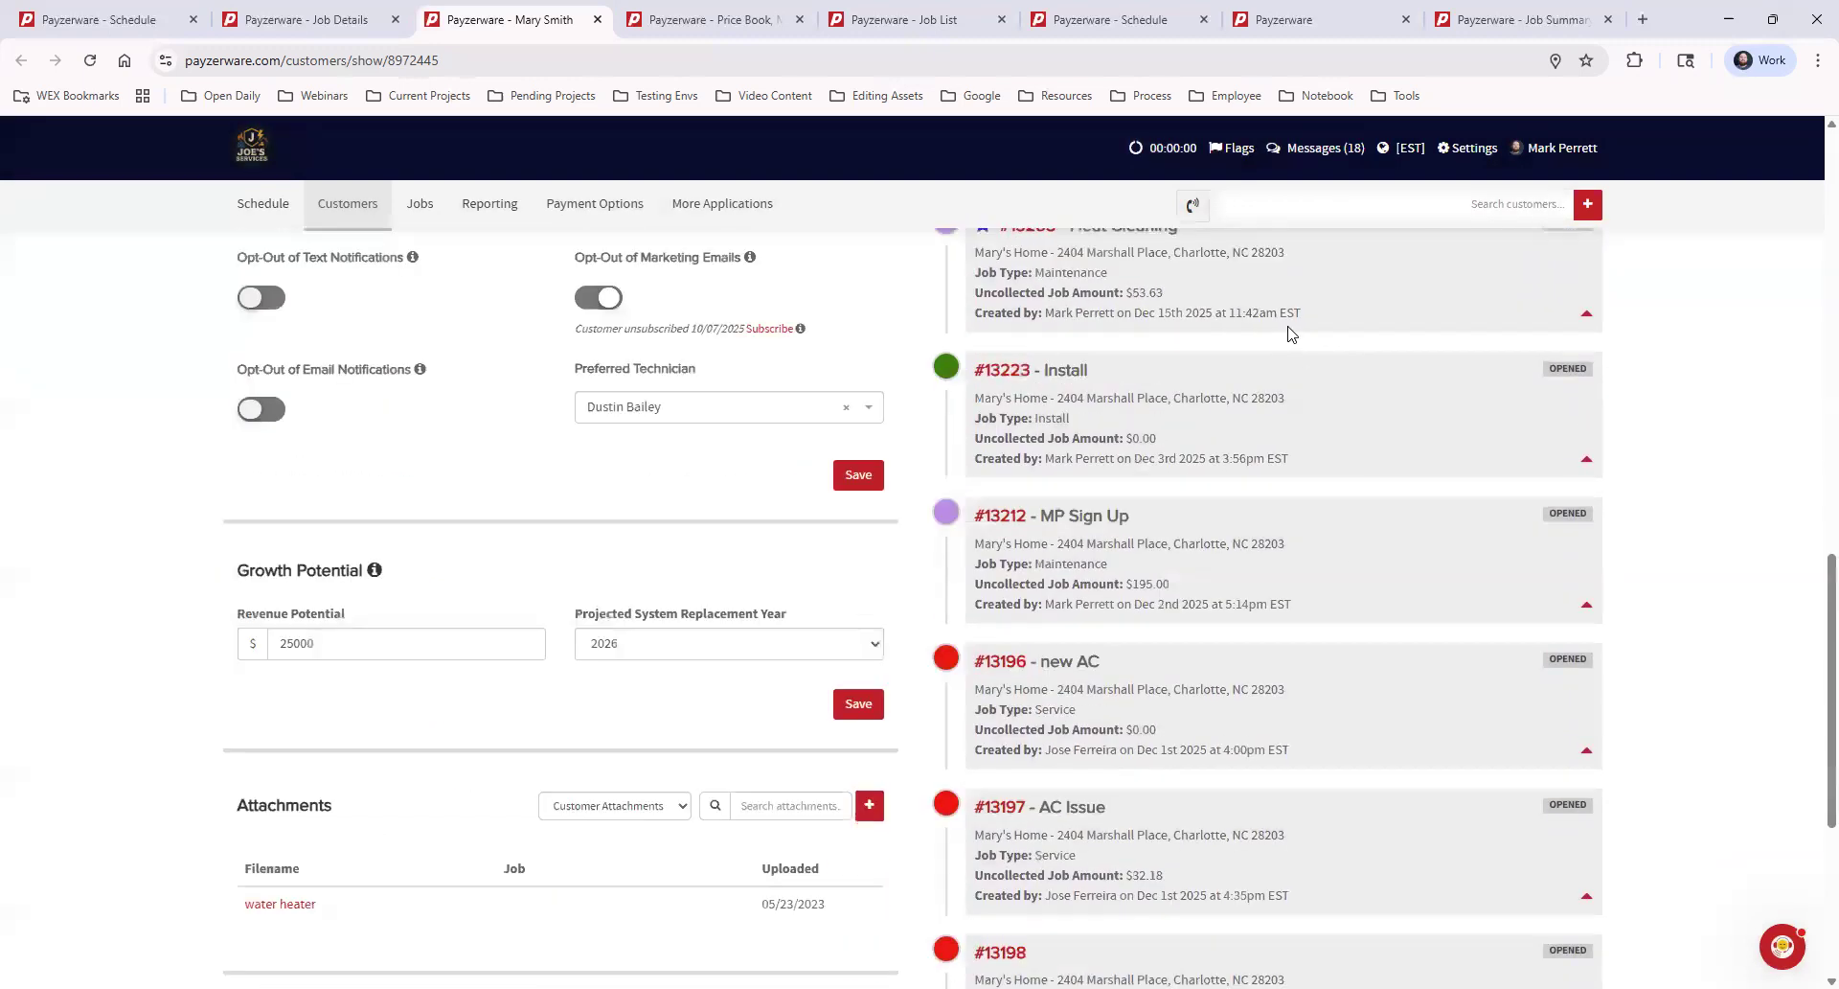
scroll(1255, 743, "up", 15)
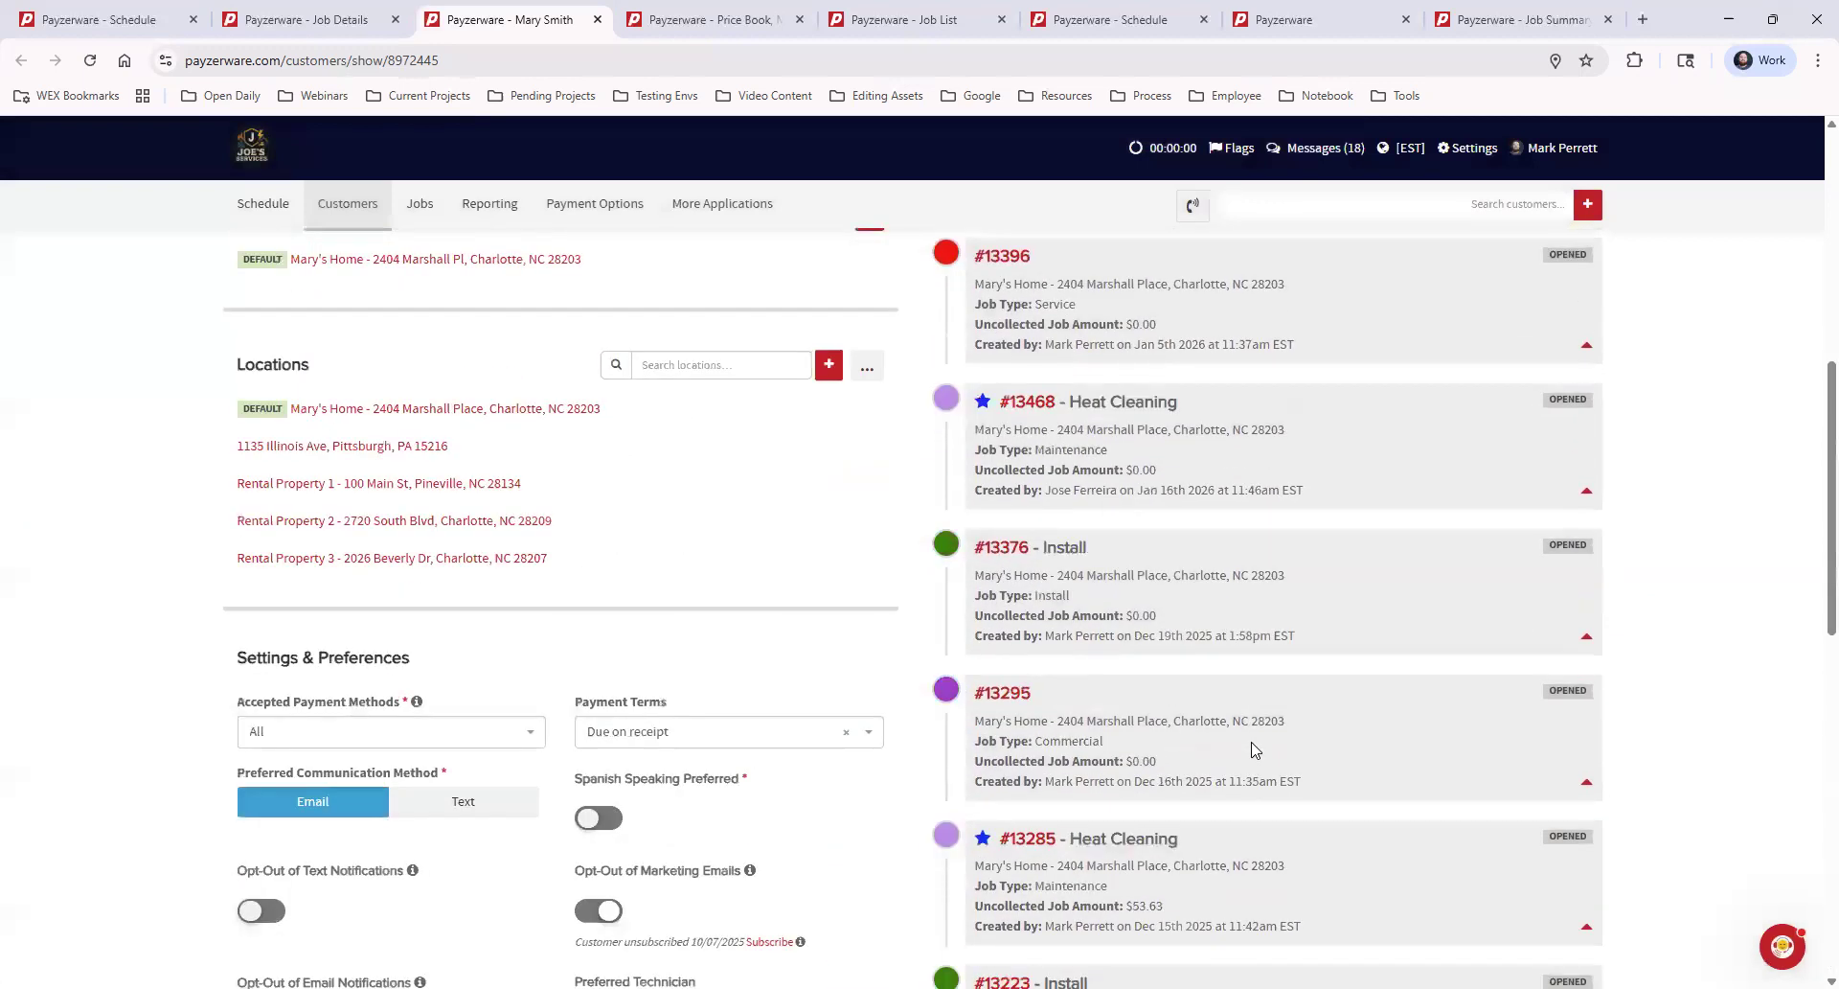
left_click(1006, 519)
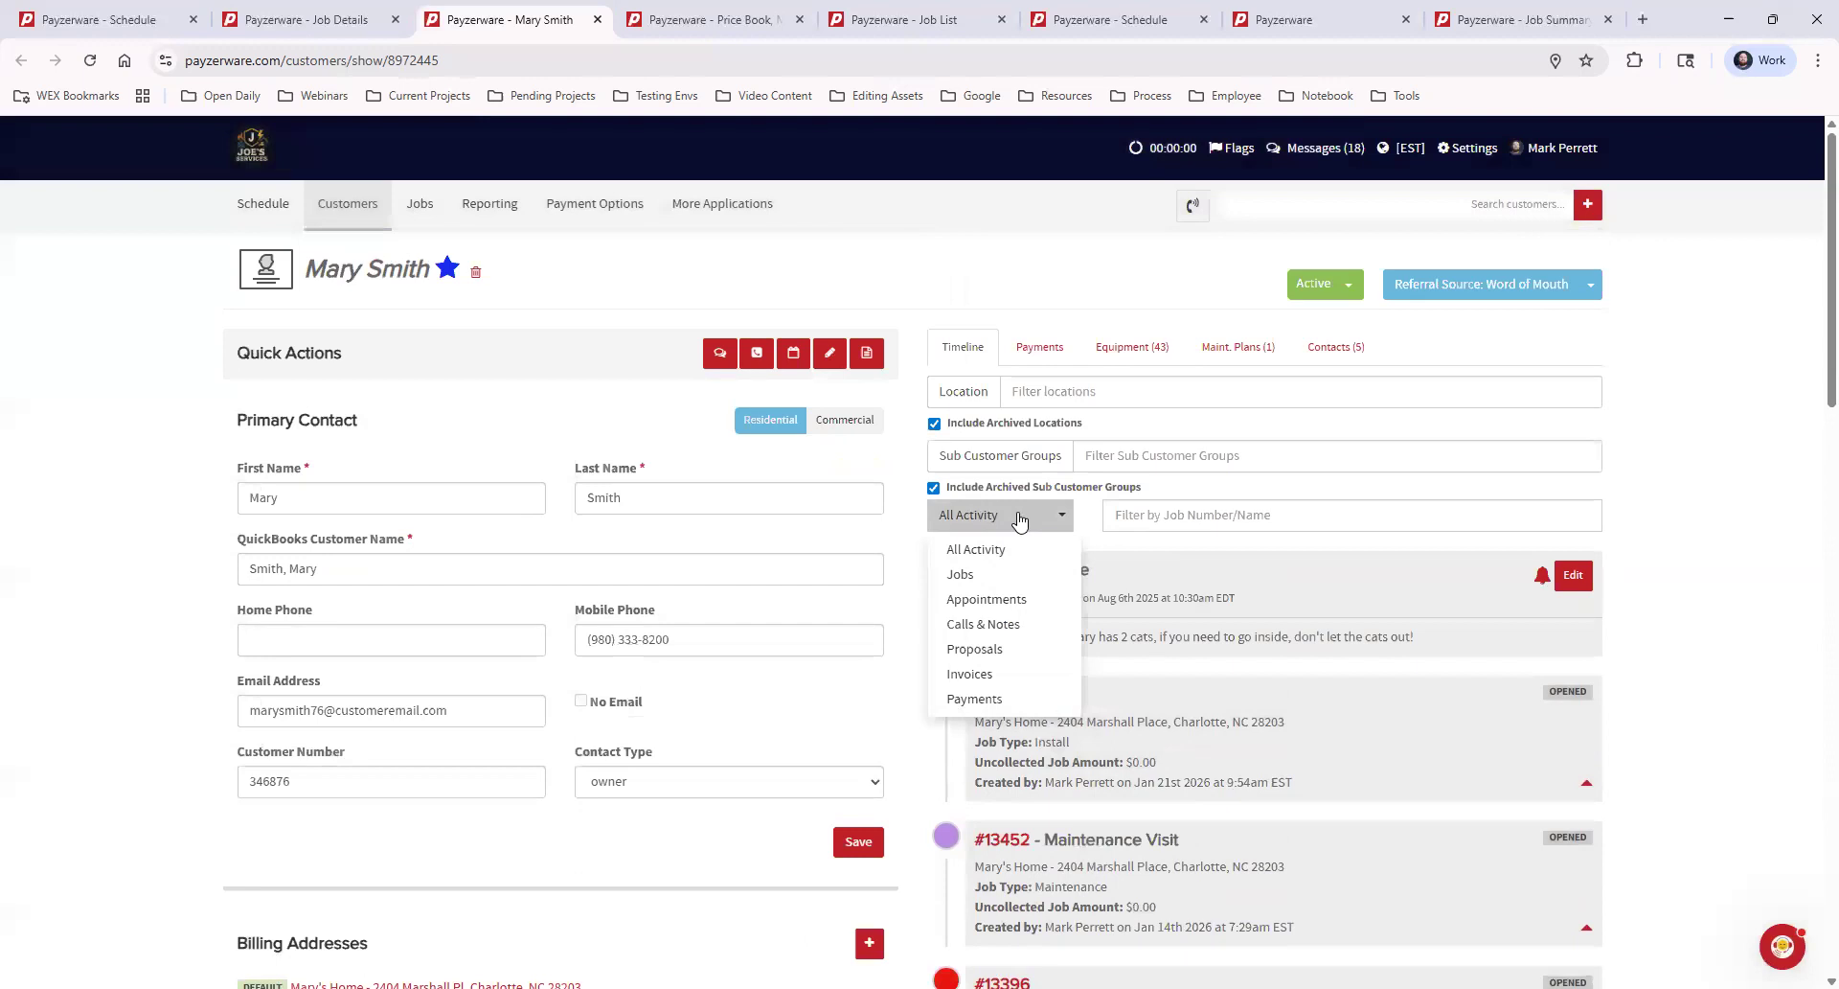
left_click(1025, 627)
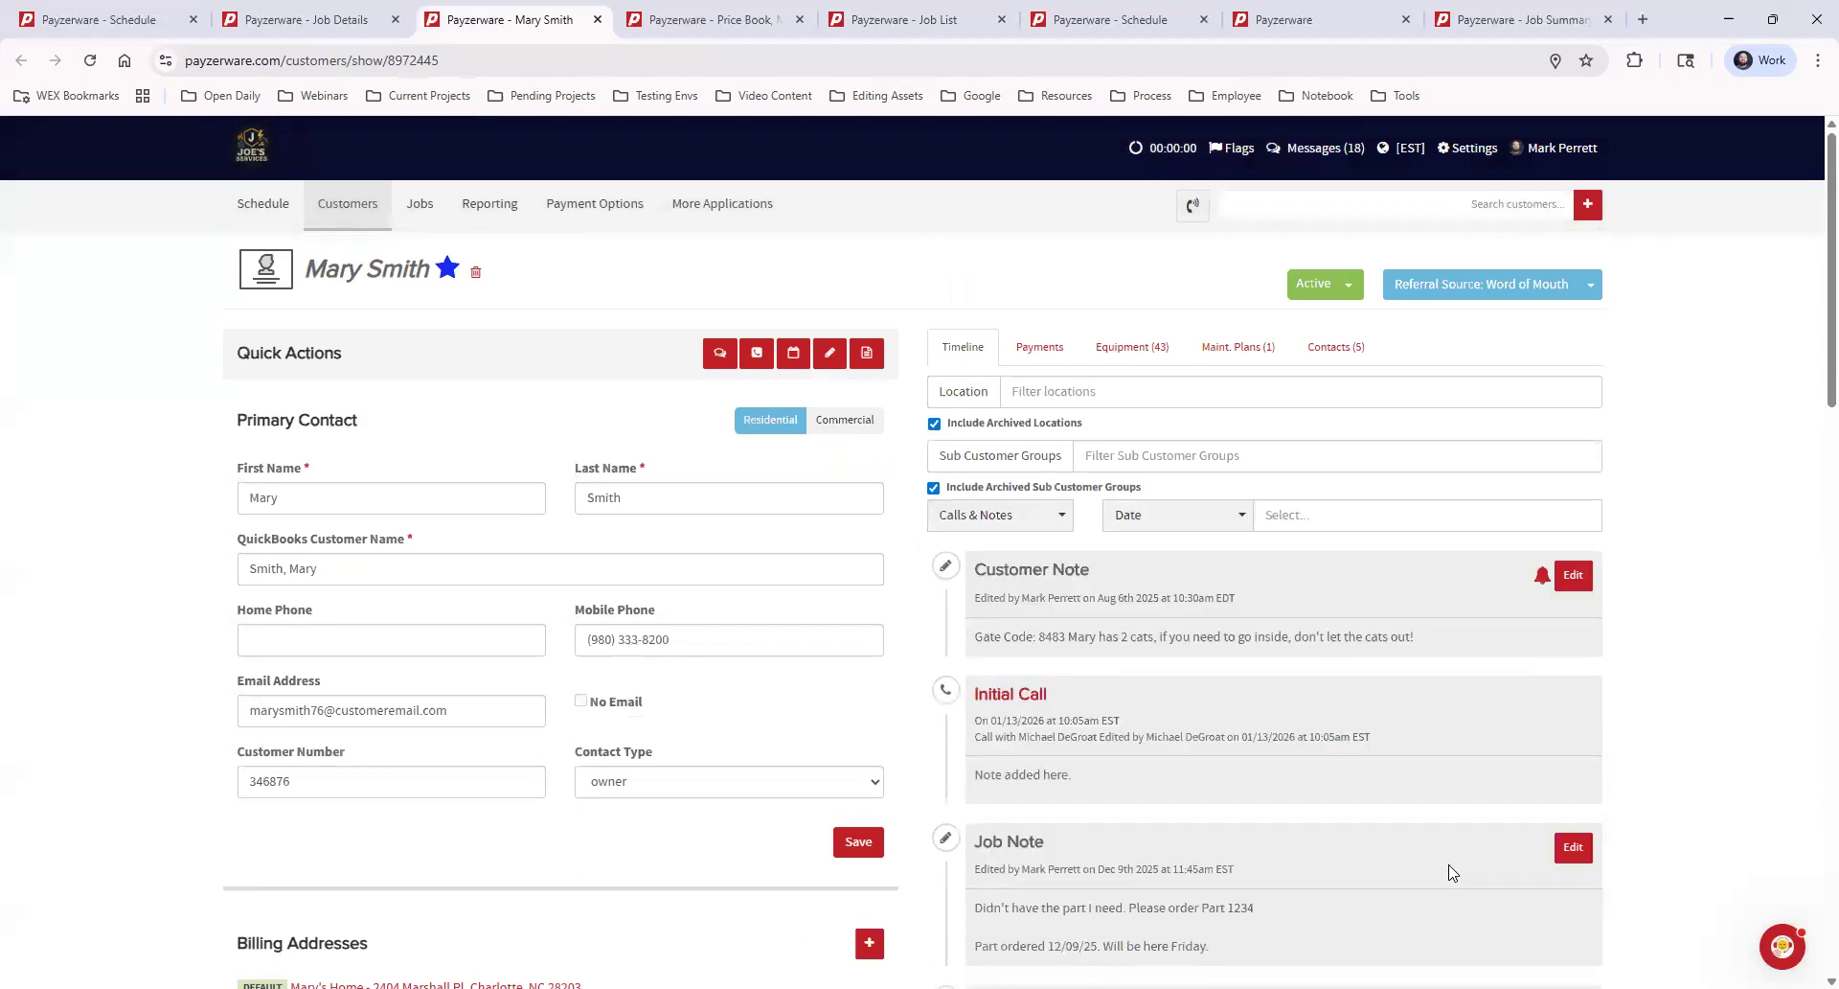
left_click(1015, 517)
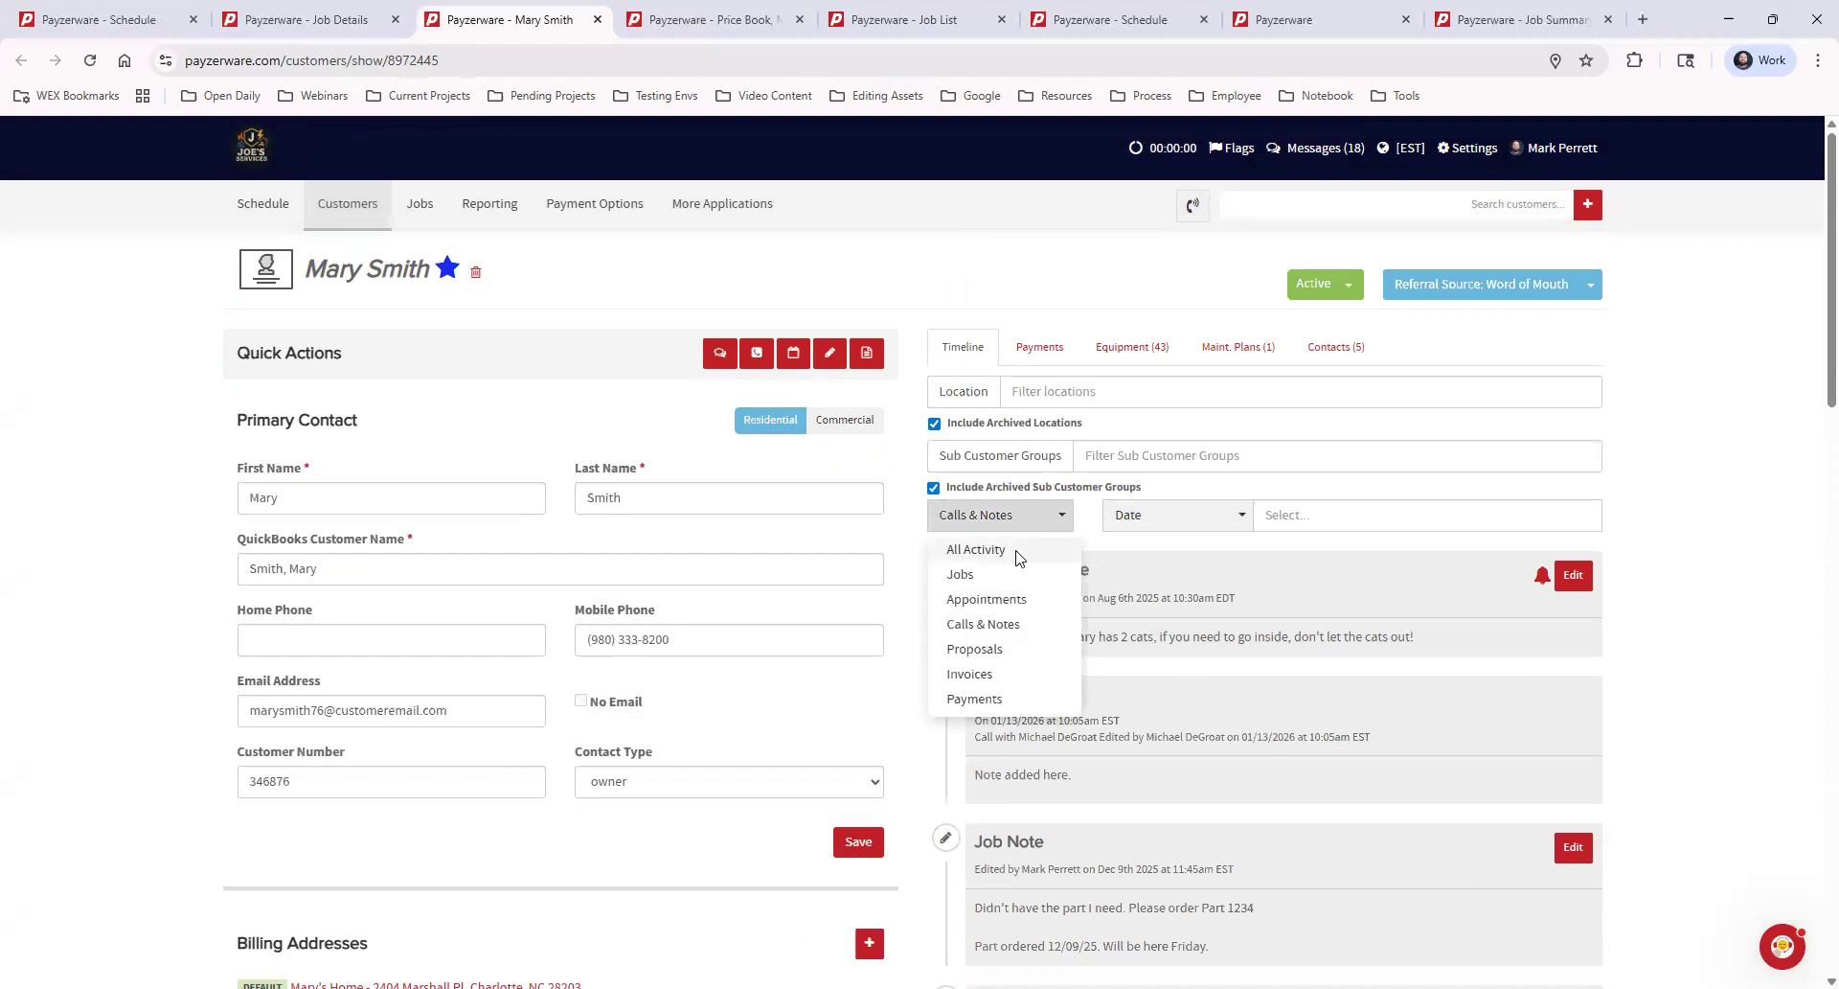
left_click(1035, 565)
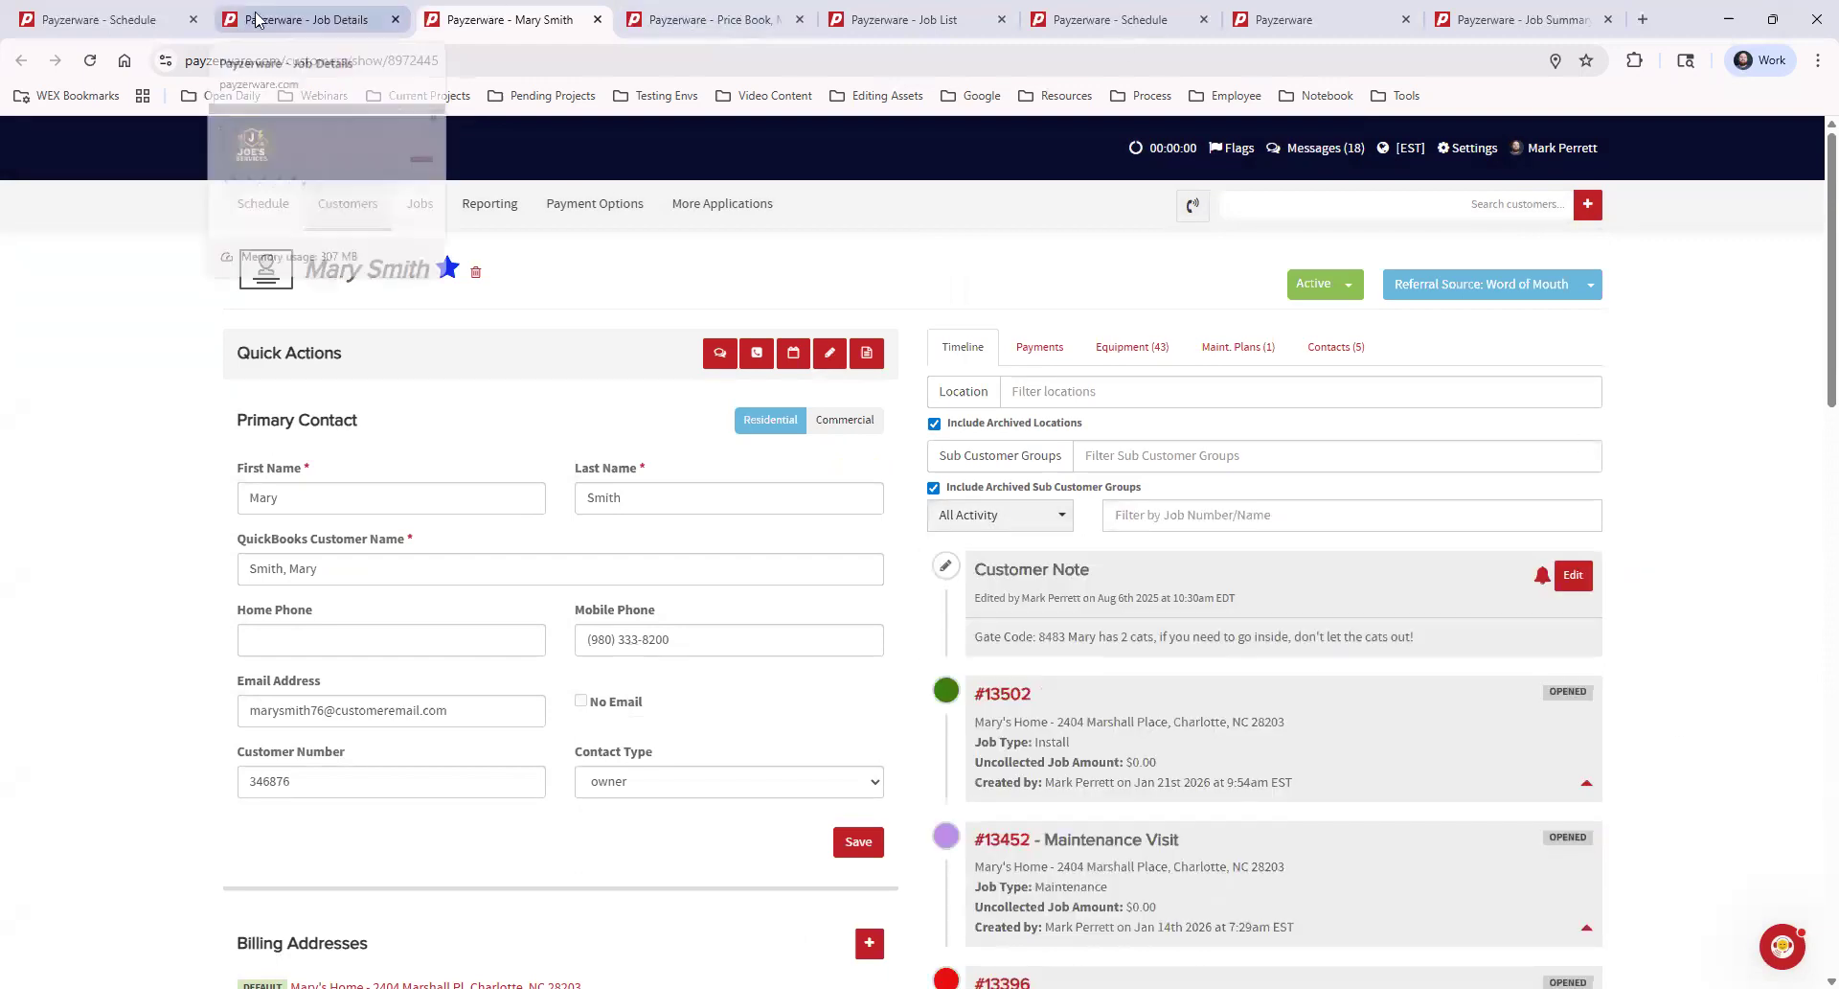
Return to the job's details and expand Proposals & Financing to view its proposals and proposal comparisons
left_click(260, 26)
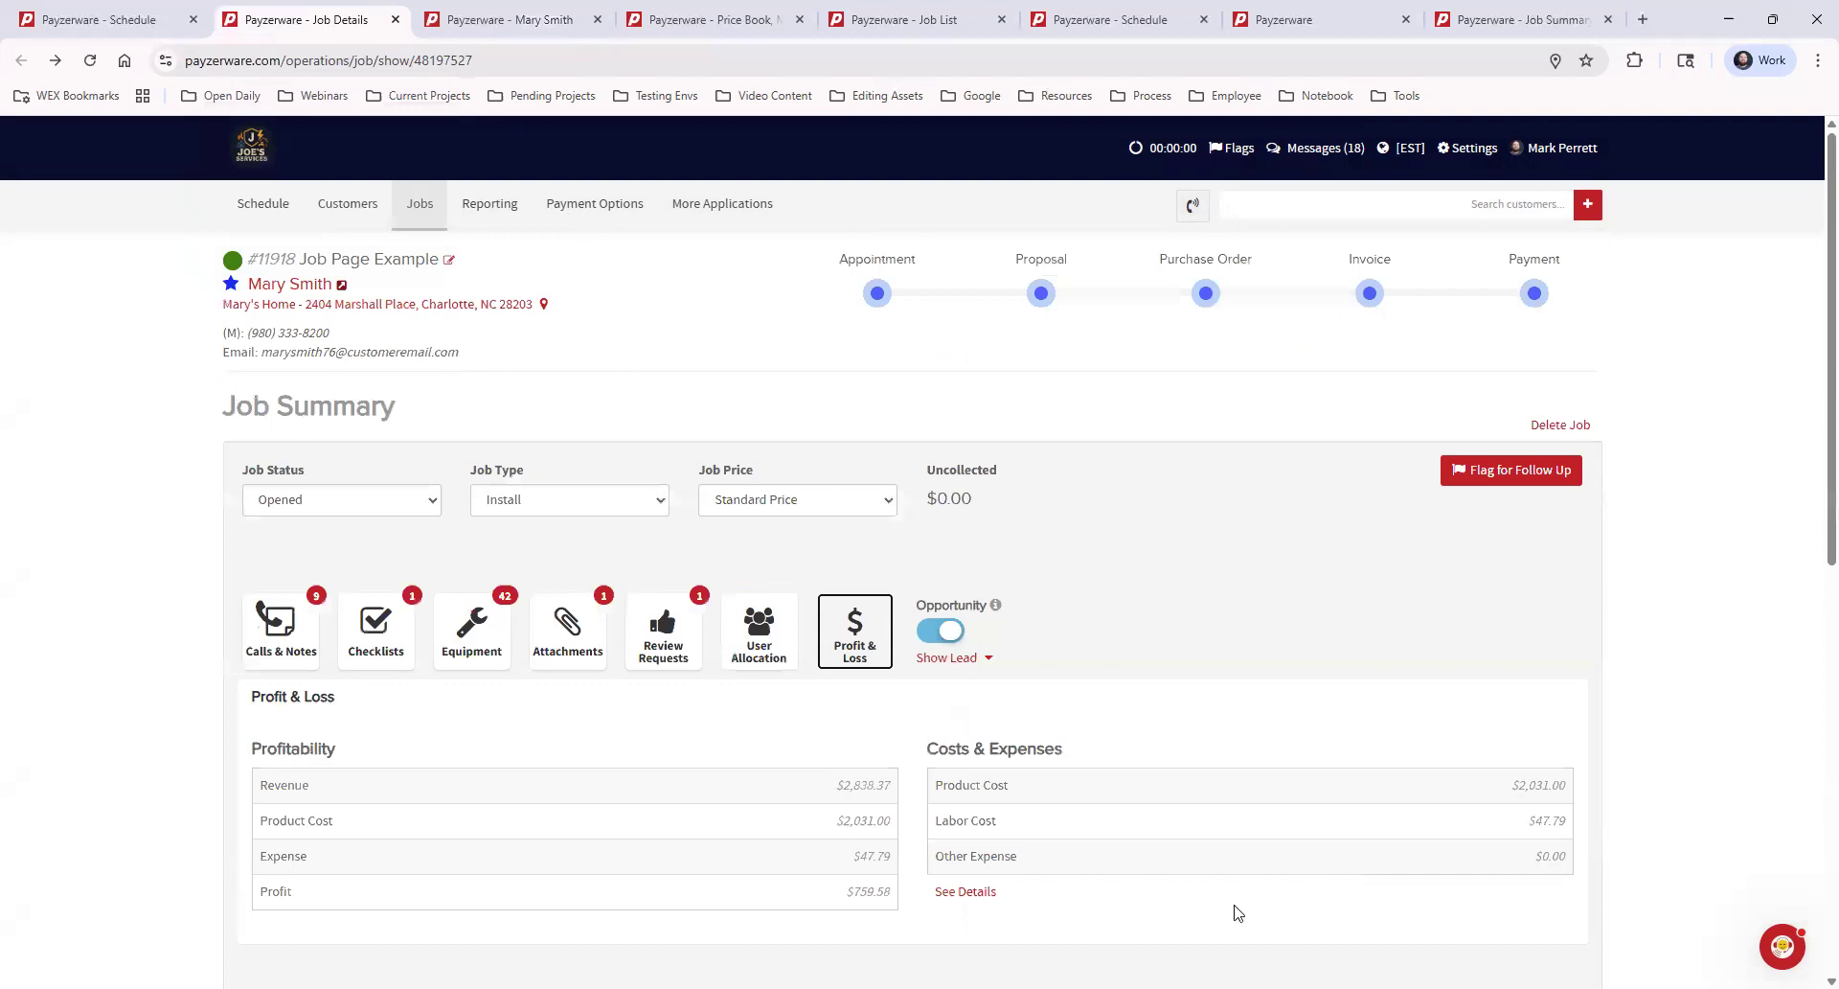
scroll(1320, 808, "down", 2)
scroll(1318, 807, "down", 2)
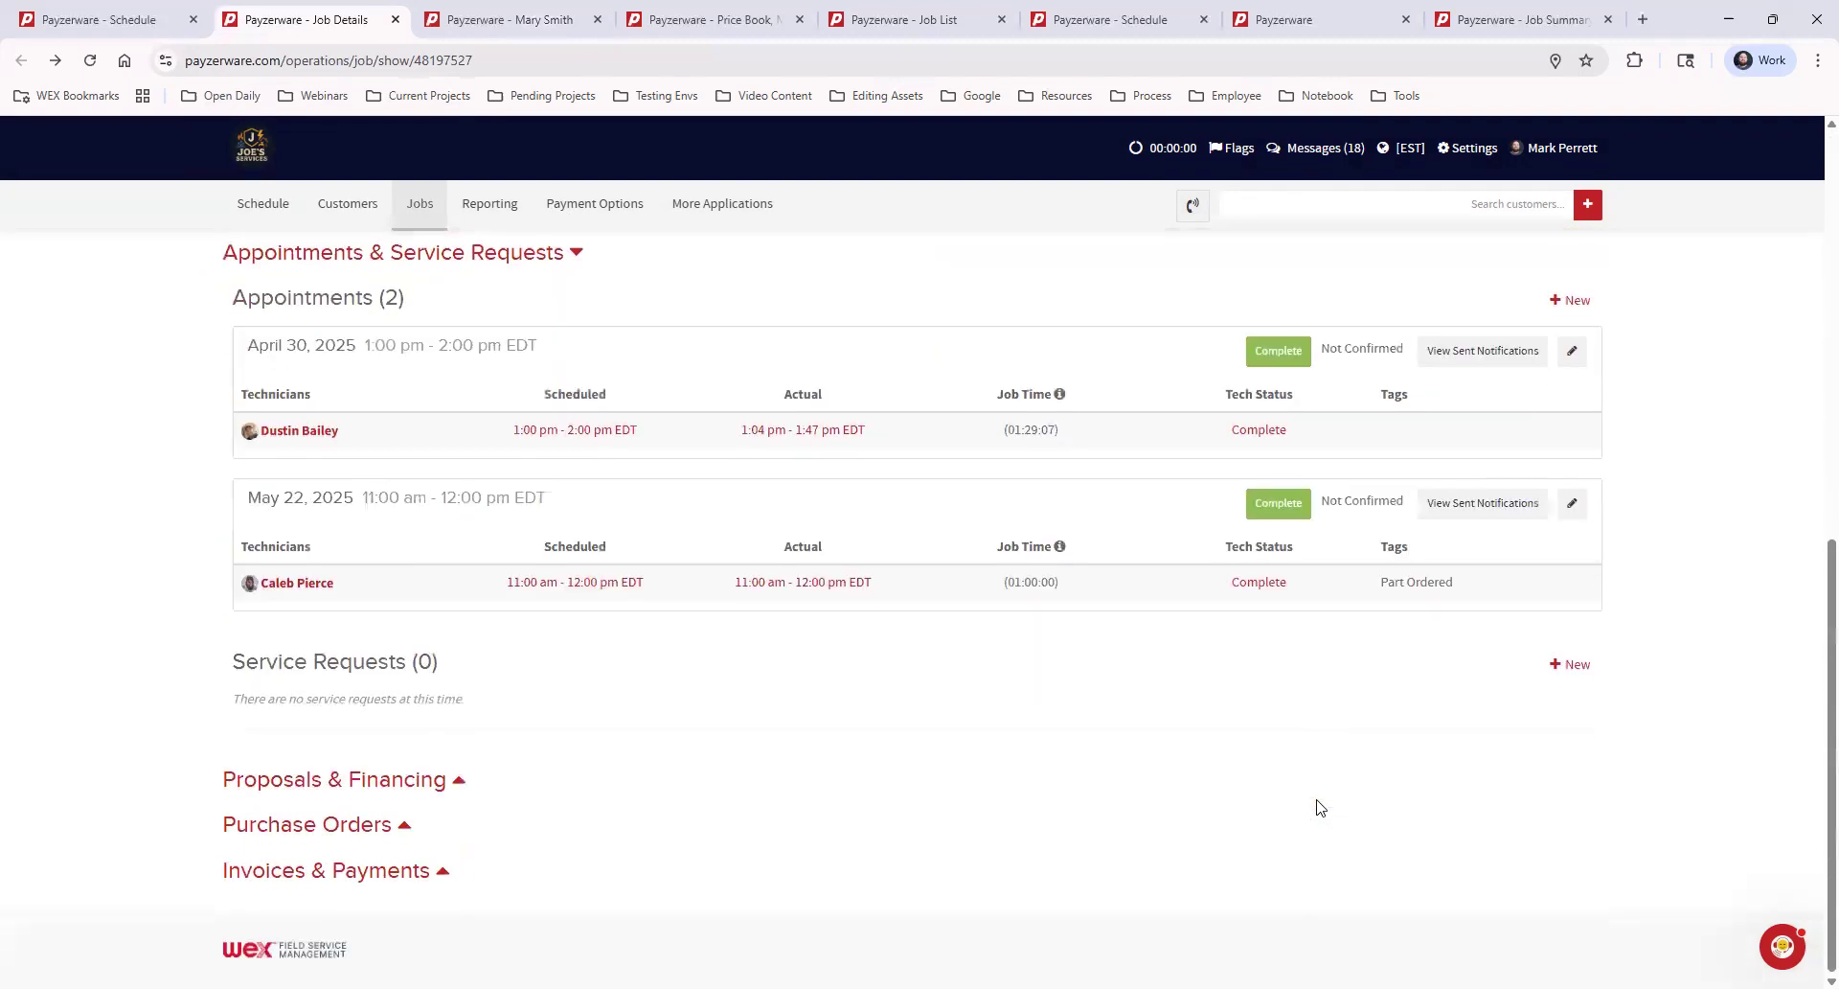
left_click(417, 778)
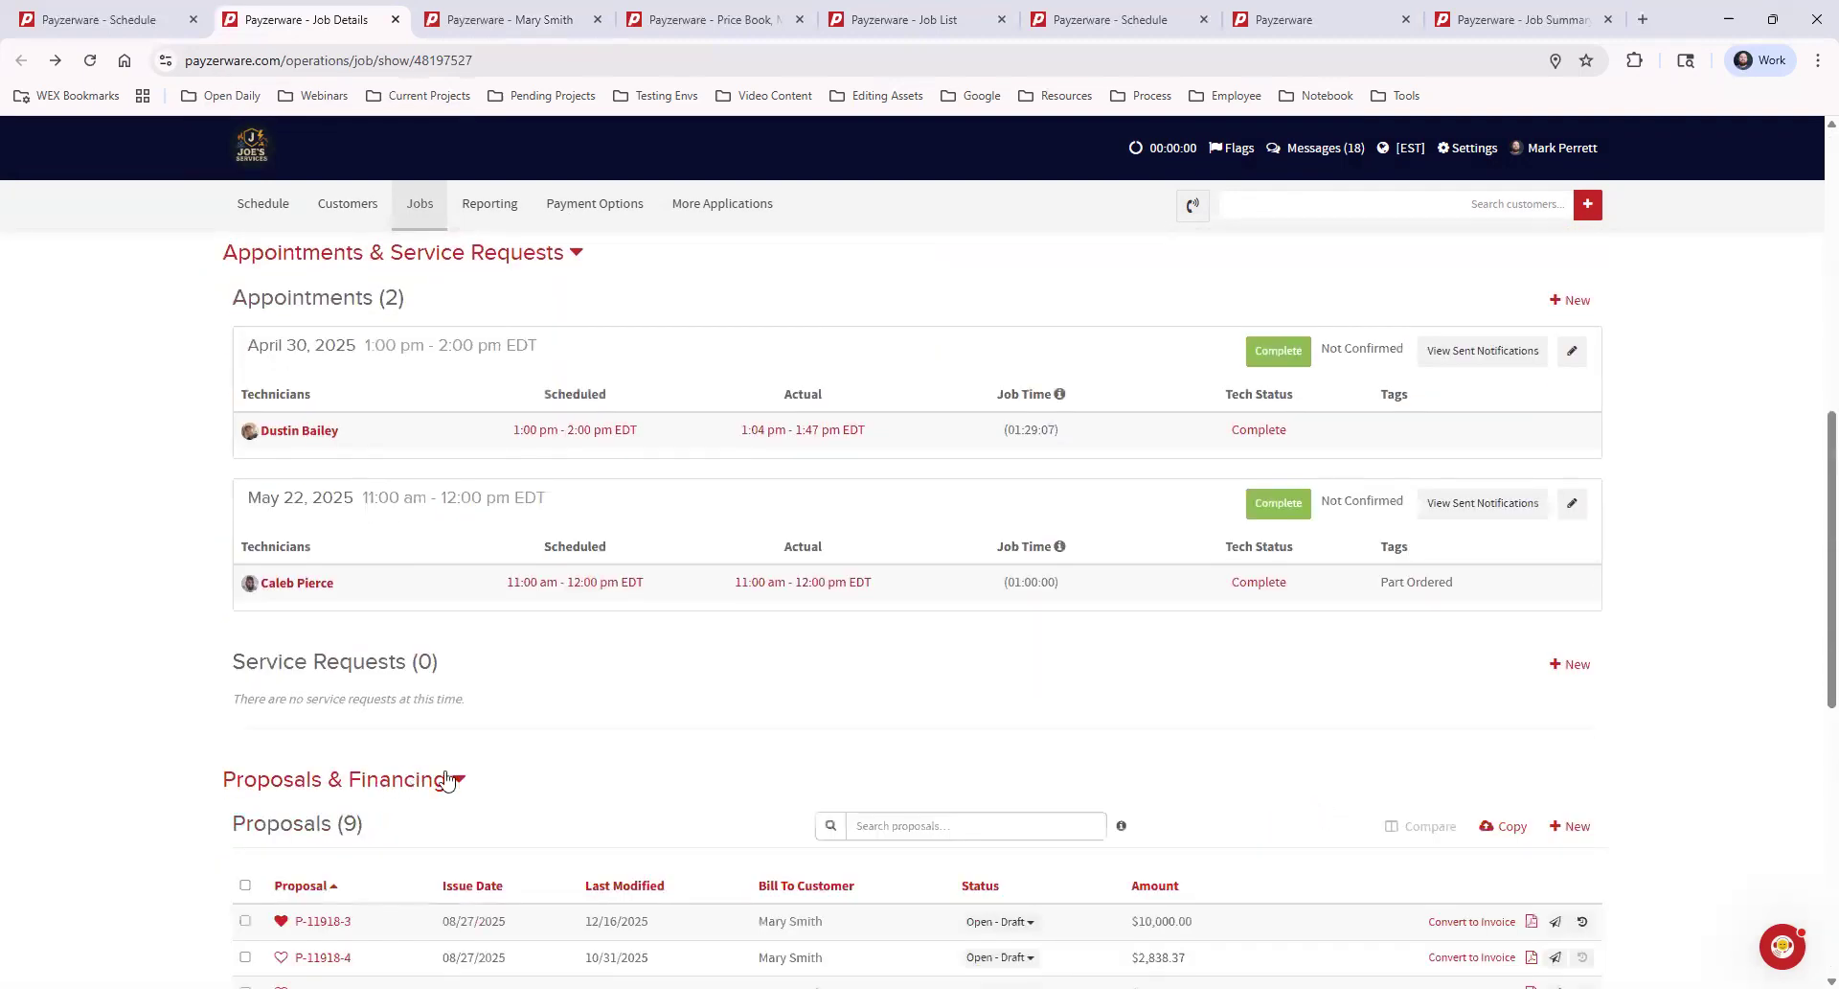
scroll(607, 657, "down", 4)
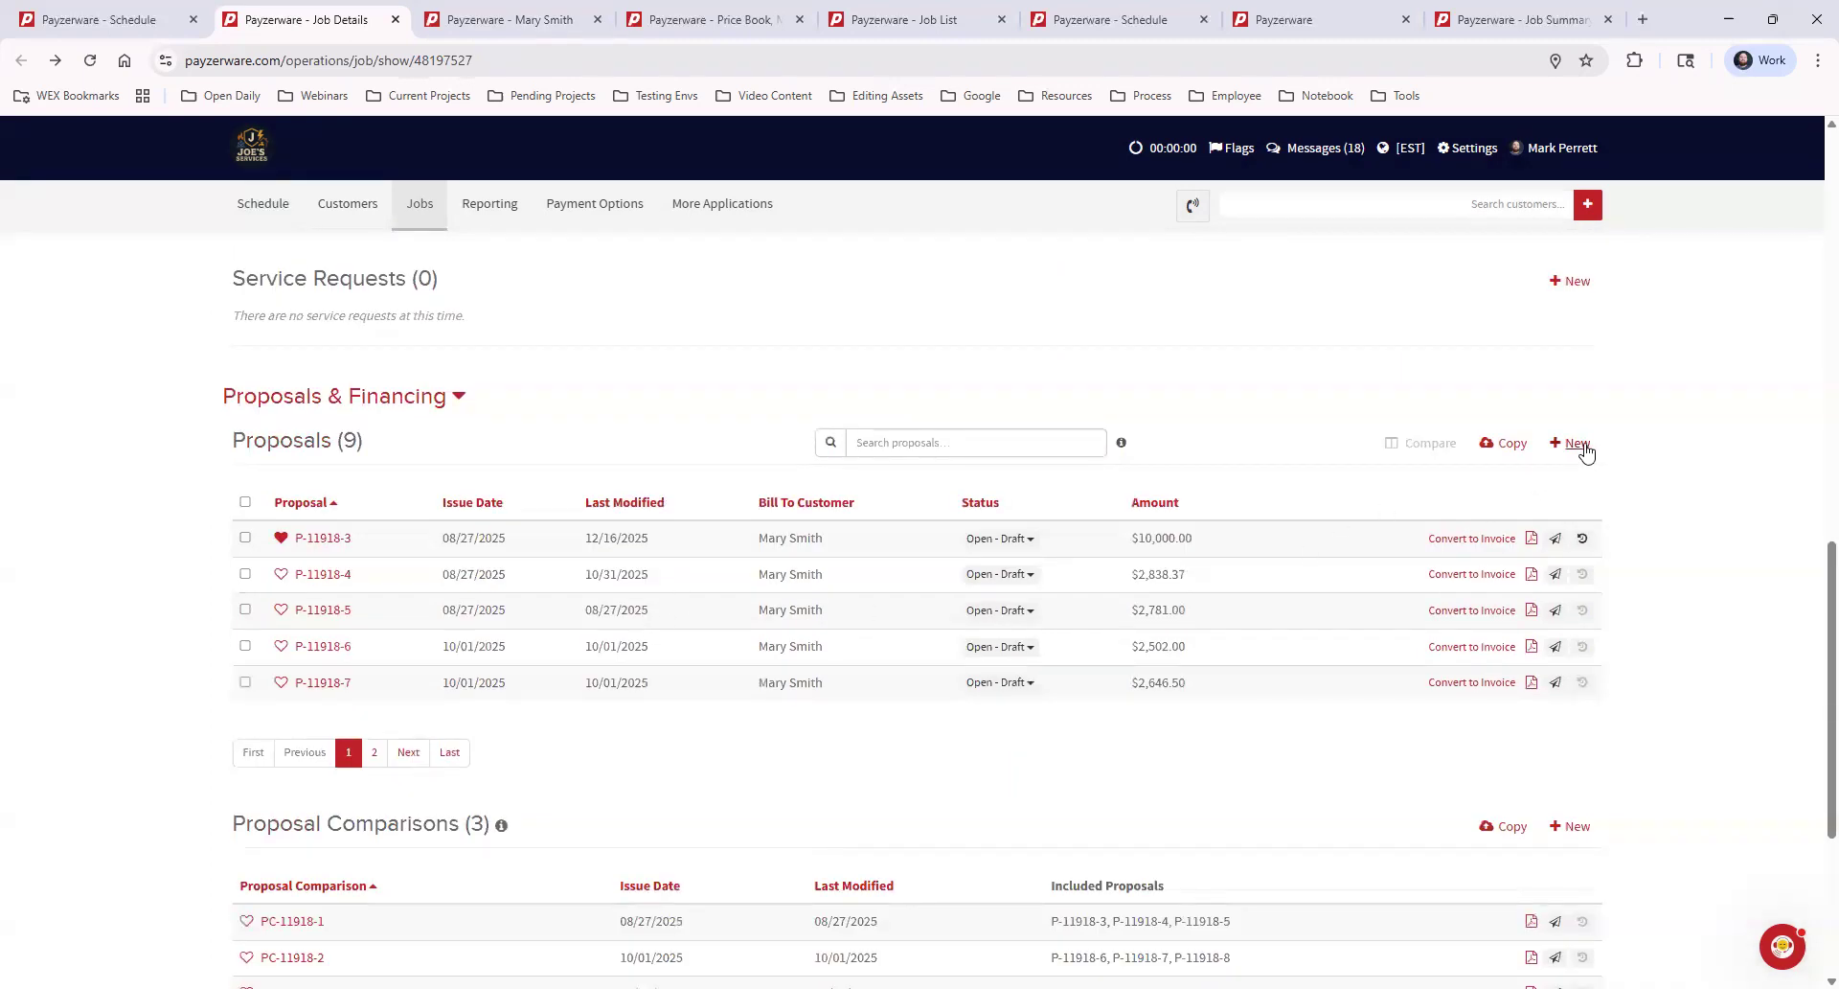
Create a proposal on the job by copying the favorite Mini Split Install proposal, review it, and save and close it
left_click(1510, 447)
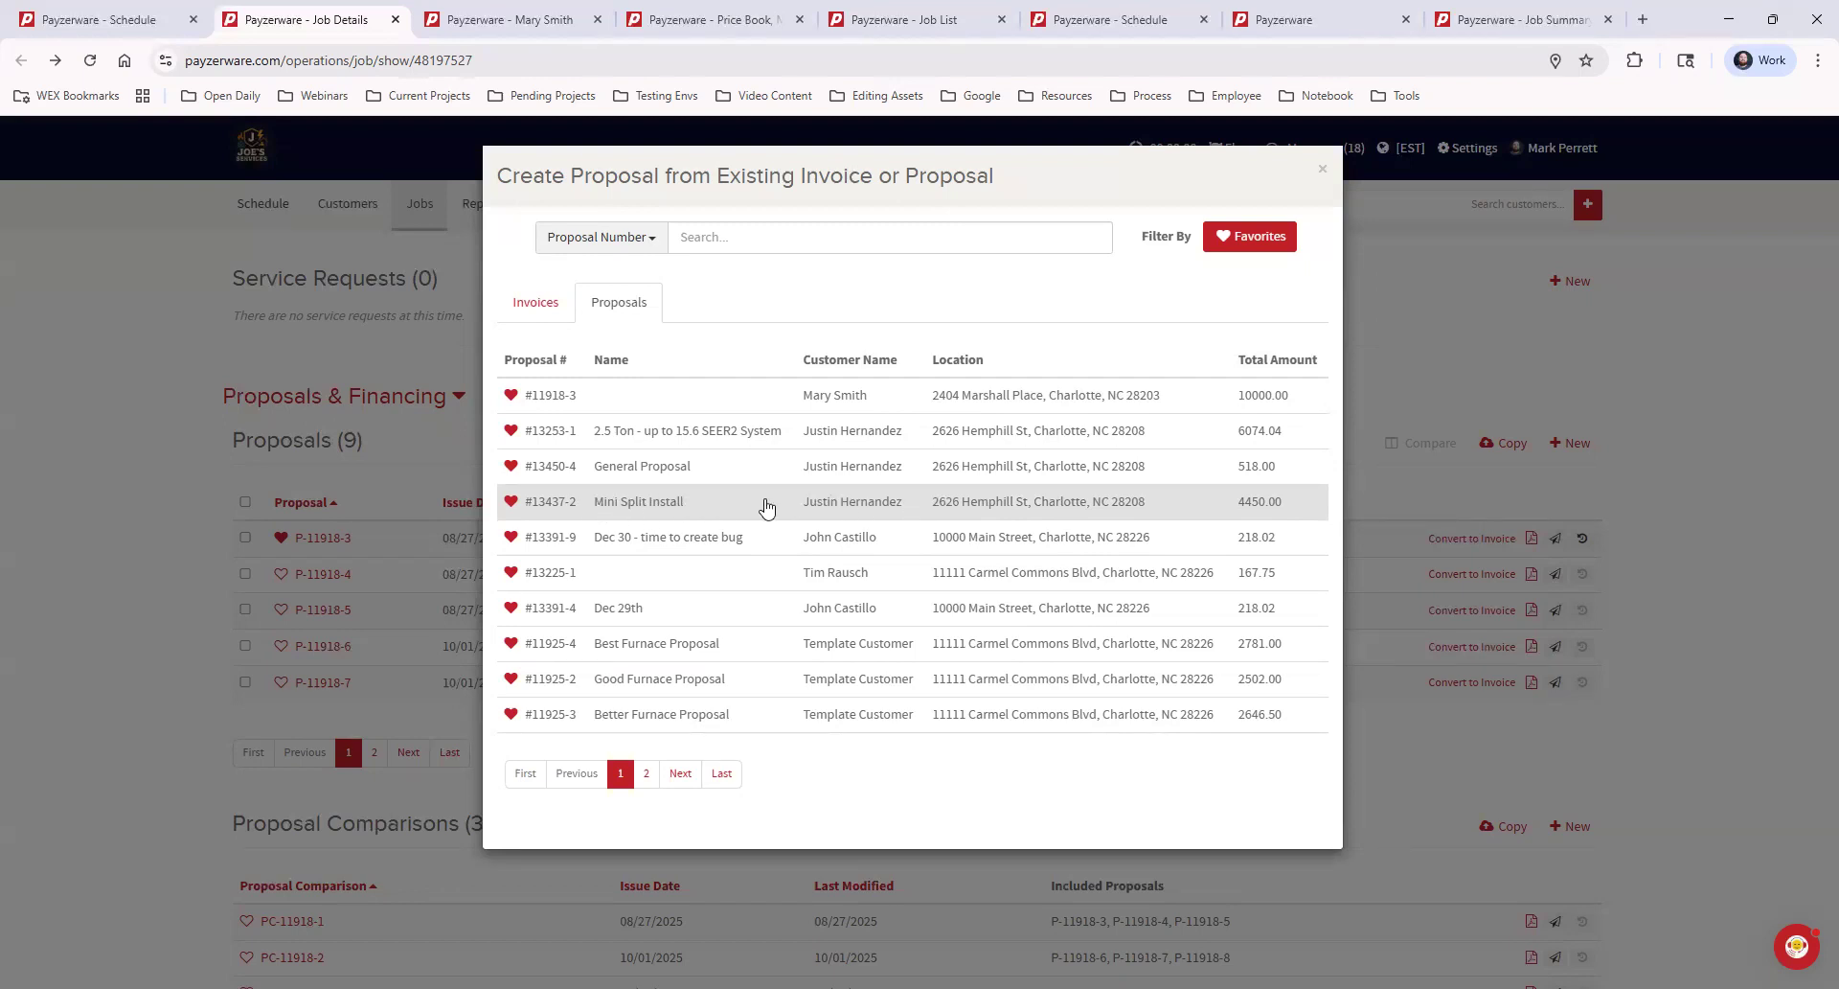
left_click(767, 505)
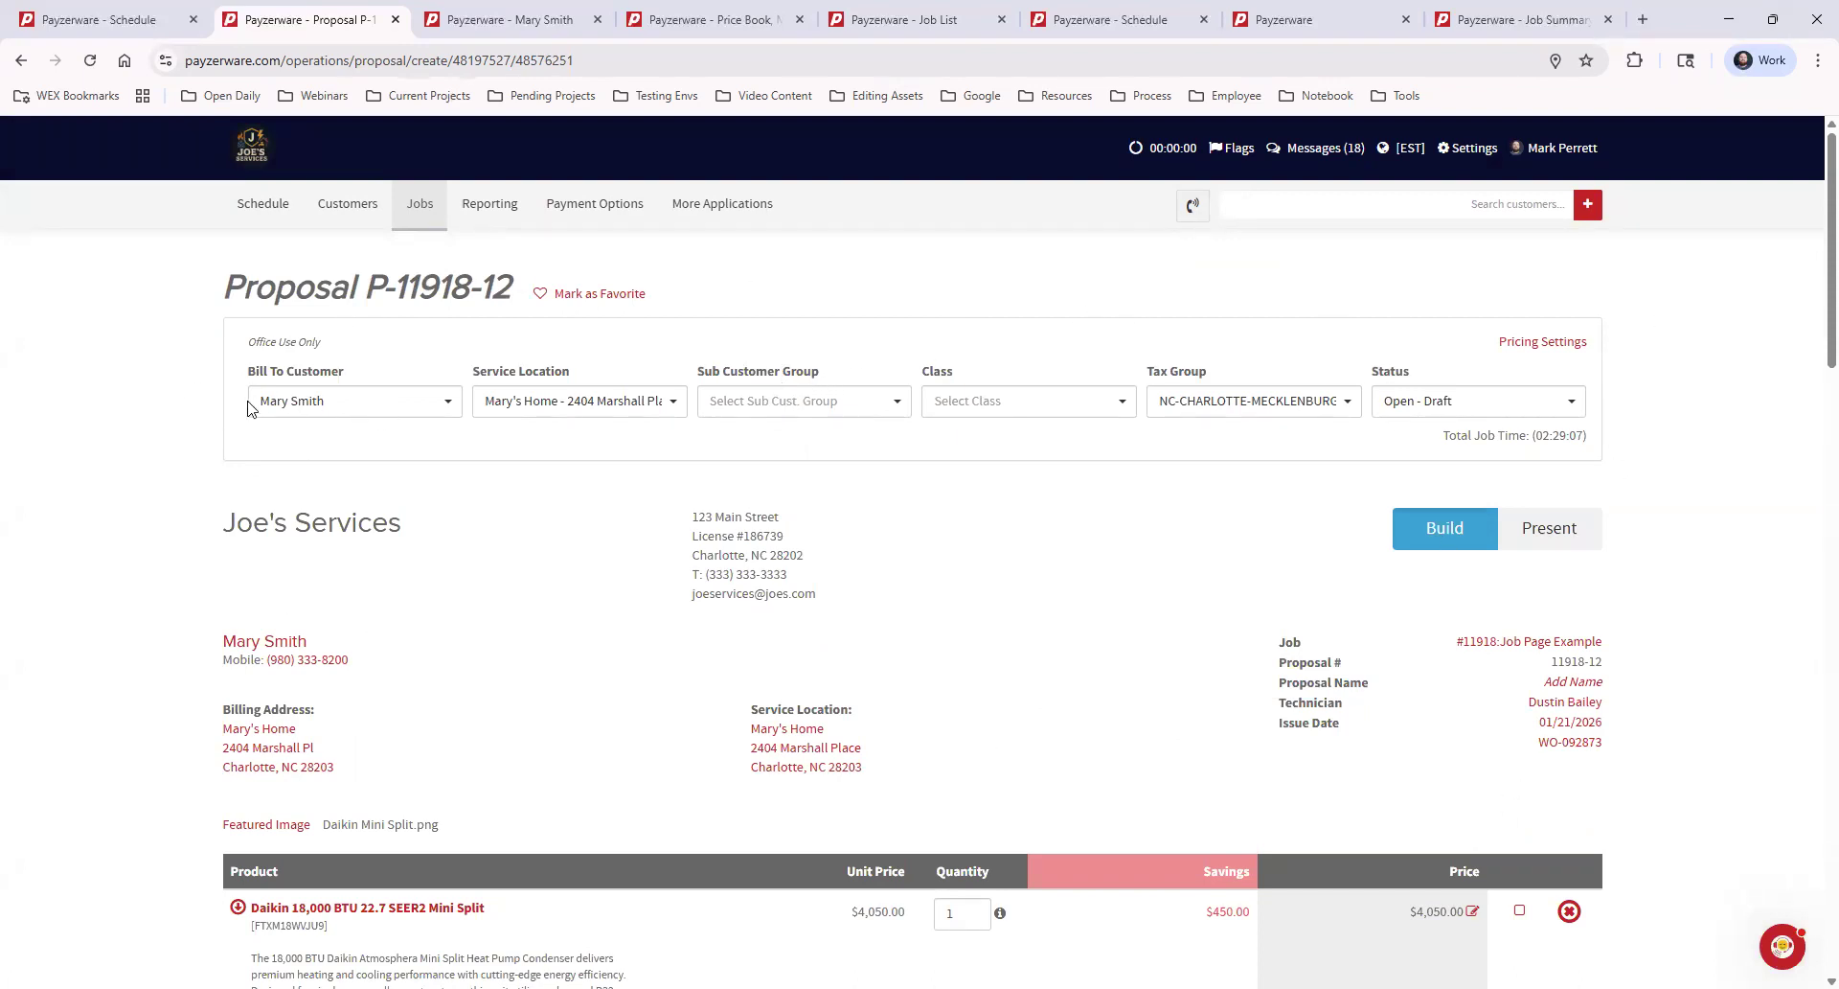
scroll(862, 728, "down", 2)
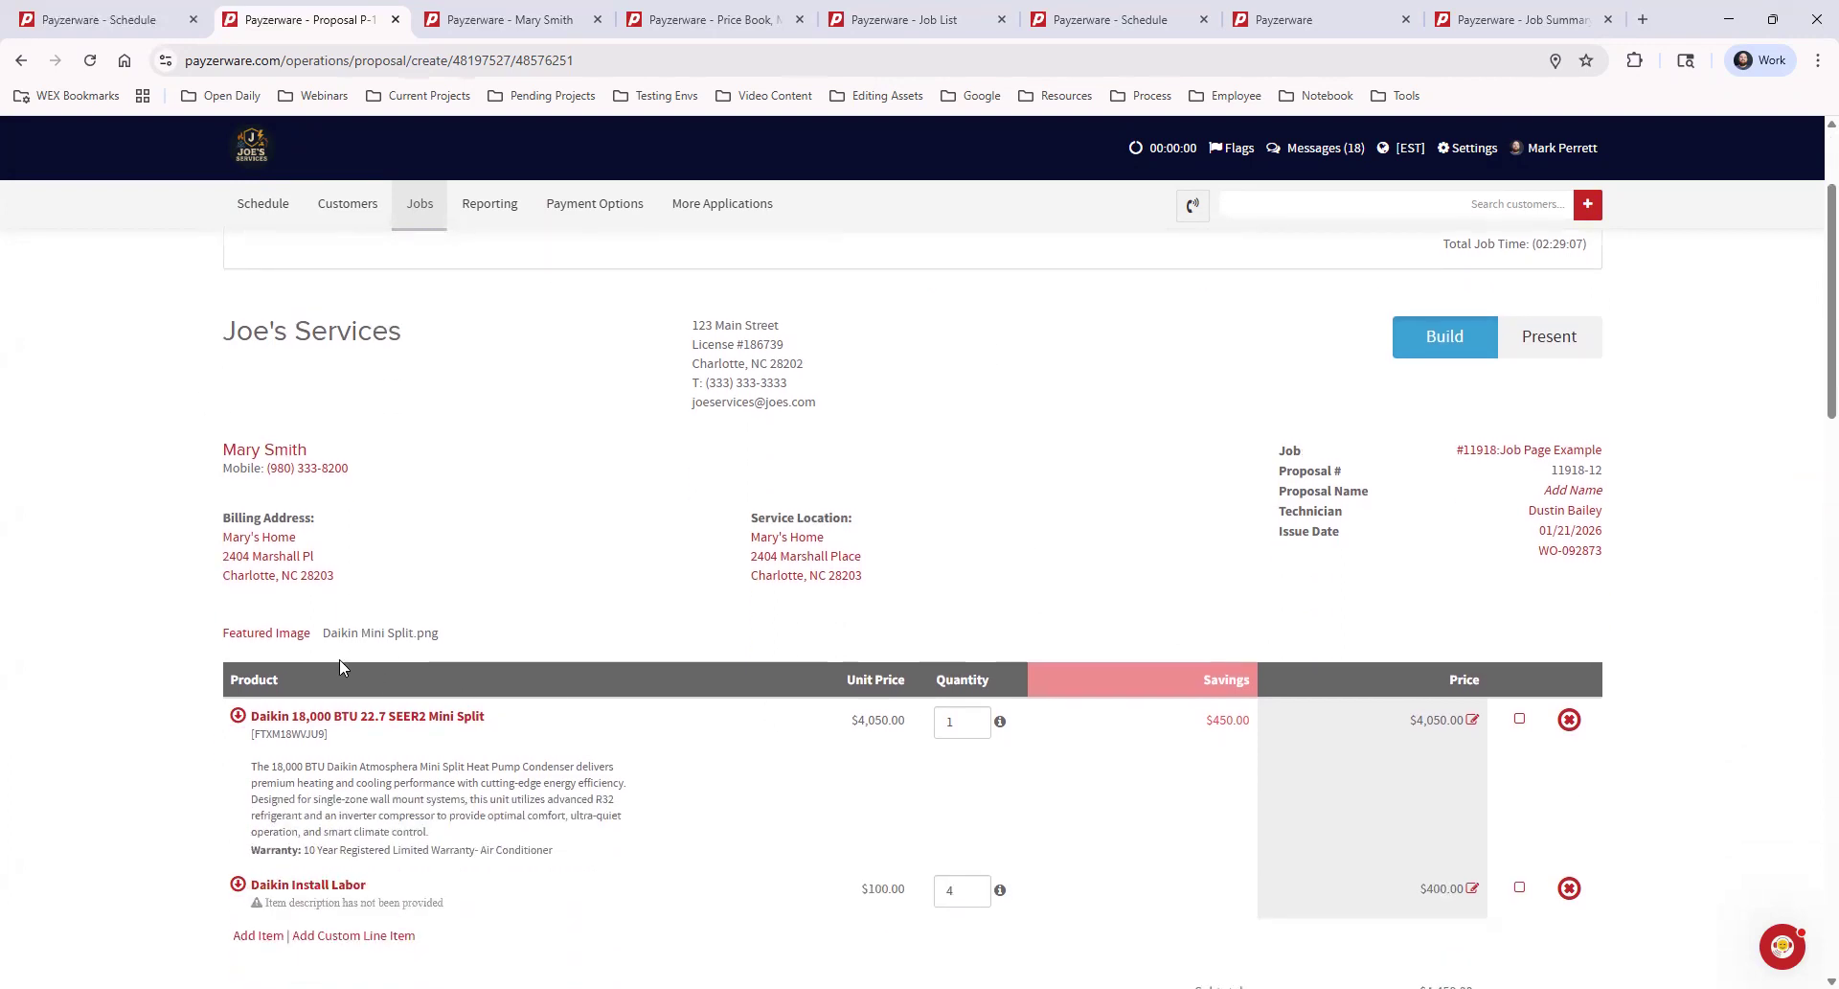
scroll(618, 537, "down", 2)
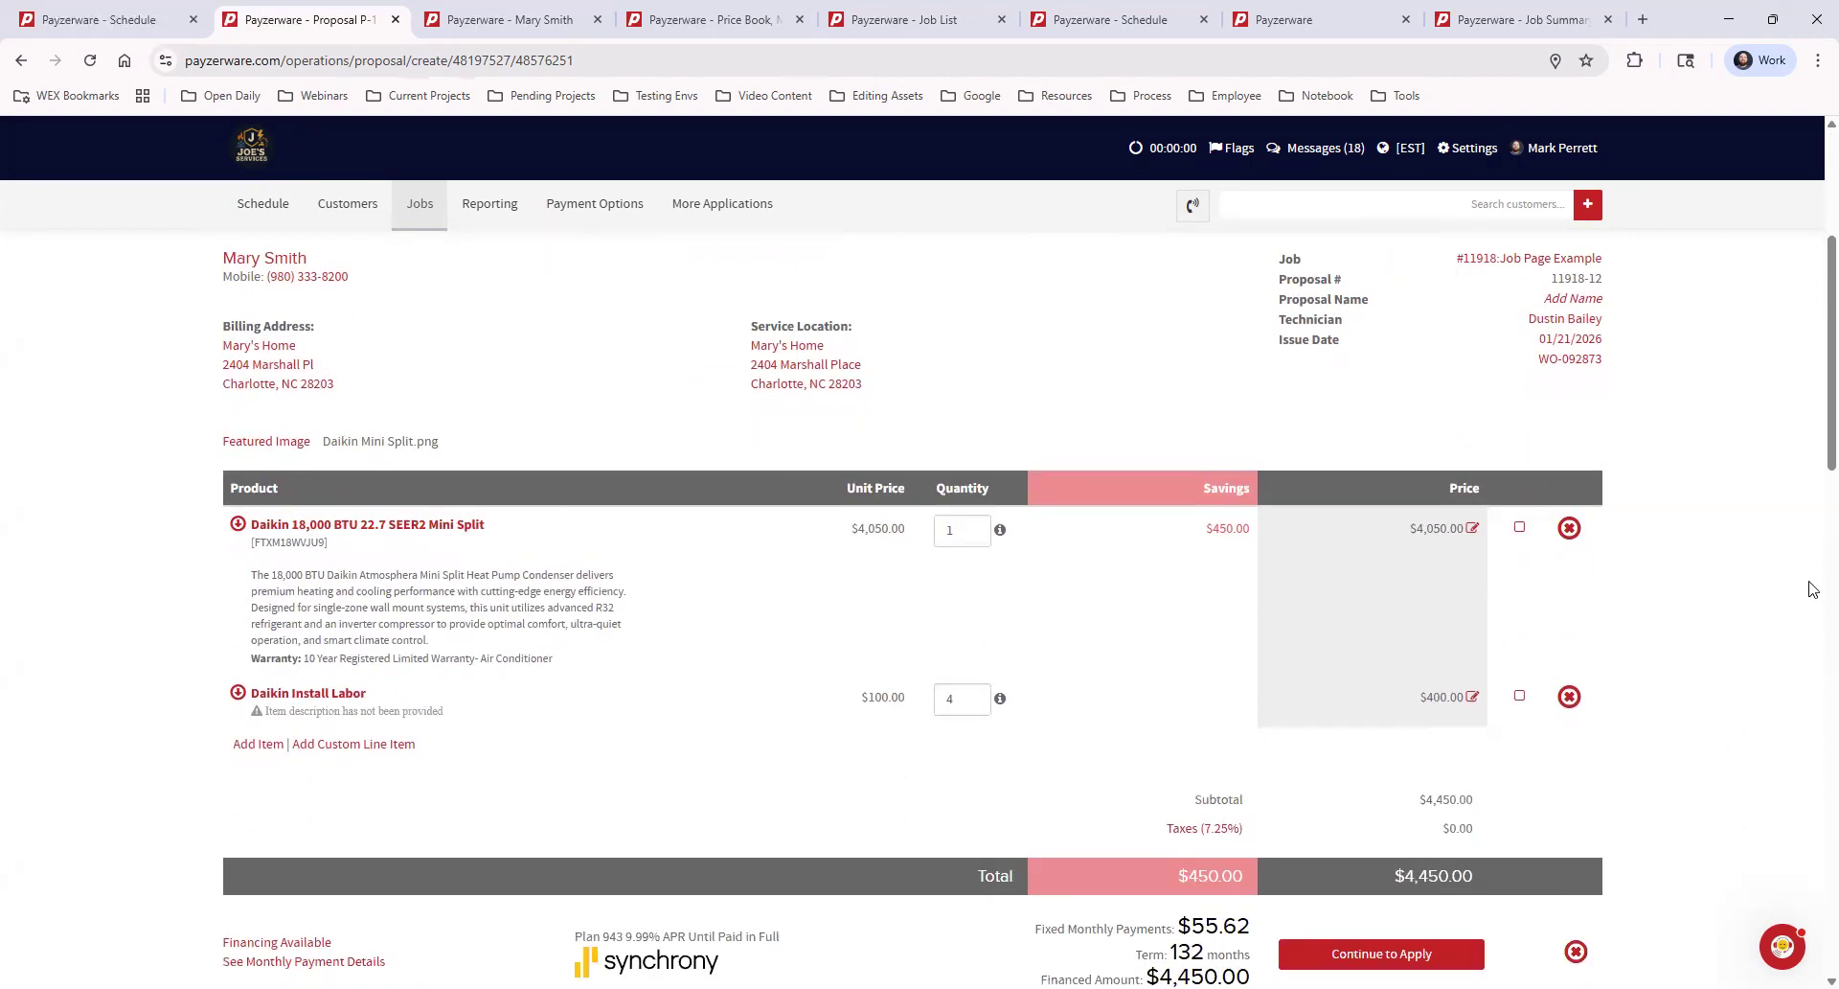
scroll(1813, 589, "down", 15)
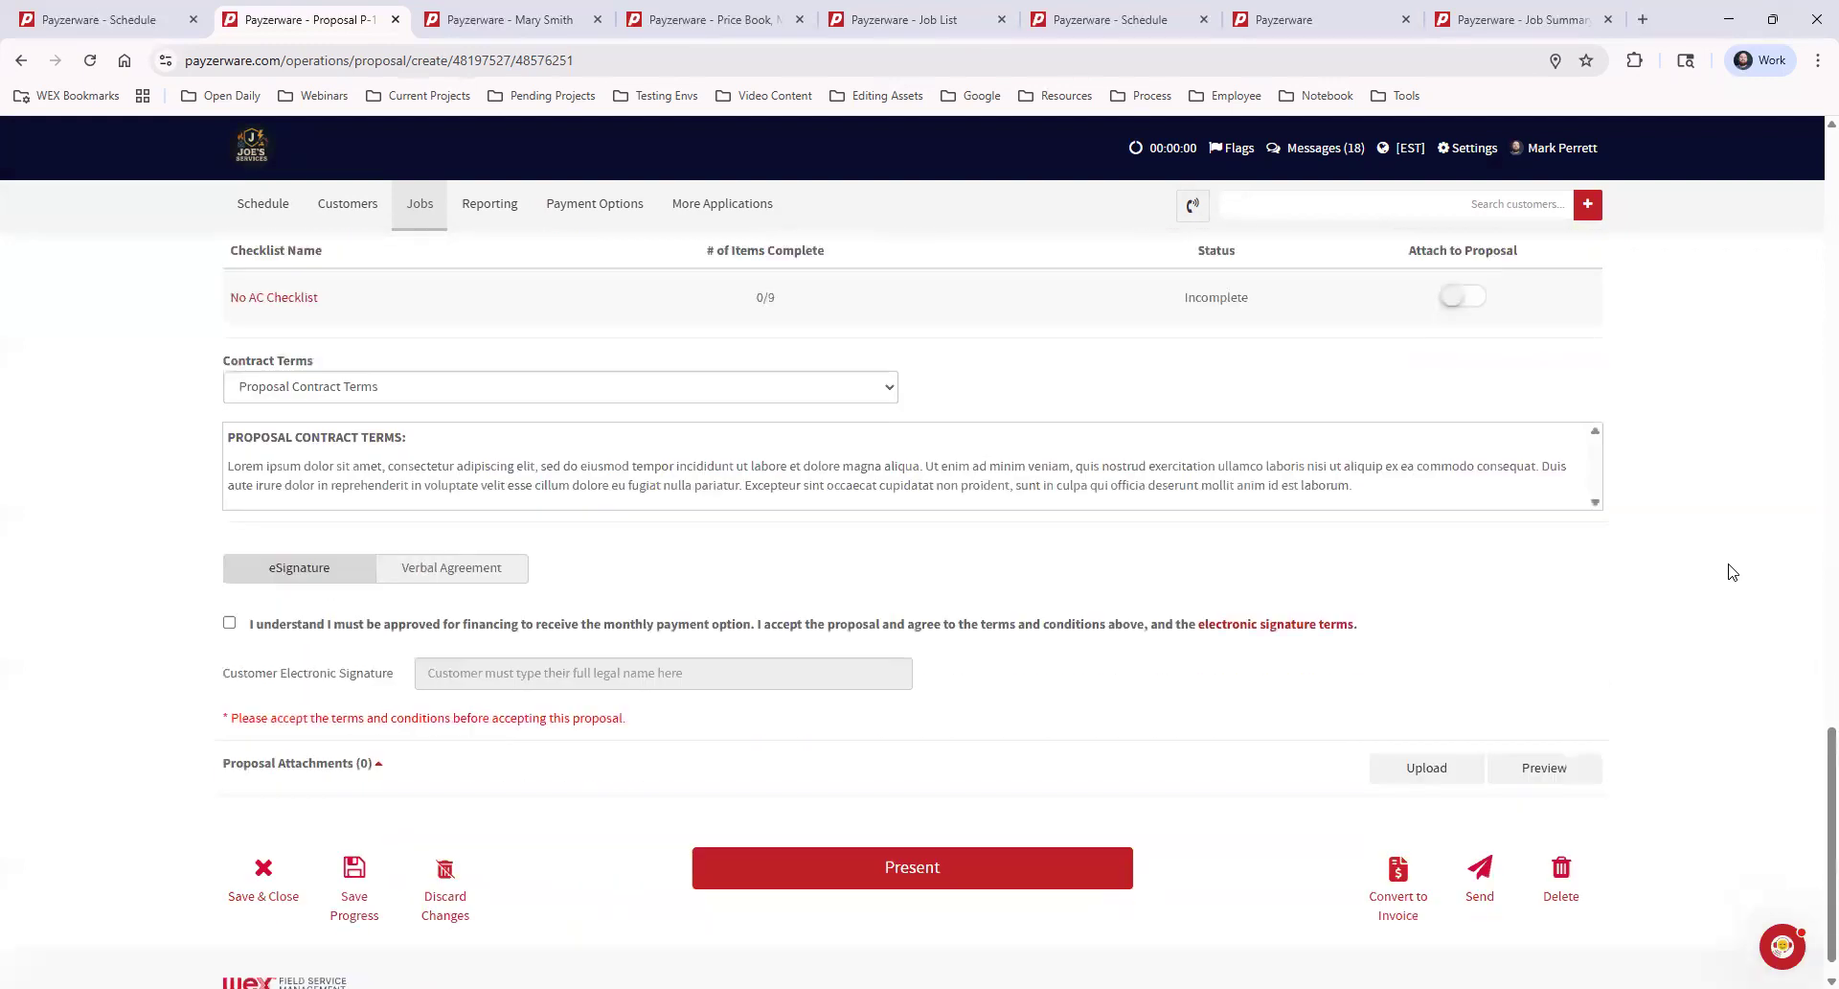
scroll(1732, 572, "down", 1)
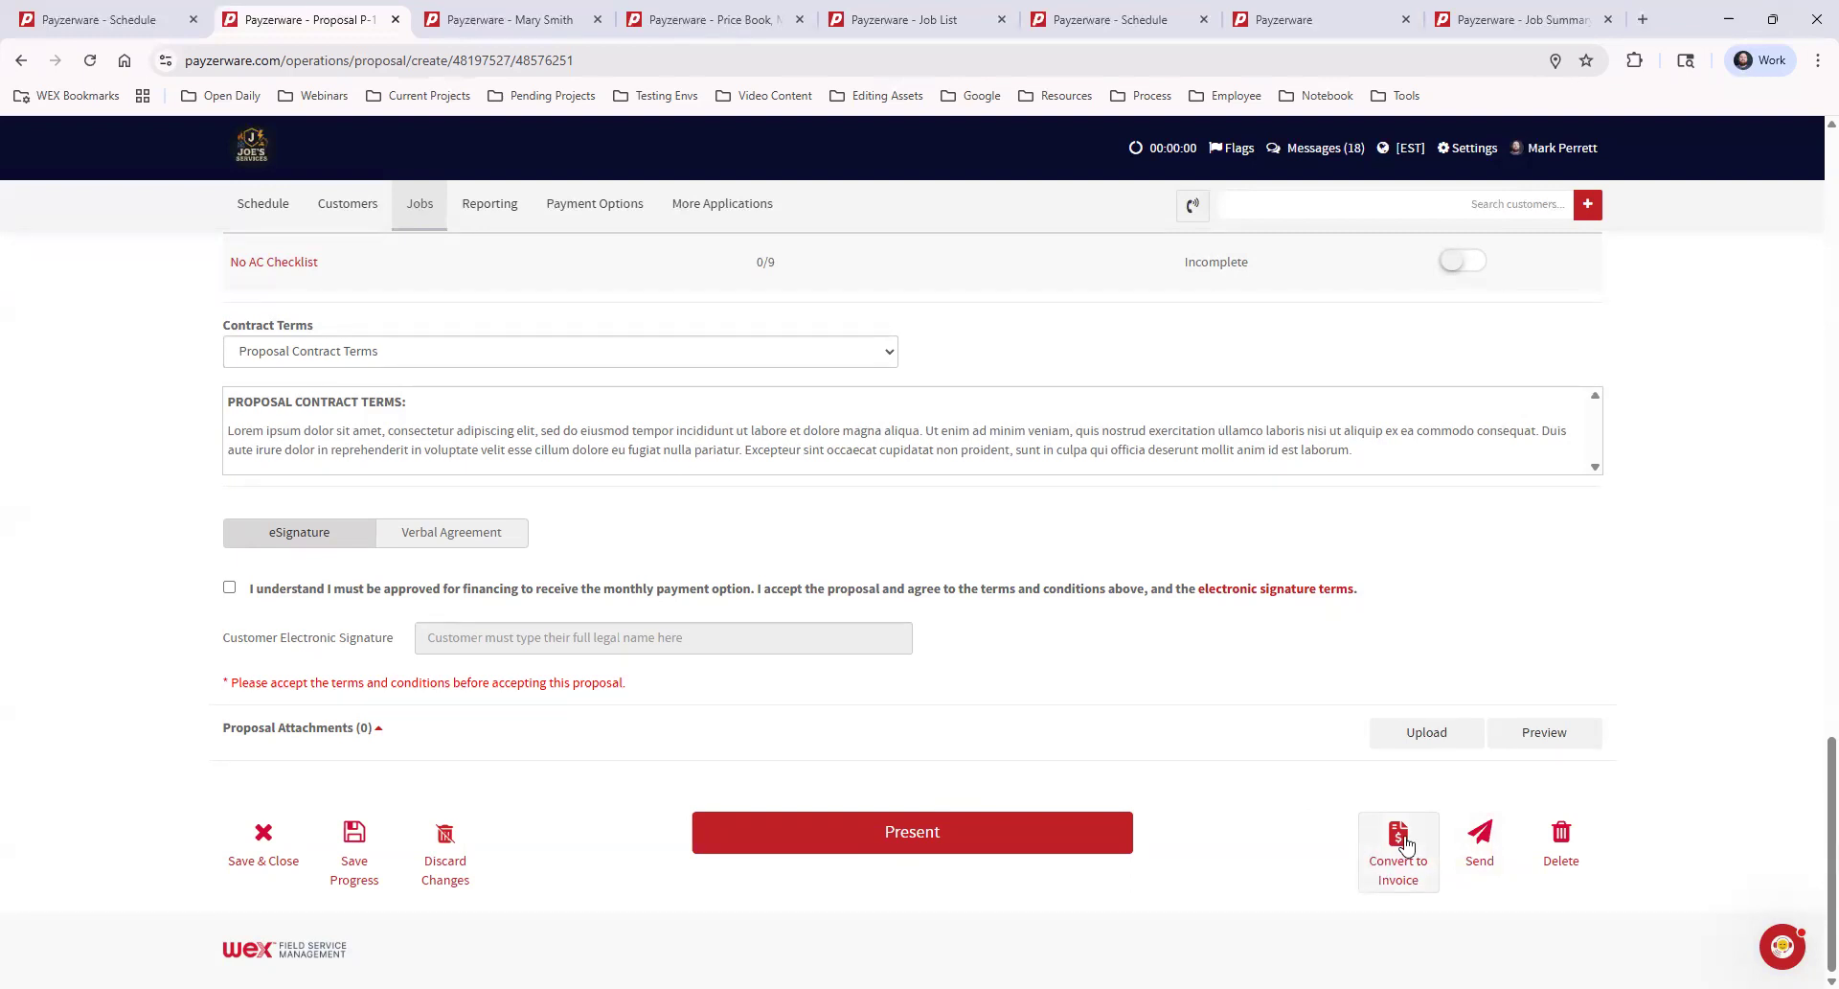
left_click(265, 833)
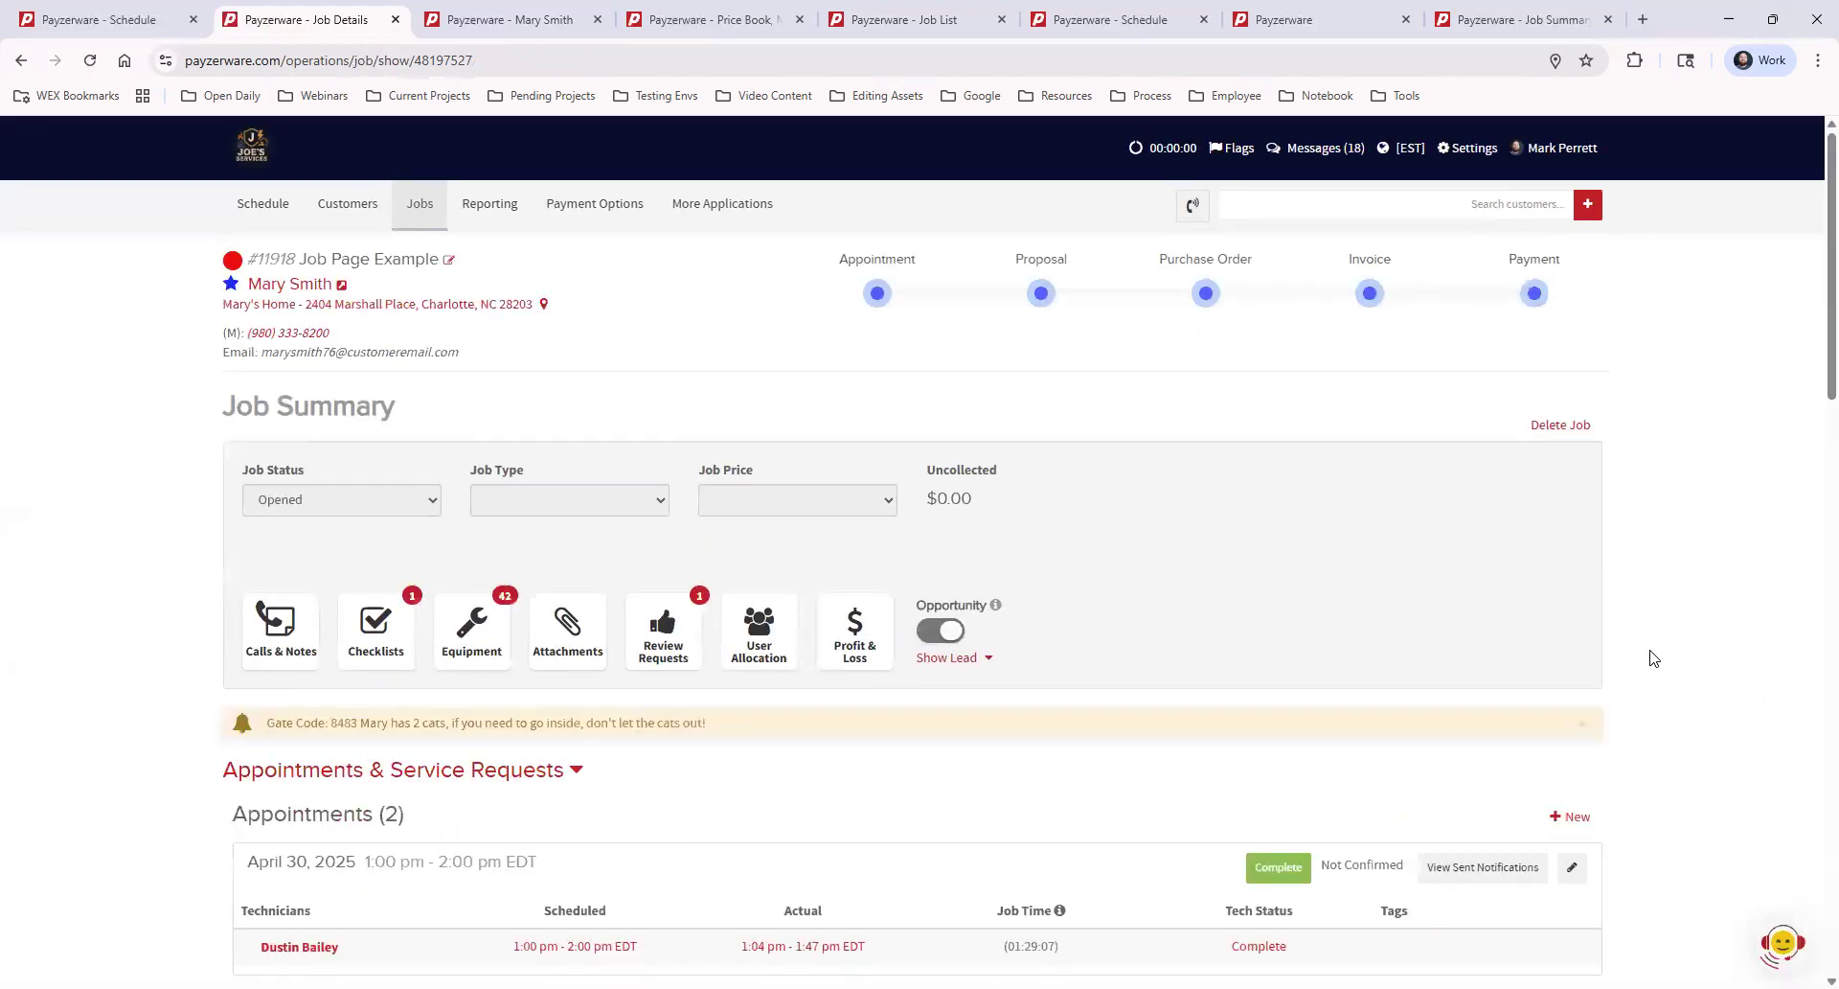
Mark the second proposal in the job's Proposals list as a favorite and remove the favorite mark again
scroll(1667, 665, "down", 10)
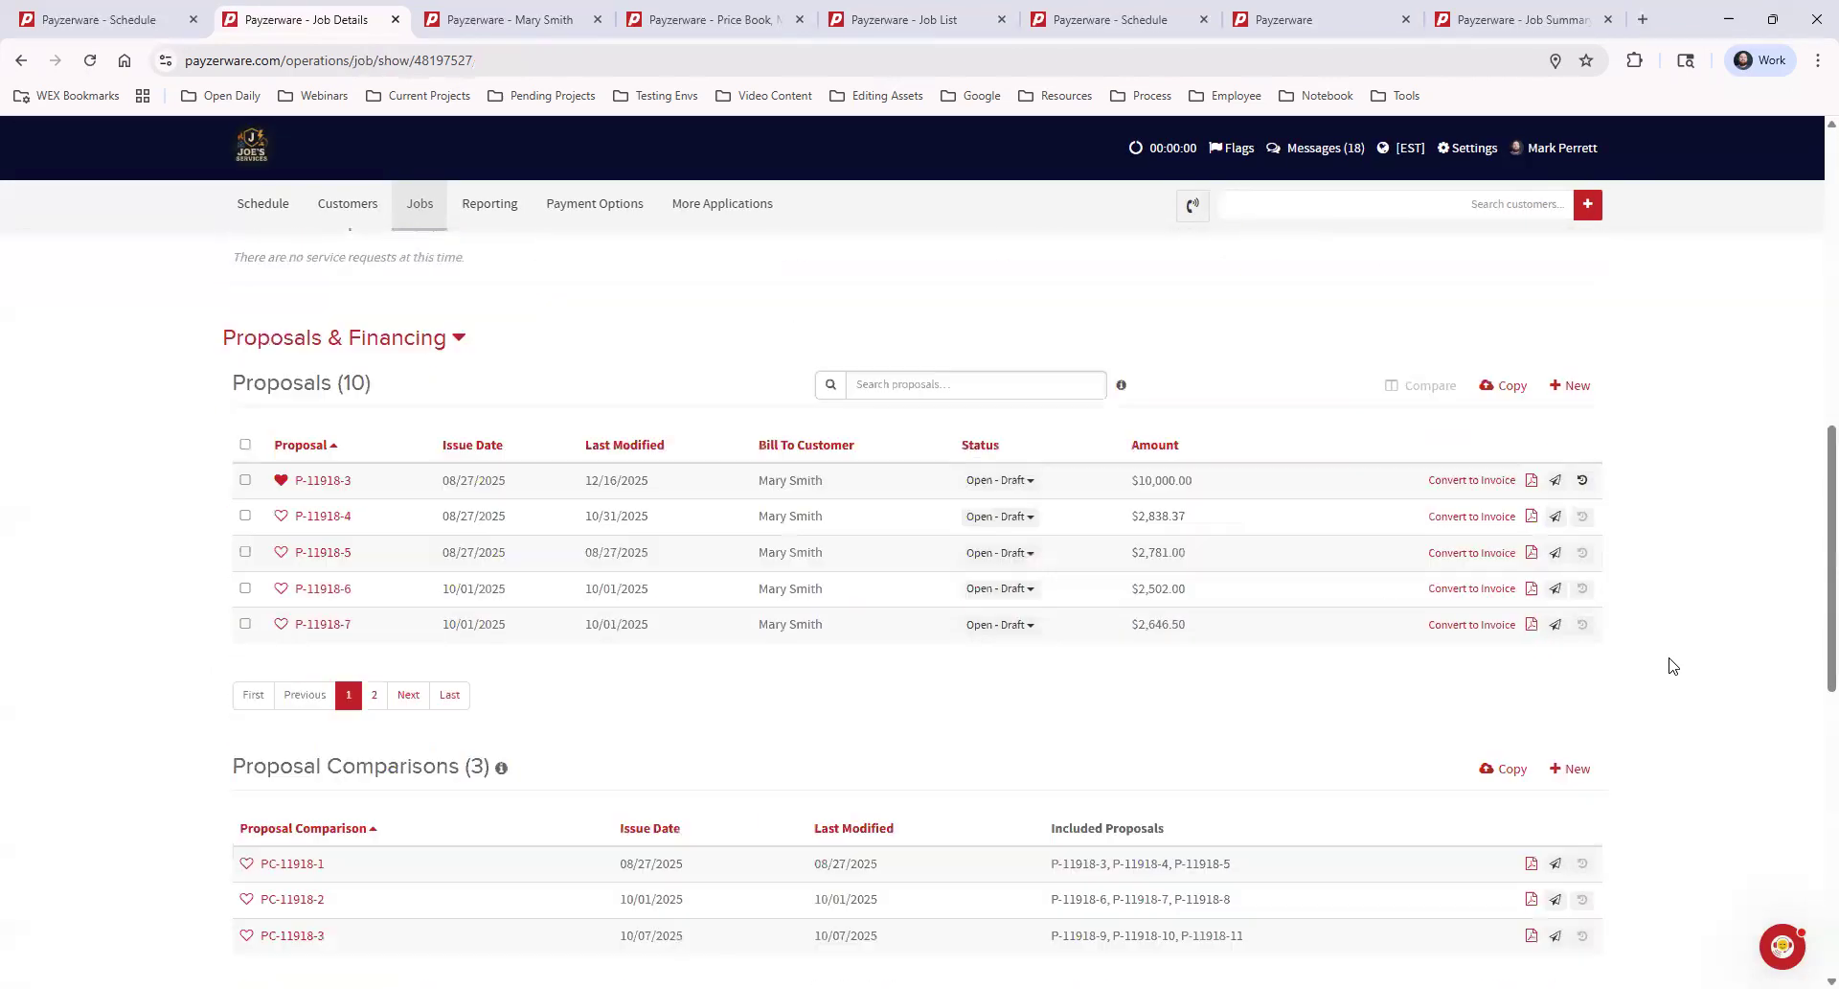
left_click(281, 517)
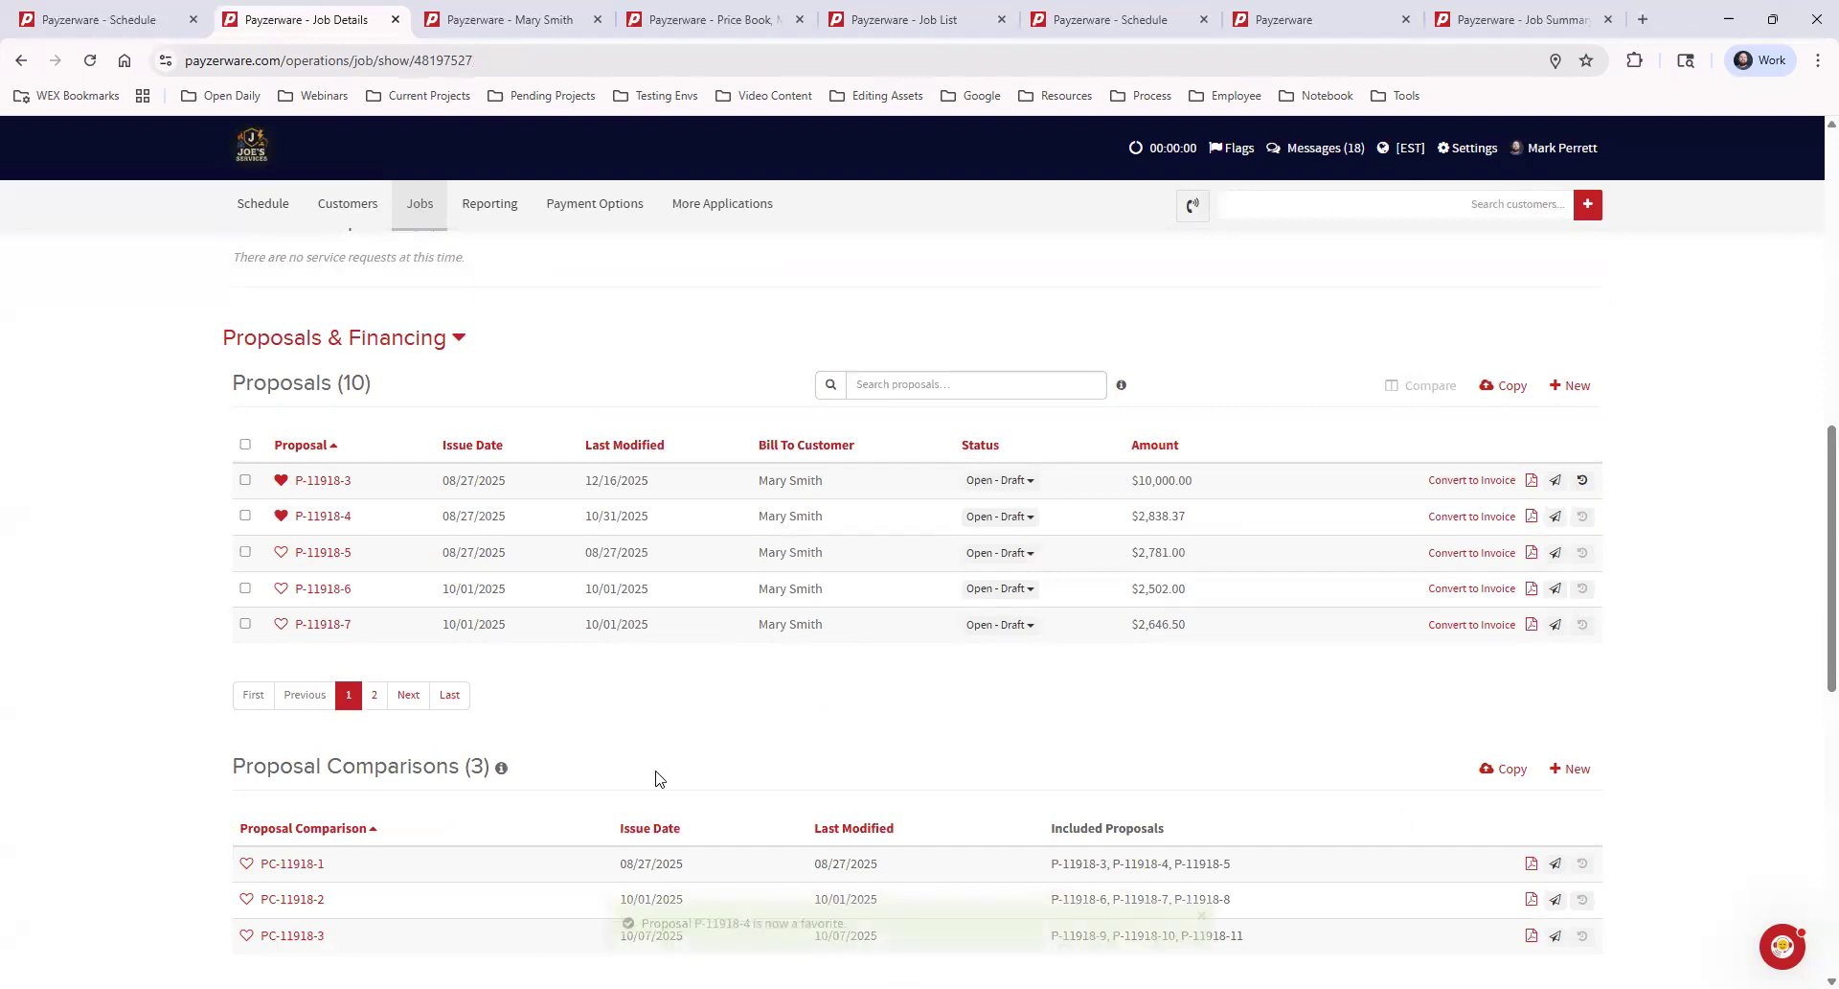
left_click(281, 517)
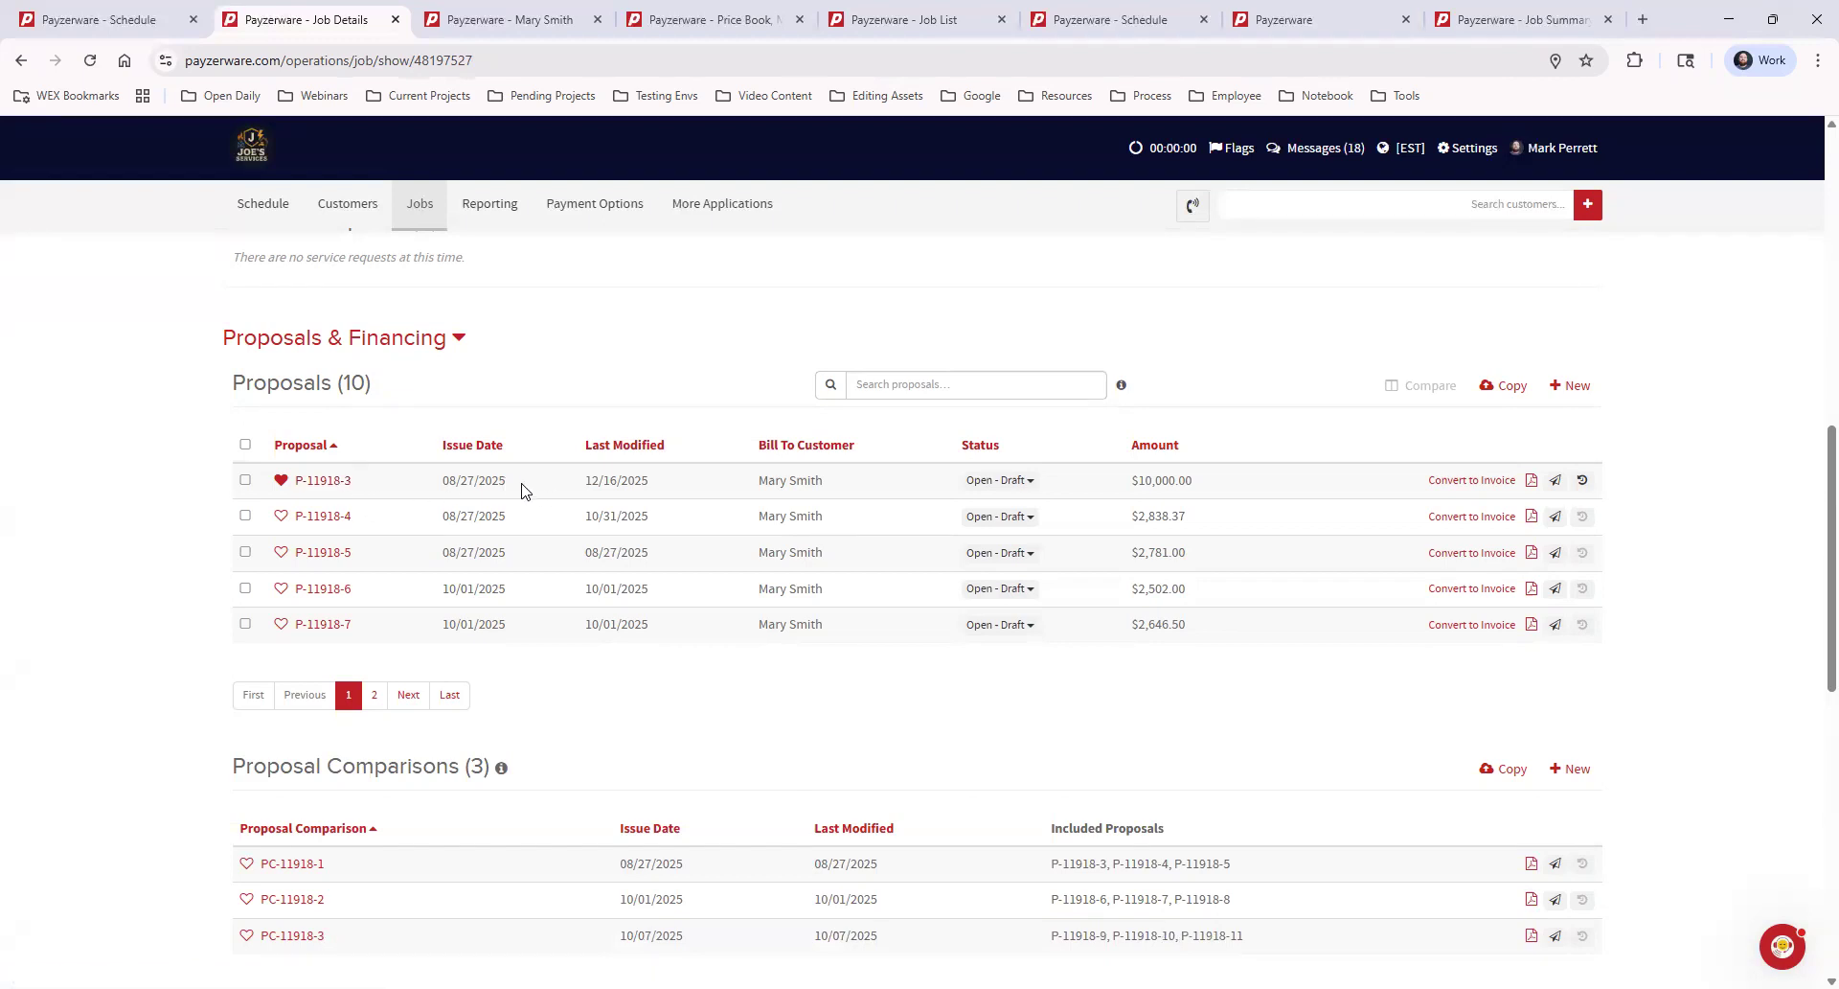
Open the favorited proposal on the job, view its name editor without entering a name, and save and close the proposal
left_click(325, 481)
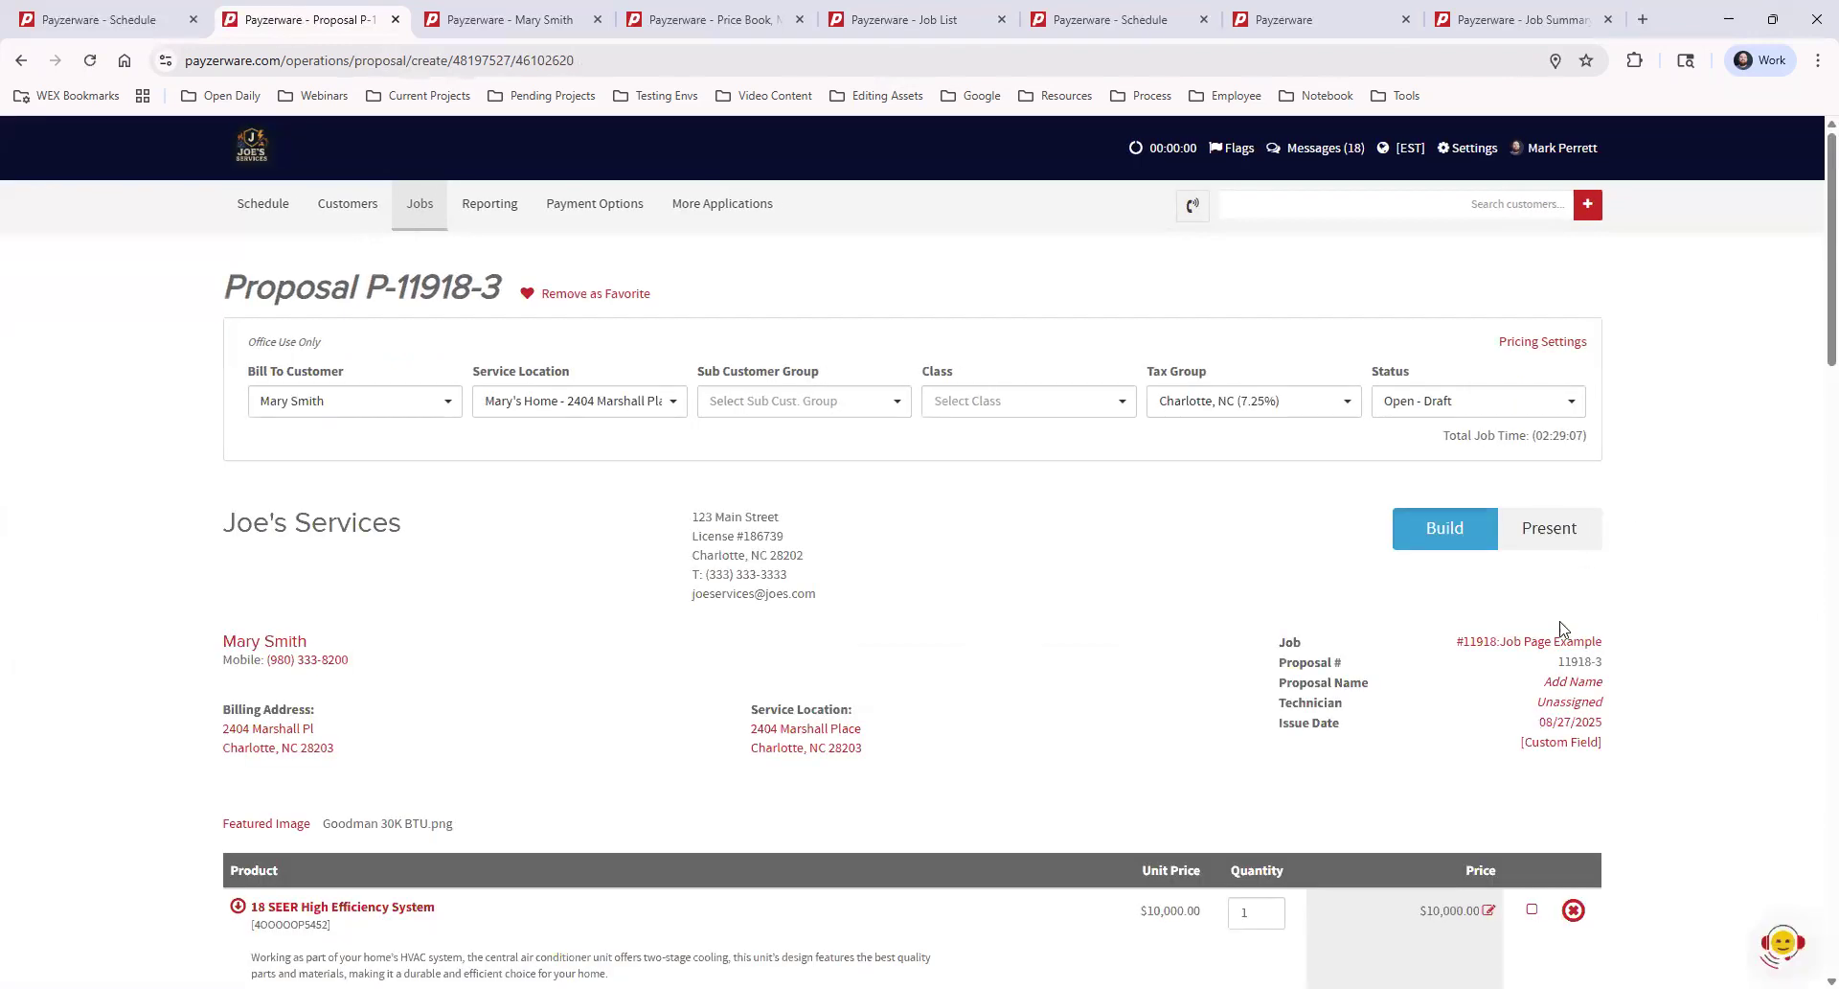
left_click_drag(1273, 686, 1430, 682)
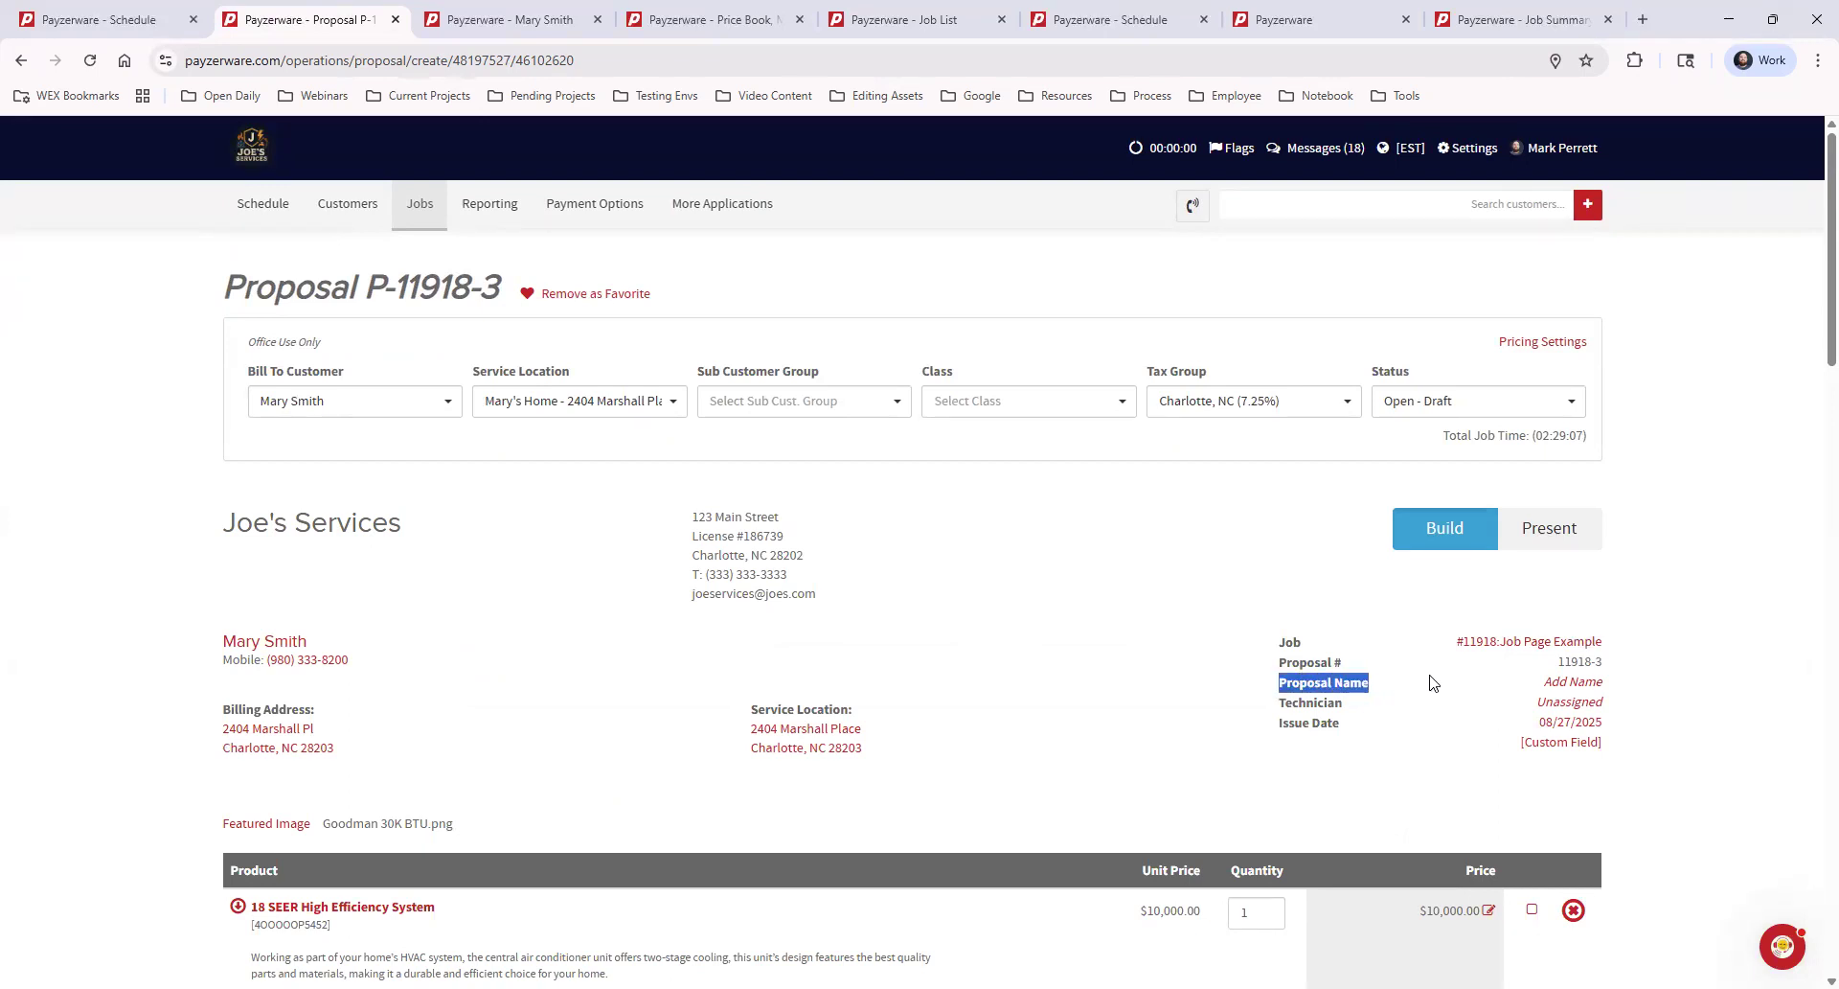
left_click(1560, 682)
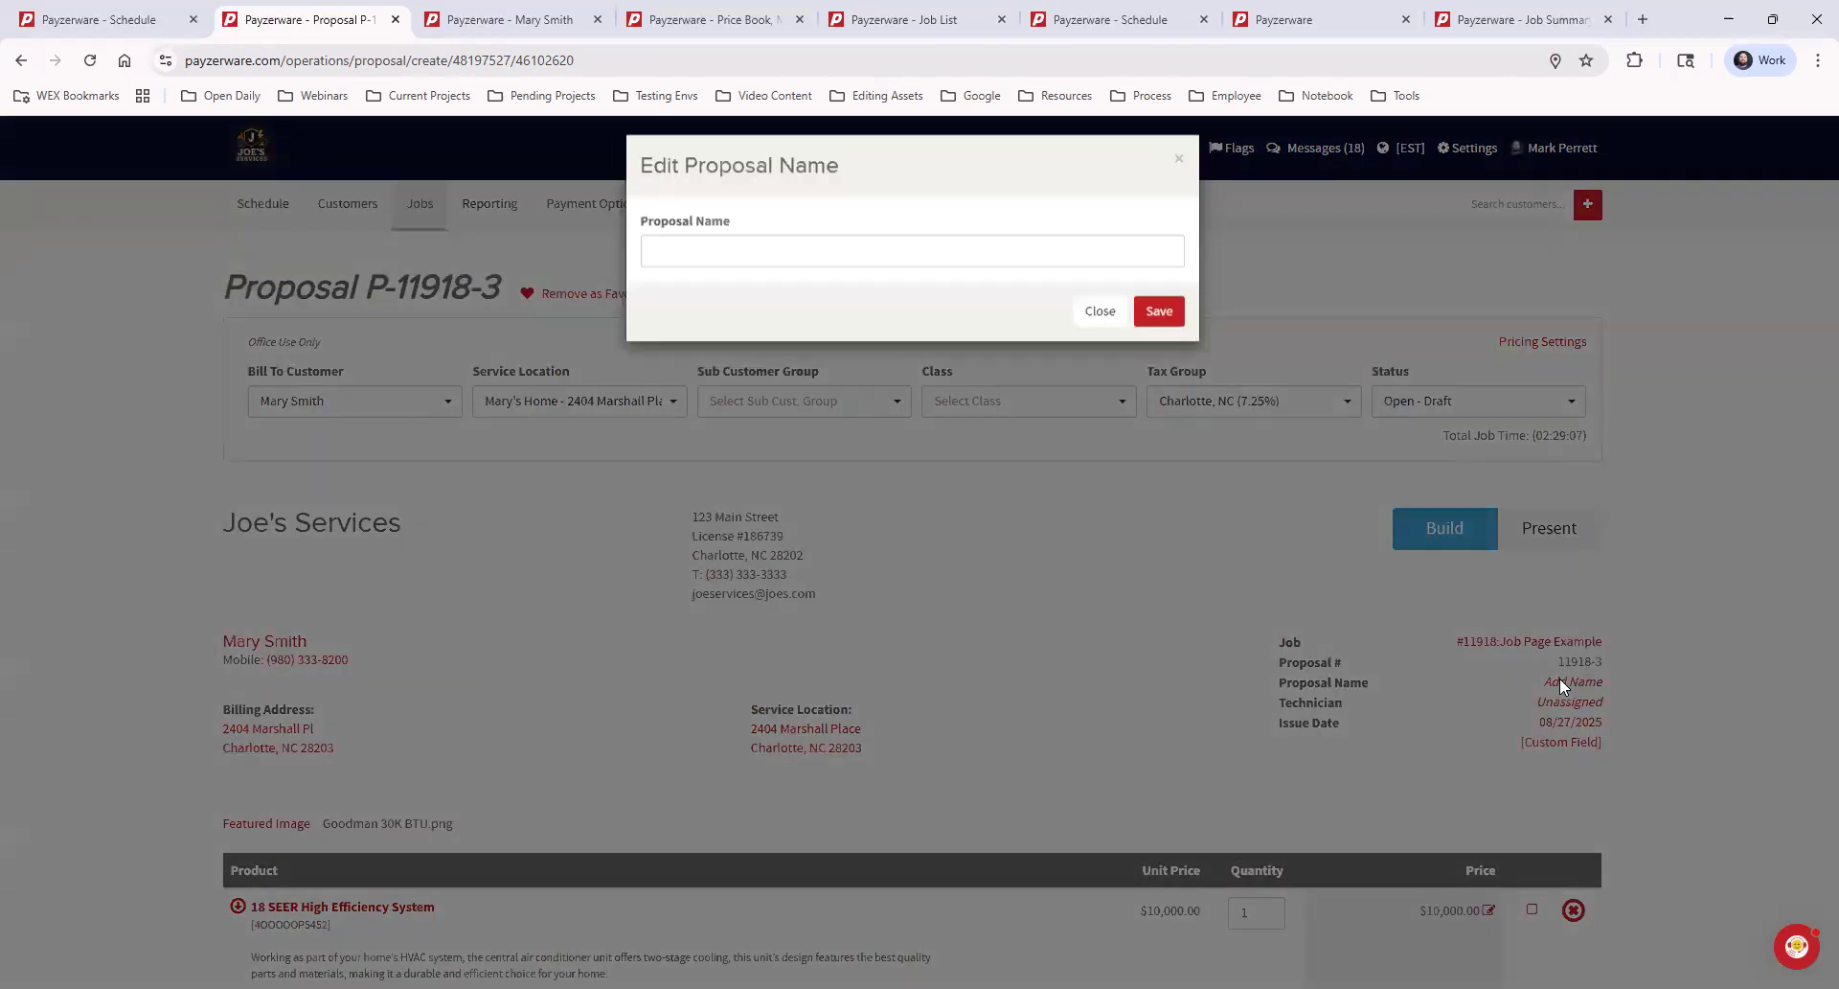
left_click(728, 255)
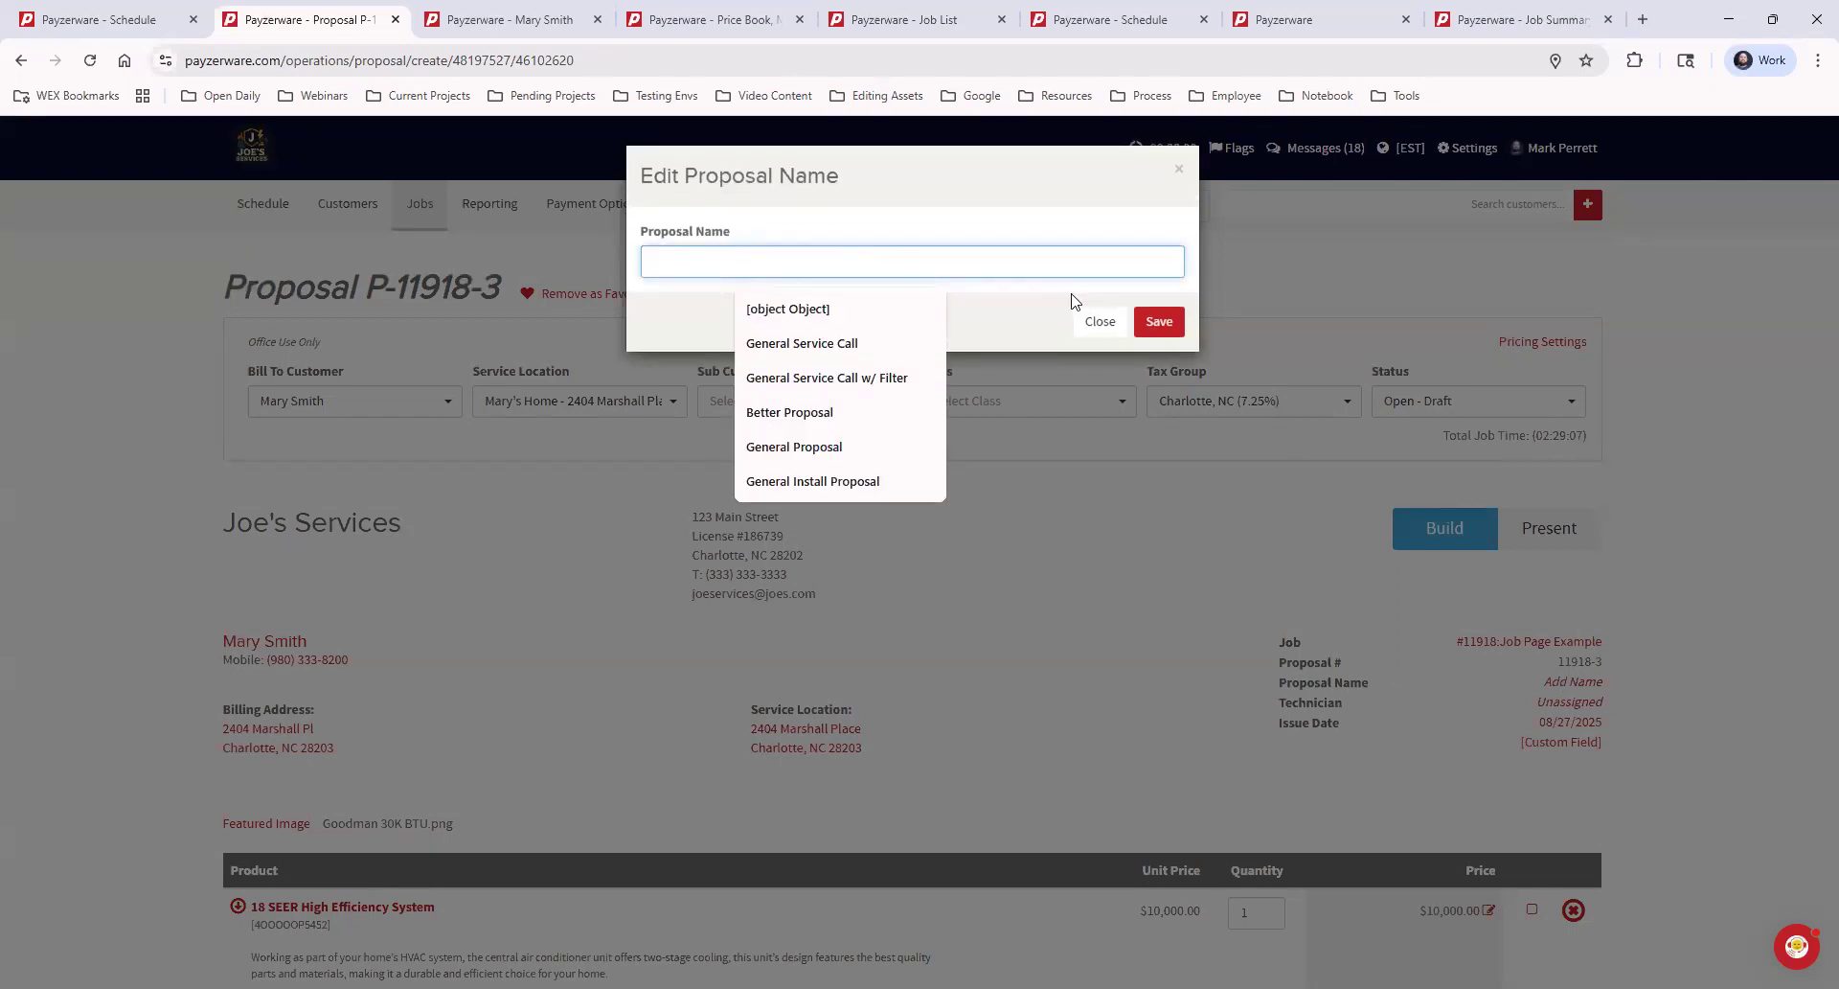
left_click(1100, 321)
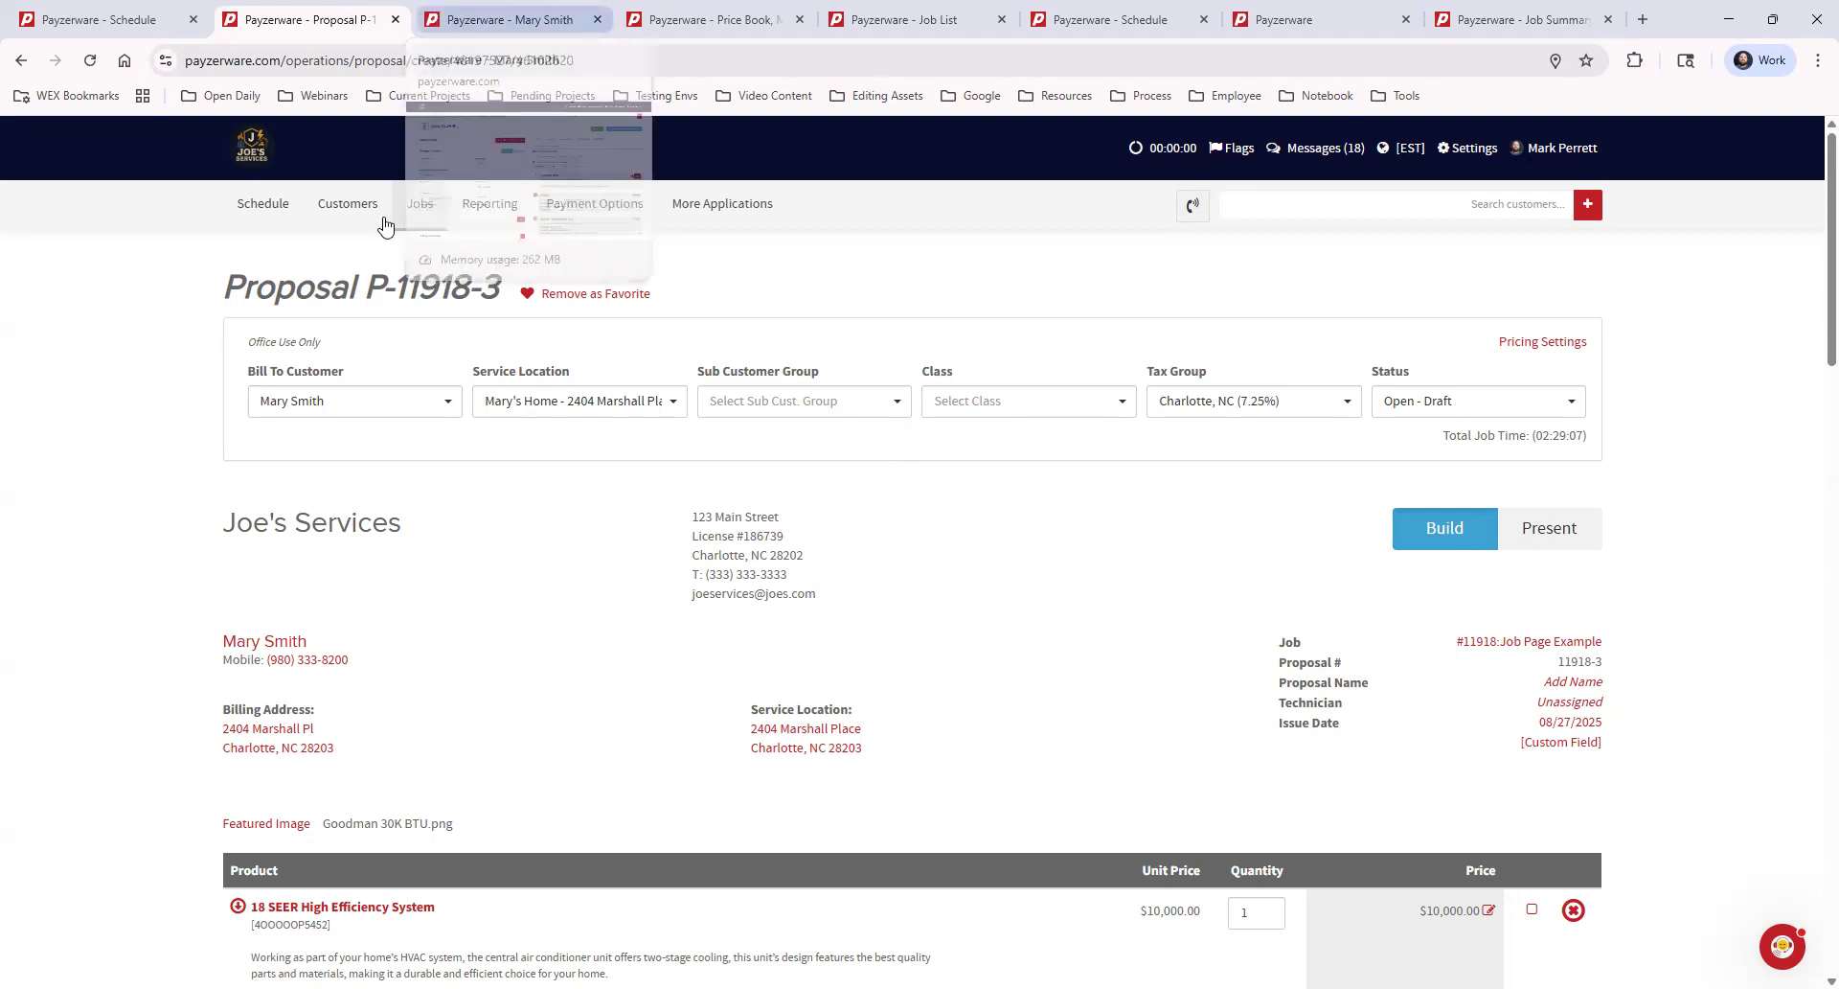
scroll(1552, 747, "down", 20)
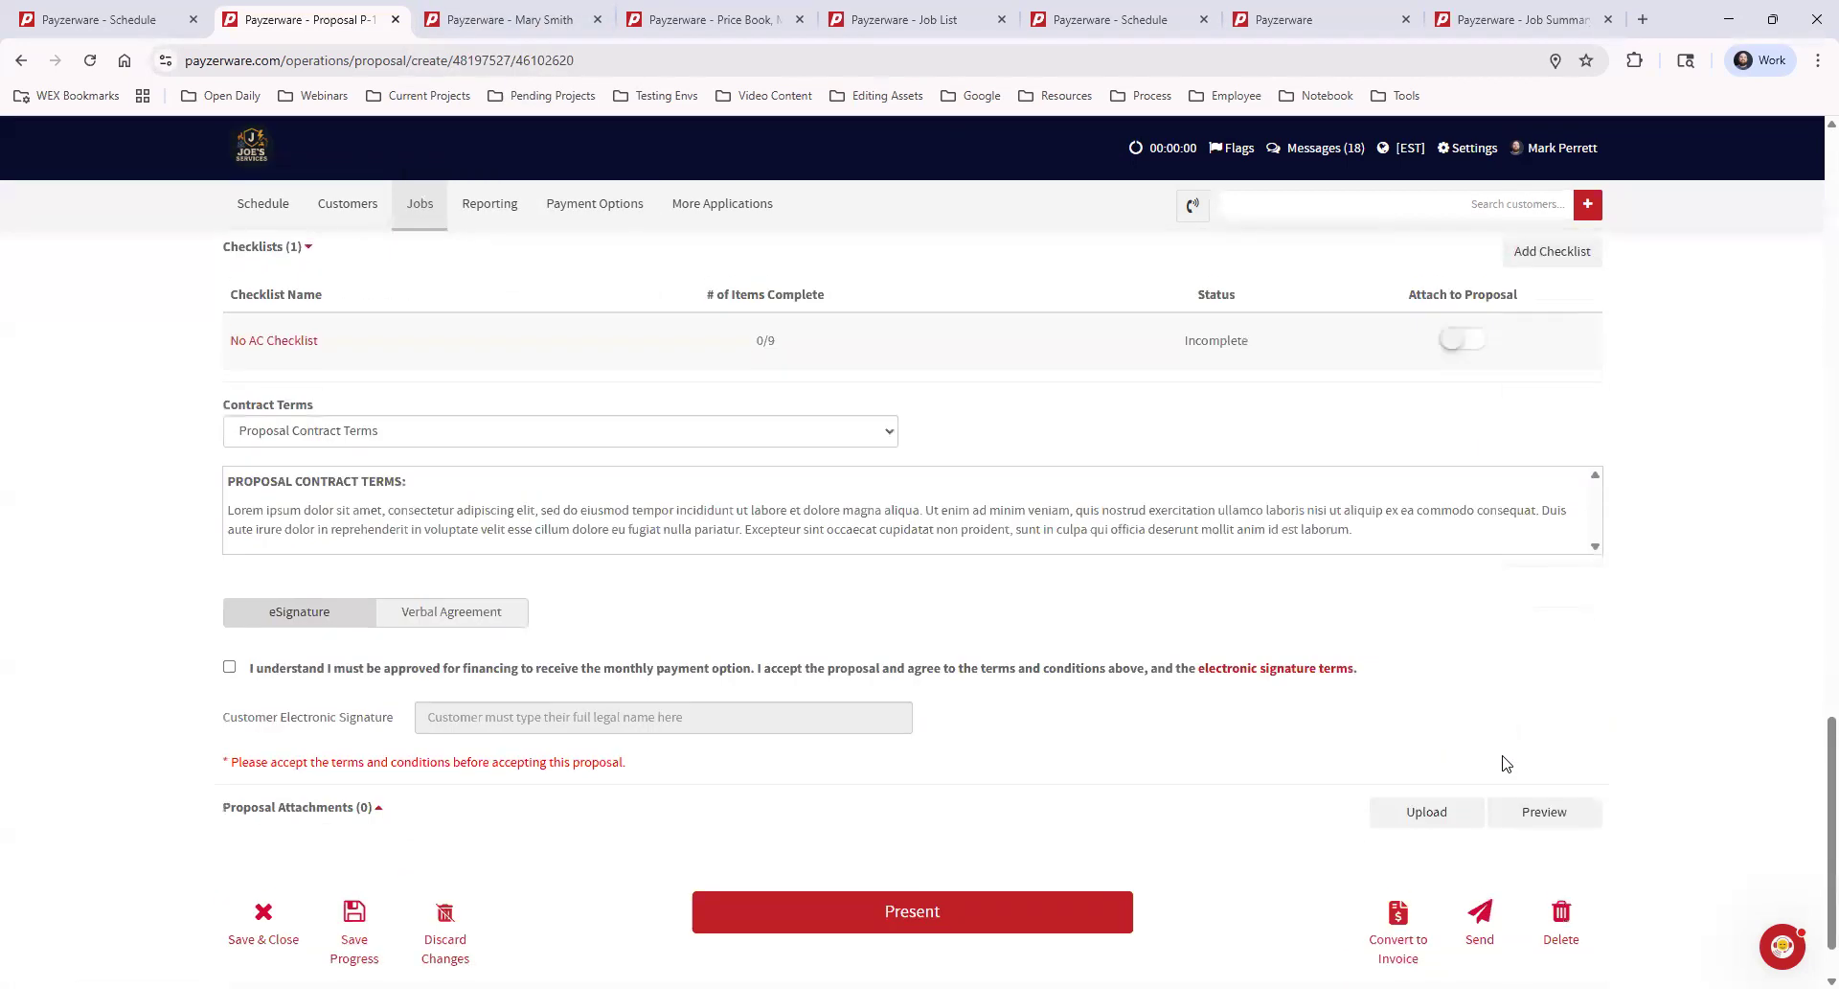
left_click(292, 890)
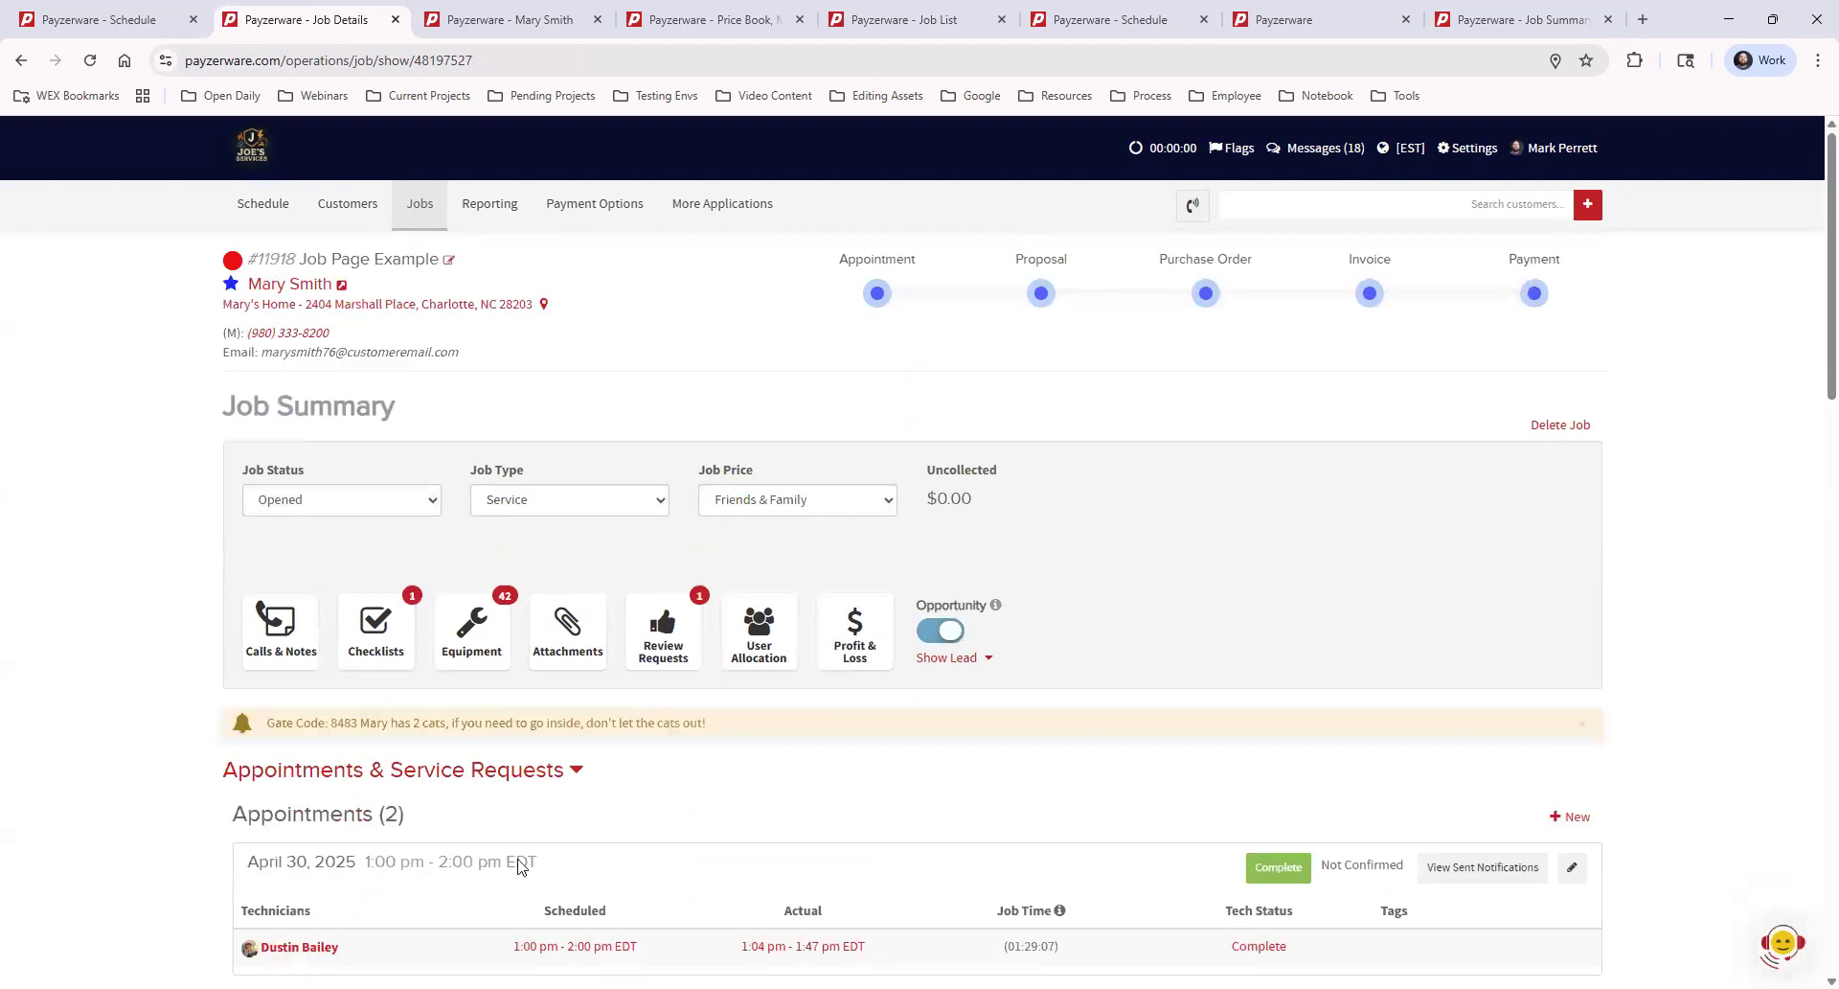
Preview the PDF of the first proposal comparison, review its Good, Better and Best options, and close the preview
scroll(515, 862, "down", 8)
scroll(515, 859, "down", 2)
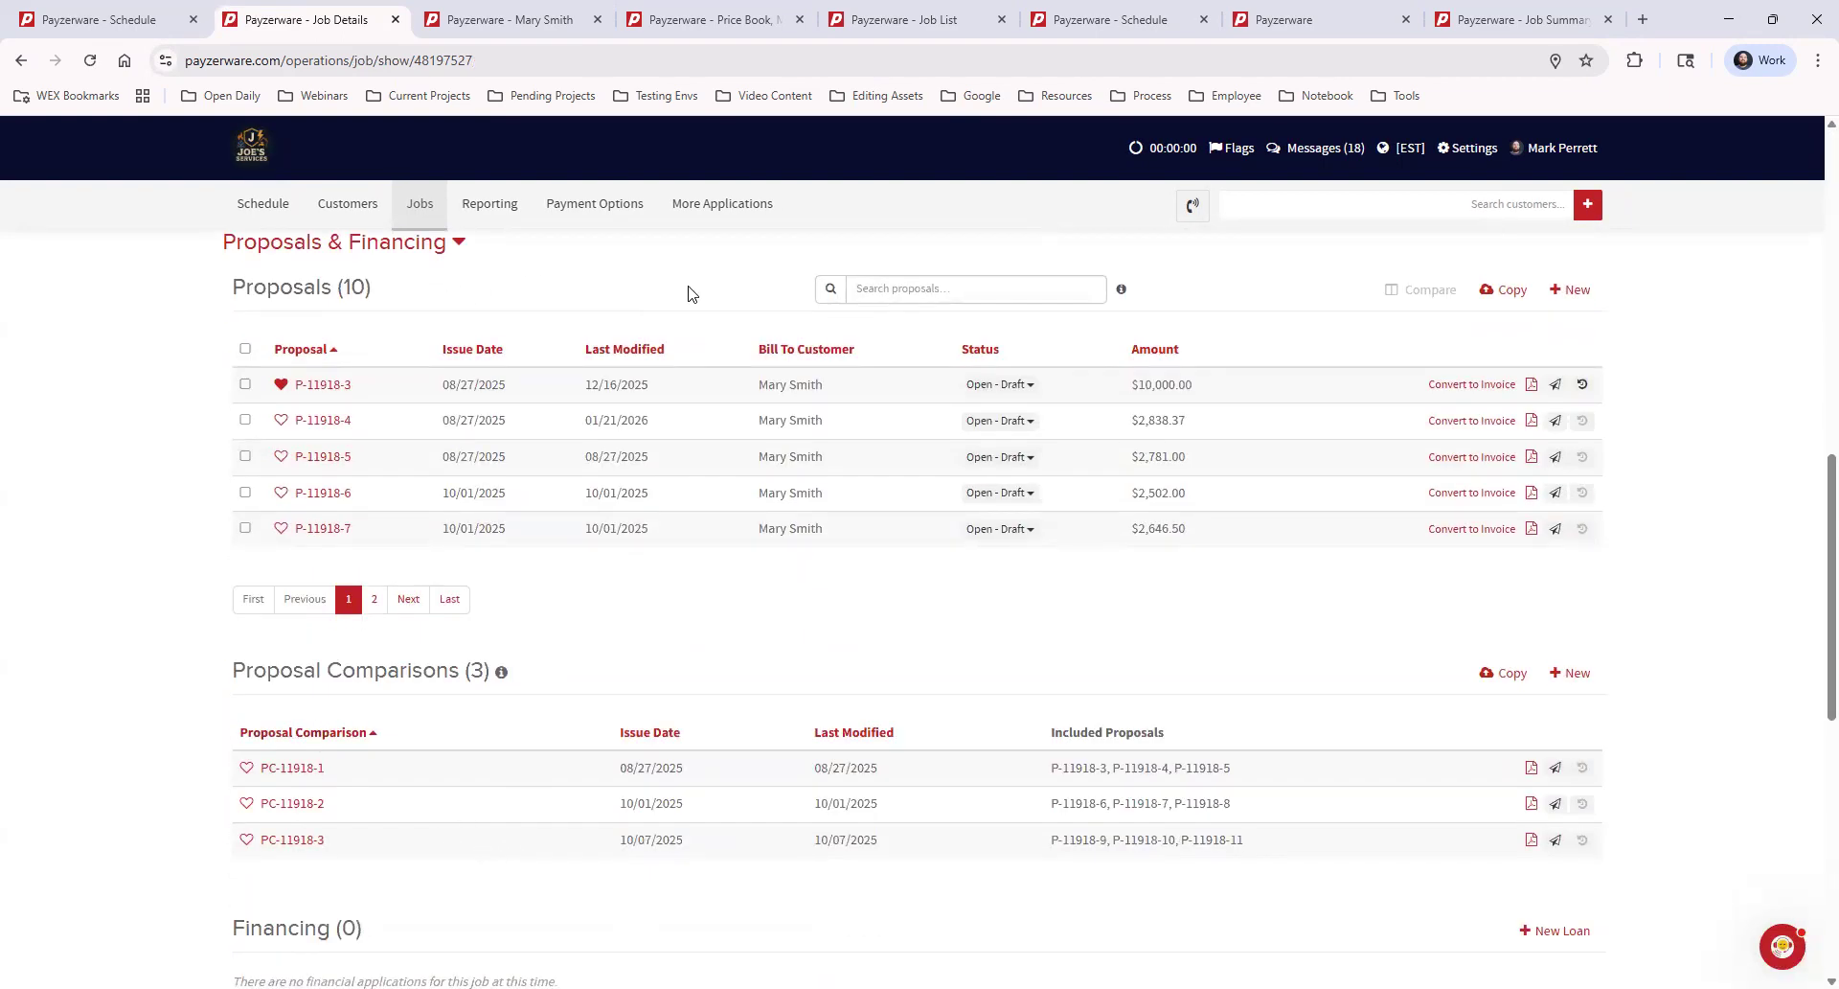
scroll(495, 696, "down", 1)
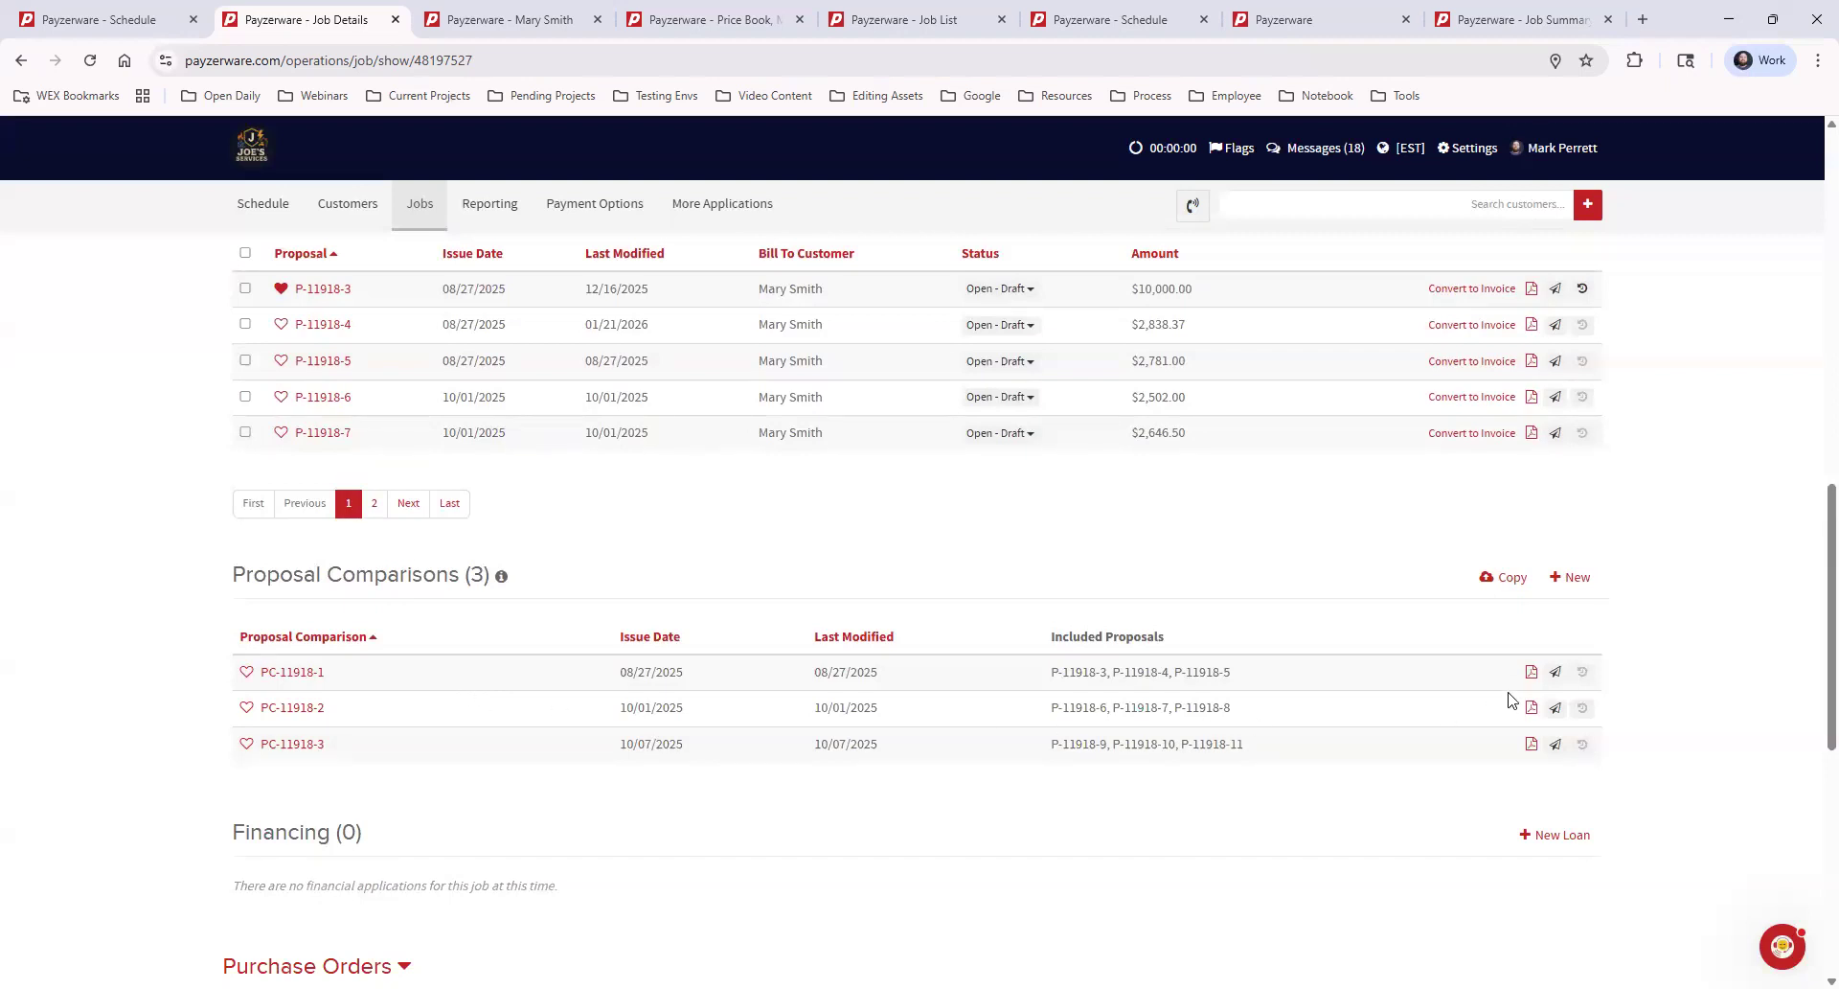
left_click(1529, 673)
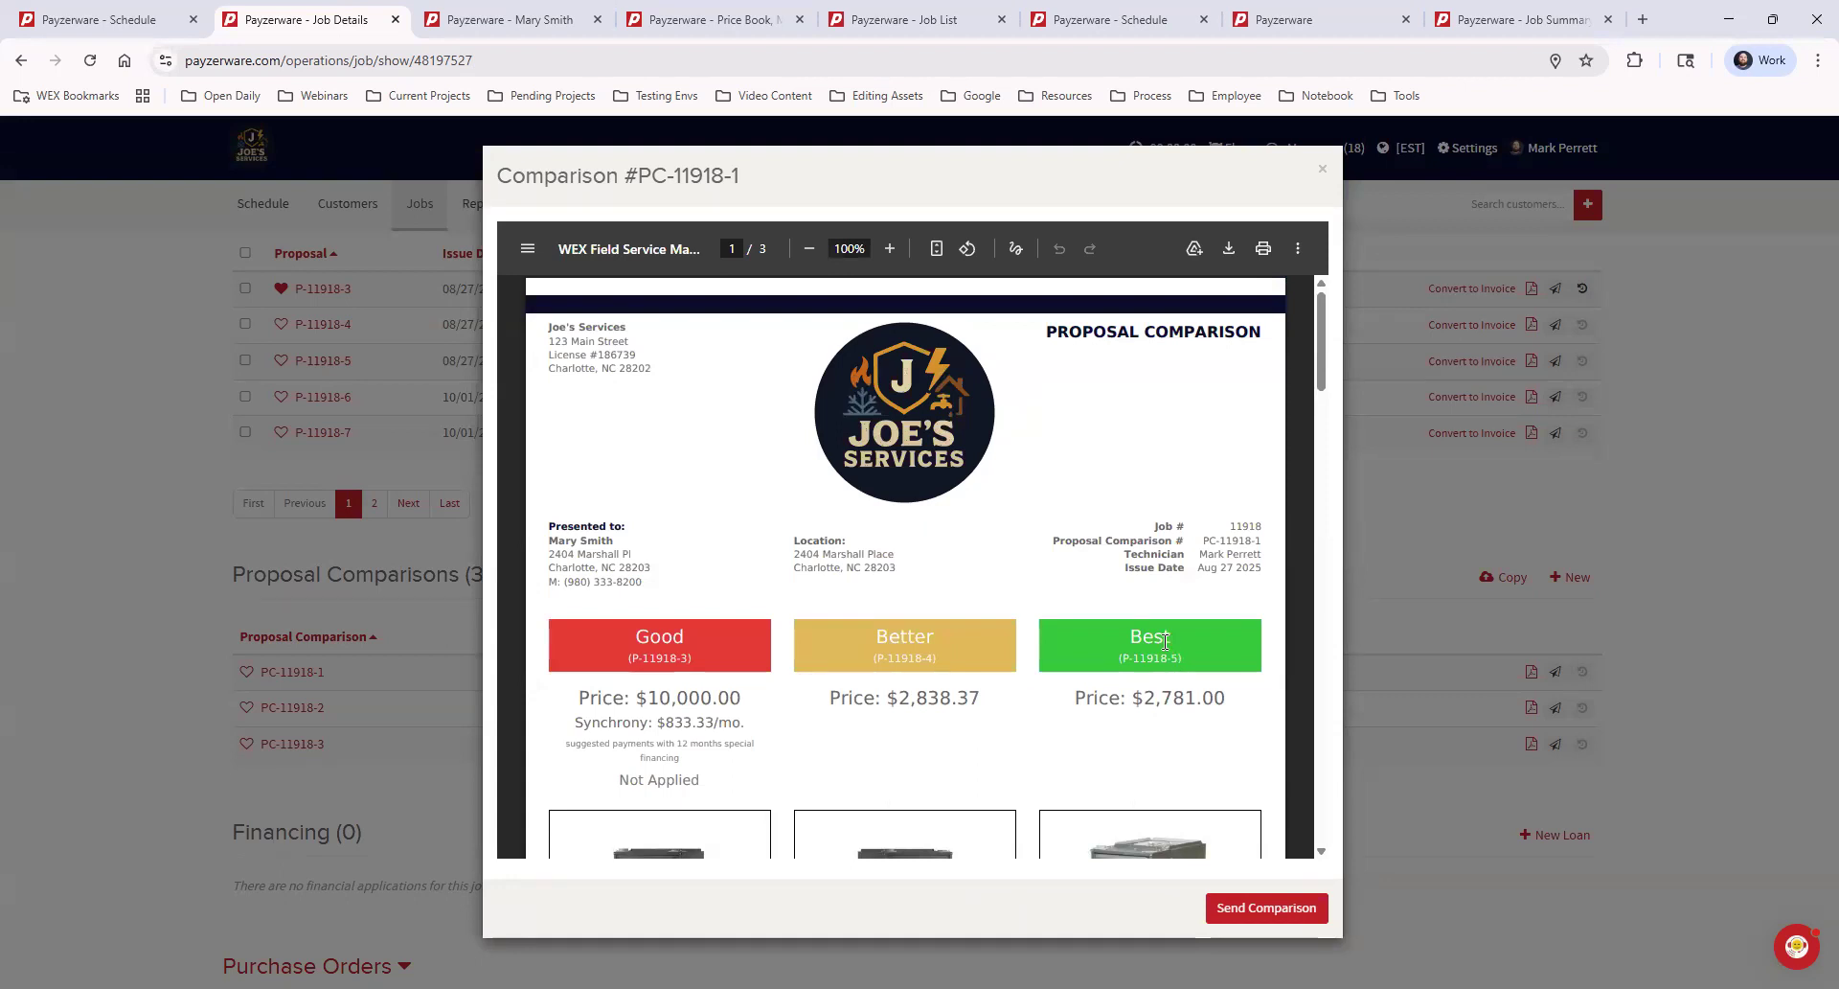
scroll(1160, 643, "down", 3)
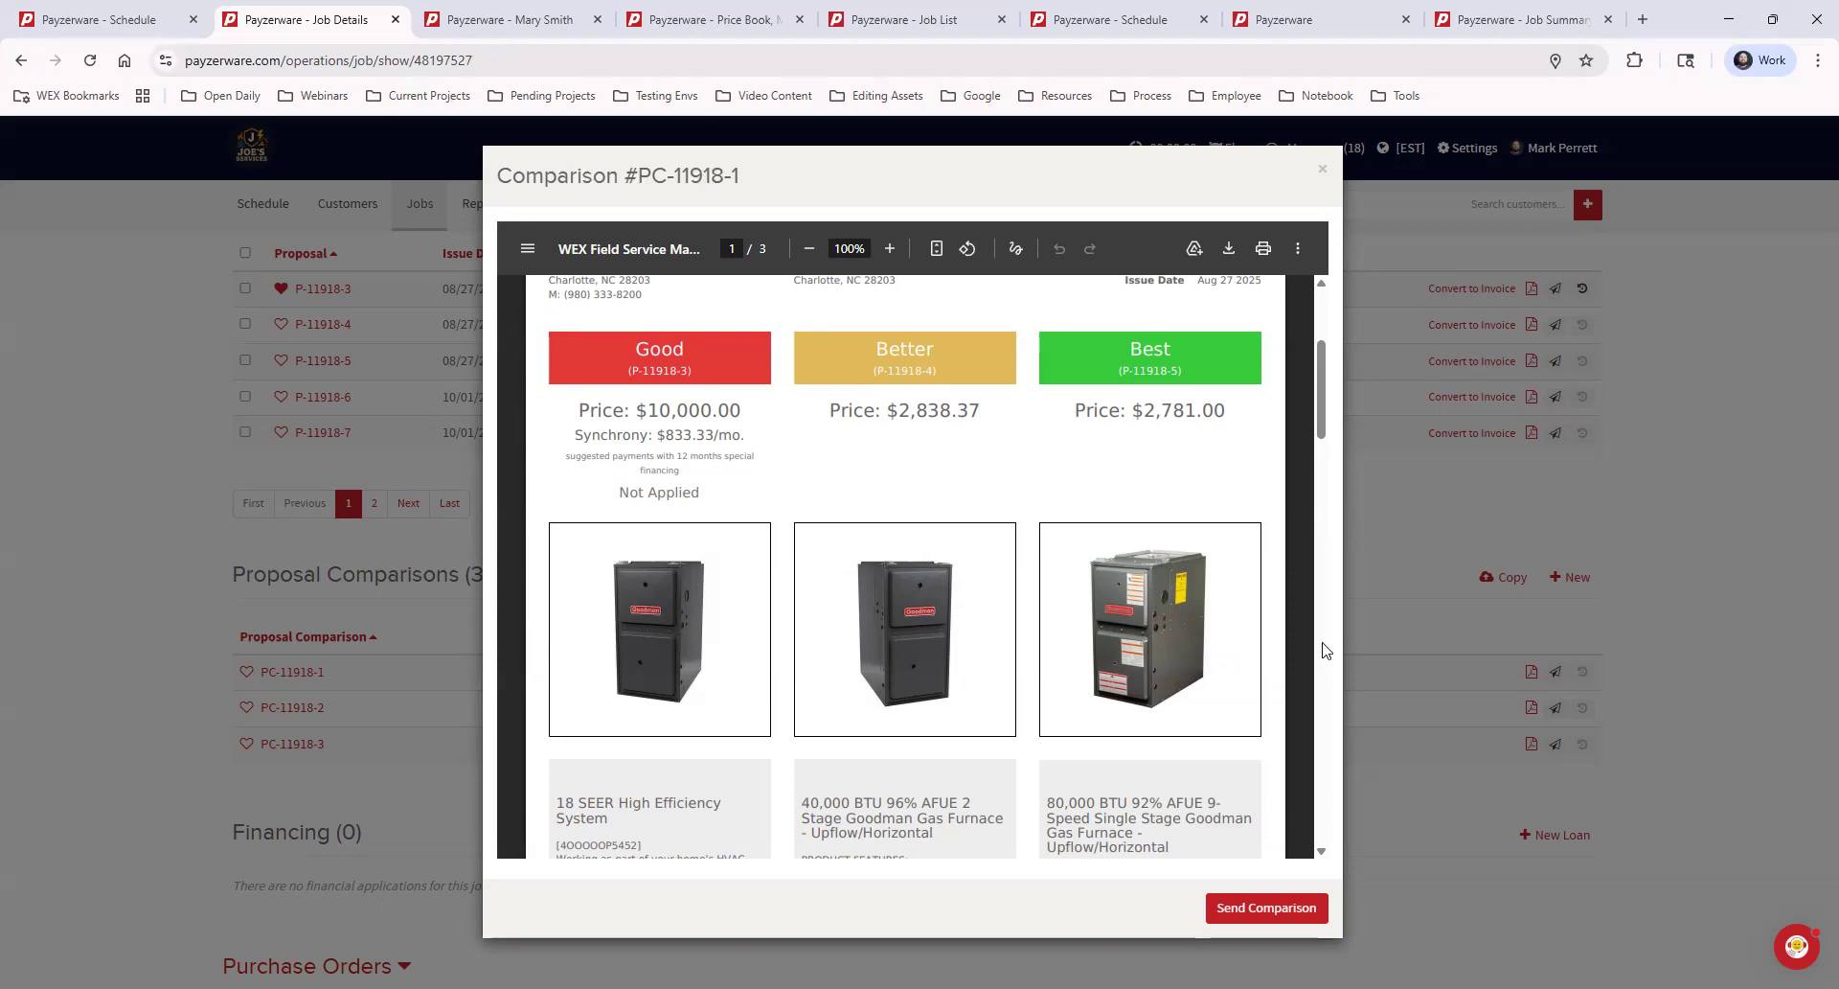
scroll(1325, 644, "up", 2)
scroll(1308, 642, "down", 10)
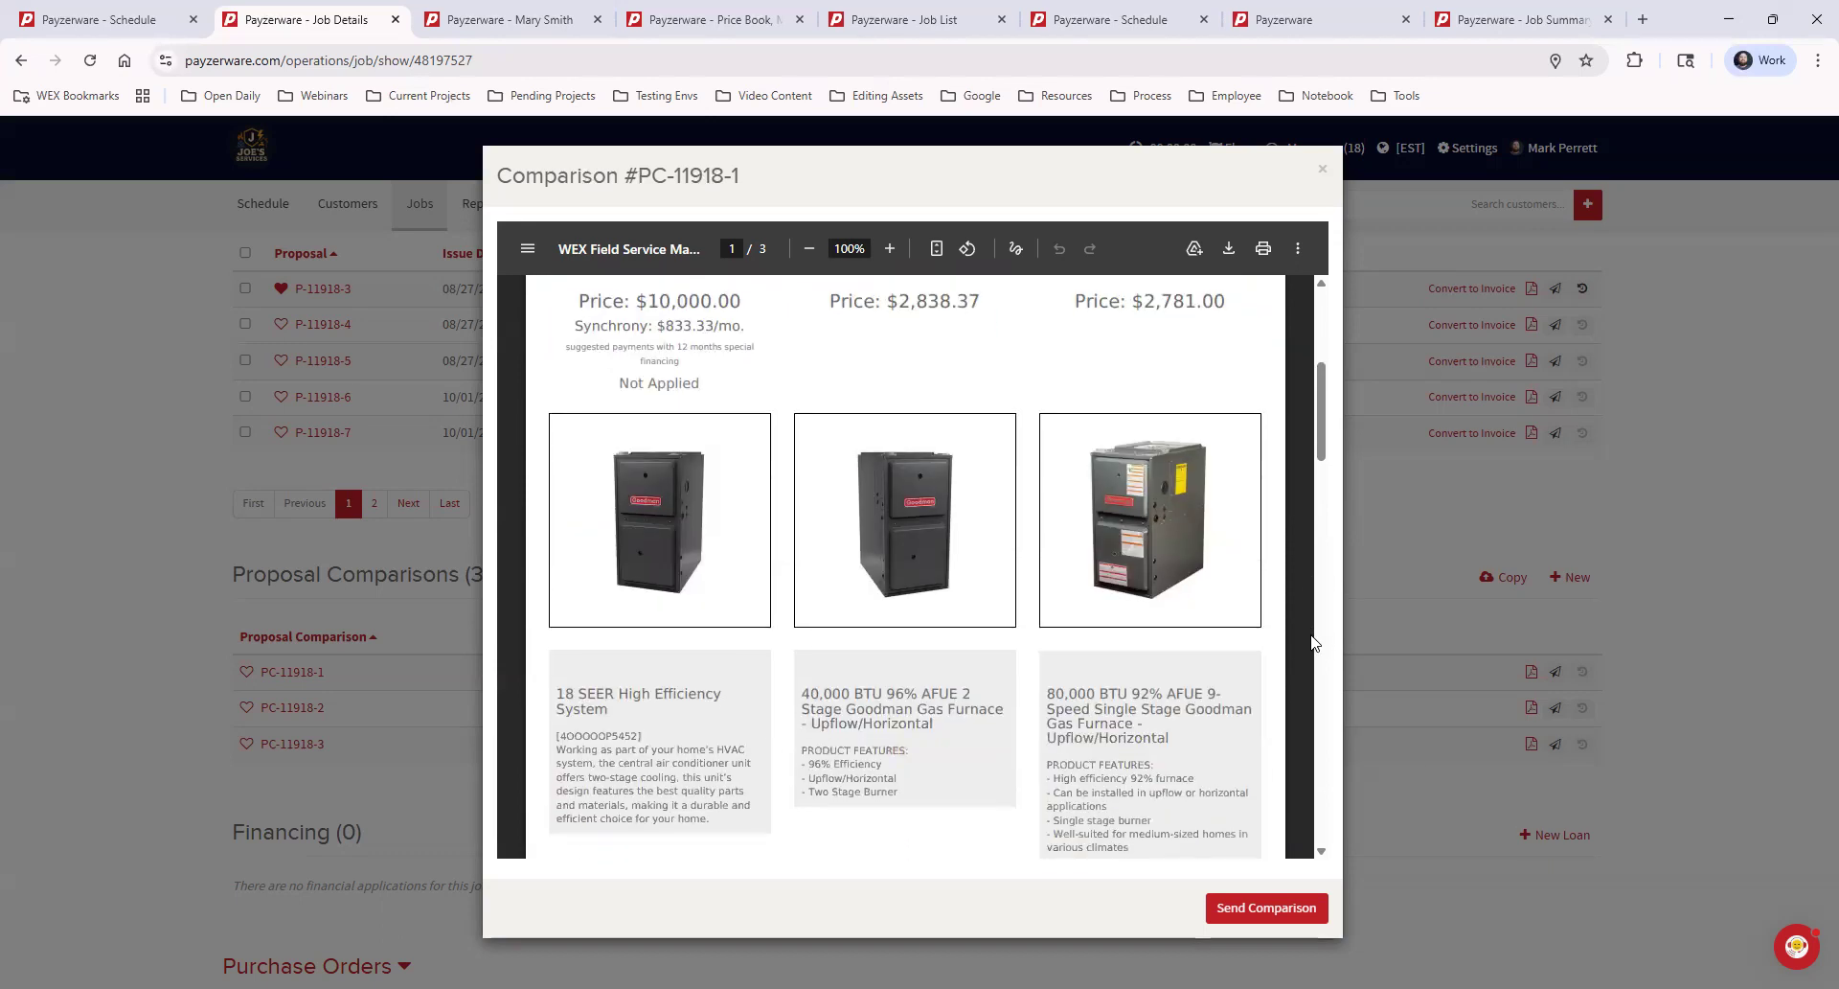
scroll(1312, 642, "down", 6)
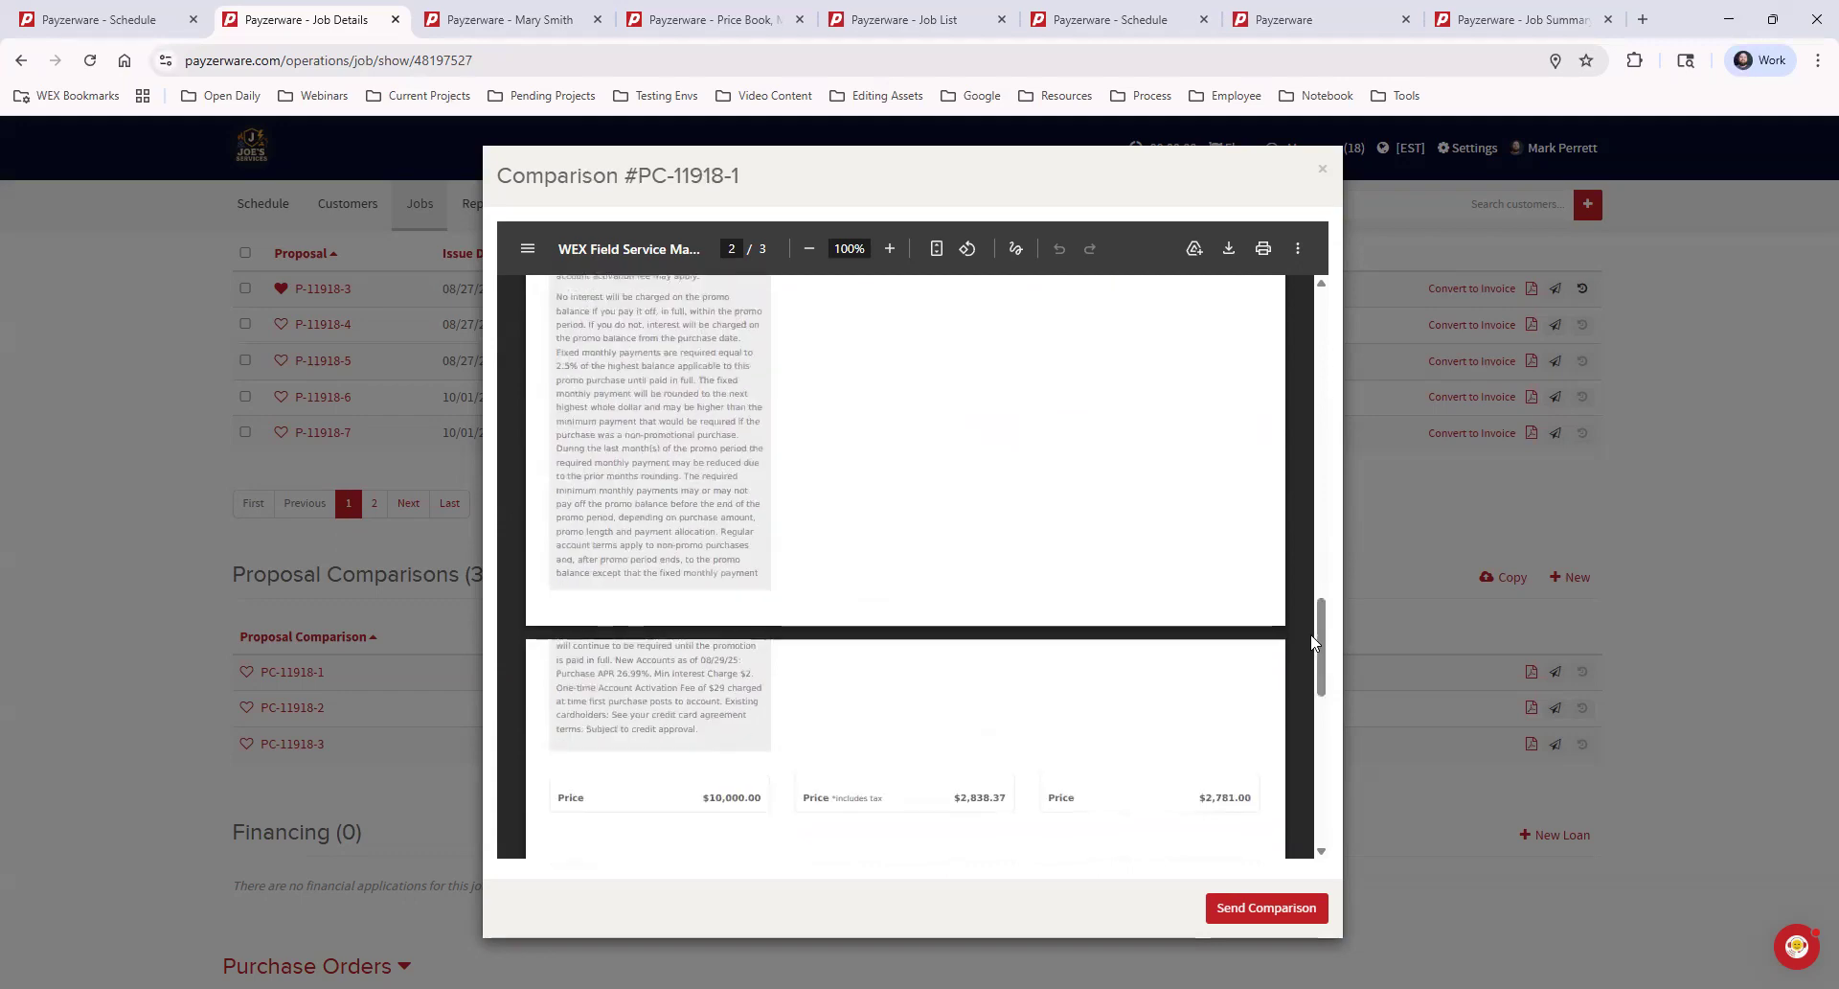
scroll(1314, 650, "up", 3)
scroll(1312, 649, "up", 12)
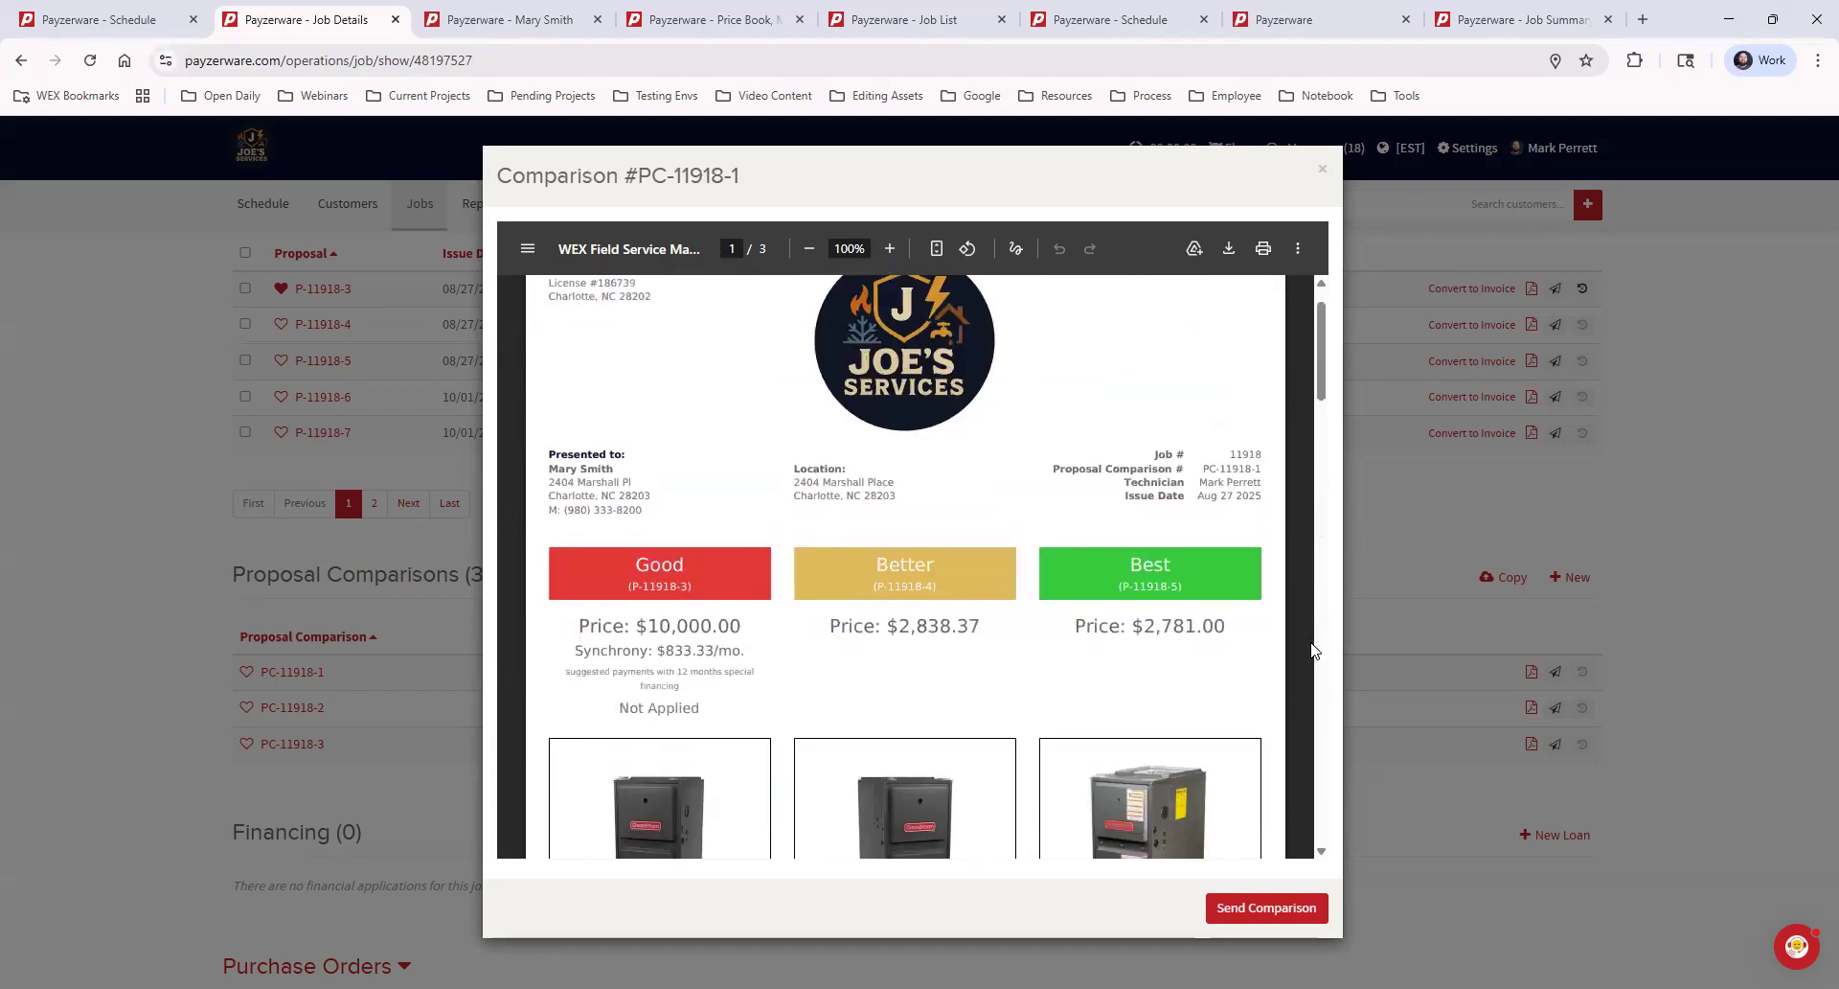
left_click(1322, 172)
Preview the PDF of the Ace Hardware purchase order, read through it, and close the preview
scroll(664, 780, "down", 6)
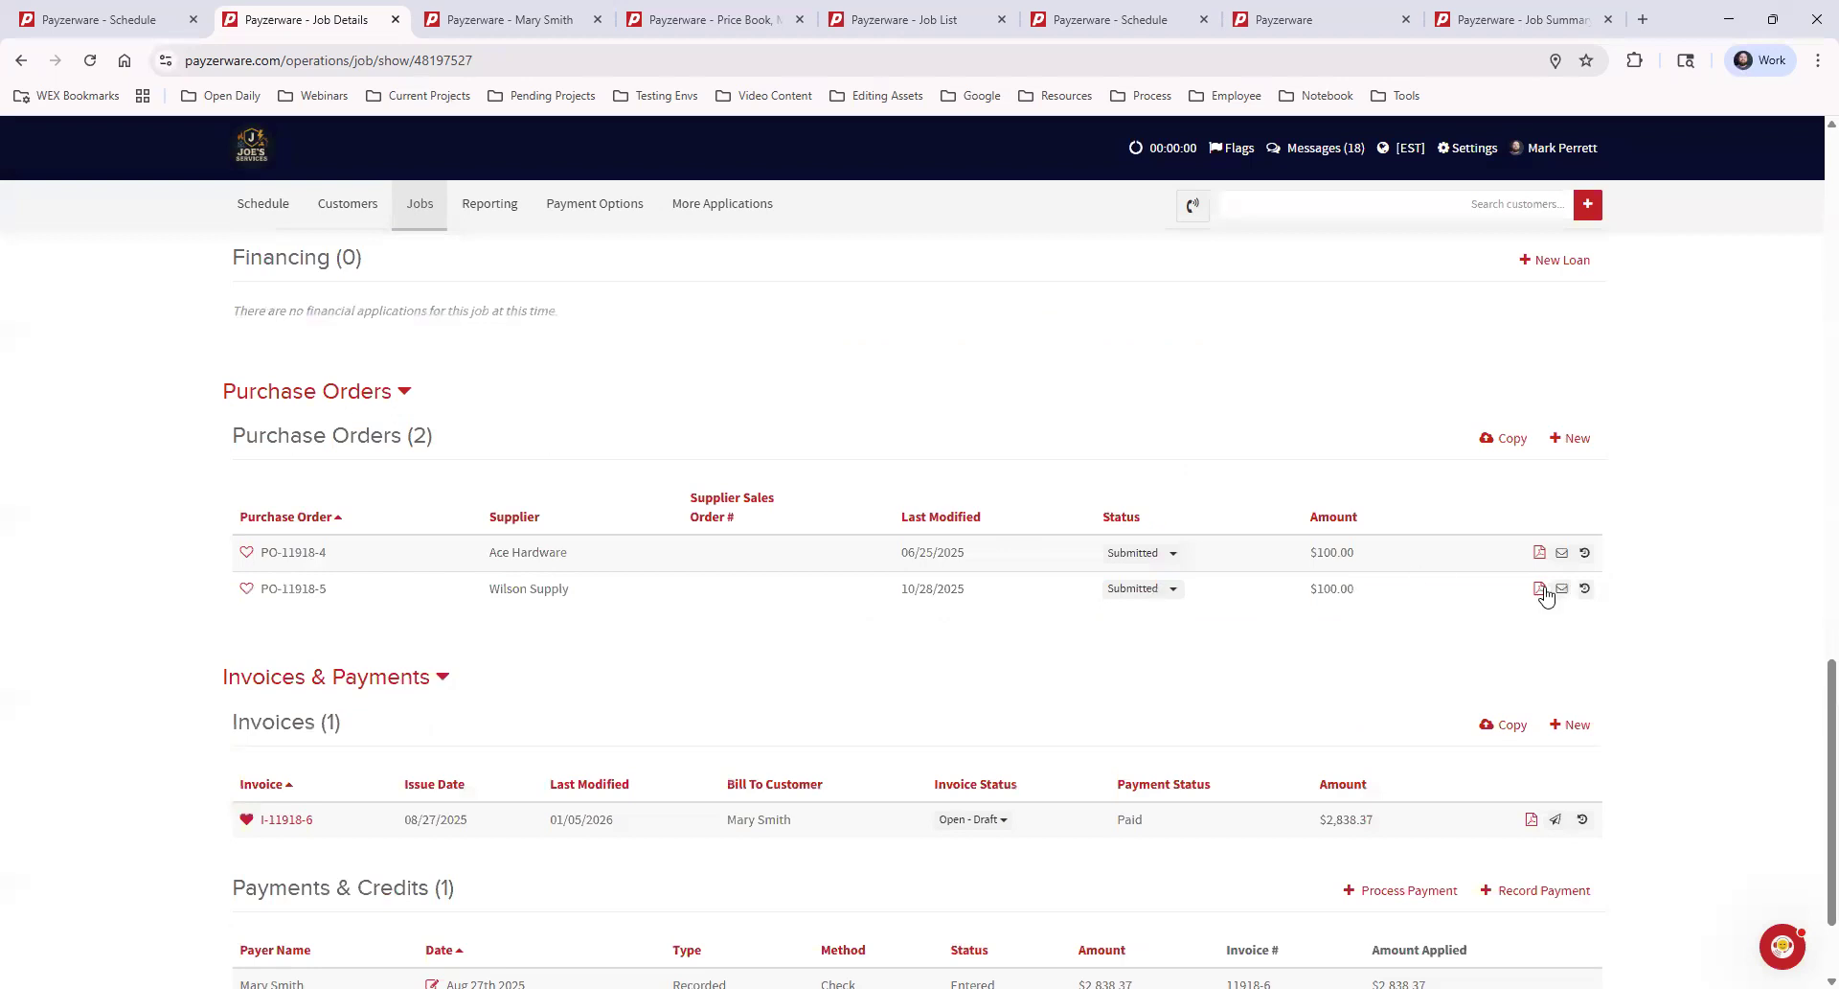
left_click(1538, 552)
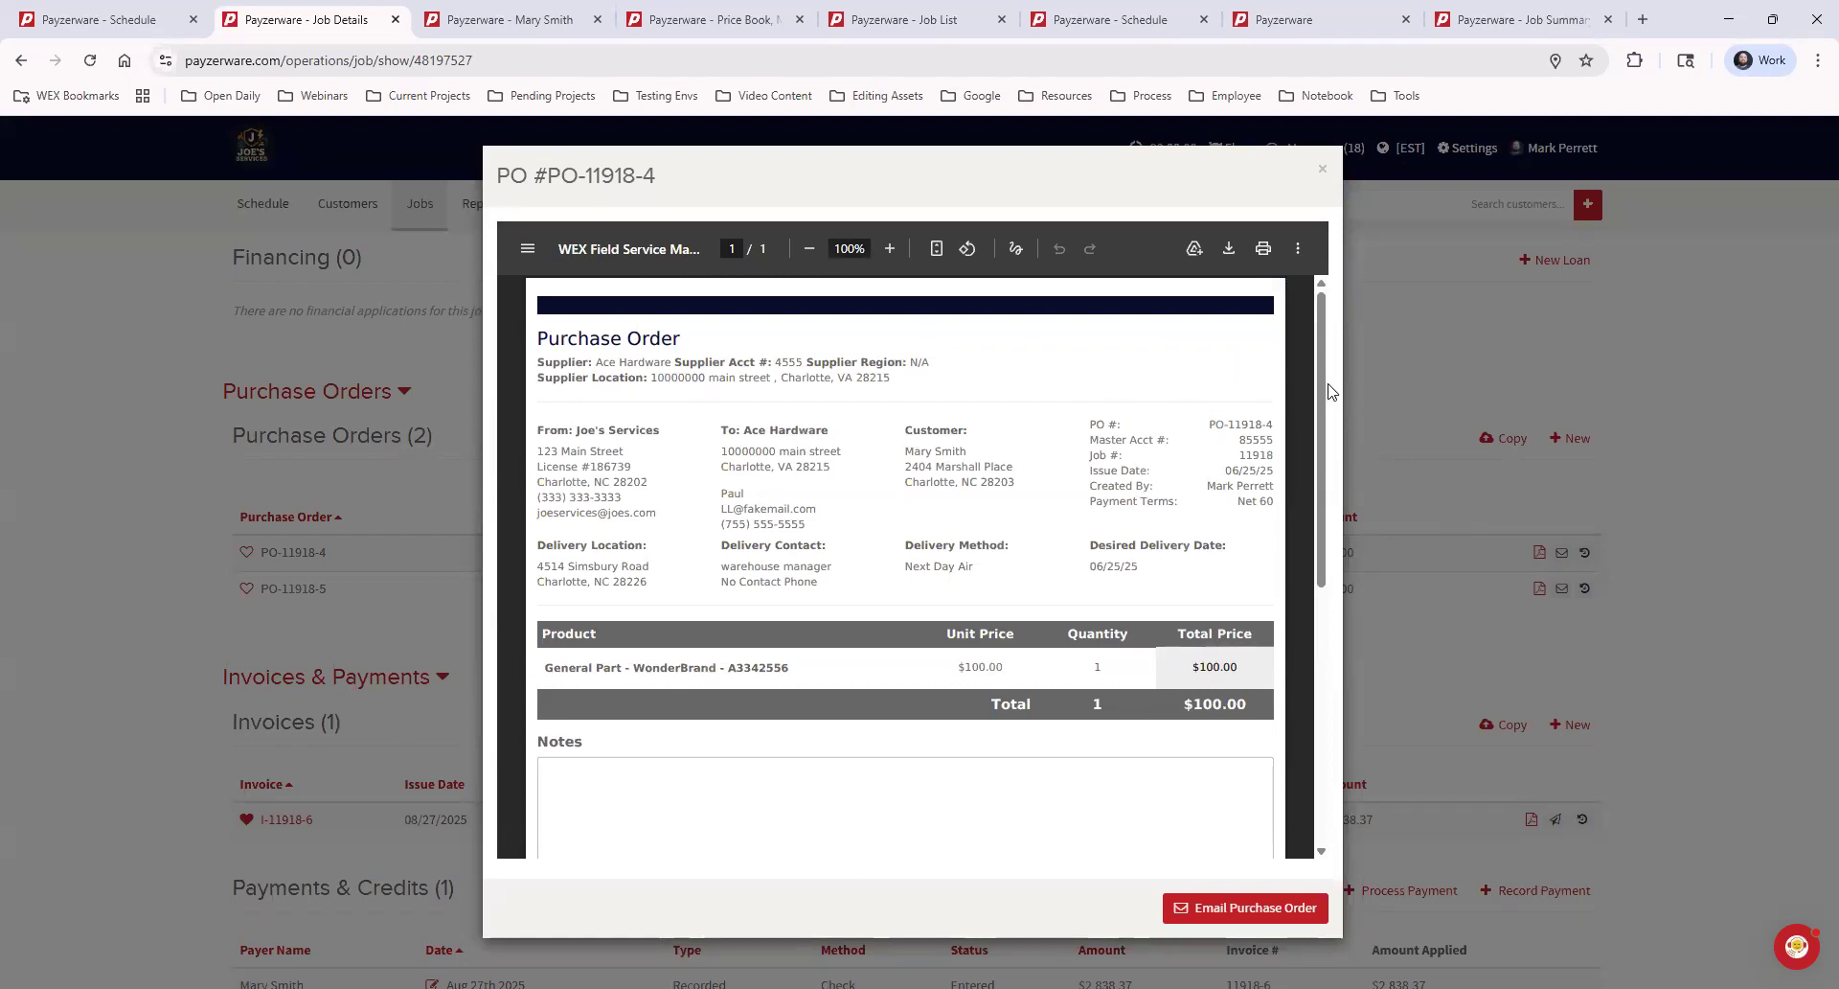
scroll(1322, 387, "down", 4)
scroll(1319, 402, "up", 2)
scroll(1319, 402, "up", 2)
left_click(1322, 170)
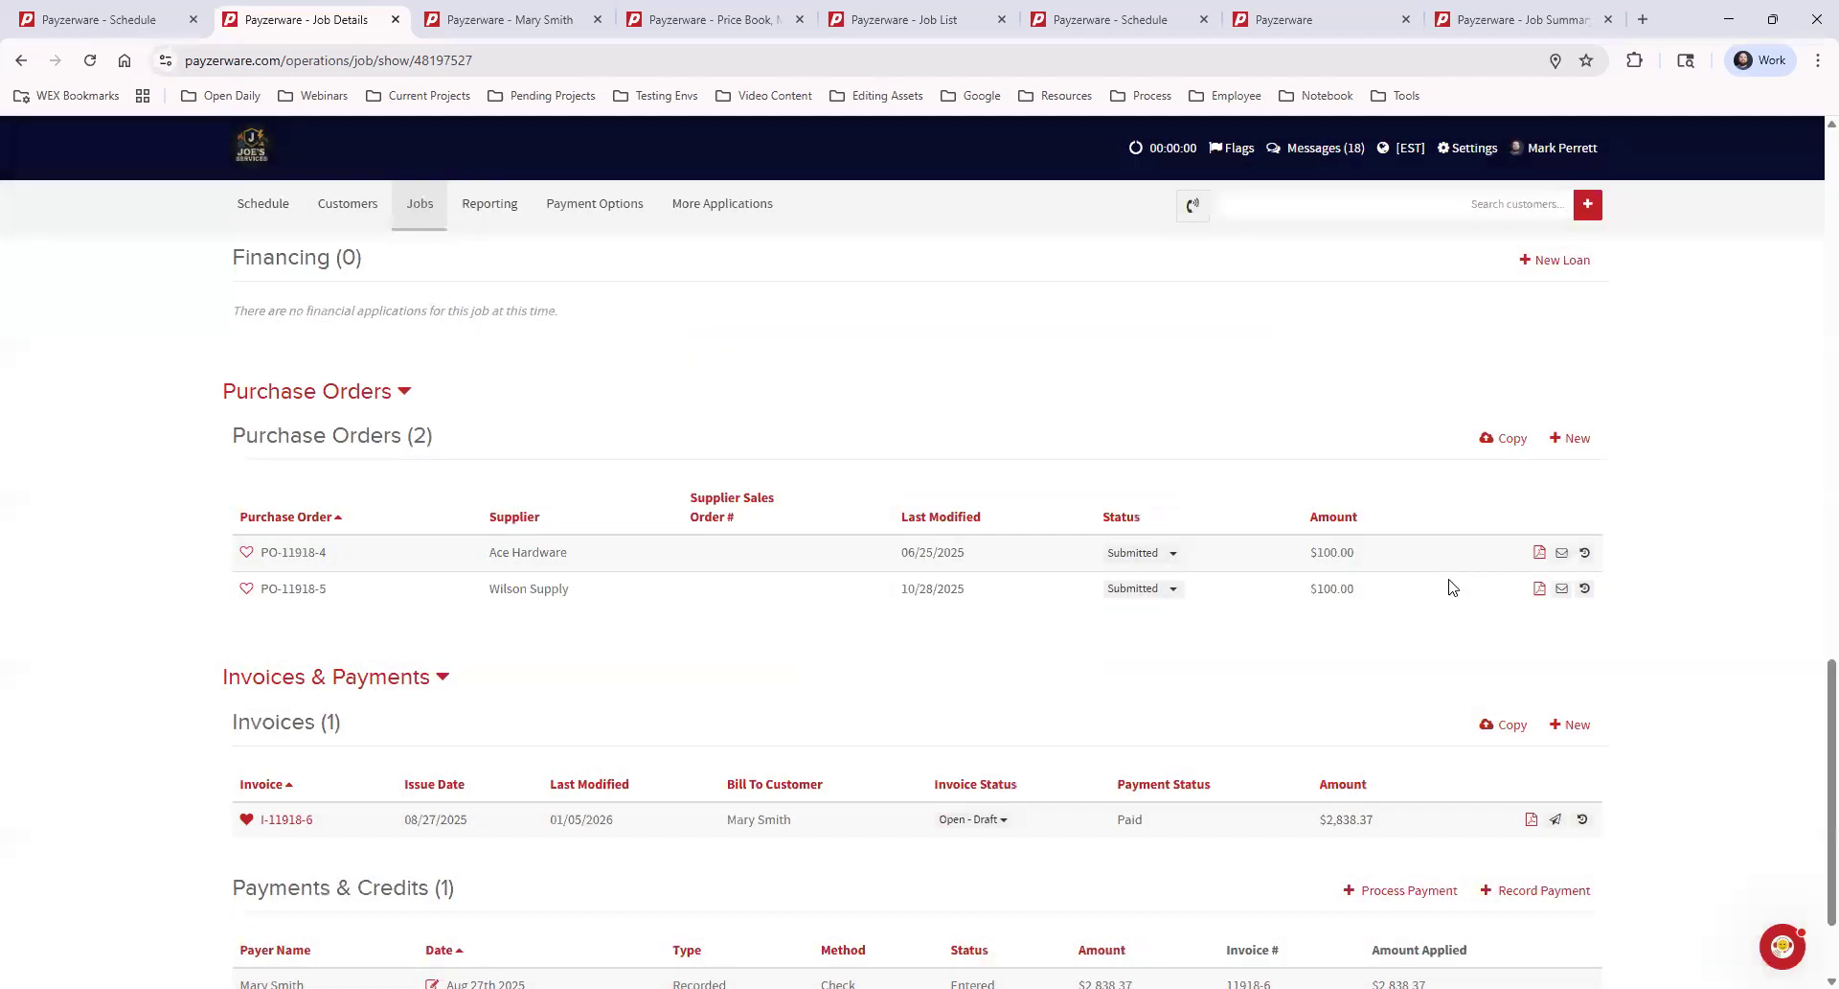
Review the job's purchase orders, proposals and invoices, preview the invoice's PDF, and close the preview
scroll(991, 699, "down", 2)
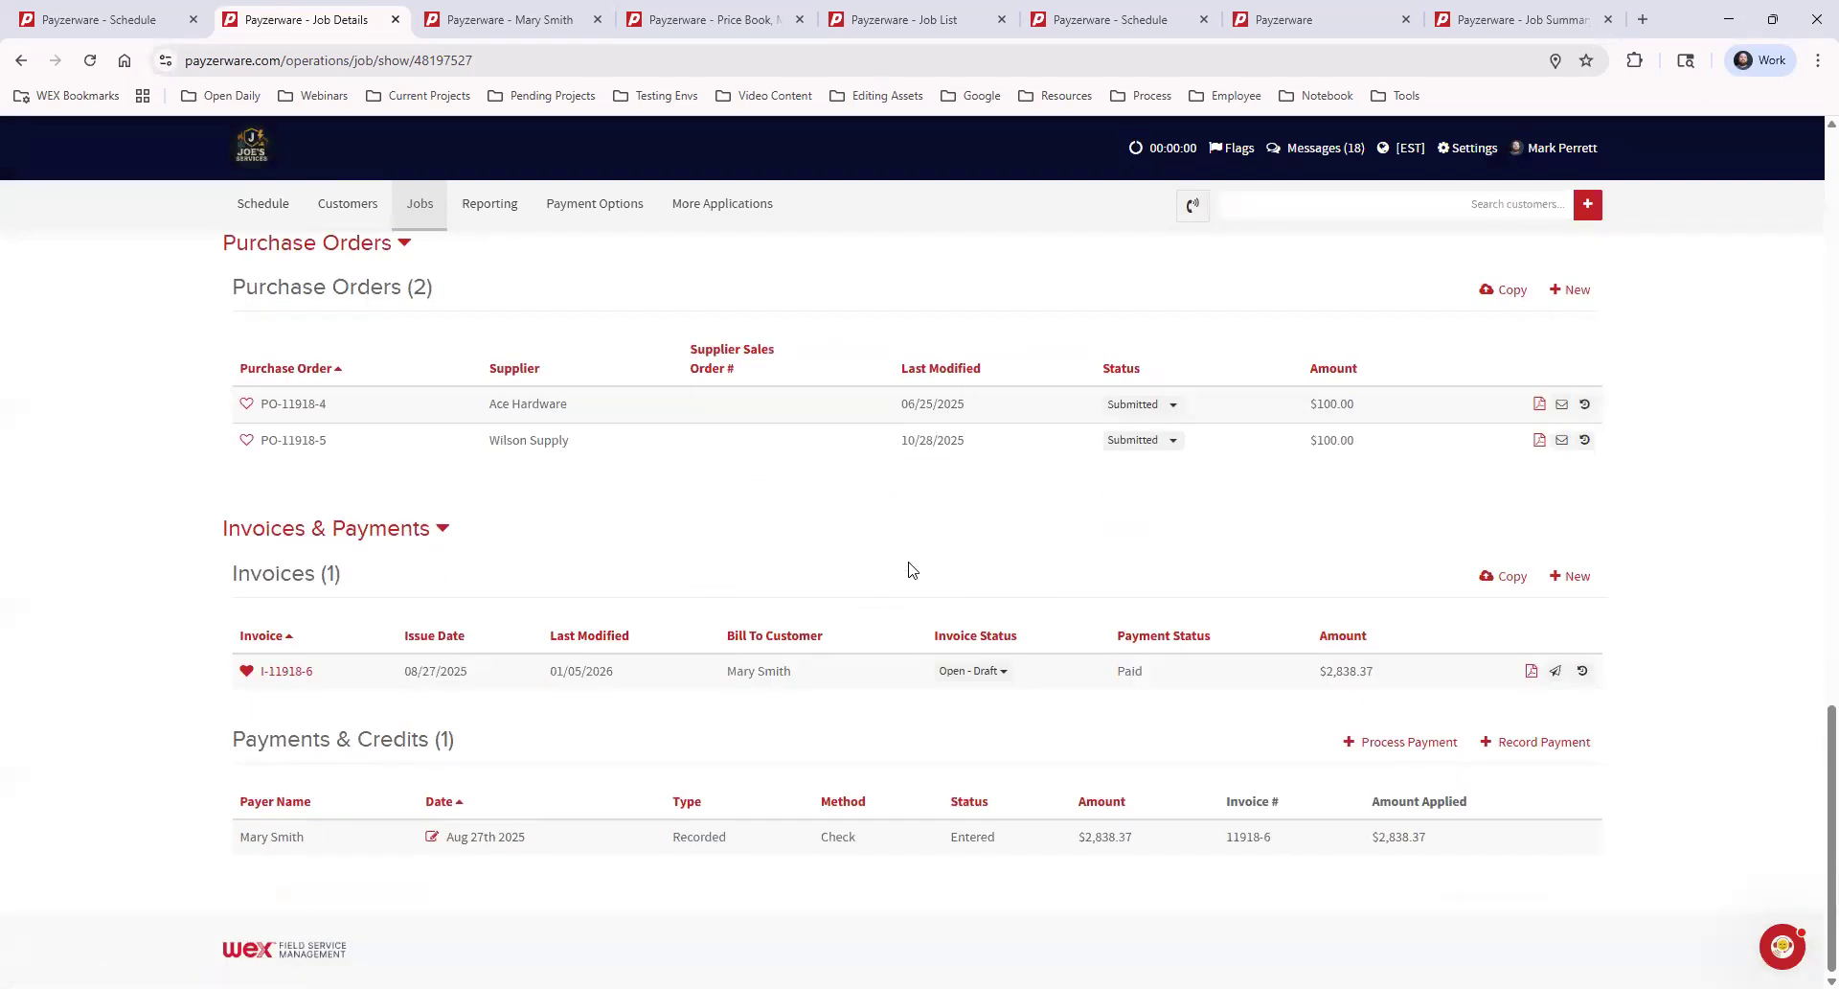
scroll(1416, 516, "up", 5)
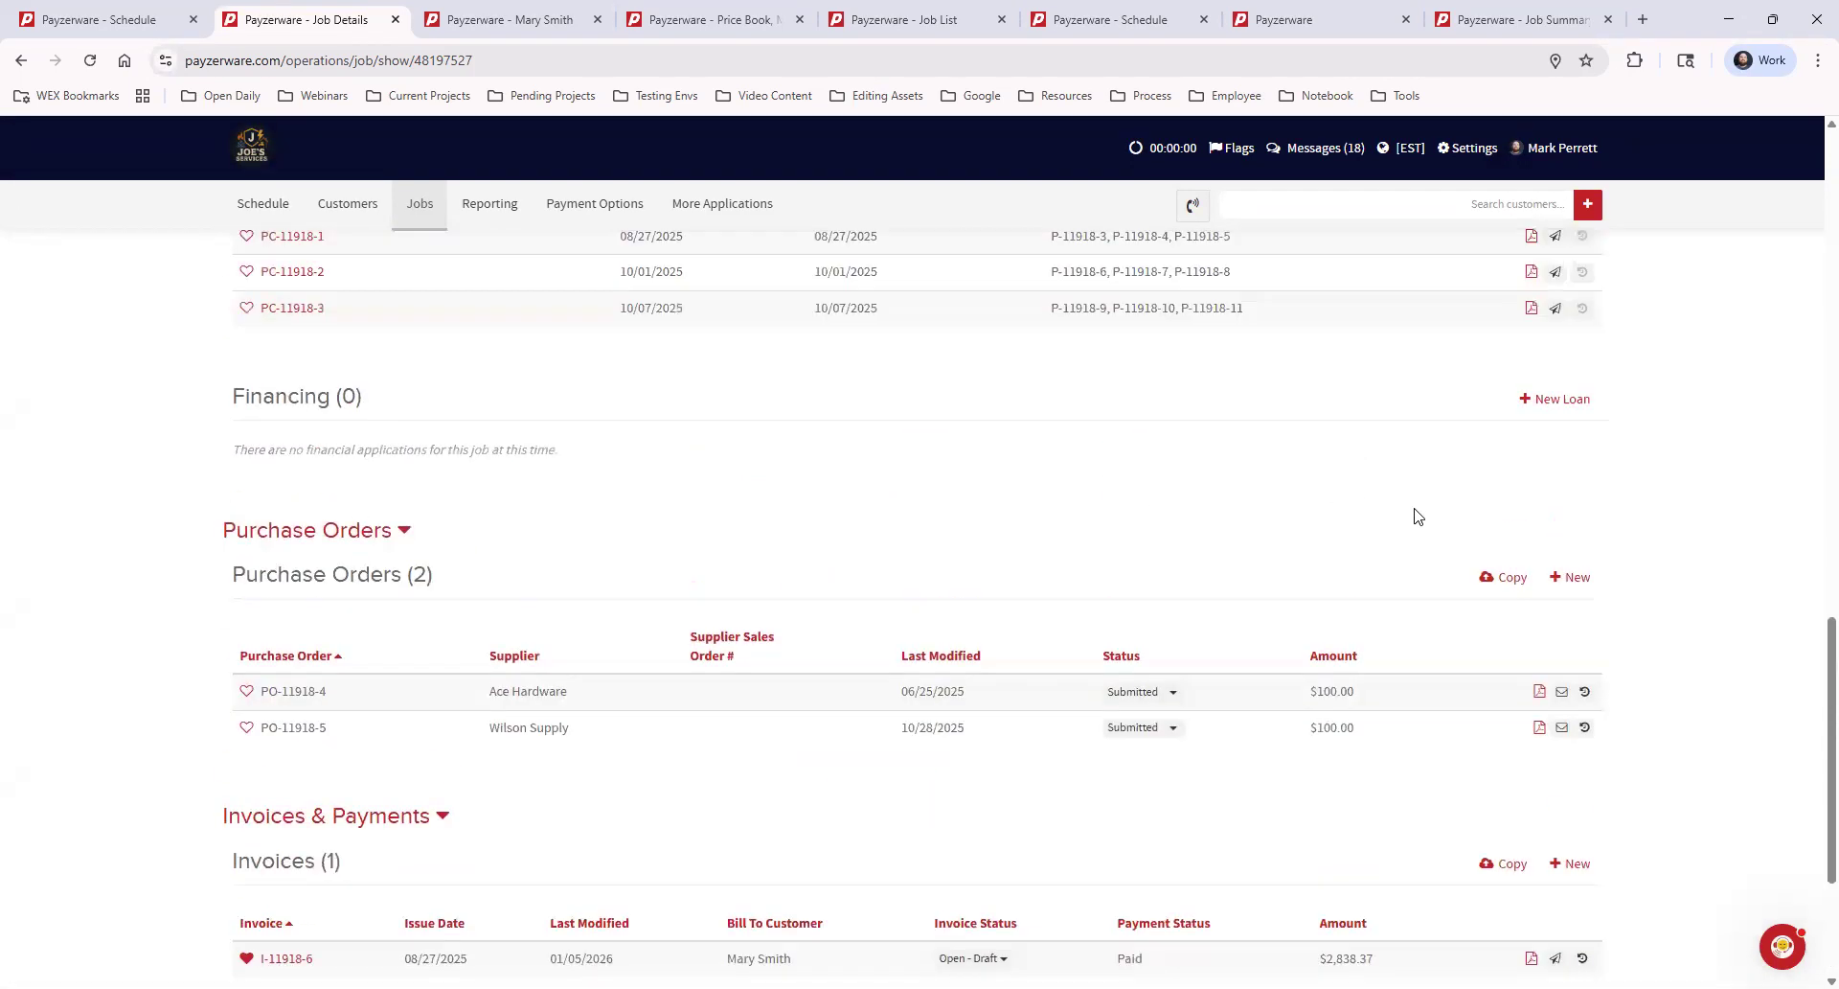
scroll(1418, 517, "up", 2)
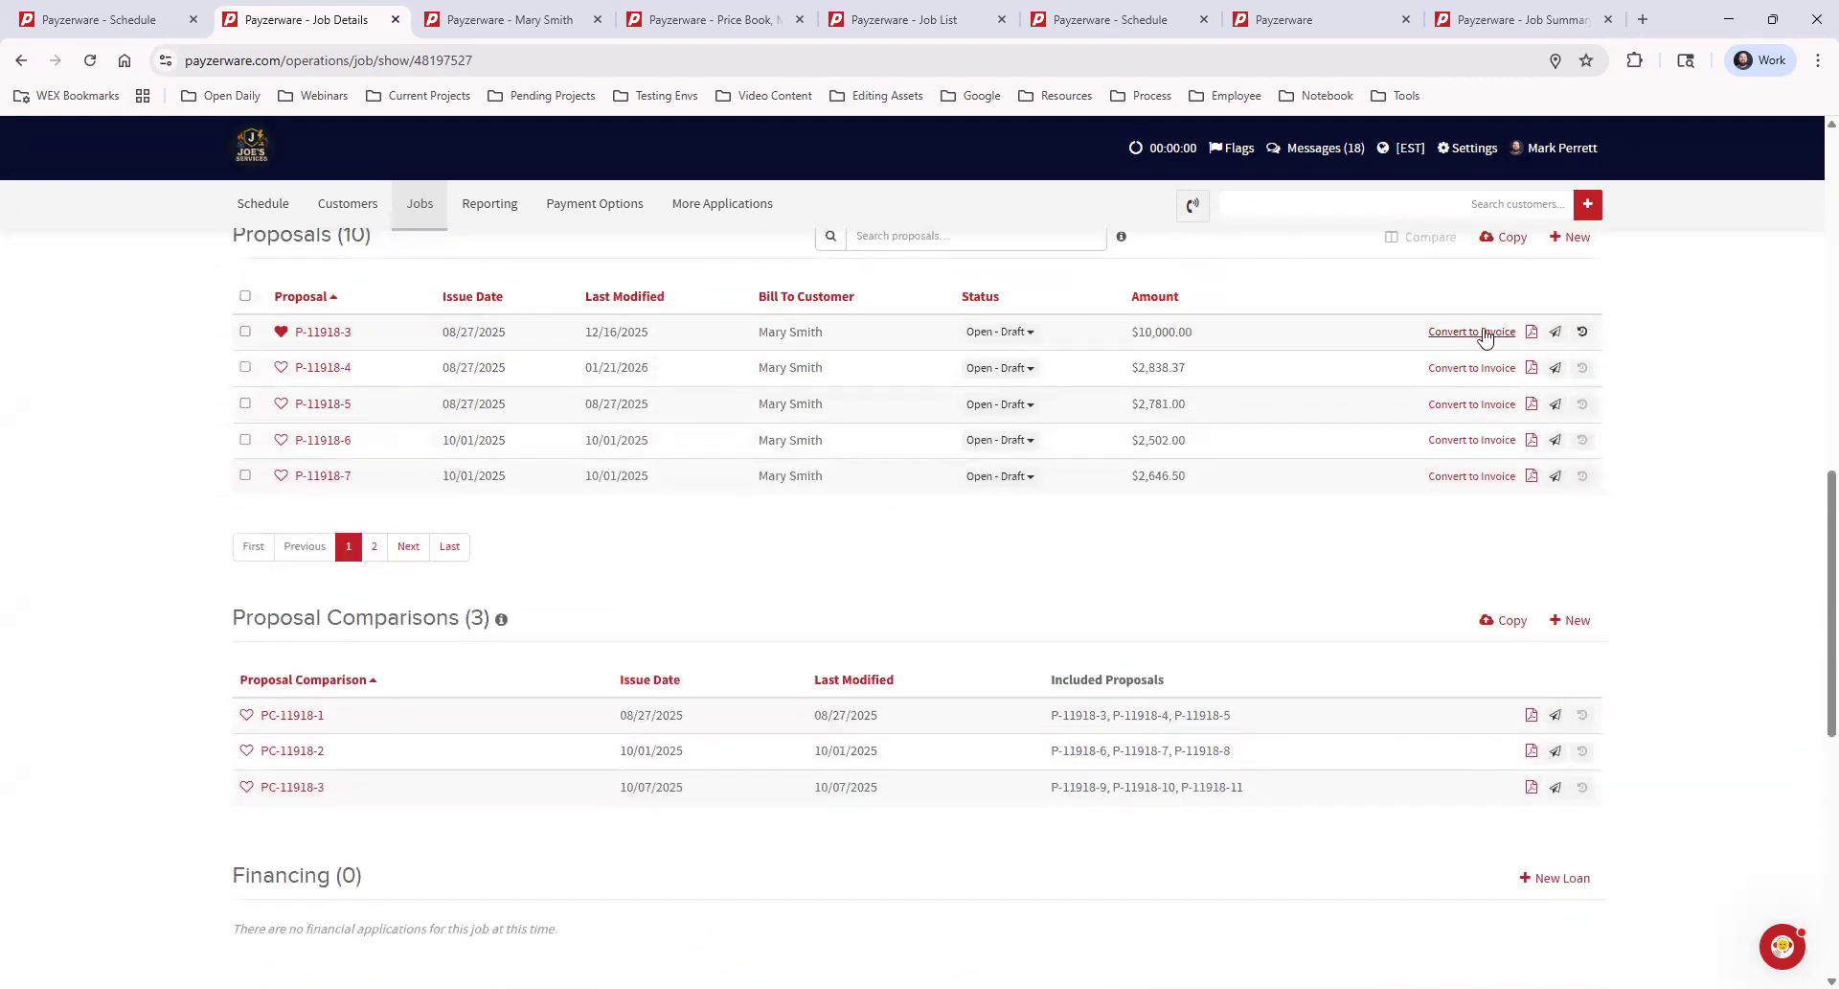
scroll(1504, 441, "down", 4)
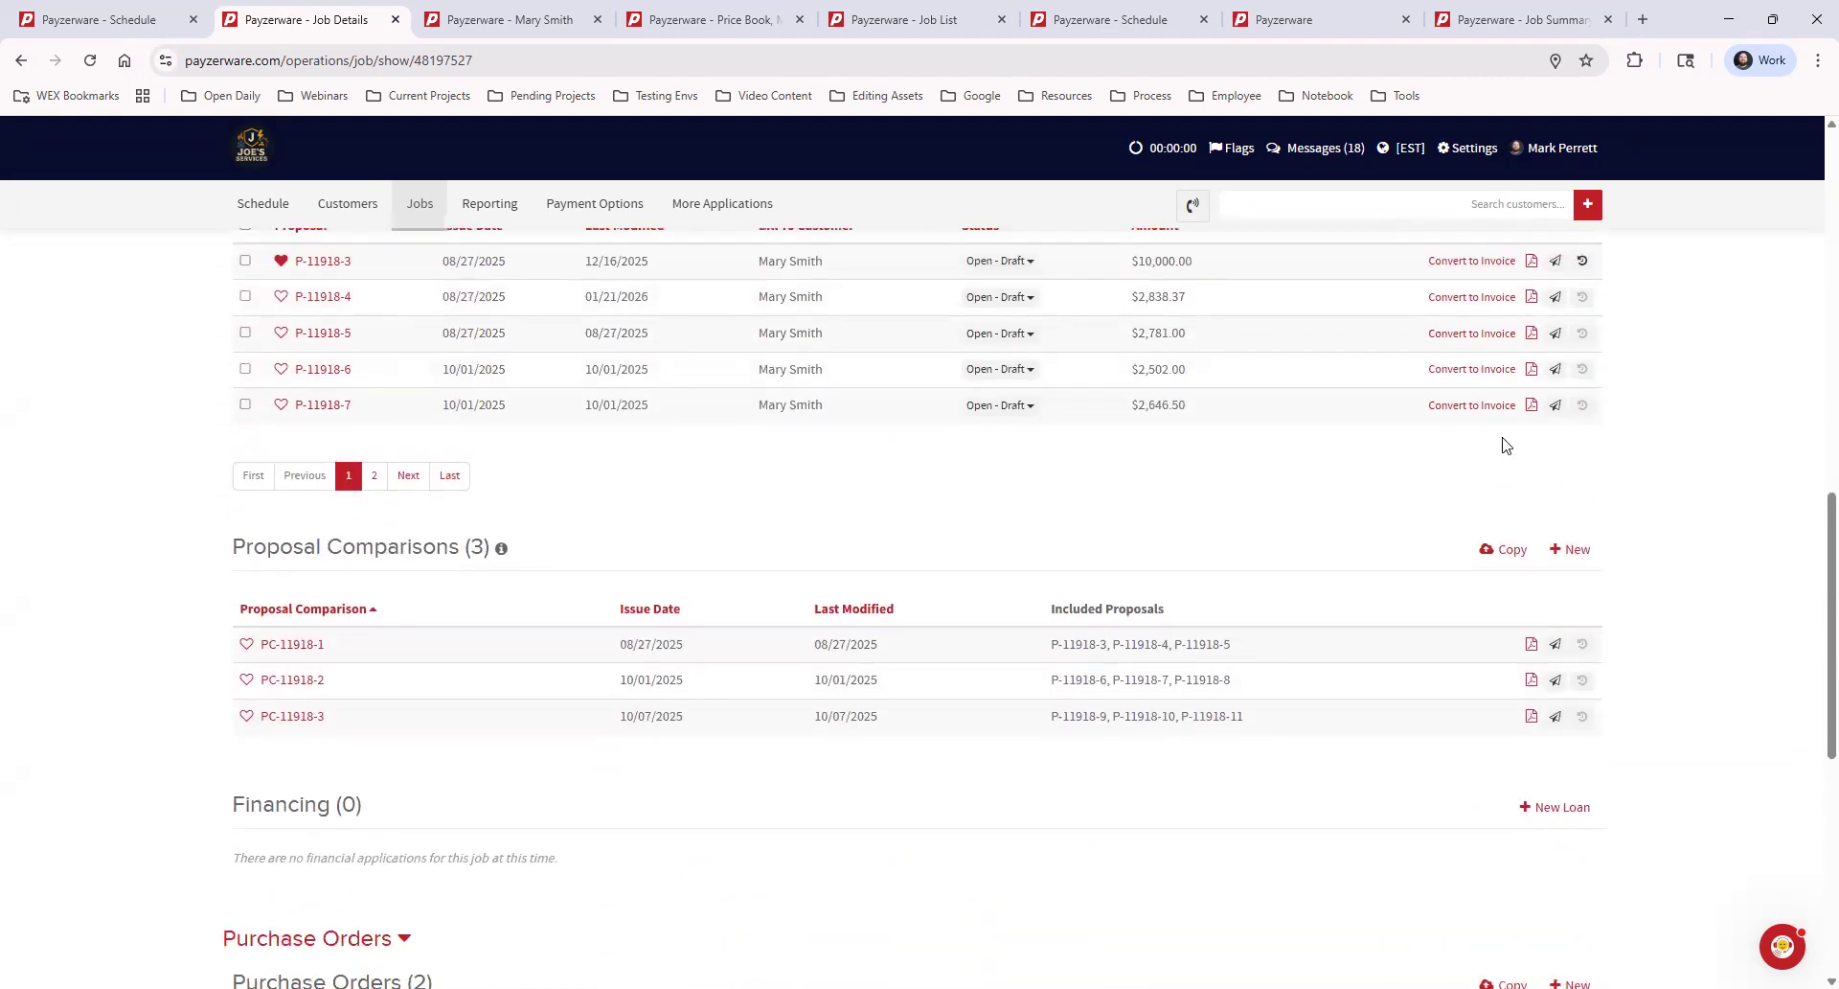
scroll(1494, 531, "down", 4)
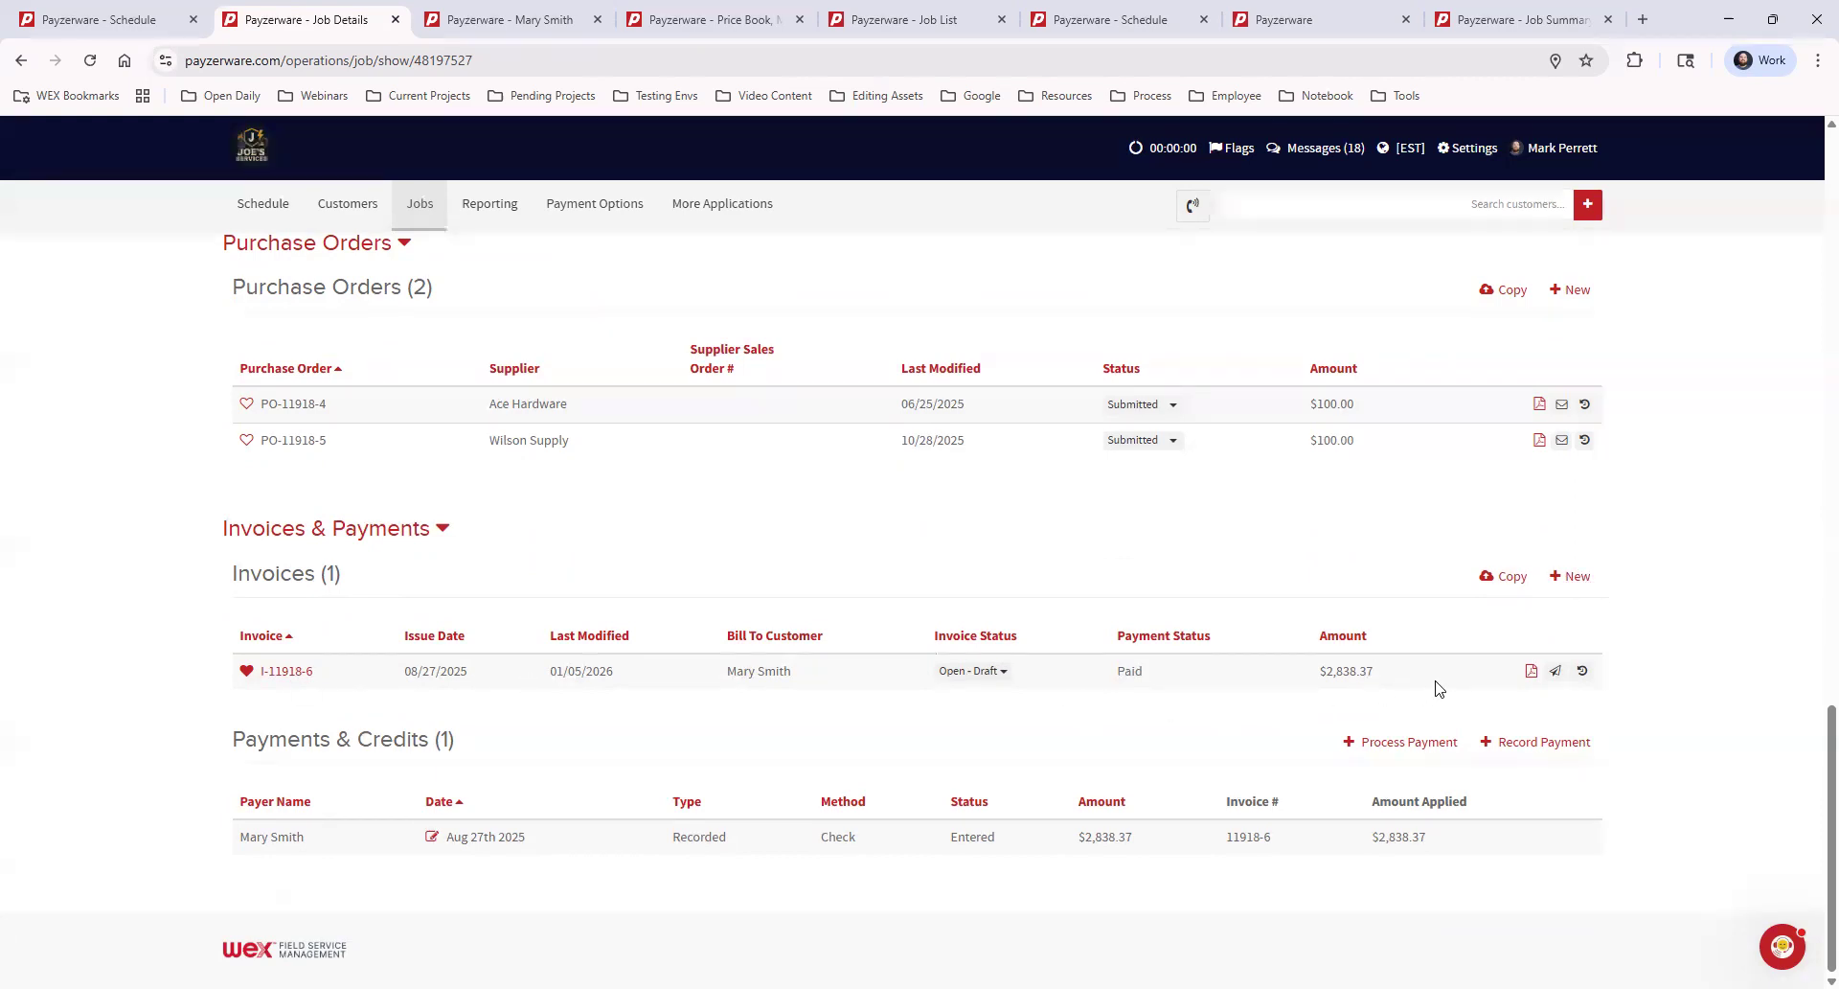
left_click(1532, 672)
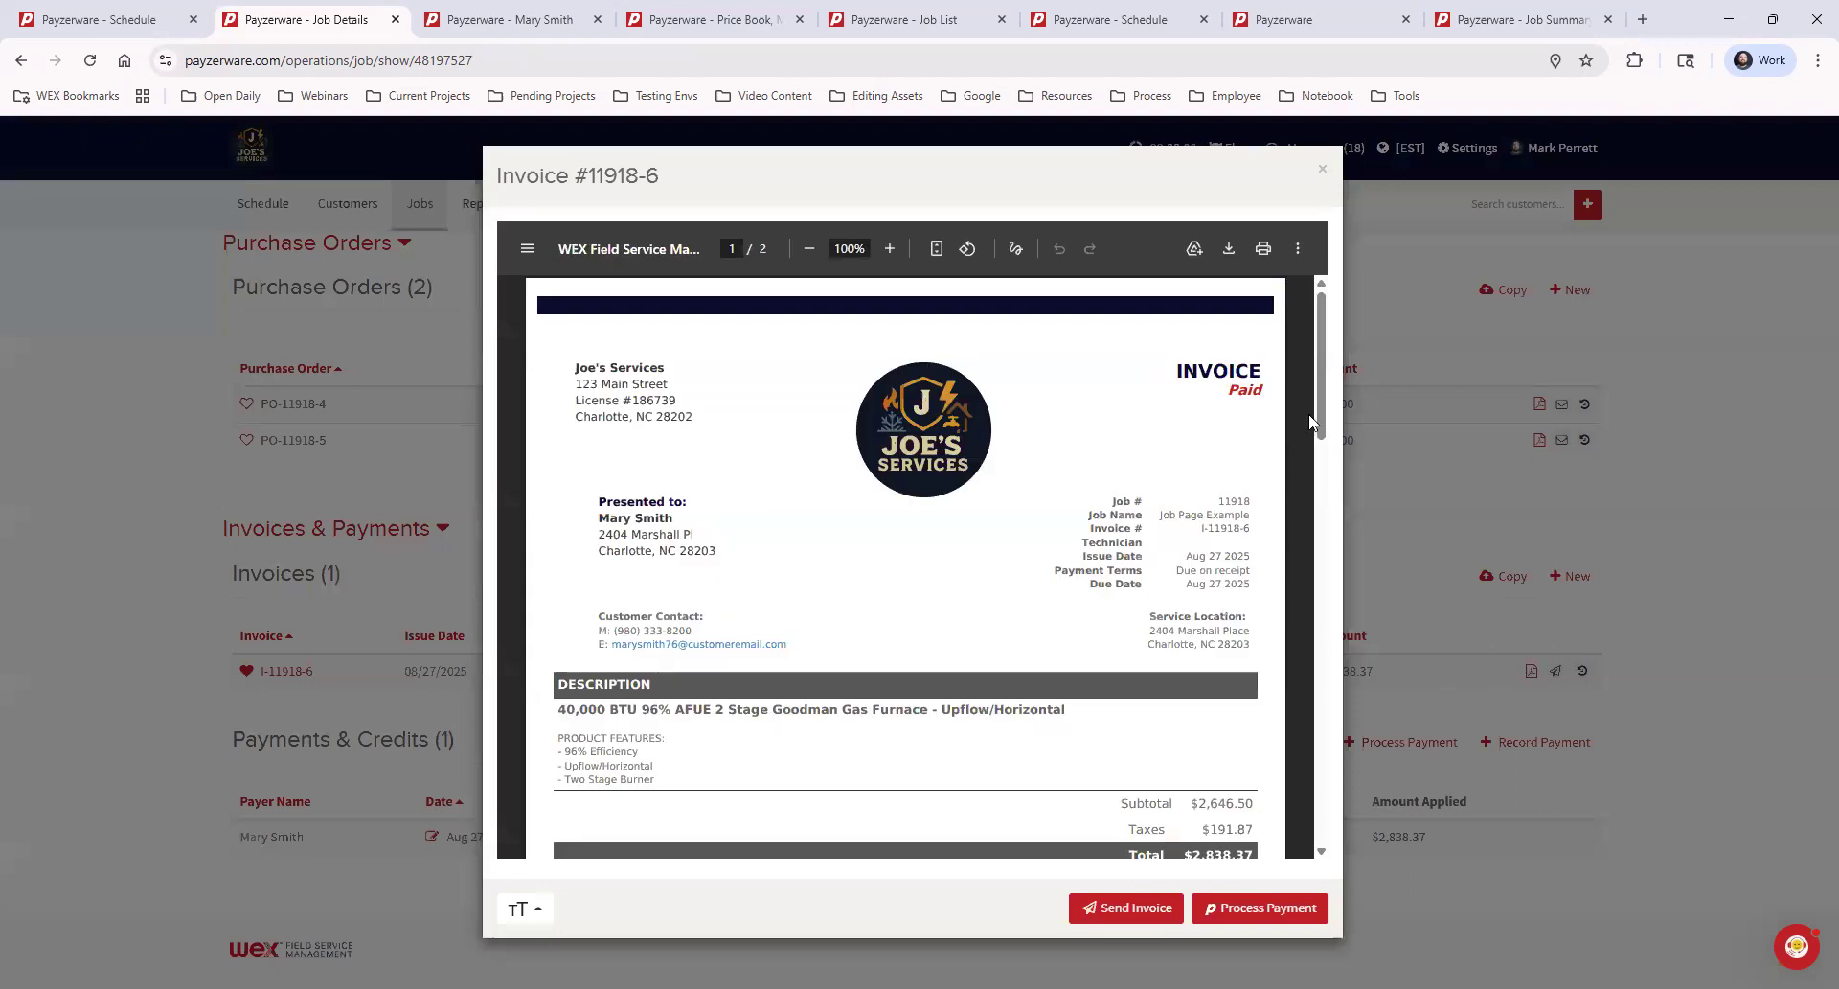
left_click_drag(1321, 412, 1326, 368)
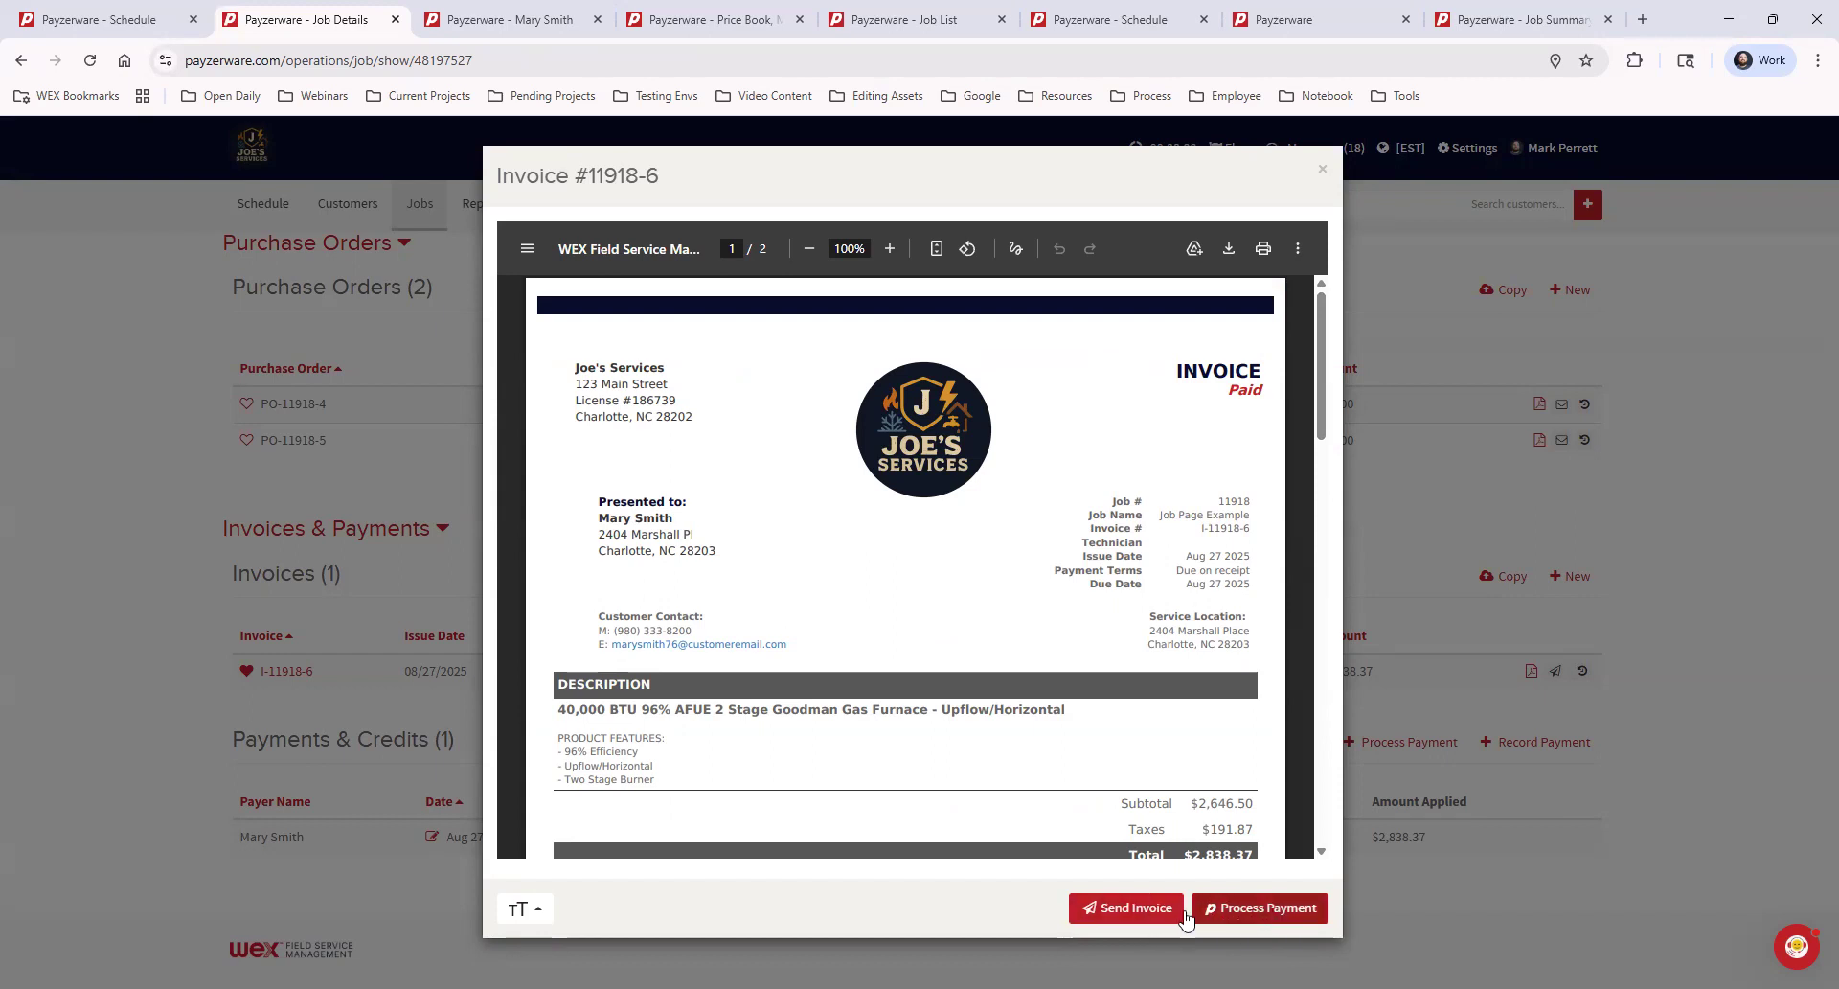
left_click(1326, 168)
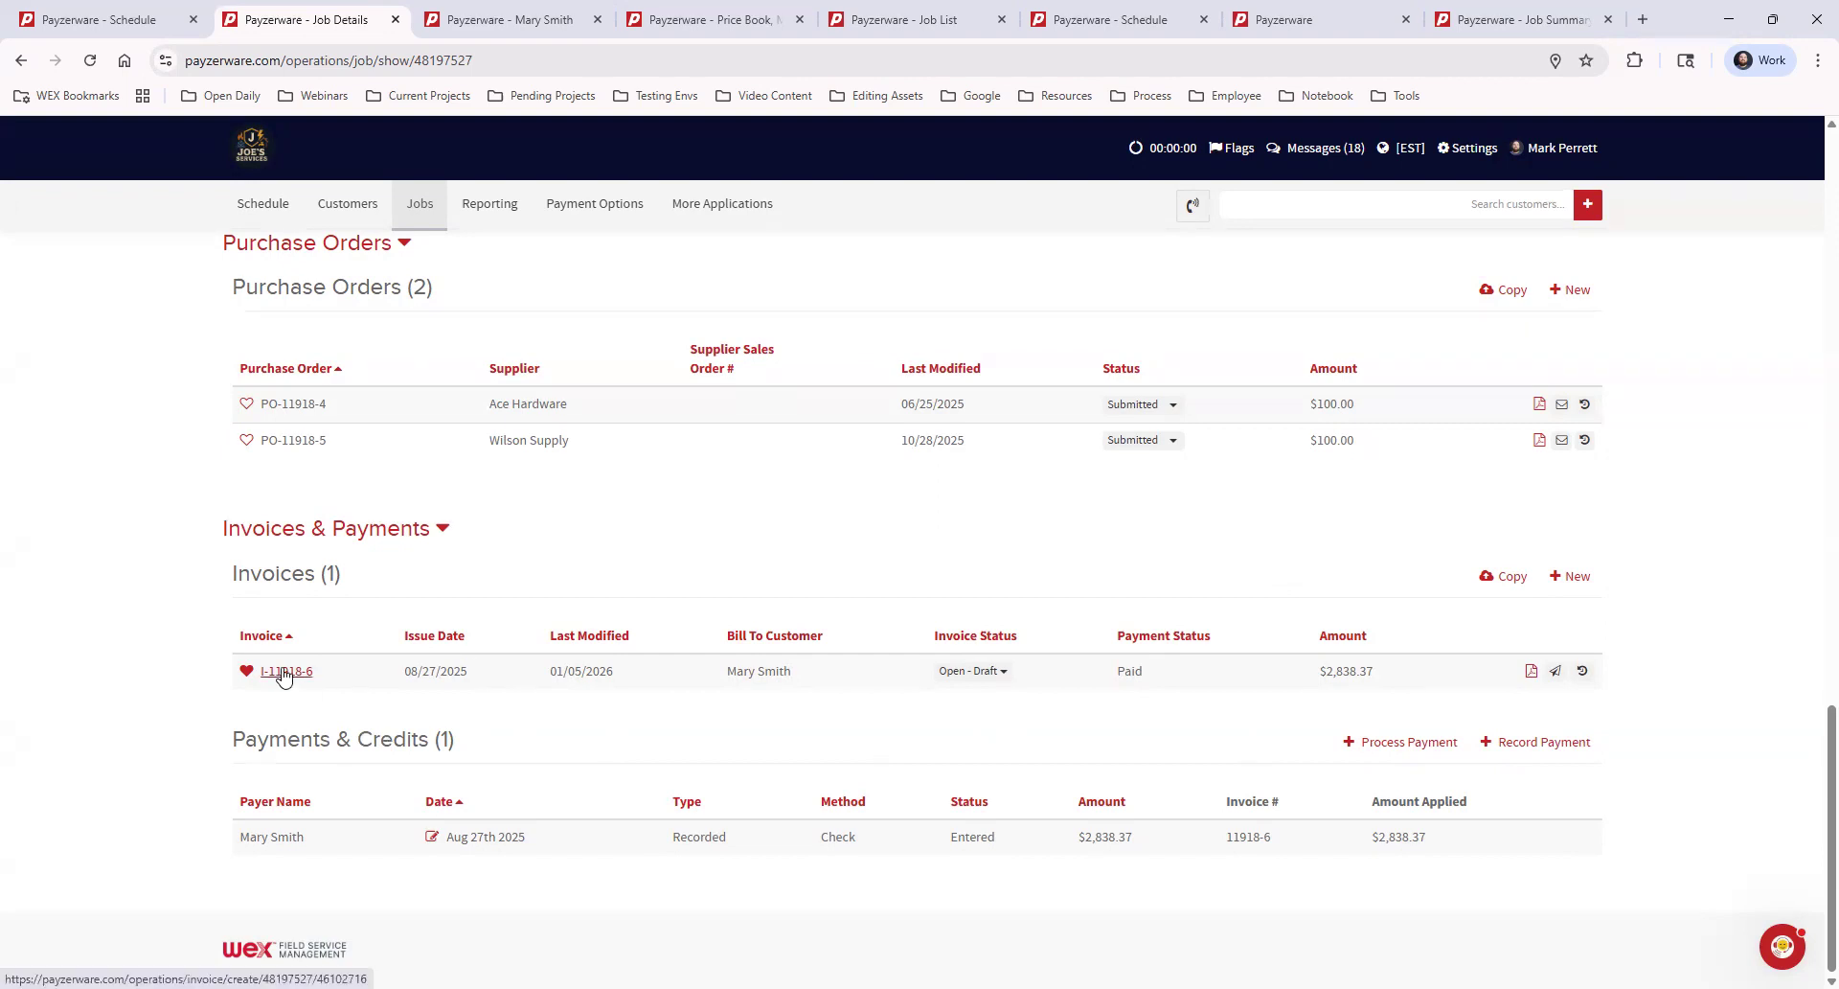
Set the job's invoice status to Closed, set it back to Open - Draft, and view the available statuses again
left_click(966, 674)
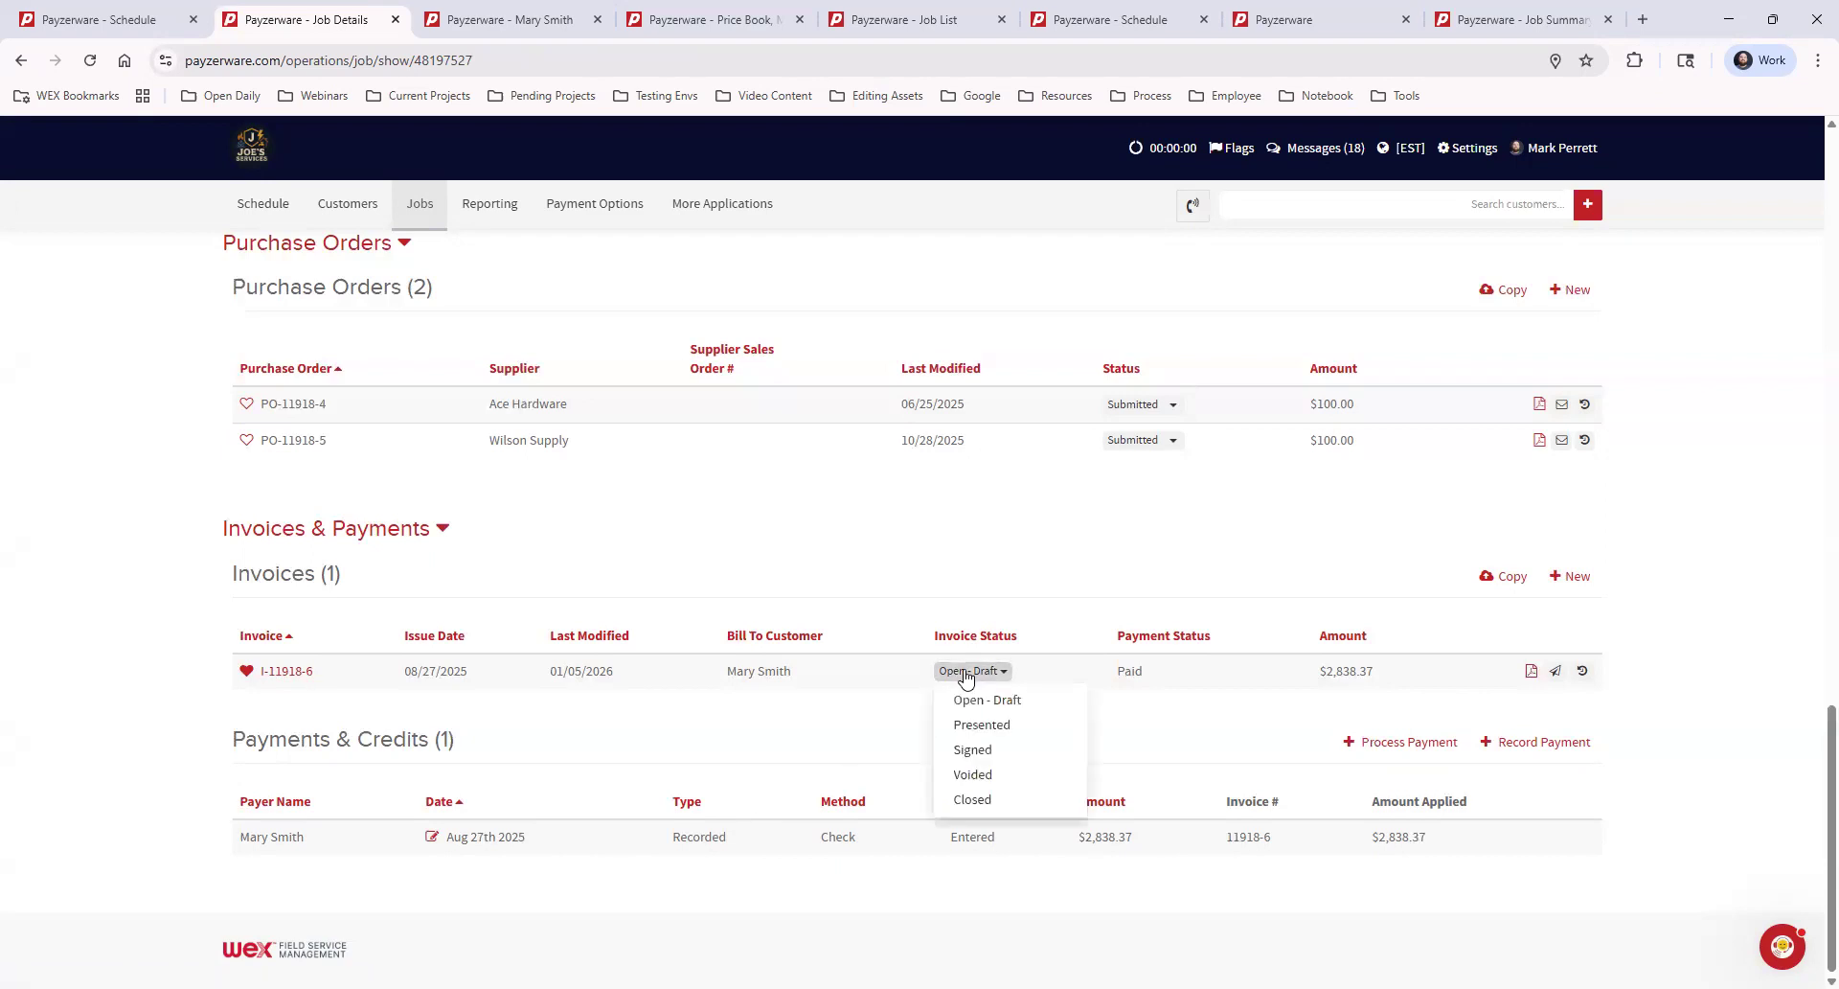
left_click(1003, 801)
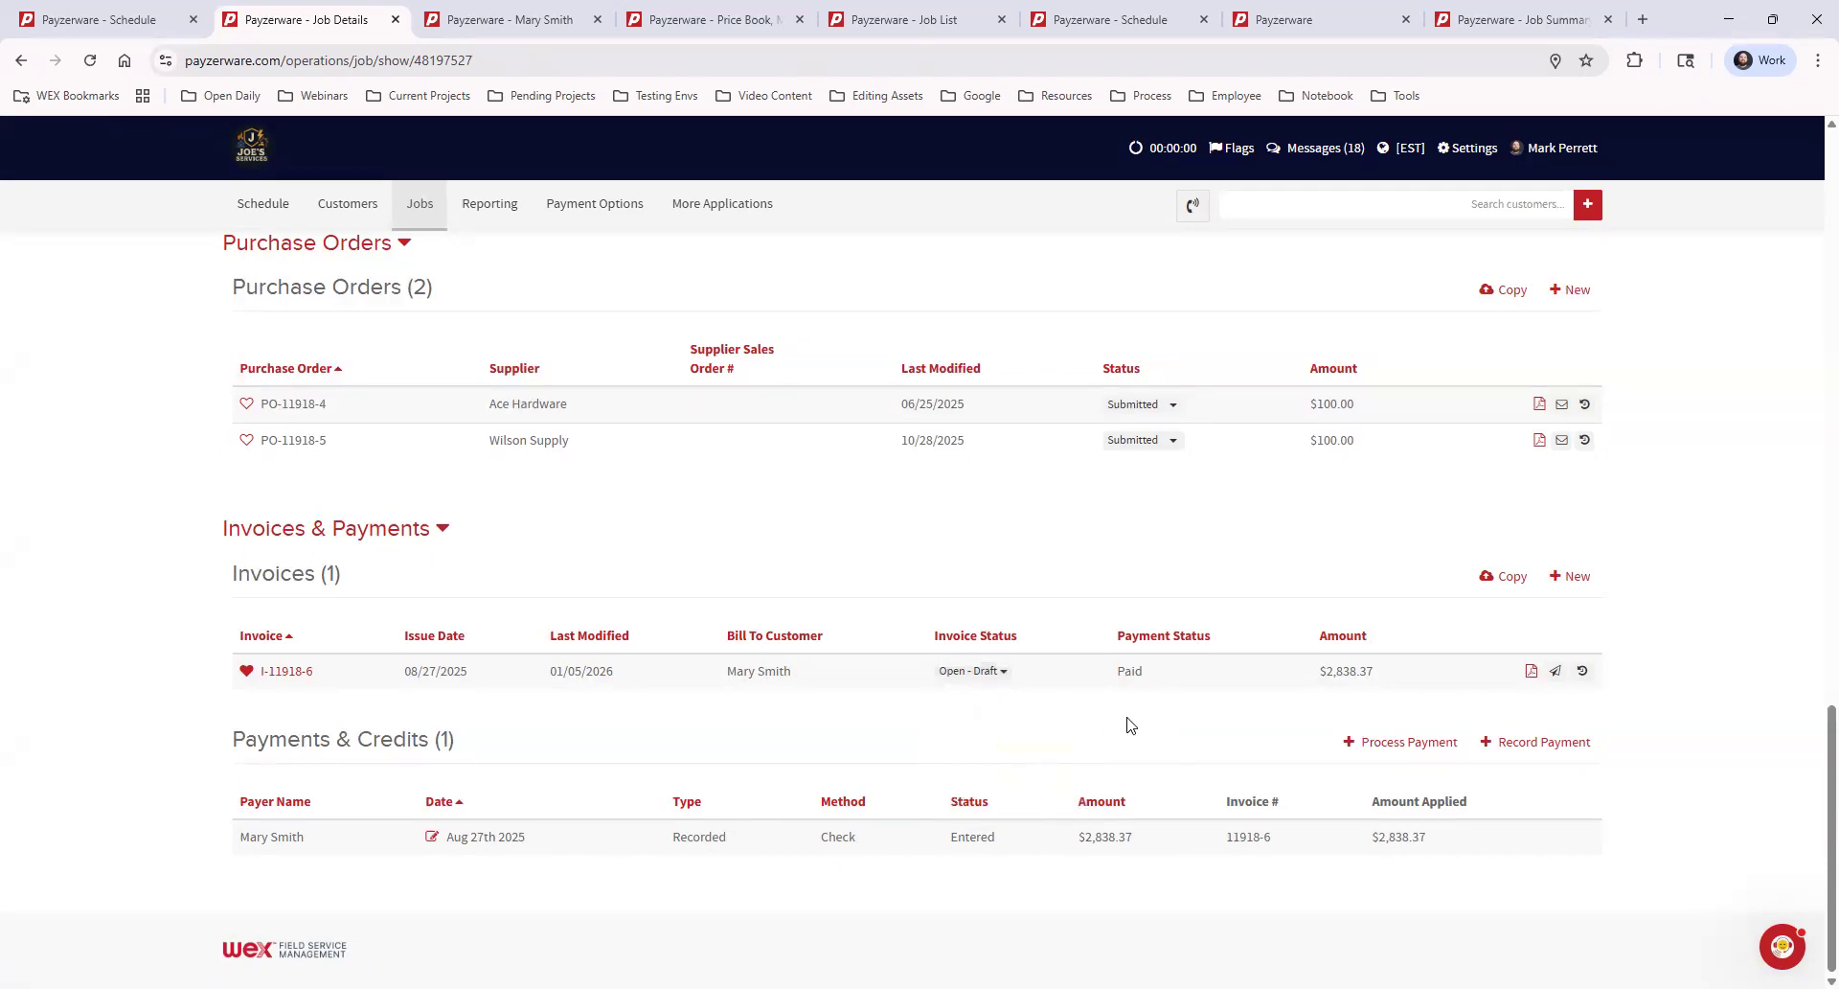
left_click_drag(268, 670, 424, 670)
left_click(337, 675)
triple_click(297, 668)
left_click(606, 717)
left_click(968, 674)
left_click(995, 704)
left_click(972, 674)
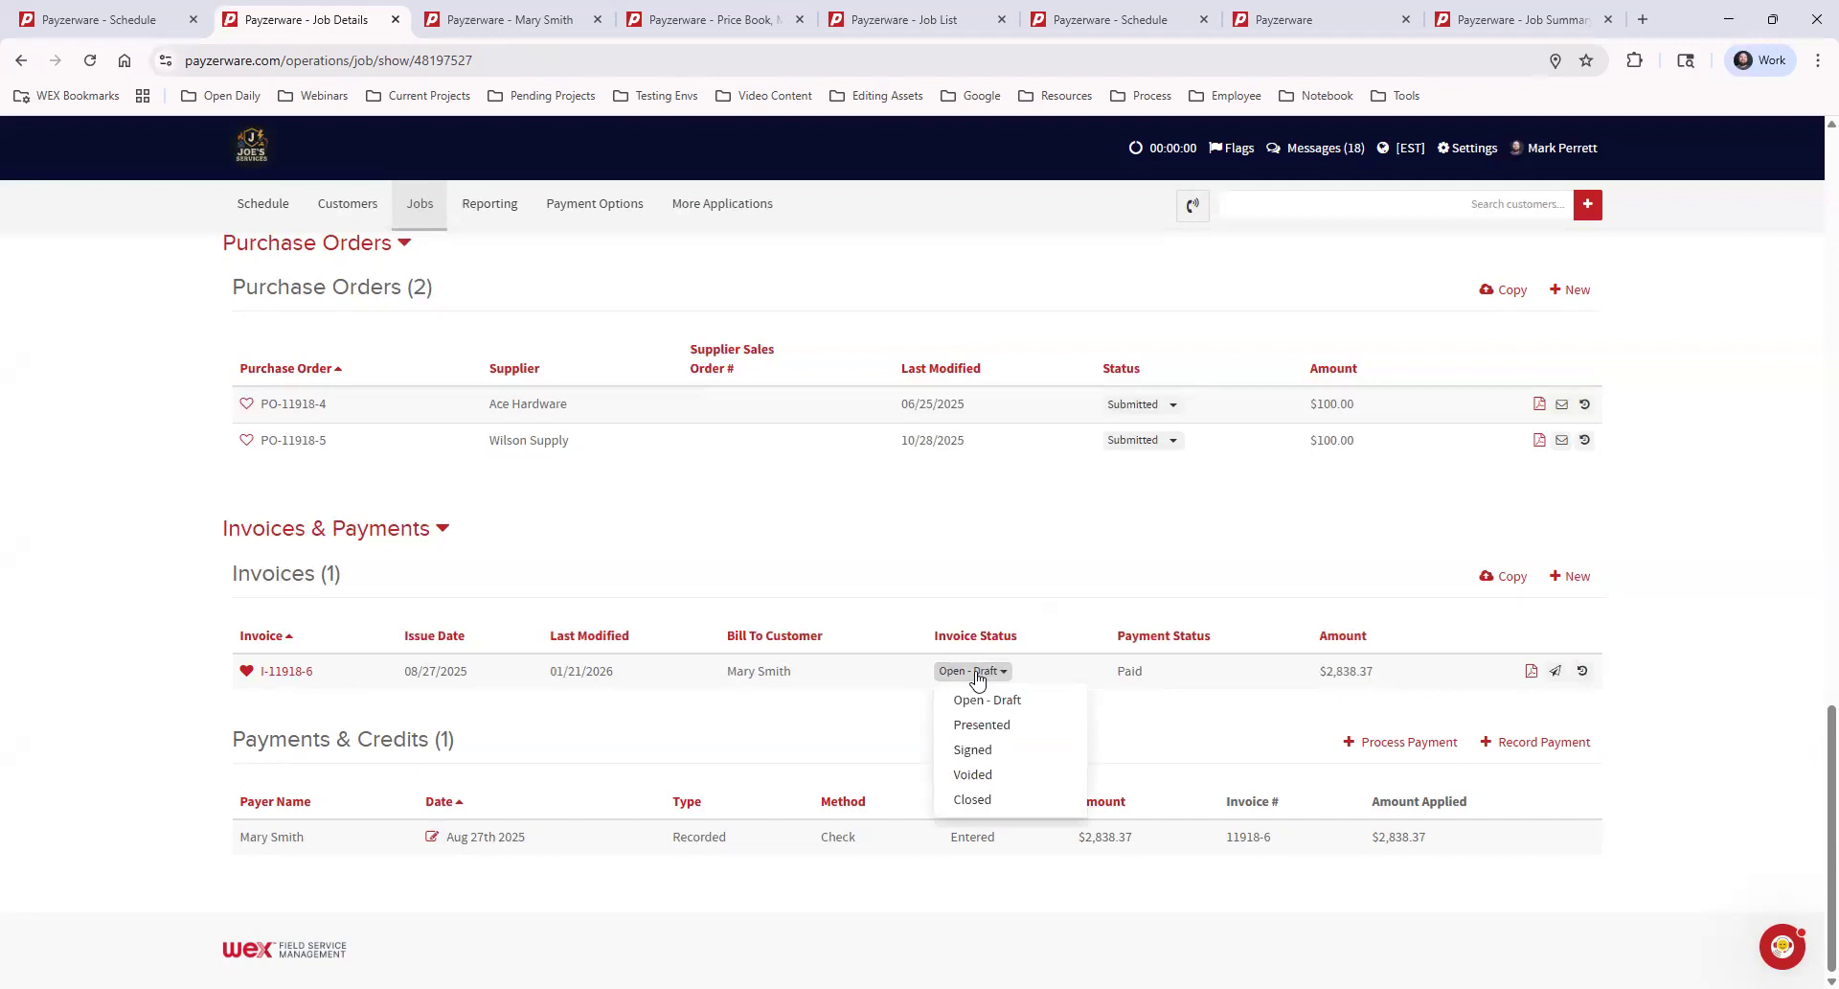
left_click(1056, 585)
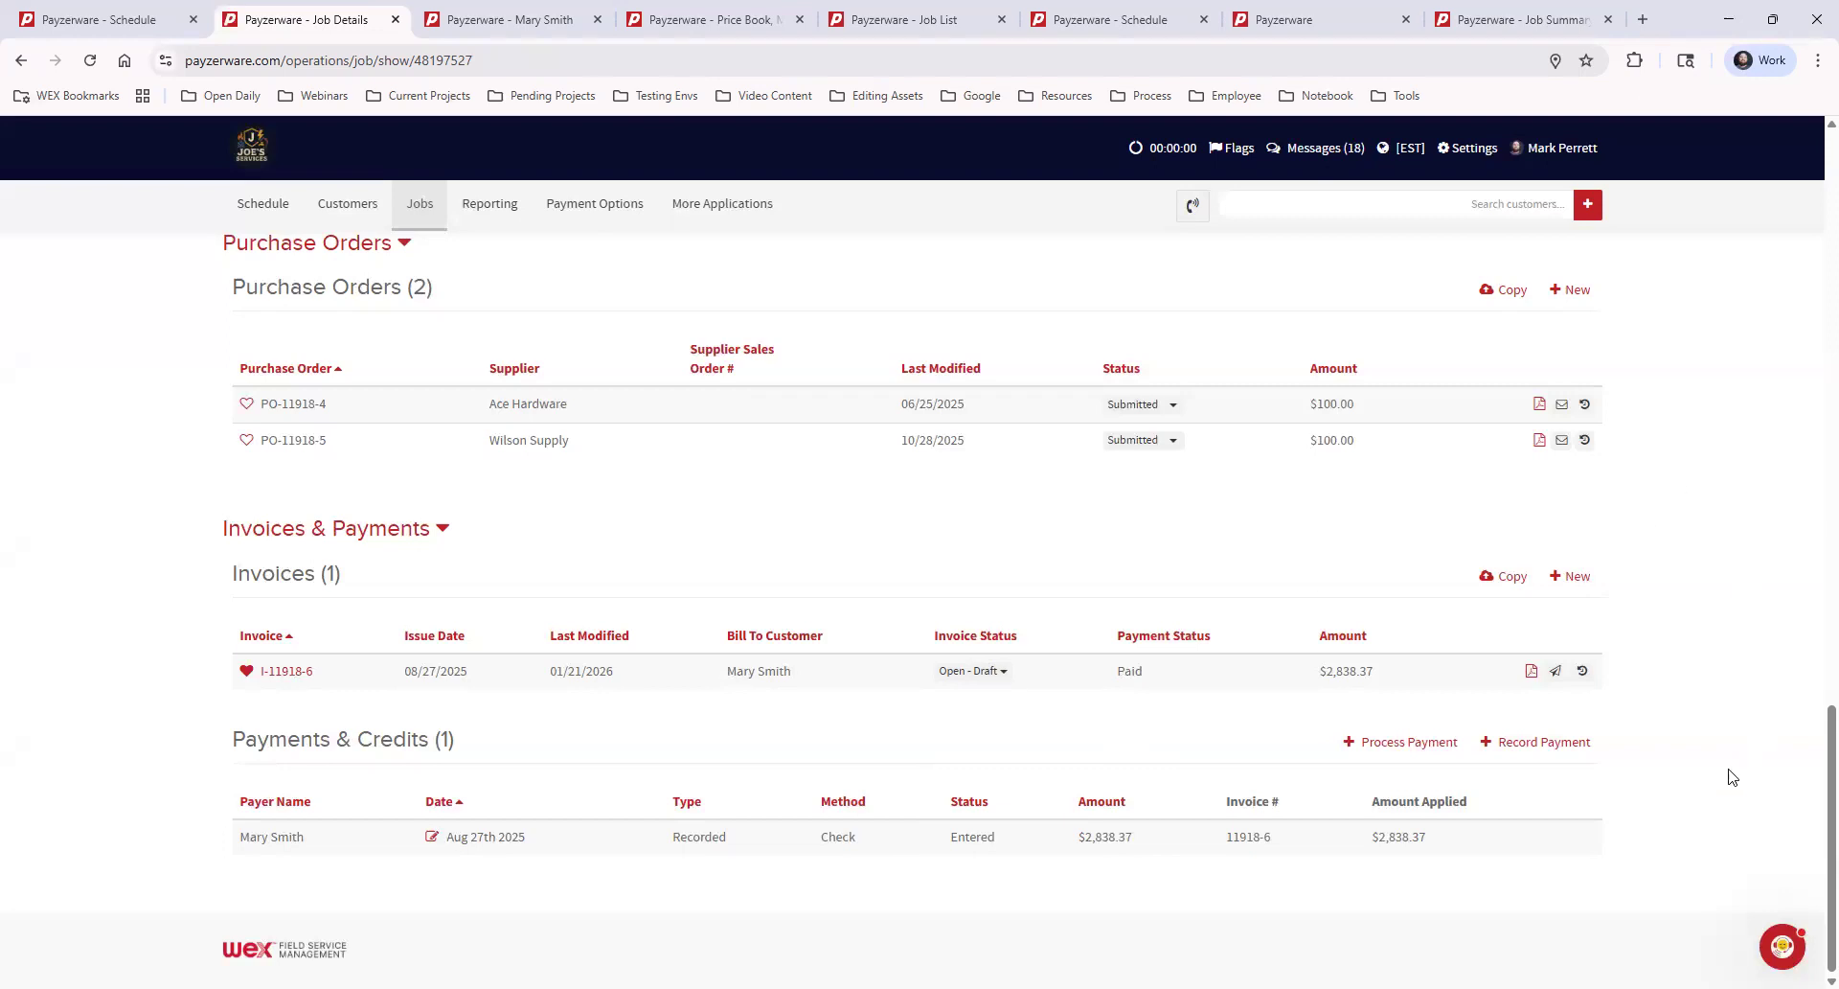
Start a new appointment from the job's Appointments section and check which job it is assigned to
scroll(1734, 757, "up", 10)
scroll(1729, 778, "up", 10)
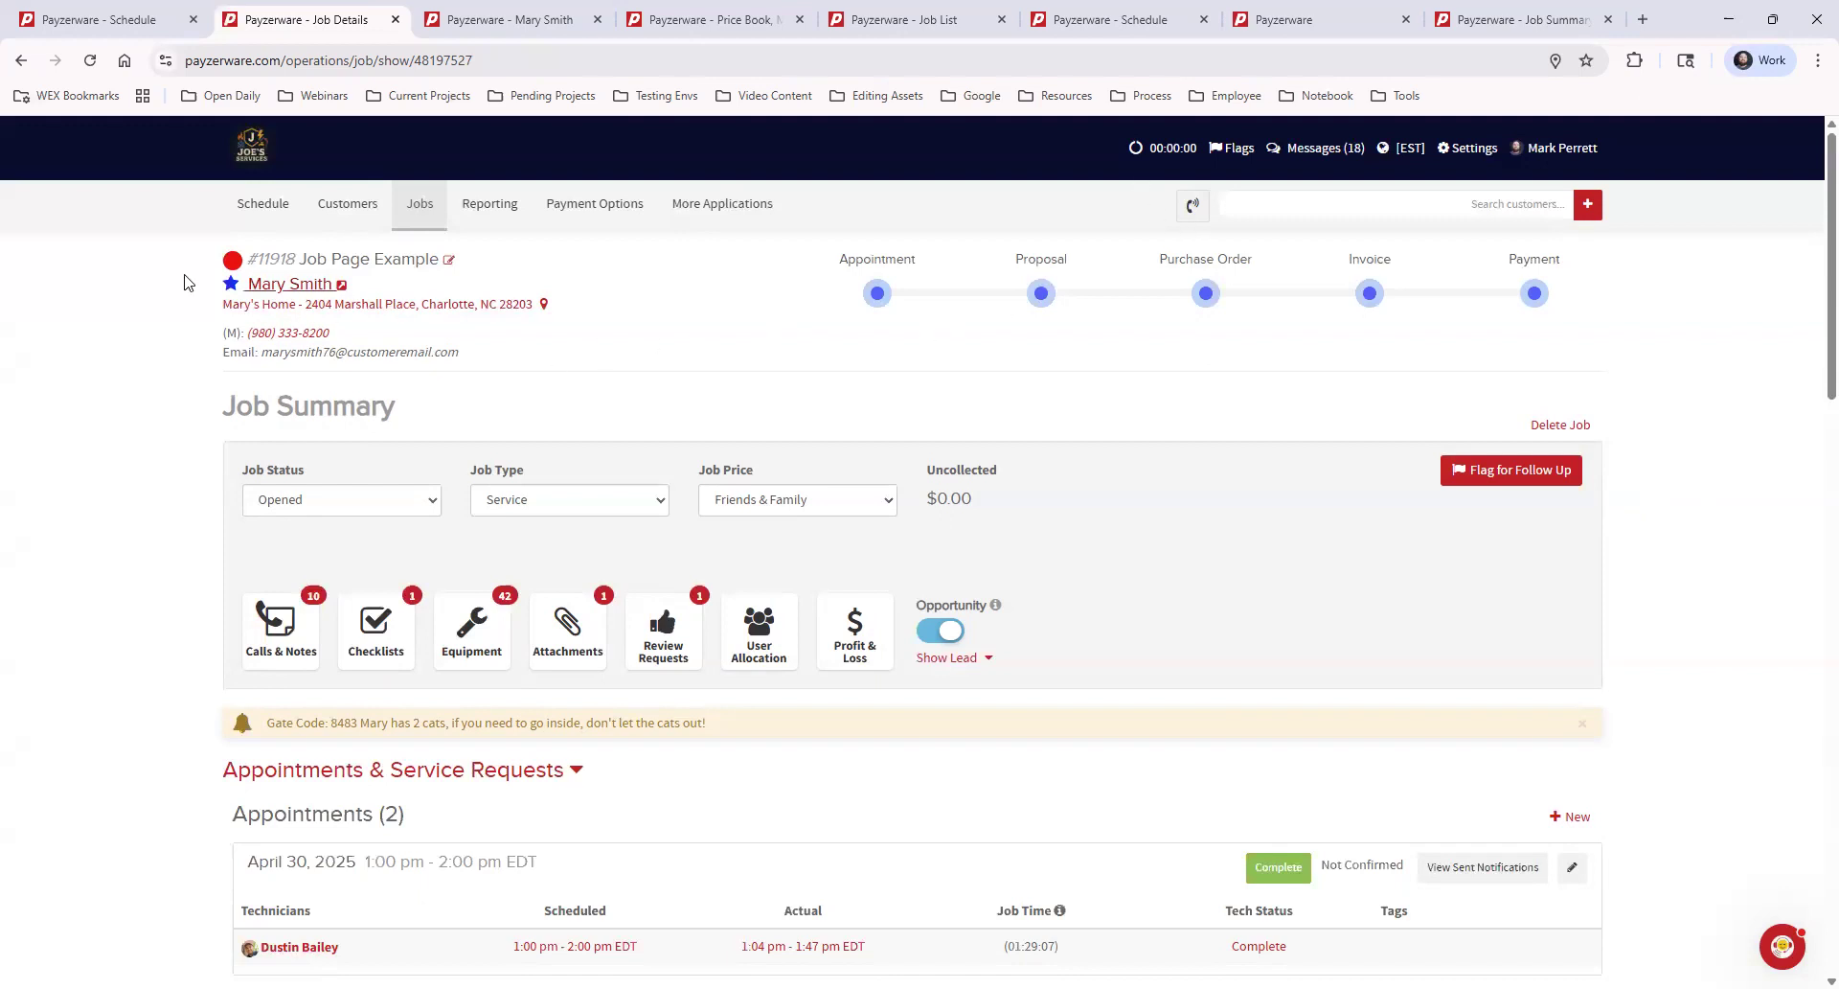
scroll(1632, 809, "down", 2)
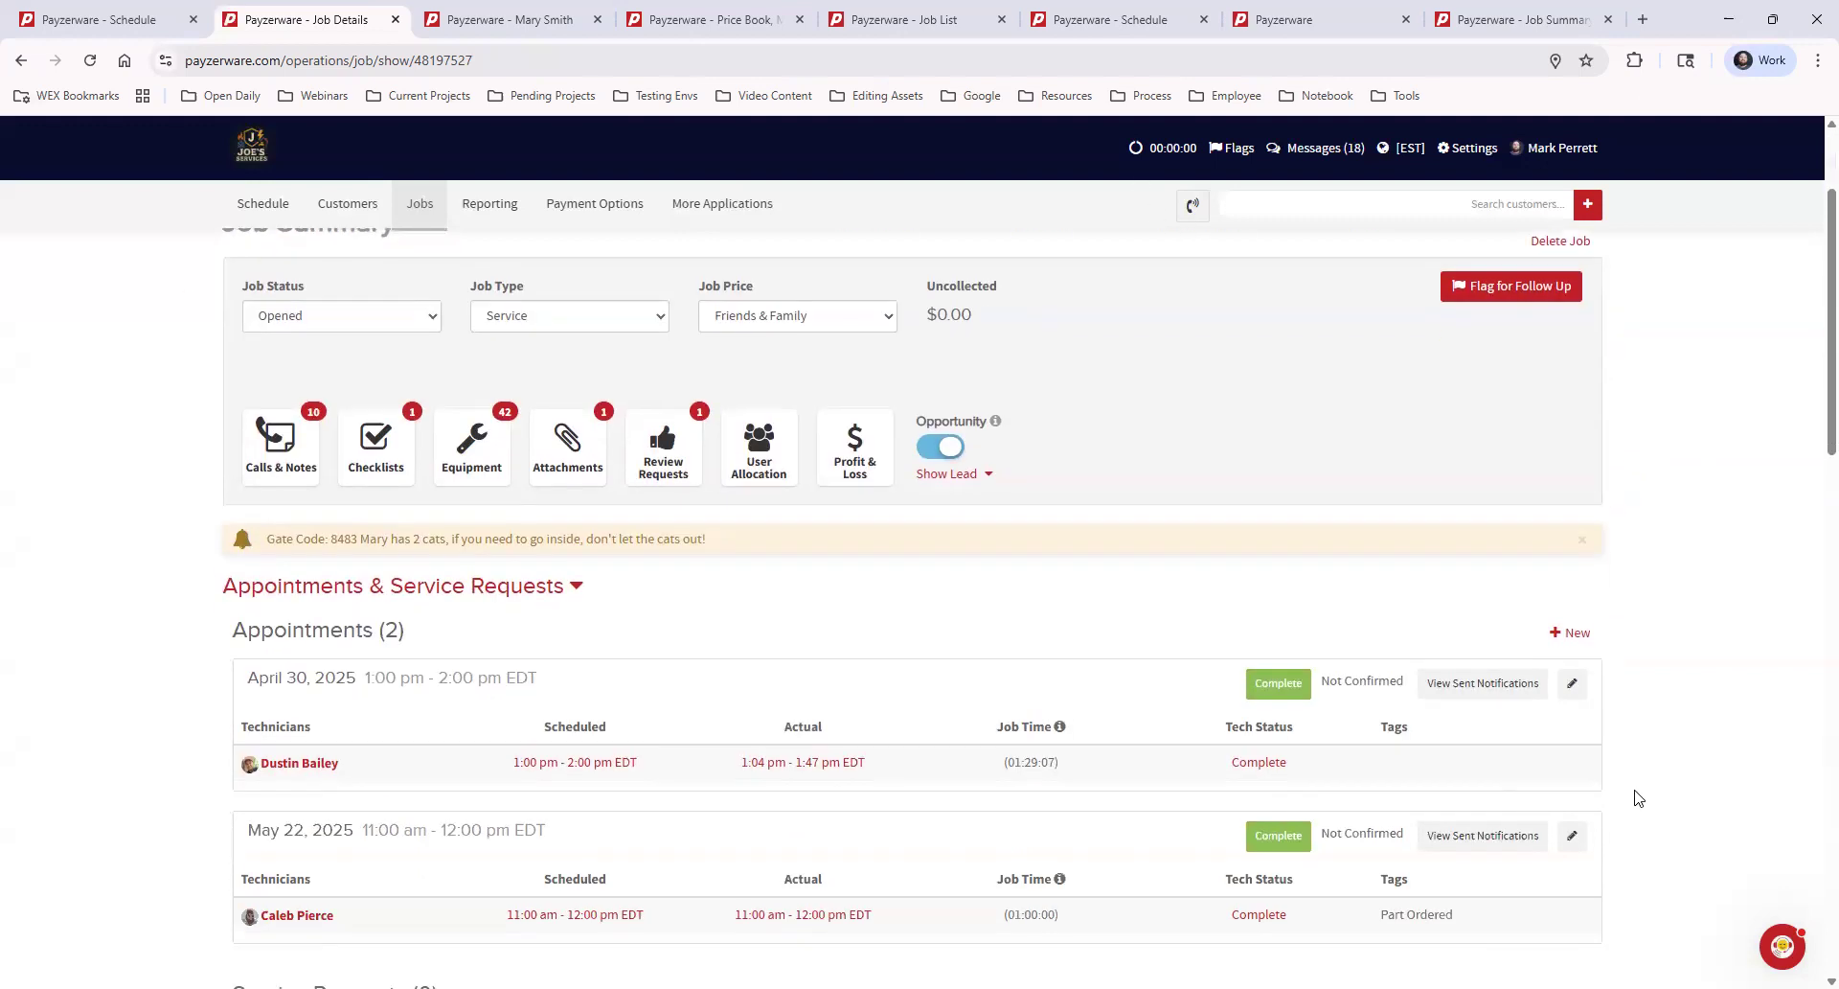
left_click(1576, 627)
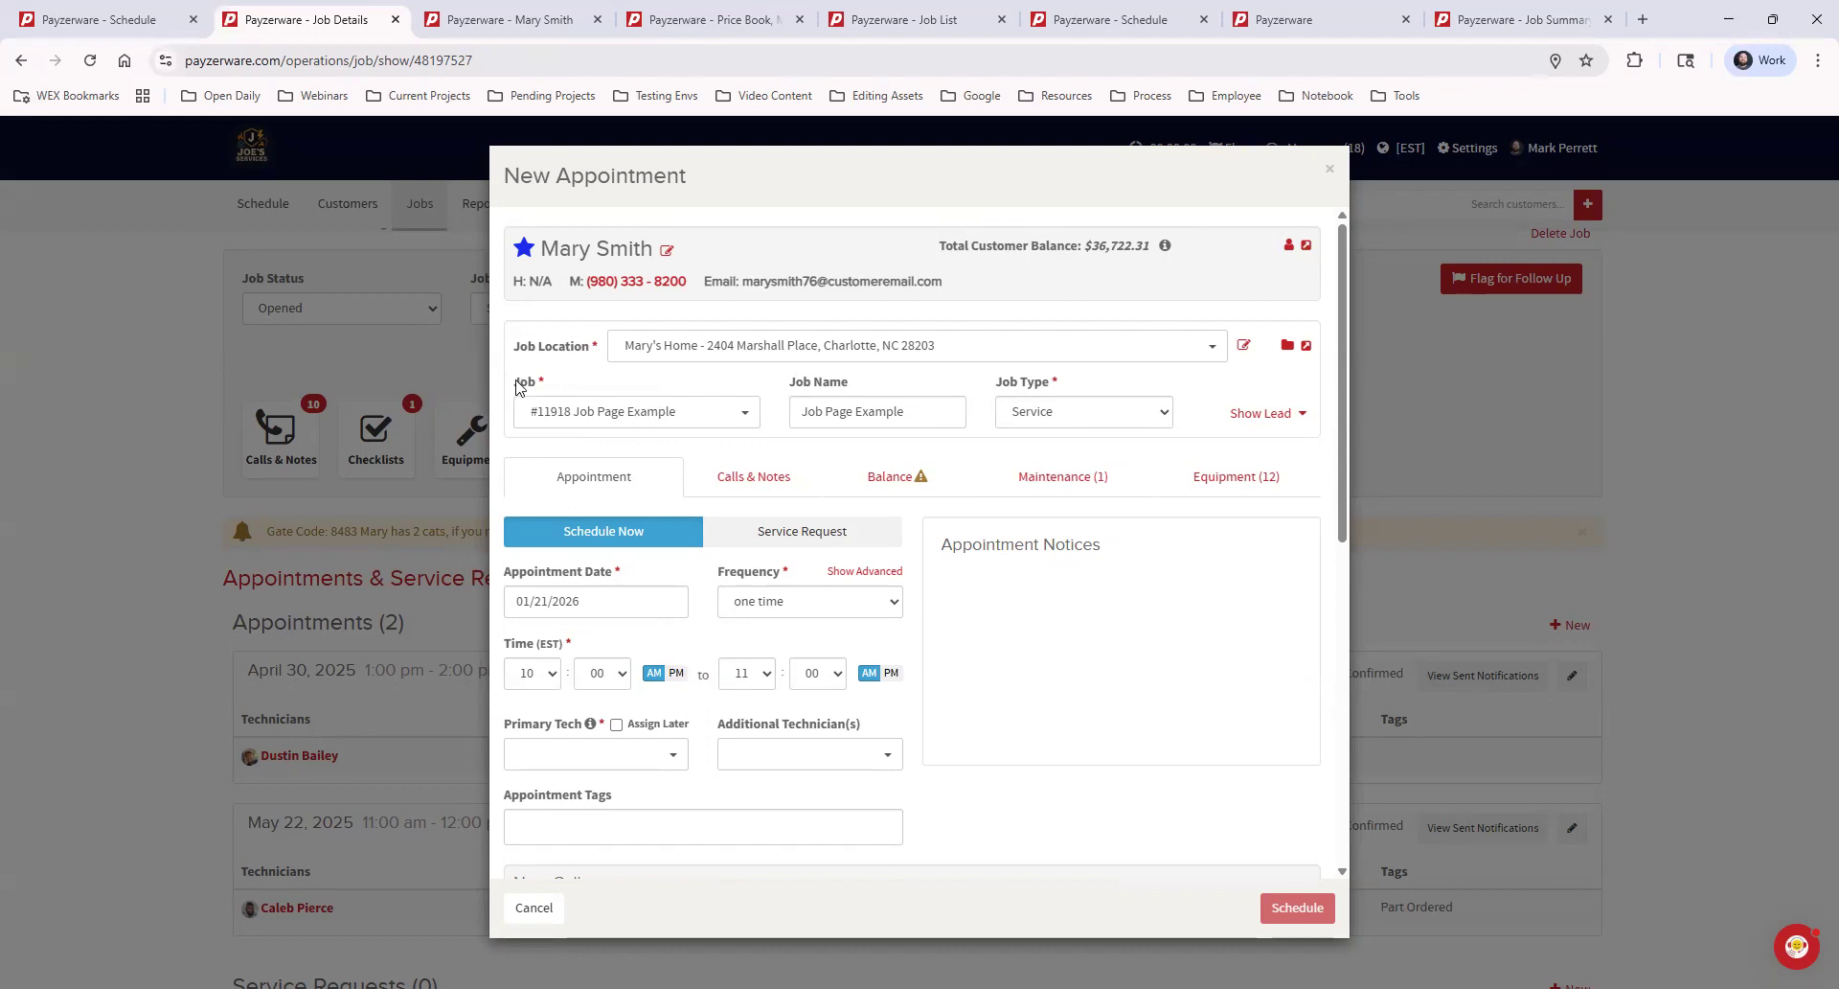
left_click_drag(520, 382, 536, 384)
left_click(669, 374)
Set the job name to "Callback: Part Order" in the new appointment and switch it to a service request
triple_click(925, 414)
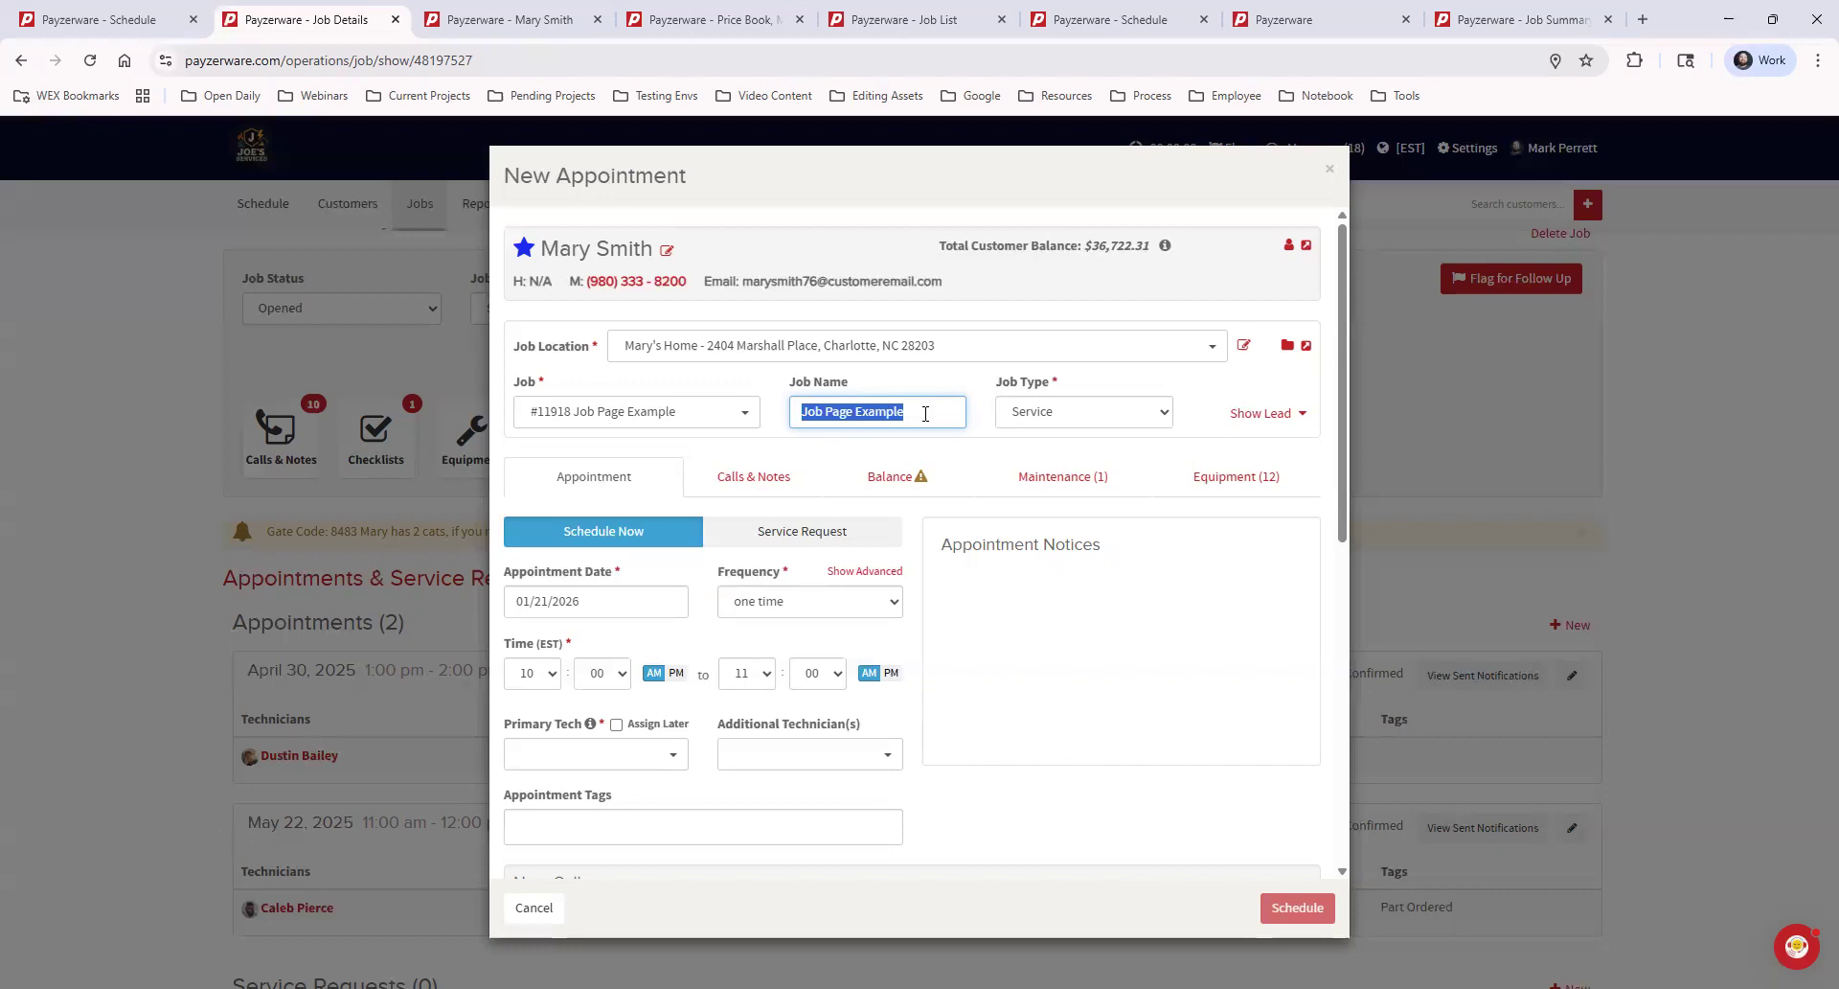
type("Callbackj")
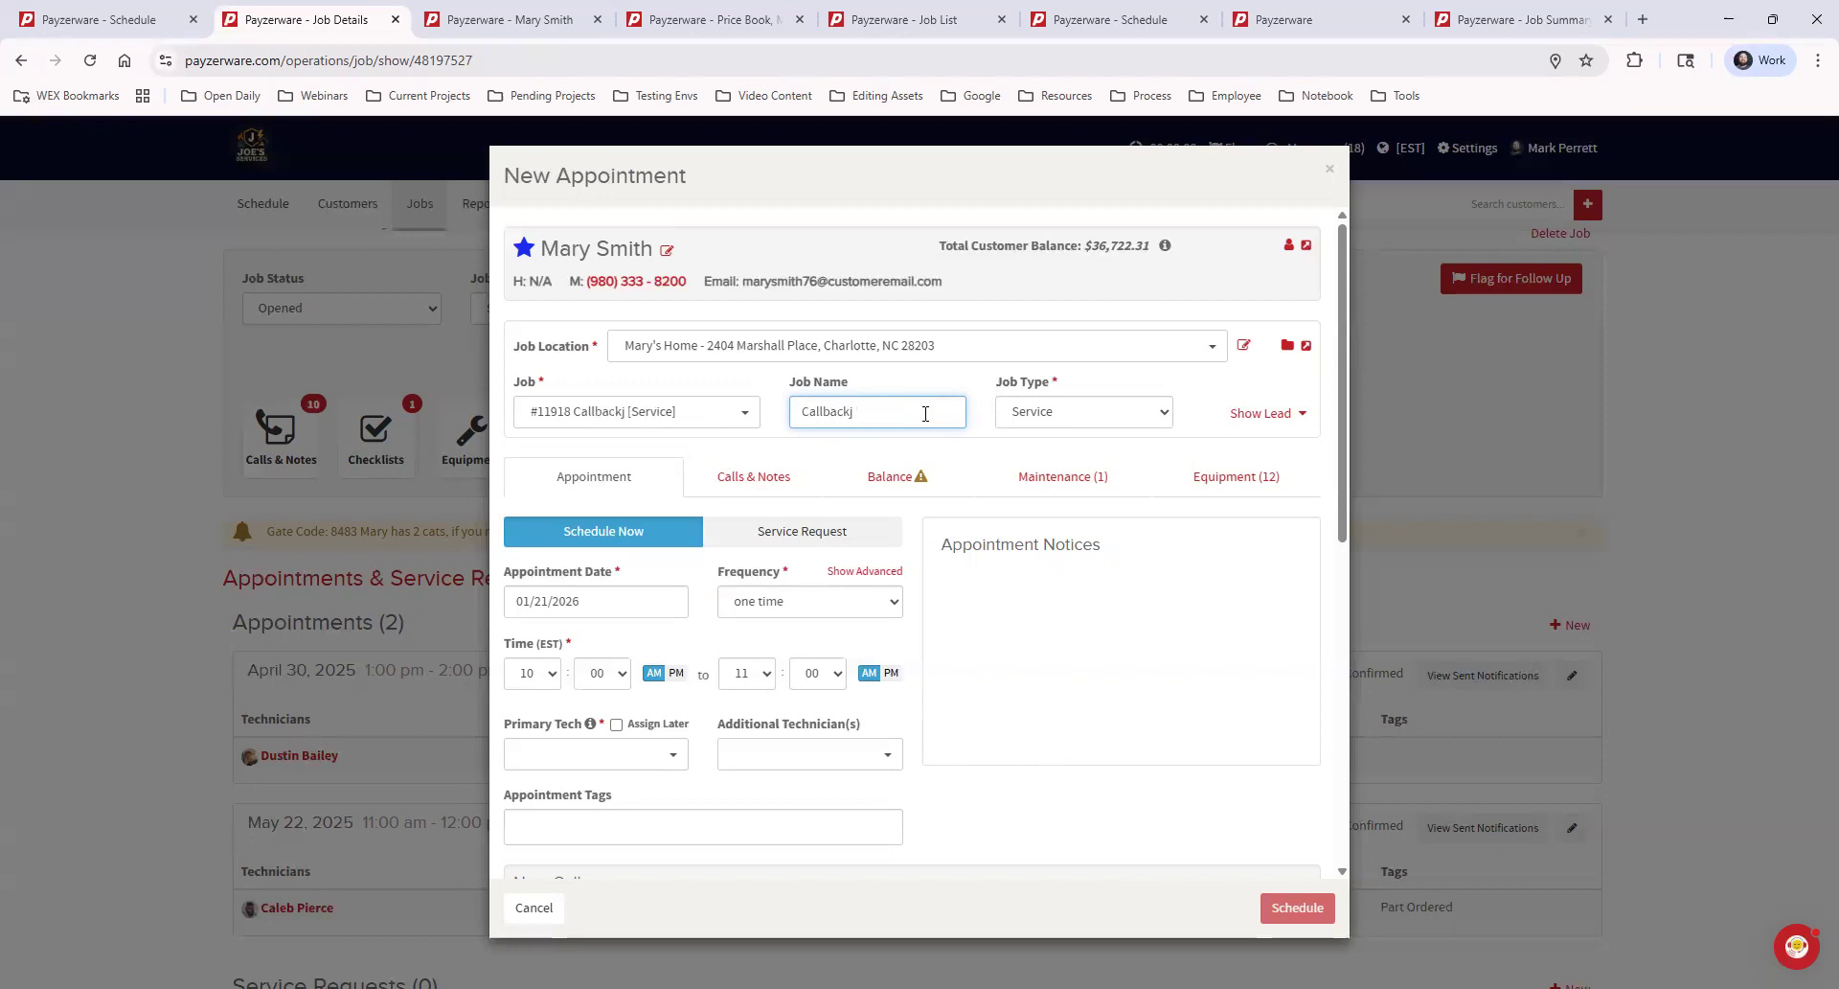
key("BackSpace")
type(": Part Order")
left_click(958, 448)
left_click(832, 532)
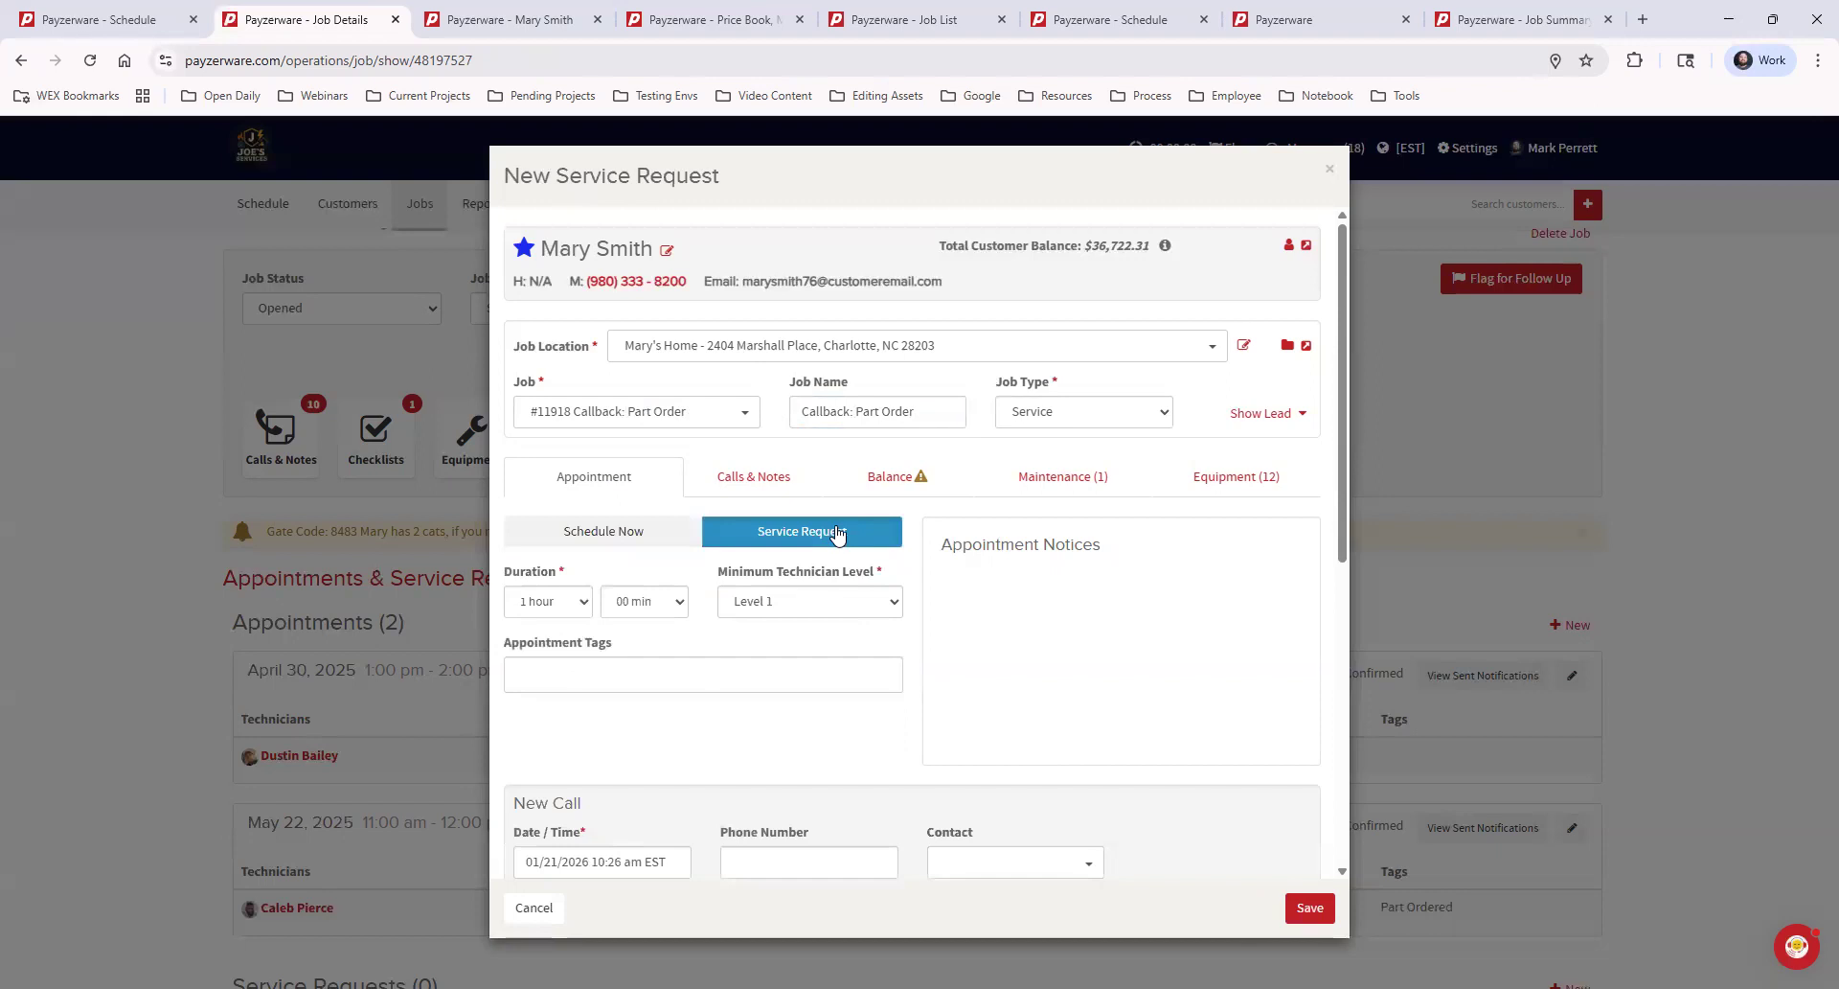
Tag the service request with Filter Change, save it without call notes, and check it in the job's Service Requests section
left_click(692, 678)
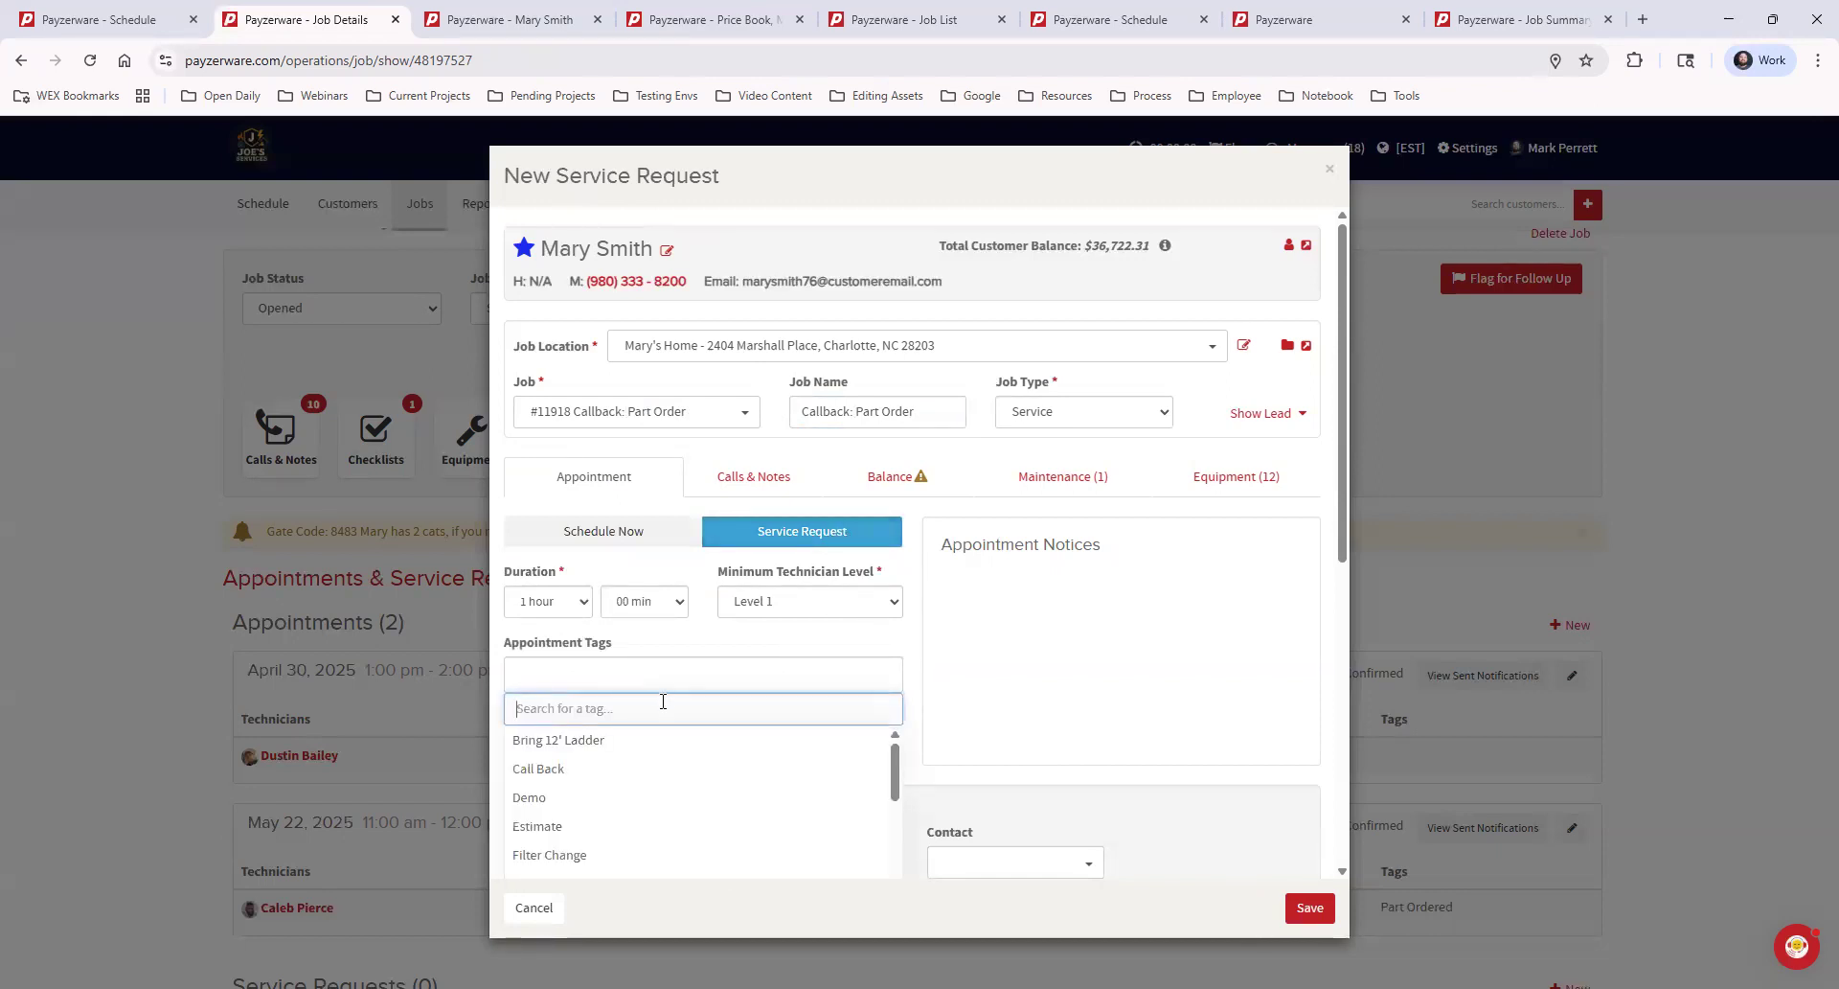
scroll(677, 797, "down", 1)
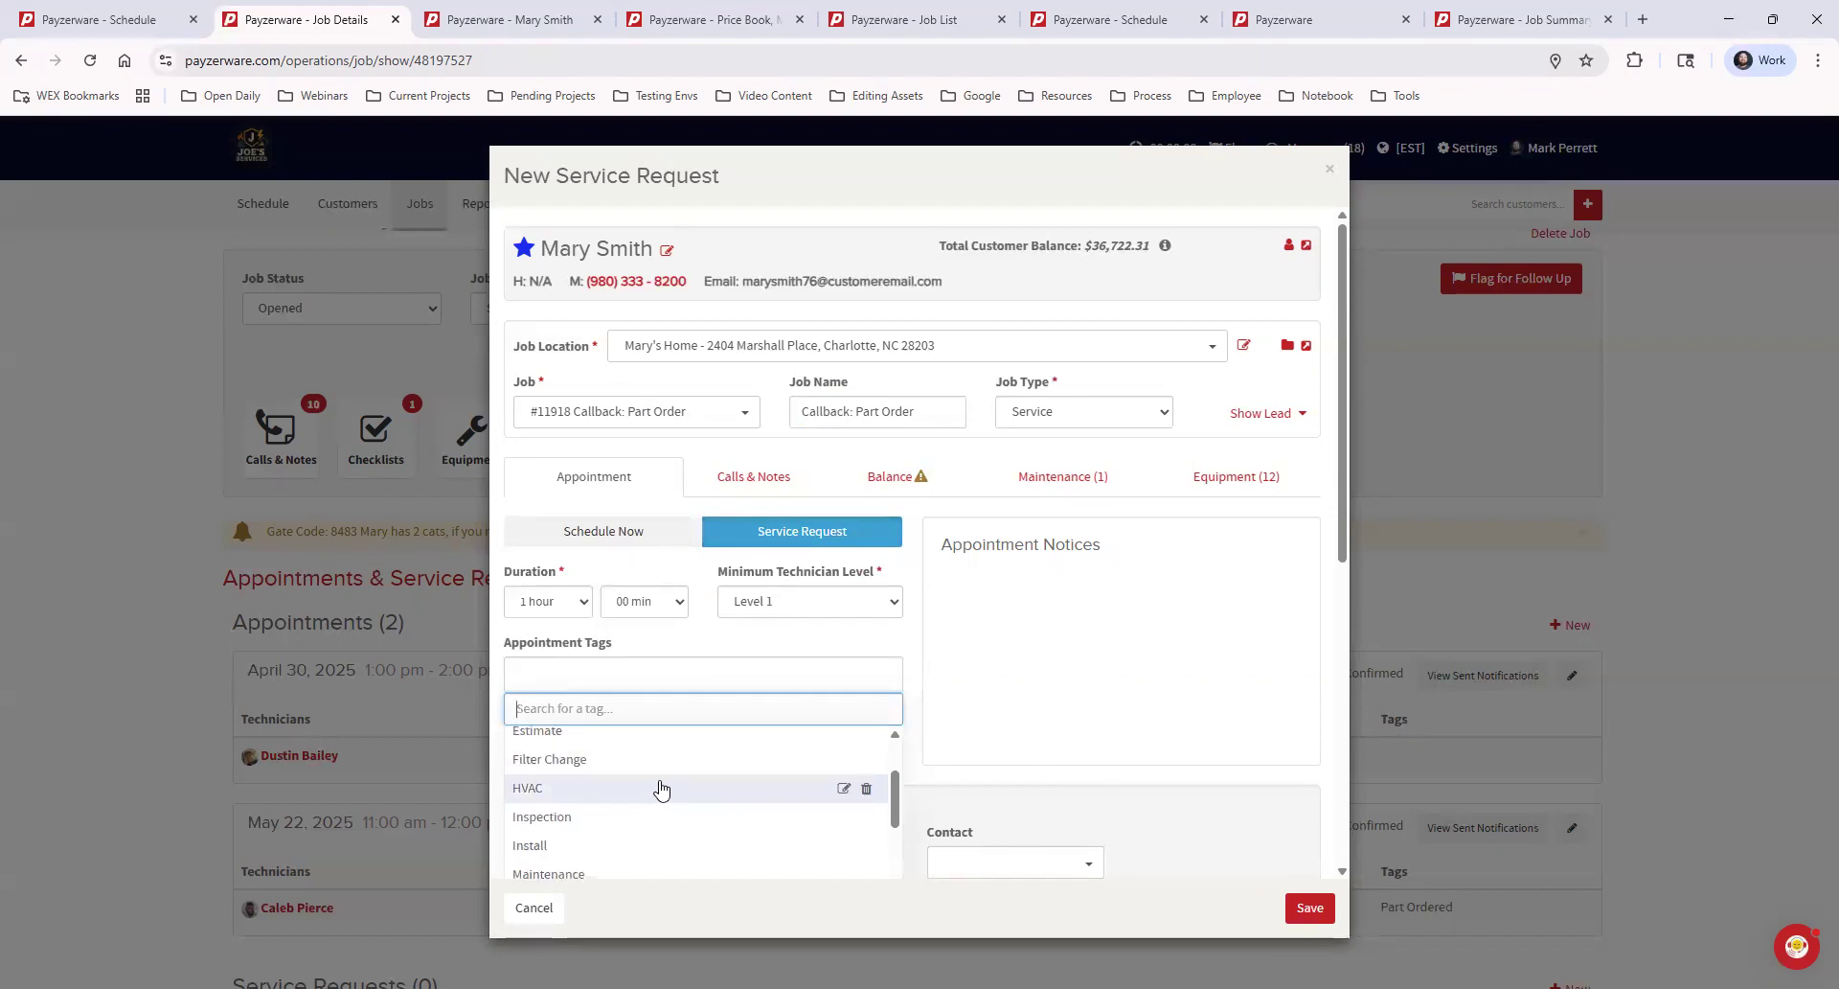
left_click(596, 762)
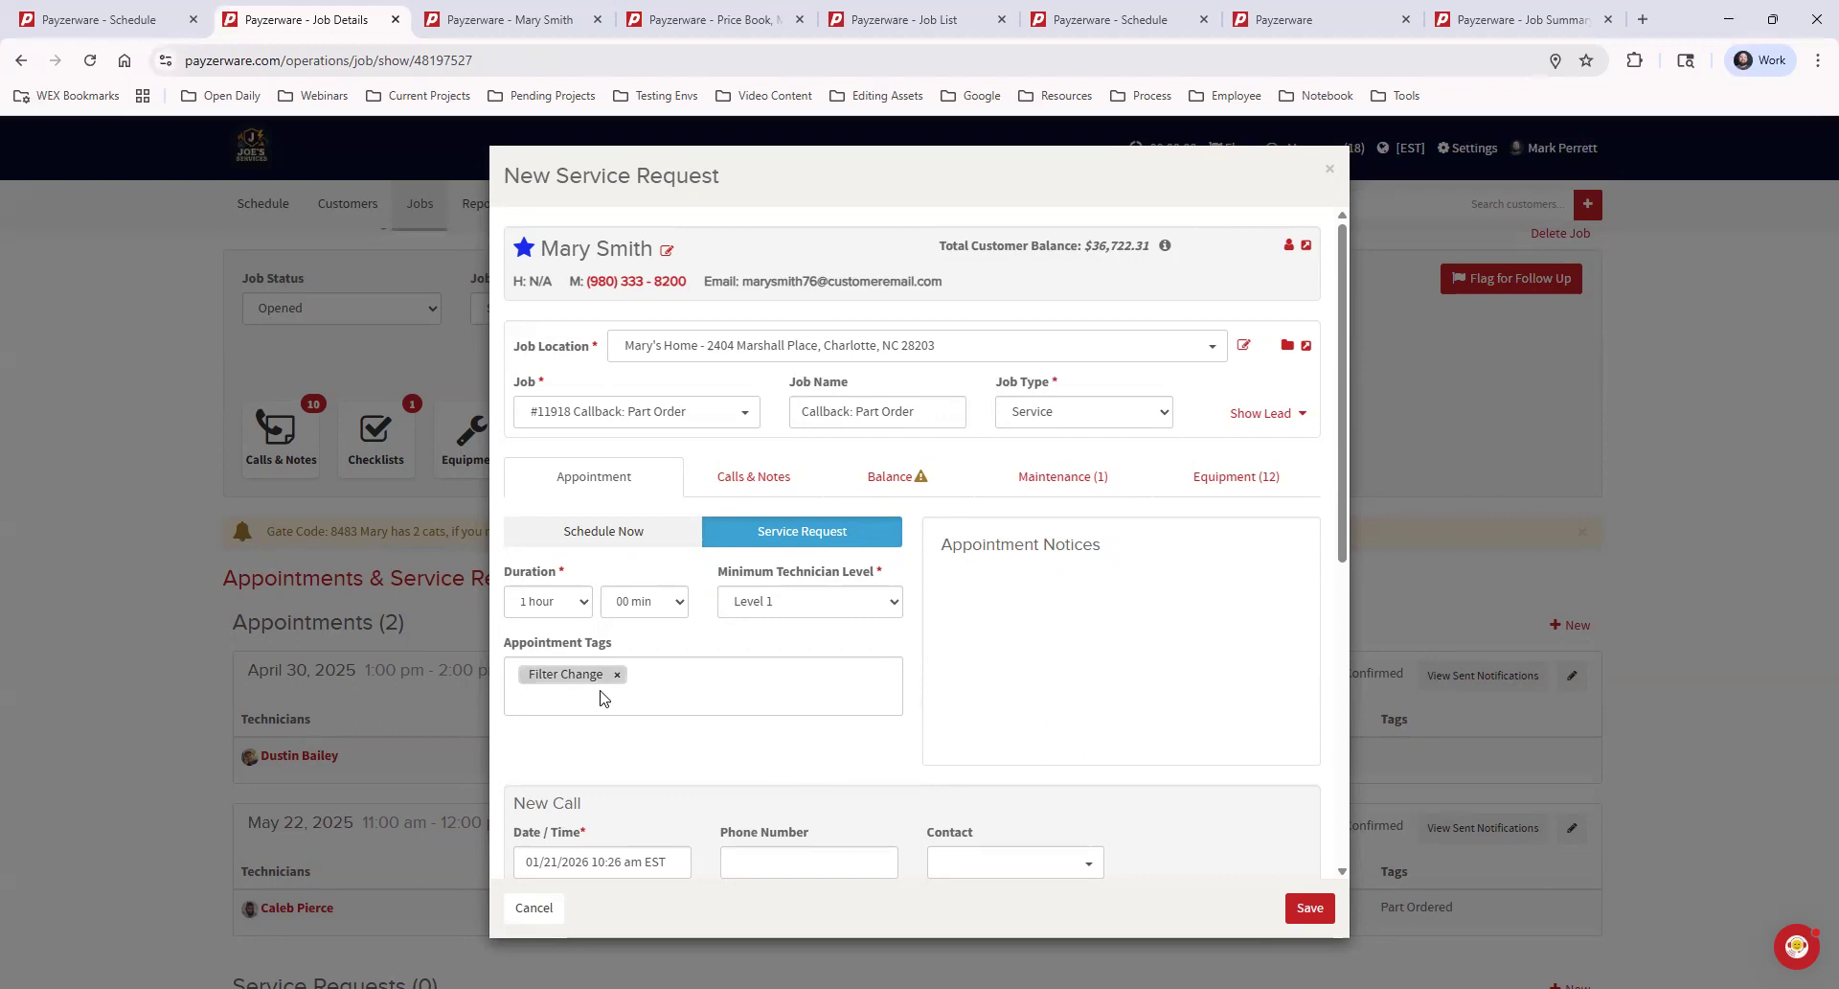
scroll(958, 685, "down", 3)
scroll(977, 655, "down", 1)
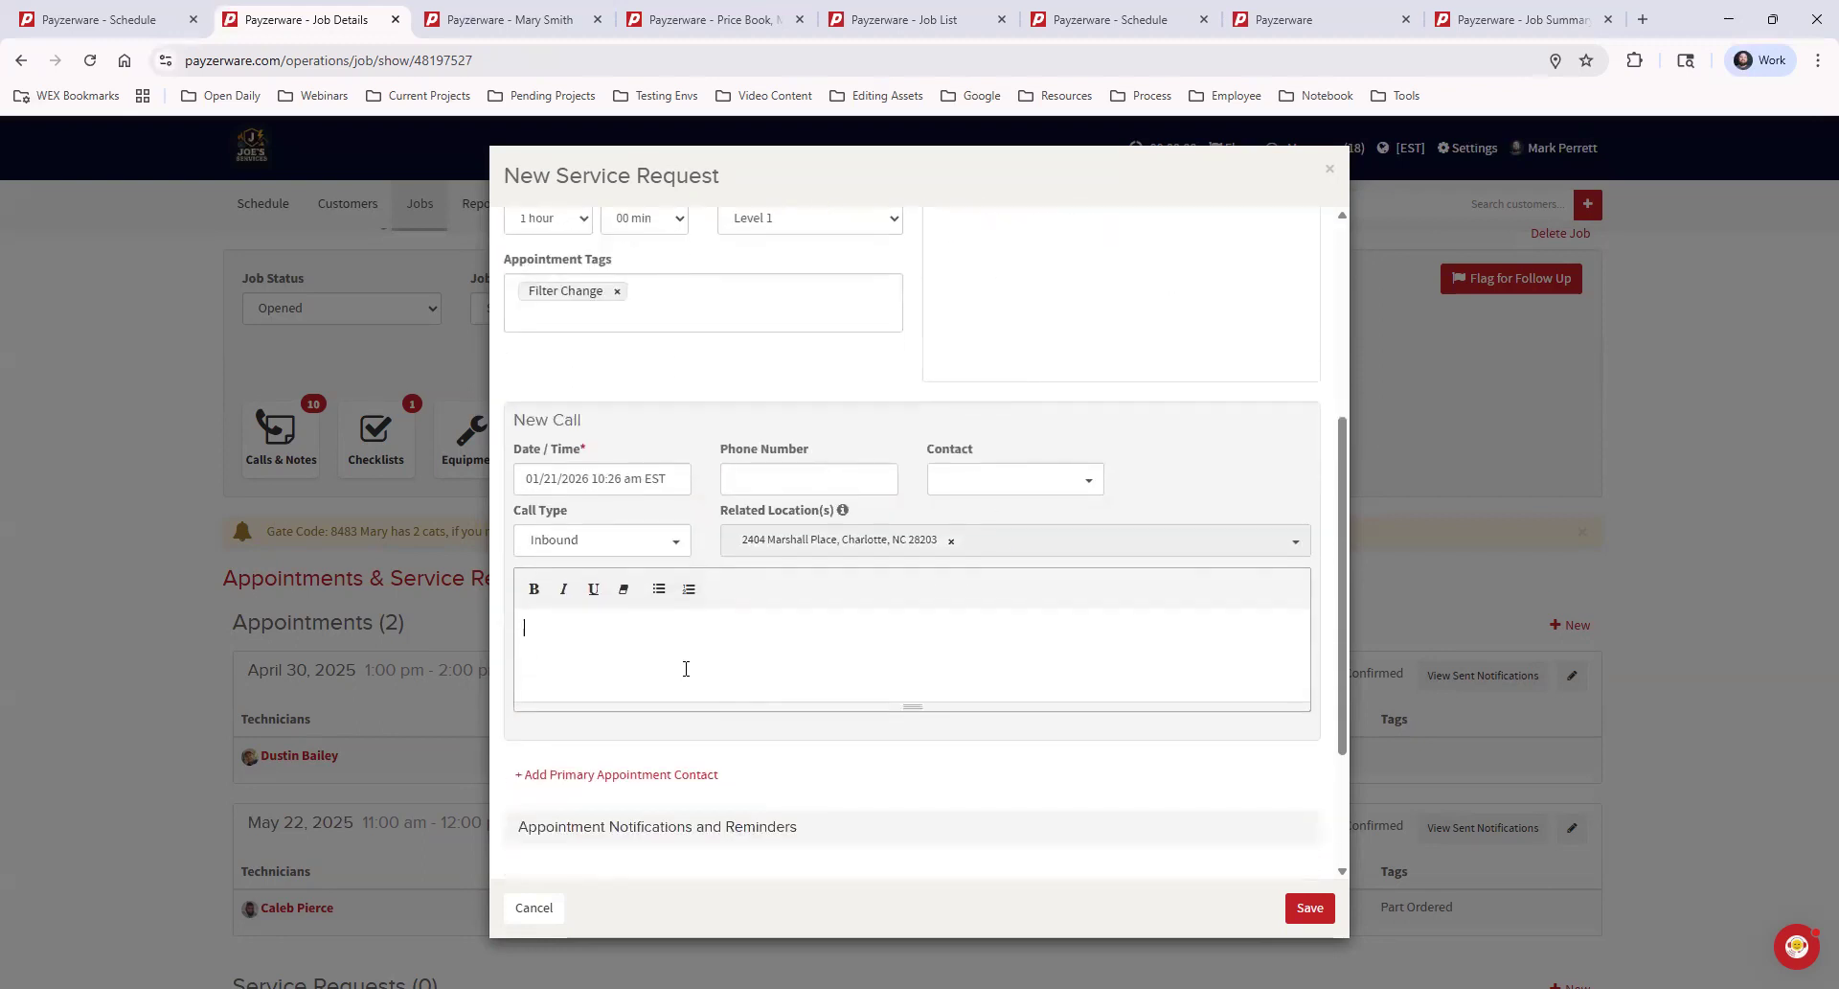
scroll(1040, 628, "down", 2)
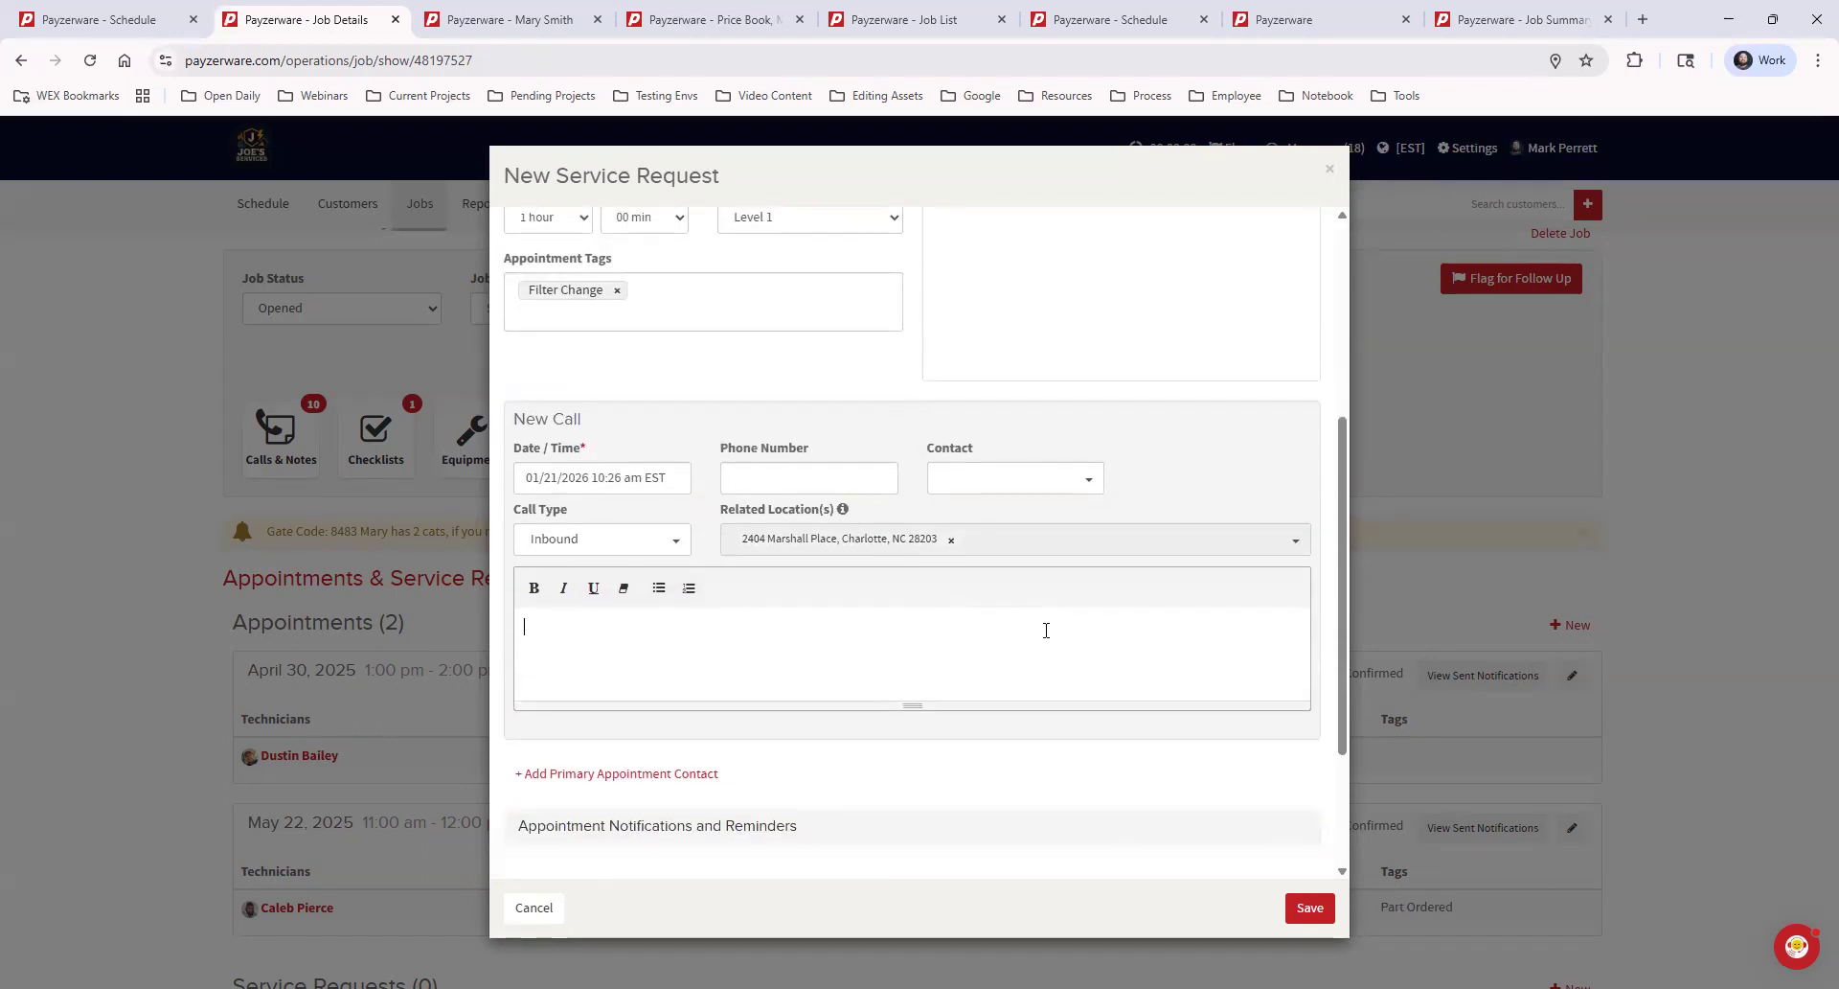
left_click(1305, 907)
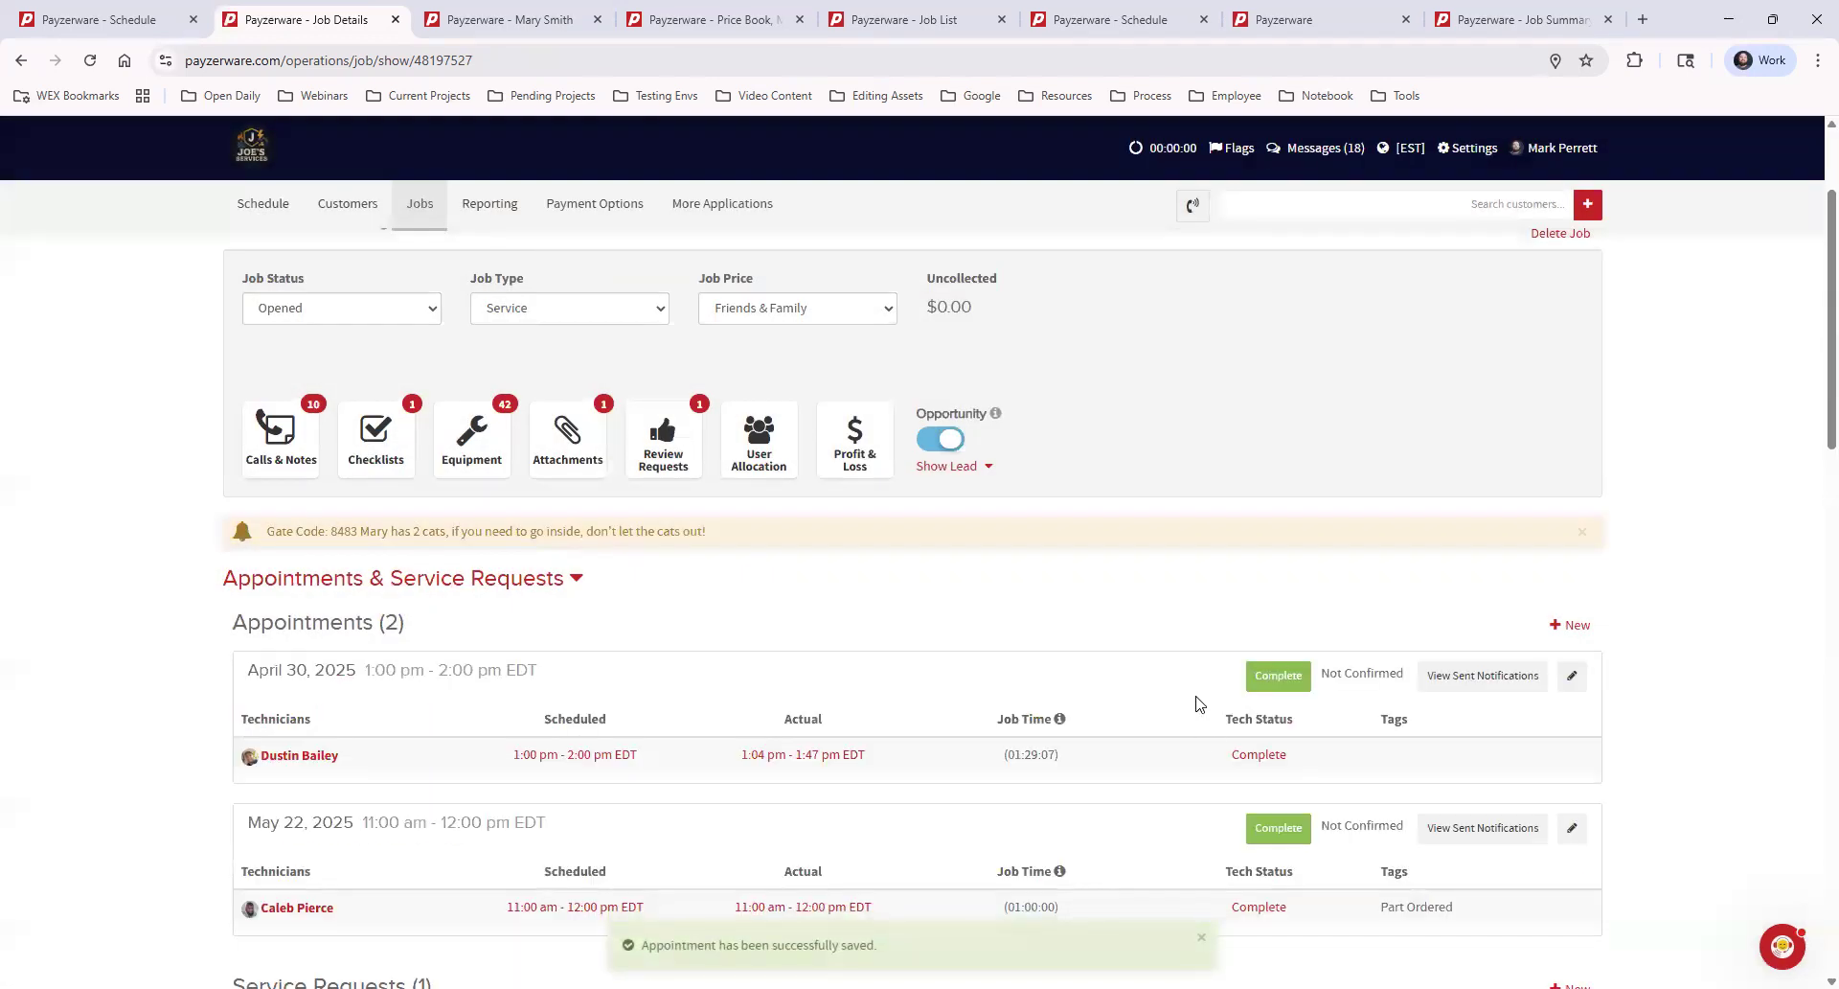
scroll(1198, 705, "down", 3)
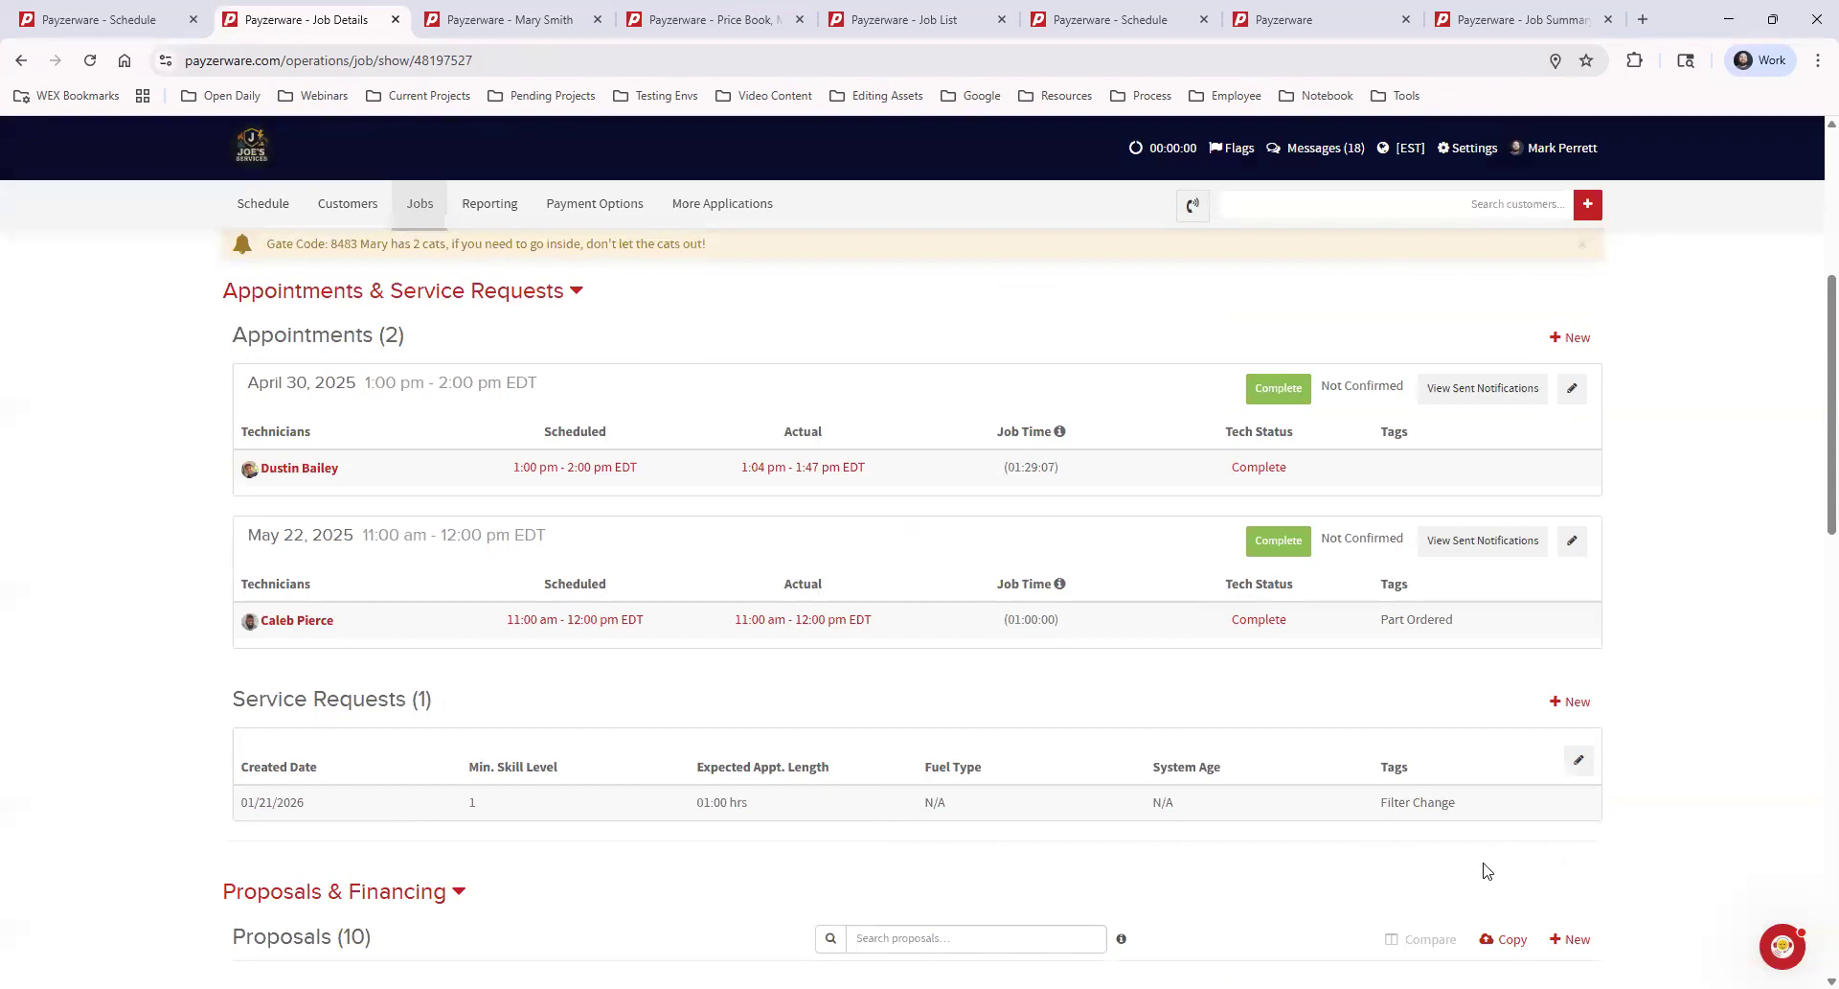
Flag the job for follow-up as Part Order, choose an assignee, add the note "Need this filter 12" x 14"", and save
scroll(1495, 827, "up", 5)
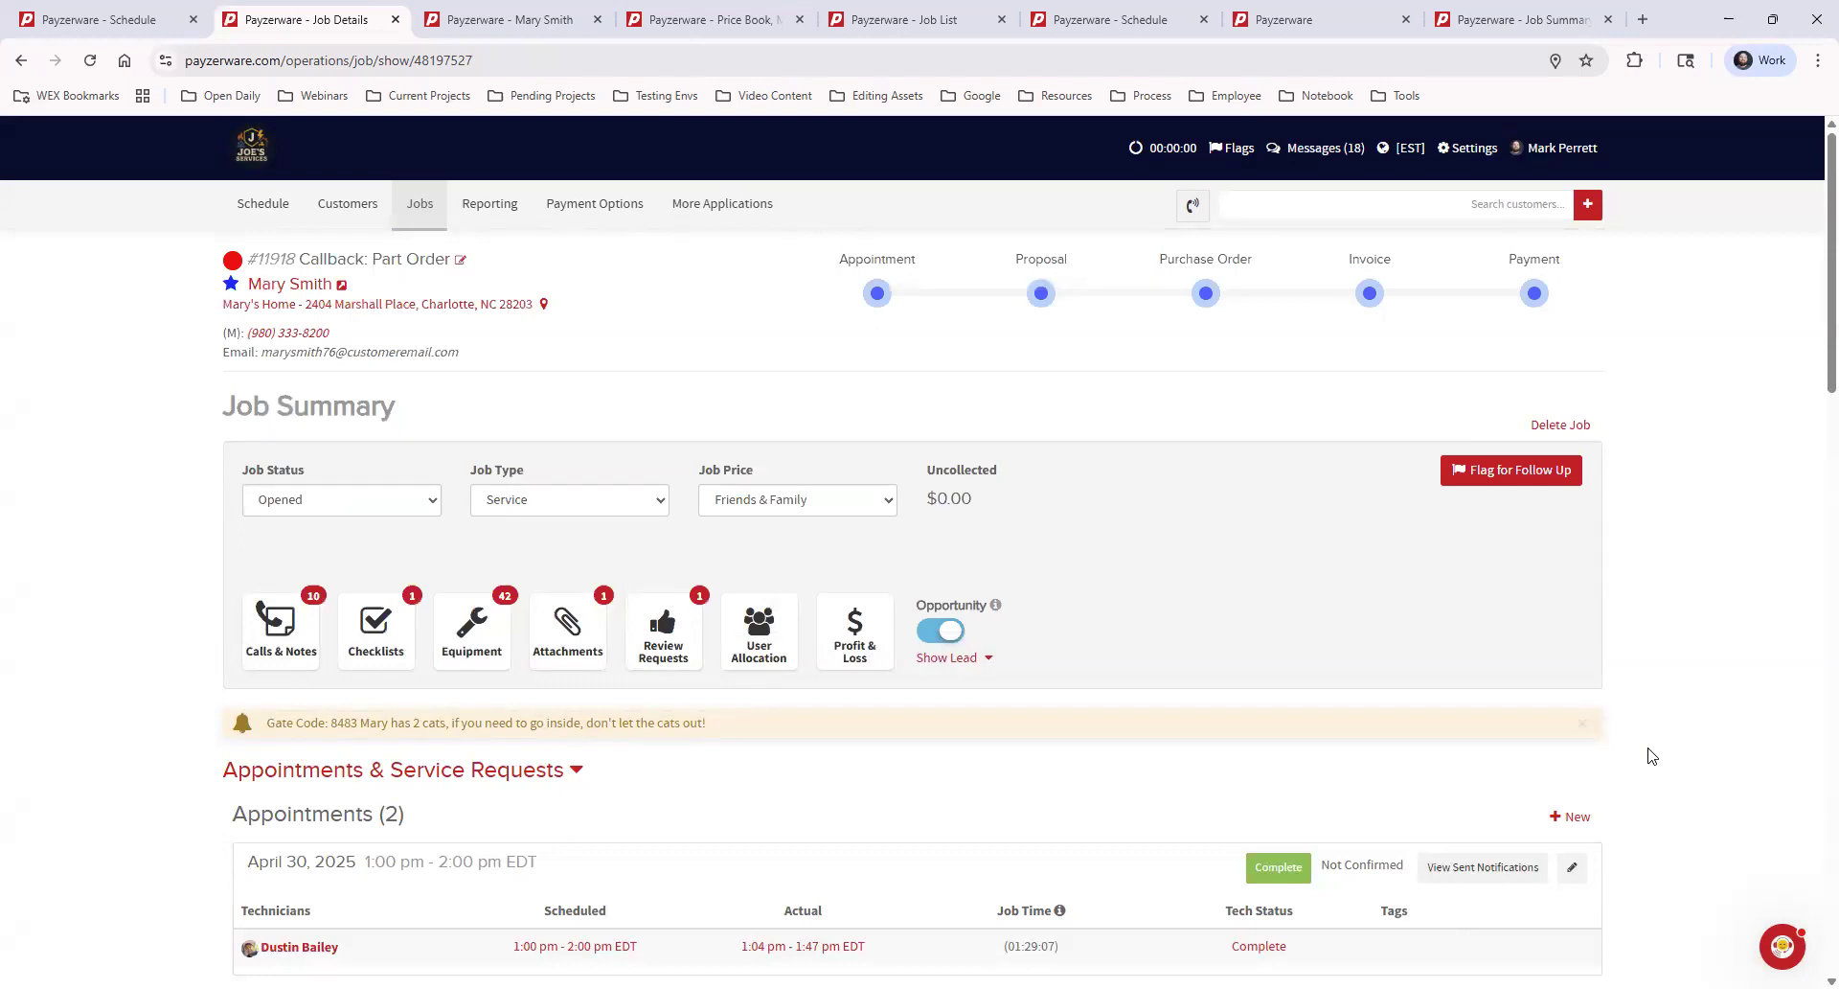
left_click(1545, 471)
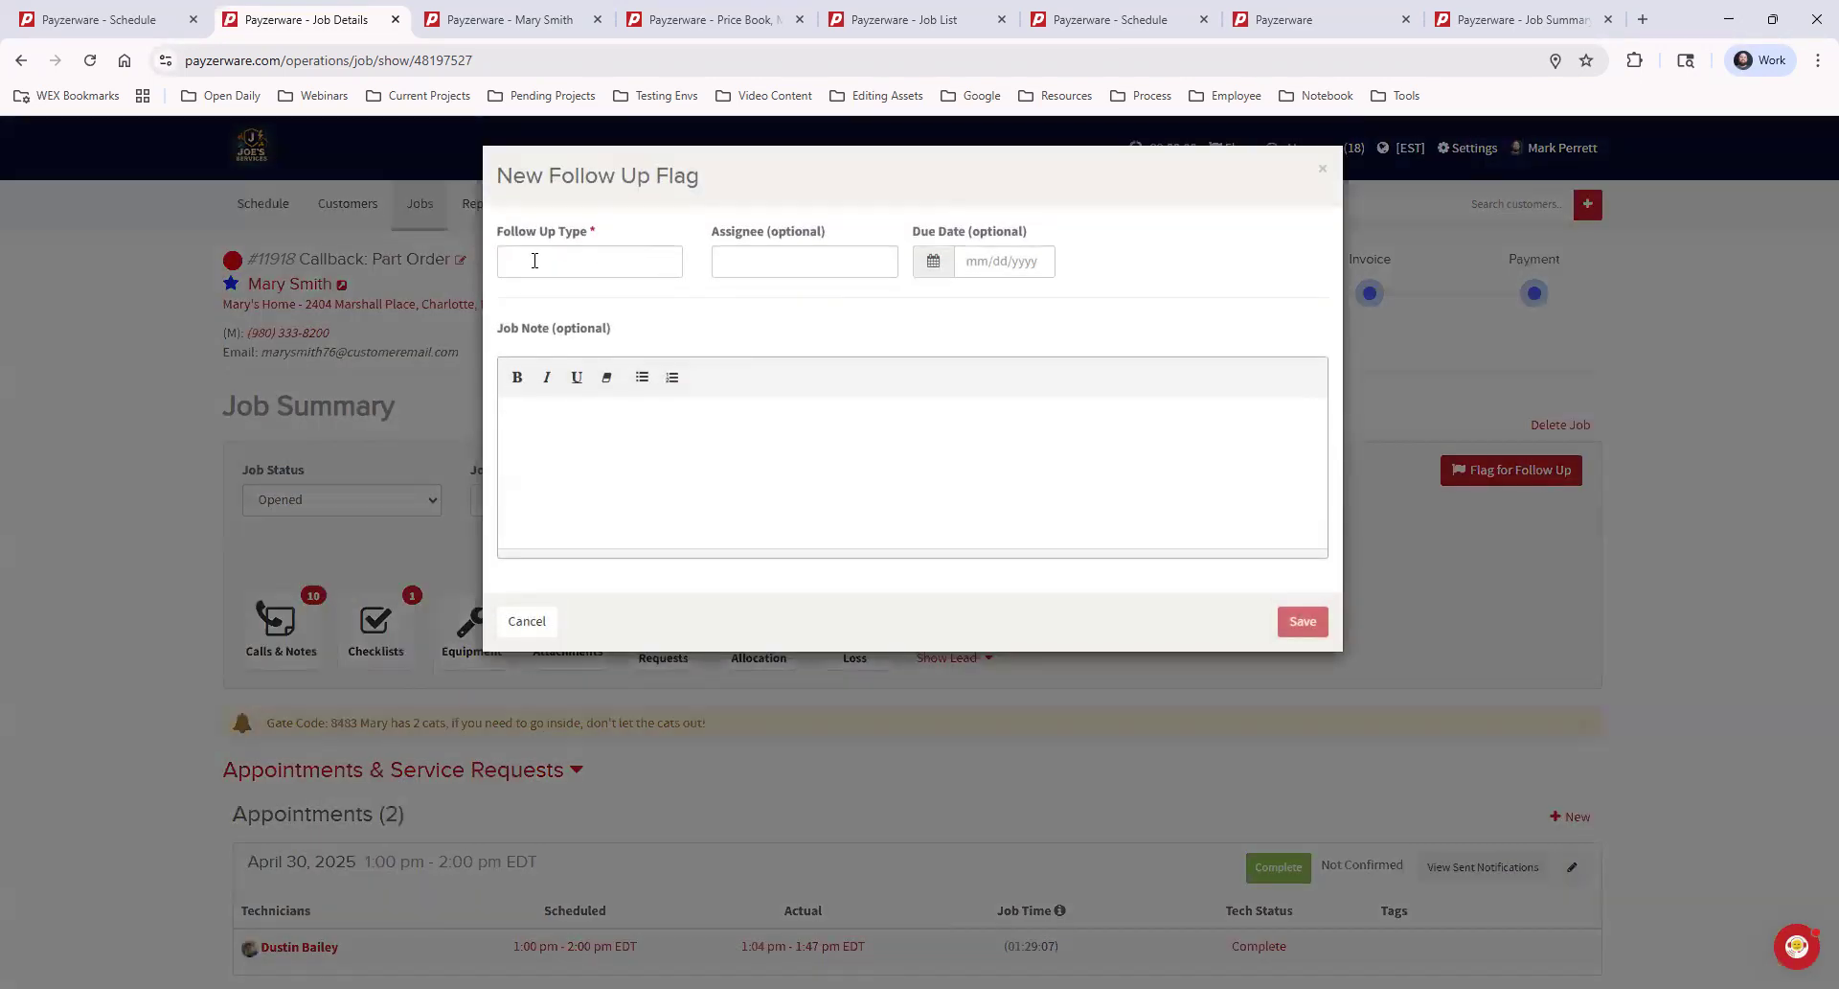
left_click(539, 261)
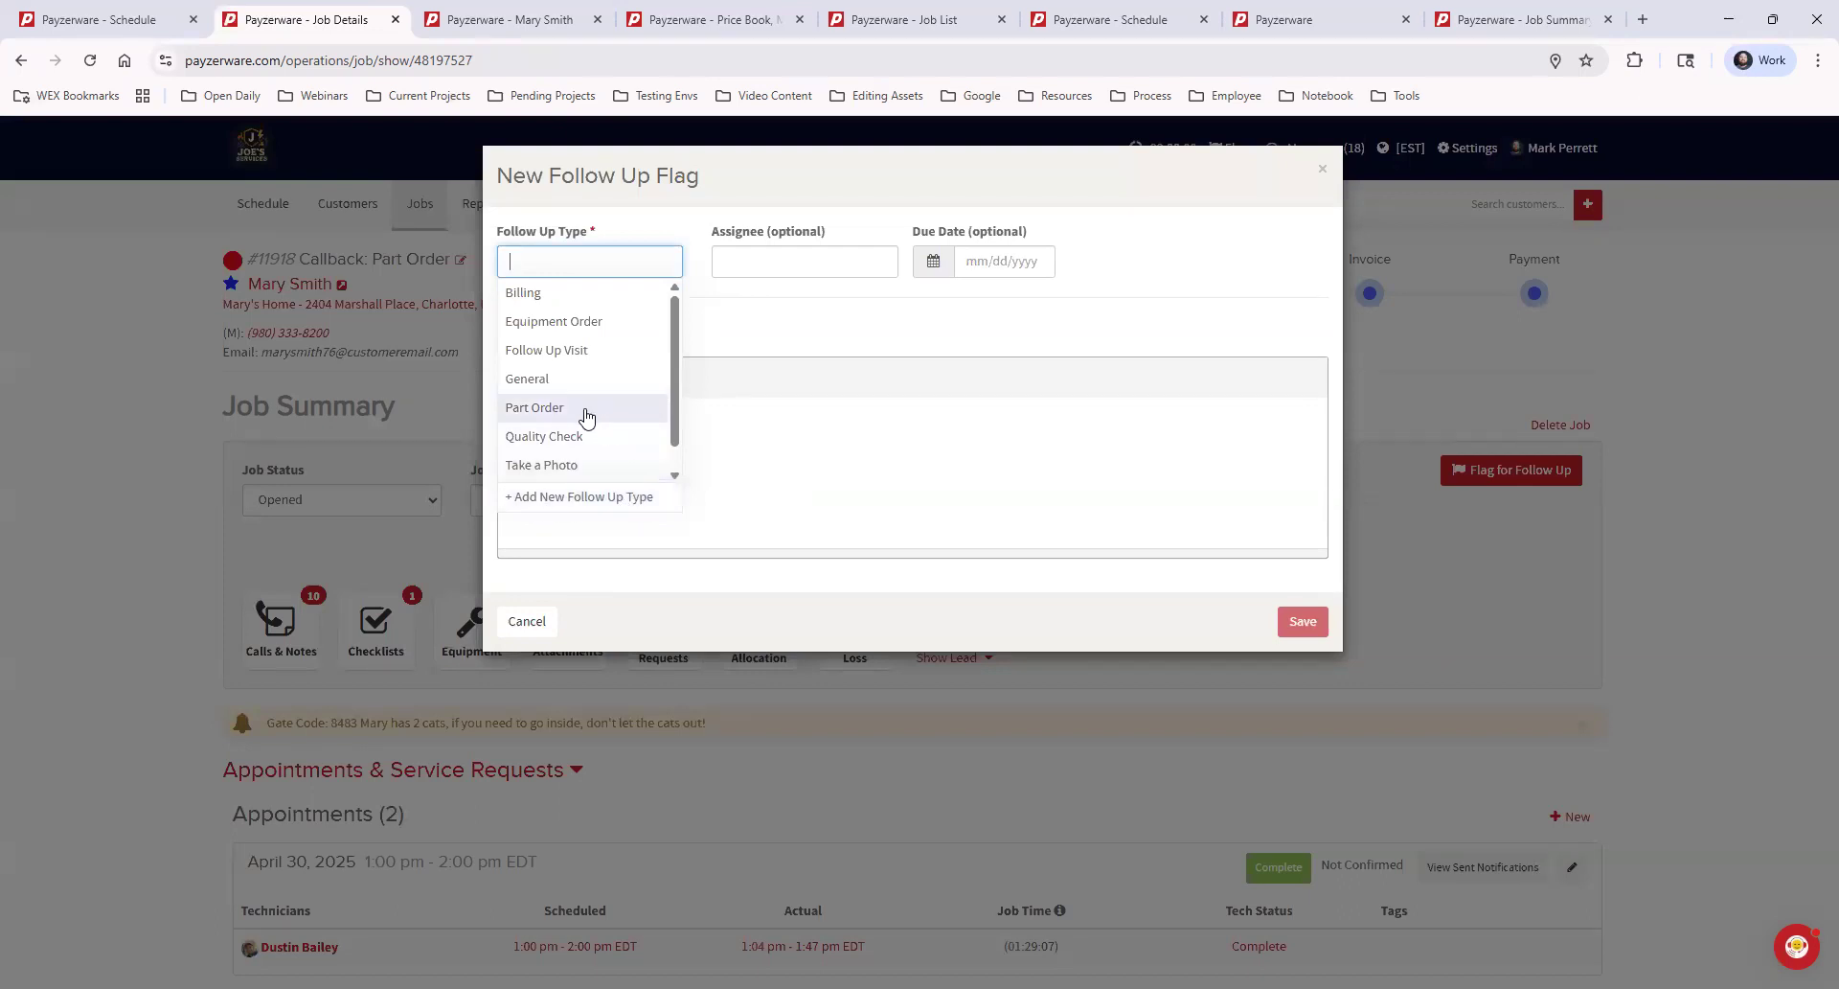
left_click(546, 407)
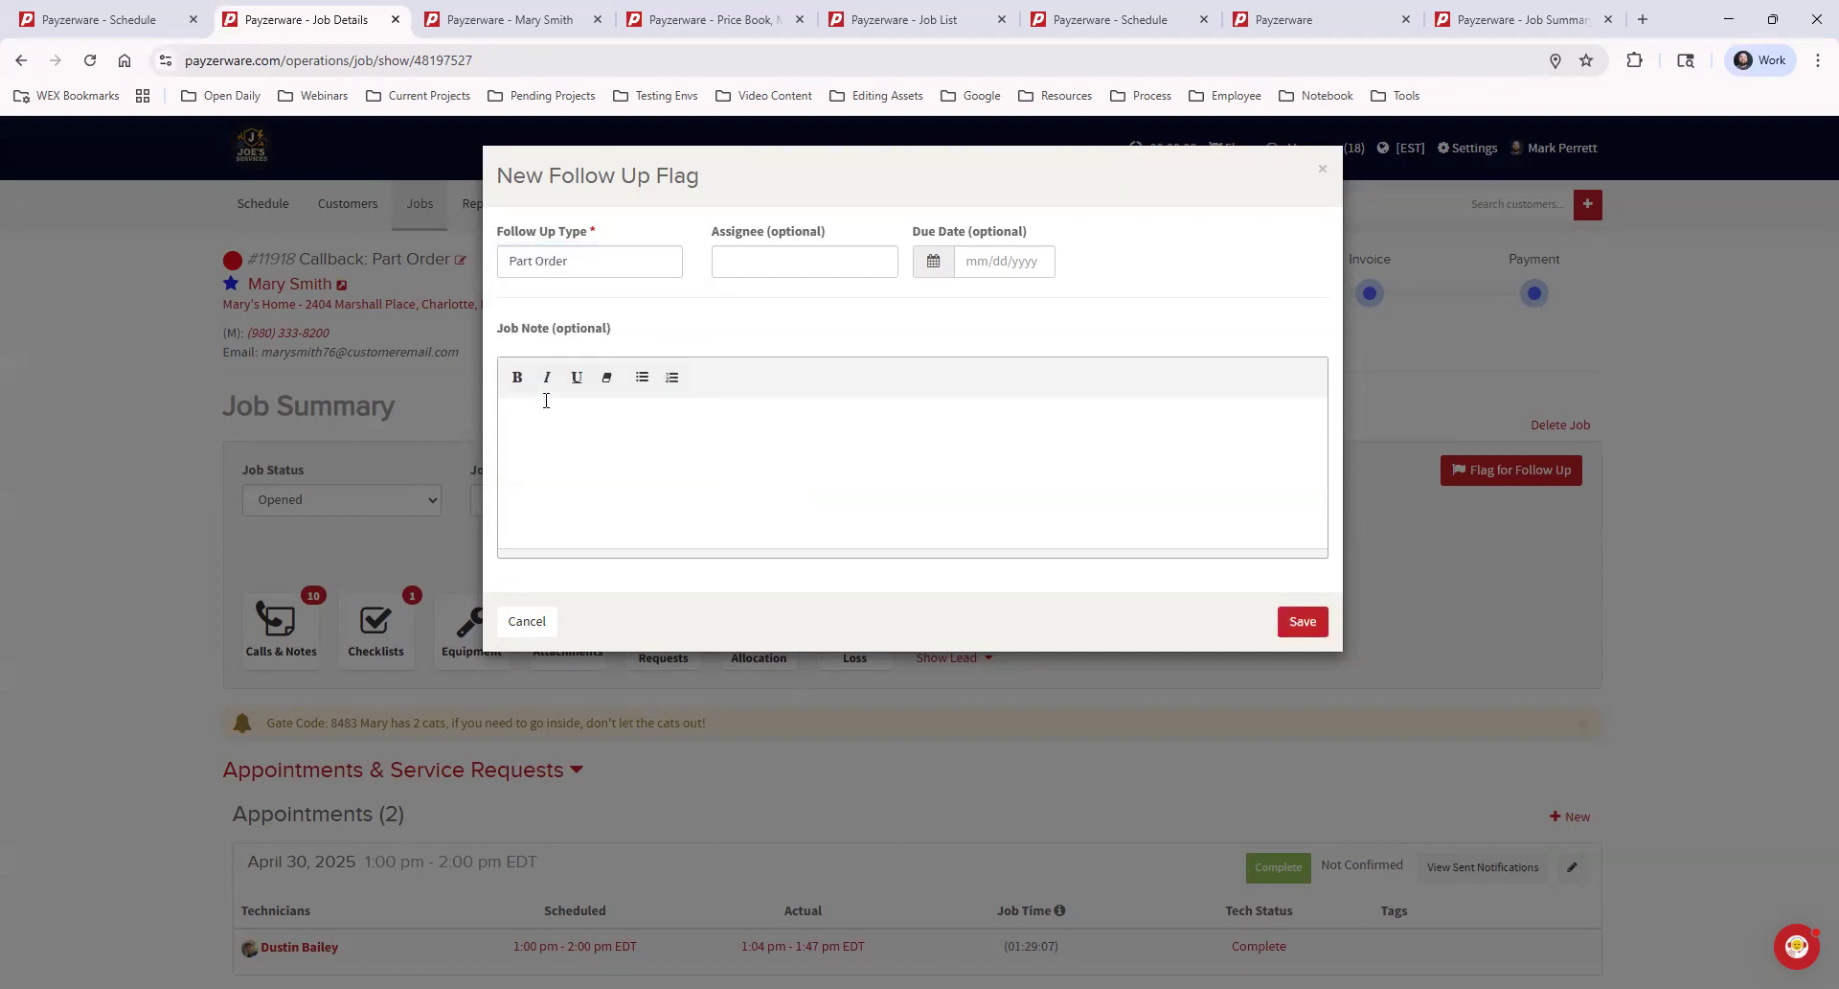
left_click(830, 259)
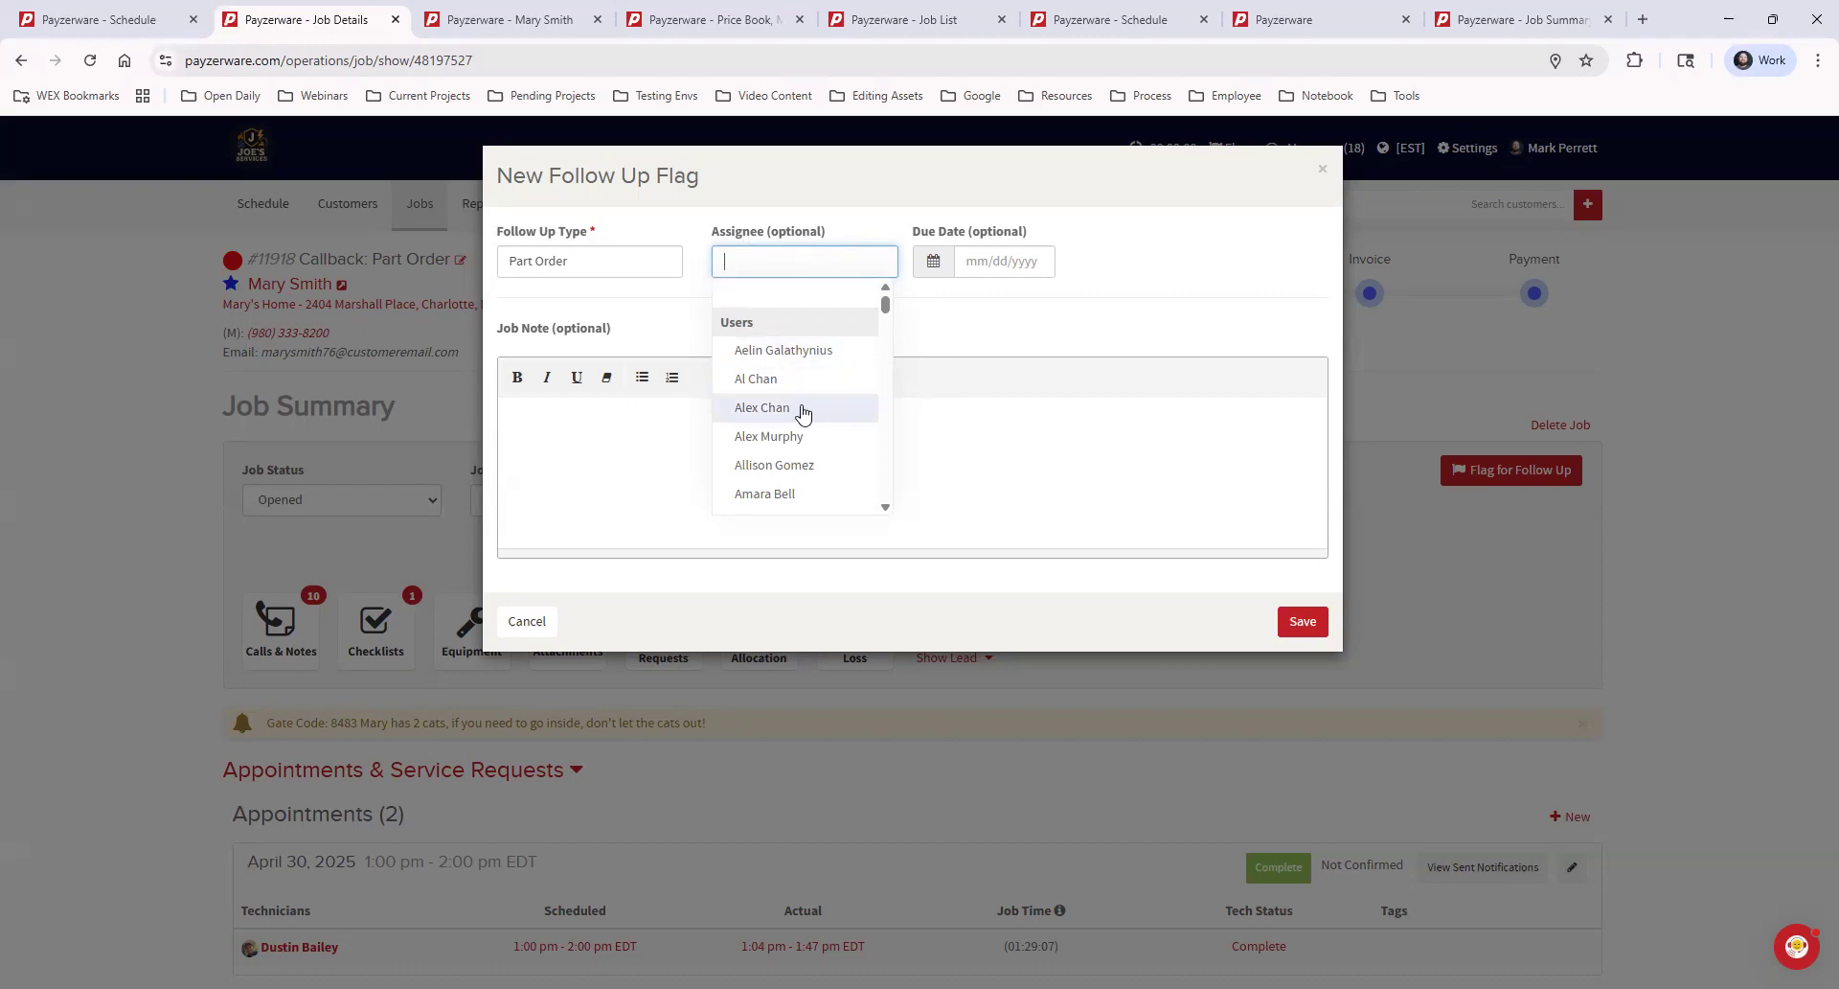
left_click(803, 408)
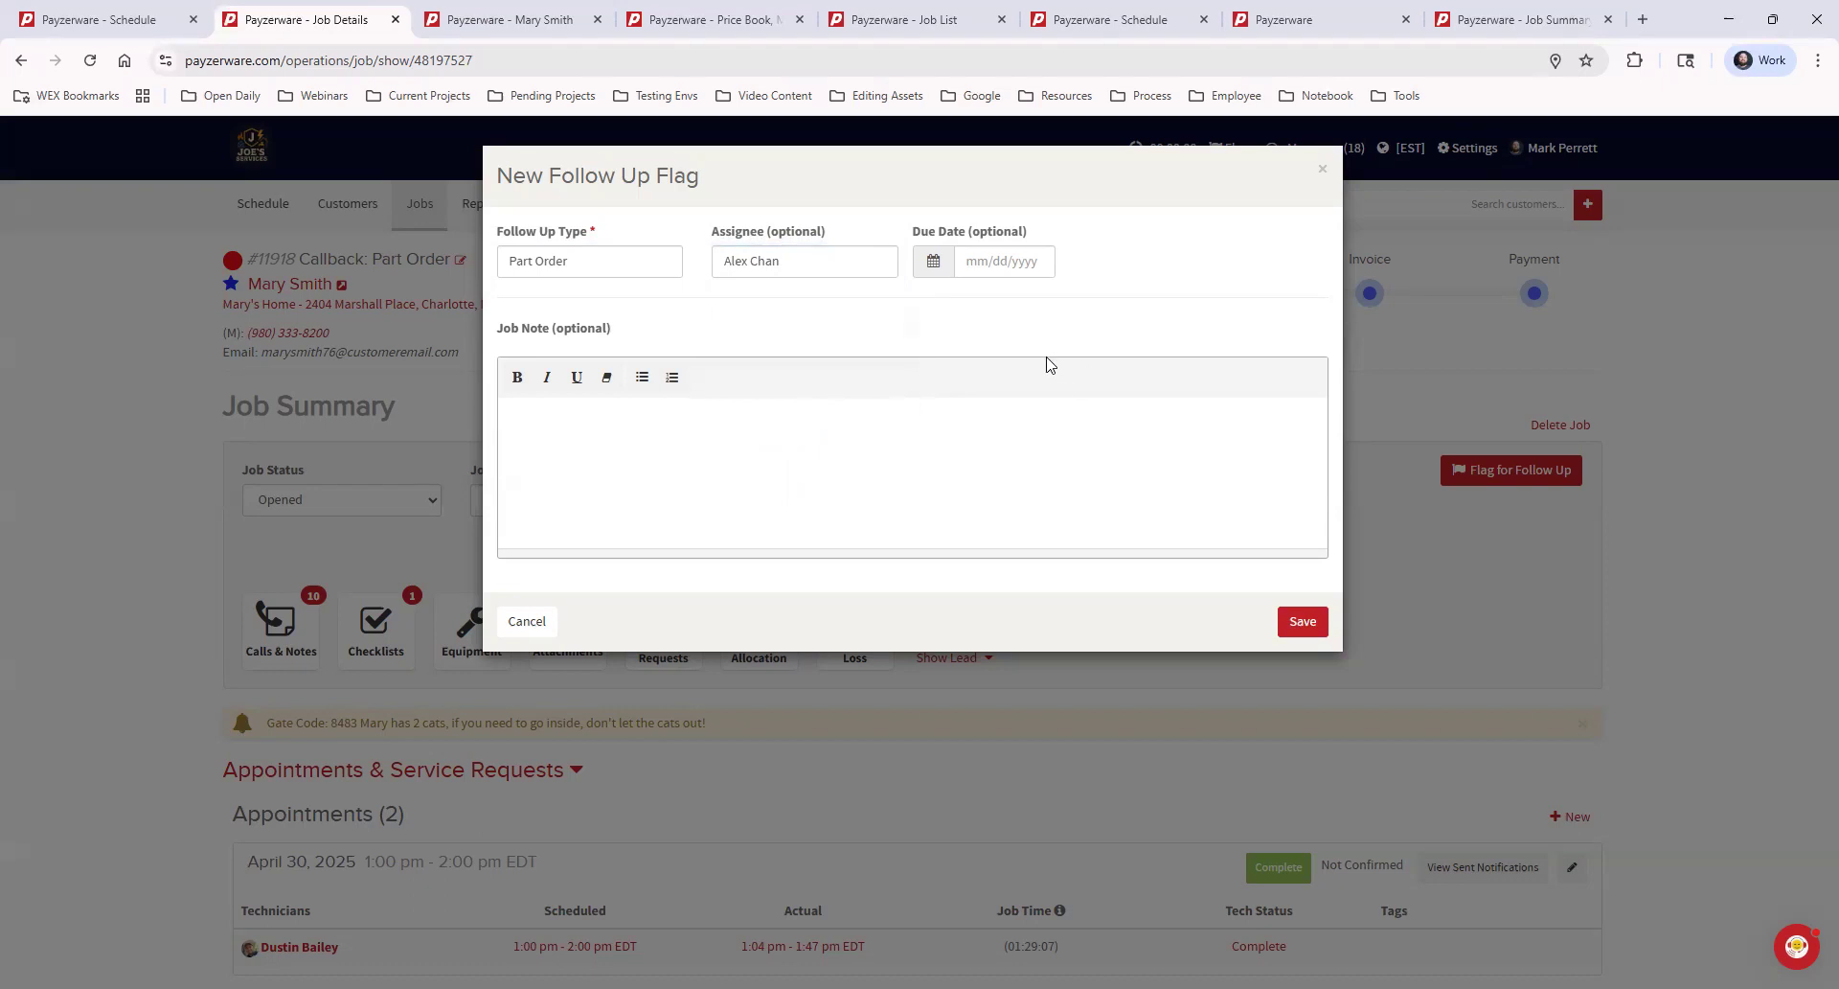
left_click(854, 487)
type("Need this filter 12\" x 14")
left_click(1292, 619)
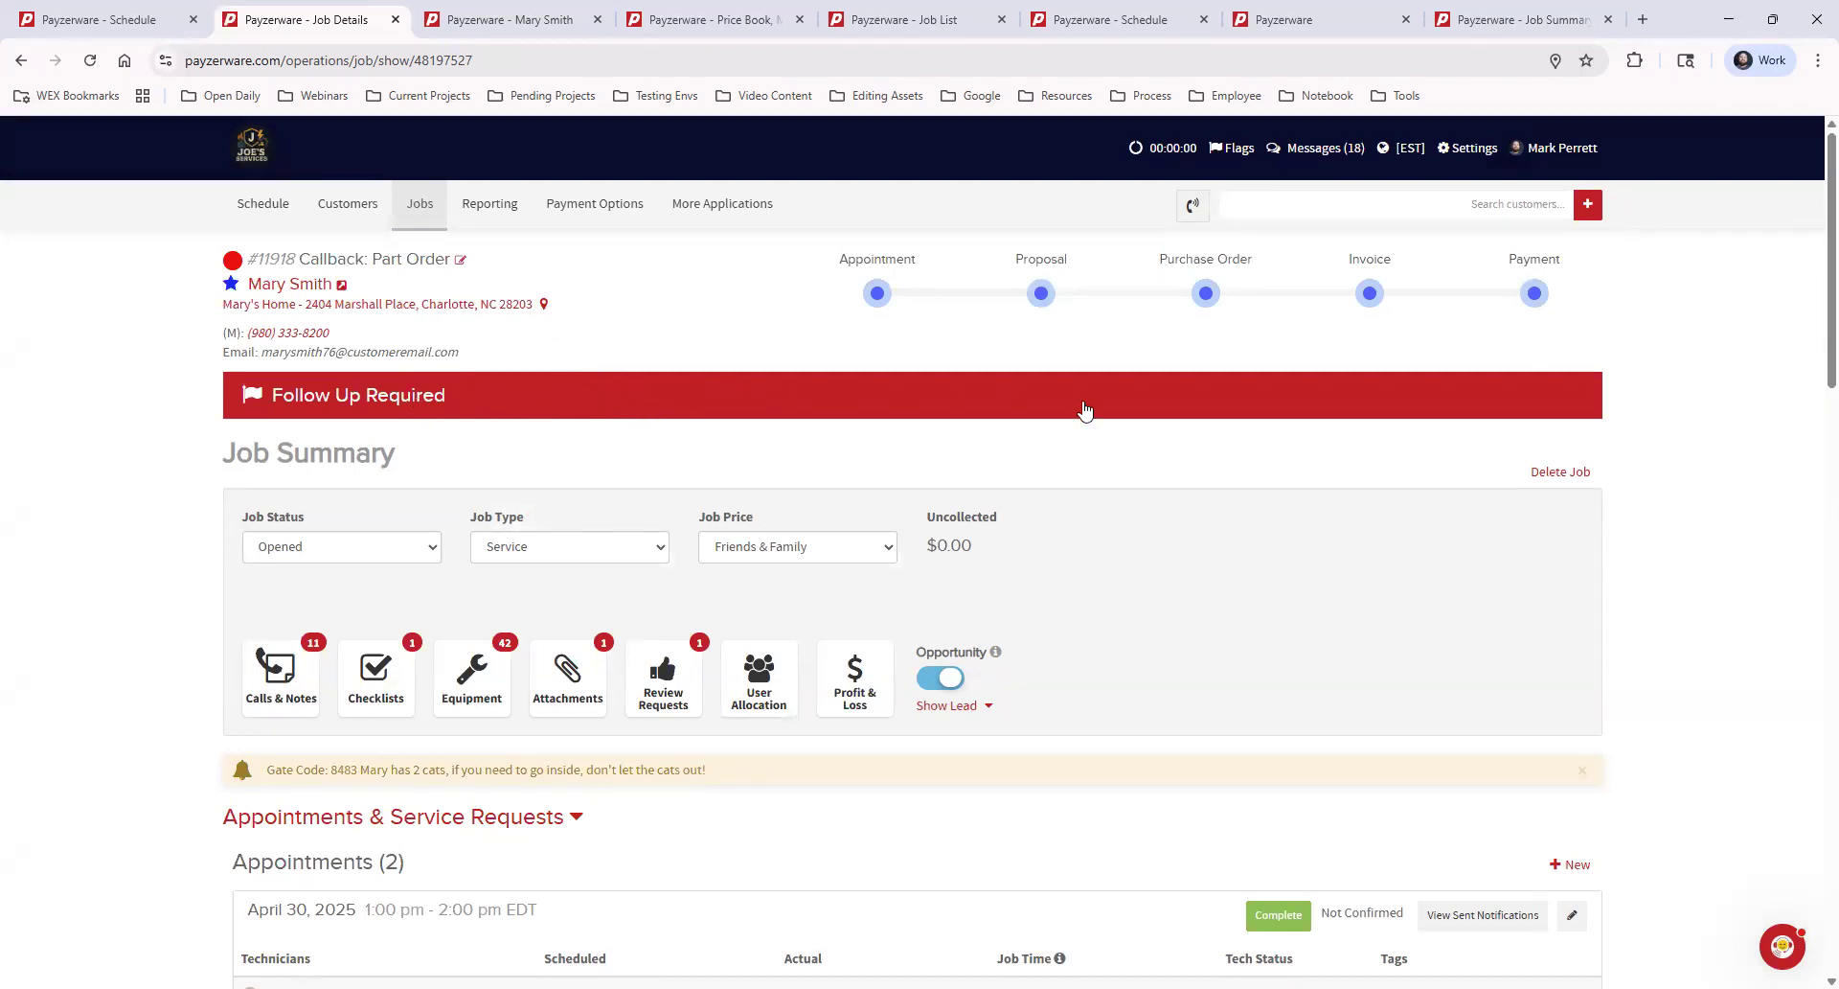
Review the job's follow-up flag details, close them, and look over the appointments and service request
left_click(814, 399)
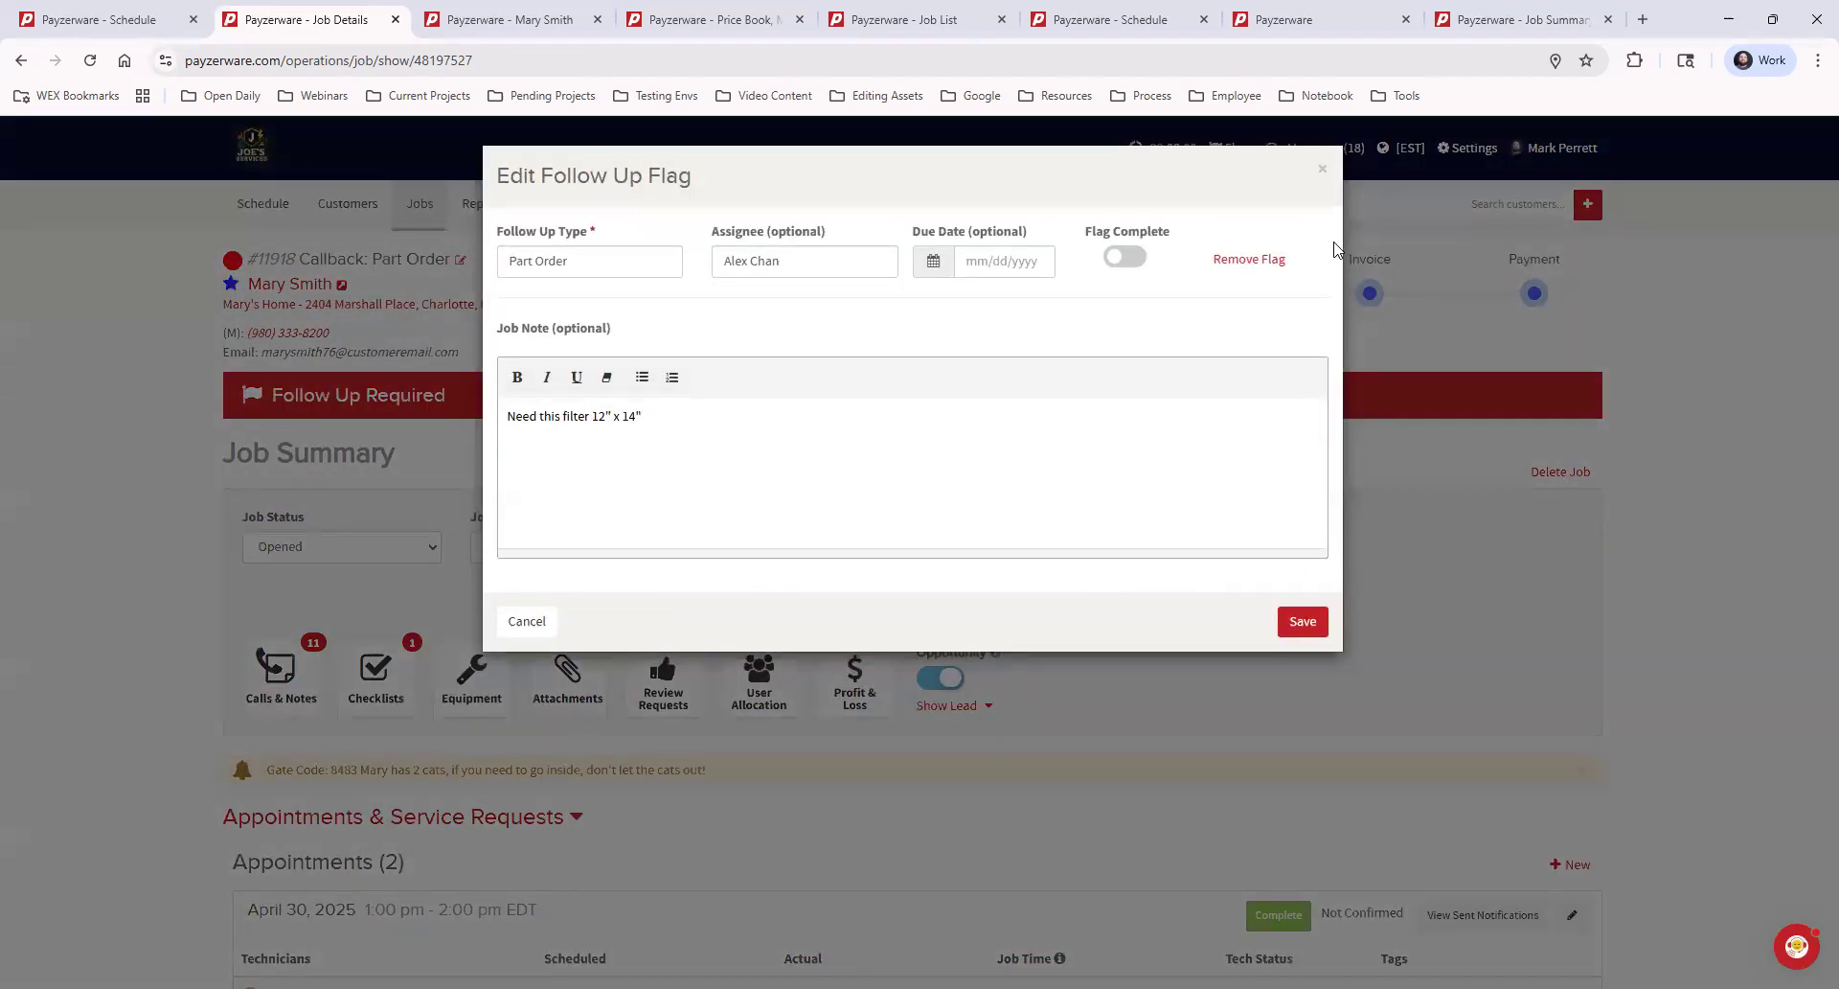
left_click(1322, 170)
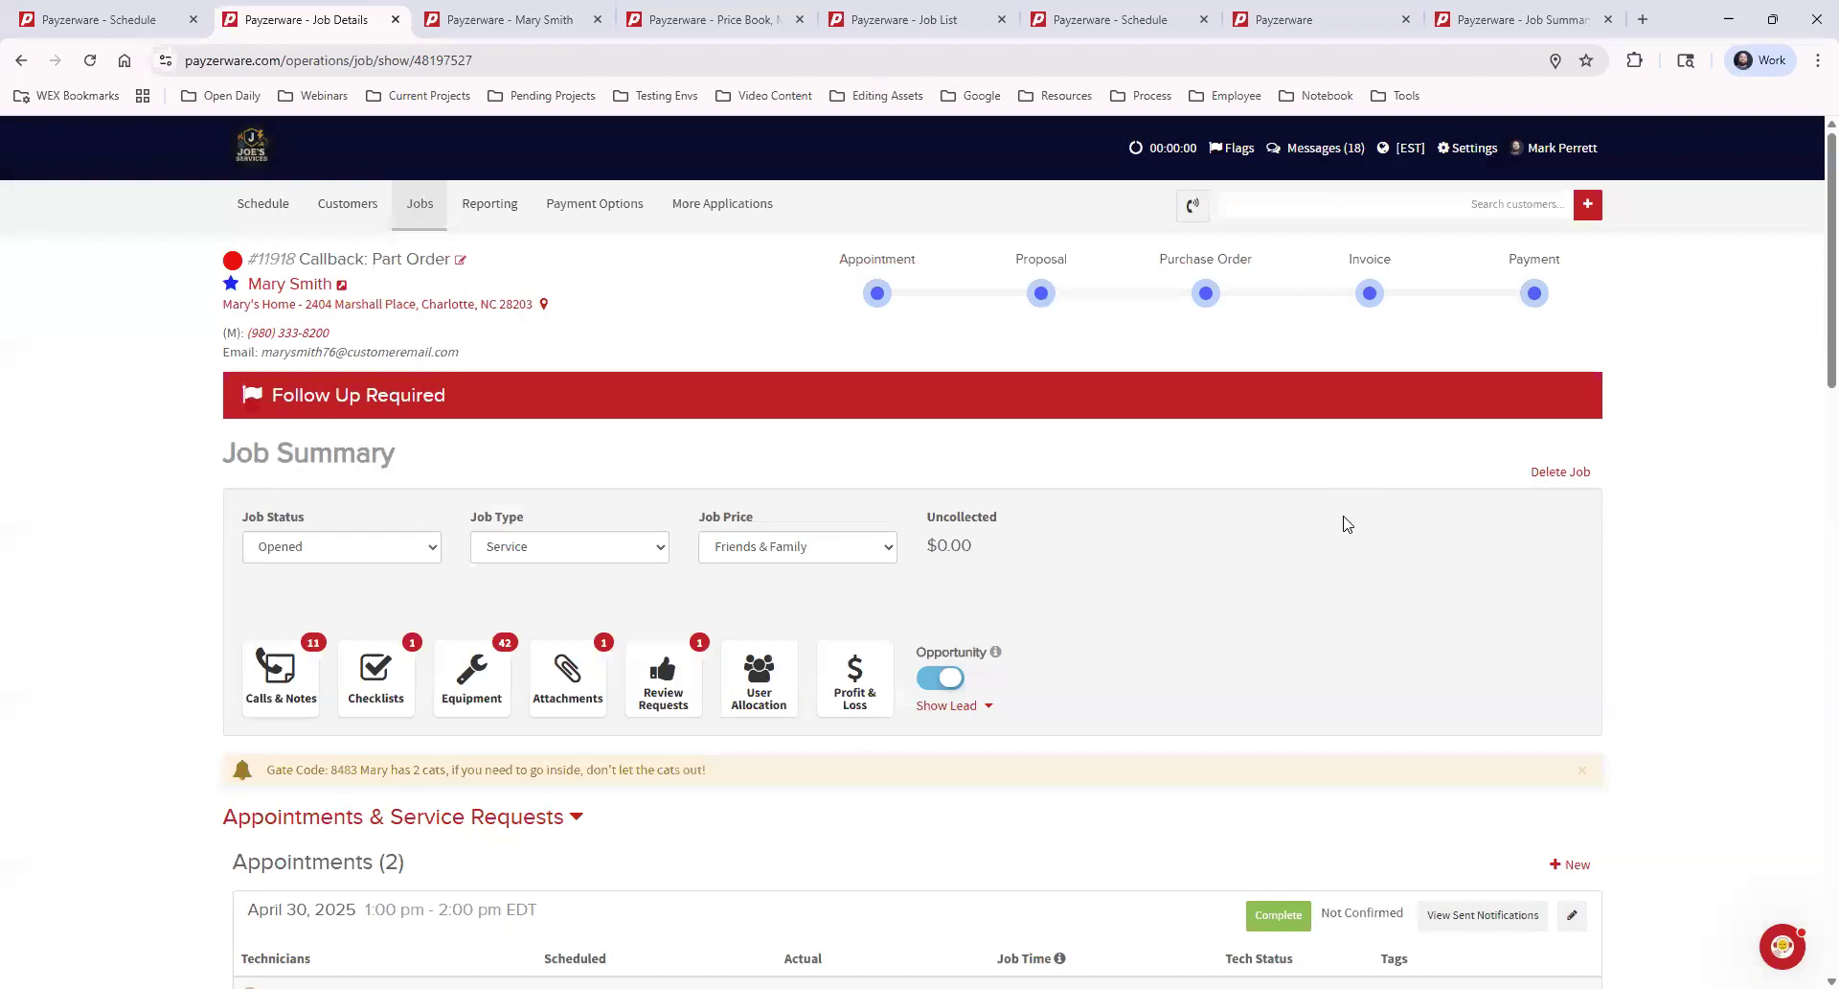
scroll(1428, 623, "down", 7)
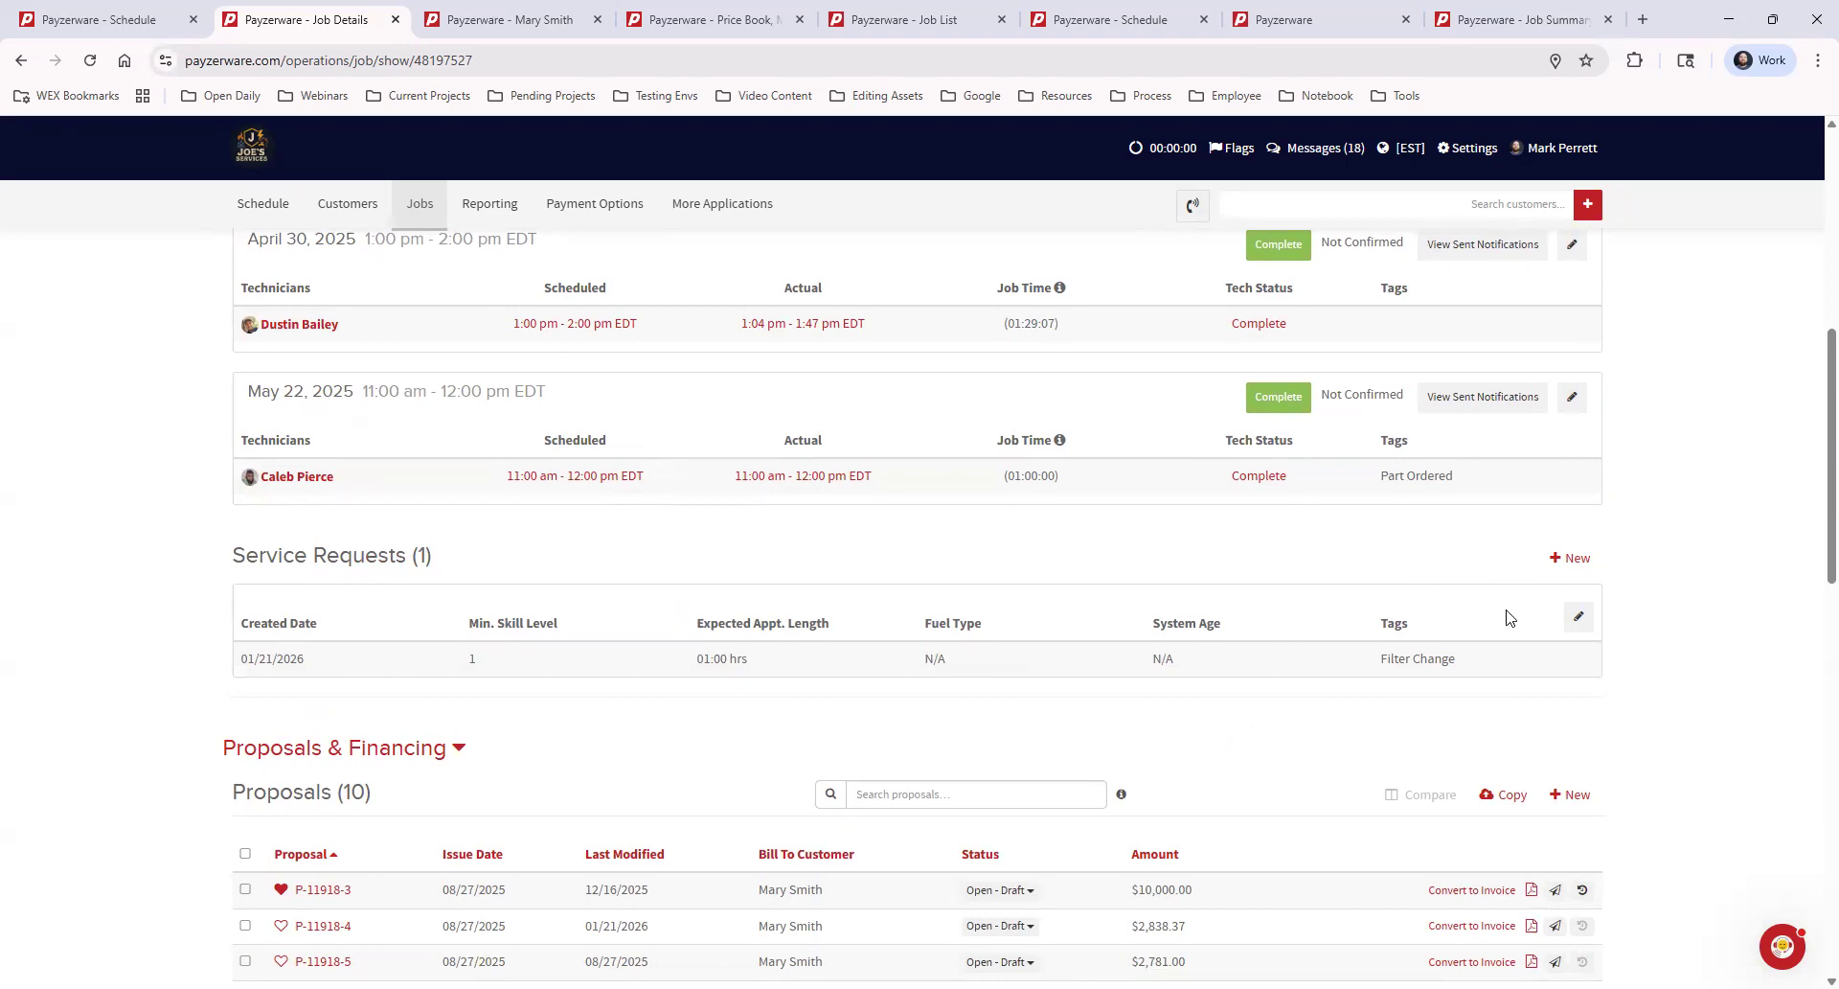
scroll(1532, 746, "up", 3)
scroll(1537, 747, "up", 4)
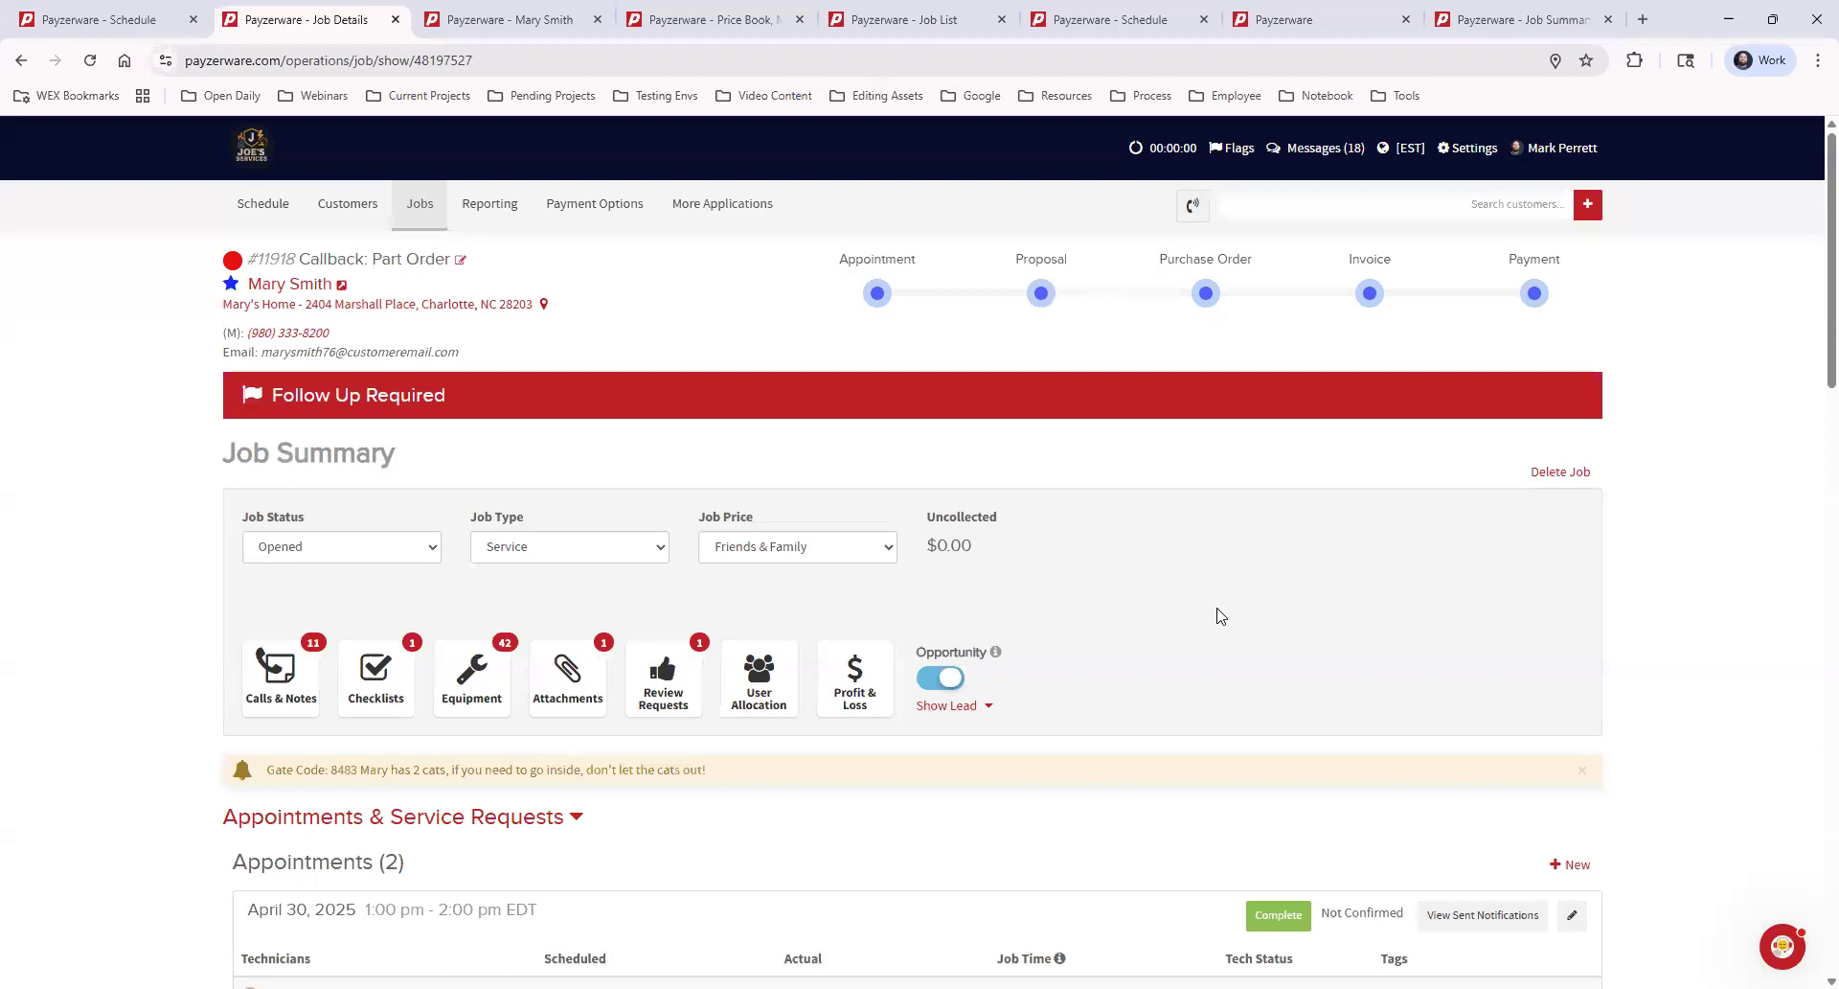
Mark the job's follow-up flag as complete and save it
left_click(1016, 394)
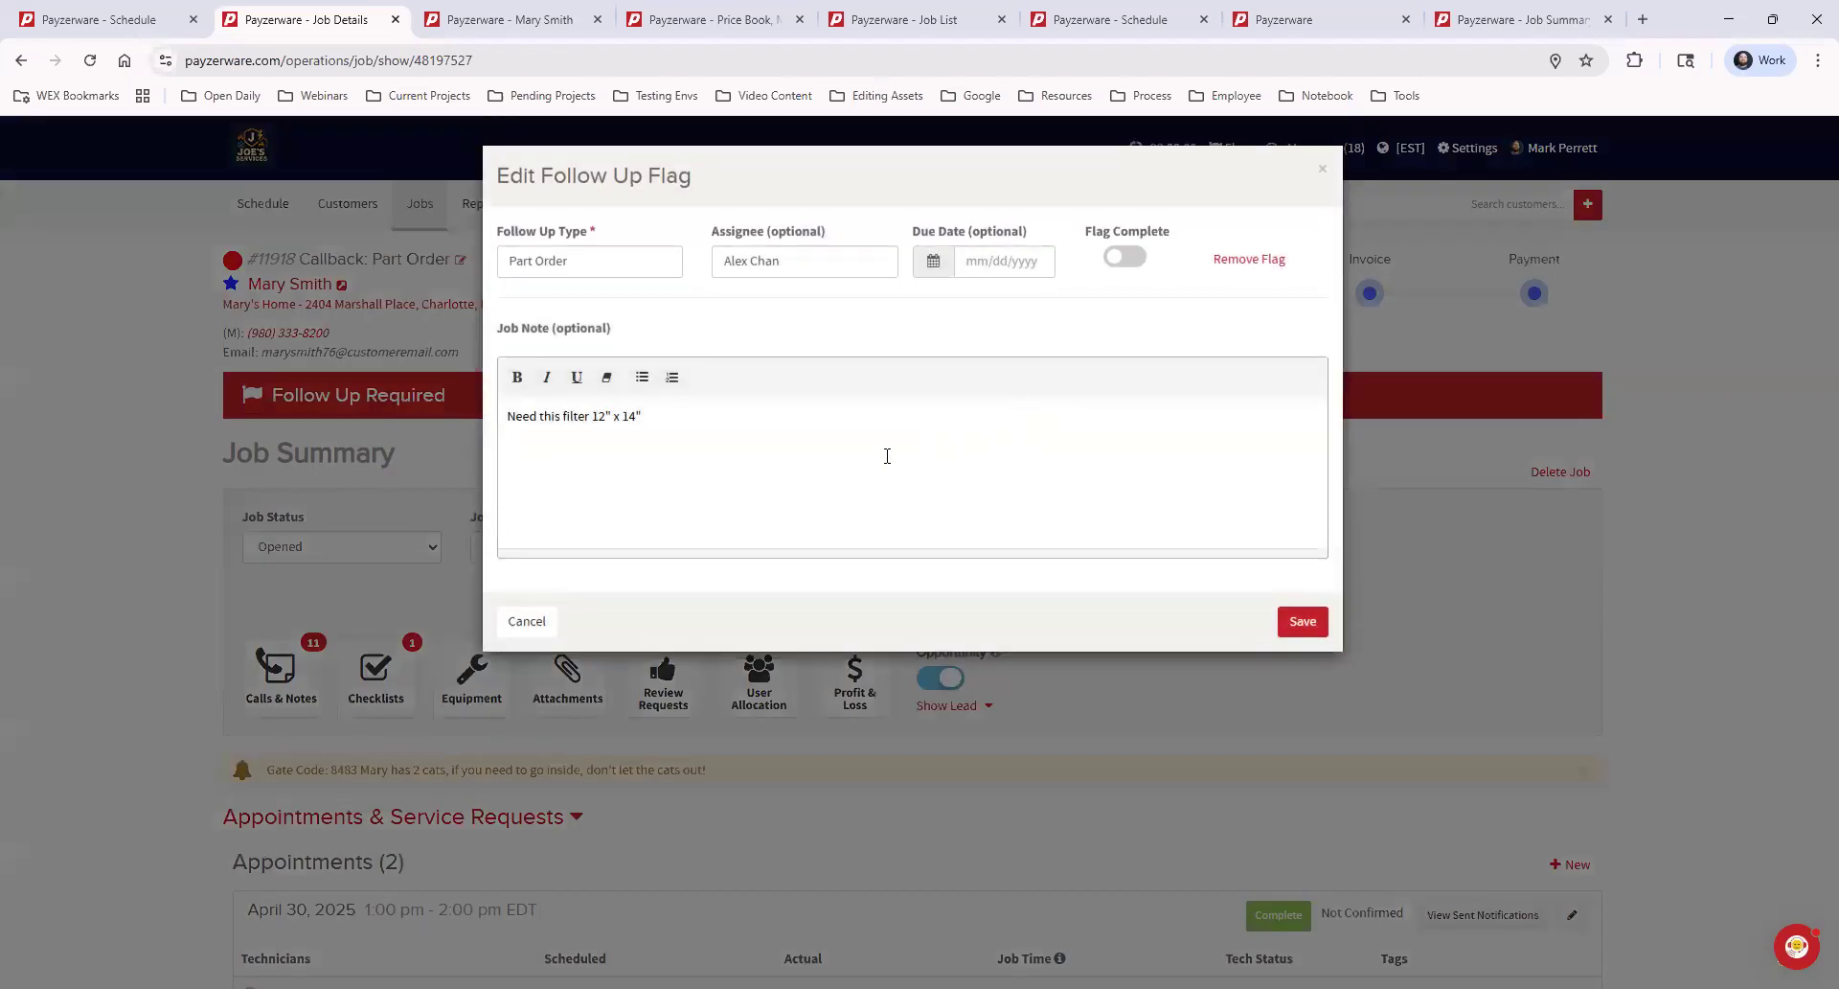
left_click(1125, 256)
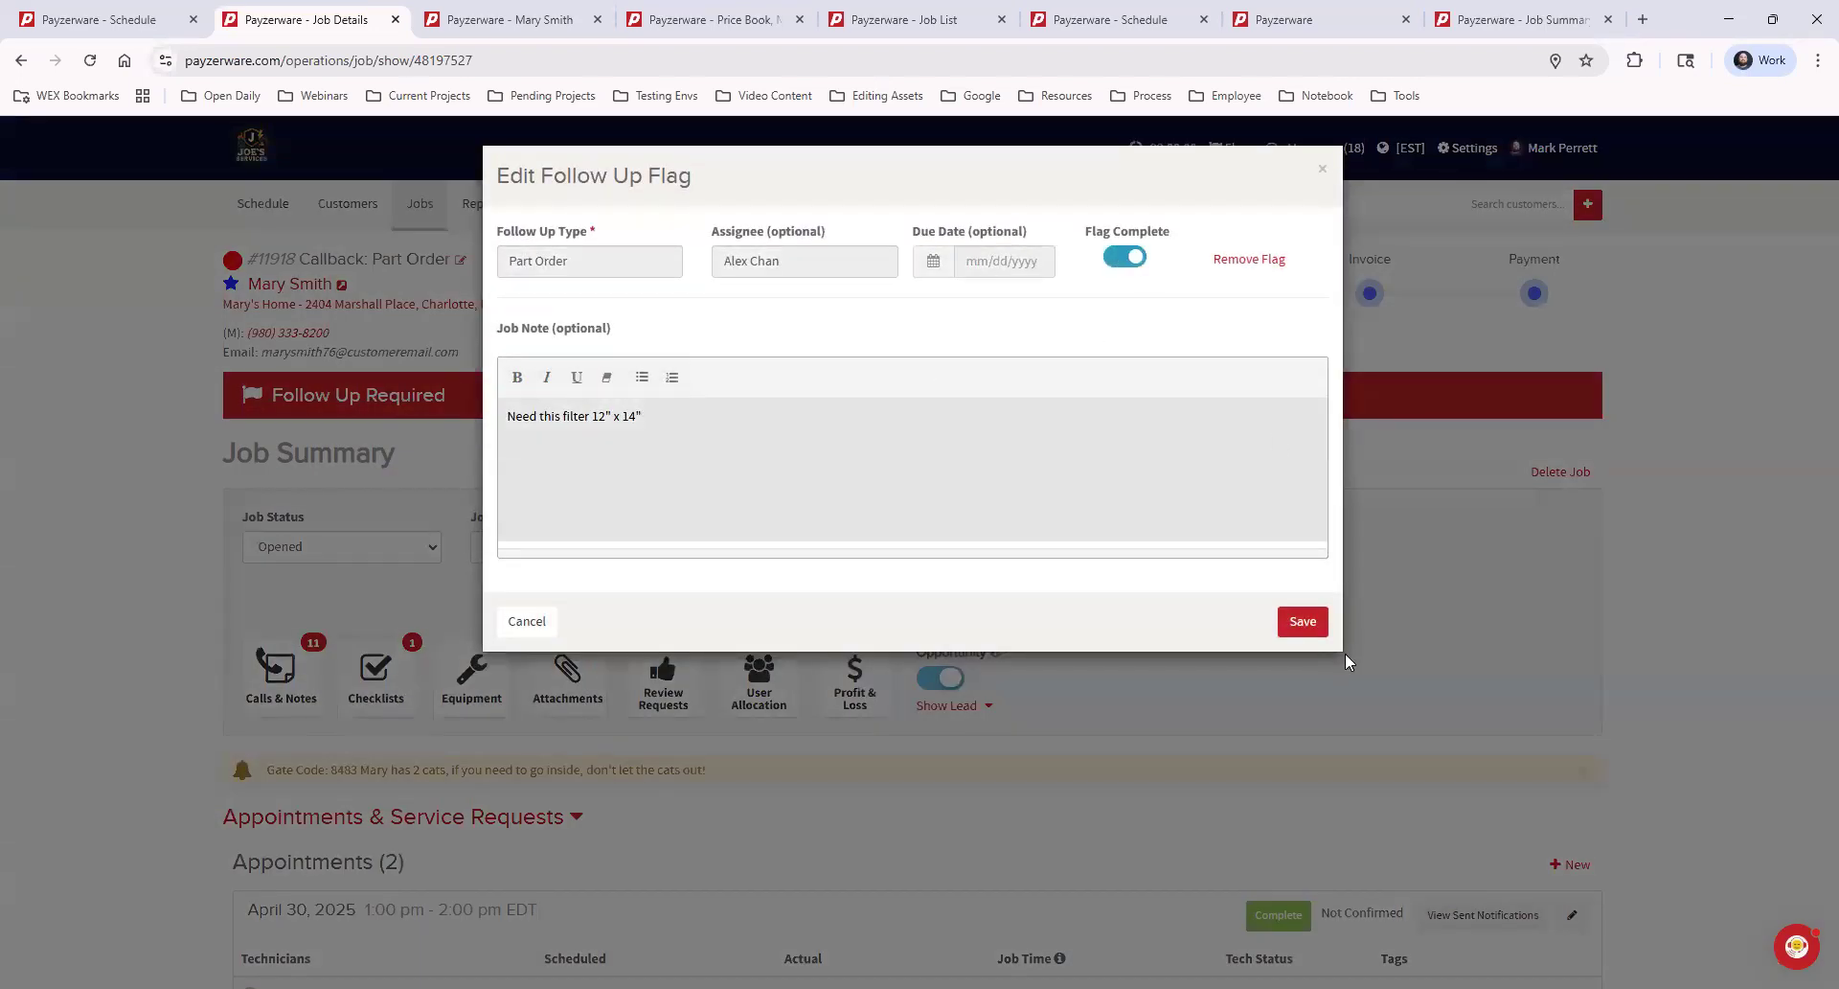
left_click(1299, 622)
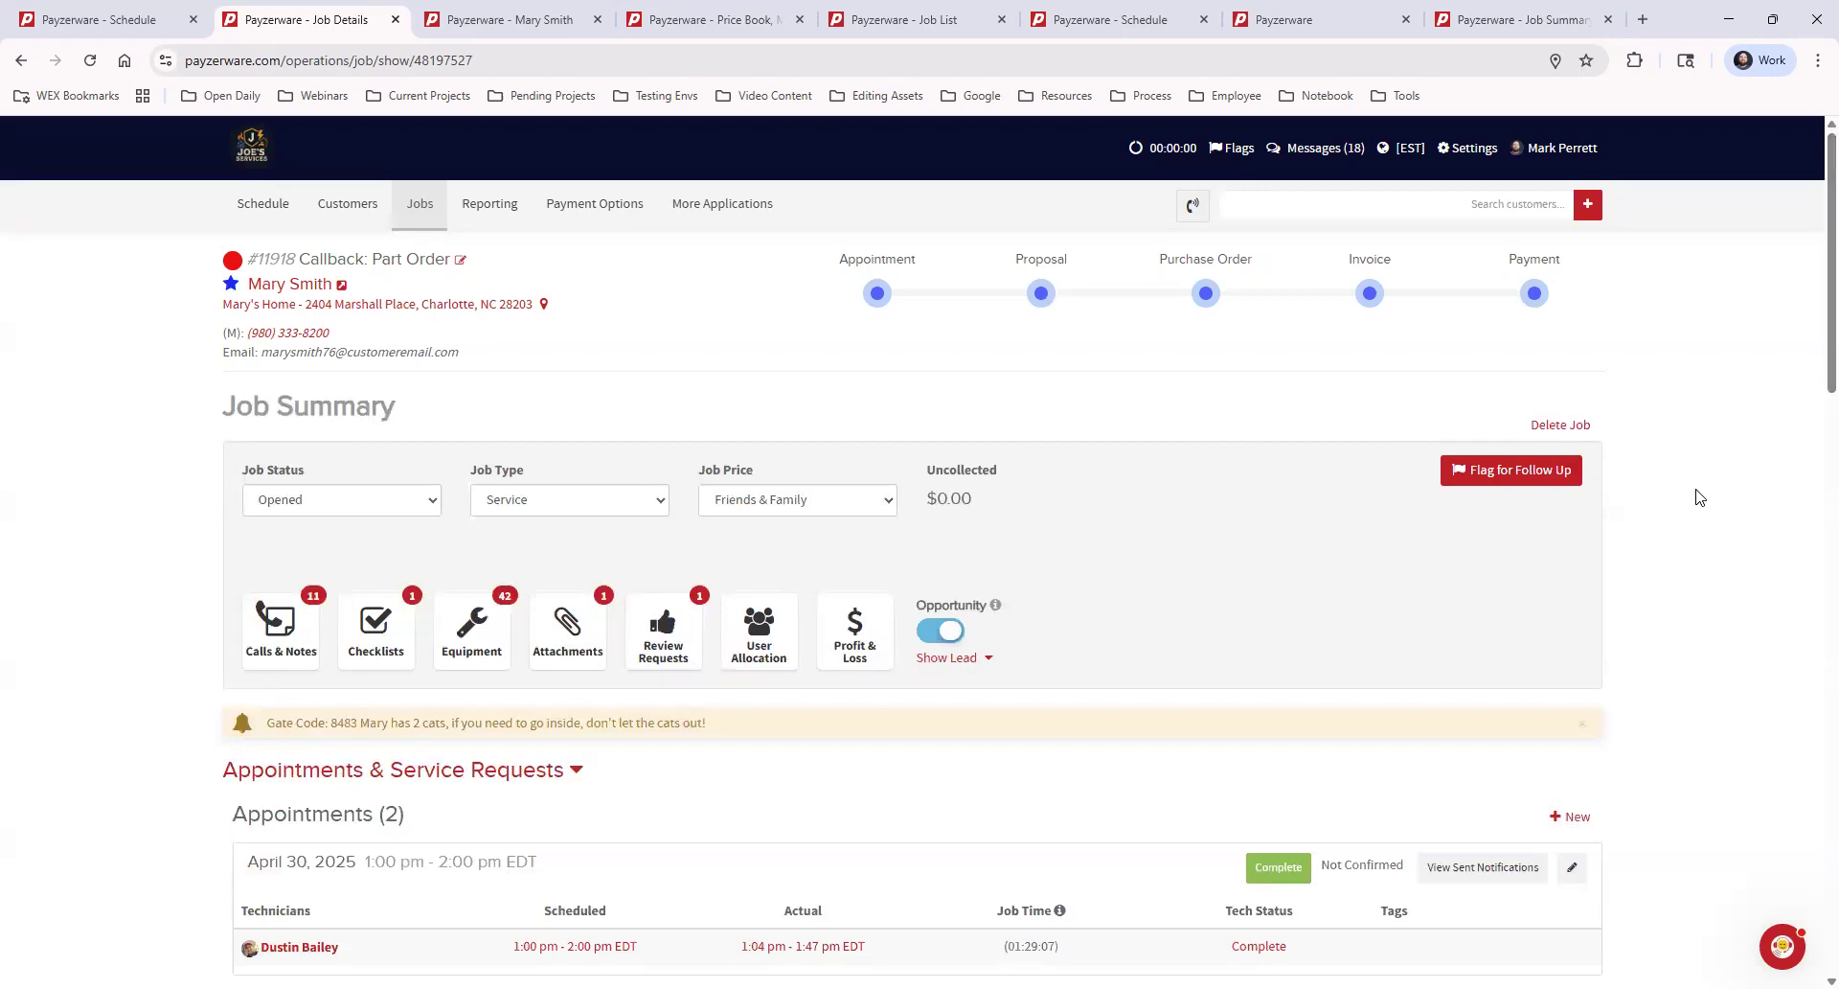
Open the Job List in a separate browser tab and look through its jobs and follow-up flags
left_click(415, 213)
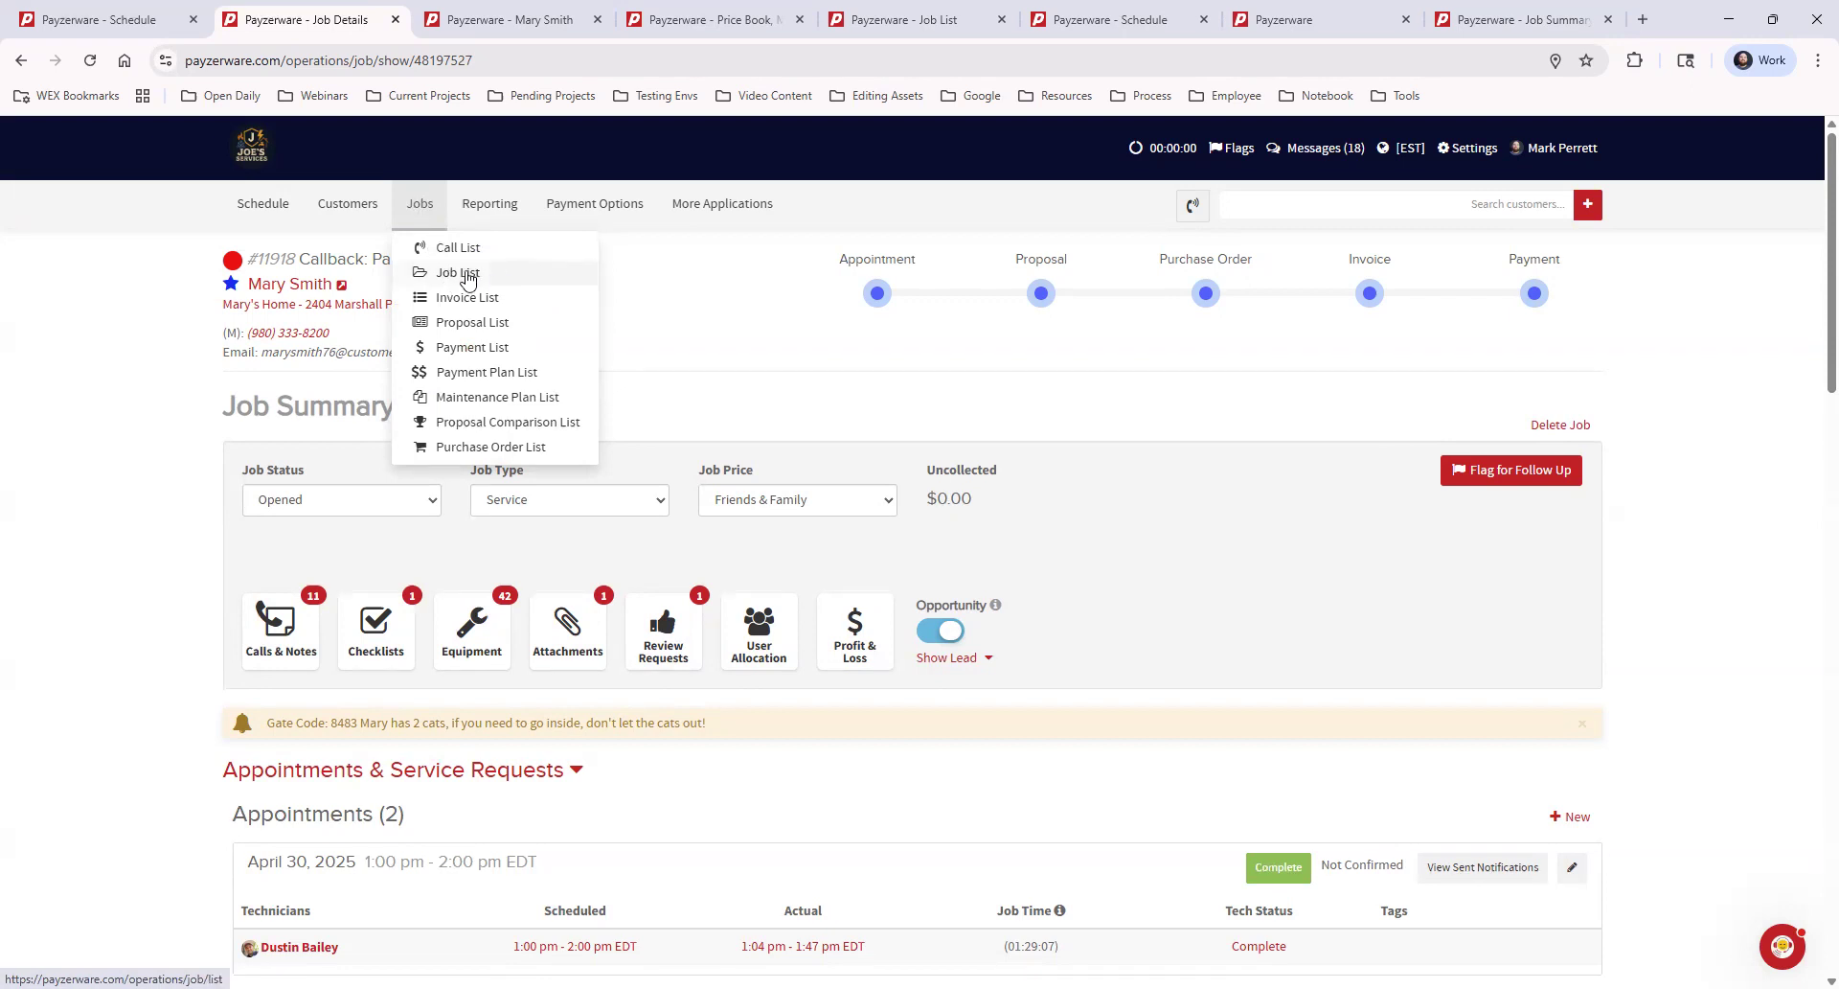
middle_click(540, 276)
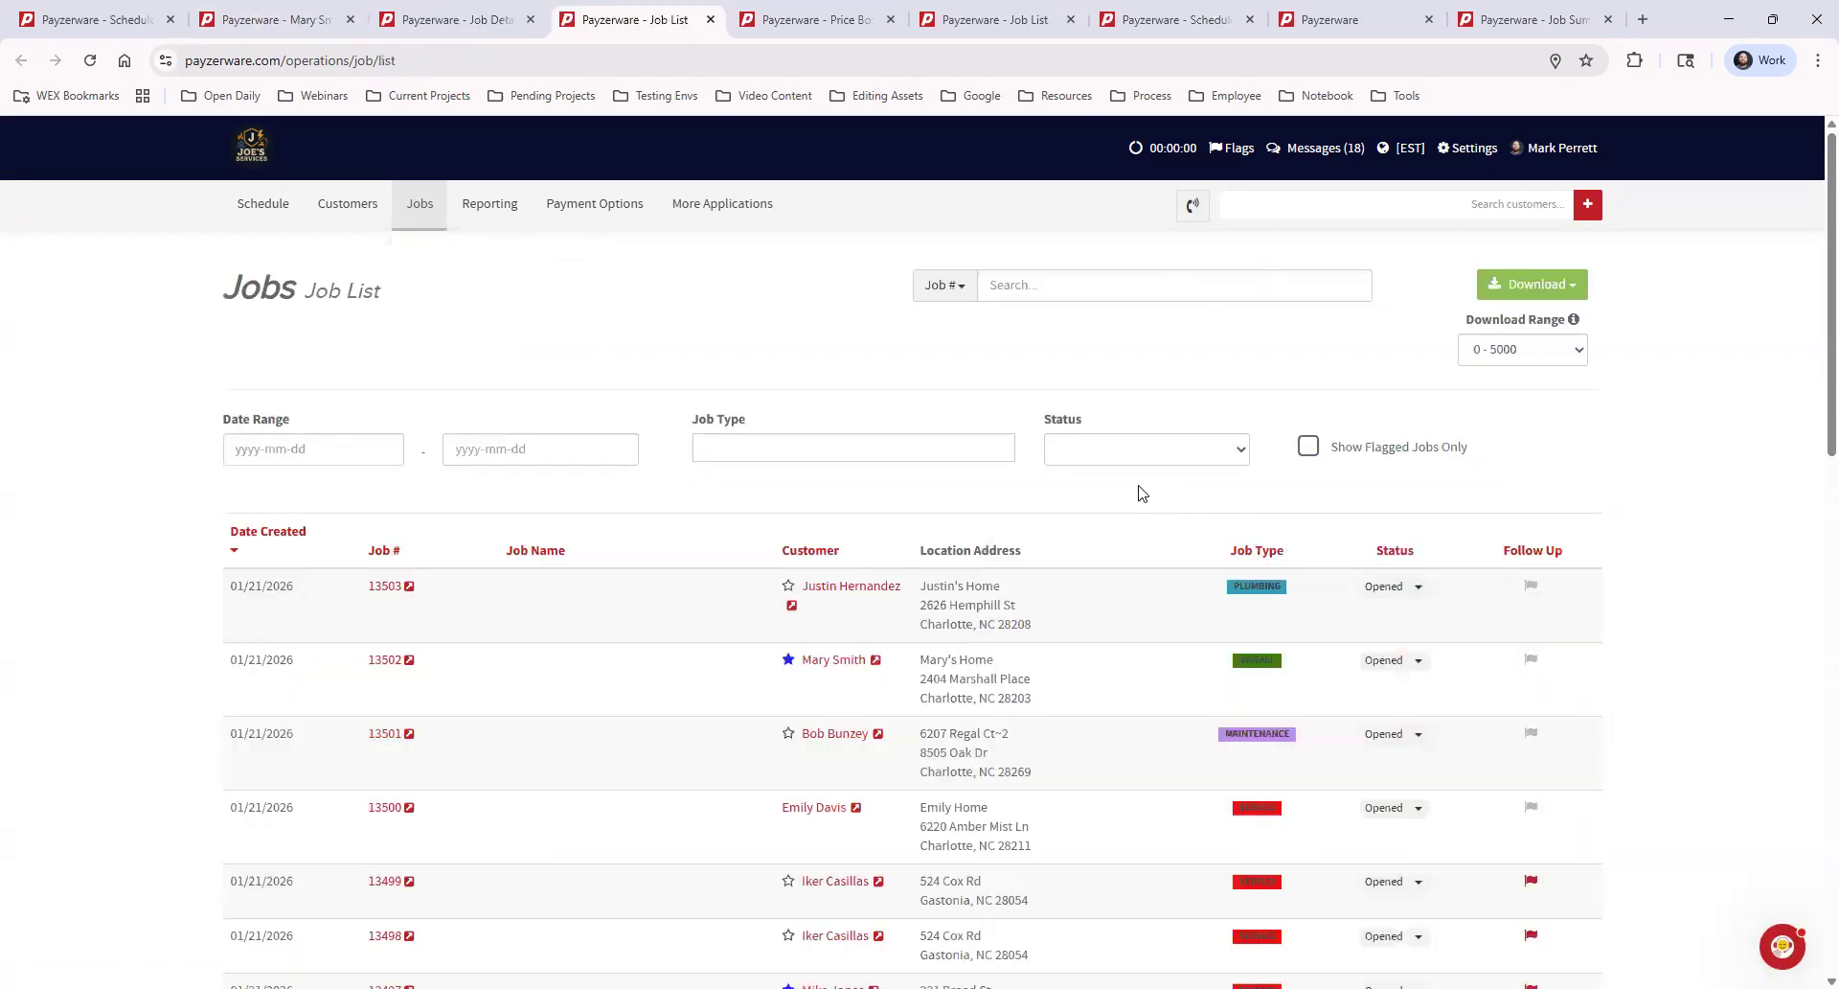
scroll(1140, 498, "down", 7)
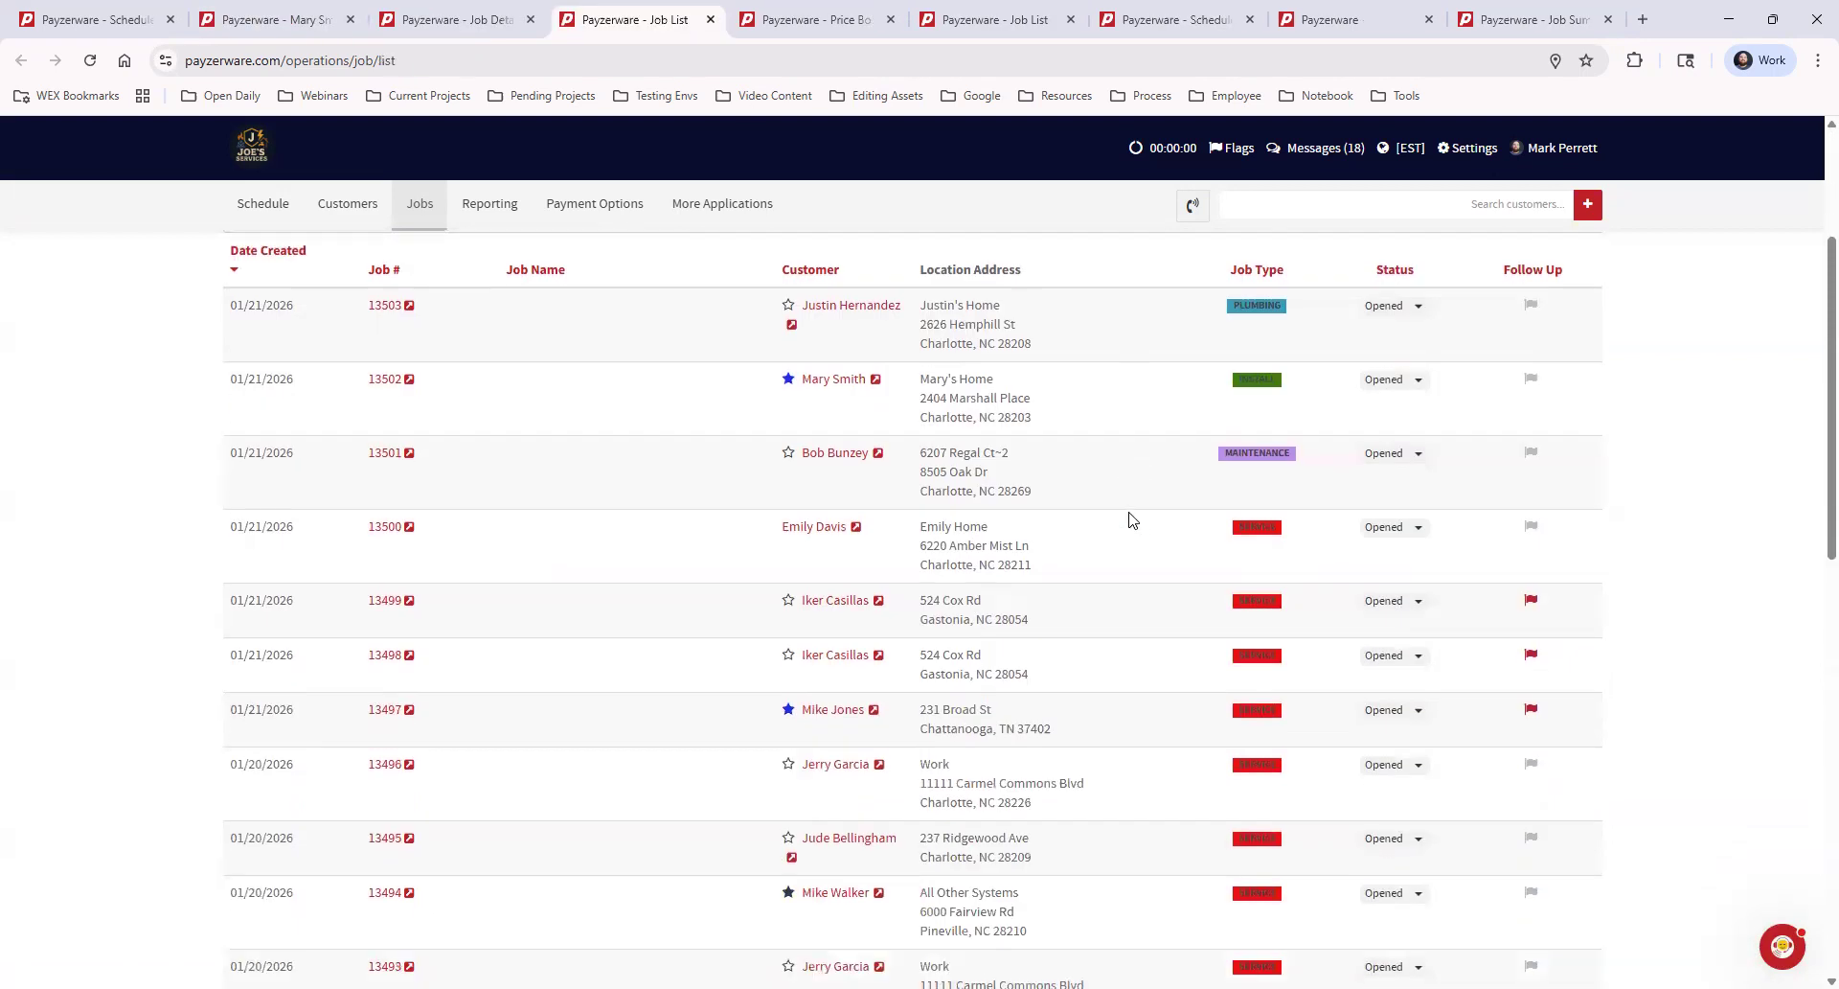
scroll(1140, 548, "down", 4)
scroll(1140, 548, "up", 11)
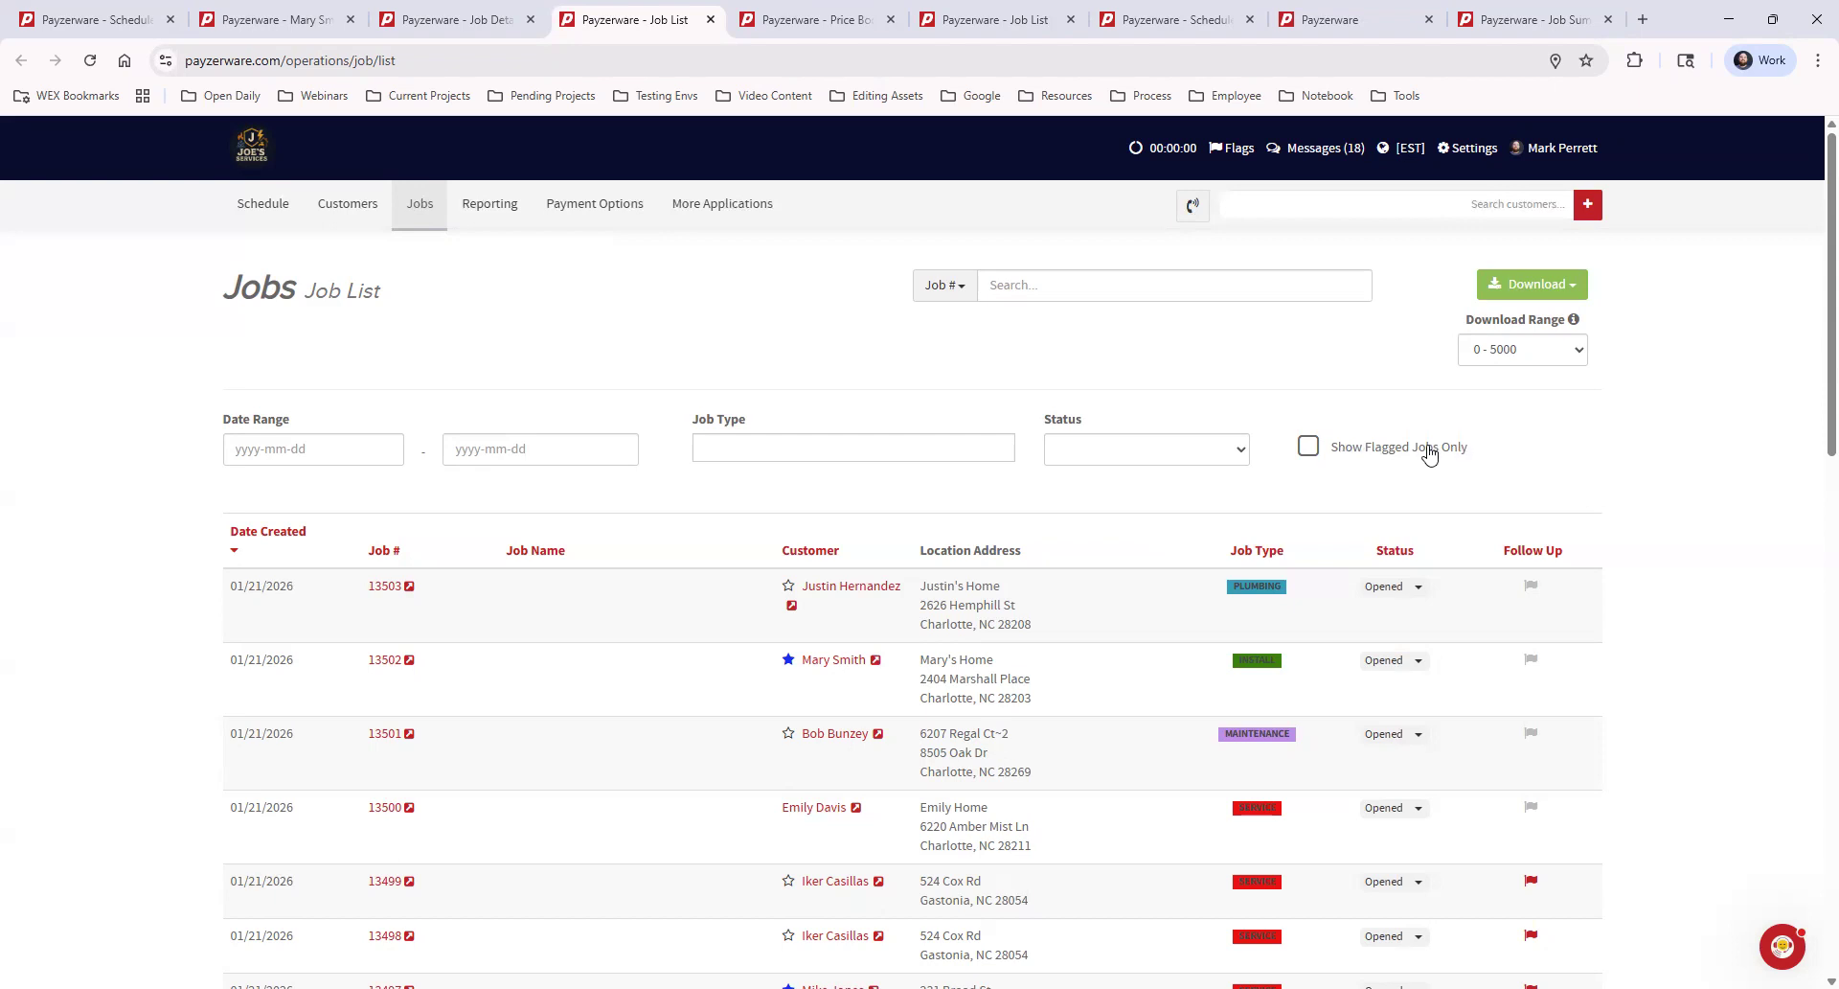
Show only flagged jobs, view the first listed job's follow-up flag details, and close them without changes
left_click(1309, 446)
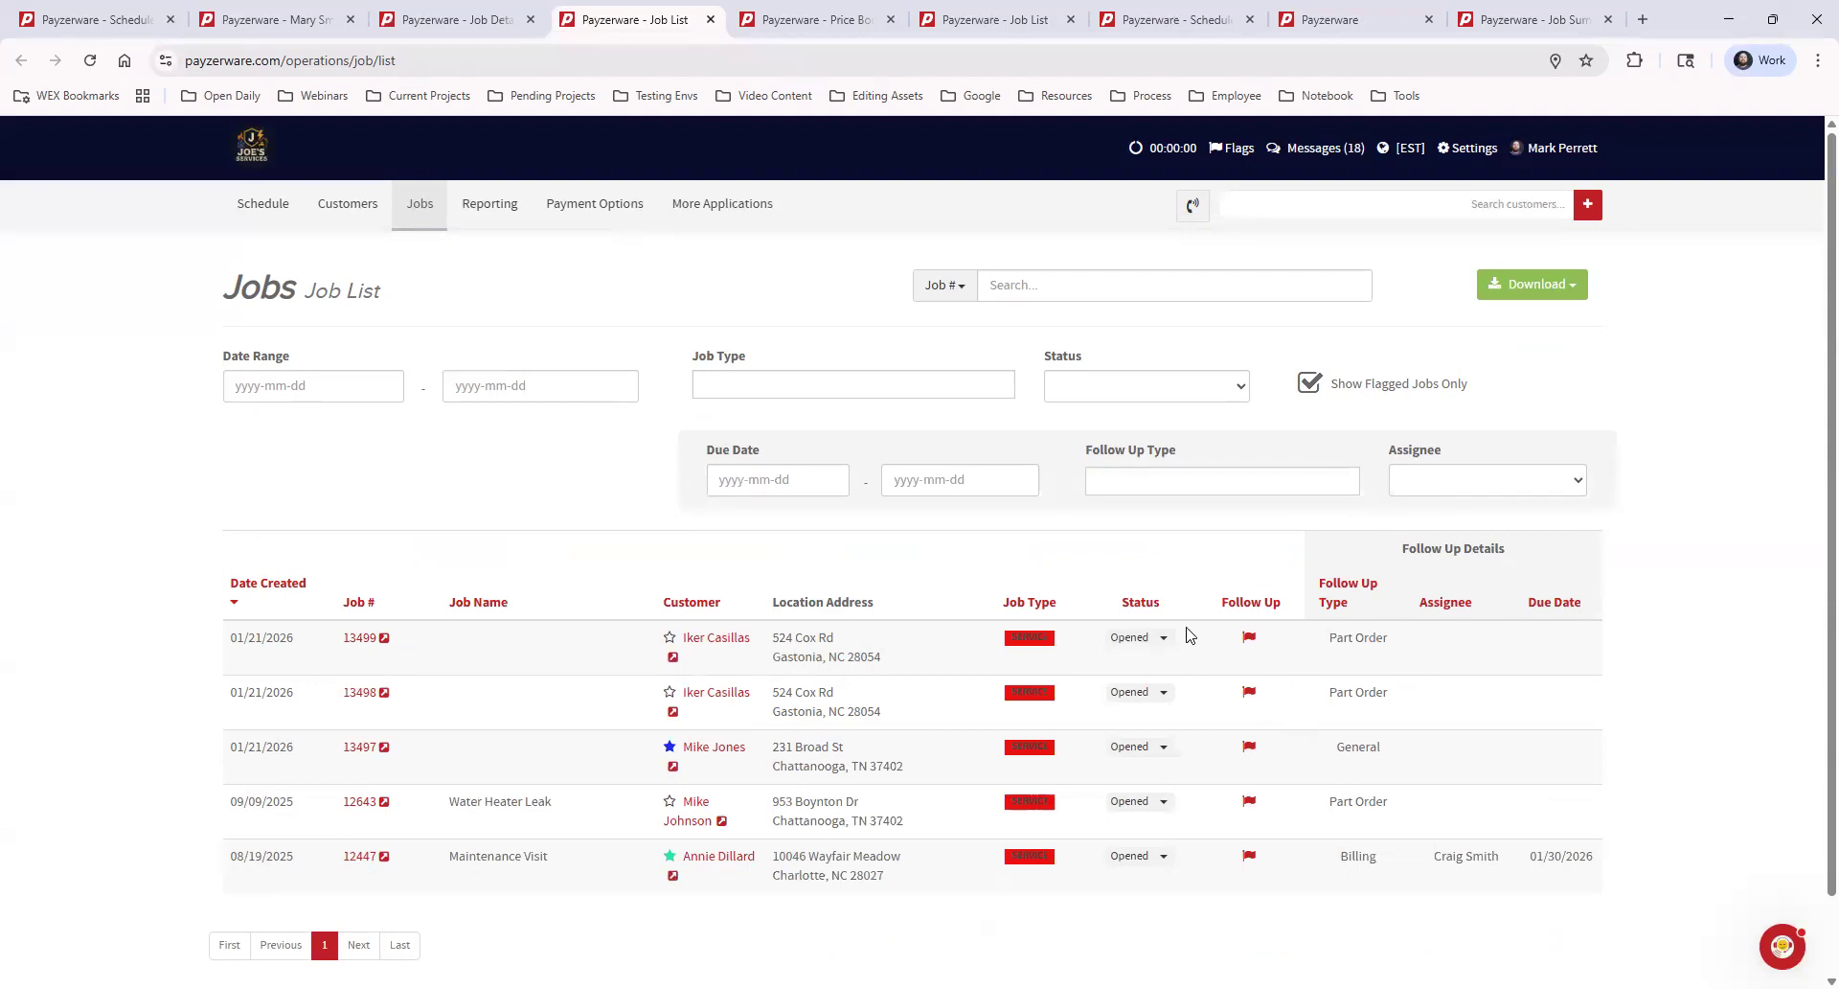
left_click(1251, 640)
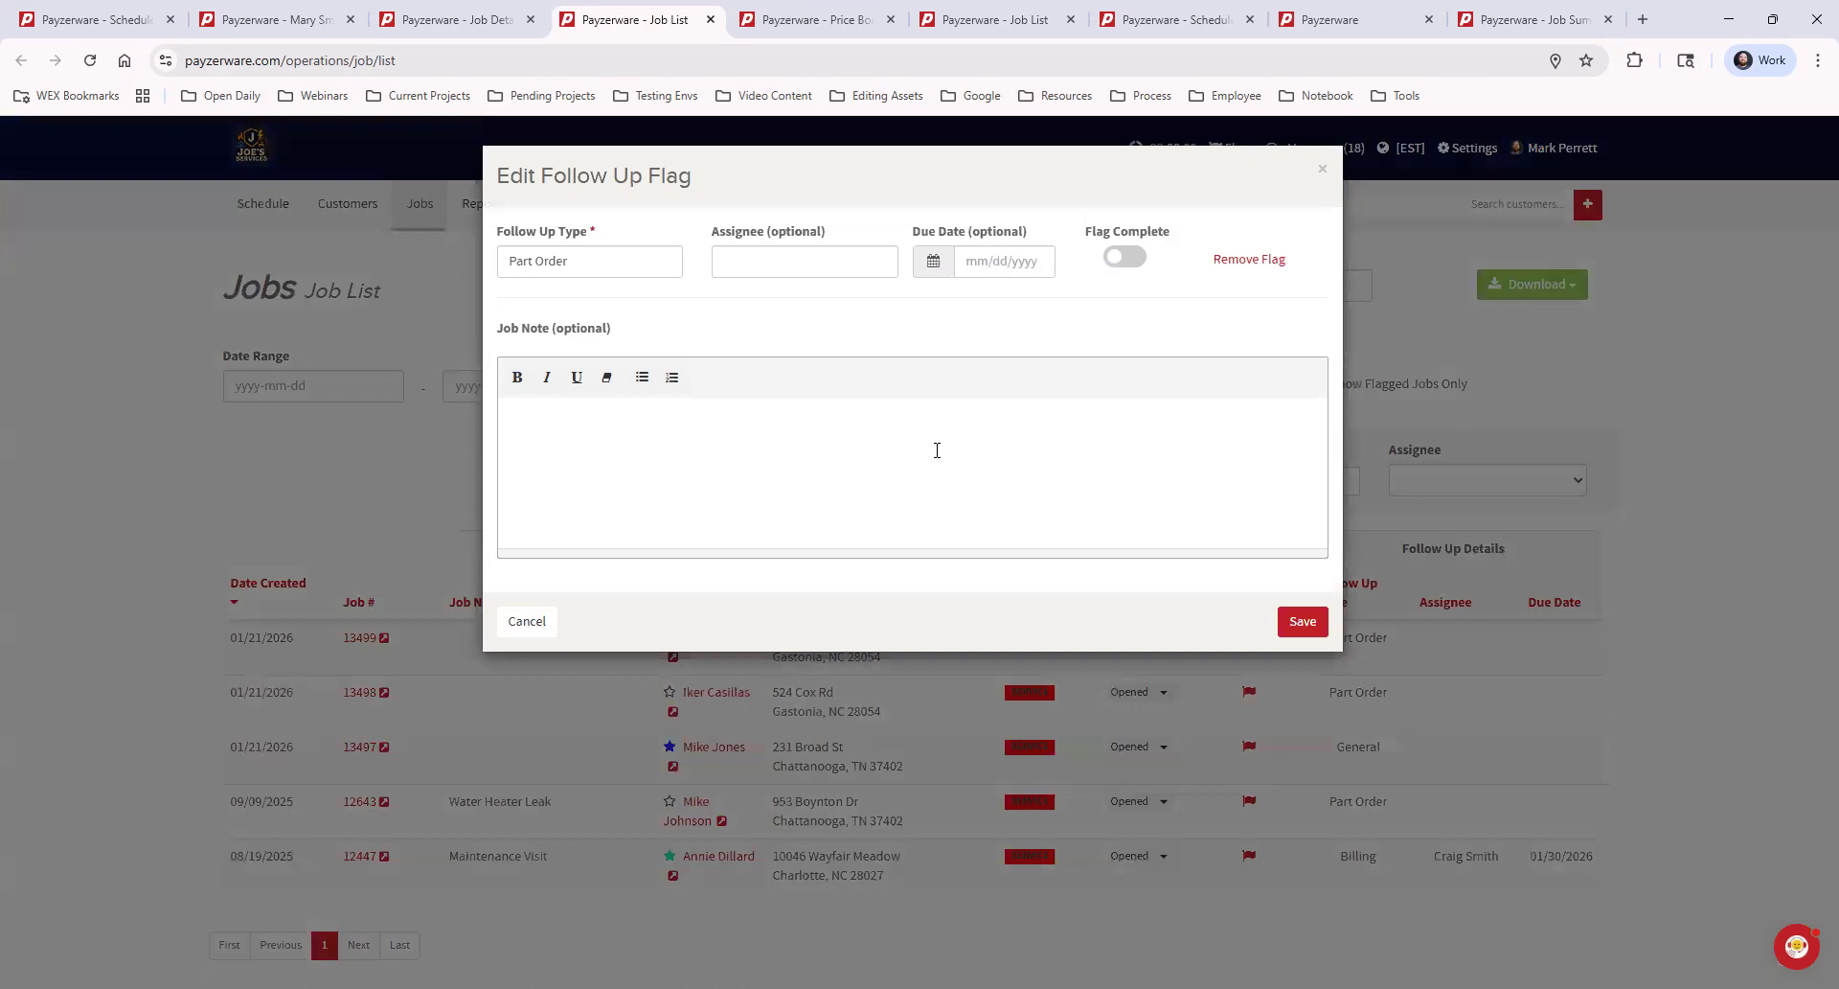
left_click(1322, 170)
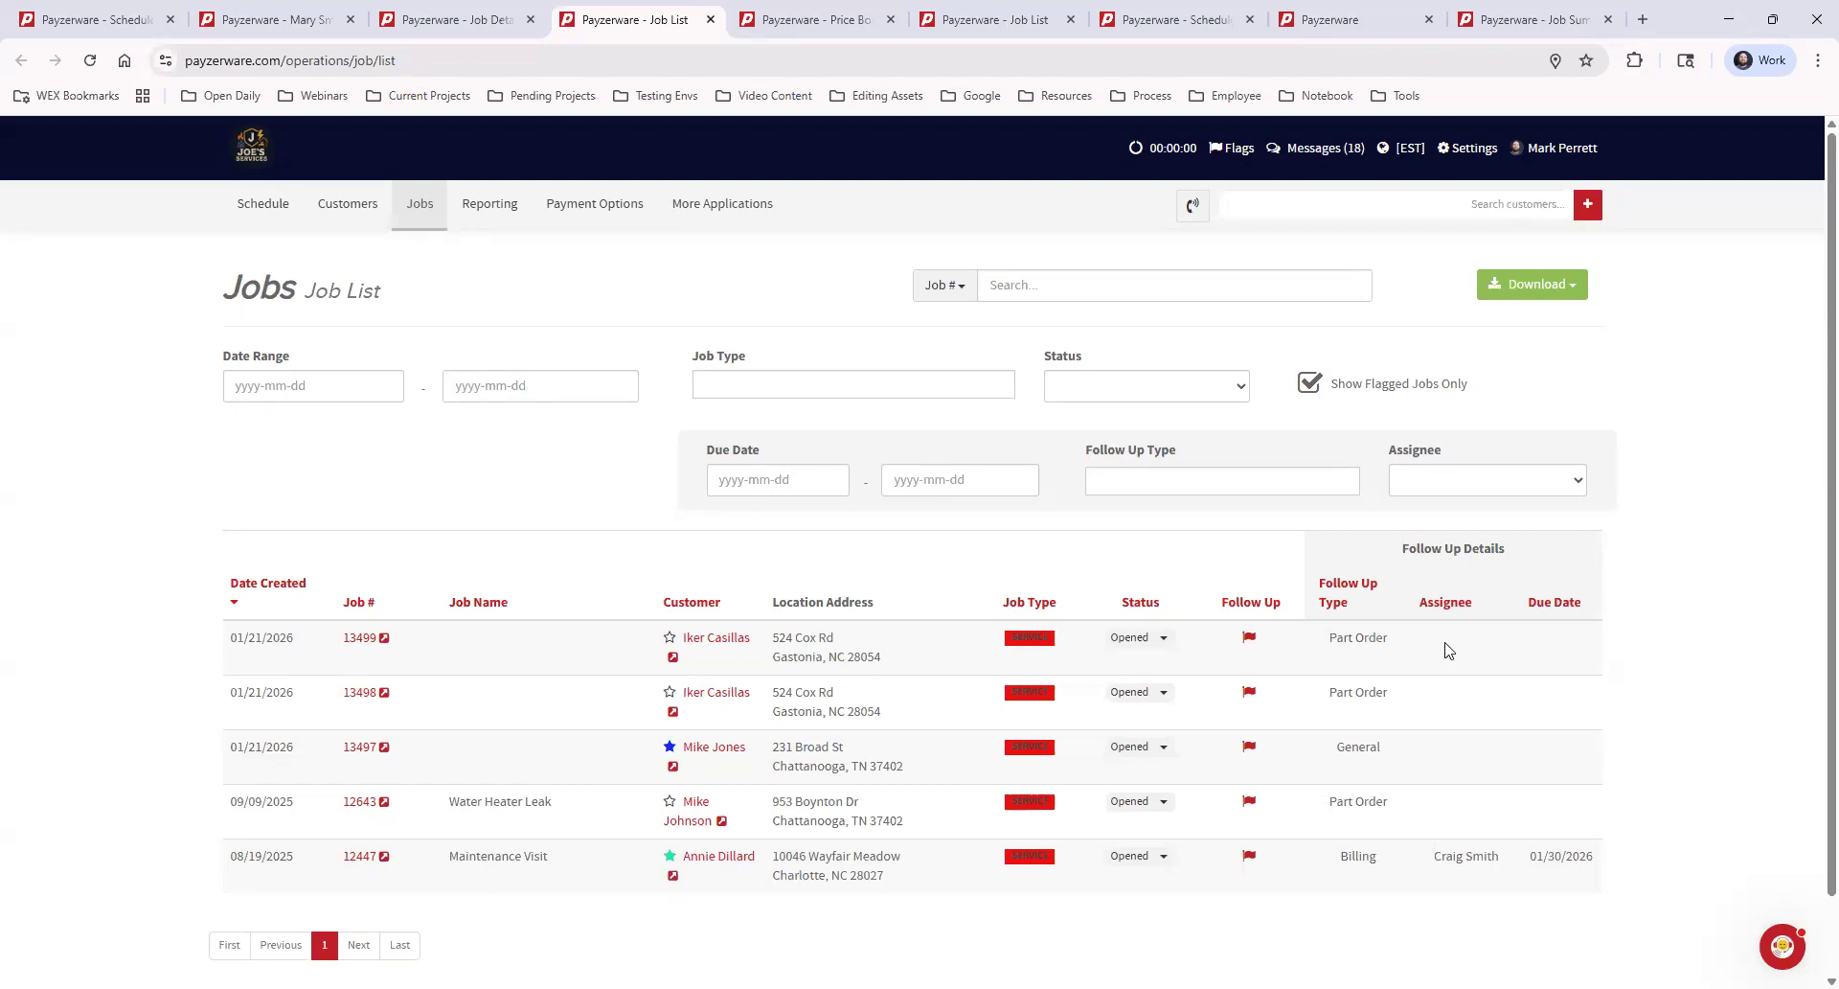
Filter the flagged jobs by several assignees in turn, and turn off the flagged-only filter
left_click(1444, 485)
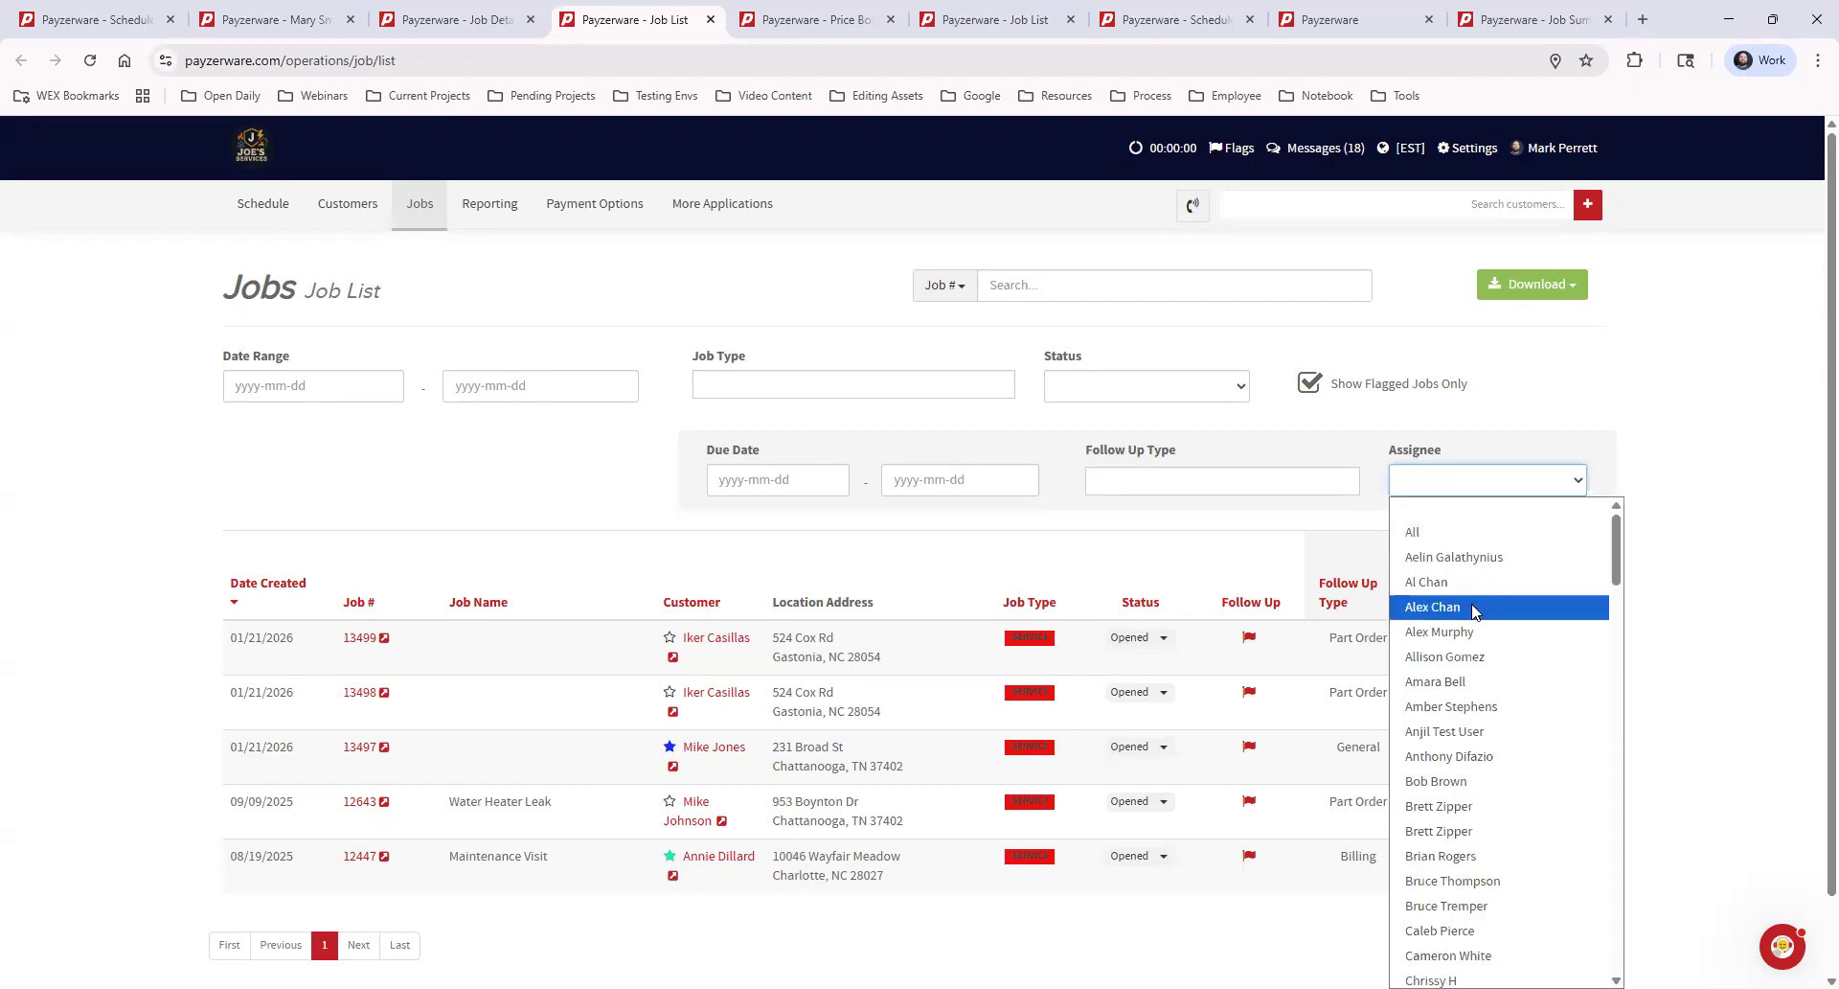
left_click(1472, 607)
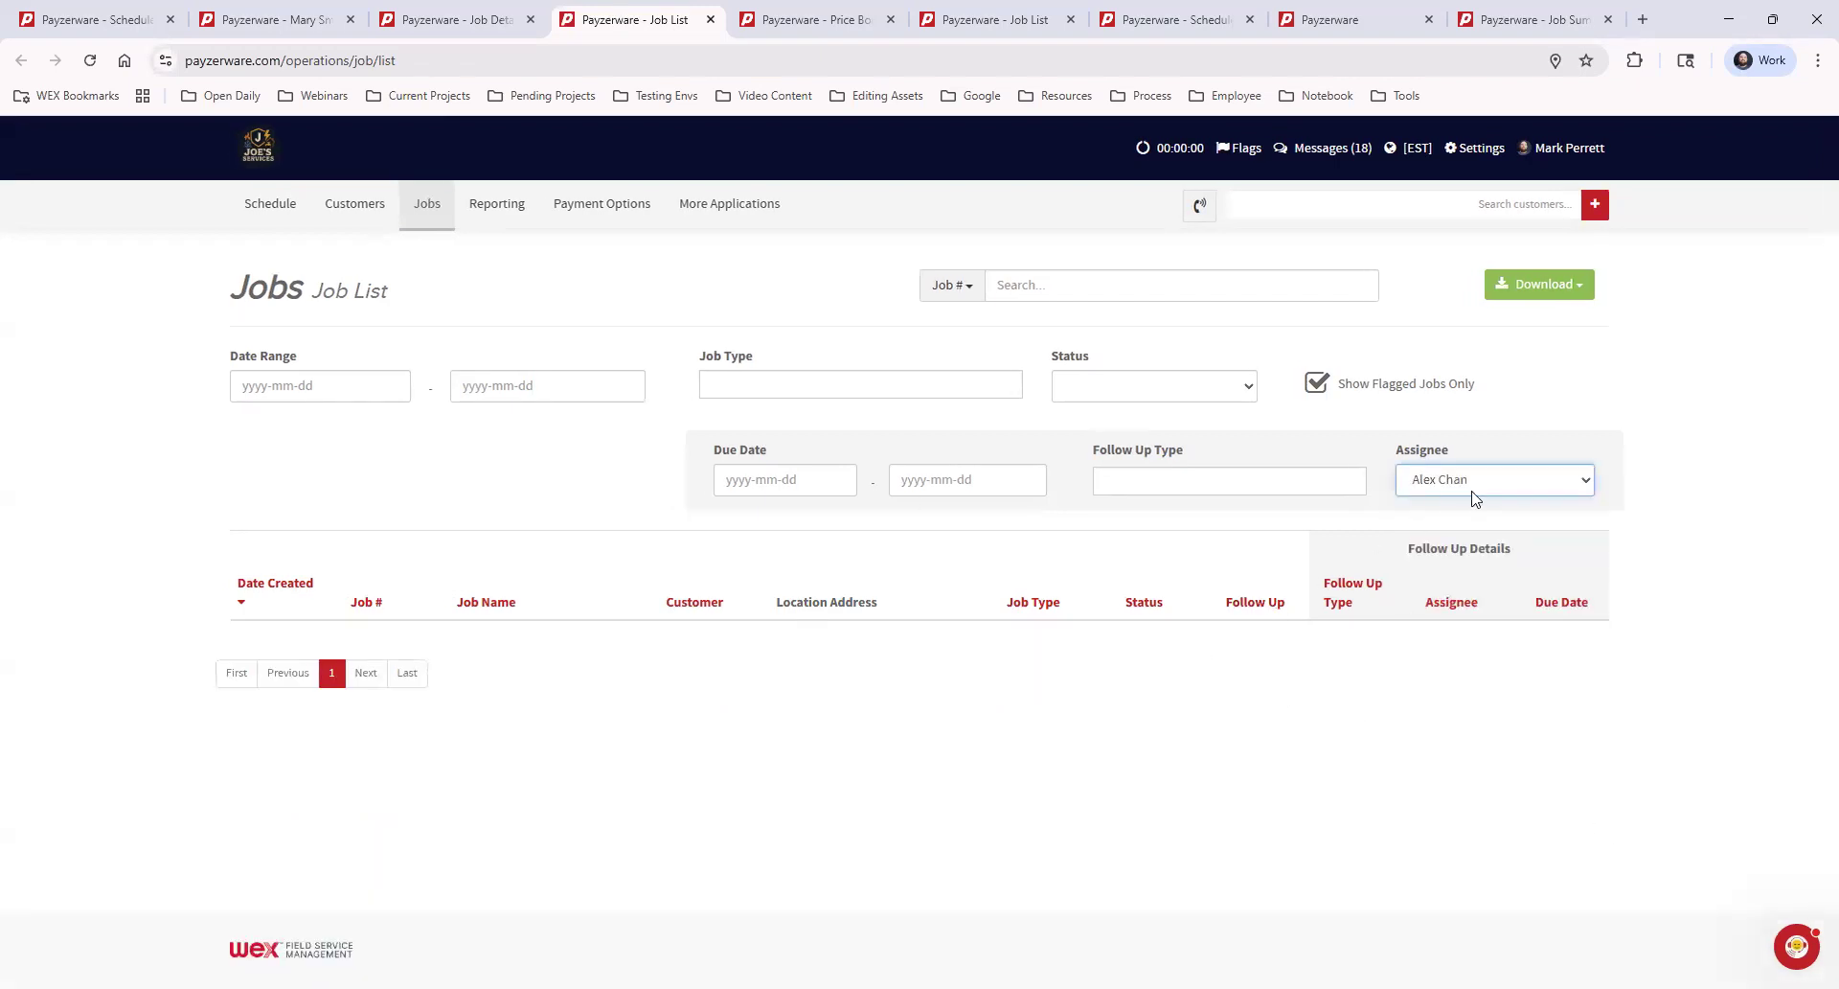
left_click(1507, 482)
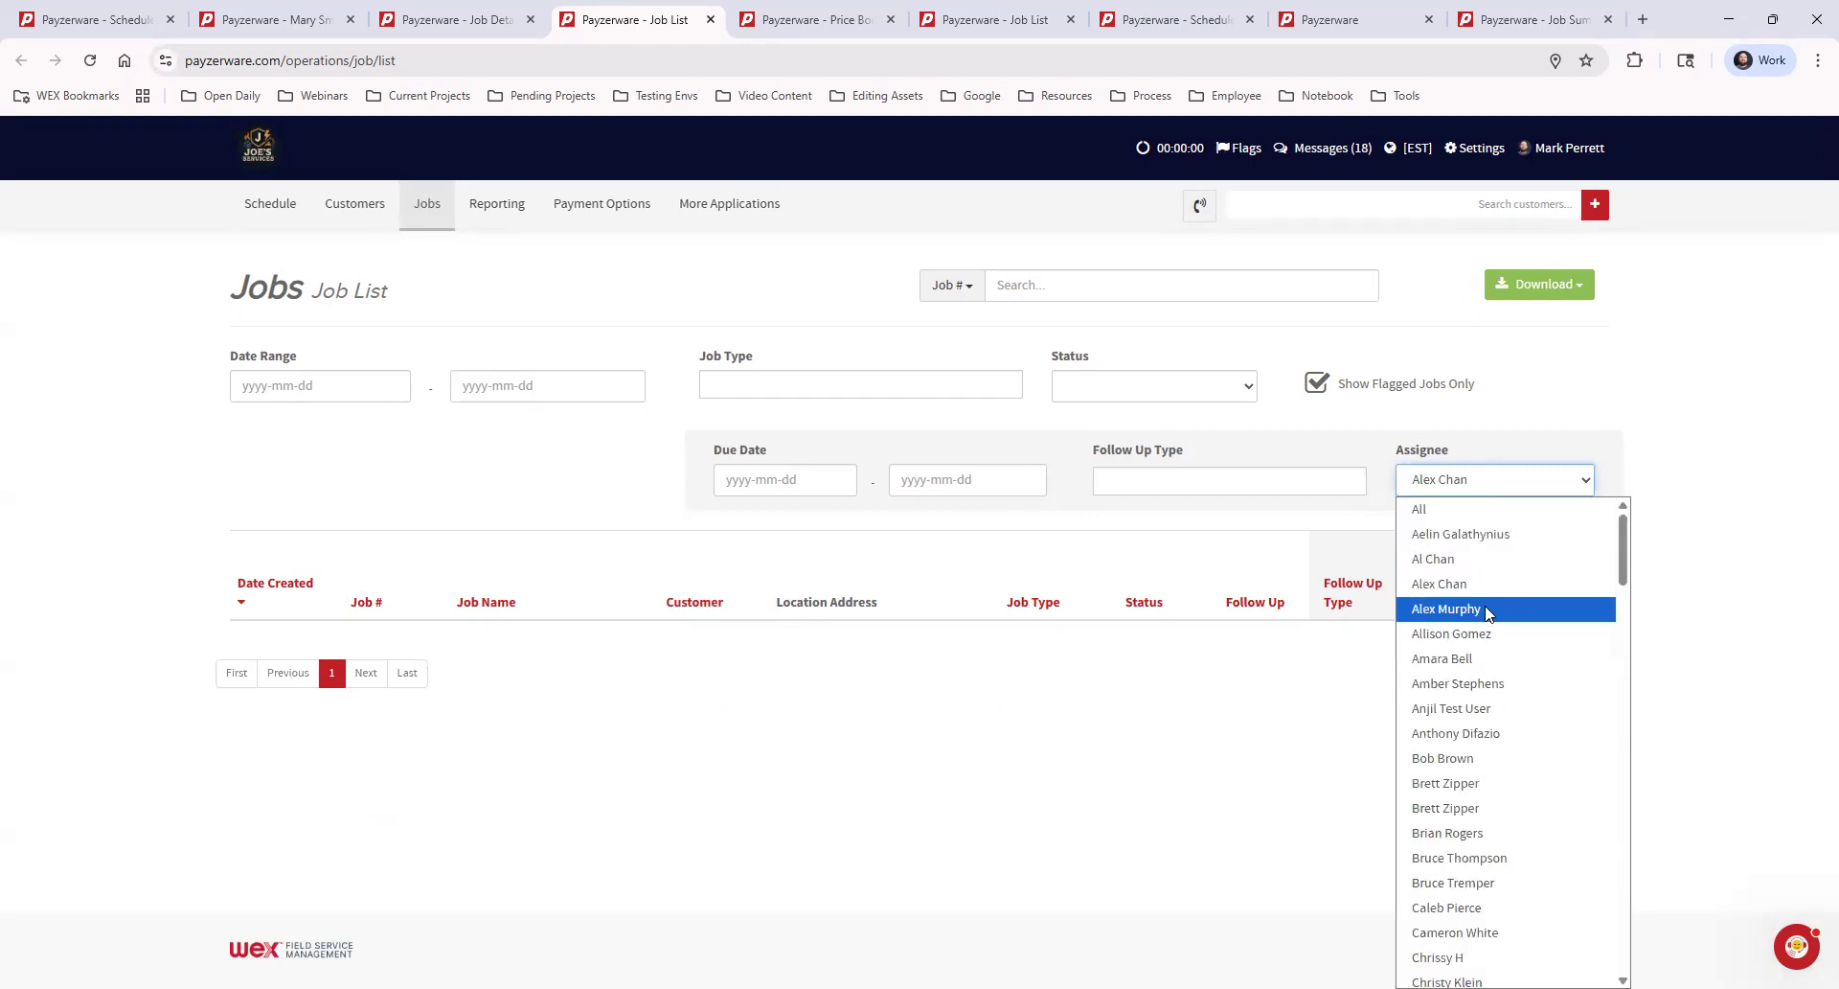
left_click(1490, 610)
left_click(1495, 479)
left_click(1437, 558)
left_click(1466, 480)
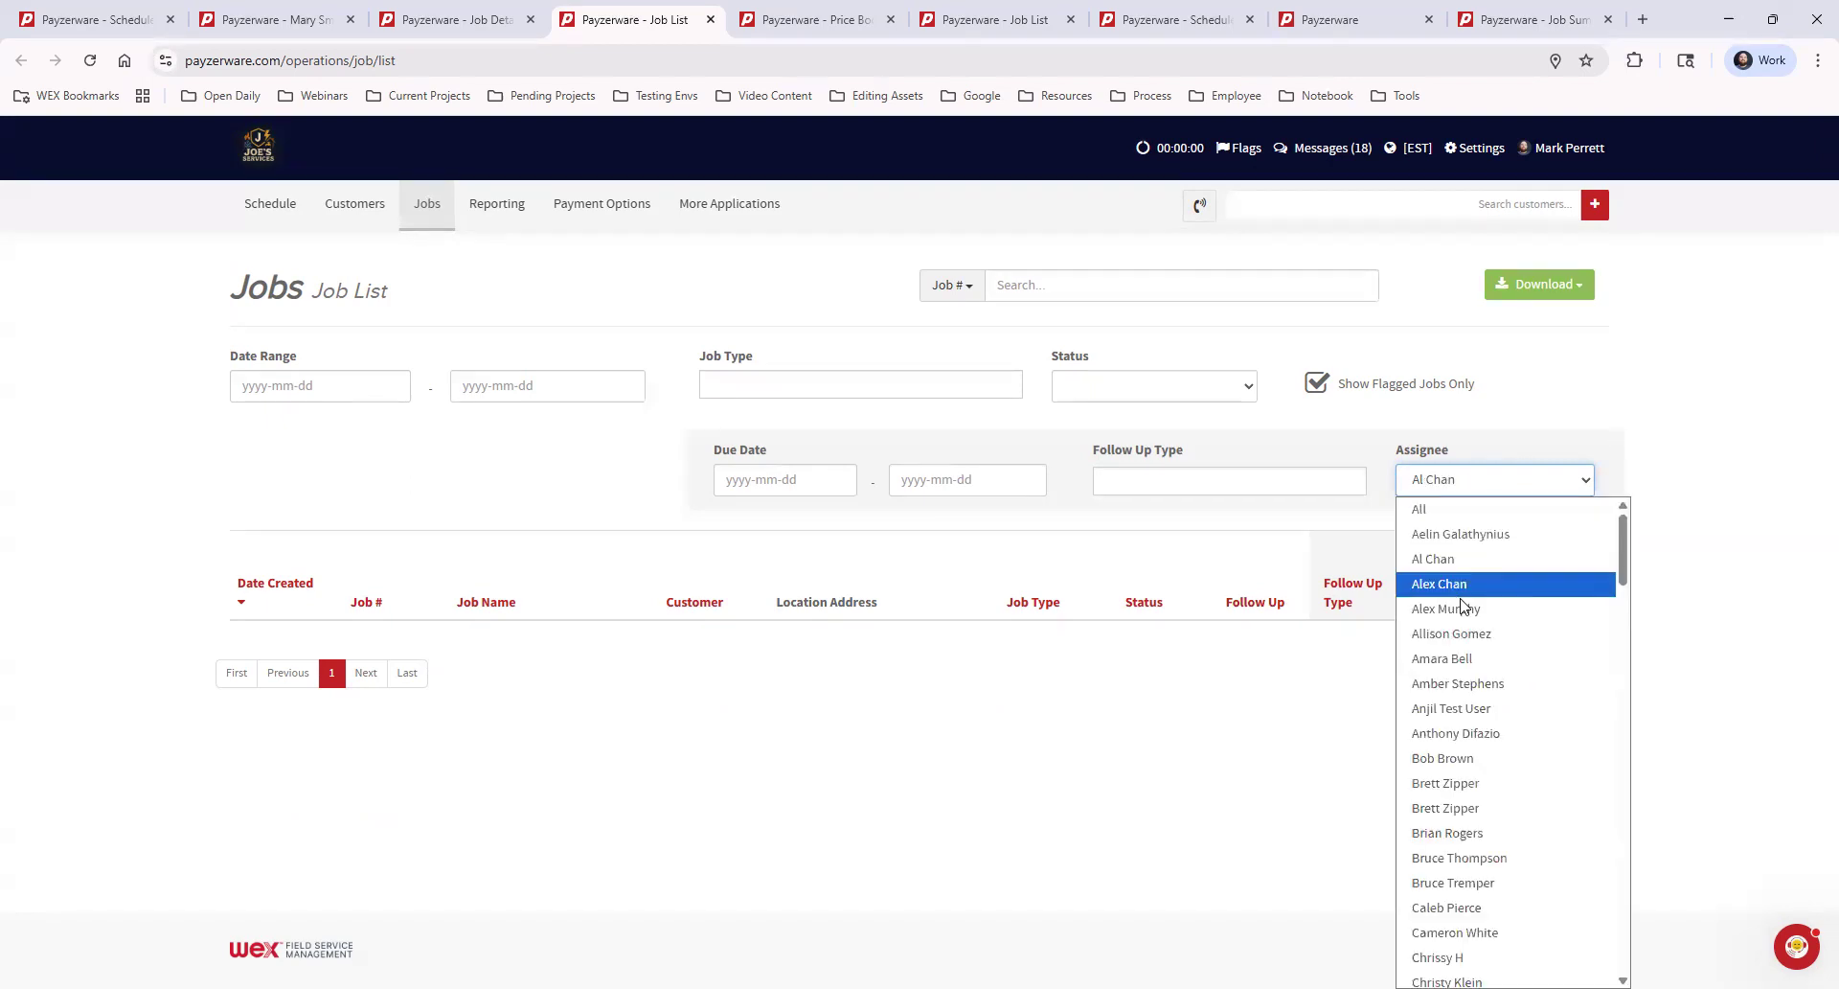
left_click(1491, 610)
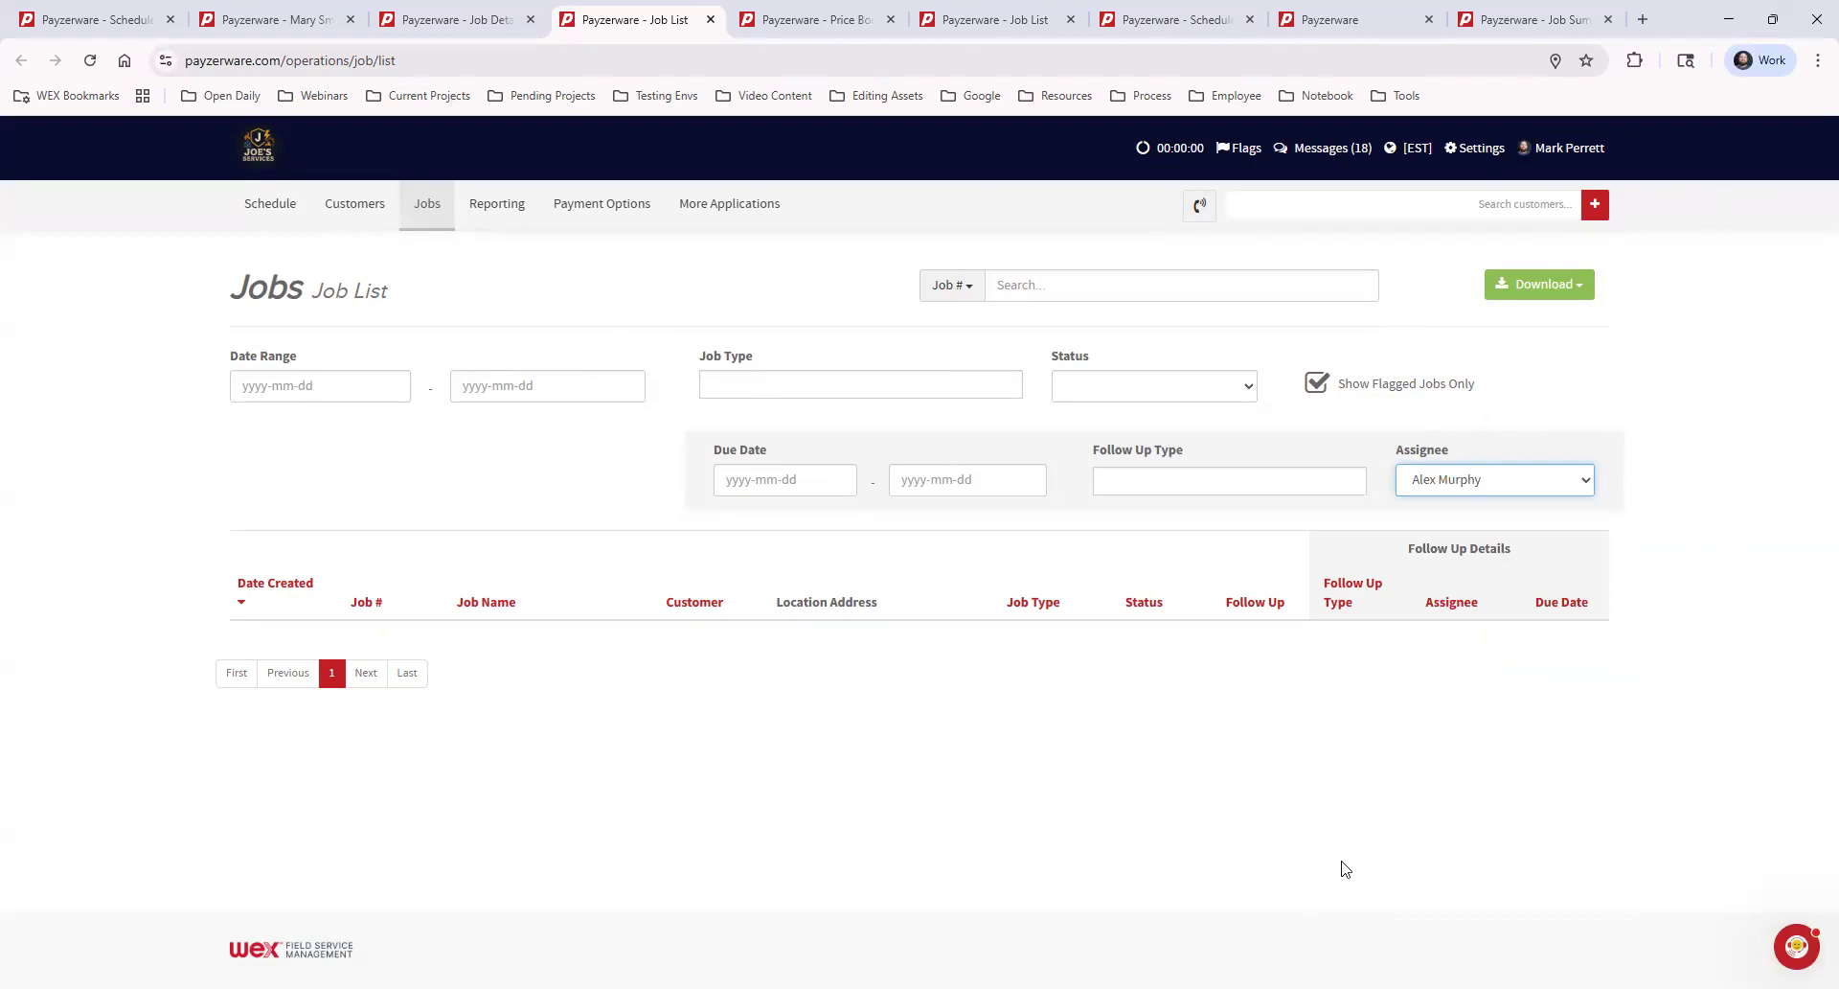
left_click(1318, 383)
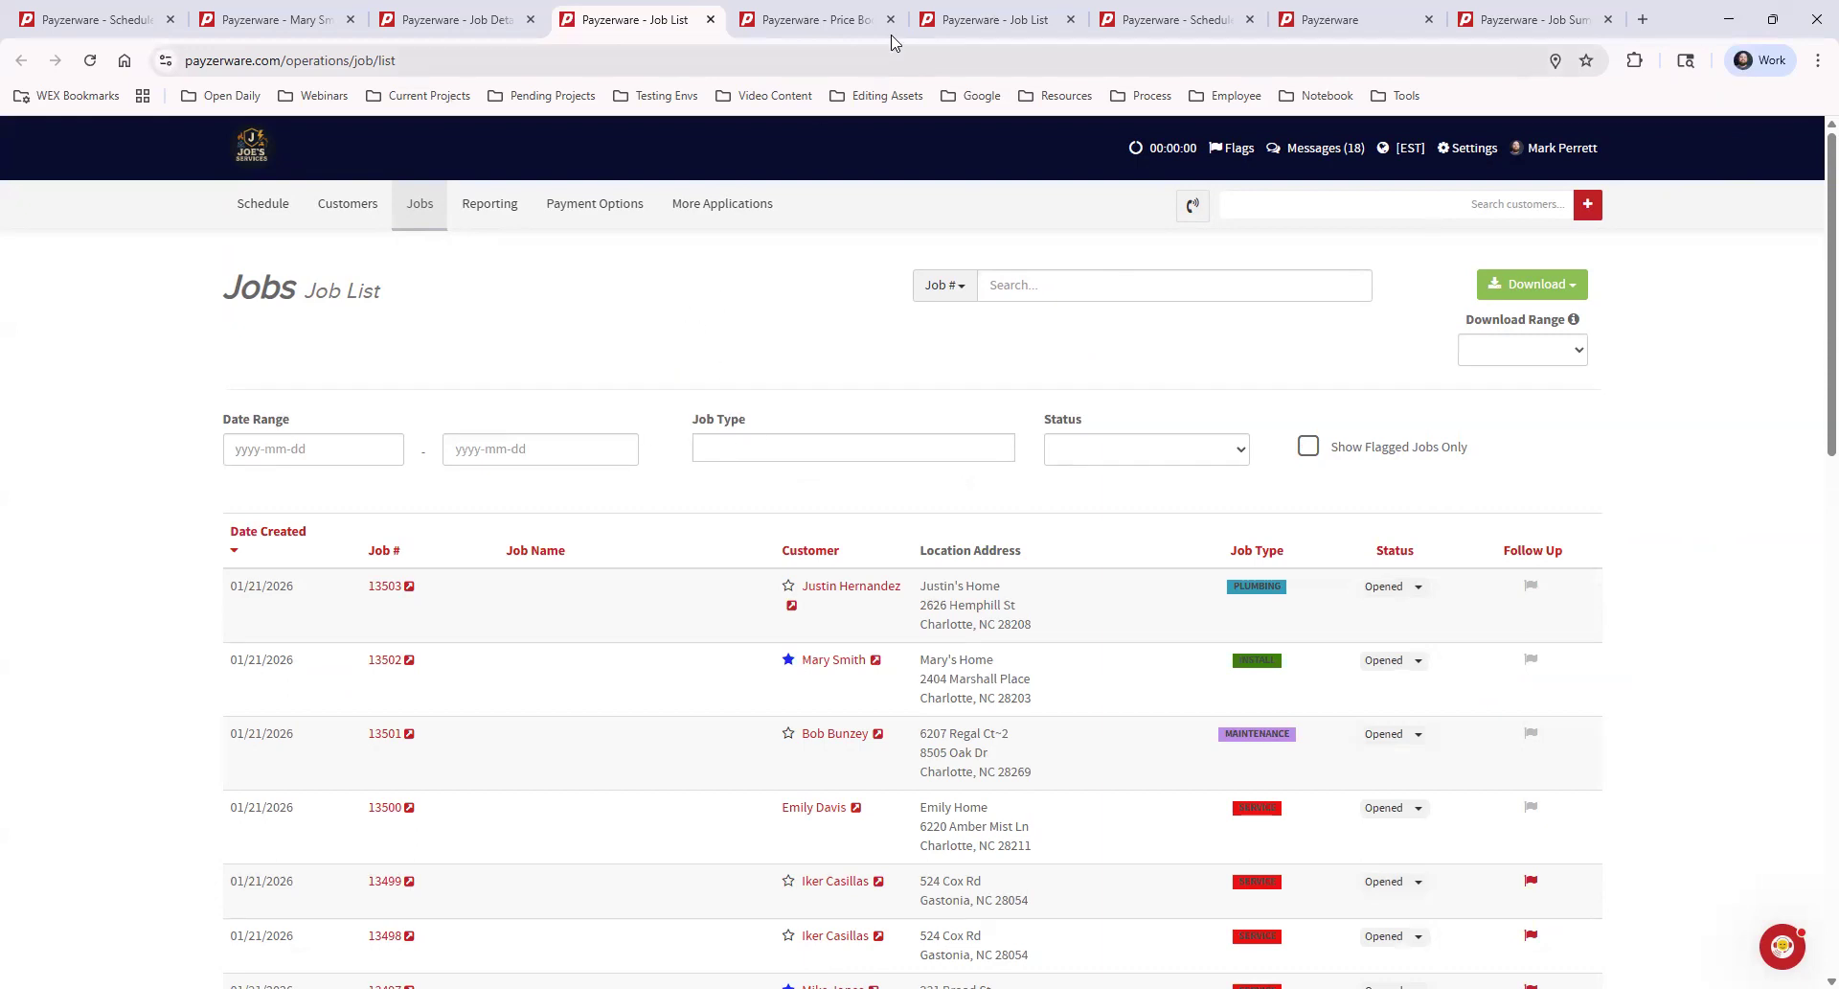
Switch to the open Schedule and preview the details of the 10 am appointments in the two lowest technician rows
left_click(1164, 21)
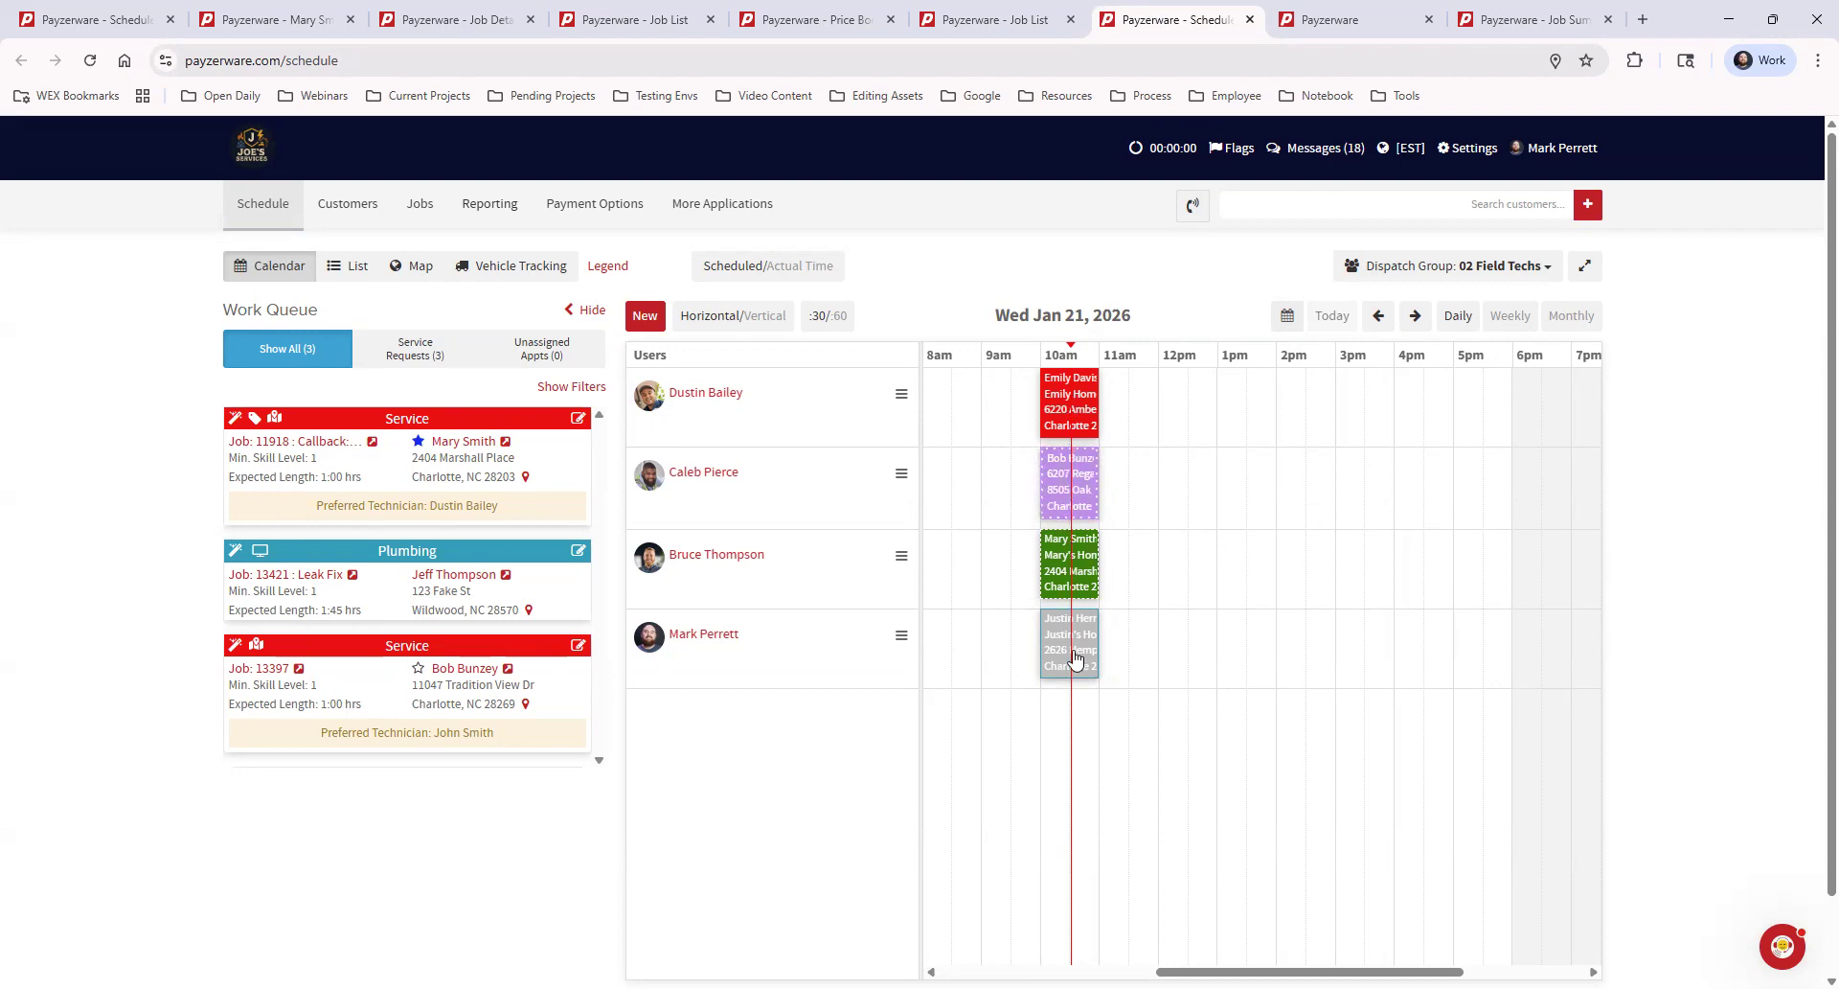
mouse_move(1070, 660)
mouse_move(1049, 565)
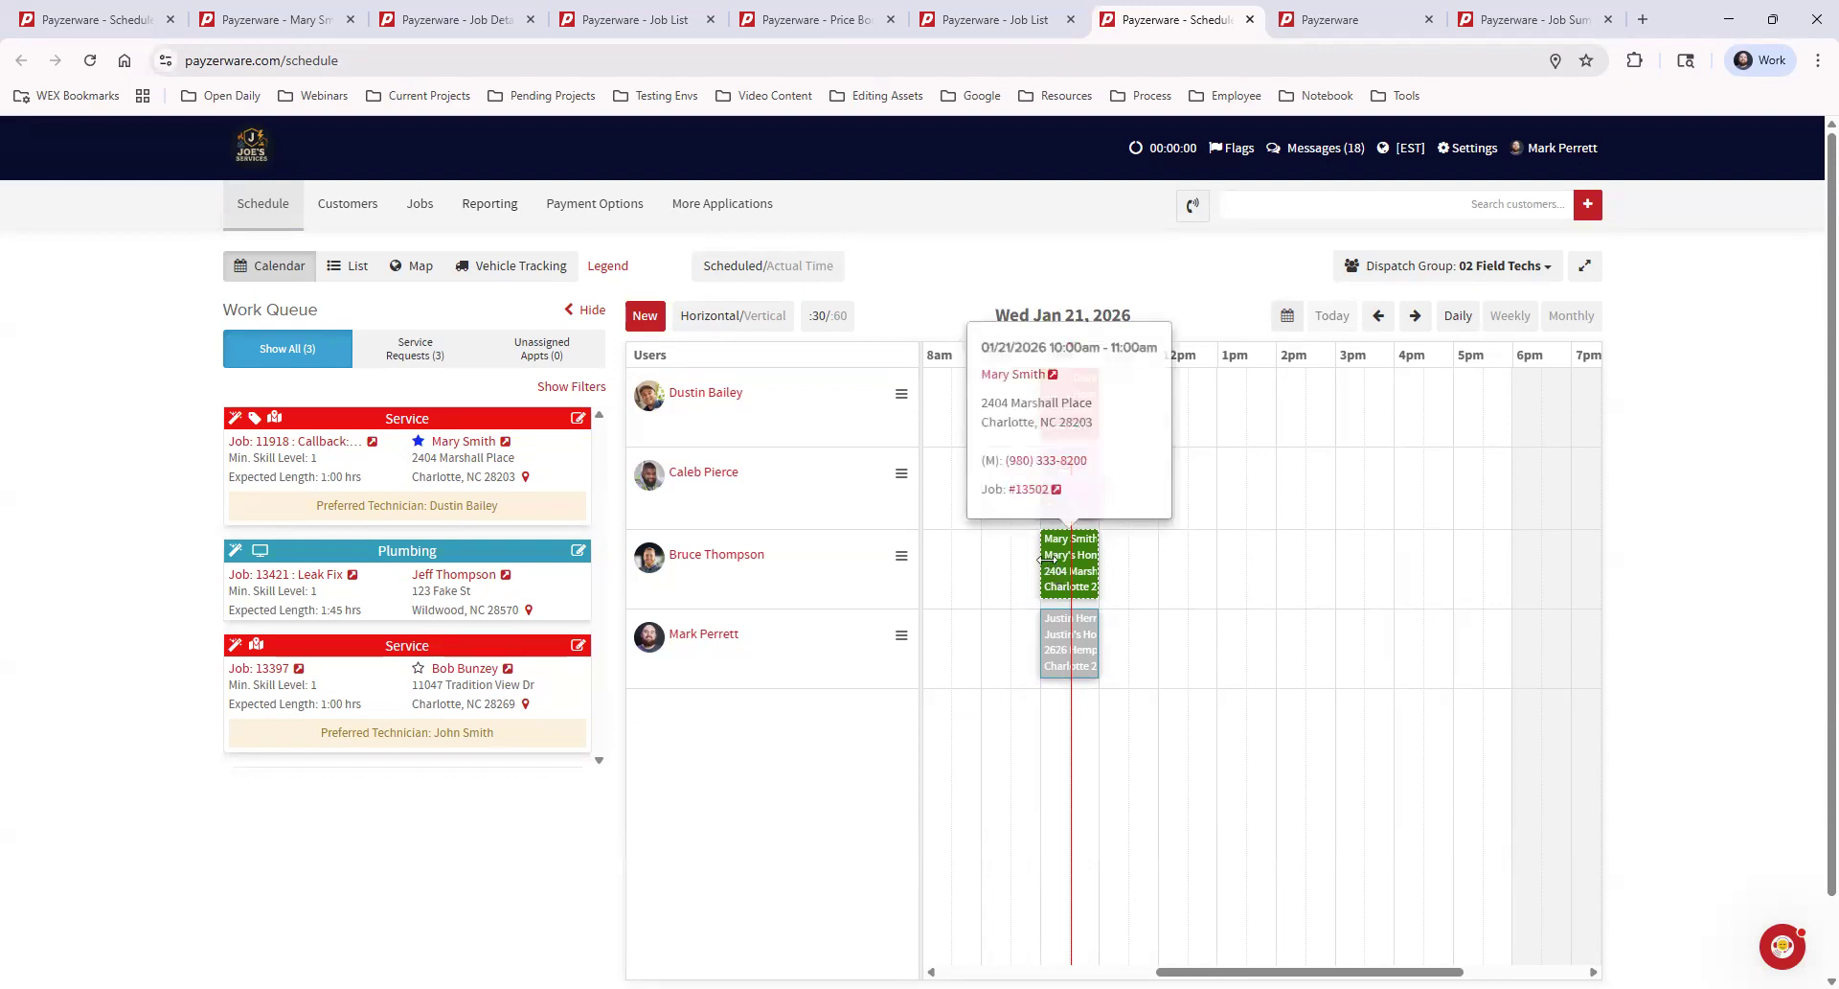
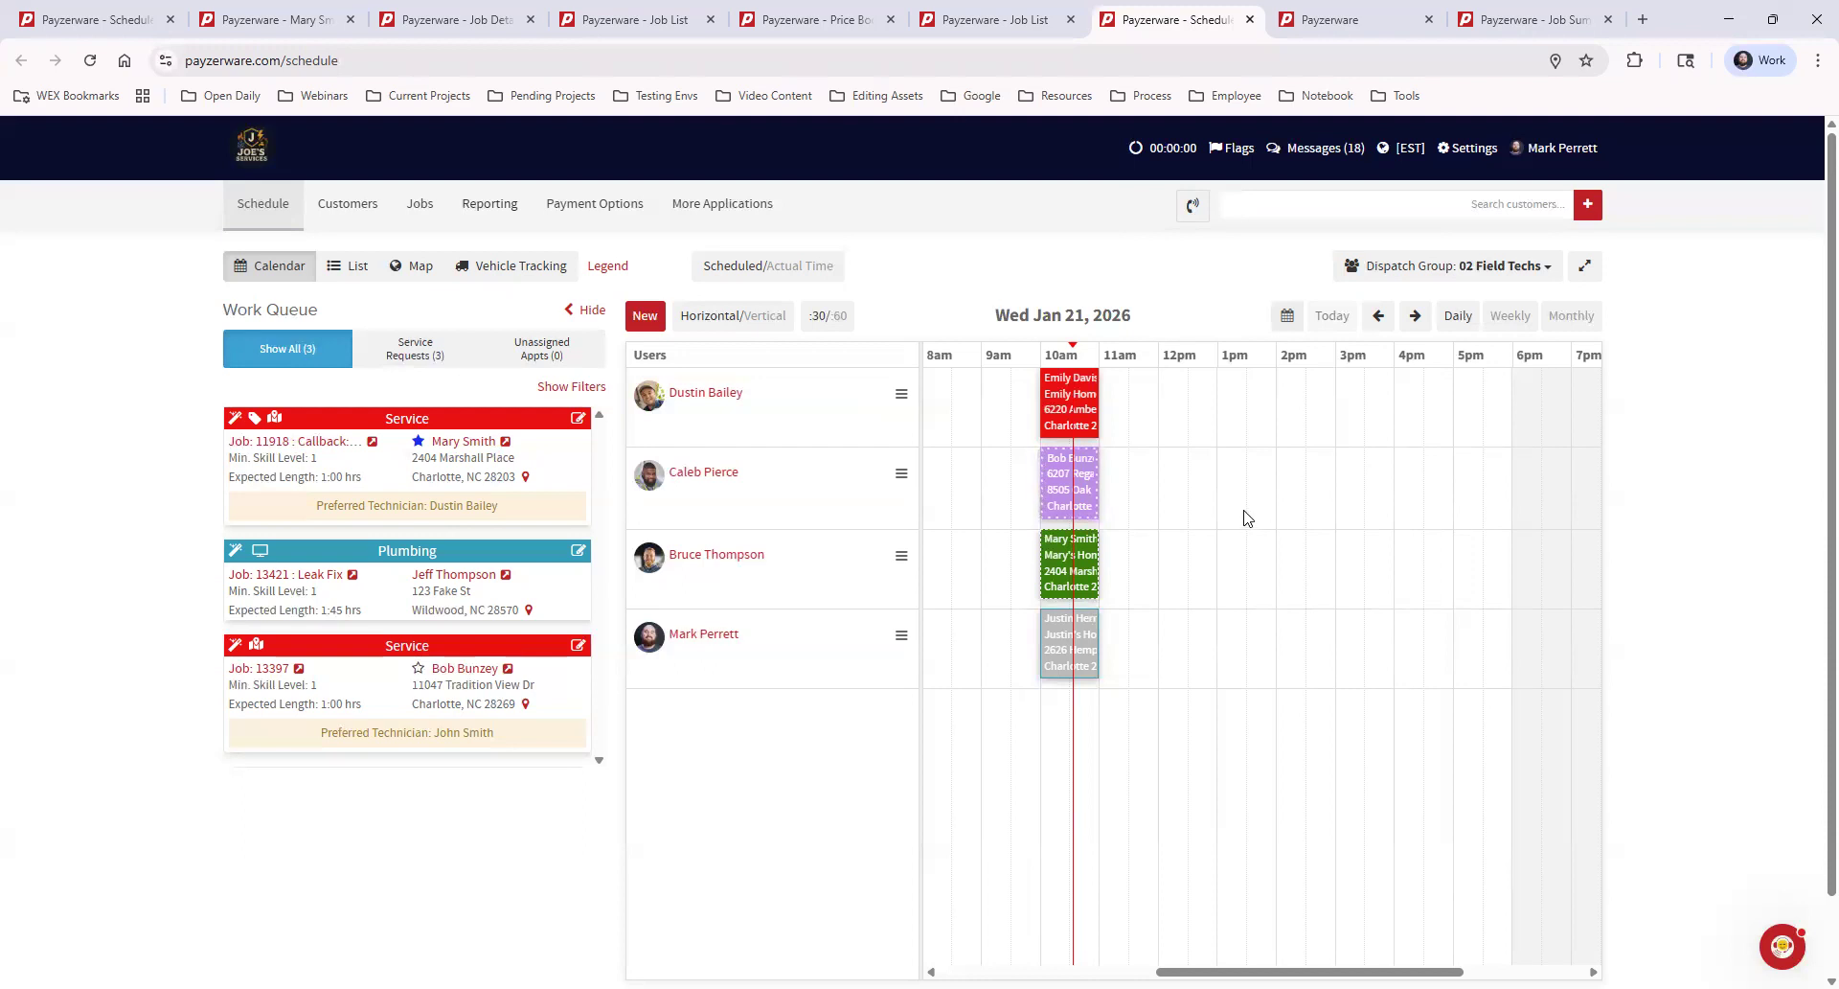
Find the Jobs reports under Reporting, switch to the open Job Summary report, and show only jobs flagged for follow-up
left_click(480, 208)
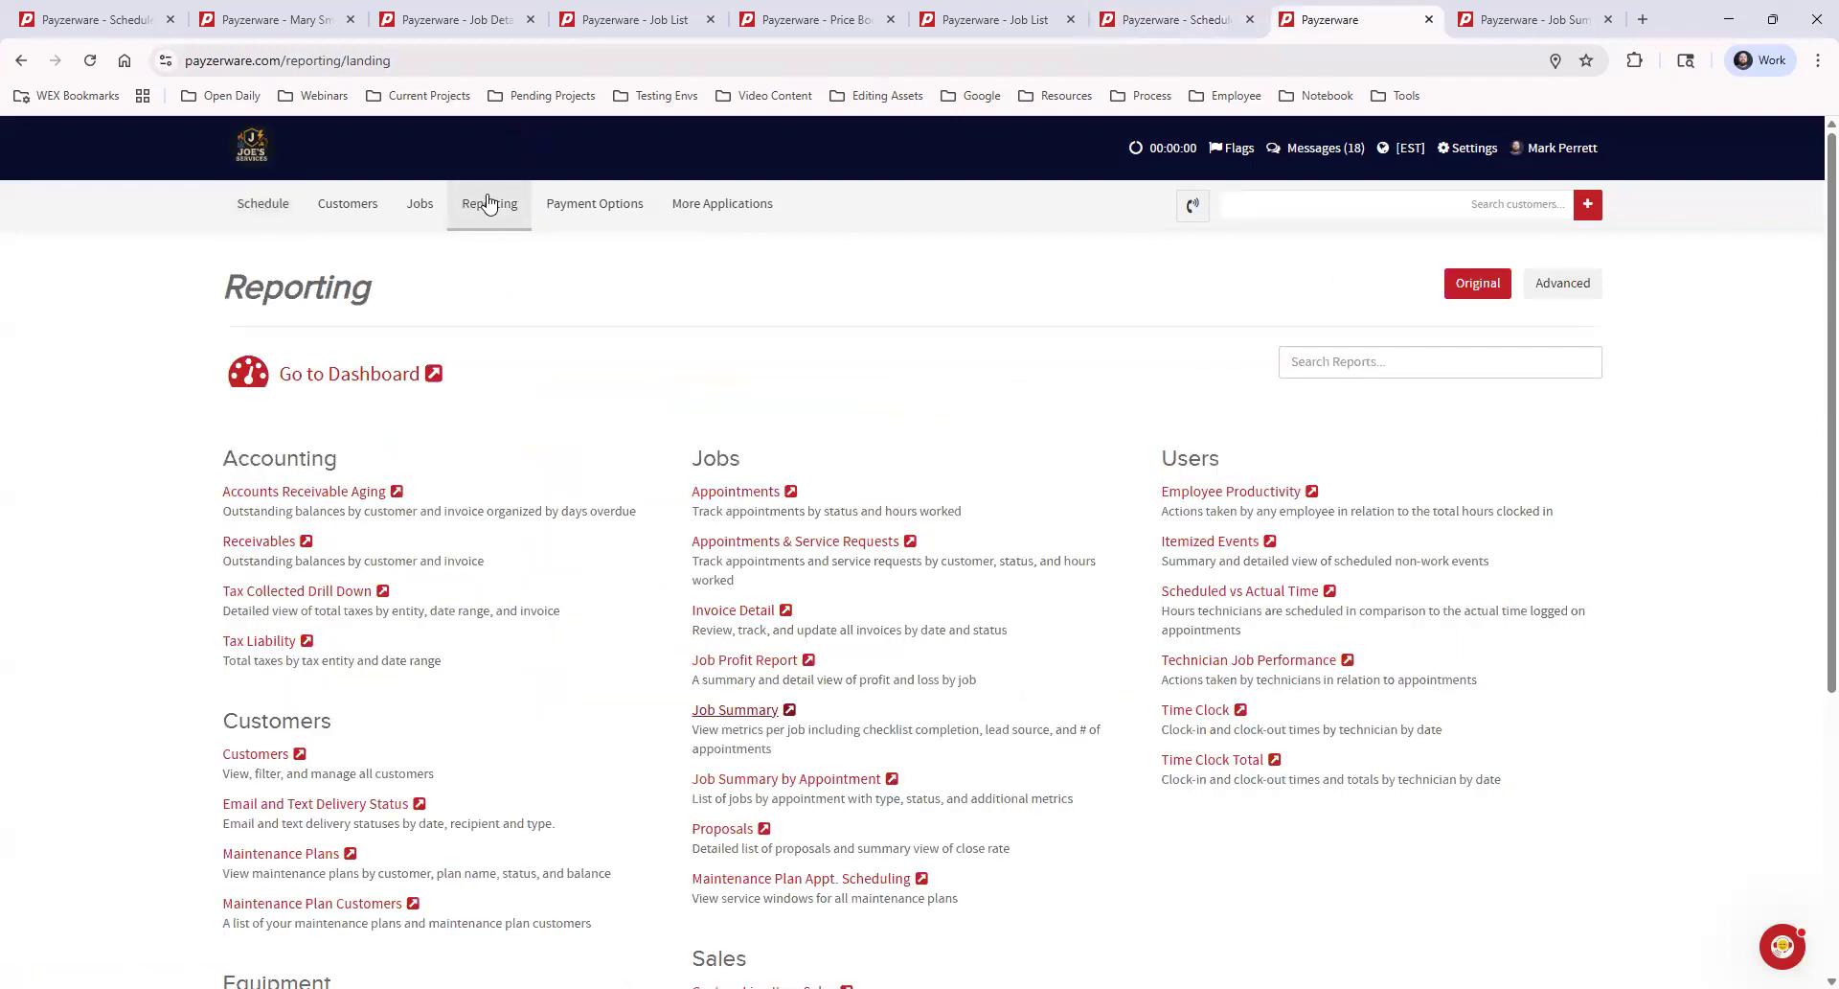
left_click_drag(690, 457, 739, 455)
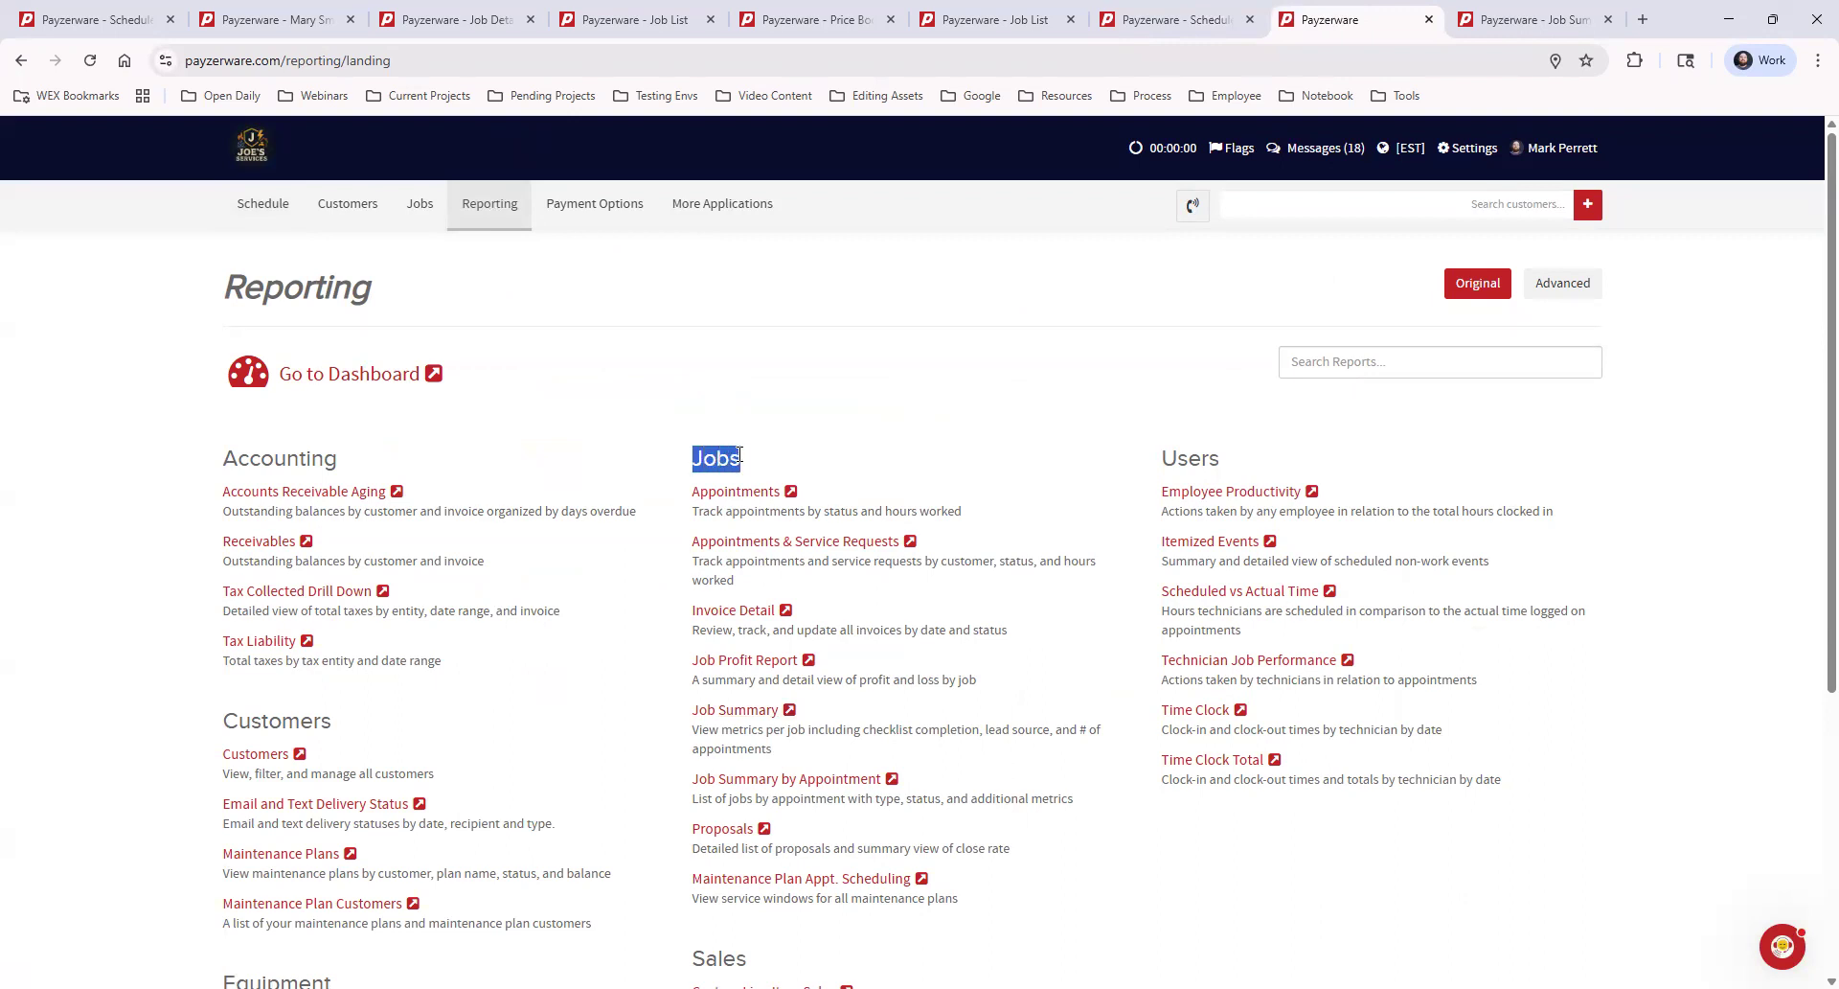
left_click(867, 418)
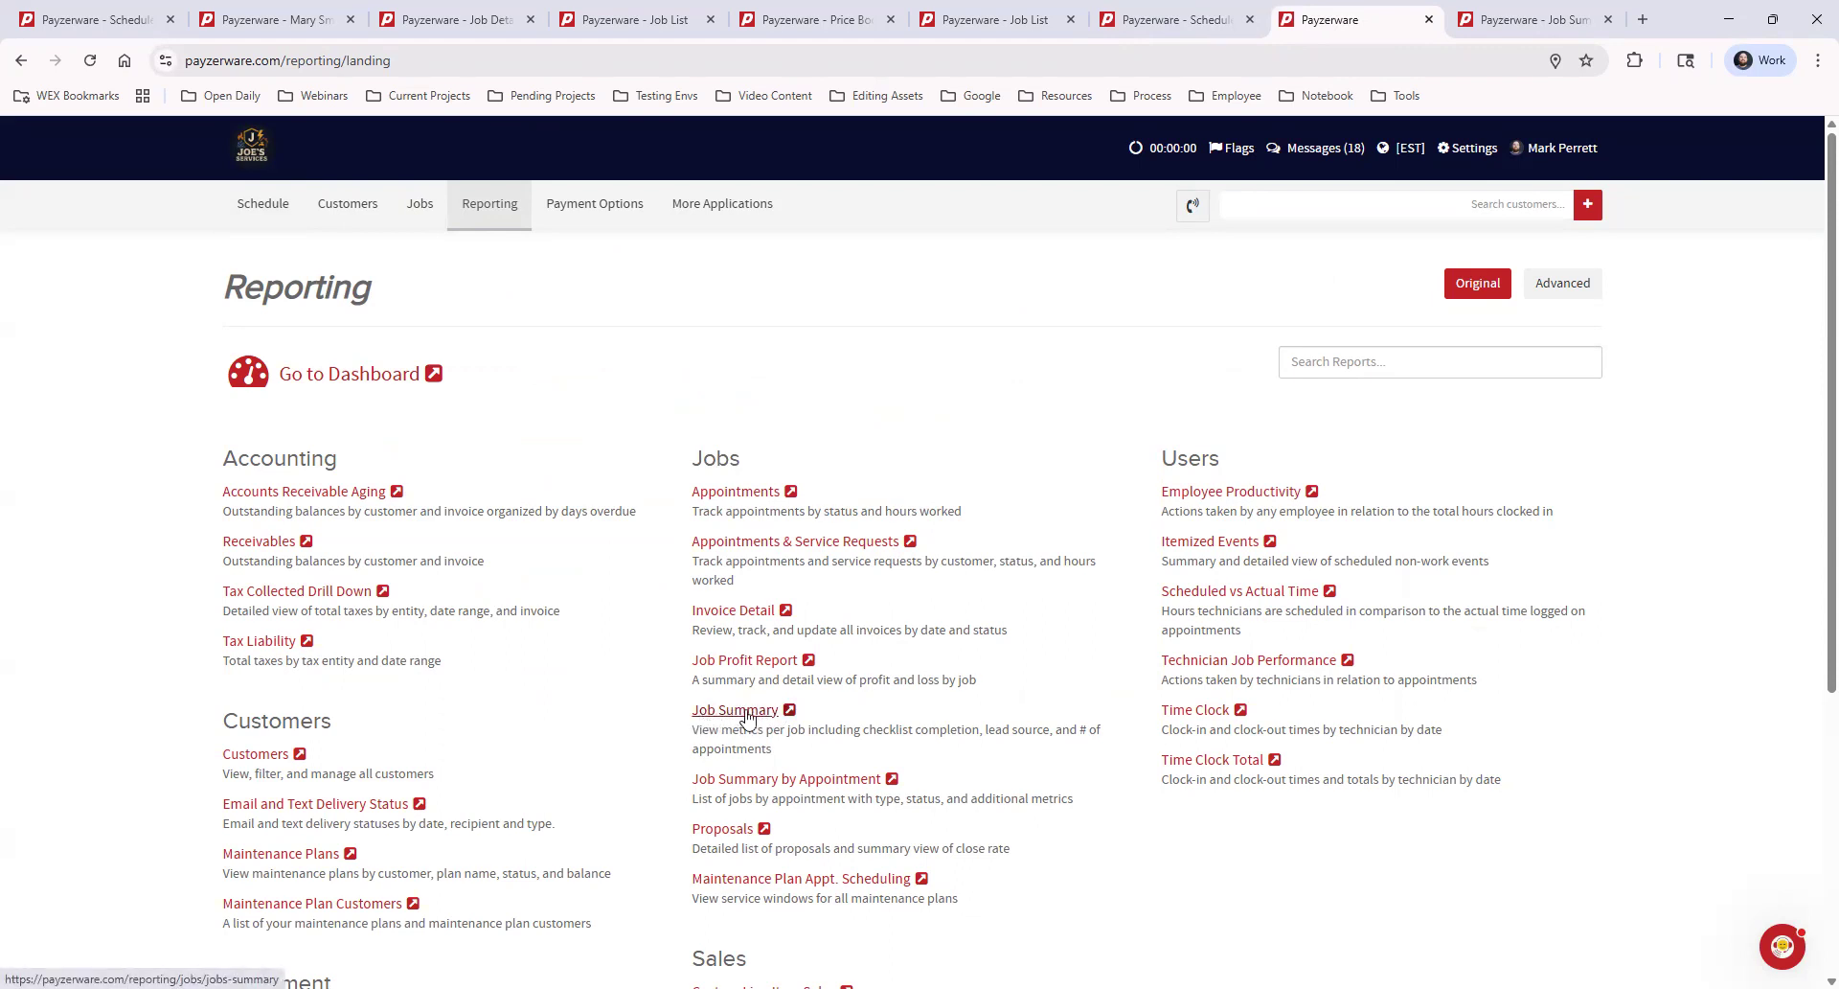
left_click(1533, 22)
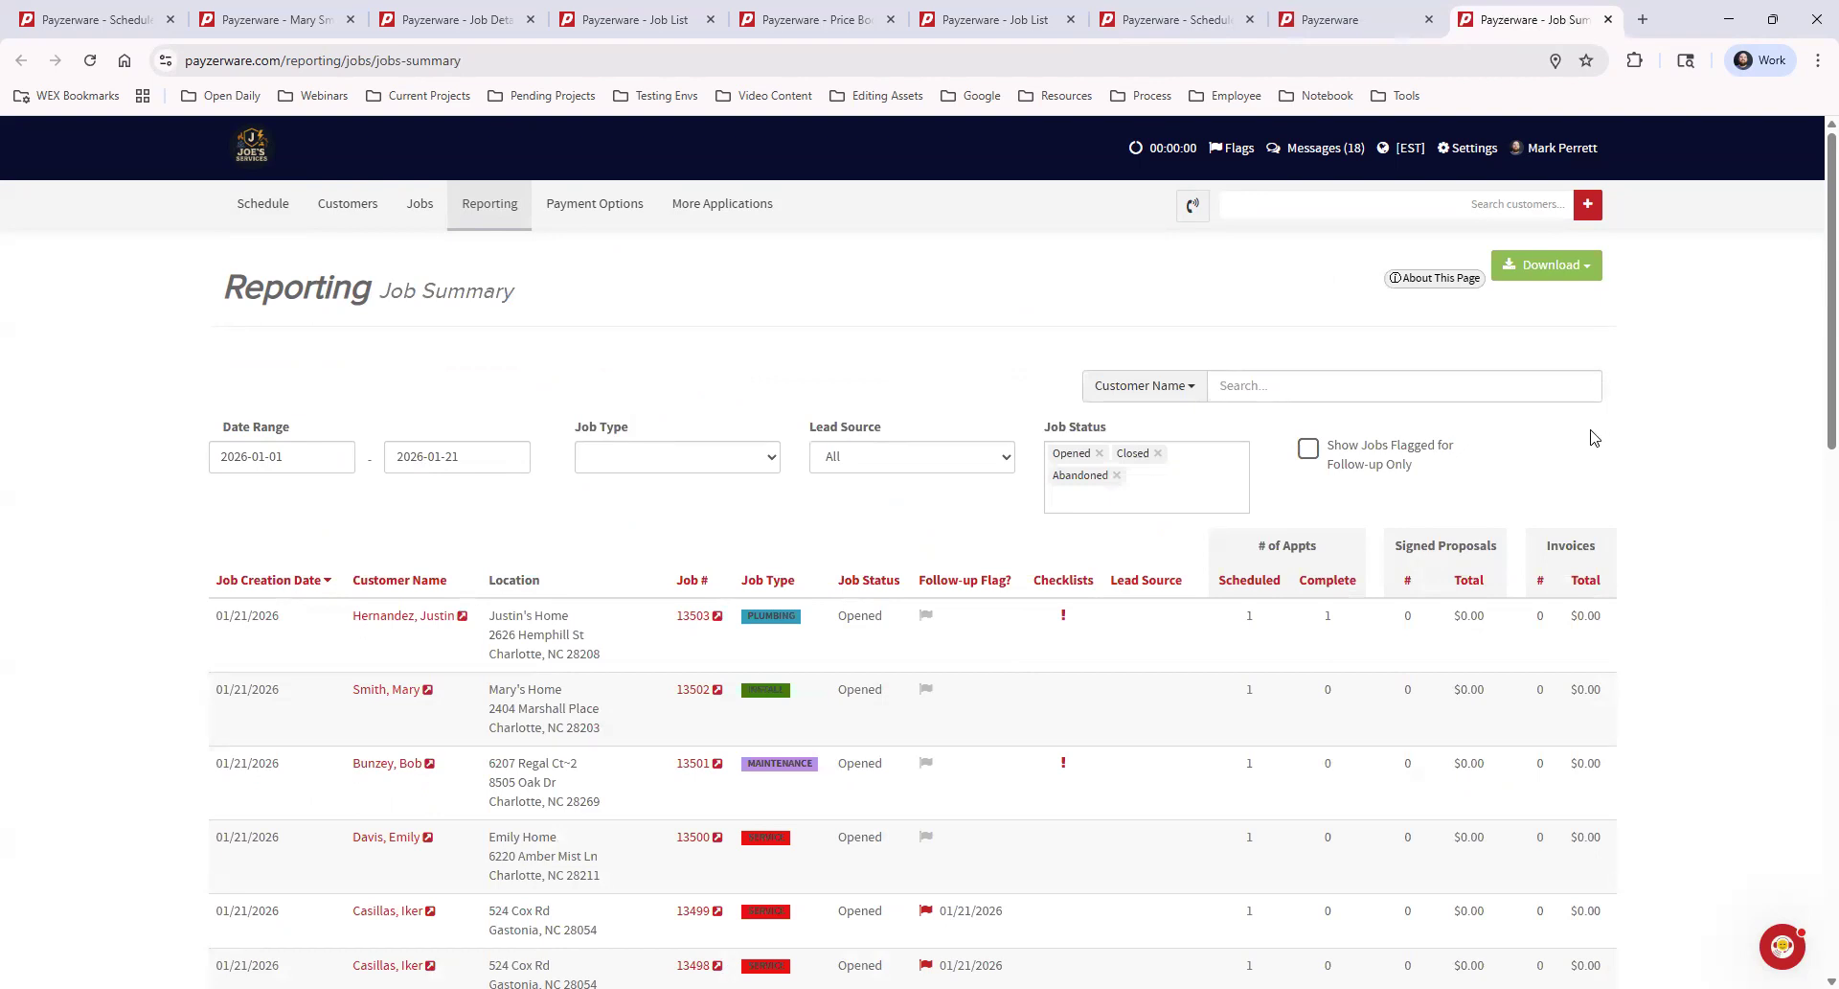
left_click(1308, 453)
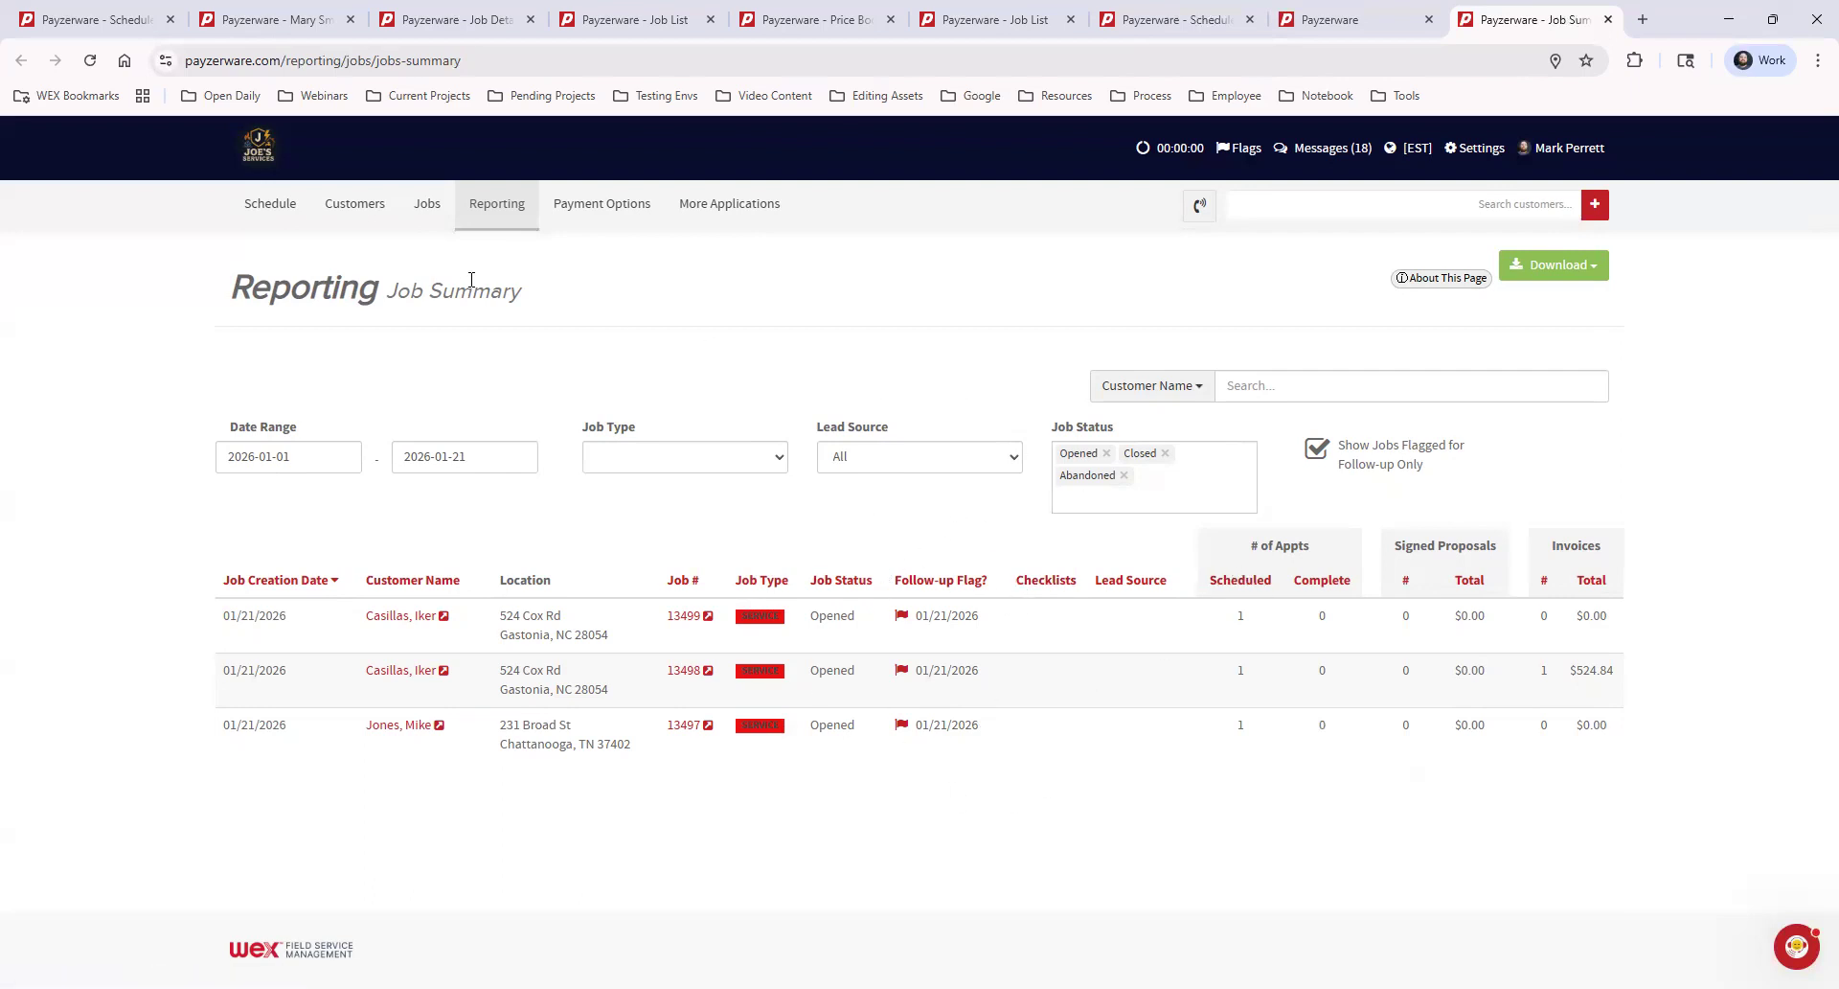
Look through the Job Type and search-by options without choosing any, and turn off the flagged-only filter
mouse_move(424, 226)
left_click(730, 458)
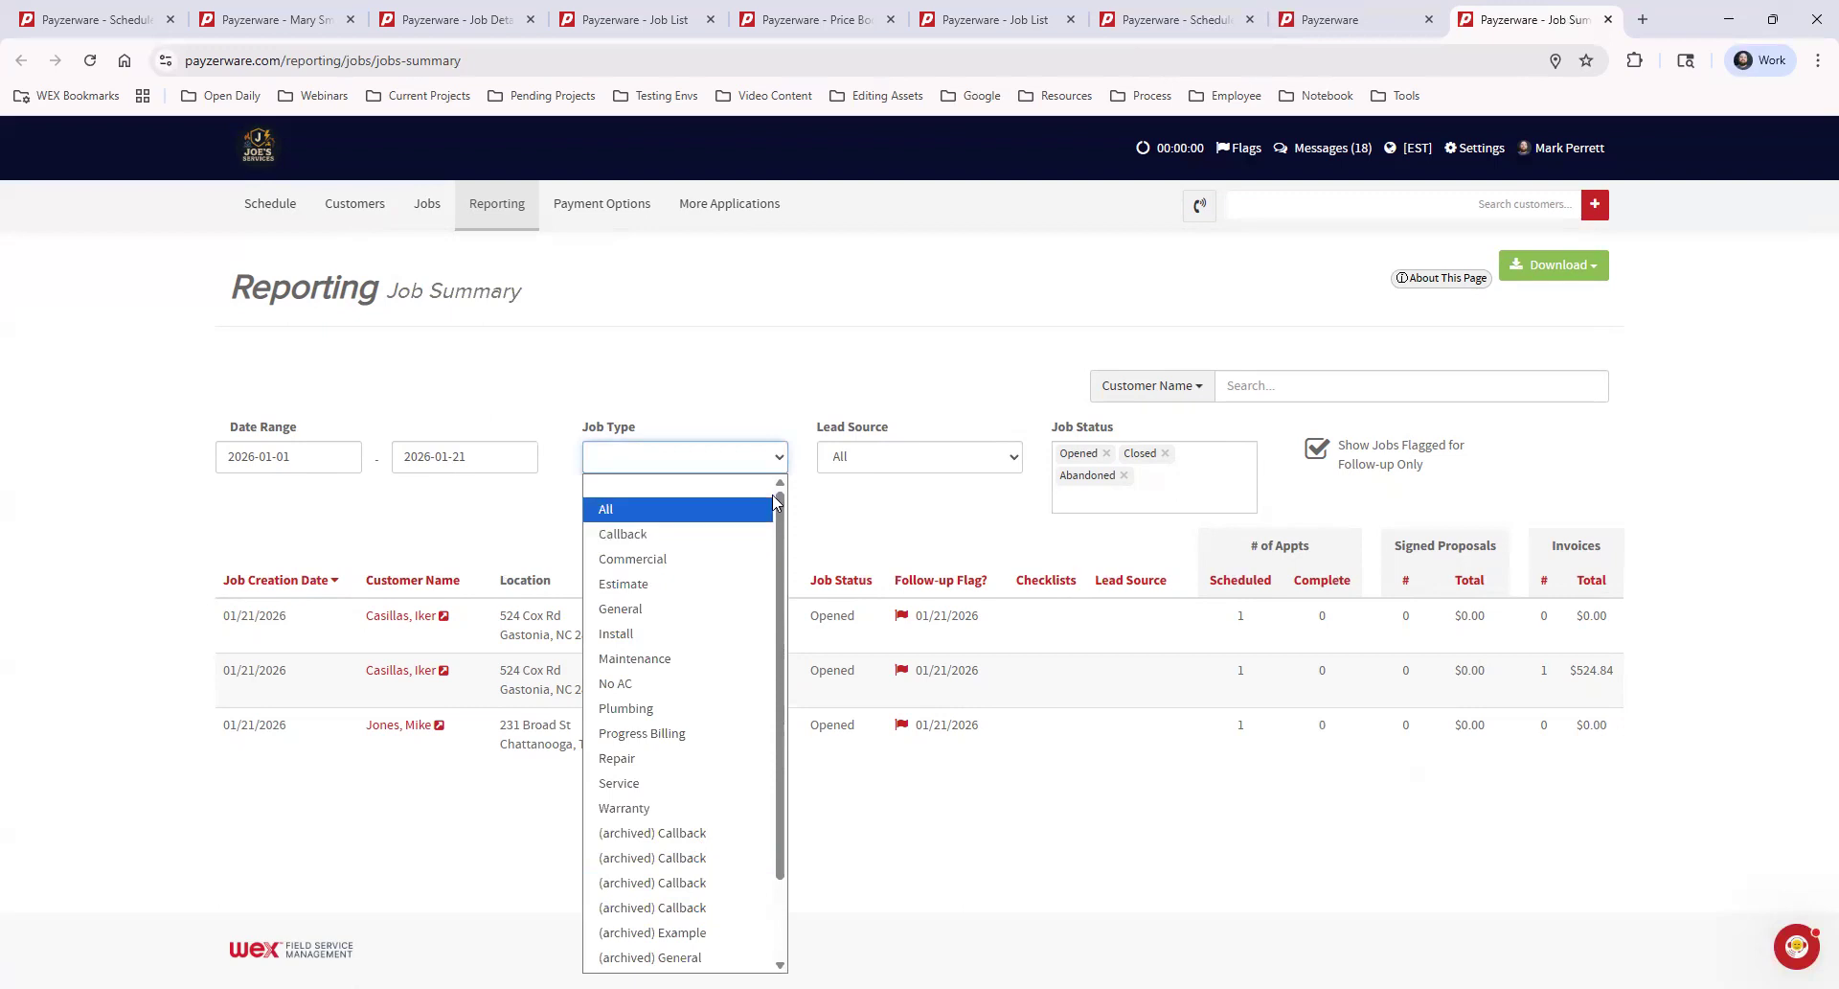
left_click(1025, 517)
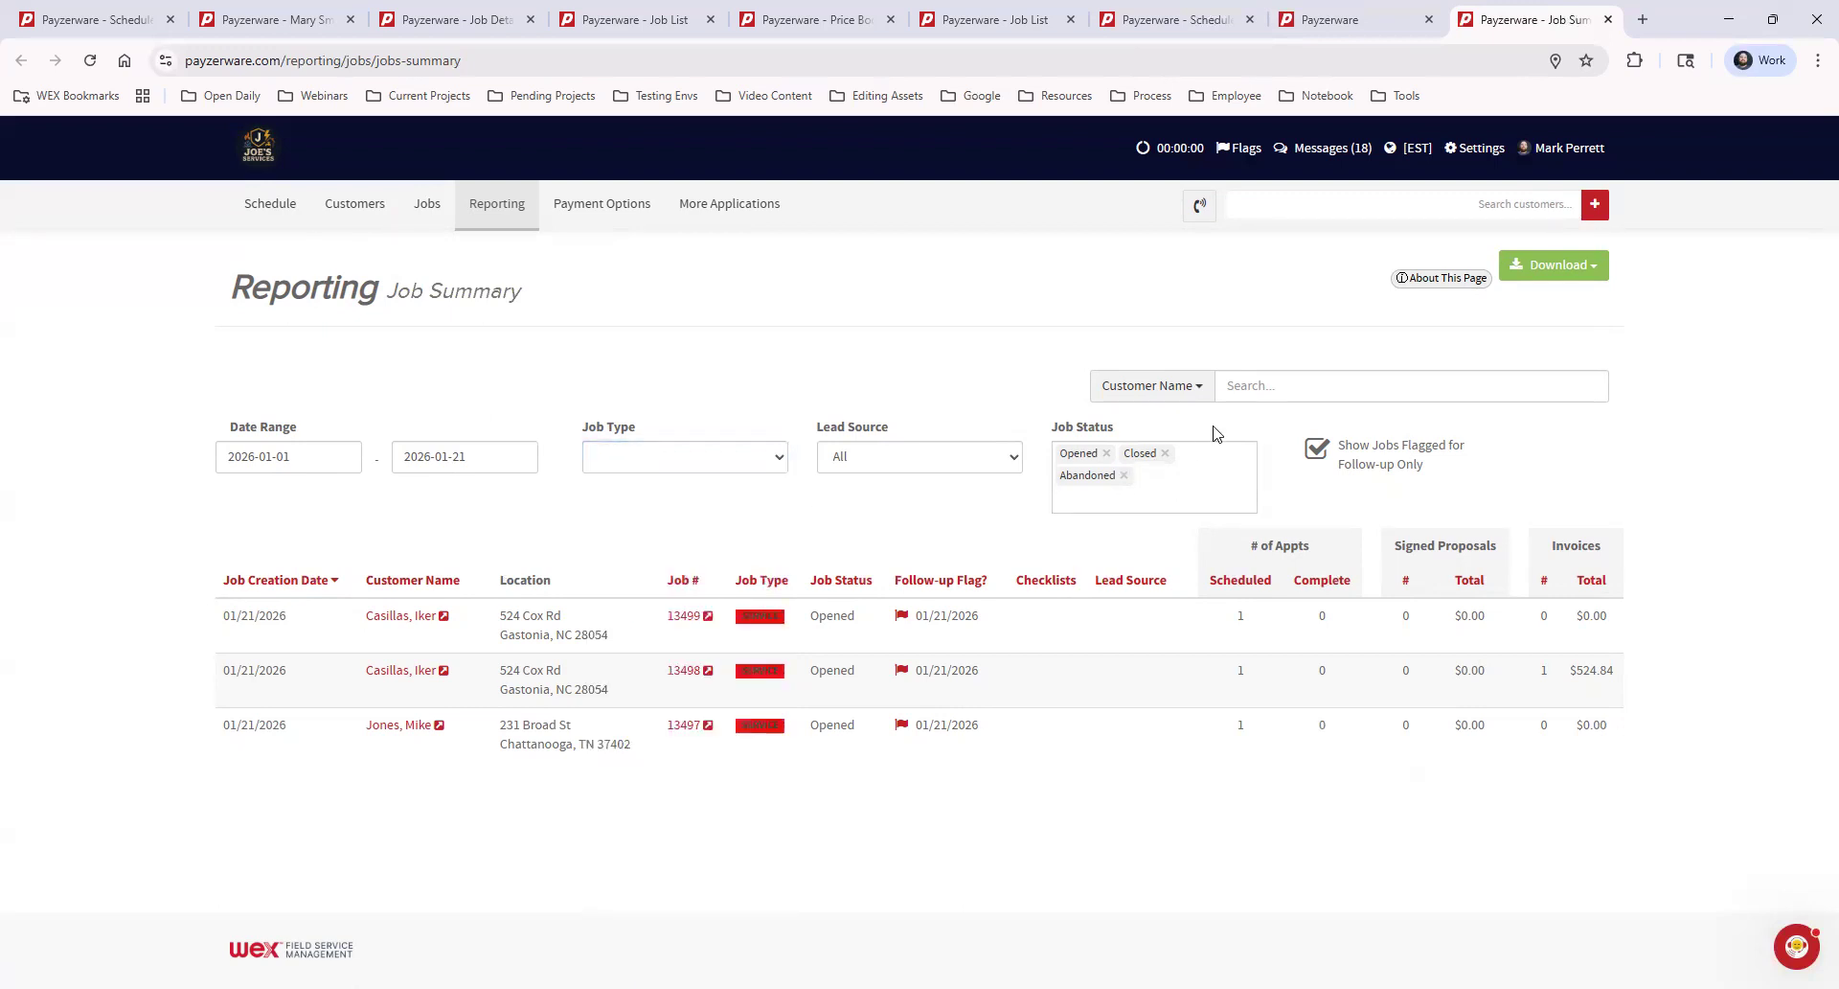
left_click(1201, 388)
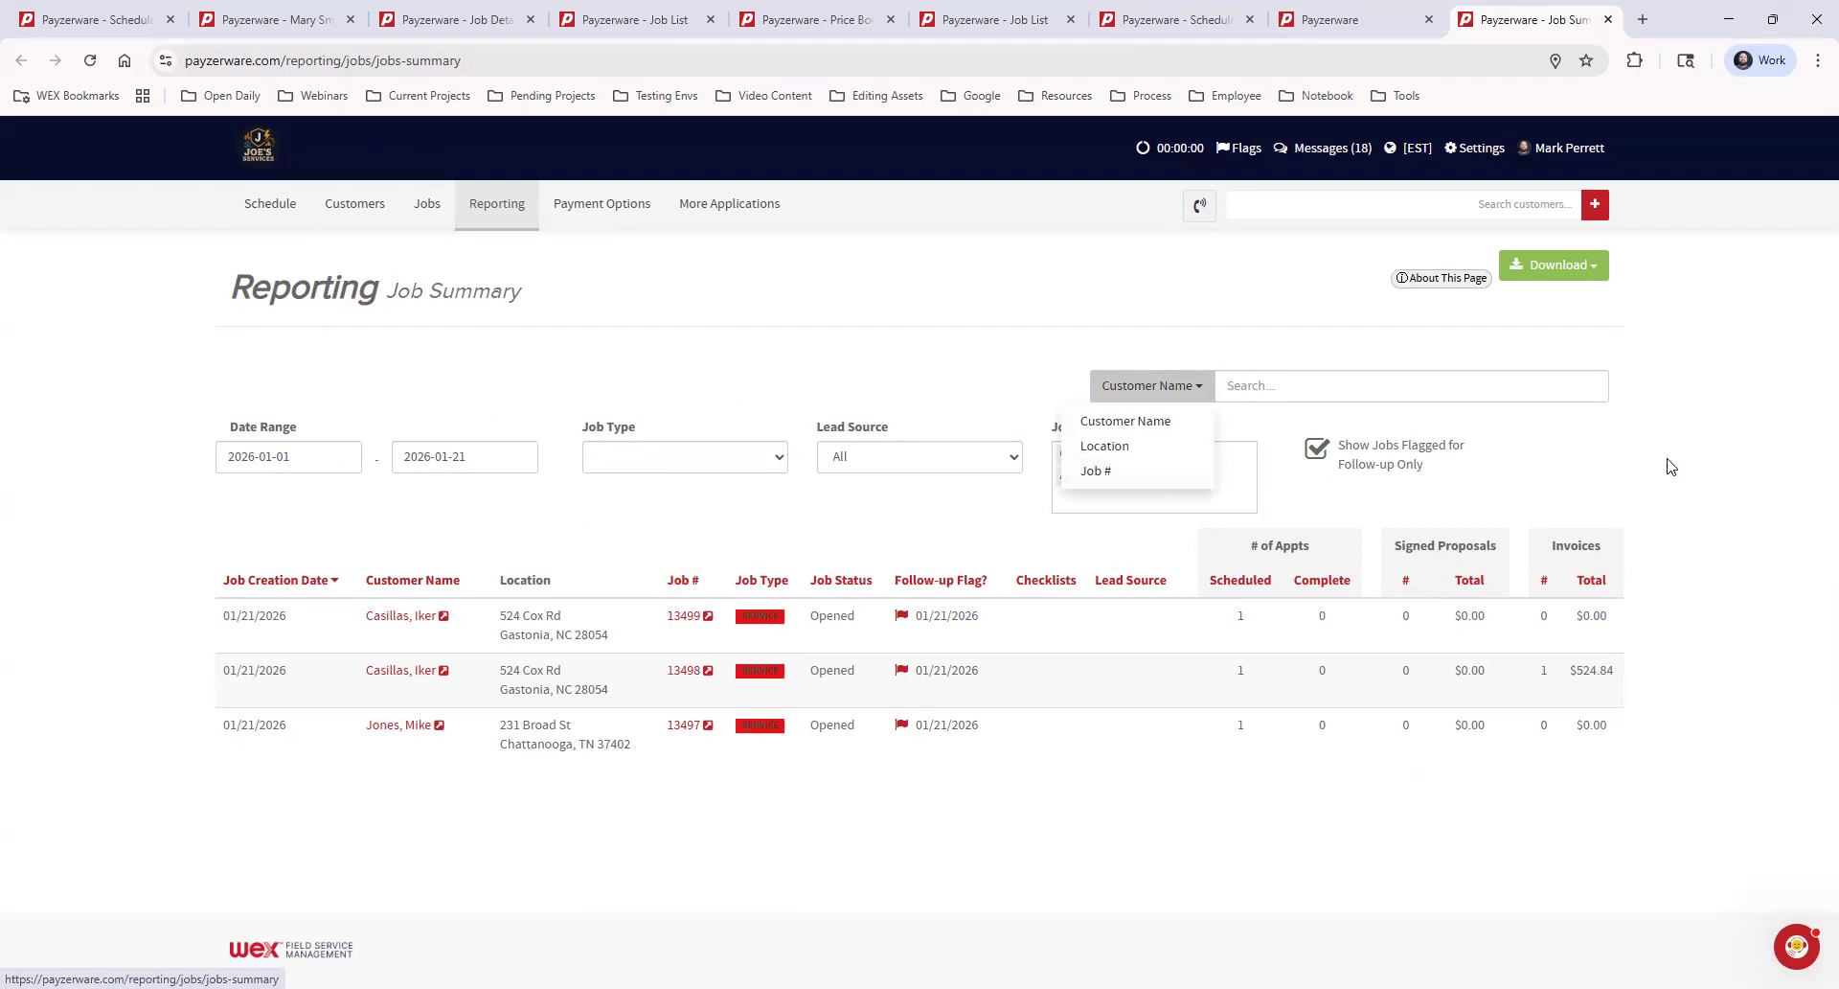
left_click(1671, 465)
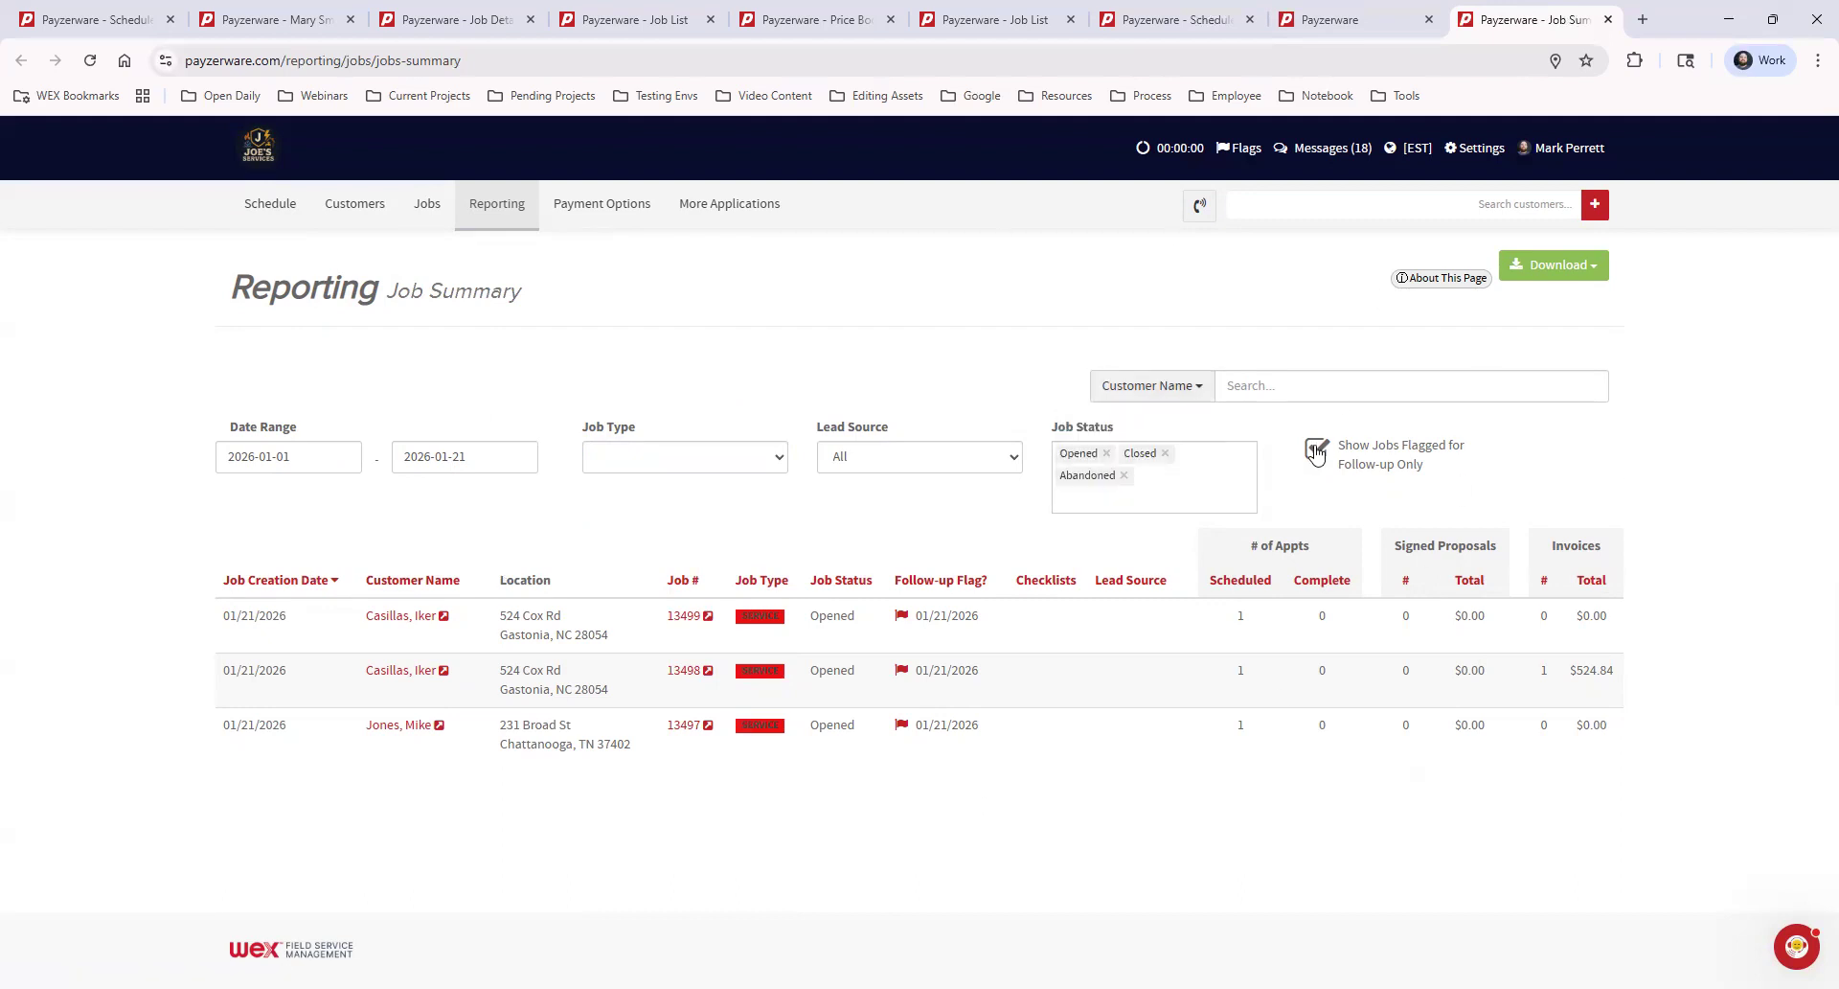
left_click(1316, 449)
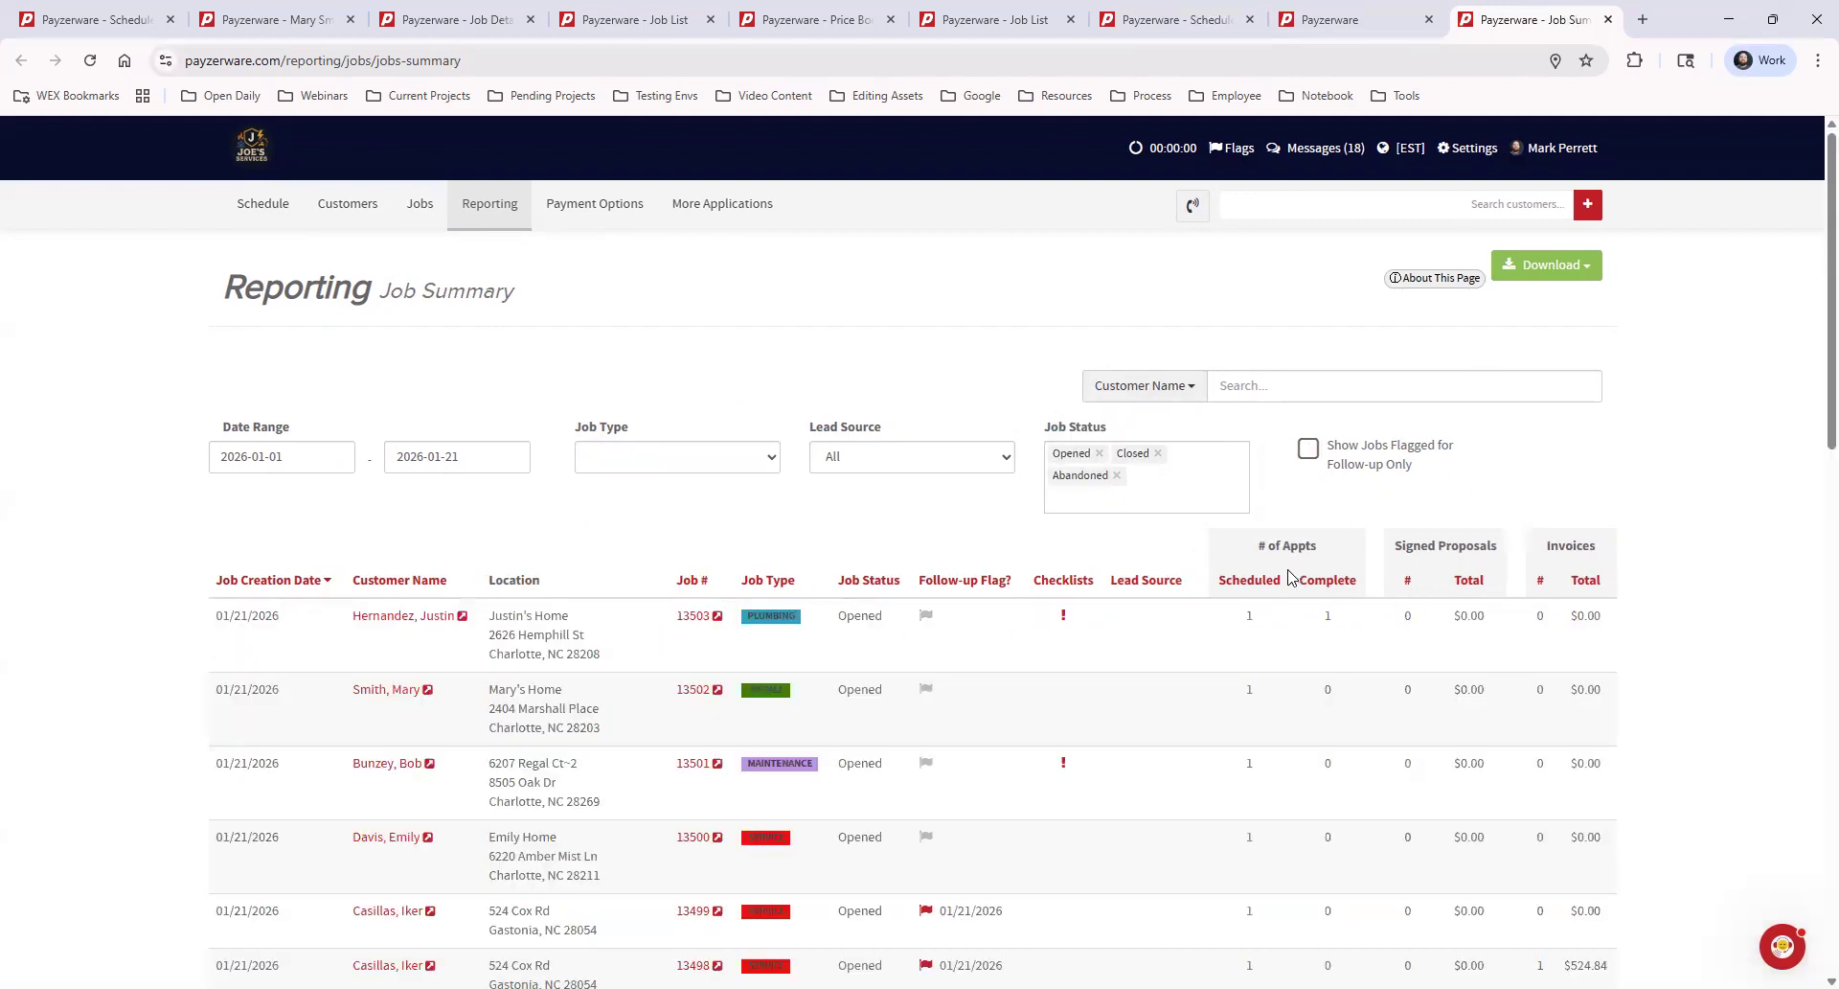
Examine the appointment, signed proposal and invoice columns of the Job Summary, including the second listed job's values
left_click_drag(1256, 546, 1710, 557)
left_click(1705, 558)
double_click(1247, 691)
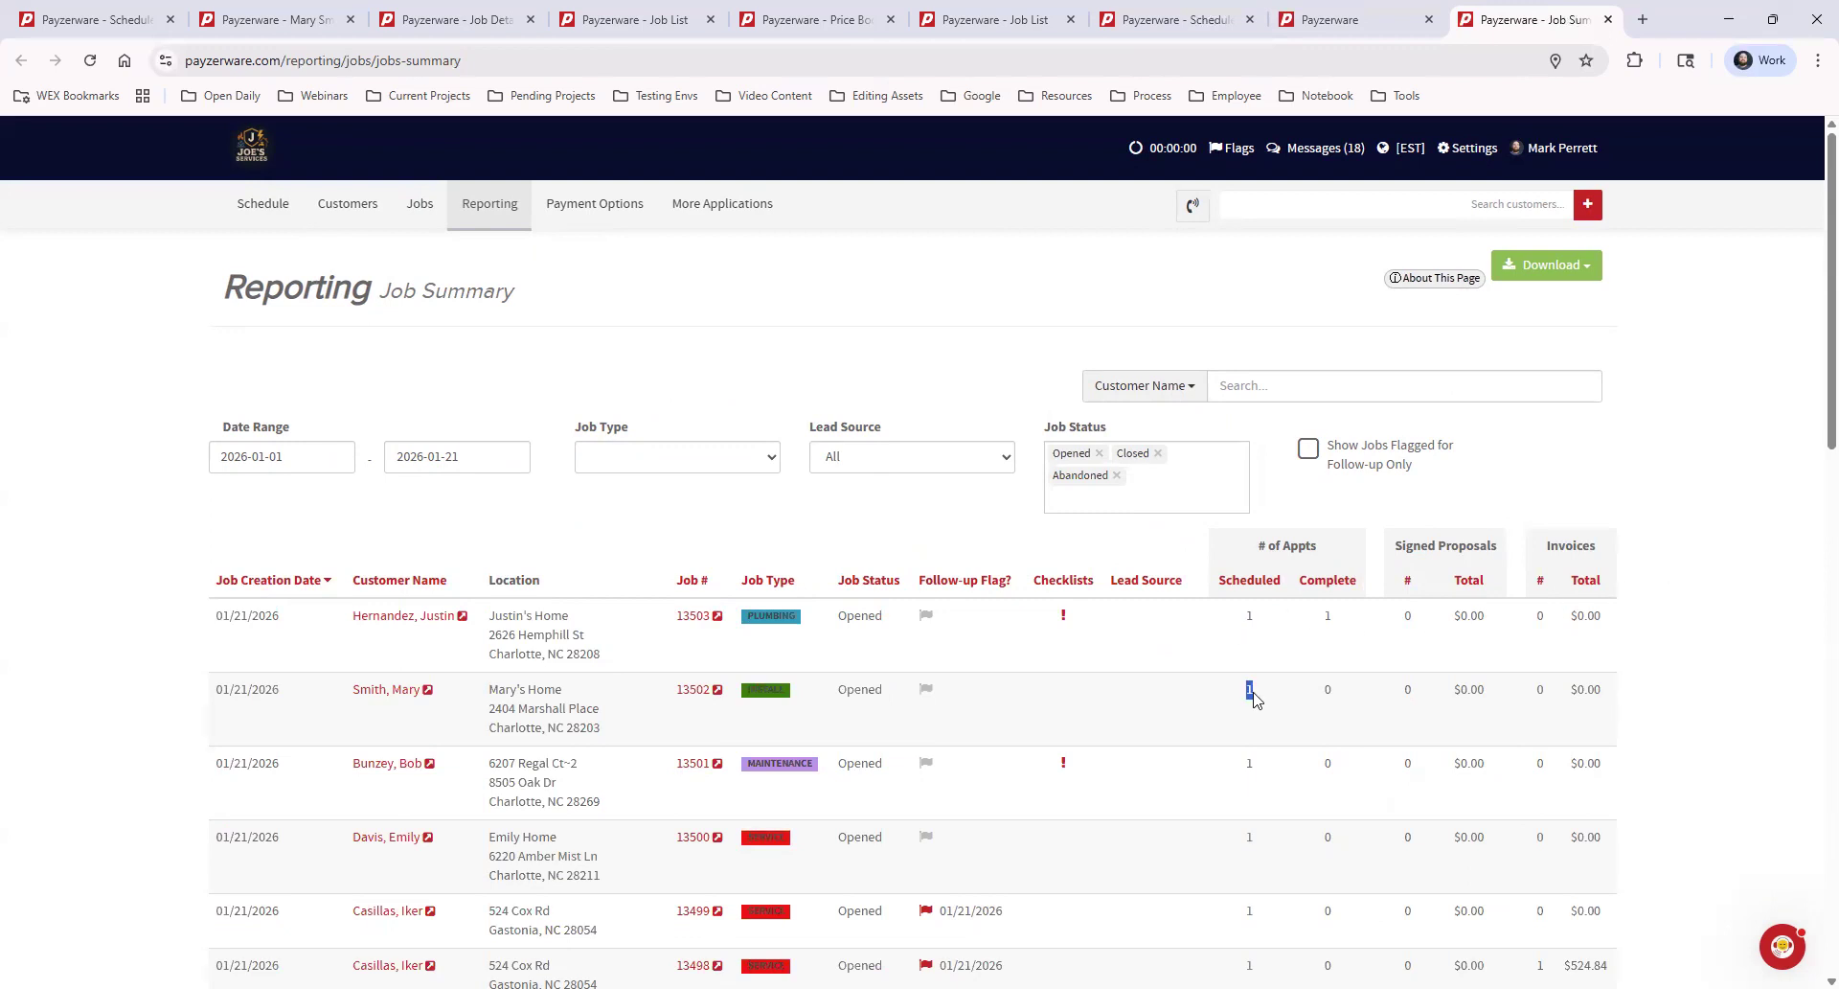
double_click(1329, 687)
left_click(1416, 713)
double_click(1411, 690)
double_click(1539, 690)
left_click(1684, 760)
scroll(1684, 760, "down", 6)
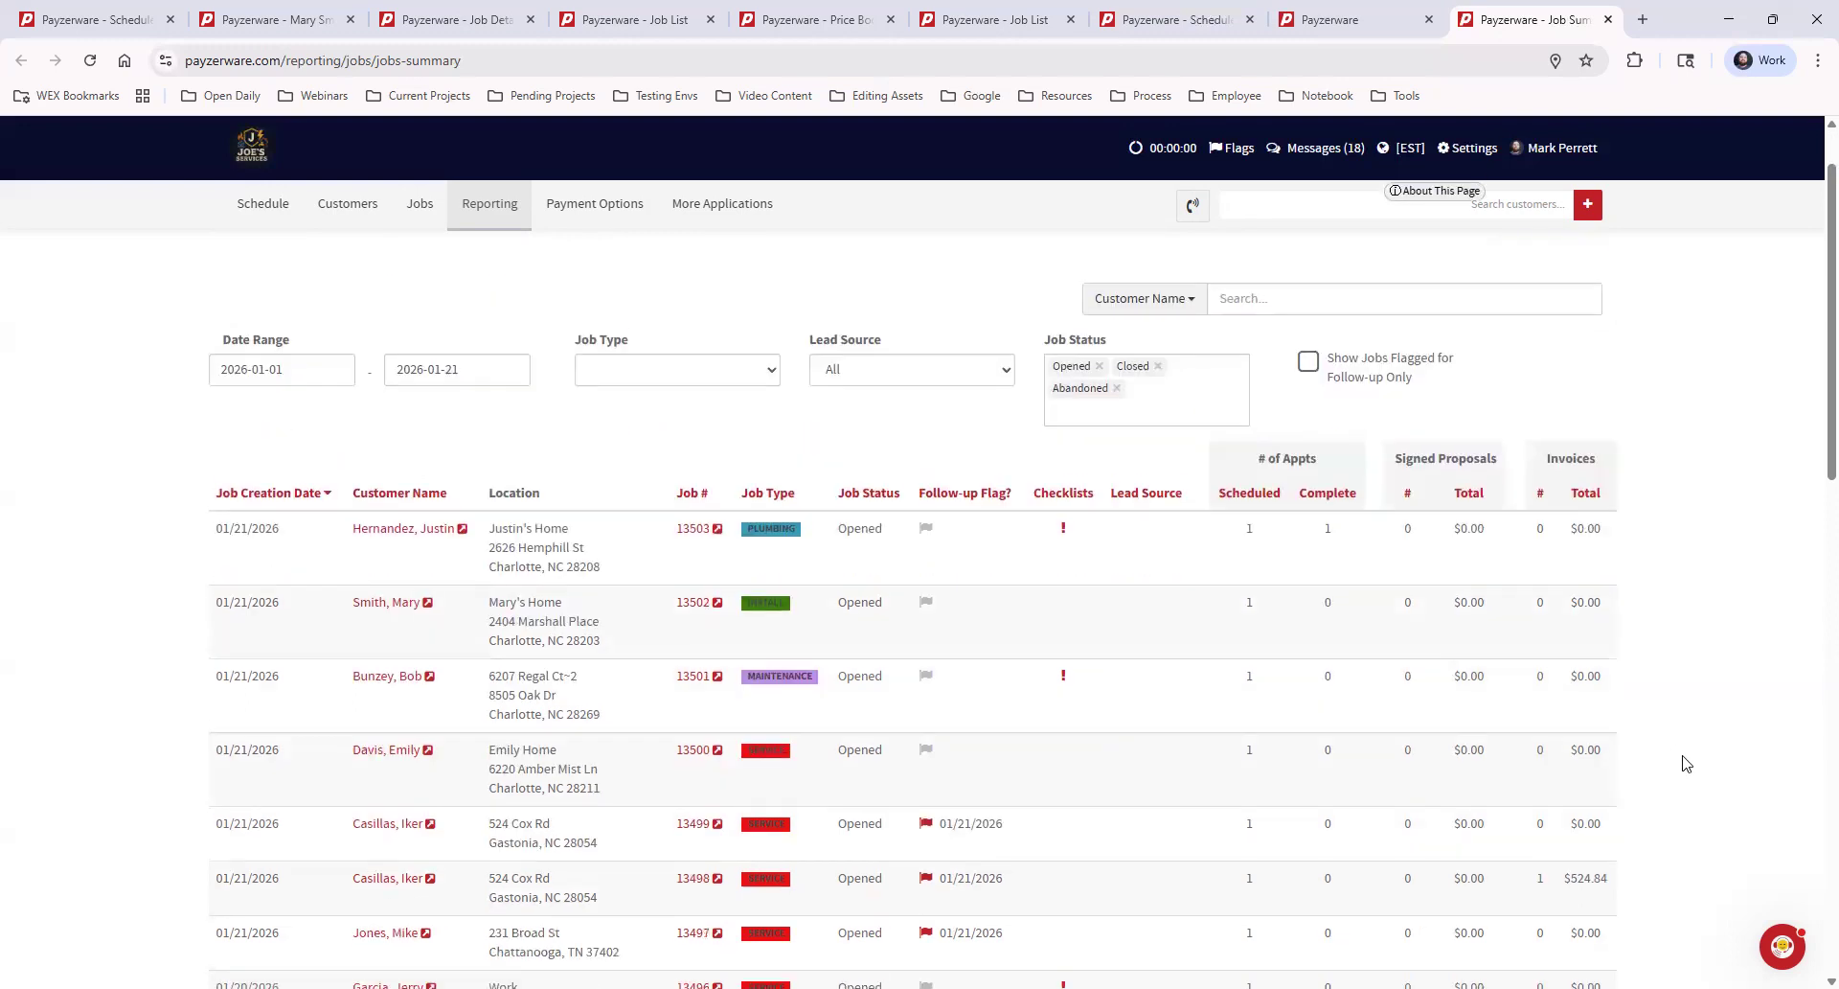
scroll(1686, 764, "up", 6)
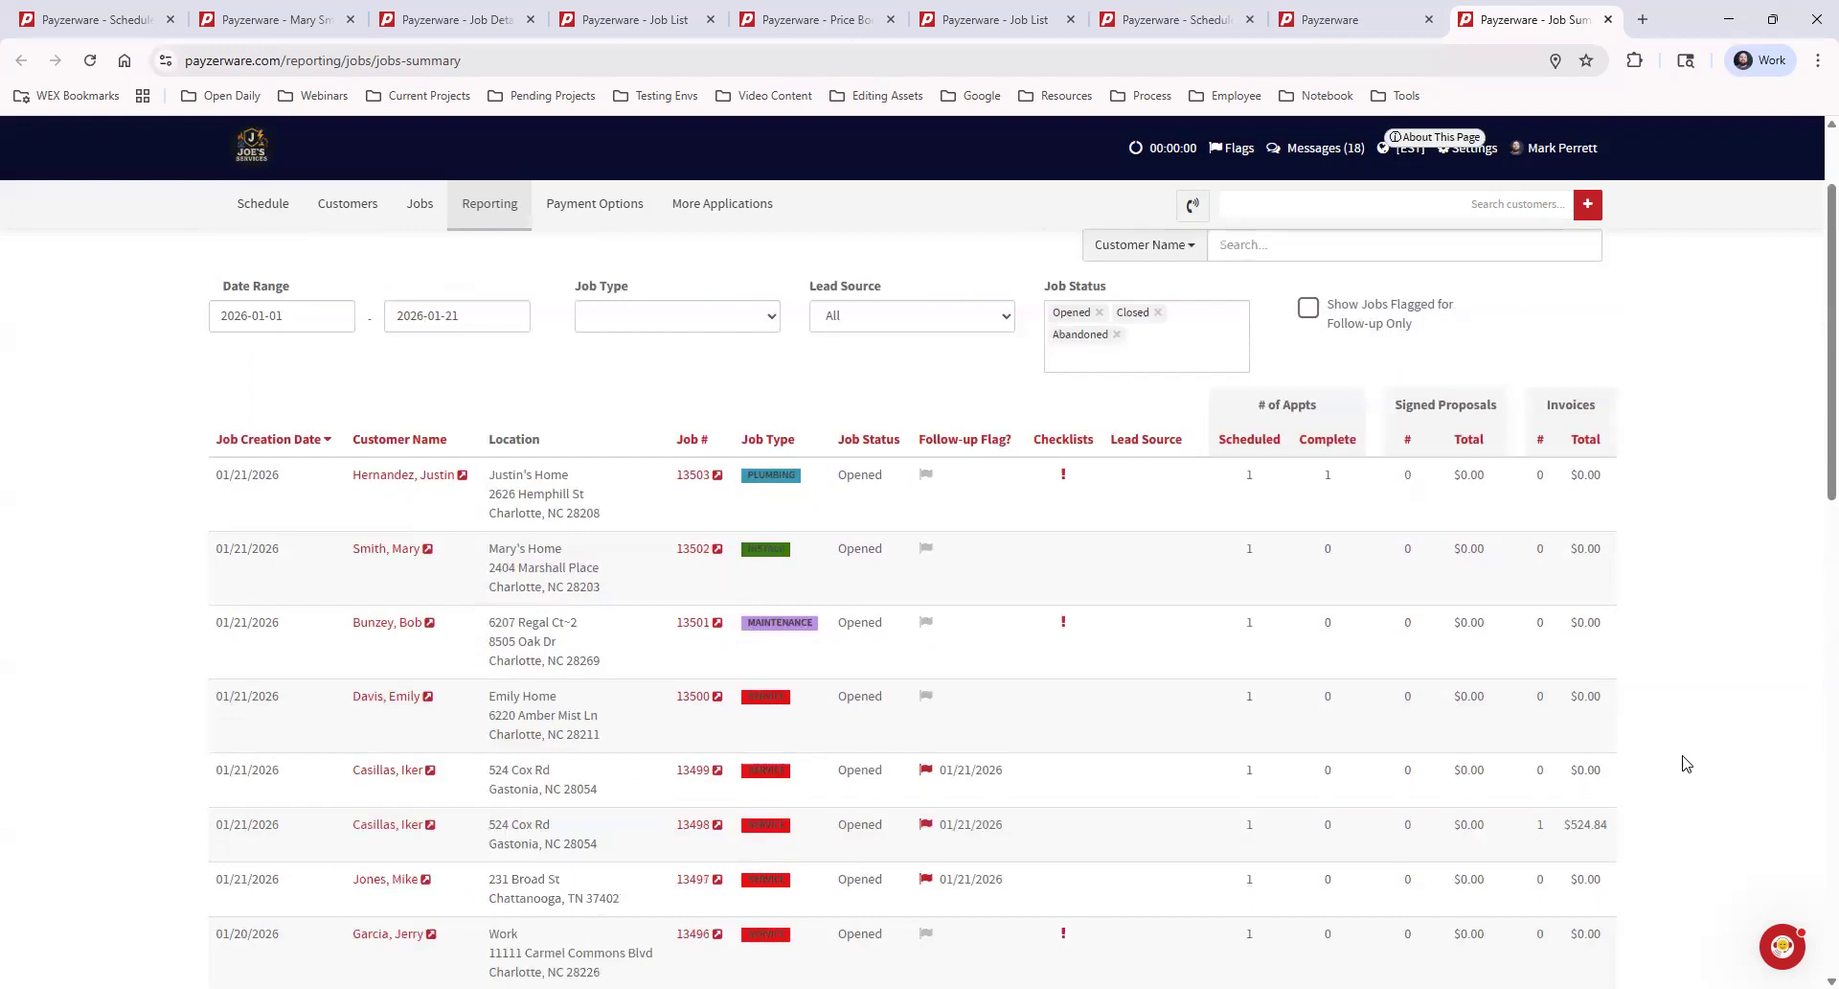